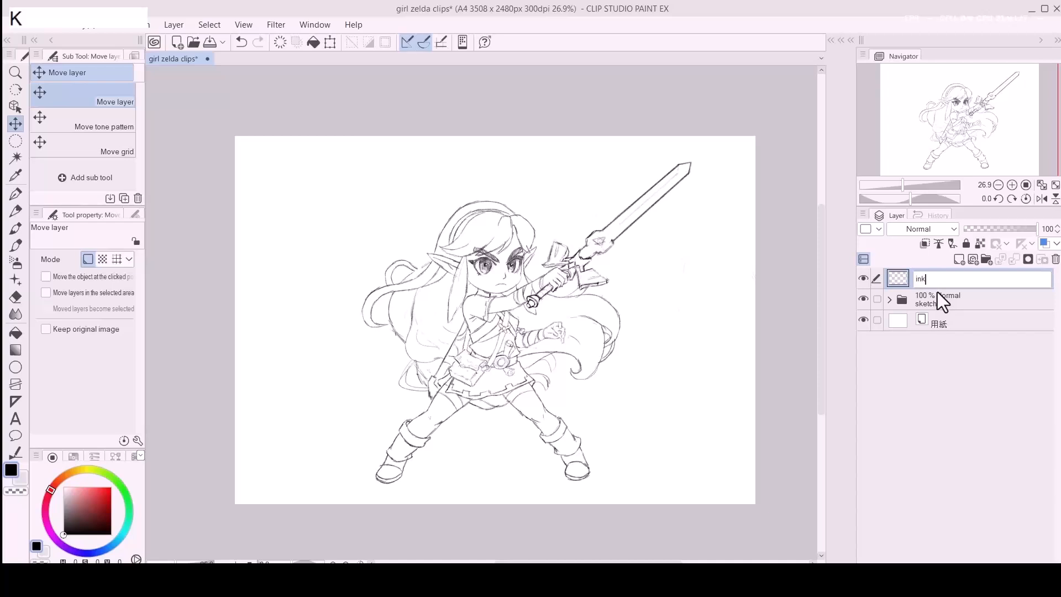
Step: Name the new layer "ink Main", lower the sketch folder's opacity to 36%, and make the ink layer active
{"action": "type", "text": "Main"}
{"action": "key", "text": "Return"}
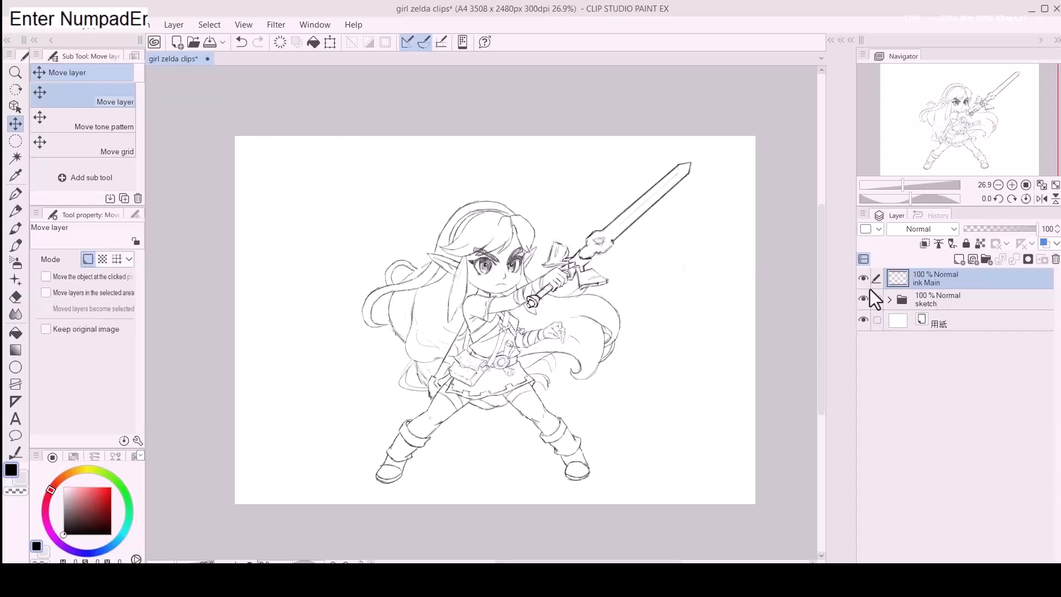
{"action": "left_click", "coordinate": [976, 309]}
{"action": "left_click_drag", "start_coordinate": [1014, 230], "coordinate": [981, 230]}
{"action": "left_click", "coordinate": [945, 279]}
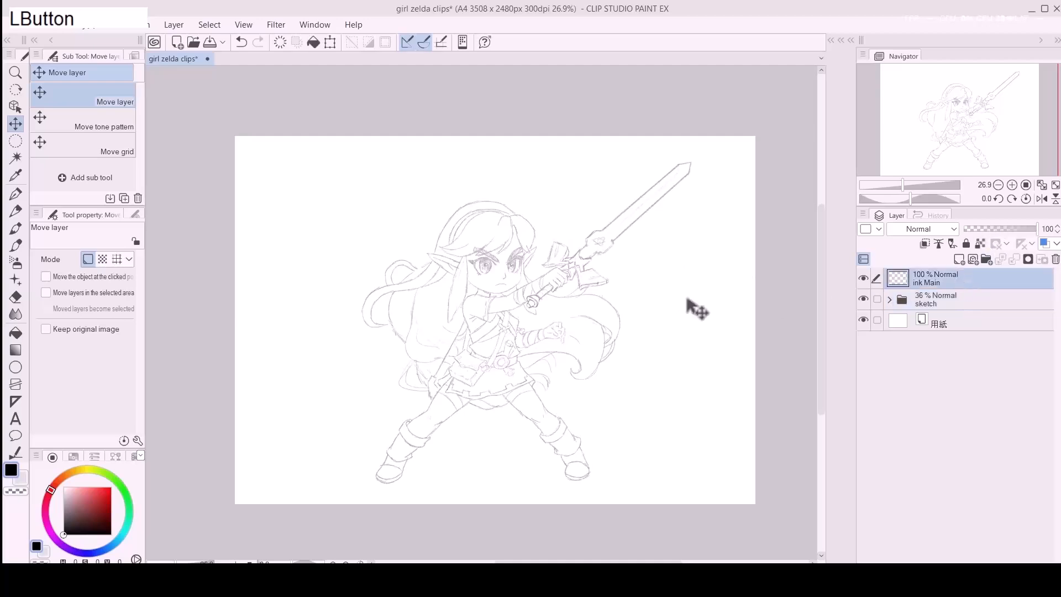
Step: Ink the eyebrow nearest the sword over the sketch with the G-pen at brush size 8
{"action": "key", "text": "p"}
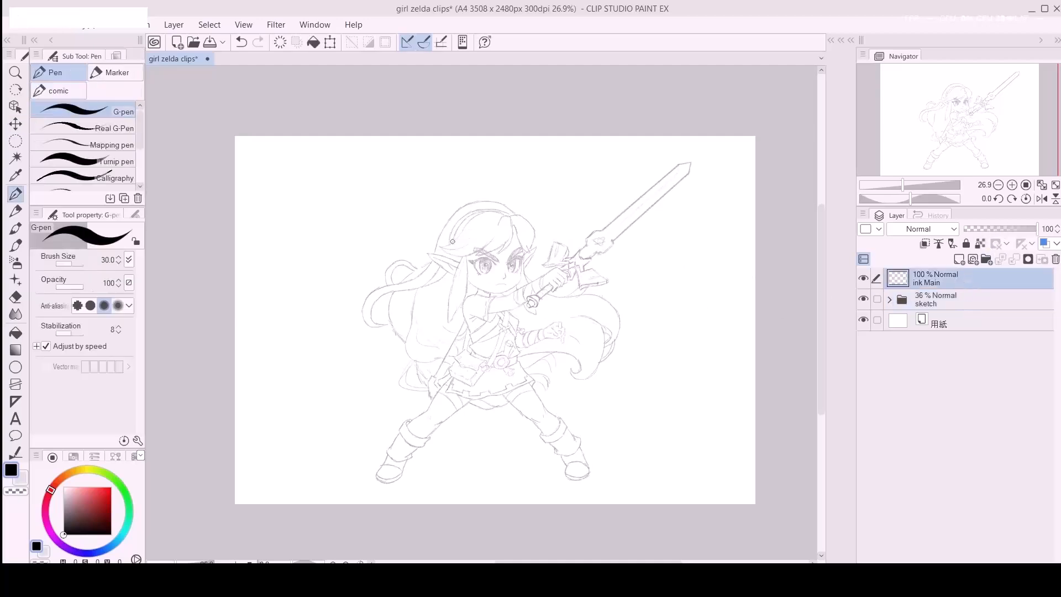
{"action": "key", "text": "z"}
{"action": "left_click_drag", "start_coordinate": [484, 254], "coordinate": [541, 251]}
{"action": "key", "text": "space"}
{"action": "mouse_move", "coordinate": [610, 294]}
{"action": "left_mouse_down"}
{"action": "mouse_move", "coordinate": [443, 314]}
{"action": "mouse_move", "coordinate": [430, 289]}
{"action": "mouse_move", "coordinate": [418, 314]}
{"action": "left_mouse_up"}
{"action": "key", "text": "p"}
{"action": "key", "text": "a"}
{"action": "key", "text": "a"}
{"action": "key", "text": "ctrl+z"}
{"action": "left_click_drag", "start_coordinate": [439, 280], "coordinate": [477, 247]}
{"action": "key", "text": "ctrl+z"}
{"action": "left_click_drag", "start_coordinate": [438, 280], "coordinate": [480, 253]}
{"action": "key", "text": "ctrl+z"}
{"action": "left_click_drag", "start_coordinate": [419, 316], "coordinate": [438, 297]}
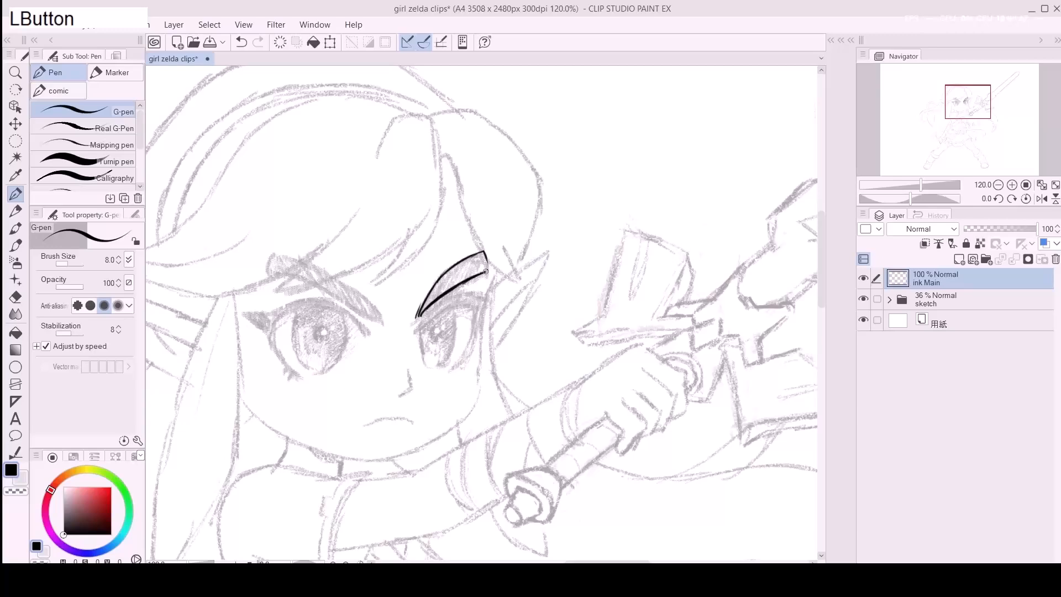
Step: Ink the closed outline of the other eyebrow, redrawing its lower and upper edges until they follow the sketch smoothly
{"action": "key", "text": "space"}
{"action": "left_click_drag", "start_coordinate": [362, 325], "coordinate": [469, 315]}
{"action": "key", "text": "r"}
{"action": "mouse_move", "coordinate": [434, 257]}
{"action": "left_mouse_down"}
{"action": "mouse_move", "coordinate": [356, 262]}
{"action": "mouse_move", "coordinate": [373, 338]}
{"action": "left_mouse_up"}
{"action": "key", "text": "p"}
{"action": "left_click", "coordinate": [359, 320]}
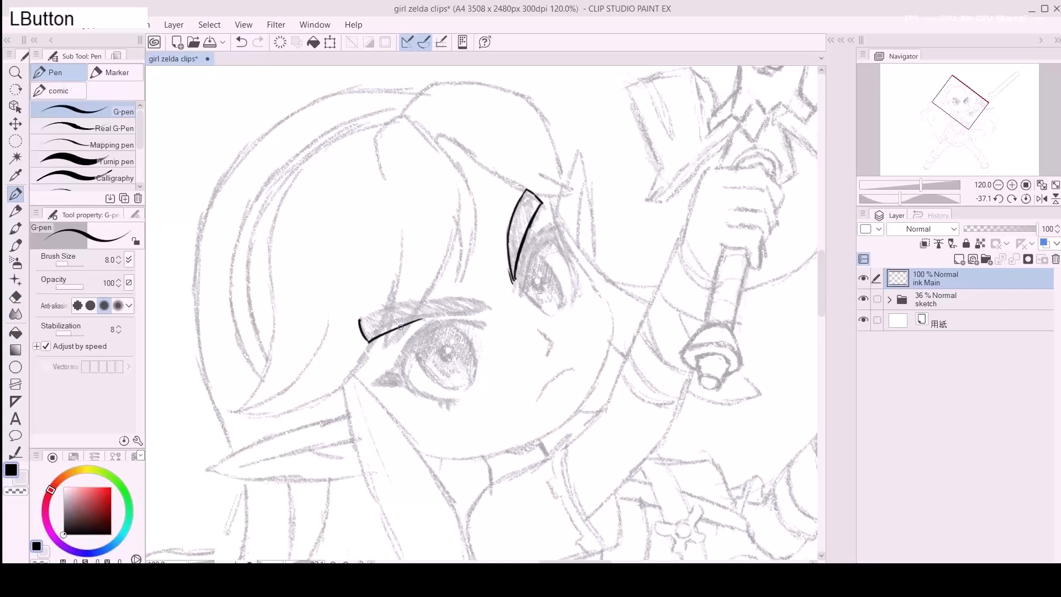
{"action": "left_click_drag", "start_coordinate": [456, 309], "coordinate": [480, 307]}
{"action": "key", "text": "ctrl+z"}
{"action": "left_click_drag", "start_coordinate": [412, 320], "coordinate": [476, 309]}
{"action": "key", "text": "ctrl+z"}
{"action": "left_click_drag", "start_coordinate": [411, 319], "coordinate": [479, 311]}
{"action": "left_click_drag", "start_coordinate": [362, 319], "coordinate": [439, 302]}
{"action": "key", "text": "ctrl+z"}
{"action": "mouse_move", "coordinate": [359, 319]}
{"action": "left_mouse_down"}
{"action": "mouse_move", "coordinate": [429, 301]}
{"action": "mouse_move", "coordinate": [485, 302]}
{"action": "left_mouse_up"}
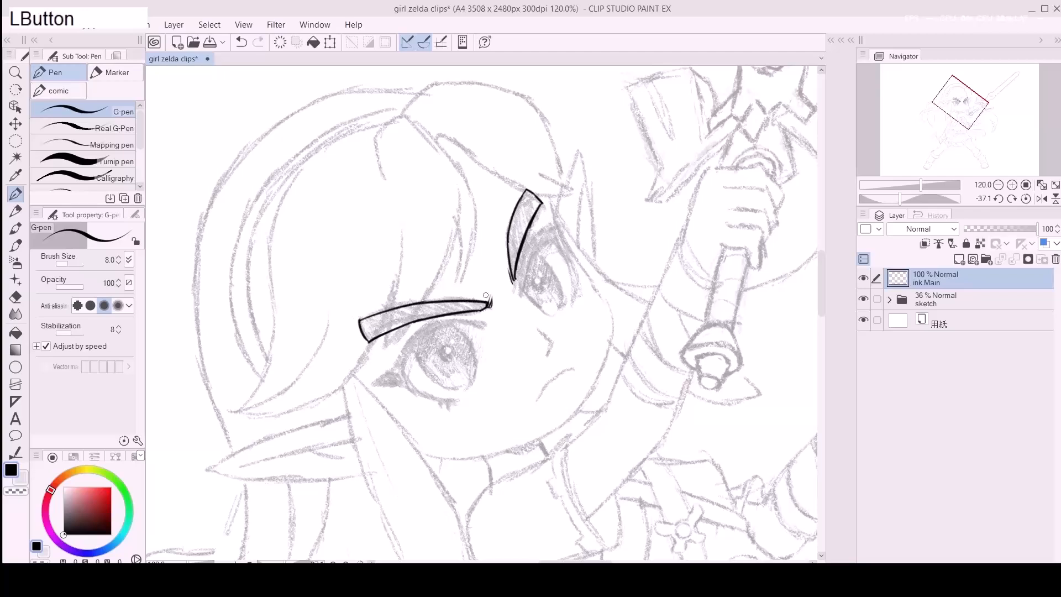
Step: Add short hair ticks at the outer ends of both eyebrows
{"action": "left_click_drag", "start_coordinate": [360, 341], "coordinate": [379, 378]}
{"action": "key", "text": "ctrl+z"}
{"action": "left_click_drag", "start_coordinate": [352, 321], "coordinate": [360, 342]}
{"action": "left_click_drag", "start_coordinate": [536, 192], "coordinate": [541, 207]}
Step: Reset the canvas rotation and ink the upper lash shape of the eye nearest the sword
{"action": "left_click", "coordinate": [356, 561]}
{"action": "mouse_move", "coordinate": [547, 368]}
{"action": "left_mouse_down"}
{"action": "mouse_move", "coordinate": [467, 317]}
{"action": "mouse_move", "coordinate": [498, 299]}
{"action": "left_mouse_up"}
{"action": "key", "text": "ctrl+z"}
{"action": "key", "text": "ctrl+z"}
{"action": "left_click_drag", "start_coordinate": [451, 331], "coordinate": [501, 298]}
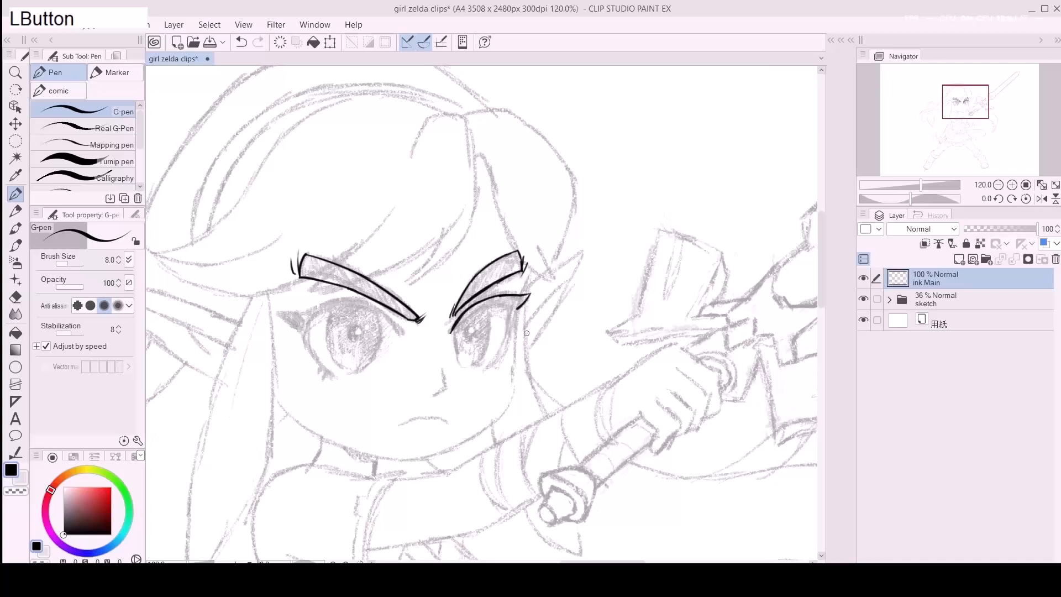
Step: Ink the outer edge of the eye nearest the sword down to its small lower lashes, redoing uneven strokes
{"action": "mouse_move", "coordinate": [452, 334]}
{"action": "left_mouse_down"}
{"action": "mouse_move", "coordinate": [486, 305]}
{"action": "mouse_move", "coordinate": [477, 315]}
{"action": "mouse_move", "coordinate": [511, 301]}
{"action": "mouse_move", "coordinate": [500, 353]}
{"action": "left_mouse_up"}
{"action": "key", "text": "ctrl+z"}
{"action": "key", "text": "ctrl+z"}
{"action": "key", "text": "ctrl+z"}
{"action": "key", "text": "ctrl+z"}
{"action": "key", "text": "ctrl+z"}
{"action": "mouse_move", "coordinate": [511, 309]}
{"action": "left_mouse_down"}
{"action": "mouse_move", "coordinate": [489, 366]}
{"action": "mouse_move", "coordinate": [516, 308]}
{"action": "left_mouse_up"}
{"action": "key", "text": "ctrl+z"}
{"action": "key", "text": "ctrl+z"}
{"action": "key", "text": "ctrl+z"}
{"action": "key", "text": "space"}
{"action": "mouse_move", "coordinate": [365, 345]}
{"action": "left_mouse_down"}
{"action": "mouse_move", "coordinate": [409, 357]}
{"action": "mouse_move", "coordinate": [352, 360]}
{"action": "left_mouse_up"}
{"action": "key", "text": "r"}
{"action": "mouse_move", "coordinate": [553, 354]}
{"action": "left_mouse_down"}
{"action": "mouse_move", "coordinate": [565, 360]}
{"action": "mouse_move", "coordinate": [551, 353]}
{"action": "mouse_move", "coordinate": [561, 357]}
{"action": "mouse_move", "coordinate": [558, 347]}
{"action": "left_mouse_up"}
{"action": "key", "text": "ctrl+z"}
{"action": "key", "text": "ctrl+z"}
{"action": "key", "text": "ctrl+z"}
Step: Ink the long upper lash line of the other eye from its outer corner to the inner end
{"action": "key", "text": "space"}
{"action": "left_click_drag", "start_coordinate": [420, 369], "coordinate": [453, 365]}
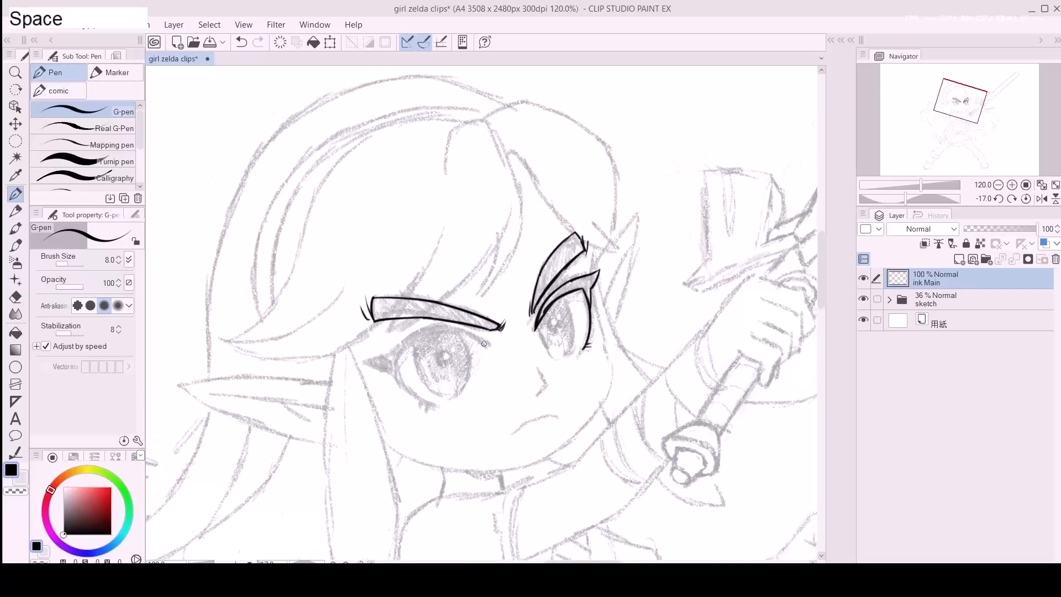
{"action": "left_click_drag", "start_coordinate": [361, 364], "coordinate": [387, 351]}
{"action": "key", "text": "ctrl+z"}
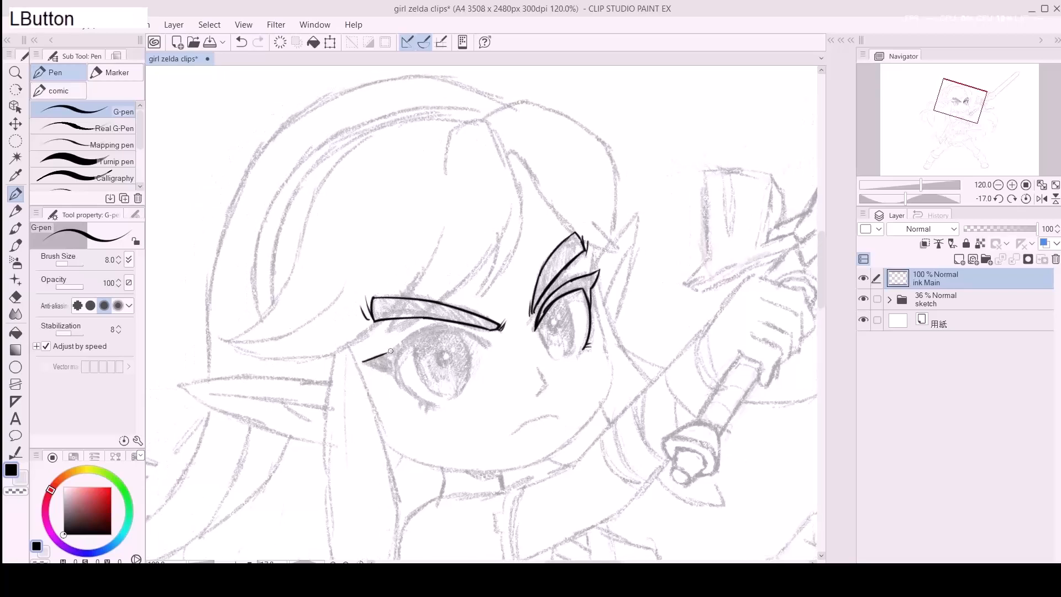
{"action": "key", "text": "ctrl+z"}
{"action": "left_click_drag", "start_coordinate": [401, 340], "coordinate": [464, 331]}
{"action": "key", "text": "ctrl+z"}
{"action": "key", "text": "ctrl+z"}
{"action": "left_click_drag", "start_coordinate": [401, 341], "coordinate": [476, 330]}
{"action": "key", "text": "ctrl+z"}
{"action": "left_click_drag", "start_coordinate": [396, 344], "coordinate": [469, 330]}
{"action": "key", "text": "ctrl+z"}
{"action": "mouse_move", "coordinate": [401, 341]}
{"action": "left_mouse_down"}
{"action": "mouse_move", "coordinate": [489, 329]}
{"action": "mouse_move", "coordinate": [429, 332]}
{"action": "left_mouse_up"}
{"action": "key", "text": "ctrl+z"}
{"action": "key", "text": "ctrl+z"}
{"action": "key", "text": "r"}
{"action": "mouse_move", "coordinate": [342, 334]}
{"action": "left_mouse_down"}
{"action": "mouse_move", "coordinate": [352, 433]}
{"action": "mouse_move", "coordinate": [707, 303]}
{"action": "mouse_move", "coordinate": [569, 232]}
{"action": "mouse_move", "coordinate": [522, 289]}
{"action": "left_mouse_up"}
{"action": "key", "text": "space"}
{"action": "left_click_drag", "start_coordinate": [408, 353], "coordinate": [451, 339]}
{"action": "key", "text": "ctrl+z"}
{"action": "key", "text": "ctrl+z"}
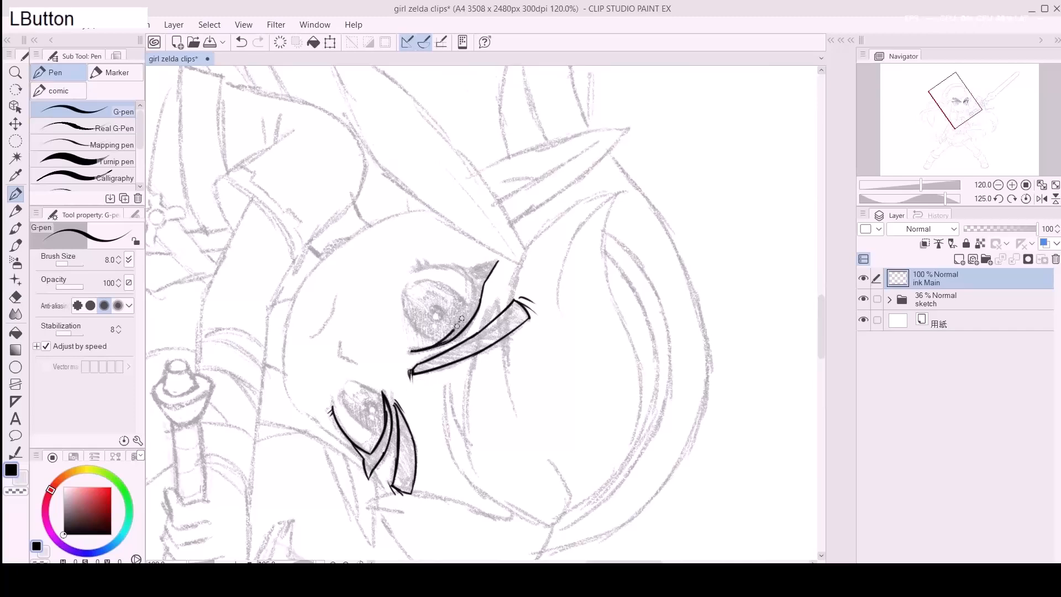
Step: Ink that eye's inner lash contour, pointed outer corner and small lower lashes, then save the illustration
{"action": "key", "text": "r"}
{"action": "mouse_move", "coordinate": [469, 238]}
{"action": "left_mouse_down"}
{"action": "mouse_move", "coordinate": [400, 315]}
{"action": "mouse_move", "coordinate": [402, 305]}
{"action": "left_mouse_up"}
{"action": "mouse_move", "coordinate": [425, 369]}
{"action": "left_mouse_down"}
{"action": "mouse_move", "coordinate": [458, 311]}
{"action": "mouse_move", "coordinate": [425, 368]}
{"action": "mouse_move", "coordinate": [445, 328]}
{"action": "left_mouse_up"}
{"action": "key", "text": "ctrl+z"}
{"action": "key", "text": "ctrl+z"}
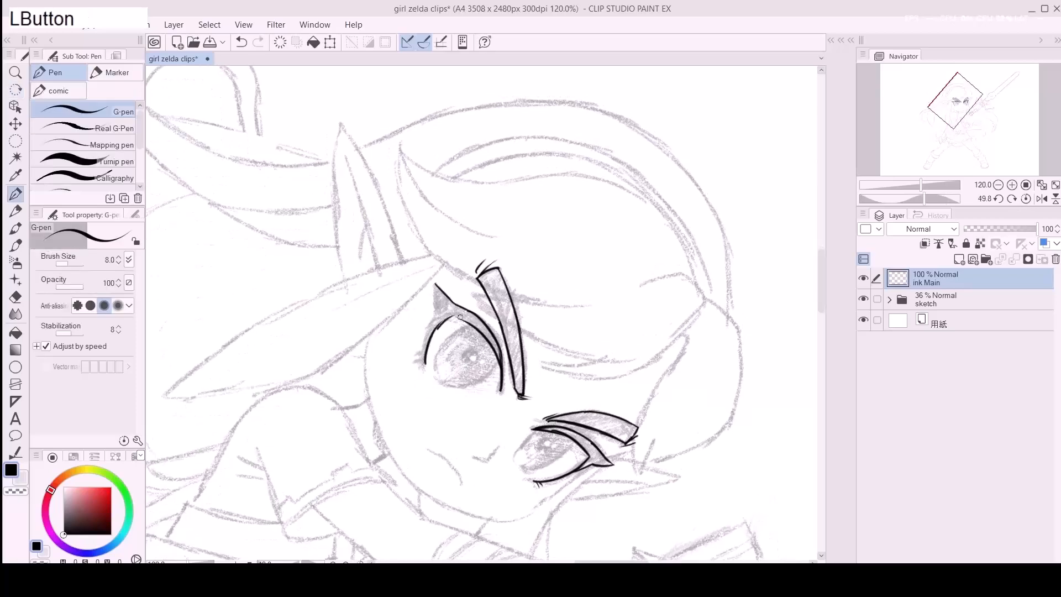
{"action": "left_click_drag", "start_coordinate": [433, 331], "coordinate": [451, 324]}
{"action": "key", "text": "ctrl+z"}
{"action": "key", "text": "ctrl+z"}
{"action": "mouse_move", "coordinate": [437, 310]}
{"action": "left_mouse_down"}
{"action": "mouse_move", "coordinate": [434, 329]}
{"action": "mouse_move", "coordinate": [436, 287]}
{"action": "mouse_move", "coordinate": [435, 315]}
{"action": "left_mouse_up"}
{"action": "key", "text": "ctrl+z"}
{"action": "key", "text": "ctrl+z"}
{"action": "key", "text": "ctrl+z"}
{"action": "key", "text": "ctrl+z"}
{"action": "left_click_drag", "start_coordinate": [425, 370], "coordinate": [433, 323]}
{"action": "key", "text": "ctrl+z"}
{"action": "left_click_drag", "start_coordinate": [426, 359], "coordinate": [425, 361]}
{"action": "key", "text": "ctrl+s"}
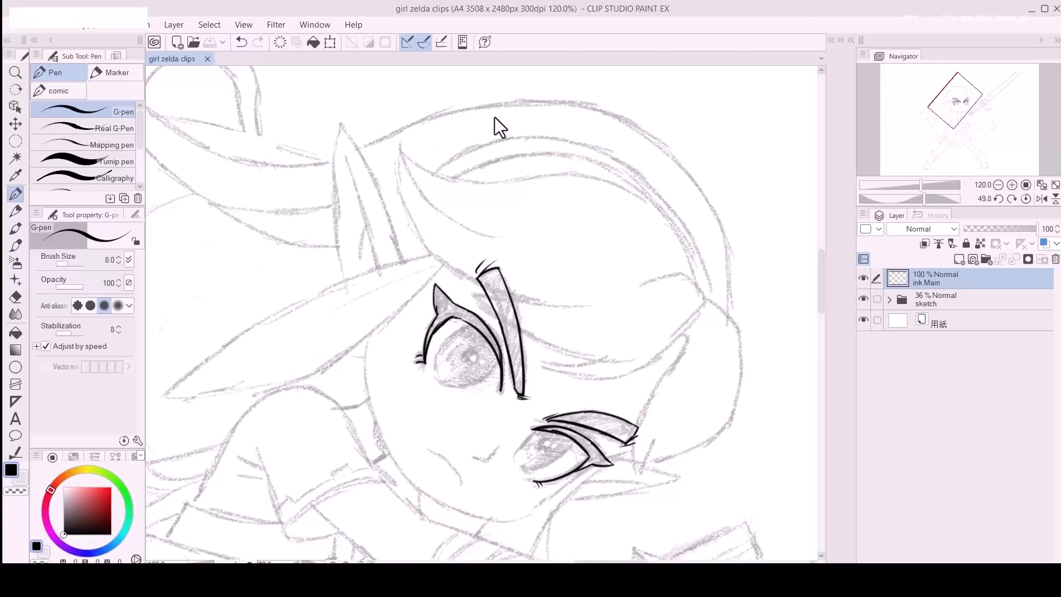
{"action": "key", "text": "p"}
{"action": "left_click_drag", "start_coordinate": [432, 332], "coordinate": [456, 317]}
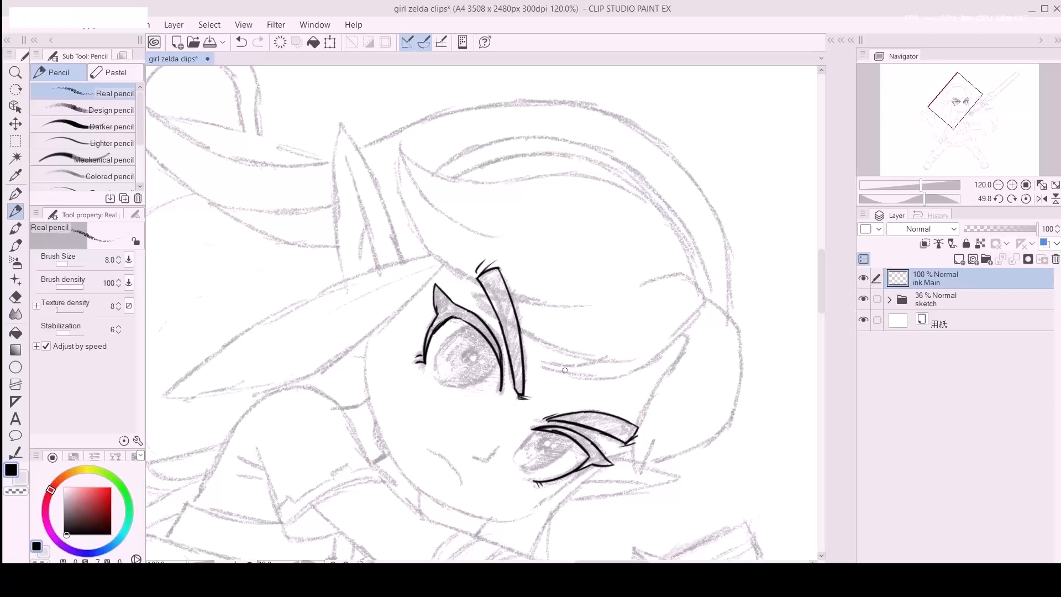
{"action": "key", "text": "p"}
{"action": "left_click_drag", "start_coordinate": [435, 326], "coordinate": [469, 321]}
{"action": "key", "text": "ctrl+z"}
Step: Ink the long curved edge of the central fringe strand between its tip and the hair parting with the G-pen
{"action": "key", "text": "a"}
{"action": "key", "text": "a"}
{"action": "key", "text": "a"}
{"action": "key", "text": "a"}
{"action": "key", "text": "space"}
{"action": "left_click_drag", "start_coordinate": [618, 395], "coordinate": [555, 370]}
{"action": "left_click_drag", "start_coordinate": [474, 339], "coordinate": [556, 354]}
{"action": "key", "text": "ctrl+z"}
{"action": "key", "text": "d"}
{"action": "left_click_drag", "start_coordinate": [474, 337], "coordinate": [558, 355]}
{"action": "key", "text": "ctrl+z"}
{"action": "mouse_move", "coordinate": [473, 337]}
{"action": "left_mouse_down"}
{"action": "mouse_move", "coordinate": [553, 348]}
{"action": "mouse_move", "coordinate": [494, 349]}
{"action": "mouse_move", "coordinate": [566, 351]}
{"action": "mouse_move", "coordinate": [635, 303]}
{"action": "left_mouse_up"}
{"action": "key", "text": "ctrl+z"}
{"action": "key", "text": "ctrl+z"}
{"action": "left_click_drag", "start_coordinate": [477, 337], "coordinate": [633, 291]}
{"action": "key", "text": "ctrl+z"}
{"action": "left_click_drag", "start_coordinate": [477, 338], "coordinate": [638, 279]}
{"action": "key", "text": "ctrl+z"}
{"action": "left_click_drag", "start_coordinate": [477, 336], "coordinate": [641, 253]}
{"action": "key", "text": "ctrl+z"}
{"action": "mouse_move", "coordinate": [478, 337]}
{"action": "left_mouse_down"}
{"action": "mouse_move", "coordinate": [553, 354]}
{"action": "mouse_move", "coordinate": [638, 271]}
{"action": "mouse_move", "coordinate": [582, 225]}
{"action": "mouse_move", "coordinate": [464, 200]}
{"action": "mouse_move", "coordinate": [475, 290]}
{"action": "mouse_move", "coordinate": [445, 273]}
{"action": "mouse_move", "coordinate": [481, 242]}
{"action": "mouse_move", "coordinate": [507, 290]}
{"action": "left_mouse_up"}
Step: Ink the short fringe strands that start at the hair parting
{"action": "key", "text": "r"}
{"action": "key", "text": "space"}
{"action": "key", "text": "ctrl+z"}
{"action": "key", "text": "ctrl+z"}
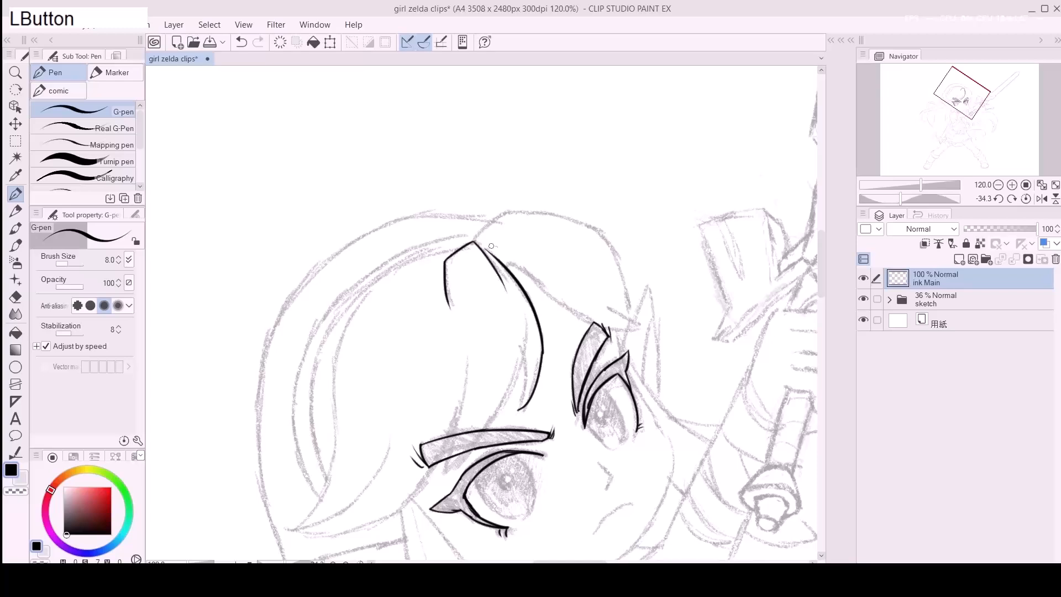
{"action": "key", "text": "ctrl+z"}
{"action": "mouse_move", "coordinate": [474, 242]}
{"action": "left_mouse_down"}
{"action": "mouse_move", "coordinate": [504, 265]}
{"action": "mouse_move", "coordinate": [513, 233]}
{"action": "left_mouse_up"}
{"action": "key", "text": "ctrl+z"}
Step: Ink the inner edge of the central fringe strand down to its pointed tip, redrawing it until it fits
{"action": "mouse_move", "coordinate": [532, 324]}
{"action": "left_mouse_down"}
{"action": "mouse_move", "coordinate": [528, 382]}
{"action": "mouse_move", "coordinate": [544, 344]}
{"action": "mouse_move", "coordinate": [542, 321]}
{"action": "mouse_move", "coordinate": [529, 377]}
{"action": "left_mouse_up"}
{"action": "key", "text": "ctrl+z"}
{"action": "key", "text": "ctrl+z"}
{"action": "key", "text": "e"}
{"action": "key", "text": "a"}
{"action": "key", "text": "a"}
{"action": "key", "text": "a"}
{"action": "key", "text": "a"}
{"action": "key", "text": "a"}
{"action": "key", "text": "p"}
{"action": "key", "text": "ctrl+z"}
{"action": "left_click_drag", "start_coordinate": [551, 312], "coordinate": [537, 368]}
{"action": "key", "text": "ctrl+z"}
{"action": "mouse_move", "coordinate": [553, 311]}
{"action": "left_mouse_down"}
{"action": "mouse_move", "coordinate": [529, 380]}
{"action": "mouse_move", "coordinate": [531, 314]}
{"action": "left_mouse_up"}
{"action": "key", "text": "ctrl+z"}
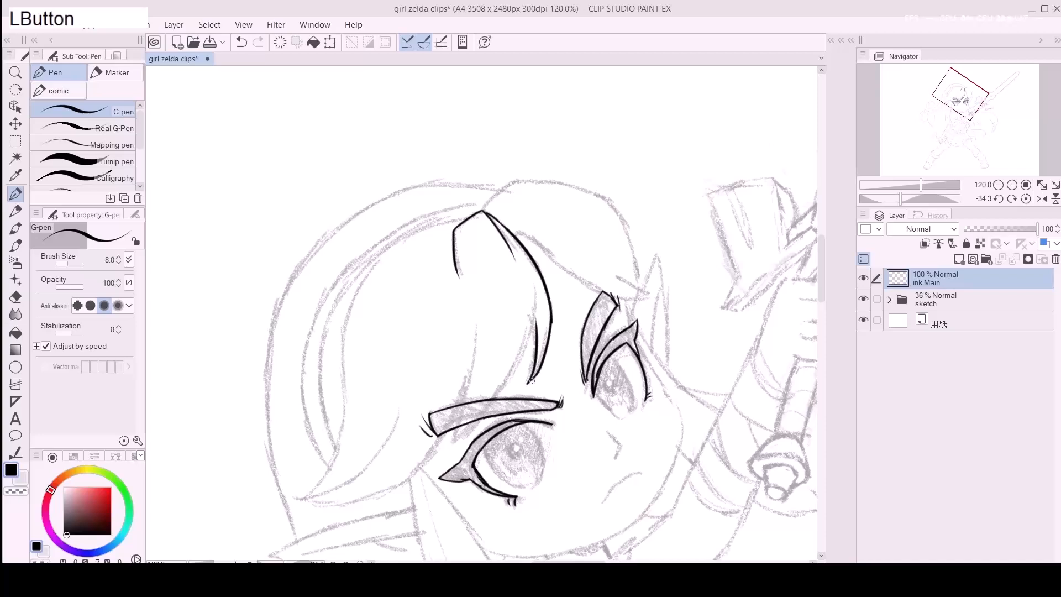
Step: Ink the long fringe edge sweeping from beside the central strand down across the farther-from-sword eyebrow
{"action": "mouse_move", "coordinate": [457, 440]}
{"action": "left_mouse_down"}
{"action": "mouse_move", "coordinate": [524, 371]}
{"action": "mouse_move", "coordinate": [535, 349]}
{"action": "mouse_move", "coordinate": [526, 314]}
{"action": "left_mouse_up"}
{"action": "key", "text": "ctrl+z"}
{"action": "key", "text": "ctrl+z"}
{"action": "left_click_drag", "start_coordinate": [458, 440], "coordinate": [535, 294]}
{"action": "key", "text": "ctrl+z"}
{"action": "mouse_move", "coordinate": [455, 436]}
{"action": "left_mouse_down"}
{"action": "mouse_move", "coordinate": [488, 406]}
{"action": "mouse_move", "coordinate": [534, 308]}
{"action": "left_mouse_up"}
{"action": "key", "text": "ctrl+z"}
{"action": "left_click_drag", "start_coordinate": [458, 437], "coordinate": [528, 307]}
{"action": "key", "text": "ctrl+z"}
{"action": "mouse_move", "coordinate": [452, 439]}
{"action": "left_mouse_down"}
{"action": "mouse_move", "coordinate": [532, 293]}
{"action": "mouse_move", "coordinate": [466, 422]}
{"action": "mouse_move", "coordinate": [535, 319]}
{"action": "mouse_move", "coordinate": [538, 299]}
{"action": "left_mouse_up"}
{"action": "key", "text": "ctrl+z"}
{"action": "key", "text": "ctrl+z"}
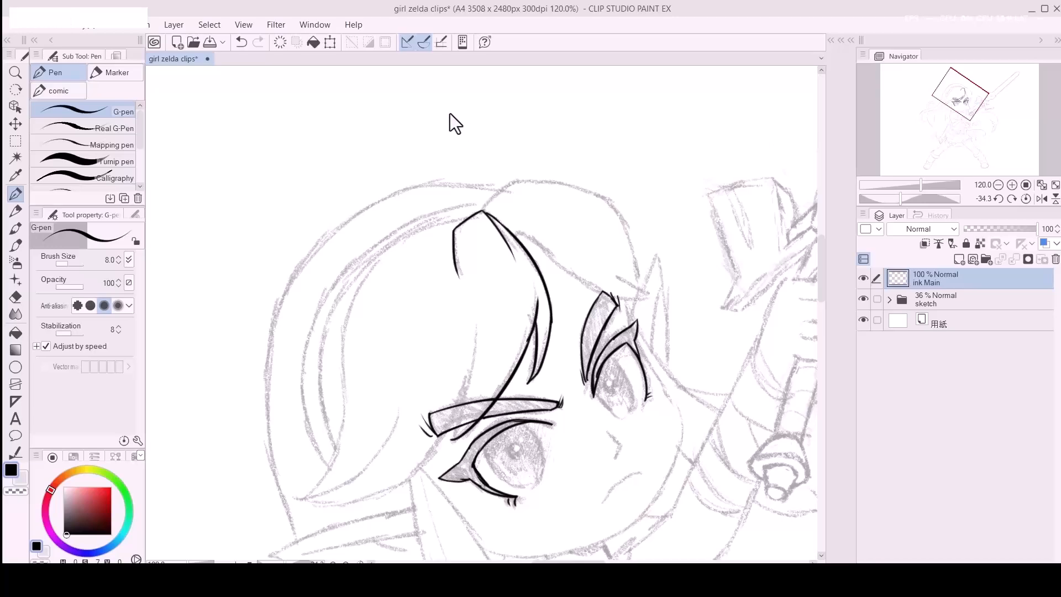
Step: Hide the ink Main layer and raise the sketch folder's opacity to 100% to review the whole figure
{"action": "key", "text": "ctrl+z"}
{"action": "key", "text": "r"}
{"action": "mouse_move", "coordinate": [343, 256]}
{"action": "left_mouse_down"}
{"action": "mouse_move", "coordinate": [412, 229]}
{"action": "mouse_move", "coordinate": [375, 243]}
{"action": "left_mouse_up"}
{"action": "key", "text": "z"}
{"action": "key", "text": "space"}
{"action": "mouse_move", "coordinate": [420, 265]}
{"action": "left_mouse_down"}
{"action": "mouse_move", "coordinate": [473, 281]}
{"action": "mouse_move", "coordinate": [547, 253]}
{"action": "left_mouse_up"}
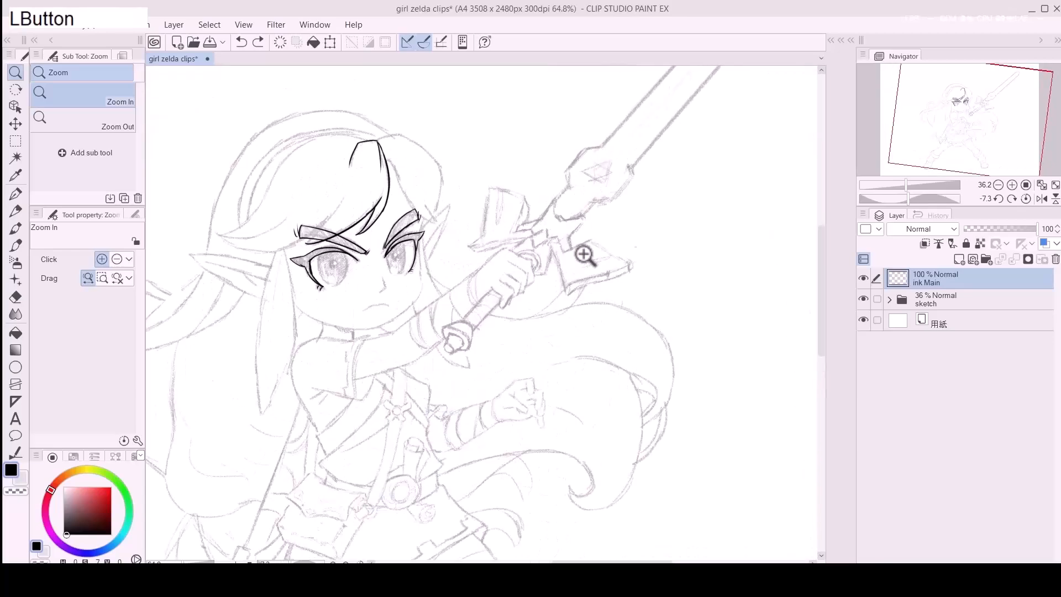
{"action": "left_click", "coordinate": [863, 278]}
{"action": "left_click_drag", "start_coordinate": [685, 260], "coordinate": [630, 303]}
{"action": "left_click", "coordinate": [961, 301]}
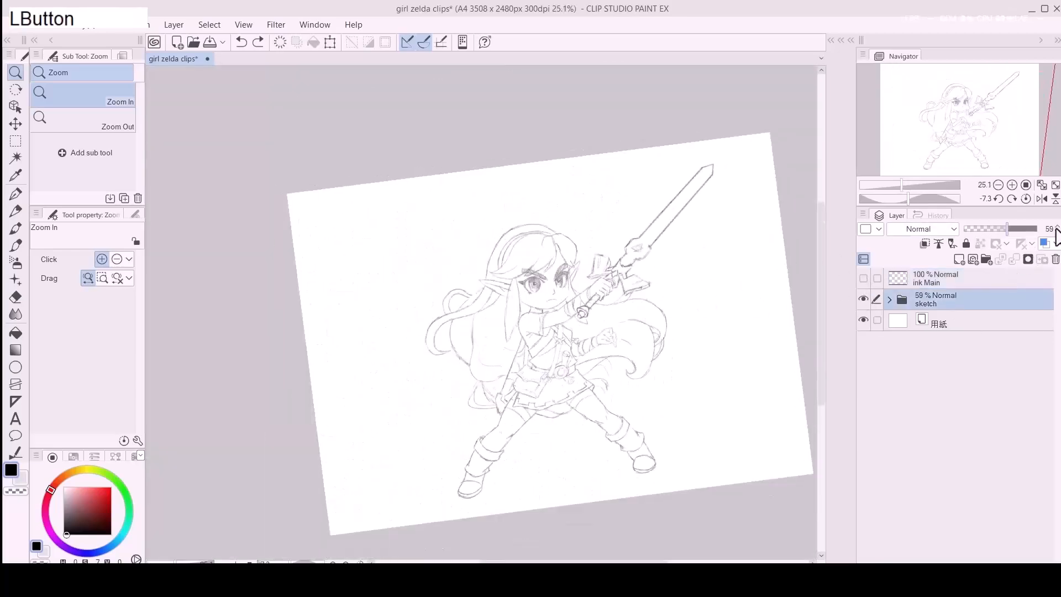
{"action": "left_click_drag", "start_coordinate": [989, 229], "coordinate": [1038, 228]}
{"action": "left_click", "coordinate": [362, 562]}
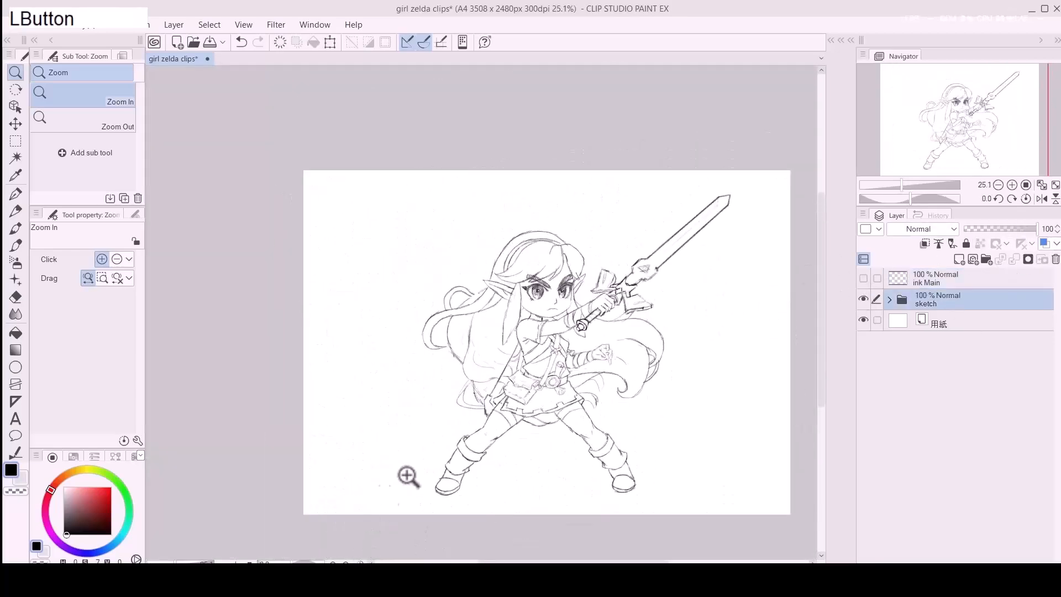
{"action": "left_click", "coordinate": [676, 384]}
{"action": "key", "text": "space"}
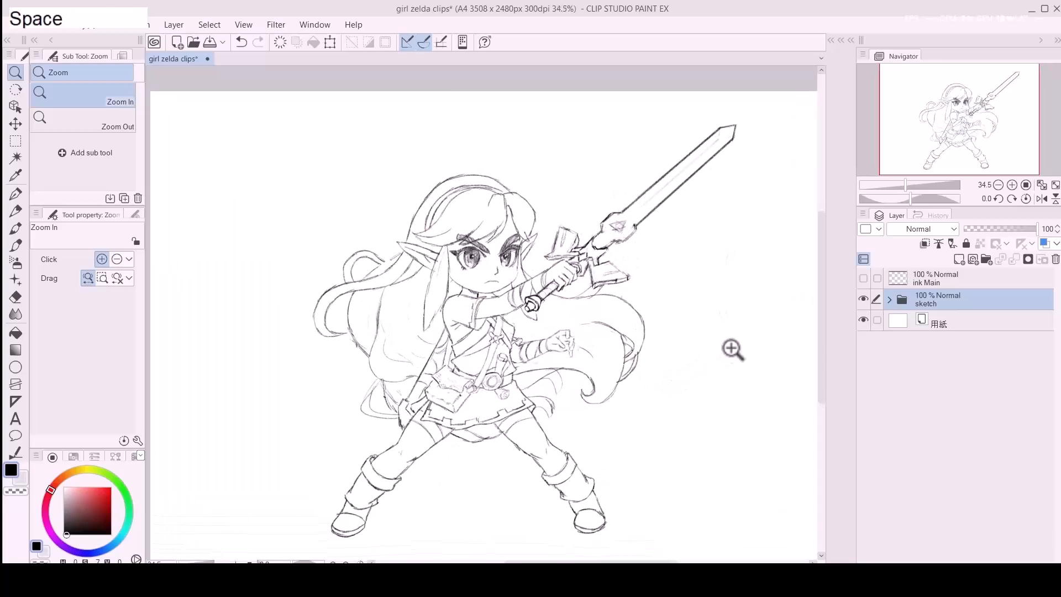
Step: Fade the sketch folder to 33% opacity, show the ink Main layer and make it the active layer
{"action": "left_click_drag", "start_coordinate": [1027, 230], "coordinate": [974, 240]}
{"action": "left_click", "coordinate": [863, 278]}
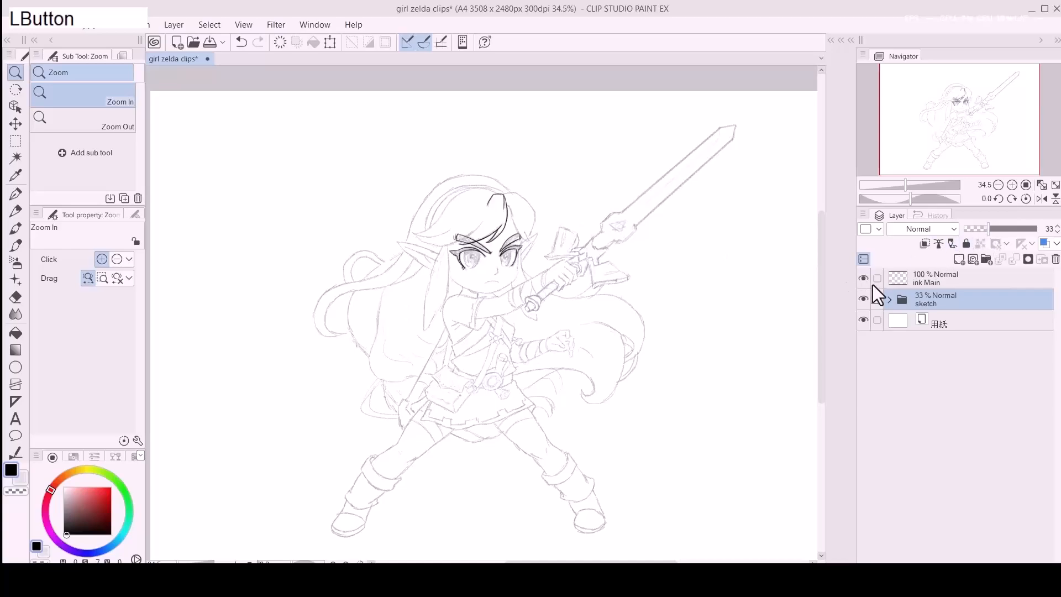
{"action": "left_click", "coordinate": [943, 283]}
Step: Ink the lower edge of the side-swept fringe with the G-pen, starting from its pointed outer tip
{"action": "mouse_move", "coordinate": [475, 260]}
{"action": "left_mouse_down"}
{"action": "mouse_move", "coordinate": [486, 225]}
{"action": "mouse_move", "coordinate": [474, 268]}
{"action": "mouse_move", "coordinate": [500, 306]}
{"action": "mouse_move", "coordinate": [518, 301]}
{"action": "mouse_move", "coordinate": [566, 225]}
{"action": "left_mouse_up"}
{"action": "key", "text": "space"}
{"action": "key", "text": "p"}
{"action": "key", "text": "ctrl+z"}
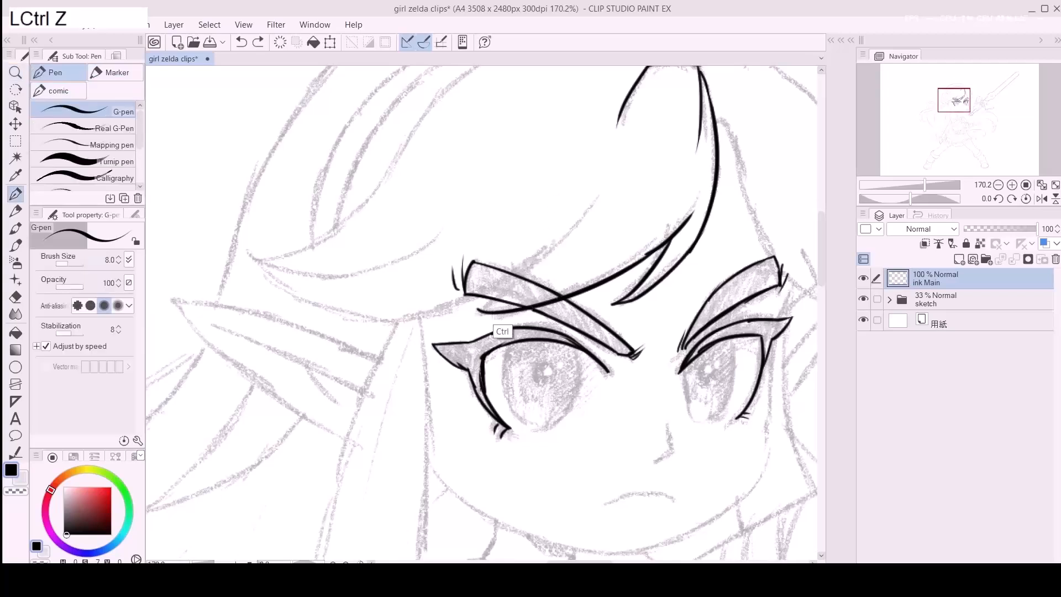
{"action": "mouse_move", "coordinate": [481, 309]}
{"action": "left_mouse_down"}
{"action": "mouse_move", "coordinate": [601, 190]}
{"action": "mouse_move", "coordinate": [577, 333]}
{"action": "left_mouse_up"}
{"action": "key", "text": "space"}
{"action": "left_click_drag", "start_coordinate": [339, 269], "coordinate": [489, 342]}
{"action": "key", "text": "ctrl+z"}
{"action": "left_click_drag", "start_coordinate": [339, 269], "coordinate": [492, 332]}
Step: Extend the side fringe's lower edge across the eyebrow and up into the hair, redrawing it until it fits
{"action": "left_click_drag", "start_coordinate": [426, 330], "coordinate": [586, 321]}
{"action": "key", "text": "ctrl+z"}
{"action": "left_click_drag", "start_coordinate": [436, 336], "coordinate": [571, 319]}
{"action": "key", "text": "ctrl+z"}
{"action": "left_click_drag", "start_coordinate": [436, 336], "coordinate": [581, 321]}
{"action": "key", "text": "ctrl+z"}
{"action": "mouse_move", "coordinate": [434, 335]}
{"action": "left_mouse_down"}
{"action": "mouse_move", "coordinate": [579, 321]}
{"action": "mouse_move", "coordinate": [646, 268]}
{"action": "left_mouse_up"}
{"action": "key", "text": "ctrl+z"}
{"action": "left_click_drag", "start_coordinate": [563, 327], "coordinate": [682, 227]}
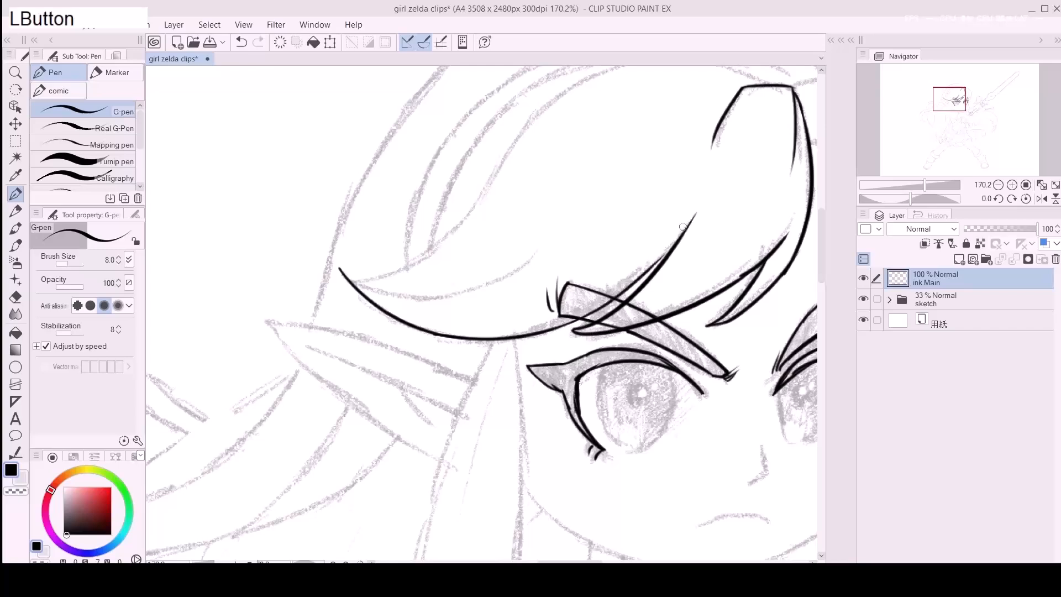
Step: Try to ink the upper edge of the side fringe's outer tip and the strand rising from it
{"action": "key", "text": "space"}
{"action": "left_click_drag", "start_coordinate": [451, 305], "coordinate": [498, 330]}
{"action": "left_click_drag", "start_coordinate": [389, 293], "coordinate": [587, 293]}
{"action": "key", "text": "ctrl+z"}
{"action": "key", "text": "ctrl+z"}
{"action": "mouse_move", "coordinate": [388, 293]}
{"action": "left_mouse_down"}
{"action": "mouse_move", "coordinate": [449, 312]}
{"action": "mouse_move", "coordinate": [565, 299]}
{"action": "mouse_move", "coordinate": [473, 333]}
{"action": "left_mouse_up"}
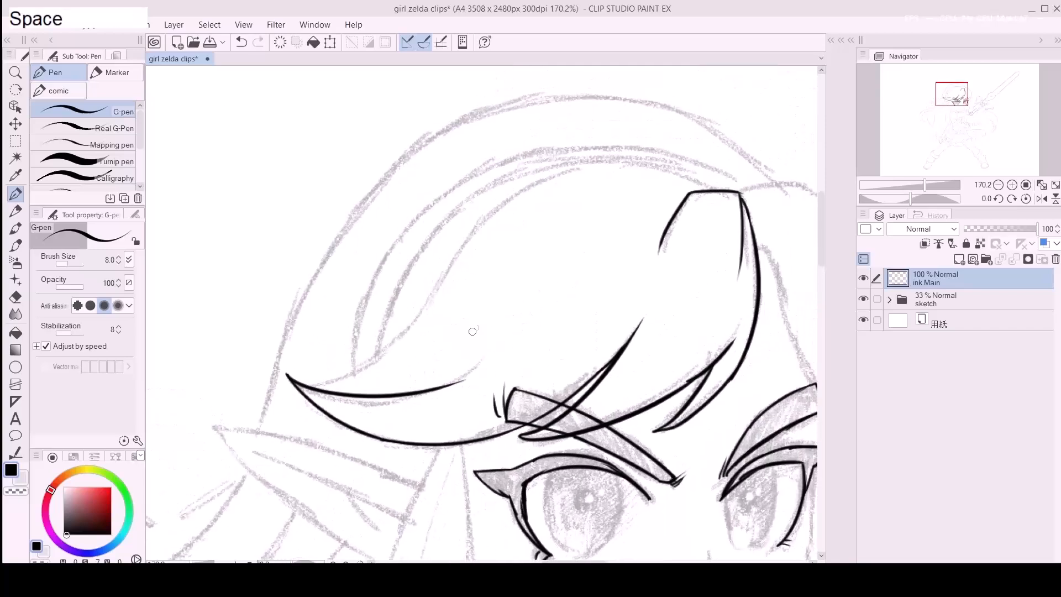
{"action": "left_click_drag", "start_coordinate": [313, 387], "coordinate": [458, 266]}
{"action": "key", "text": "ctrl+z"}
{"action": "key", "text": "ctrl+z"}
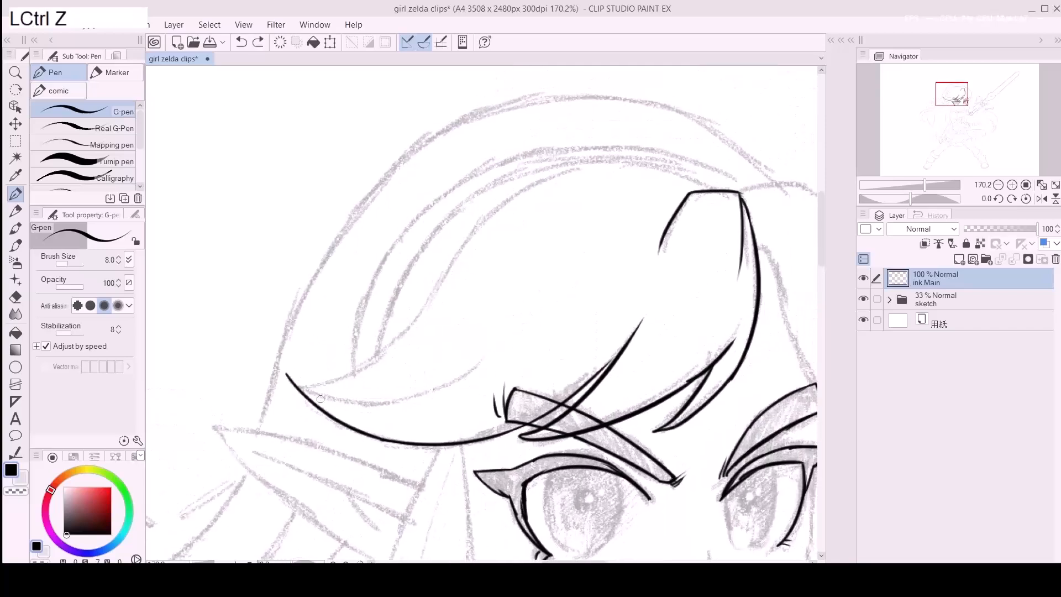
Step: Rework the side fringe's pointed outer tip and ink its upper edge curving inward into the hair
{"action": "key", "text": "e"}
{"action": "left_click", "coordinate": [288, 375]}
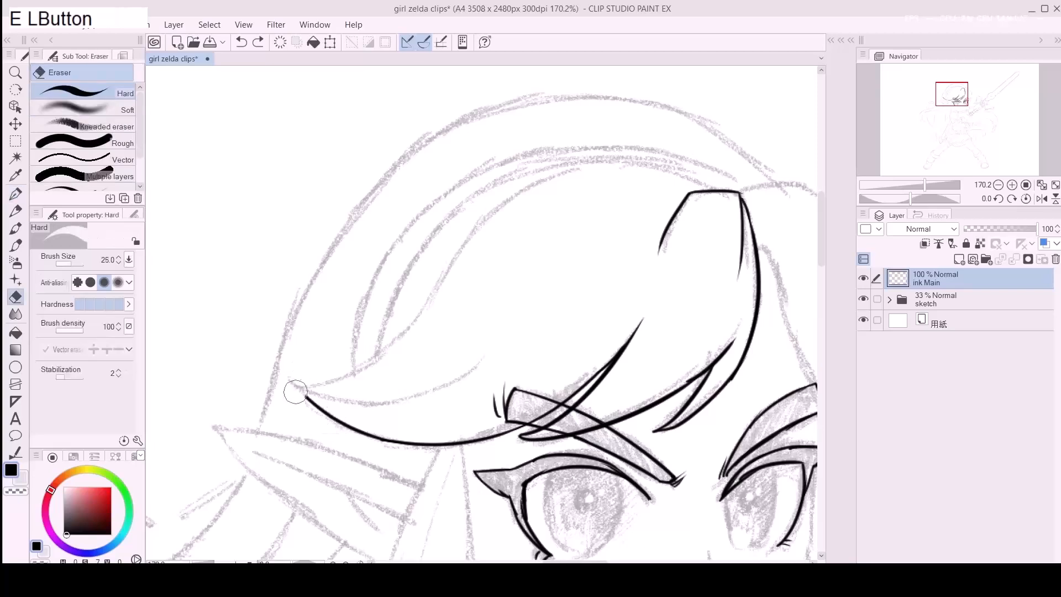
{"action": "key", "text": "p"}
{"action": "mouse_move", "coordinate": [290, 381]}
{"action": "left_mouse_down"}
{"action": "mouse_move", "coordinate": [326, 404]}
{"action": "mouse_move", "coordinate": [293, 376]}
{"action": "mouse_move", "coordinate": [308, 397]}
{"action": "mouse_move", "coordinate": [467, 374]}
{"action": "left_mouse_up"}
{"action": "key", "text": "ctrl+z"}
{"action": "key", "text": "ctrl+z"}
{"action": "key", "text": "ctrl+z"}
{"action": "key", "text": "ctrl+z"}
{"action": "mouse_move", "coordinate": [288, 370]}
{"action": "left_mouse_down"}
{"action": "mouse_move", "coordinate": [367, 383]}
{"action": "mouse_move", "coordinate": [486, 352]}
{"action": "left_mouse_up"}
{"action": "key", "text": "ctrl+z"}
{"action": "left_click_drag", "start_coordinate": [286, 371], "coordinate": [470, 347]}
{"action": "key", "text": "ctrl+z"}
{"action": "mouse_move", "coordinate": [288, 371]}
{"action": "left_mouse_down"}
{"action": "mouse_move", "coordinate": [463, 362]}
{"action": "mouse_move", "coordinate": [496, 347]}
{"action": "left_mouse_up"}
Step: Ink the long strand line rising from the side fringe's upper edge toward the crown
{"action": "key", "text": "space"}
{"action": "mouse_move", "coordinate": [388, 364]}
{"action": "left_mouse_down"}
{"action": "mouse_move", "coordinate": [383, 413]}
{"action": "mouse_move", "coordinate": [526, 227]}
{"action": "left_mouse_up"}
{"action": "key", "text": "ctrl+z"}
{"action": "left_click_drag", "start_coordinate": [421, 359], "coordinate": [525, 229]}
{"action": "key", "text": "ctrl+z"}
{"action": "key", "text": "ctrl+z"}
{"action": "mouse_move", "coordinate": [421, 359]}
{"action": "left_mouse_down"}
{"action": "mouse_move", "coordinate": [503, 249]}
{"action": "mouse_move", "coordinate": [450, 218]}
{"action": "mouse_move", "coordinate": [473, 328]}
{"action": "left_mouse_up"}
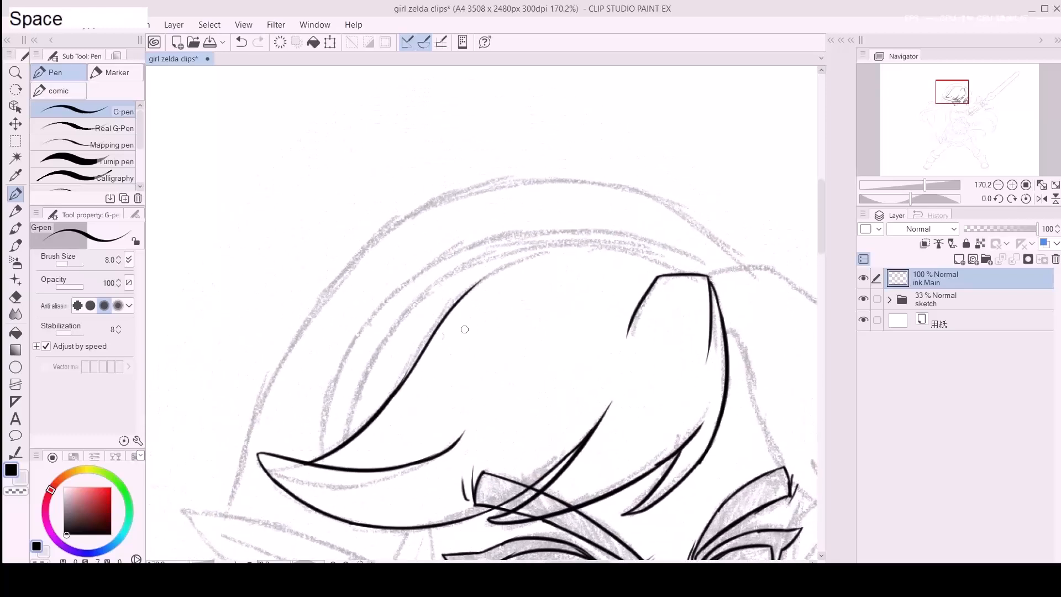
Step: Ink the lower part of the hair edge along the inside of the headband, starting above the side fringe
{"action": "left_click_drag", "start_coordinate": [343, 442], "coordinate": [496, 262]}
{"action": "key", "text": "ctrl+z"}
{"action": "mouse_move", "coordinate": [344, 442]}
{"action": "left_mouse_down"}
{"action": "mouse_move", "coordinate": [362, 382]}
{"action": "mouse_move", "coordinate": [479, 252]}
{"action": "left_mouse_up"}
{"action": "key", "text": "ctrl+z"}
{"action": "left_click_drag", "start_coordinate": [344, 445], "coordinate": [466, 279]}
{"action": "key", "text": "ctrl+z"}
{"action": "mouse_move", "coordinate": [346, 444]}
{"action": "left_mouse_down"}
{"action": "mouse_move", "coordinate": [517, 263]}
{"action": "mouse_move", "coordinate": [577, 240]}
{"action": "left_mouse_up"}
{"action": "key", "text": "ctrl+z"}
{"action": "left_click_drag", "start_coordinate": [436, 287], "coordinate": [628, 243]}
{"action": "key", "text": "ctrl+z"}
{"action": "mouse_move", "coordinate": [461, 274]}
{"action": "left_mouse_down"}
{"action": "mouse_move", "coordinate": [407, 296]}
{"action": "mouse_move", "coordinate": [473, 227]}
{"action": "mouse_move", "coordinate": [404, 331]}
{"action": "left_mouse_up"}
{"action": "left_click_drag", "start_coordinate": [361, 378], "coordinate": [475, 261]}
{"action": "key", "text": "ctrl+z"}
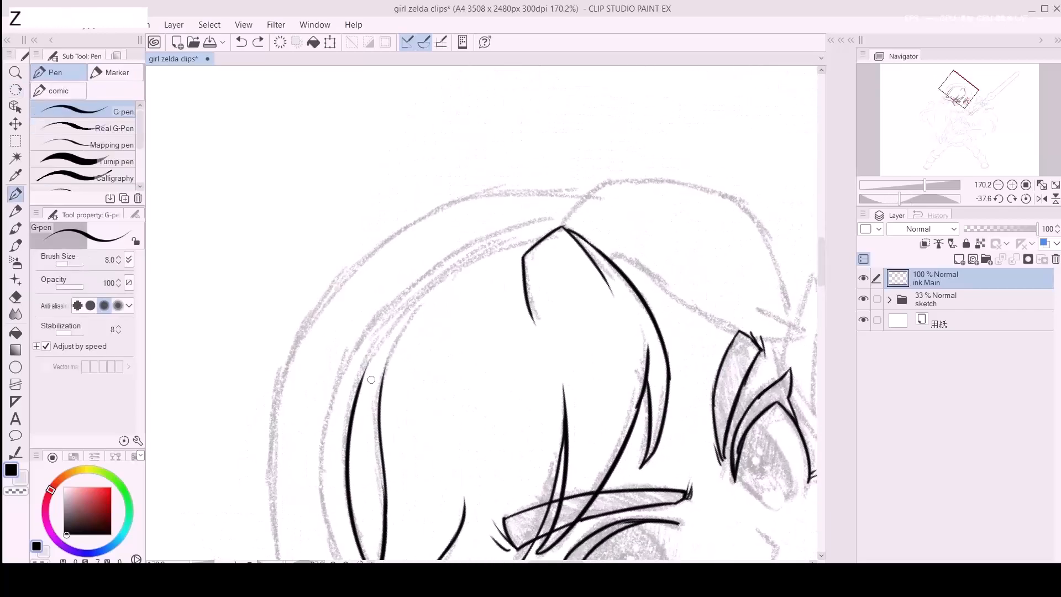
Step: Continue the hair edge along the headband over the top of the head to the parting, redrawing until smooth
{"action": "left_click_drag", "start_coordinate": [357, 391], "coordinate": [469, 262]}
{"action": "key", "text": "ctrl+z"}
{"action": "left_click_drag", "start_coordinate": [357, 390], "coordinate": [507, 242]}
{"action": "key", "text": "ctrl+z"}
{"action": "left_click_drag", "start_coordinate": [356, 392], "coordinate": [507, 241]}
{"action": "key", "text": "ctrl+z"}
{"action": "left_click_drag", "start_coordinate": [356, 392], "coordinate": [508, 242]}
{"action": "key", "text": "ctrl+z"}
{"action": "mouse_move", "coordinate": [357, 391]}
{"action": "left_mouse_down"}
{"action": "mouse_move", "coordinate": [365, 370]}
{"action": "mouse_move", "coordinate": [534, 253]}
{"action": "left_mouse_up"}
{"action": "key", "text": "ctrl+z"}
{"action": "key", "text": "e"}
{"action": "mouse_move", "coordinate": [357, 392]}
{"action": "left_mouse_down"}
{"action": "mouse_move", "coordinate": [478, 264]}
{"action": "mouse_move", "coordinate": [362, 377]}
{"action": "mouse_move", "coordinate": [561, 230]}
{"action": "left_mouse_up"}
{"action": "key", "text": "ctrl+z"}
{"action": "key", "text": "ctrl+z"}
{"action": "left_click_drag", "start_coordinate": [356, 392], "coordinate": [370, 354]}
{"action": "left_click_drag", "start_coordinate": [370, 354], "coordinate": [557, 230]}
{"action": "key", "text": "ctrl+z"}
{"action": "key", "text": "ctrl+z"}
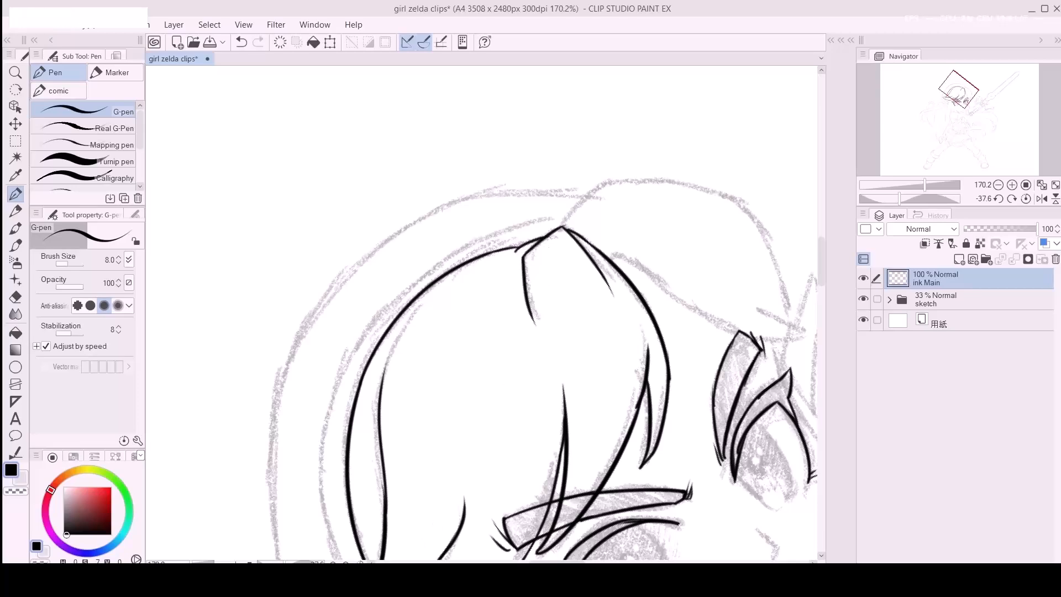
Step: Ink the inner edge of the sword-side hair lock from beside the parting down past the eyebrow to its tip
{"action": "mouse_move", "coordinate": [597, 403]}
{"action": "left_mouse_down"}
{"action": "mouse_move", "coordinate": [588, 296]}
{"action": "mouse_move", "coordinate": [514, 216]}
{"action": "mouse_move", "coordinate": [495, 305]}
{"action": "mouse_move", "coordinate": [486, 260]}
{"action": "left_mouse_up"}
{"action": "left_click_drag", "start_coordinate": [556, 384], "coordinate": [556, 385]}
{"action": "left_click_drag", "start_coordinate": [513, 344], "coordinate": [582, 437]}
{"action": "key", "text": "ctrl+z"}
{"action": "left_click_drag", "start_coordinate": [508, 330], "coordinate": [586, 431]}
{"action": "key", "text": "ctrl+z"}
{"action": "mouse_move", "coordinate": [509, 327]}
{"action": "left_mouse_down"}
{"action": "mouse_move", "coordinate": [604, 428]}
{"action": "mouse_move", "coordinate": [567, 429]}
{"action": "mouse_move", "coordinate": [591, 433]}
{"action": "left_mouse_up"}
{"action": "key", "text": "ctrl+z"}
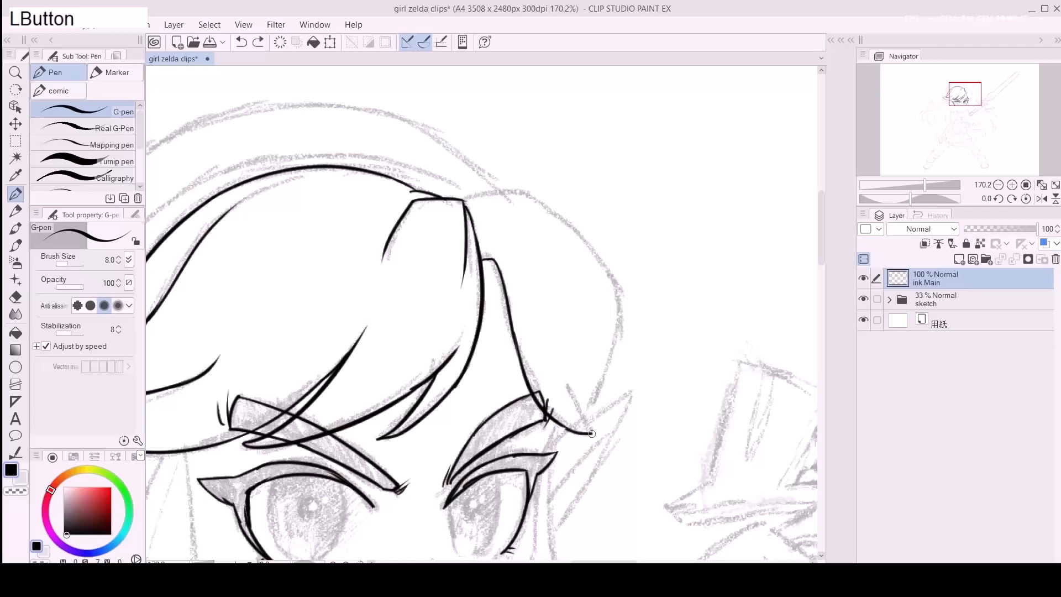
Step: Clean up the stray line ends at the hair parting with the Hard eraser
{"action": "key", "text": "r"}
{"action": "left_click_drag", "start_coordinate": [569, 218], "coordinate": [367, 336]}
{"action": "key", "text": "e"}
{"action": "left_click", "coordinate": [362, 308]}
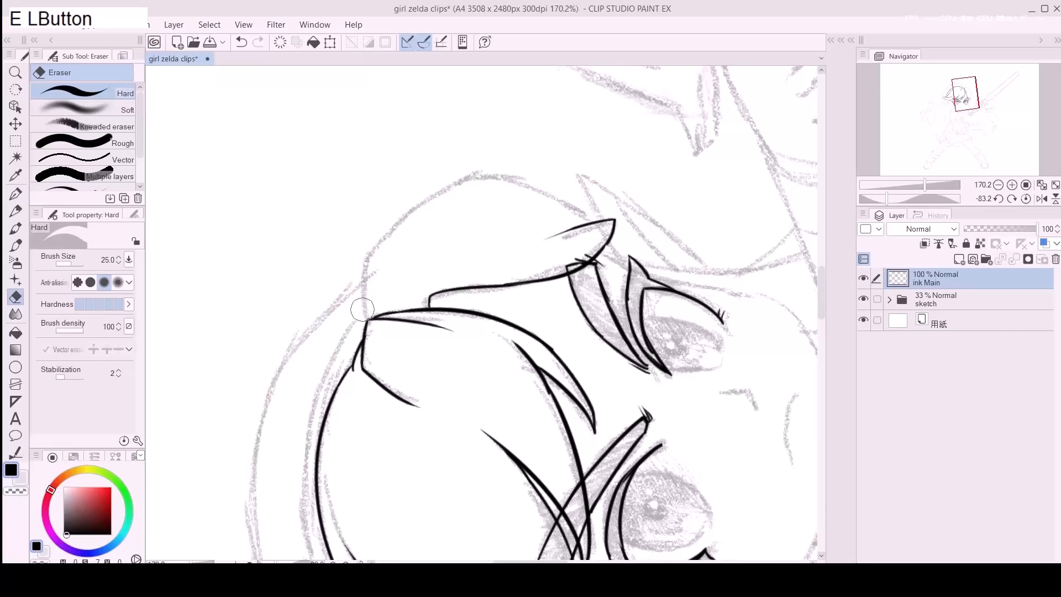
Step: Ink the rounded outer contour of the sword-side hair from the parting down to the lock's tip, redrawing until it fits
{"action": "mouse_move", "coordinate": [363, 331]}
{"action": "left_mouse_down"}
{"action": "mouse_move", "coordinate": [358, 269]}
{"action": "mouse_move", "coordinate": [434, 197]}
{"action": "mouse_move", "coordinate": [489, 173]}
{"action": "left_mouse_up"}
{"action": "key", "text": "ctrl+z"}
{"action": "left_click_drag", "start_coordinate": [416, 207], "coordinate": [480, 178]}
{"action": "left_click_drag", "start_coordinate": [562, 198], "coordinate": [586, 219]}
{"action": "key", "text": "ctrl+z"}
{"action": "left_click_drag", "start_coordinate": [415, 208], "coordinate": [531, 174]}
{"action": "key", "text": "ctrl+z"}
{"action": "mouse_move", "coordinate": [416, 208]}
{"action": "left_mouse_down"}
{"action": "mouse_move", "coordinate": [481, 190]}
{"action": "mouse_move", "coordinate": [360, 256]}
{"action": "mouse_move", "coordinate": [368, 287]}
{"action": "left_mouse_up"}
{"action": "key", "text": "ctrl+z"}
{"action": "mouse_move", "coordinate": [332, 326]}
{"action": "left_mouse_down"}
{"action": "mouse_move", "coordinate": [395, 273]}
{"action": "mouse_move", "coordinate": [461, 286]}
{"action": "left_mouse_up"}
{"action": "key", "text": "ctrl+z"}
{"action": "key", "text": "ctrl+z"}
{"action": "key", "text": "ctrl+z"}
{"action": "key", "text": "r"}
{"action": "mouse_move", "coordinate": [387, 256]}
{"action": "left_mouse_down"}
{"action": "mouse_move", "coordinate": [334, 268]}
{"action": "mouse_move", "coordinate": [359, 353]}
{"action": "left_mouse_up"}
{"action": "key", "text": "space"}
{"action": "left_click_drag", "start_coordinate": [445, 314], "coordinate": [348, 331]}
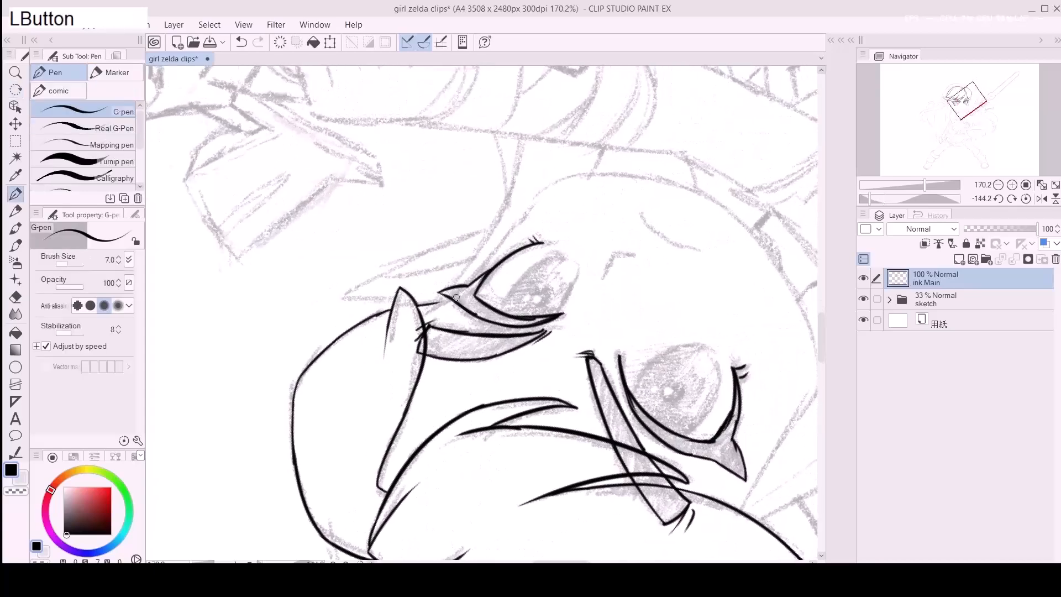
Step: Ink the short line running from beneath the sword-side lock's tip toward the outer corner of the eye
{"action": "left_click", "coordinate": [360, 563]}
{"action": "key", "text": "space"}
{"action": "left_click_drag", "start_coordinate": [587, 378], "coordinate": [678, 304]}
{"action": "left_click_drag", "start_coordinate": [618, 212], "coordinate": [601, 248]}
{"action": "key", "text": "ctrl+z"}
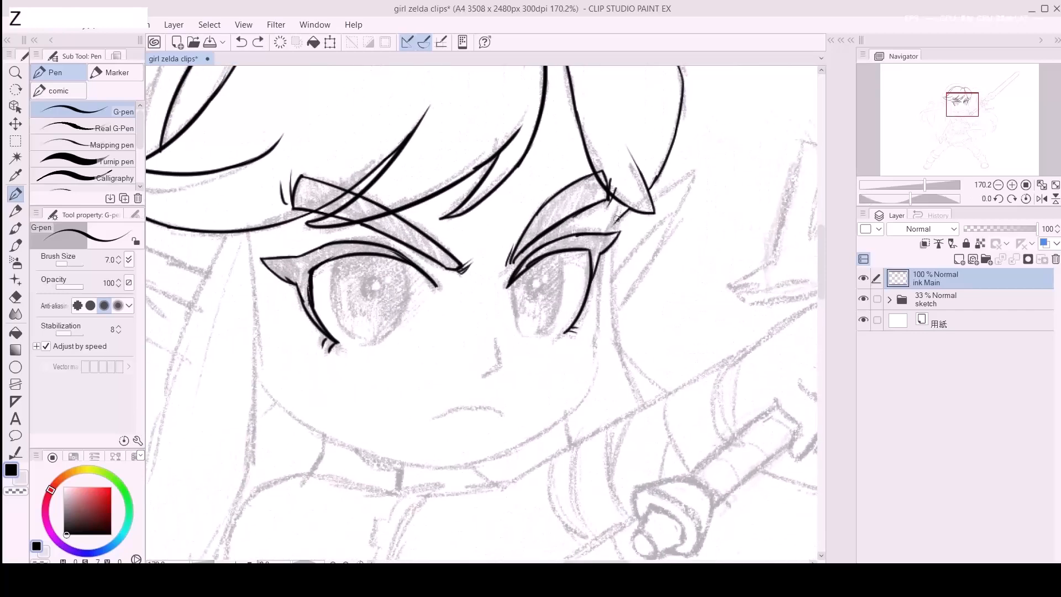
{"action": "mouse_move", "coordinate": [624, 202]}
{"action": "left_mouse_down"}
{"action": "mouse_move", "coordinate": [608, 241]}
{"action": "mouse_move", "coordinate": [636, 280]}
{"action": "left_mouse_up"}
{"action": "key", "text": "ctrl+z"}
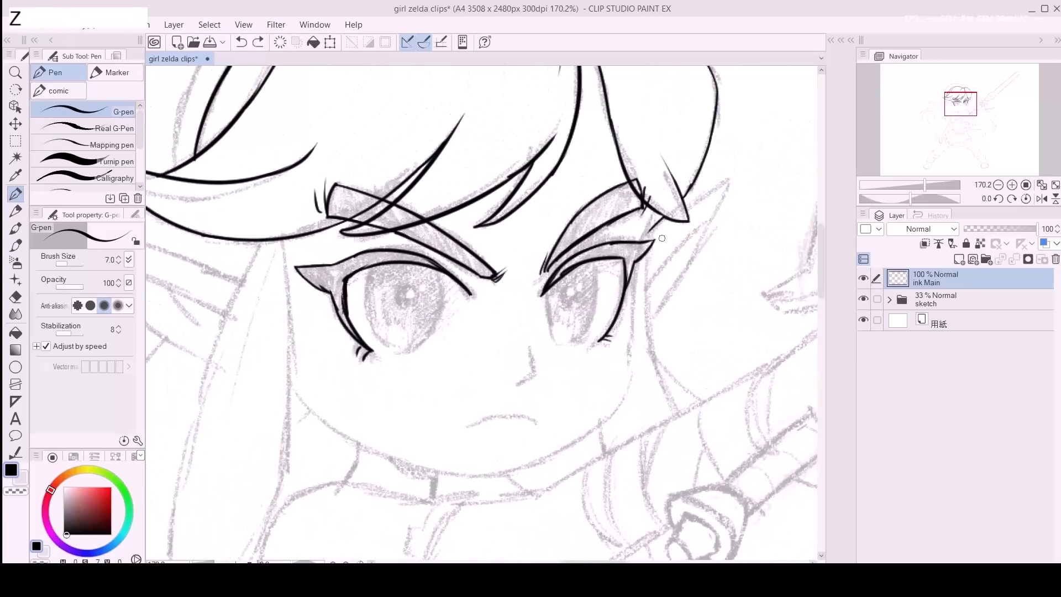
{"action": "left_click_drag", "start_coordinate": [655, 211], "coordinate": [644, 256]}
{"action": "key", "text": "ctrl+z"}
{"action": "left_click_drag", "start_coordinate": [655, 212], "coordinate": [647, 232]}
Step: Ink the upper and lower edges of the pointed sword-side ear, redrawing the strokes until they fit the sketch
{"action": "mouse_move", "coordinate": [623, 274]}
{"action": "left_mouse_down"}
{"action": "mouse_move", "coordinate": [597, 348]}
{"action": "mouse_move", "coordinate": [541, 333]}
{"action": "mouse_move", "coordinate": [569, 279]}
{"action": "mouse_move", "coordinate": [533, 376]}
{"action": "left_mouse_up"}
{"action": "key", "text": "ctrl+z"}
{"action": "left_click_drag", "start_coordinate": [572, 274], "coordinate": [532, 386]}
{"action": "key", "text": "ctrl+z"}
{"action": "mouse_move", "coordinate": [569, 305]}
{"action": "left_mouse_down"}
{"action": "mouse_move", "coordinate": [488, 432]}
{"action": "mouse_move", "coordinate": [568, 280]}
{"action": "left_mouse_up"}
{"action": "key", "text": "ctrl+z"}
{"action": "key", "text": "ctrl+z"}
{"action": "left_click_drag", "start_coordinate": [540, 347], "coordinate": [567, 287]}
{"action": "key", "text": "ctrl+z"}
{"action": "left_click_drag", "start_coordinate": [540, 347], "coordinate": [568, 281]}
{"action": "key", "text": "ctrl+z"}
{"action": "left_click_drag", "start_coordinate": [486, 393], "coordinate": [558, 317]}
{"action": "key", "text": "ctrl+z"}
{"action": "left_click_drag", "start_coordinate": [486, 393], "coordinate": [536, 329]}
{"action": "mouse_move", "coordinate": [451, 427]}
{"action": "left_mouse_down"}
{"action": "mouse_move", "coordinate": [574, 319]}
{"action": "mouse_move", "coordinate": [592, 321]}
{"action": "left_mouse_up"}
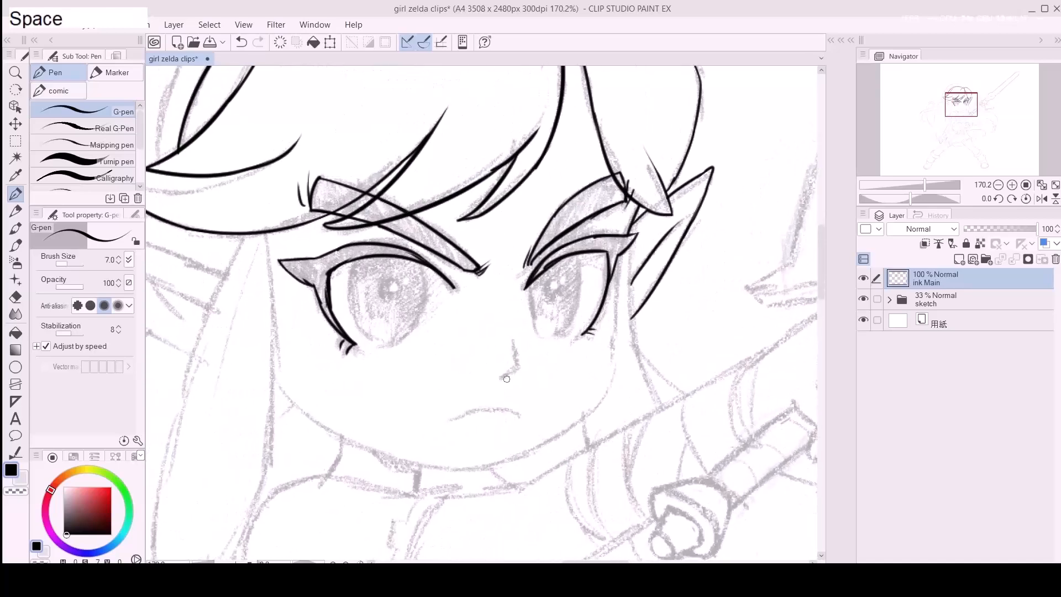
Step: Ink the small angular nose line over the sketch, redrawing the stroke until it fits
{"action": "mouse_move", "coordinate": [513, 343]}
{"action": "left_mouse_down"}
{"action": "mouse_move", "coordinate": [499, 382]}
{"action": "mouse_move", "coordinate": [512, 339]}
{"action": "mouse_move", "coordinate": [515, 360]}
{"action": "mouse_move", "coordinate": [525, 336]}
{"action": "mouse_move", "coordinate": [525, 362]}
{"action": "mouse_move", "coordinate": [544, 347]}
{"action": "left_mouse_up"}
{"action": "key", "text": "ctrl+z"}
{"action": "key", "text": "ctrl+z"}
{"action": "key", "text": "space"}
{"action": "key", "text": "ctrl+z"}
{"action": "key", "text": "ctrl+z"}
{"action": "mouse_move", "coordinate": [479, 355]}
{"action": "left_mouse_down"}
{"action": "mouse_move", "coordinate": [549, 346]}
{"action": "mouse_move", "coordinate": [561, 374]}
{"action": "mouse_move", "coordinate": [553, 372]}
{"action": "left_mouse_up"}
{"action": "key", "text": "ctrl+z"}
{"action": "key", "text": "ctrl+z"}
{"action": "key", "text": "ctrl+z"}
{"action": "key", "text": "space"}
Step: Ink the short downturned mouth as a single curved line, redrawing it until it follows the sketch
{"action": "left_click_drag", "start_coordinate": [426, 390], "coordinate": [537, 374]}
{"action": "key", "text": "ctrl+z"}
{"action": "left_click_drag", "start_coordinate": [451, 396], "coordinate": [565, 354]}
{"action": "key", "text": "ctrl+z"}
{"action": "left_click_drag", "start_coordinate": [479, 395], "coordinate": [613, 325]}
{"action": "key", "text": "ctrl+z"}
Step: Ink the sword-side cheek contour from beside the eye down around the jaw toward the chin
{"action": "key", "text": "r"}
{"action": "mouse_move", "coordinate": [602, 210]}
{"action": "left_mouse_down"}
{"action": "mouse_move", "coordinate": [590, 196]}
{"action": "mouse_move", "coordinate": [280, 329]}
{"action": "mouse_move", "coordinate": [261, 394]}
{"action": "mouse_move", "coordinate": [343, 327]}
{"action": "left_mouse_up"}
{"action": "key", "text": "space"}
{"action": "key", "text": "ctrl+z"}
{"action": "mouse_move", "coordinate": [276, 411]}
{"action": "left_mouse_down"}
{"action": "mouse_move", "coordinate": [343, 327]}
{"action": "mouse_move", "coordinate": [354, 387]}
{"action": "left_mouse_up"}
{"action": "key", "text": "r"}
{"action": "key", "text": "p"}
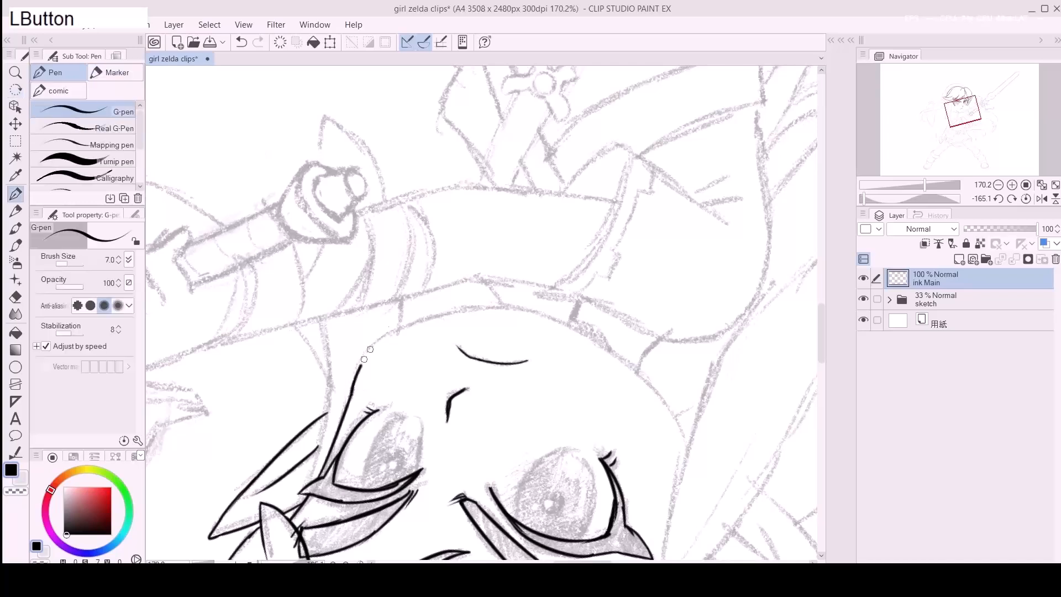
{"action": "left_click_drag", "start_coordinate": [380, 337], "coordinate": [489, 306]}
{"action": "key", "text": "ctrl+z"}
{"action": "left_click_drag", "start_coordinate": [377, 336], "coordinate": [505, 309]}
{"action": "key", "text": "ctrl+z"}
{"action": "left_click_drag", "start_coordinate": [374, 341], "coordinate": [536, 310]}
{"action": "key", "text": "ctrl+z"}
{"action": "mouse_move", "coordinate": [373, 344]}
{"action": "left_mouse_down"}
{"action": "mouse_move", "coordinate": [545, 311]}
{"action": "mouse_move", "coordinate": [439, 400]}
{"action": "mouse_move", "coordinate": [470, 405]}
{"action": "left_mouse_up"}
Step: Continue the jawline from the chin up the opposite cheek, joining it smoothly to the inked sword-side part
{"action": "key", "text": "r"}
{"action": "key", "text": "space"}
{"action": "mouse_move", "coordinate": [550, 310]}
{"action": "left_mouse_down"}
{"action": "mouse_move", "coordinate": [503, 359]}
{"action": "mouse_move", "coordinate": [532, 342]}
{"action": "mouse_move", "coordinate": [597, 408]}
{"action": "left_mouse_up"}
{"action": "key", "text": "e"}
{"action": "key", "text": "space"}
{"action": "key", "text": "r"}
{"action": "mouse_move", "coordinate": [404, 324]}
{"action": "left_mouse_down"}
{"action": "mouse_move", "coordinate": [403, 310]}
{"action": "mouse_move", "coordinate": [536, 253]}
{"action": "mouse_move", "coordinate": [409, 329]}
{"action": "left_mouse_up"}
{"action": "key", "text": "p"}
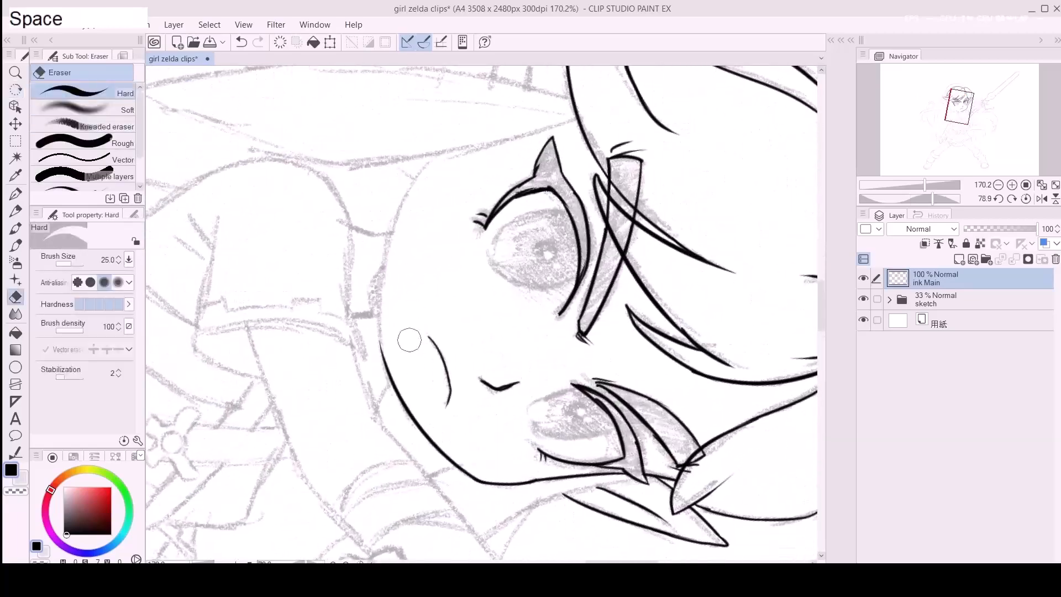
{"action": "key", "text": "space"}
{"action": "left_click_drag", "start_coordinate": [396, 396], "coordinate": [426, 266]}
{"action": "key", "text": "ctrl+z"}
{"action": "mouse_move", "coordinate": [393, 434]}
{"action": "left_mouse_down"}
{"action": "mouse_move", "coordinate": [426, 247]}
{"action": "mouse_move", "coordinate": [448, 229]}
{"action": "left_mouse_up"}
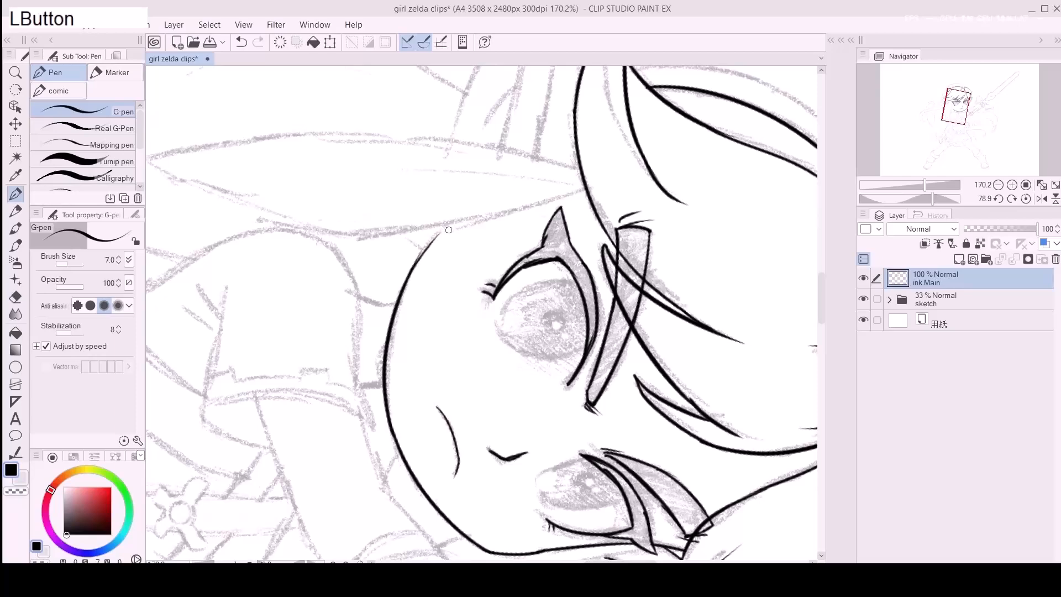
{"action": "key", "text": "ctrl+z"}
{"action": "mouse_move", "coordinate": [410, 275]}
{"action": "left_mouse_down"}
{"action": "mouse_move", "coordinate": [442, 226]}
{"action": "mouse_move", "coordinate": [585, 348]}
{"action": "mouse_move", "coordinate": [356, 308]}
{"action": "mouse_move", "coordinate": [343, 391]}
{"action": "mouse_move", "coordinate": [487, 314]}
{"action": "mouse_move", "coordinate": [445, 367]}
{"action": "left_mouse_up"}
Step: Ink the face-side edge of the long hanging side lock from its pointed tip up to the fringe
{"action": "key", "text": "space"}
{"action": "key", "text": "r"}
{"action": "key", "text": "space"}
{"action": "key", "text": "ctrl+z"}
{"action": "mouse_move", "coordinate": [301, 426]}
{"action": "left_mouse_down"}
{"action": "mouse_move", "coordinate": [294, 444]}
{"action": "mouse_move", "coordinate": [449, 372]}
{"action": "mouse_move", "coordinate": [502, 315]}
{"action": "mouse_move", "coordinate": [418, 426]}
{"action": "mouse_move", "coordinate": [514, 262]}
{"action": "left_mouse_up"}
{"action": "key", "text": "space"}
{"action": "key", "text": "ctrl+z"}
{"action": "left_click_drag", "start_coordinate": [390, 451], "coordinate": [505, 270]}
{"action": "key", "text": "ctrl+z"}
{"action": "left_click_drag", "start_coordinate": [390, 449], "coordinate": [513, 259]}
{"action": "key", "text": "ctrl+z"}
{"action": "left_click_drag", "start_coordinate": [392, 445], "coordinate": [520, 238]}
{"action": "key", "text": "ctrl+z"}
{"action": "left_click_drag", "start_coordinate": [388, 453], "coordinate": [525, 226]}
{"action": "key", "text": "ctrl+z"}
{"action": "left_click_drag", "start_coordinate": [500, 291], "coordinate": [524, 225]}
{"action": "key", "text": "ctrl+z"}
{"action": "left_click_drag", "start_coordinate": [497, 293], "coordinate": [523, 230]}
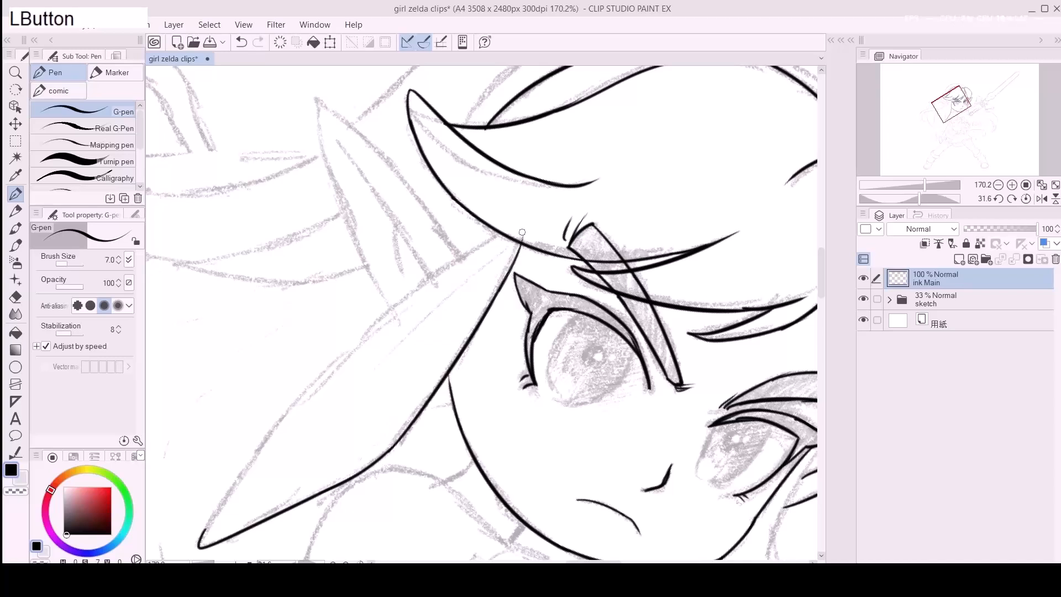
Step: Ink the outer edge of the long side lock up to the fringe and erase the overshoot at their junction
{"action": "mouse_move", "coordinate": [199, 543]}
{"action": "left_mouse_down"}
{"action": "mouse_move", "coordinate": [308, 373]}
{"action": "mouse_move", "coordinate": [353, 334]}
{"action": "mouse_move", "coordinate": [201, 540]}
{"action": "mouse_move", "coordinate": [390, 312]}
{"action": "mouse_move", "coordinate": [478, 242]}
{"action": "left_mouse_up"}
{"action": "key", "text": "ctrl+z"}
{"action": "key", "text": "ctrl+z"}
{"action": "left_click_drag", "start_coordinate": [358, 333], "coordinate": [468, 257]}
{"action": "key", "text": "ctrl+z"}
{"action": "left_click_drag", "start_coordinate": [347, 347], "coordinate": [503, 239]}
{"action": "key", "text": "ctrl+z"}
{"action": "left_click_drag", "start_coordinate": [358, 351], "coordinate": [495, 234]}
{"action": "key", "text": "ctrl+z"}
{"action": "key", "text": "ctrl+z"}
{"action": "left_click_drag", "start_coordinate": [442, 276], "coordinate": [506, 232]}
{"action": "key", "text": "ctrl+z"}
{"action": "left_click_drag", "start_coordinate": [436, 283], "coordinate": [501, 234]}
{"action": "key", "text": "ctrl+z"}
{"action": "left_click_drag", "start_coordinate": [437, 283], "coordinate": [505, 226]}
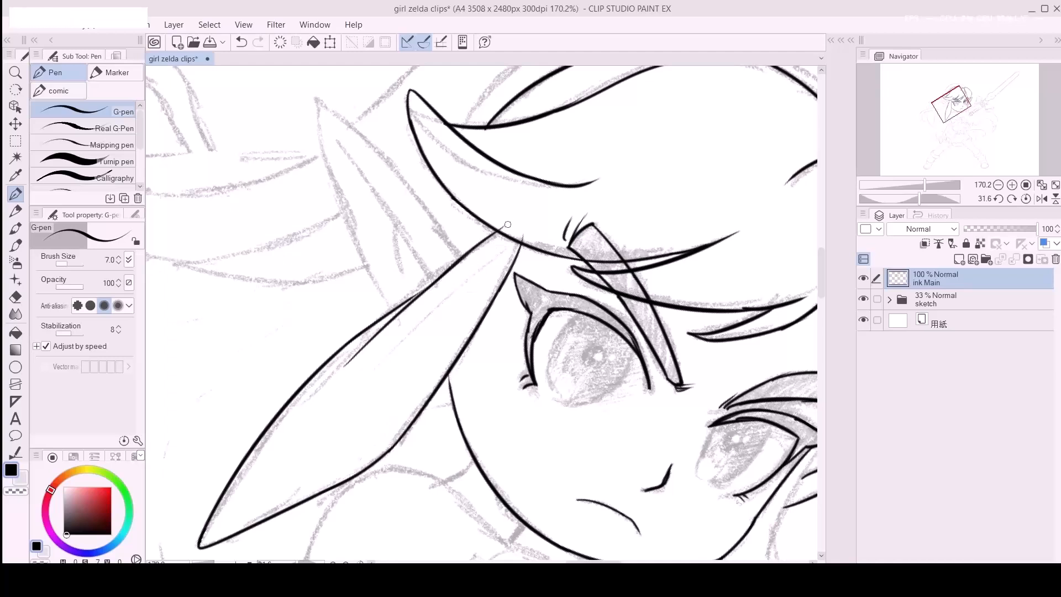
{"action": "key", "text": "e"}
{"action": "left_click", "coordinate": [503, 221]}
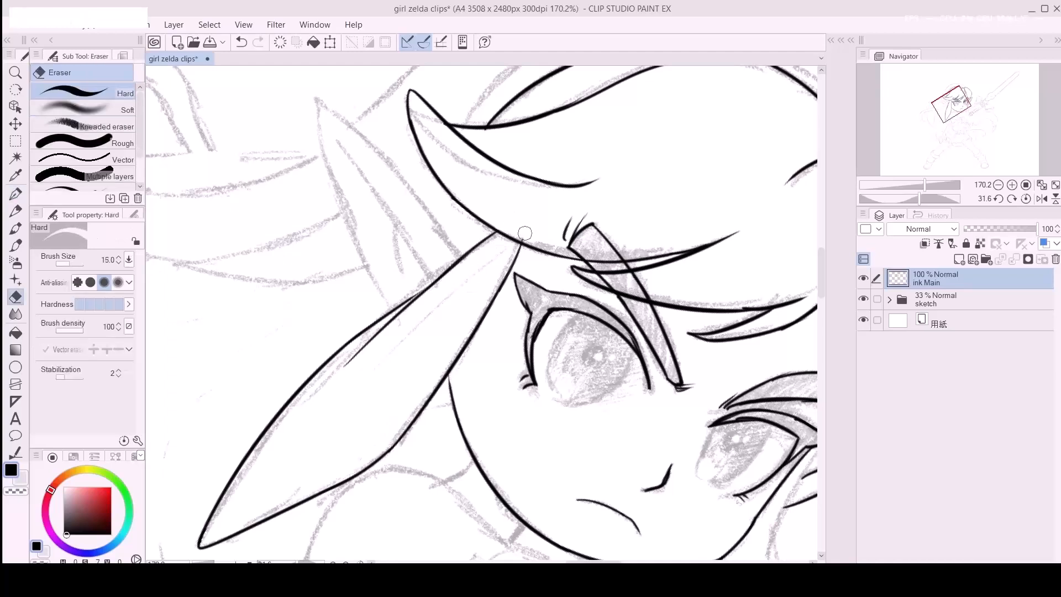
Step: Ink the upper edge of the other pointed ear from its tip to the side lock
{"action": "mouse_move", "coordinate": [484, 225]}
{"action": "left_mouse_down"}
{"action": "mouse_move", "coordinate": [350, 303]}
{"action": "mouse_move", "coordinate": [457, 277]}
{"action": "left_mouse_up"}
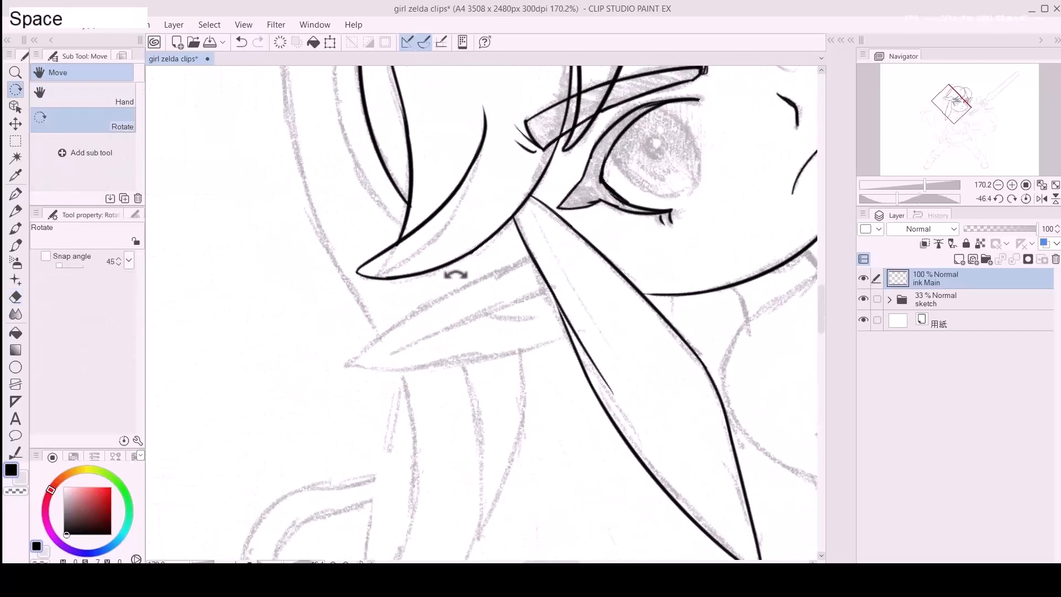
{"action": "key", "text": "p"}
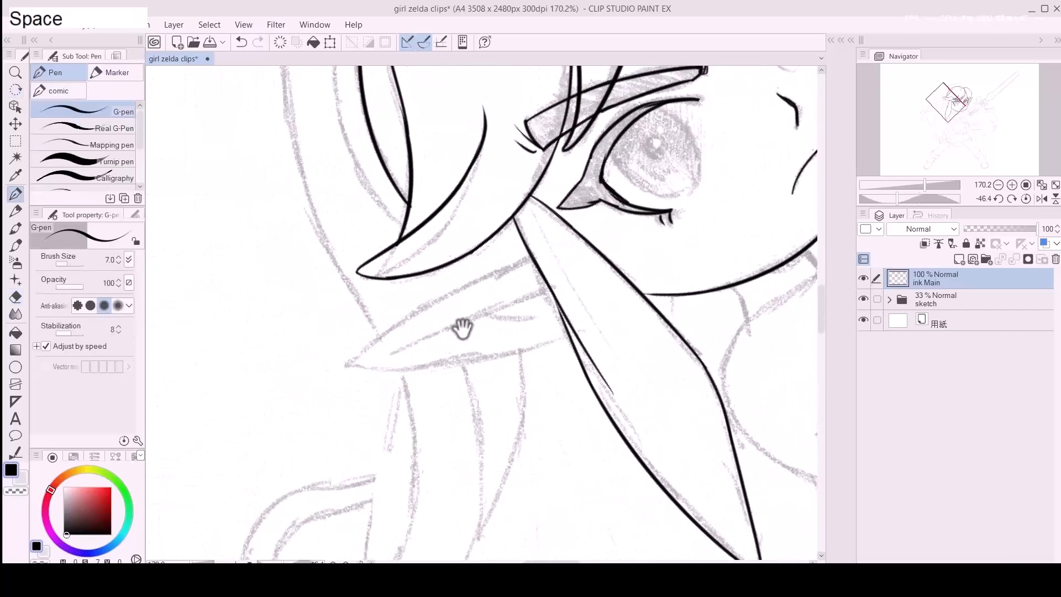
{"action": "left_click_drag", "start_coordinate": [462, 325], "coordinate": [472, 311]}
{"action": "mouse_move", "coordinate": [355, 352]}
{"action": "left_mouse_down"}
{"action": "mouse_move", "coordinate": [484, 276]}
{"action": "mouse_move", "coordinate": [462, 278]}
{"action": "mouse_move", "coordinate": [503, 264]}
{"action": "mouse_move", "coordinate": [361, 350]}
{"action": "mouse_move", "coordinate": [484, 266]}
{"action": "left_mouse_up"}
{"action": "key", "text": "ctrl+z"}
{"action": "key", "text": "ctrl+z"}
{"action": "key", "text": "ctrl+z"}
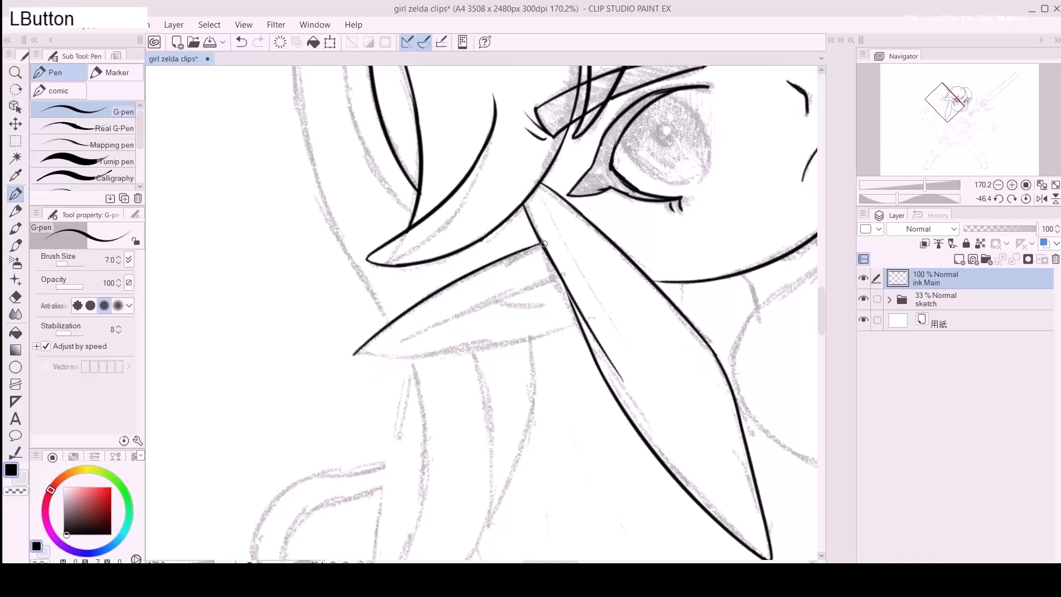
Step: Ink the lower edge of the same pointed ear from its tip to the side lock, redrawing until it fits
{"action": "left_click_drag", "start_coordinate": [353, 356], "coordinate": [504, 341]}
{"action": "left_click_drag", "start_coordinate": [437, 359], "coordinate": [544, 332]}
{"action": "key", "text": "ctrl+z"}
{"action": "left_click_drag", "start_coordinate": [453, 358], "coordinate": [568, 331]}
{"action": "key", "text": "ctrl+z"}
{"action": "left_click_drag", "start_coordinate": [448, 358], "coordinate": [564, 327]}
{"action": "key", "text": "ctrl+z"}
{"action": "left_click_drag", "start_coordinate": [438, 359], "coordinate": [565, 323]}
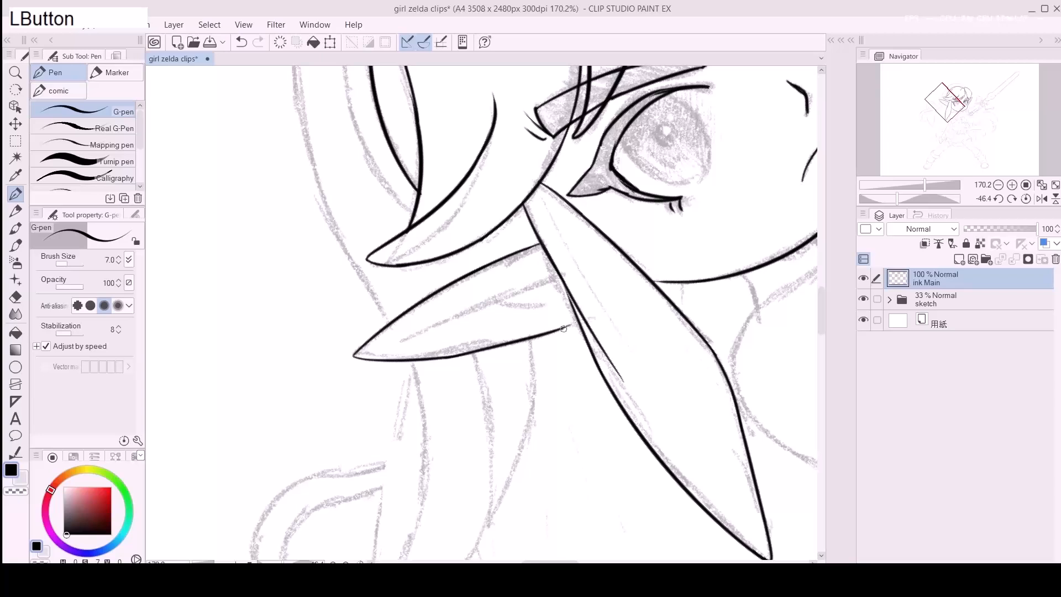
Step: Ink the long inner line and the small fold inside the ear beside the long side lock
{"action": "left_click_drag", "start_coordinate": [387, 342], "coordinate": [538, 279]}
{"action": "key", "text": "ctrl+z"}
{"action": "mouse_move", "coordinate": [404, 338]}
{"action": "left_mouse_down"}
{"action": "mouse_move", "coordinate": [561, 275]}
{"action": "mouse_move", "coordinate": [416, 343]}
{"action": "left_mouse_up"}
{"action": "key", "text": "ctrl+z"}
{"action": "key", "text": "ctrl+z"}
{"action": "left_click_drag", "start_coordinate": [561, 274], "coordinate": [431, 326]}
{"action": "key", "text": "ctrl+z"}
{"action": "left_click_drag", "start_coordinate": [561, 275], "coordinate": [406, 339]}
{"action": "mouse_move", "coordinate": [498, 301]}
{"action": "left_mouse_down"}
{"action": "mouse_move", "coordinate": [544, 304]}
{"action": "mouse_move", "coordinate": [493, 302]}
{"action": "left_mouse_up"}
{"action": "key", "text": "ctrl+z"}
Step: Ink the two short neck lines beneath the jaw
{"action": "left_click", "coordinate": [359, 561]}
{"action": "left_click_drag", "start_coordinate": [669, 435], "coordinate": [483, 241]}
{"action": "left_click_drag", "start_coordinate": [580, 308], "coordinate": [561, 321]}
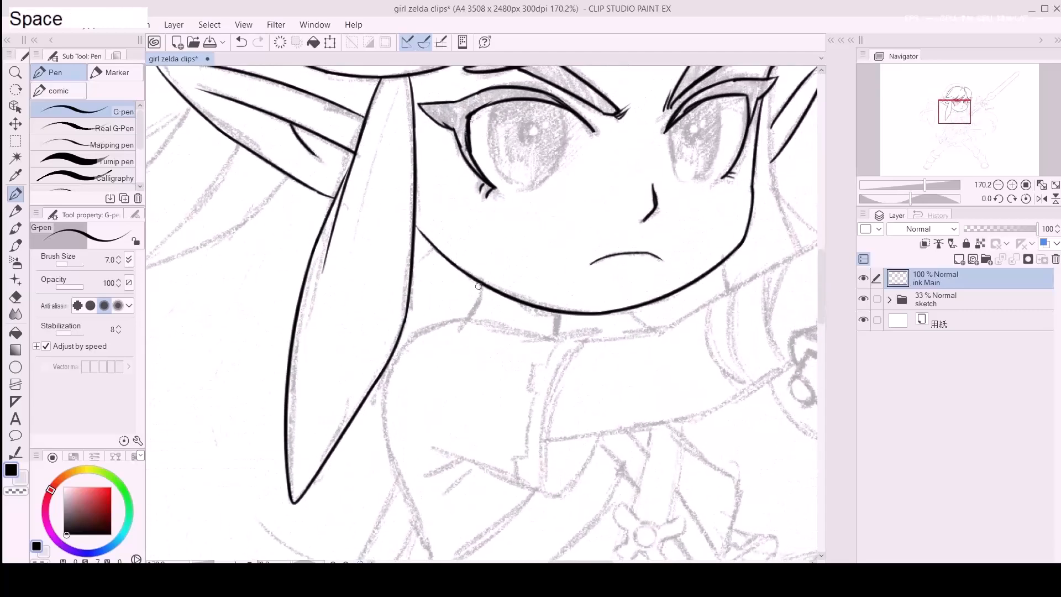
{"action": "left_click_drag", "start_coordinate": [478, 282], "coordinate": [479, 289]}
{"action": "mouse_move", "coordinate": [559, 314]}
{"action": "left_mouse_down"}
{"action": "mouse_move", "coordinate": [552, 340]}
{"action": "mouse_move", "coordinate": [549, 310]}
{"action": "mouse_move", "coordinate": [506, 355]}
{"action": "mouse_move", "coordinate": [555, 320]}
{"action": "left_mouse_up"}
{"action": "key", "text": "ctrl+z"}
Step: Ink the upper edge of the short sleeve below the neck and the curved front hem of its opening
{"action": "mouse_move", "coordinate": [476, 339]}
{"action": "left_mouse_down"}
{"action": "mouse_move", "coordinate": [559, 319]}
{"action": "mouse_move", "coordinate": [551, 339]}
{"action": "mouse_move", "coordinate": [534, 343]}
{"action": "mouse_move", "coordinate": [554, 304]}
{"action": "left_mouse_up"}
{"action": "key", "text": "ctrl+z"}
{"action": "key", "text": "ctrl+z"}
{"action": "left_click_drag", "start_coordinate": [553, 264], "coordinate": [508, 376]}
{"action": "key", "text": "ctrl+z"}
{"action": "left_click_drag", "start_coordinate": [555, 262], "coordinate": [507, 382]}
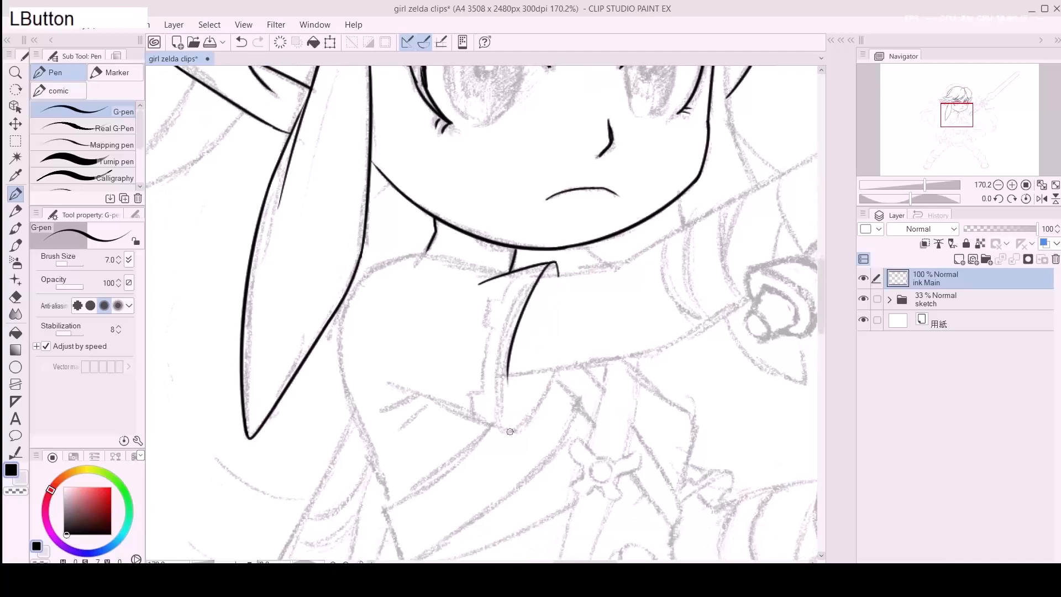
{"action": "key", "text": "ctrl+z"}
{"action": "left_click_drag", "start_coordinate": [514, 431], "coordinate": [507, 382]}
{"action": "key", "text": "ctrl+z"}
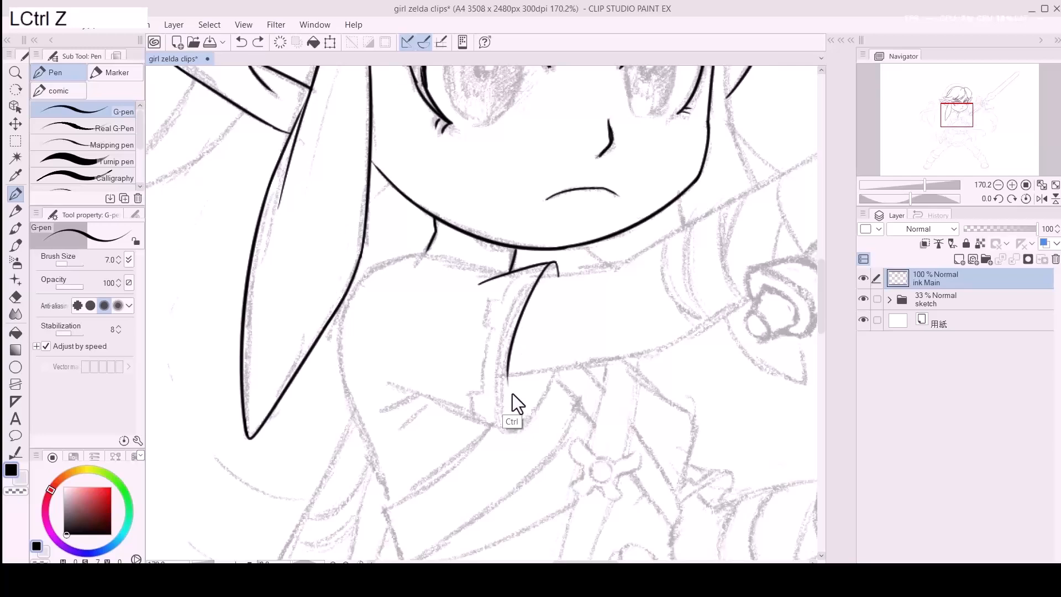
Step: Ink the underside of the sleeve with its small armpit fold and the far curve of the sleeve opening
{"action": "left_click_drag", "start_coordinate": [452, 400], "coordinate": [533, 374]}
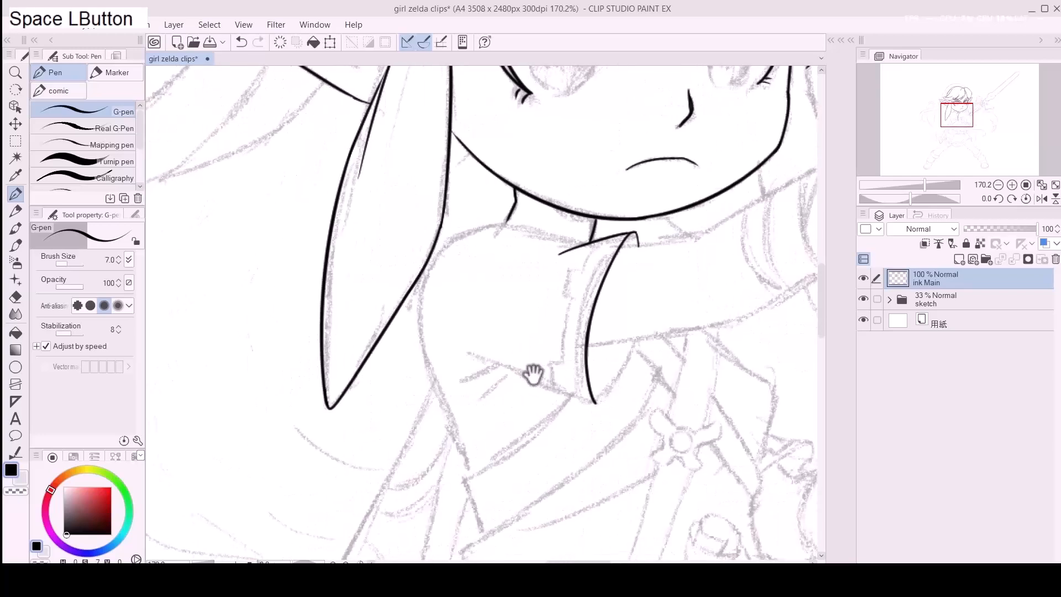
{"action": "mouse_move", "coordinate": [468, 363]}
{"action": "left_mouse_down"}
{"action": "mouse_move", "coordinate": [488, 362]}
{"action": "mouse_move", "coordinate": [498, 401]}
{"action": "mouse_move", "coordinate": [467, 355]}
{"action": "mouse_move", "coordinate": [594, 403]}
{"action": "mouse_move", "coordinate": [510, 430]}
{"action": "left_mouse_up"}
{"action": "key", "text": "ctrl+z"}
{"action": "key", "text": "ctrl+z"}
{"action": "key", "text": "ctrl+z"}
{"action": "mouse_move", "coordinate": [539, 393]}
{"action": "left_mouse_down"}
{"action": "mouse_move", "coordinate": [497, 450]}
{"action": "mouse_move", "coordinate": [543, 381]}
{"action": "mouse_move", "coordinate": [550, 331]}
{"action": "mouse_move", "coordinate": [414, 293]}
{"action": "mouse_move", "coordinate": [517, 276]}
{"action": "mouse_move", "coordinate": [618, 301]}
{"action": "mouse_move", "coordinate": [615, 328]}
{"action": "left_mouse_up"}
{"action": "key", "text": "ctrl+z"}
Step: Ink the outer contour running from the side of the torso up to the shoulder beside the long lock
{"action": "left_click_drag", "start_coordinate": [391, 417], "coordinate": [512, 341]}
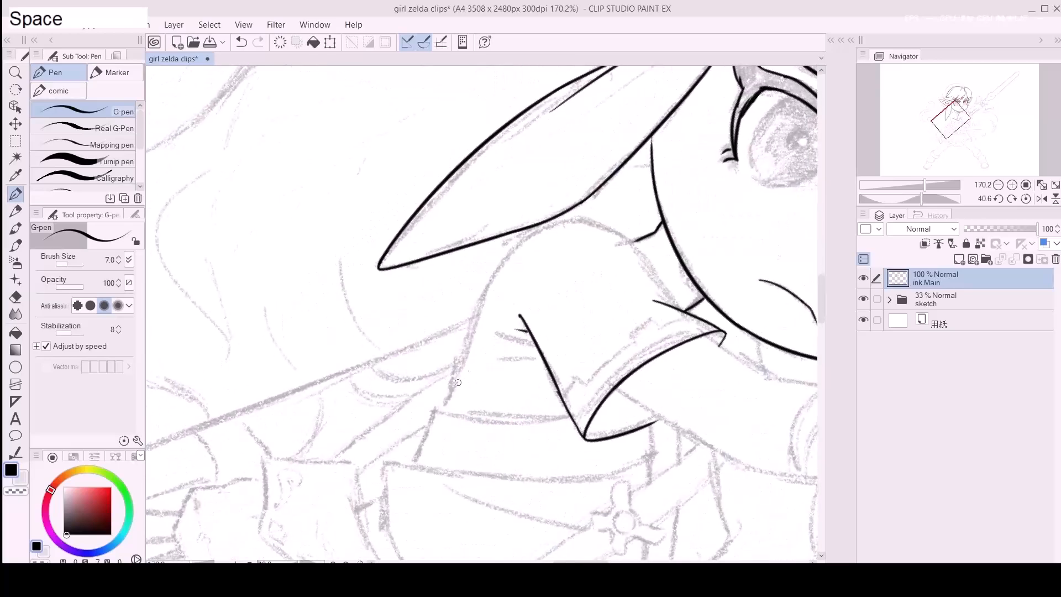
{"action": "mouse_move", "coordinate": [440, 412]}
{"action": "left_mouse_down"}
{"action": "mouse_move", "coordinate": [467, 392]}
{"action": "mouse_move", "coordinate": [448, 397]}
{"action": "mouse_move", "coordinate": [460, 363]}
{"action": "mouse_move", "coordinate": [448, 425]}
{"action": "mouse_move", "coordinate": [491, 313]}
{"action": "mouse_move", "coordinate": [483, 330]}
{"action": "mouse_move", "coordinate": [561, 295]}
{"action": "mouse_move", "coordinate": [481, 273]}
{"action": "mouse_move", "coordinate": [446, 351]}
{"action": "mouse_move", "coordinate": [514, 303]}
{"action": "left_mouse_up"}
{"action": "key", "text": "ctrl+z"}
{"action": "key", "text": "ctrl+z"}
{"action": "key", "text": "ctrl+z"}
{"action": "key", "text": "e"}
{"action": "key", "text": "p"}
{"action": "key", "text": "r"}
{"action": "key", "text": "z"}
{"action": "key", "text": "ctrl+z"}
{"action": "key", "text": "p"}
Step: Ink the rounded top of the shoulder from the side lock over to the sleeve's upper edge, redrawing until it fits
{"action": "left_click_drag", "start_coordinate": [432, 361], "coordinate": [489, 313]}
{"action": "key", "text": "ctrl+z"}
{"action": "left_click_drag", "start_coordinate": [431, 359], "coordinate": [511, 313]}
{"action": "key", "text": "ctrl+z"}
{"action": "left_click_drag", "start_coordinate": [429, 364], "coordinate": [486, 311]}
{"action": "key", "text": "ctrl+z"}
{"action": "key", "text": "ctrl+z"}
{"action": "left_click_drag", "start_coordinate": [429, 369], "coordinate": [484, 320]}
{"action": "key", "text": "ctrl+z"}
{"action": "mouse_move", "coordinate": [430, 361]}
{"action": "left_mouse_down"}
{"action": "mouse_move", "coordinate": [461, 323]}
{"action": "mouse_move", "coordinate": [502, 306]}
{"action": "mouse_move", "coordinate": [550, 324]}
{"action": "mouse_move", "coordinate": [450, 333]}
{"action": "mouse_move", "coordinate": [508, 307]}
{"action": "mouse_move", "coordinate": [594, 343]}
{"action": "left_mouse_up"}
{"action": "key", "text": "ctrl+z"}
{"action": "left_click", "coordinate": [434, 354]}
{"action": "key", "text": "ctrl+z"}
{"action": "key", "text": "ctrl+z"}
{"action": "left_click_drag", "start_coordinate": [434, 354], "coordinate": [496, 313]}
{"action": "key", "text": "ctrl+z"}
{"action": "mouse_move", "coordinate": [430, 360]}
{"action": "left_mouse_down"}
{"action": "mouse_move", "coordinate": [471, 321]}
{"action": "mouse_move", "coordinate": [517, 312]}
{"action": "left_mouse_up"}
{"action": "key", "text": "ctrl+z"}
{"action": "left_click_drag", "start_coordinate": [430, 362], "coordinate": [470, 318]}
{"action": "key", "text": "ctrl+z"}
{"action": "left_click_drag", "start_coordinate": [432, 360], "coordinate": [481, 312]}
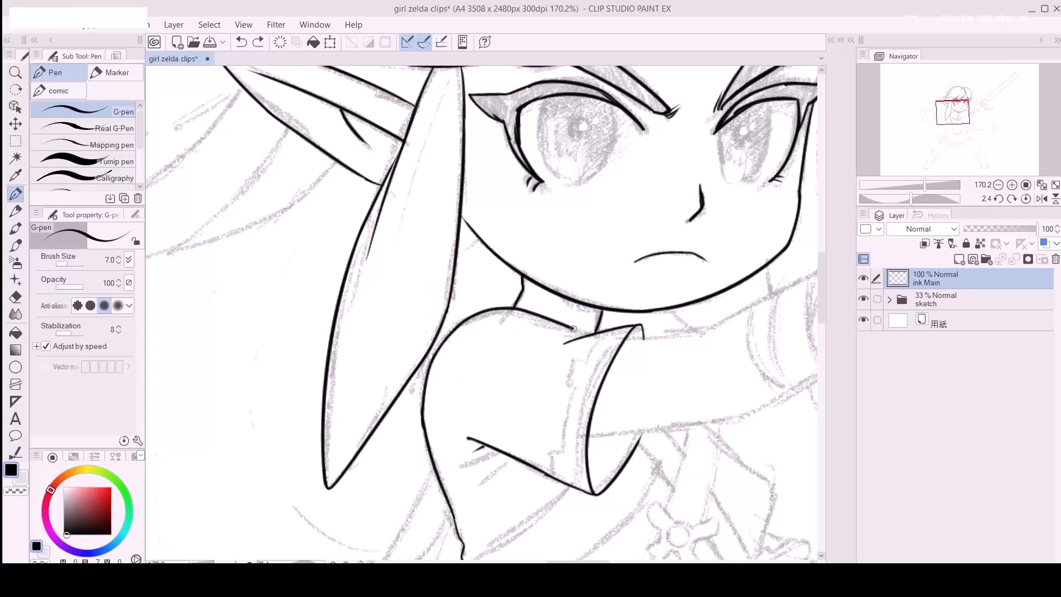
Step: Ink the first edge lines of the outstretched arm where it leaves the short sleeve's opening, redrawing until they fit the sketch
{"action": "left_click_drag", "start_coordinate": [681, 360], "coordinate": [474, 391]}
{"action": "left_click_drag", "start_coordinate": [419, 369], "coordinate": [496, 363]}
{"action": "key", "text": "ctrl+z"}
{"action": "key", "text": "ctrl+z"}
{"action": "key", "text": "space"}
{"action": "left_click_drag", "start_coordinate": [493, 427], "coordinate": [496, 350]}
{"action": "left_click_drag", "start_coordinate": [381, 391], "coordinate": [531, 362]}
{"action": "key", "text": "ctrl+z"}
{"action": "mouse_move", "coordinate": [383, 388]}
{"action": "left_mouse_down"}
{"action": "mouse_move", "coordinate": [577, 369]}
{"action": "mouse_move", "coordinate": [476, 404]}
{"action": "mouse_move", "coordinate": [472, 388]}
{"action": "mouse_move", "coordinate": [532, 344]}
{"action": "left_mouse_up"}
{"action": "key", "text": "space"}
{"action": "key", "text": "ctrl+z"}
{"action": "left_click_drag", "start_coordinate": [439, 396], "coordinate": [554, 332]}
{"action": "key", "text": "ctrl+z"}
{"action": "mouse_move", "coordinate": [444, 395]}
{"action": "left_mouse_down"}
{"action": "mouse_move", "coordinate": [549, 341]}
{"action": "mouse_move", "coordinate": [367, 446]}
{"action": "mouse_move", "coordinate": [290, 439]}
{"action": "mouse_move", "coordinate": [494, 333]}
{"action": "left_mouse_up"}
Step: Extend the outstretched arm's long contour lines along the sketch from the elbow toward the sword hand
{"action": "key", "text": "space"}
{"action": "key", "text": "ctrl+z"}
{"action": "left_click_drag", "start_coordinate": [275, 446], "coordinate": [520, 319]}
{"action": "key", "text": "ctrl+z"}
{"action": "key", "text": "ctrl+z"}
{"action": "mouse_move", "coordinate": [344, 404]}
{"action": "left_mouse_down"}
{"action": "mouse_move", "coordinate": [528, 321]}
{"action": "mouse_move", "coordinate": [367, 392]}
{"action": "mouse_move", "coordinate": [520, 315]}
{"action": "left_mouse_up"}
{"action": "left_click_drag", "start_coordinate": [489, 394], "coordinate": [494, 278]}
{"action": "left_click_drag", "start_coordinate": [387, 391], "coordinate": [460, 370]}
{"action": "mouse_move", "coordinate": [456, 374]}
{"action": "left_mouse_down"}
{"action": "mouse_move", "coordinate": [461, 334]}
{"action": "mouse_move", "coordinate": [473, 345]}
{"action": "mouse_move", "coordinate": [507, 336]}
{"action": "mouse_move", "coordinate": [513, 362]}
{"action": "mouse_move", "coordinate": [510, 351]}
{"action": "mouse_move", "coordinate": [484, 348]}
{"action": "mouse_move", "coordinate": [486, 328]}
{"action": "mouse_move", "coordinate": [487, 350]}
{"action": "mouse_move", "coordinate": [491, 328]}
{"action": "mouse_move", "coordinate": [506, 339]}
{"action": "mouse_move", "coordinate": [561, 287]}
{"action": "mouse_move", "coordinate": [497, 283]}
{"action": "left_mouse_up"}
Step: Ink the small oval end face of the sword's pommel and clean up its outline with the eraser
{"action": "key", "text": "p"}
{"action": "key", "text": "e"}
{"action": "key", "text": "r"}
{"action": "key", "text": "ctrl+z"}
{"action": "key", "text": "ctrl+z"}
{"action": "key", "text": "r"}
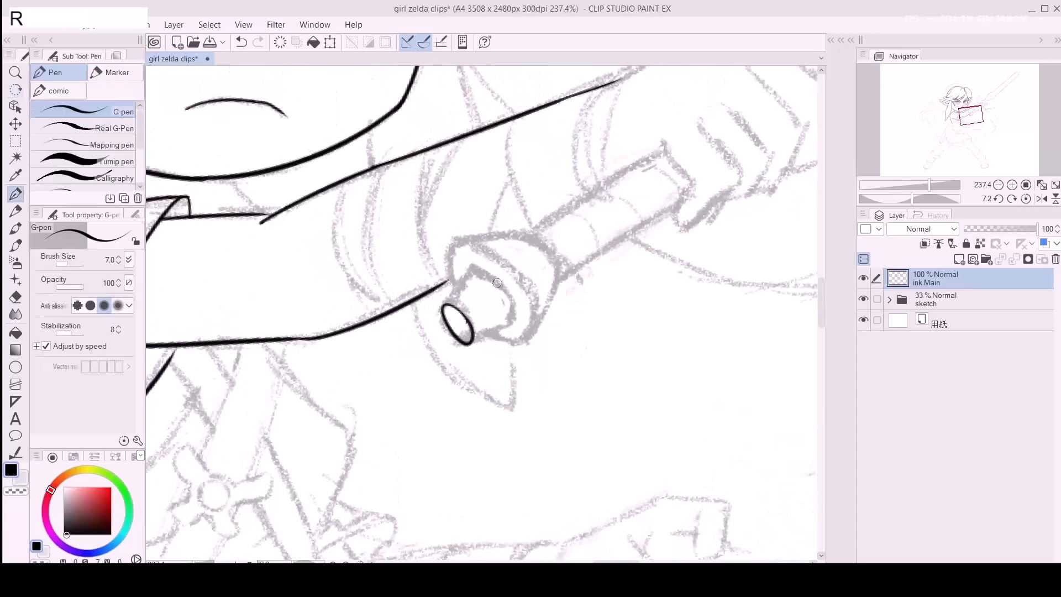
{"action": "key", "text": "e"}
{"action": "left_click", "coordinate": [460, 324]}
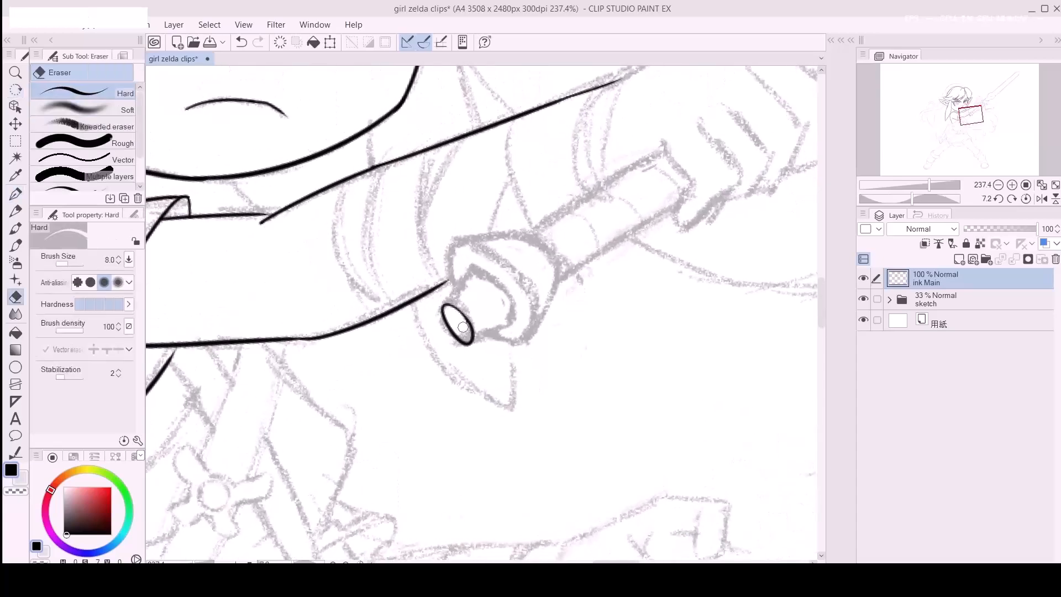
Step: Ink the two flaring sides of the pommel knob from its small oval end face
{"action": "key", "text": "p"}
{"action": "left_click_drag", "start_coordinate": [473, 265], "coordinate": [443, 306]}
{"action": "left_click_drag", "start_coordinate": [471, 345], "coordinate": [520, 321]}
{"action": "key", "text": "ctrl+z"}
{"action": "left_click_drag", "start_coordinate": [472, 346], "coordinate": [505, 331]}
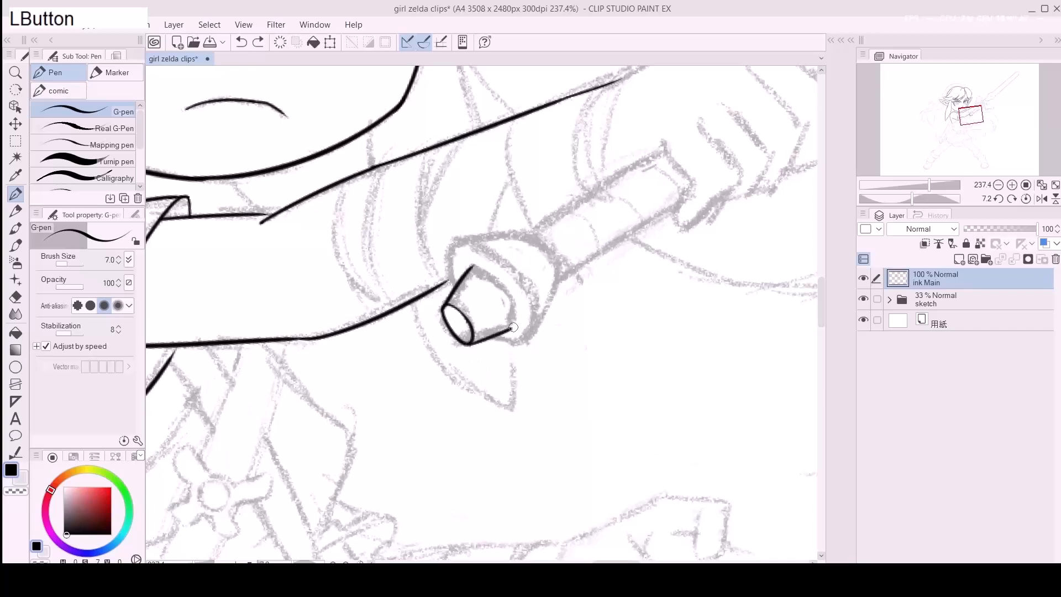
Step: Close the pommel knob with a curved line joining its two sides and erase the overshoot at the corner
{"action": "left_click_drag", "start_coordinate": [474, 264], "coordinate": [518, 318]}
{"action": "key", "text": "ctrl+z"}
{"action": "left_click_drag", "start_coordinate": [471, 264], "coordinate": [517, 320]}
{"action": "key", "text": "ctrl+z"}
{"action": "left_click_drag", "start_coordinate": [472, 266], "coordinate": [517, 319]}
{"action": "key", "text": "ctrl+z"}
{"action": "key", "text": "e"}
{"action": "left_click", "coordinate": [519, 327]}
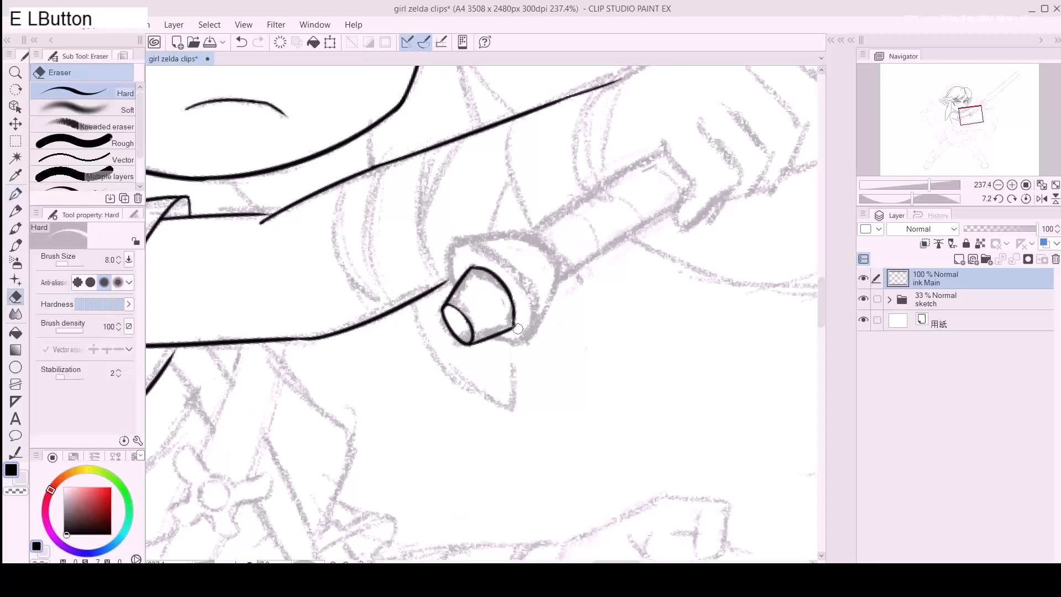
Step: Ink the upper arc of the wide oval rim behind the pommel knob, redrawing it until the curve is clean
{"action": "key", "text": "r"}
{"action": "mouse_move", "coordinate": [497, 284]}
{"action": "left_mouse_down"}
{"action": "mouse_move", "coordinate": [445, 269]}
{"action": "mouse_move", "coordinate": [424, 318]}
{"action": "left_mouse_up"}
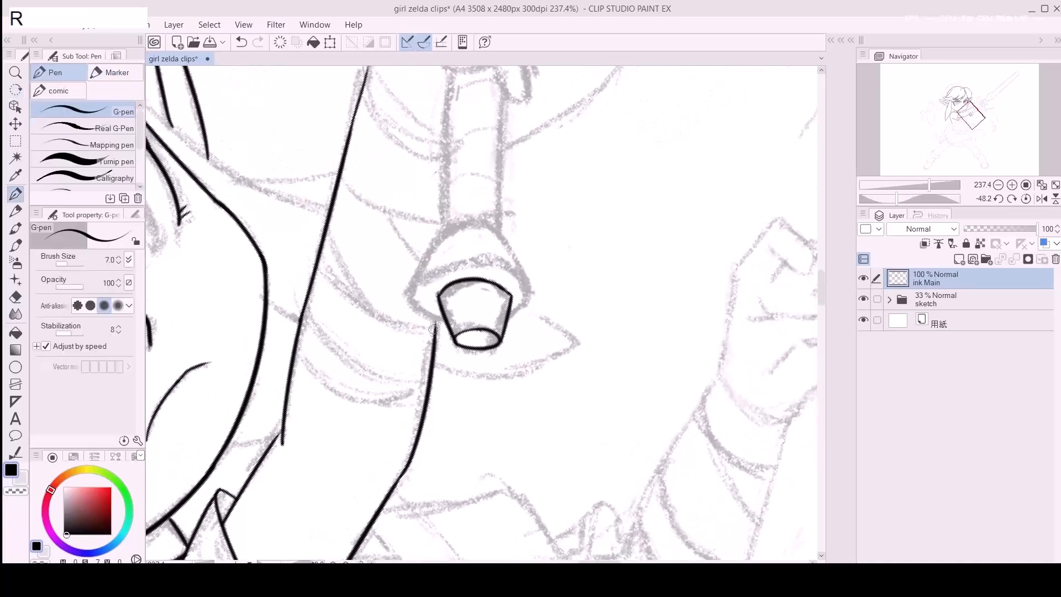
{"action": "left_click_drag", "start_coordinate": [442, 274], "coordinate": [446, 322]}
{"action": "left_click_drag", "start_coordinate": [421, 280], "coordinate": [507, 264]}
{"action": "key", "text": "ctrl+z"}
{"action": "left_click_drag", "start_coordinate": [419, 281], "coordinate": [505, 263]}
{"action": "key", "text": "ctrl+z"}
{"action": "left_click_drag", "start_coordinate": [420, 281], "coordinate": [524, 268]}
{"action": "mouse_move", "coordinate": [508, 319]}
{"action": "left_mouse_down"}
{"action": "mouse_move", "coordinate": [522, 273]}
{"action": "mouse_move", "coordinate": [542, 284]}
{"action": "mouse_move", "coordinate": [509, 319]}
{"action": "left_mouse_up"}
{"action": "key", "text": "ctrl+z"}
{"action": "key", "text": "ctrl+z"}
{"action": "left_click_drag", "start_coordinate": [421, 280], "coordinate": [508, 266]}
{"action": "key", "text": "ctrl+z"}
Step: Complete the wide oval rim around the pommel knob with its far side and lower curve
{"action": "mouse_move", "coordinate": [420, 281]}
{"action": "left_mouse_down"}
{"action": "mouse_move", "coordinate": [508, 269]}
{"action": "mouse_move", "coordinate": [539, 302]}
{"action": "left_mouse_up"}
{"action": "key", "text": "ctrl+z"}
{"action": "key", "text": "ctrl+z"}
{"action": "key", "text": "ctrl+z"}
{"action": "mouse_move", "coordinate": [494, 266]}
{"action": "left_mouse_down"}
{"action": "mouse_move", "coordinate": [521, 272]}
{"action": "mouse_move", "coordinate": [511, 323]}
{"action": "mouse_move", "coordinate": [504, 266]}
{"action": "mouse_move", "coordinate": [516, 323]}
{"action": "left_mouse_up"}
{"action": "key", "text": "ctrl+z"}
{"action": "key", "text": "ctrl+z"}
{"action": "key", "text": "space"}
{"action": "left_click_drag", "start_coordinate": [469, 284], "coordinate": [482, 375]}
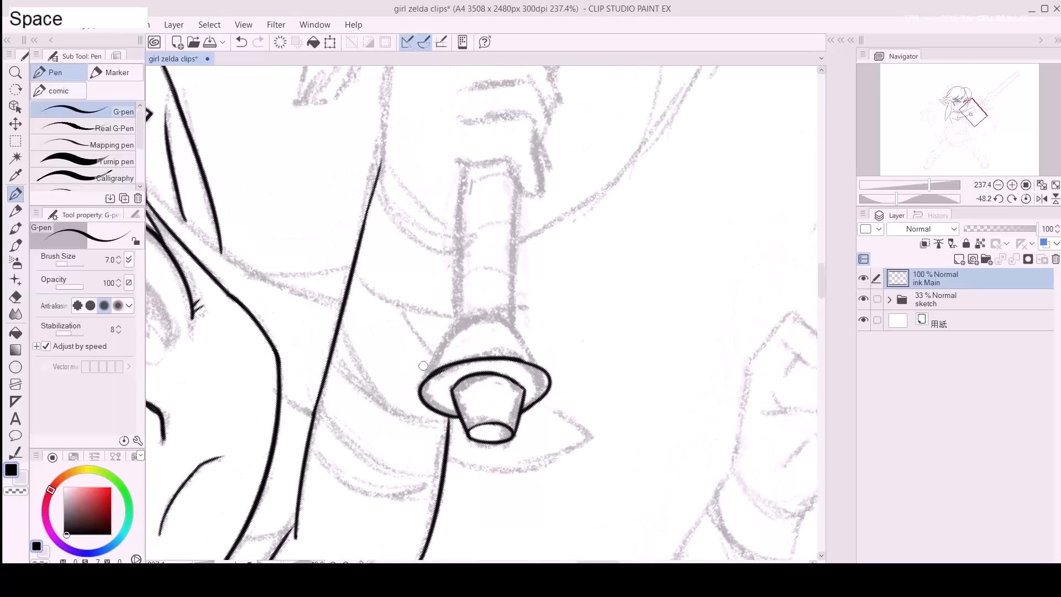
Step: Ink the domed section tapering from the pommel rim to the grip, and the grip's upper edge
{"action": "left_click_drag", "start_coordinate": [419, 391], "coordinate": [463, 321]}
{"action": "key", "text": "r"}
{"action": "mouse_move", "coordinate": [554, 342]}
{"action": "left_mouse_down"}
{"action": "mouse_move", "coordinate": [516, 431]}
{"action": "mouse_move", "coordinate": [417, 369]}
{"action": "mouse_move", "coordinate": [480, 329]}
{"action": "left_mouse_up"}
{"action": "key", "text": "ctrl+z"}
{"action": "left_click_drag", "start_coordinate": [413, 368], "coordinate": [470, 331]}
{"action": "key", "text": "ctrl+z"}
{"action": "left_click_drag", "start_coordinate": [403, 368], "coordinate": [477, 331]}
{"action": "key", "text": "ctrl+z"}
{"action": "mouse_move", "coordinate": [408, 368]}
{"action": "left_mouse_down"}
{"action": "mouse_move", "coordinate": [475, 333]}
{"action": "mouse_move", "coordinate": [445, 309]}
{"action": "mouse_move", "coordinate": [433, 281]}
{"action": "mouse_move", "coordinate": [346, 387]}
{"action": "mouse_move", "coordinate": [436, 316]}
{"action": "left_mouse_up"}
{"action": "key", "text": "r"}
{"action": "key", "text": "space"}
Step: Ink the lower edge of the sword grip from the domed section up to the fist
{"action": "left_click_drag", "start_coordinate": [356, 443], "coordinate": [444, 370]}
{"action": "key", "text": "ctrl+z"}
{"action": "left_click_drag", "start_coordinate": [345, 448], "coordinate": [456, 358]}
{"action": "key", "text": "ctrl+z"}
{"action": "left_click_drag", "start_coordinate": [346, 444], "coordinate": [448, 370]}
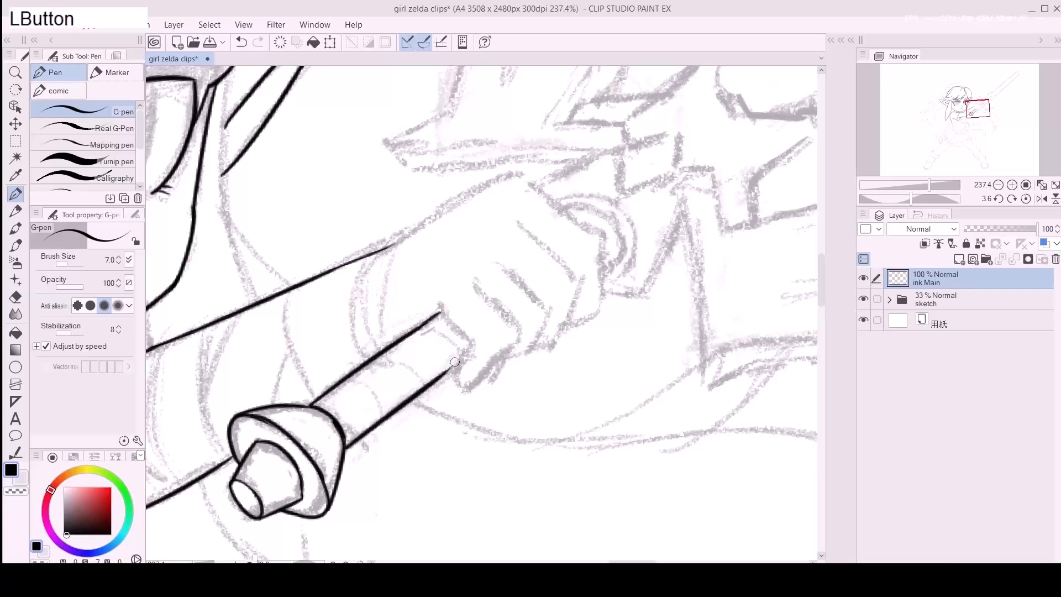
{"action": "key", "text": "ctrl+z"}
Step: Ink the fist's edge across the end of the grip and the rounded tip of the little finger
{"action": "mouse_move", "coordinate": [430, 299]}
{"action": "left_mouse_down"}
{"action": "mouse_move", "coordinate": [483, 342]}
{"action": "mouse_move", "coordinate": [458, 368]}
{"action": "left_mouse_up"}
{"action": "key", "text": "ctrl+z"}
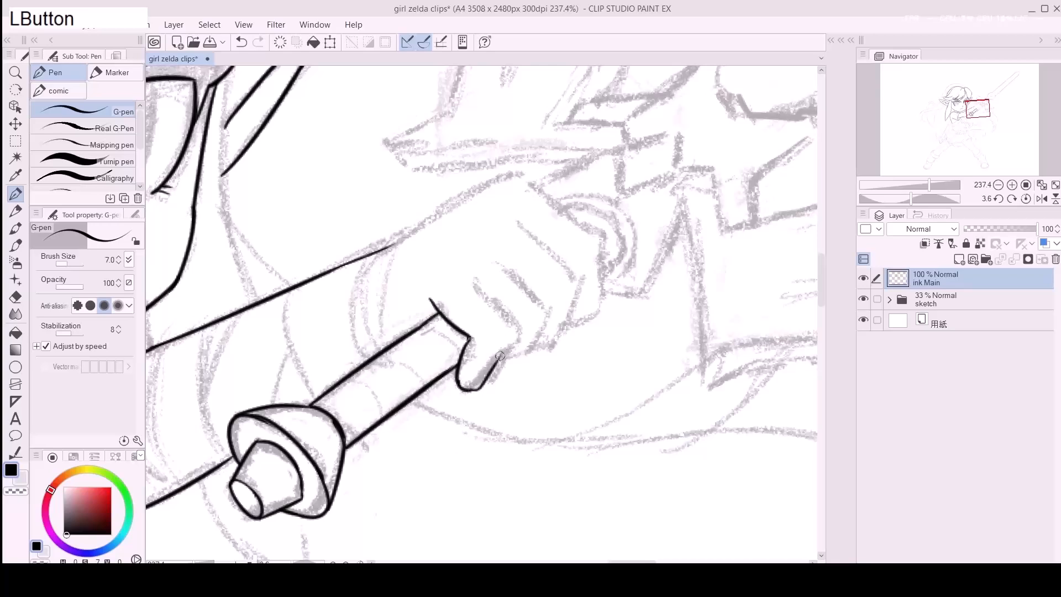
{"action": "key", "text": "ctrl+z"}
{"action": "left_click_drag", "start_coordinate": [466, 390], "coordinate": [509, 345]}
{"action": "key", "text": "ctrl+z"}
{"action": "mouse_move", "coordinate": [466, 391]}
{"action": "left_mouse_down"}
{"action": "mouse_move", "coordinate": [504, 350]}
{"action": "mouse_move", "coordinate": [464, 391]}
{"action": "mouse_move", "coordinate": [471, 385]}
{"action": "mouse_move", "coordinate": [420, 328]}
{"action": "mouse_move", "coordinate": [445, 474]}
{"action": "mouse_move", "coordinate": [418, 341]}
{"action": "mouse_move", "coordinate": [444, 309]}
{"action": "mouse_move", "coordinate": [474, 314]}
{"action": "mouse_move", "coordinate": [428, 367]}
{"action": "mouse_move", "coordinate": [441, 330]}
{"action": "left_mouse_up"}
{"action": "key", "text": "ctrl+z"}
{"action": "key", "text": "ctrl+z"}
{"action": "key", "text": "ctrl+z"}
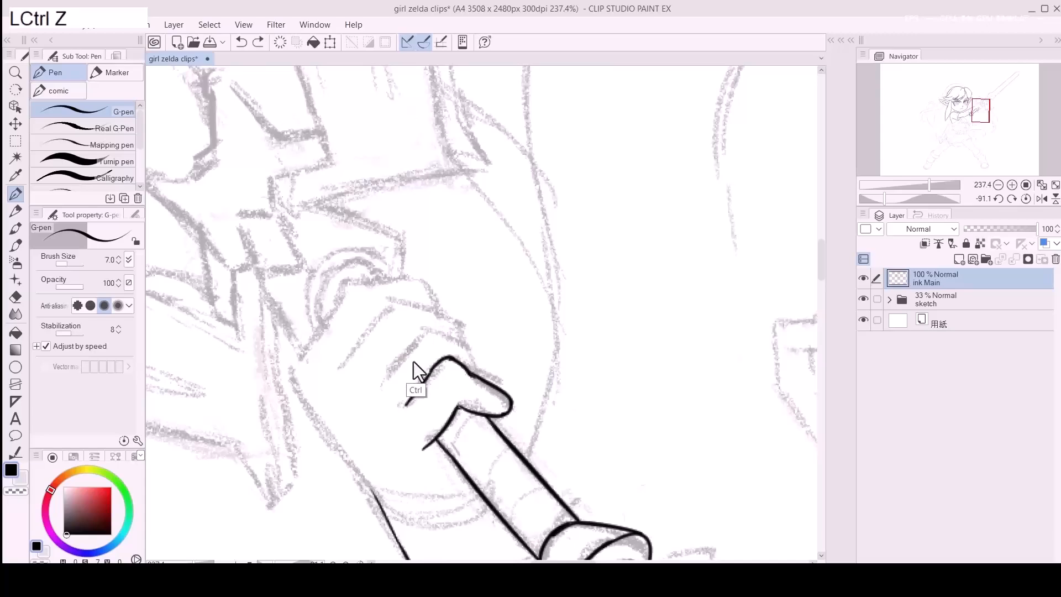
Step: Ink the next curled finger of the fist and the crease lines separating the fingers
{"action": "mouse_move", "coordinate": [387, 382]}
{"action": "left_mouse_down"}
{"action": "mouse_move", "coordinate": [439, 323]}
{"action": "mouse_move", "coordinate": [456, 365]}
{"action": "mouse_move", "coordinate": [505, 344]}
{"action": "mouse_move", "coordinate": [532, 381]}
{"action": "left_mouse_up"}
{"action": "key", "text": "ctrl+z"}
{"action": "key", "text": "r"}
{"action": "key", "text": "ctrl+z"}
{"action": "key", "text": "ctrl+z"}
{"action": "left_click_drag", "start_coordinate": [421, 381], "coordinate": [443, 460]}
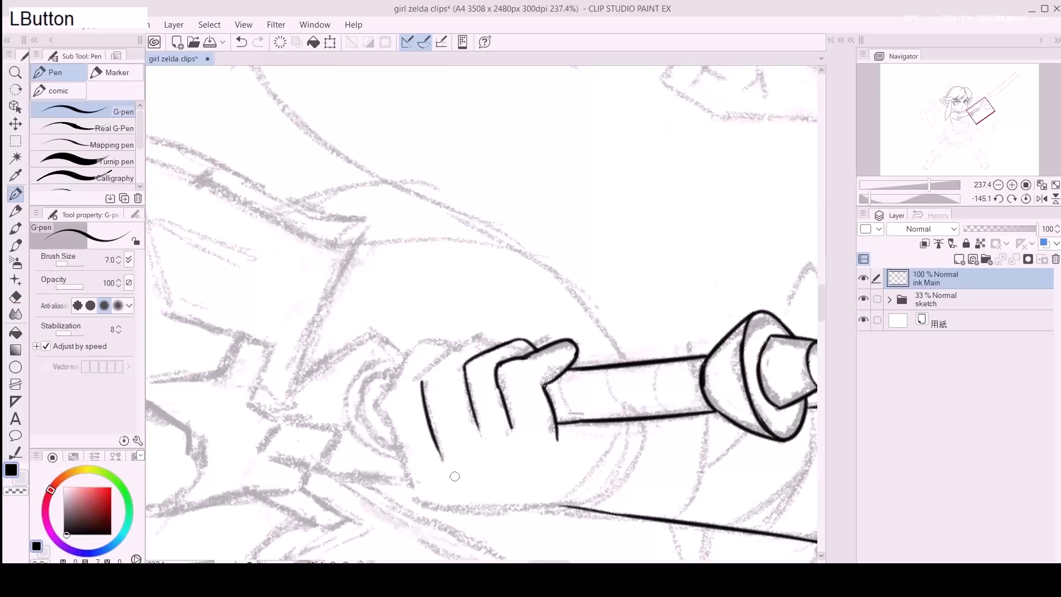
{"action": "key", "text": "ctrl+z"}
{"action": "mouse_move", "coordinate": [421, 381]}
{"action": "left_mouse_down"}
{"action": "mouse_move", "coordinate": [468, 345]}
{"action": "mouse_move", "coordinate": [496, 345]}
{"action": "left_mouse_up"}
Step: Ink the knuckle contours of the remaining fingers curled around the sword grip
{"action": "key", "text": "r"}
{"action": "mouse_move", "coordinate": [355, 350]}
{"action": "left_mouse_down"}
{"action": "mouse_move", "coordinate": [516, 291]}
{"action": "mouse_move", "coordinate": [465, 282]}
{"action": "mouse_move", "coordinate": [420, 324]}
{"action": "mouse_move", "coordinate": [464, 326]}
{"action": "mouse_move", "coordinate": [537, 288]}
{"action": "mouse_move", "coordinate": [560, 322]}
{"action": "left_mouse_up"}
{"action": "key", "text": "p"}
{"action": "key", "text": "r"}
{"action": "key", "text": "ctrl+z"}
{"action": "key", "text": "ctrl+z"}
{"action": "key", "text": "ctrl+z"}
Step: Ink the back of the fist and the curved wrist line down to the sword grip
{"action": "key", "text": "r"}
{"action": "mouse_move", "coordinate": [484, 343]}
{"action": "left_mouse_down"}
{"action": "mouse_move", "coordinate": [403, 324]}
{"action": "mouse_move", "coordinate": [504, 293]}
{"action": "mouse_move", "coordinate": [474, 344]}
{"action": "mouse_move", "coordinate": [397, 354]}
{"action": "mouse_move", "coordinate": [495, 281]}
{"action": "mouse_move", "coordinate": [369, 369]}
{"action": "mouse_move", "coordinate": [375, 452]}
{"action": "mouse_move", "coordinate": [386, 460]}
{"action": "left_mouse_up"}
{"action": "key", "text": "p"}
{"action": "key", "text": "ctrl+z"}
{"action": "key", "text": "space"}
{"action": "left_click_drag", "start_coordinate": [386, 447], "coordinate": [432, 367]}
{"action": "key", "text": "ctrl+z"}
{"action": "left_click_drag", "start_coordinate": [429, 280], "coordinate": [419, 386]}
Step: Ink the two curved lines of the band around the arm near the elbow, meeting at the lower arm edge
{"action": "key", "text": "space"}
{"action": "left_click_drag", "start_coordinate": [393, 442], "coordinate": [564, 322]}
{"action": "mouse_move", "coordinate": [335, 304]}
{"action": "left_mouse_down"}
{"action": "mouse_move", "coordinate": [331, 331]}
{"action": "mouse_move", "coordinate": [376, 430]}
{"action": "mouse_move", "coordinate": [376, 421]}
{"action": "left_mouse_up"}
{"action": "key", "text": "ctrl+z"}
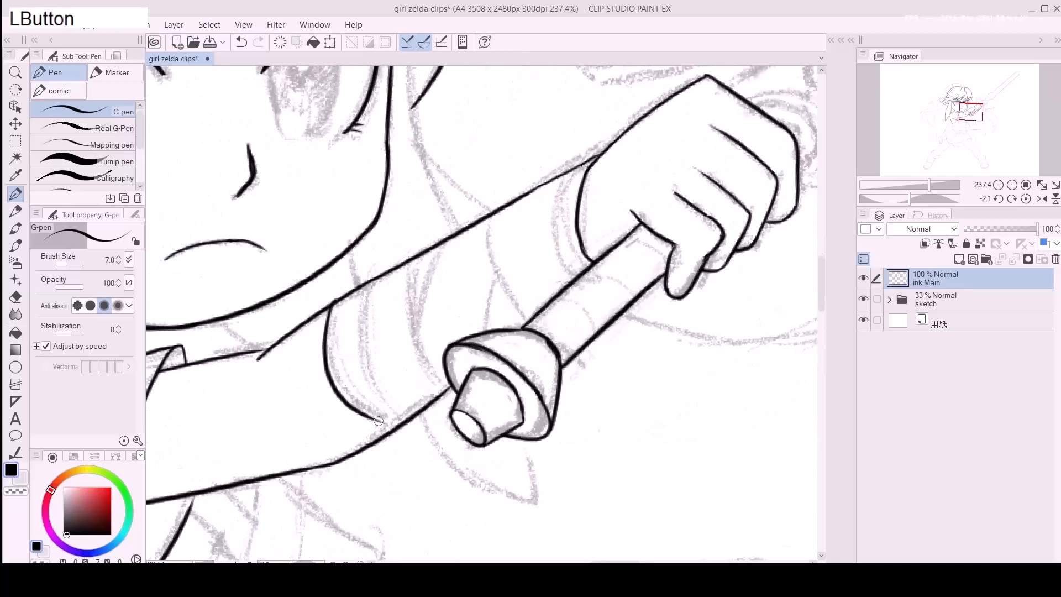
{"action": "key", "text": "ctrl+z"}
{"action": "left_click_drag", "start_coordinate": [333, 303], "coordinate": [393, 425]}
{"action": "left_click_drag", "start_coordinate": [371, 281], "coordinate": [391, 413]}
{"action": "key", "text": "ctrl+z"}
{"action": "left_click_drag", "start_coordinate": [370, 281], "coordinate": [403, 430]}
{"action": "key", "text": "ctrl+z"}
Step: Ink the remaining curved wrap lines along the forearm up to the wrist, including the small fold above the pommel
{"action": "mouse_move", "coordinate": [414, 260]}
{"action": "left_mouse_down"}
{"action": "mouse_move", "coordinate": [464, 393]}
{"action": "mouse_move", "coordinate": [423, 363]}
{"action": "mouse_move", "coordinate": [455, 393]}
{"action": "mouse_move", "coordinate": [426, 372]}
{"action": "mouse_move", "coordinate": [421, 354]}
{"action": "mouse_move", "coordinate": [456, 391]}
{"action": "mouse_move", "coordinate": [415, 334]}
{"action": "mouse_move", "coordinate": [434, 260]}
{"action": "left_mouse_up"}
{"action": "key", "text": "ctrl+z"}
{"action": "left_click_drag", "start_coordinate": [493, 212], "coordinate": [539, 331]}
{"action": "key", "text": "ctrl+z"}
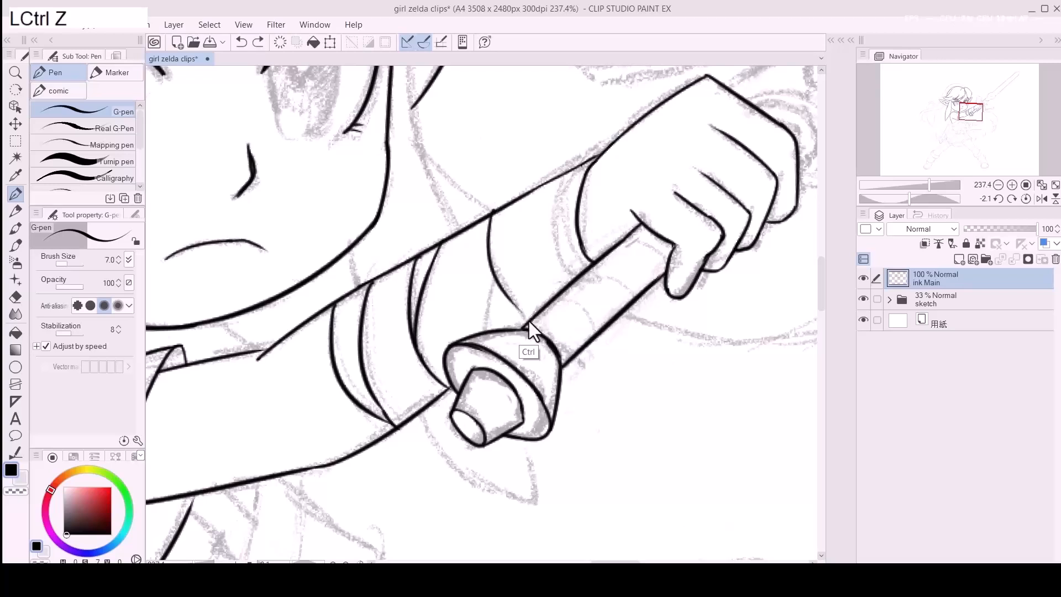
{"action": "left_click_drag", "start_coordinate": [491, 213], "coordinate": [541, 336]}
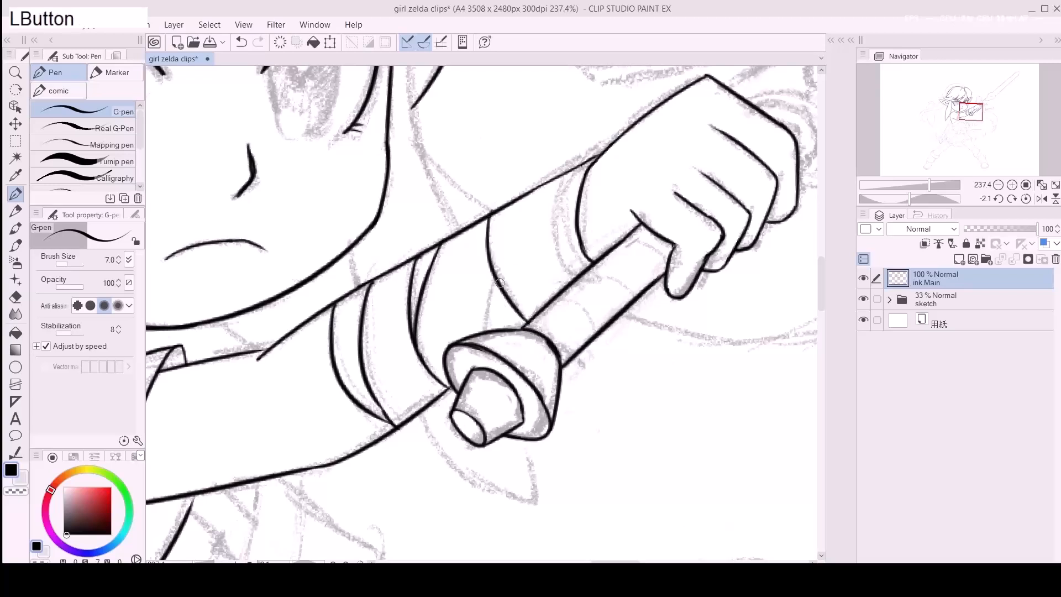
{"action": "left_click_drag", "start_coordinate": [563, 173], "coordinate": [575, 276]}
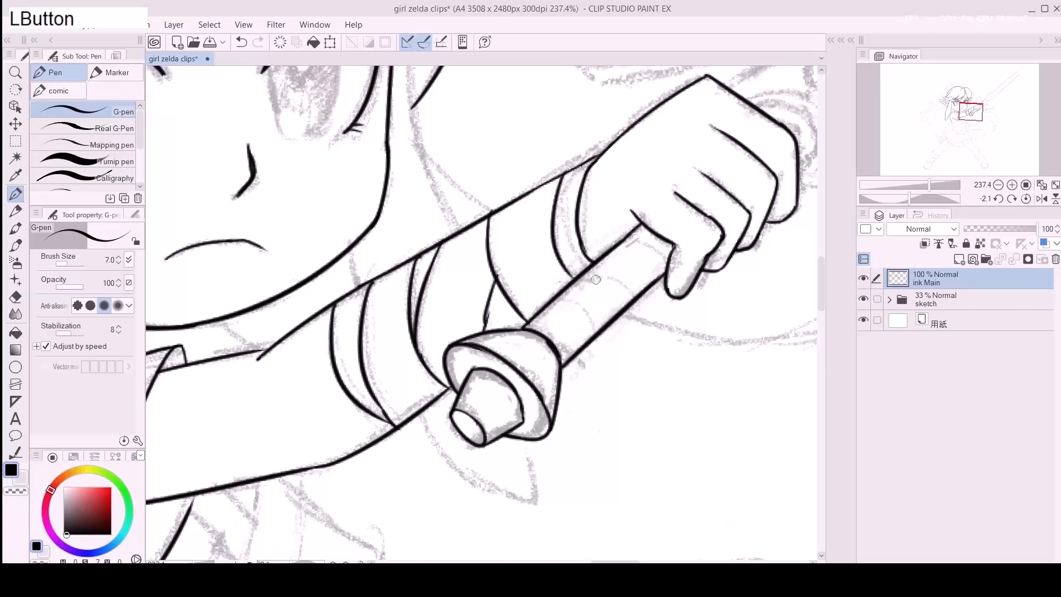
{"action": "left_click_drag", "start_coordinate": [557, 195], "coordinate": [591, 270]}
Step: Ink the outer and inner arcs of the rounded ring just above the knuckles of the sword hand
{"action": "mouse_move", "coordinate": [672, 169]}
{"action": "left_mouse_down"}
{"action": "mouse_move", "coordinate": [490, 322]}
{"action": "mouse_move", "coordinate": [409, 338]}
{"action": "left_mouse_up"}
{"action": "mouse_move", "coordinate": [513, 279]}
{"action": "left_mouse_down"}
{"action": "mouse_move", "coordinate": [538, 267]}
{"action": "mouse_move", "coordinate": [537, 277]}
{"action": "mouse_move", "coordinate": [571, 246]}
{"action": "mouse_move", "coordinate": [492, 221]}
{"action": "mouse_move", "coordinate": [488, 284]}
{"action": "mouse_move", "coordinate": [448, 323]}
{"action": "mouse_move", "coordinate": [478, 291]}
{"action": "mouse_move", "coordinate": [533, 299]}
{"action": "left_mouse_up"}
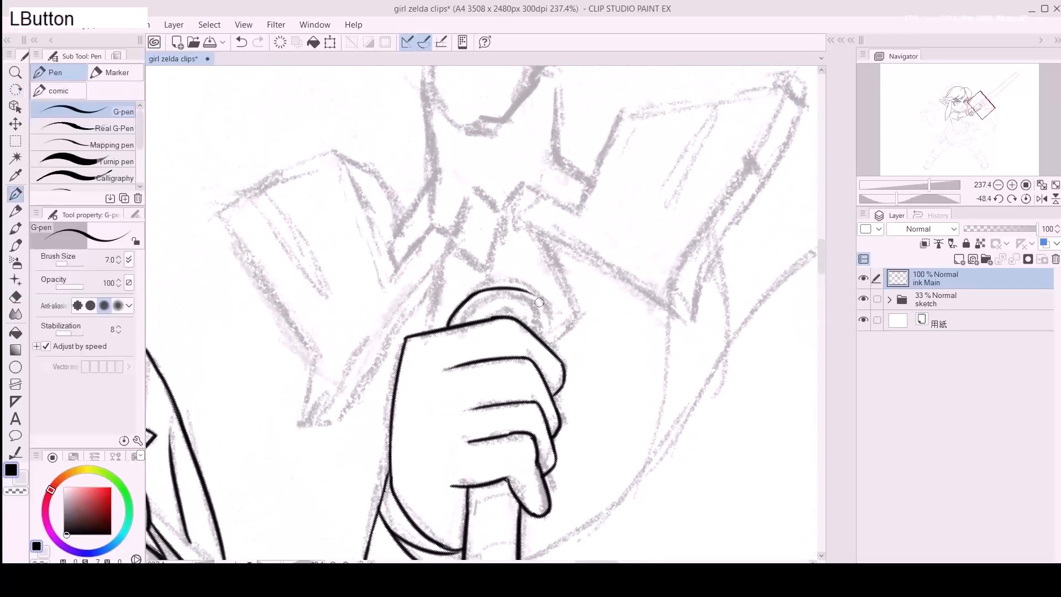
{"action": "key", "text": "ctrl+z"}
{"action": "left_click_drag", "start_coordinate": [467, 300], "coordinate": [522, 292]}
{"action": "key", "text": "ctrl+z"}
{"action": "mouse_move", "coordinate": [483, 307]}
{"action": "left_mouse_down"}
{"action": "mouse_move", "coordinate": [514, 305]}
{"action": "mouse_move", "coordinate": [541, 327]}
{"action": "left_mouse_up"}
{"action": "key", "text": "ctrl+z"}
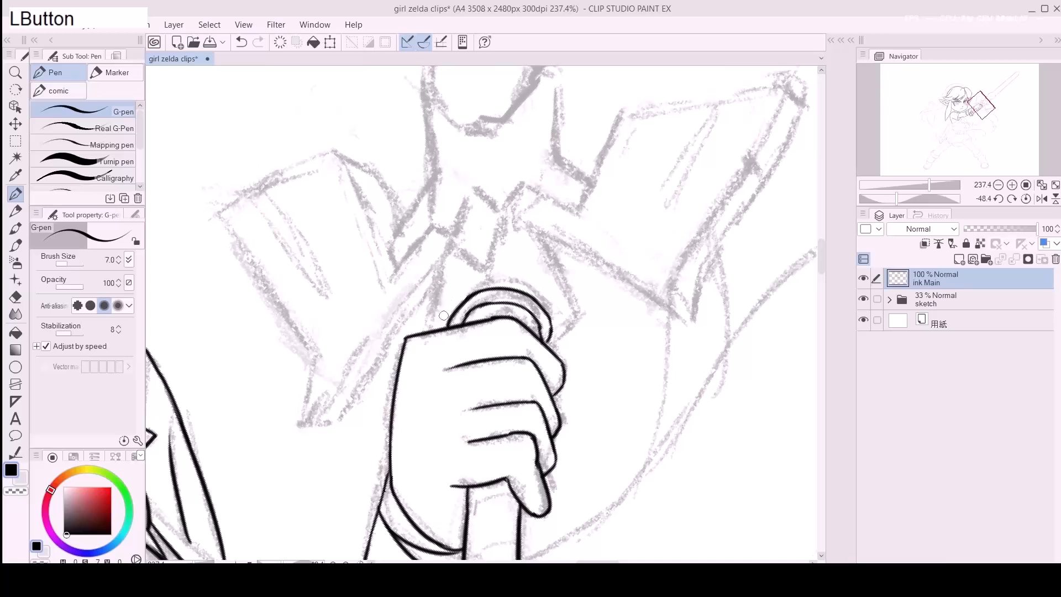
Step: Ink the angled side edges of the sword guard's base on both sides of the ring, down to the fist
{"action": "mouse_move", "coordinate": [437, 260]}
{"action": "left_mouse_down"}
{"action": "mouse_move", "coordinate": [419, 320]}
{"action": "mouse_move", "coordinate": [435, 258]}
{"action": "left_mouse_up"}
{"action": "key", "text": "ctrl+z"}
{"action": "left_click_drag", "start_coordinate": [542, 241], "coordinate": [555, 266]}
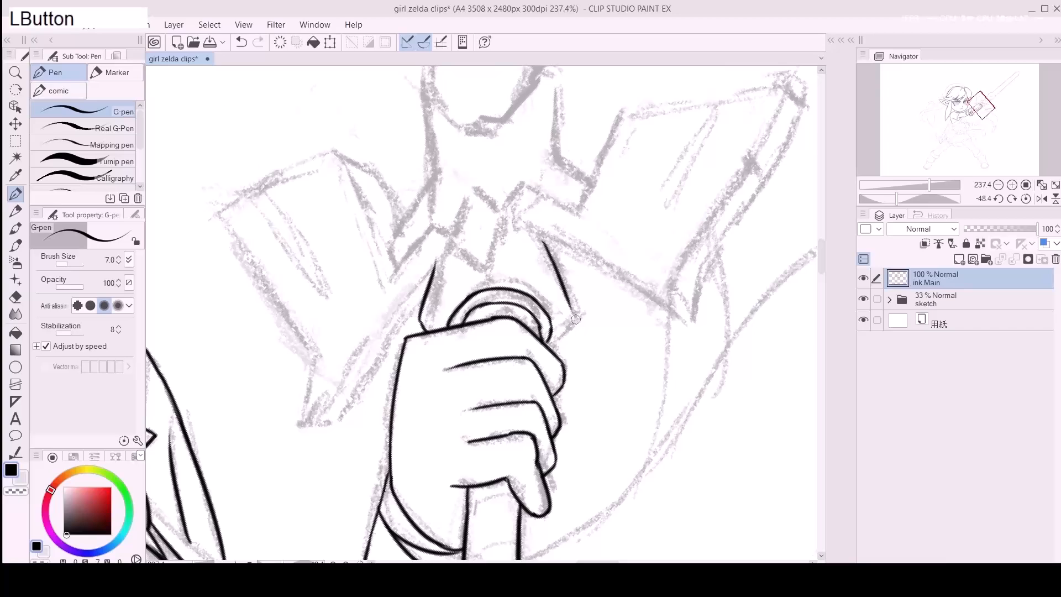
{"action": "key", "text": "ctrl+z"}
{"action": "left_click_drag", "start_coordinate": [572, 307], "coordinate": [560, 347]}
{"action": "key", "text": "ctrl+z"}
{"action": "key", "text": "ctrl+z"}
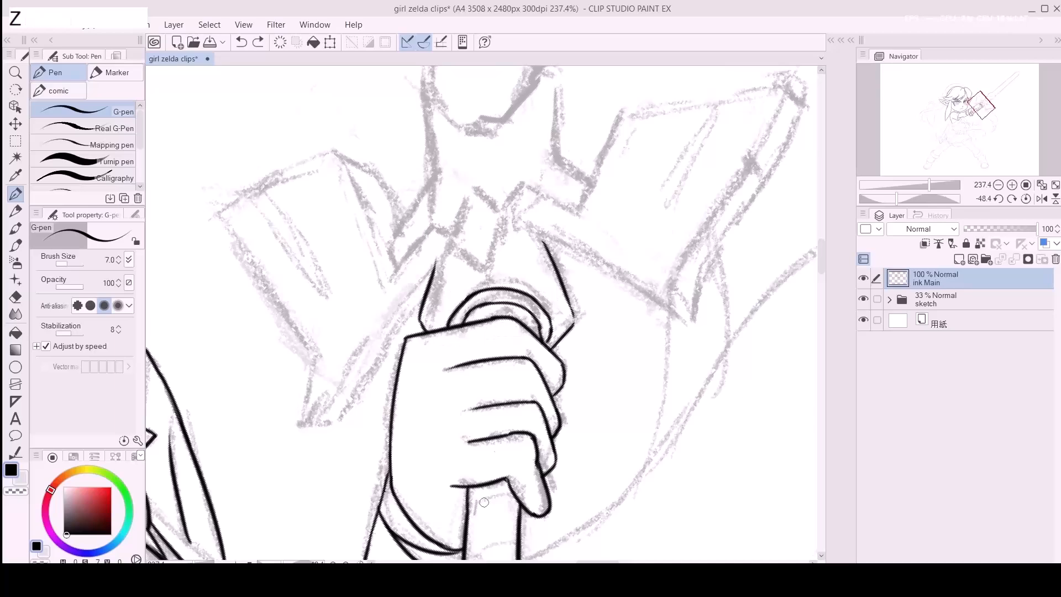
Step: Ink the diamond-shaped gem outline at the center of the sword guard and its first inner facet line
{"action": "left_click", "coordinate": [362, 562]}
{"action": "key", "text": "z"}
{"action": "key", "text": "space"}
{"action": "left_click_drag", "start_coordinate": [566, 388], "coordinate": [595, 354]}
{"action": "key", "text": "space"}
{"action": "left_click", "coordinate": [596, 354]}
{"action": "left_click", "coordinate": [550, 367]}
{"action": "key", "text": "p"}
{"action": "key", "text": "space"}
{"action": "mouse_move", "coordinate": [545, 267]}
{"action": "left_mouse_down"}
{"action": "mouse_move", "coordinate": [493, 306]}
{"action": "mouse_move", "coordinate": [451, 314]}
{"action": "left_mouse_up"}
{"action": "key", "text": "ctrl+z"}
{"action": "mouse_move", "coordinate": [453, 277]}
{"action": "left_mouse_down"}
{"action": "mouse_move", "coordinate": [454, 321]}
{"action": "mouse_move", "coordinate": [516, 304]}
{"action": "left_mouse_up"}
{"action": "left_click_drag", "start_coordinate": [453, 319], "coordinate": [493, 264]}
{"action": "key", "text": "ctrl+z"}
{"action": "mouse_move", "coordinate": [453, 319]}
{"action": "left_mouse_down"}
{"action": "mouse_move", "coordinate": [502, 263]}
{"action": "mouse_move", "coordinate": [479, 267]}
{"action": "mouse_move", "coordinate": [521, 258]}
{"action": "mouse_move", "coordinate": [517, 306]}
{"action": "mouse_move", "coordinate": [498, 314]}
{"action": "mouse_move", "coordinate": [567, 346]}
{"action": "left_mouse_up"}
{"action": "key", "text": "space"}
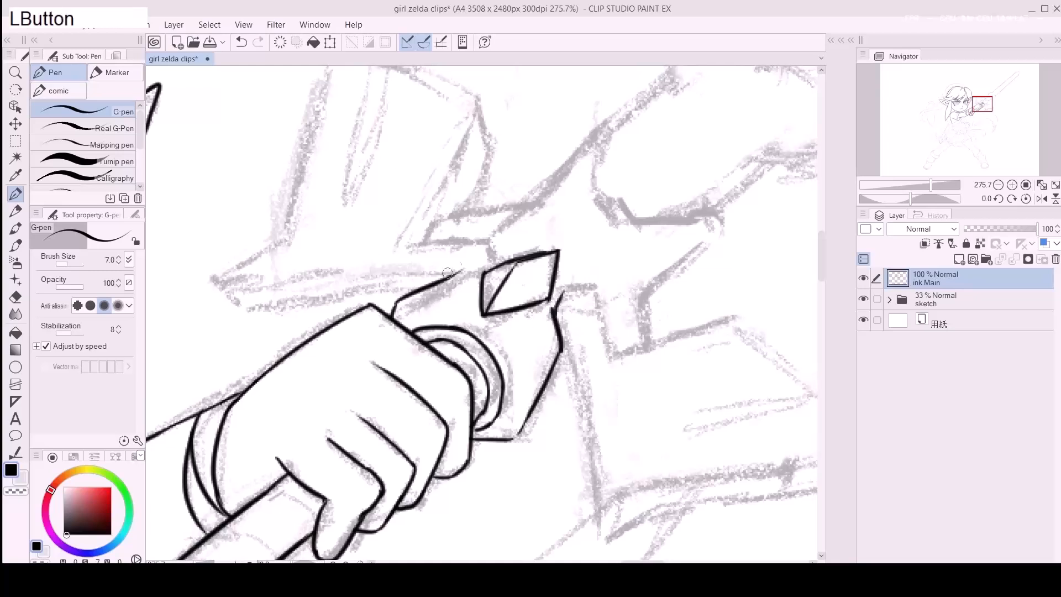
Step: Ink the edges of the guard's base that connect to both sides of the gem, closing its outer corners
{"action": "mouse_move", "coordinate": [459, 272]}
{"action": "left_mouse_down"}
{"action": "mouse_move", "coordinate": [492, 266]}
{"action": "mouse_move", "coordinate": [476, 265]}
{"action": "mouse_move", "coordinate": [529, 301]}
{"action": "mouse_move", "coordinate": [484, 270]}
{"action": "mouse_move", "coordinate": [475, 288]}
{"action": "mouse_move", "coordinate": [456, 275]}
{"action": "mouse_move", "coordinate": [485, 273]}
{"action": "left_mouse_up"}
{"action": "key", "text": "ctrl+z"}
{"action": "key", "text": "ctrl+z"}
{"action": "key", "text": "ctrl+z"}
{"action": "left_click_drag", "start_coordinate": [545, 303], "coordinate": [563, 349]}
{"action": "key", "text": "e"}
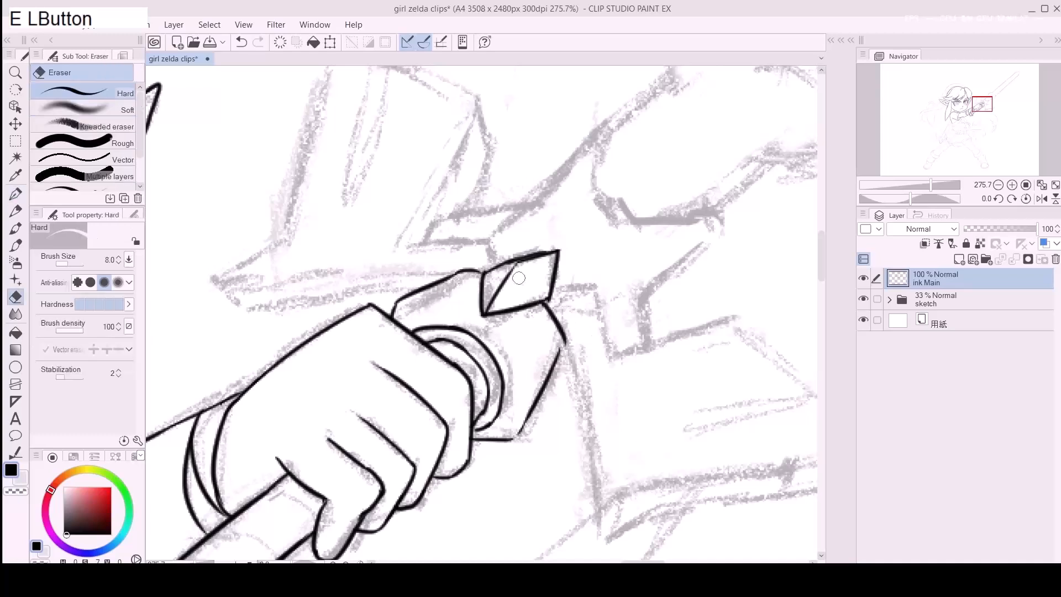
{"action": "left_click_drag", "start_coordinate": [502, 289], "coordinate": [493, 301]}
{"action": "key", "text": "e"}
{"action": "mouse_move", "coordinate": [552, 318]}
{"action": "left_mouse_down"}
{"action": "mouse_move", "coordinate": [566, 350]}
{"action": "mouse_move", "coordinate": [559, 332]}
{"action": "mouse_move", "coordinate": [557, 349]}
{"action": "left_mouse_up"}
{"action": "key", "text": "ctrl+z"}
{"action": "left_click_drag", "start_coordinate": [547, 306], "coordinate": [562, 348]}
{"action": "mouse_move", "coordinate": [514, 439]}
{"action": "left_mouse_down"}
{"action": "mouse_move", "coordinate": [522, 427]}
{"action": "mouse_move", "coordinate": [513, 436]}
{"action": "left_mouse_up"}
Step: Finish the crossed facet lines inside the gem and clean up the lines around its lower corner
{"action": "key", "text": "space"}
{"action": "left_click_drag", "start_coordinate": [472, 348], "coordinate": [525, 302]}
{"action": "key", "text": "ctrl+z"}
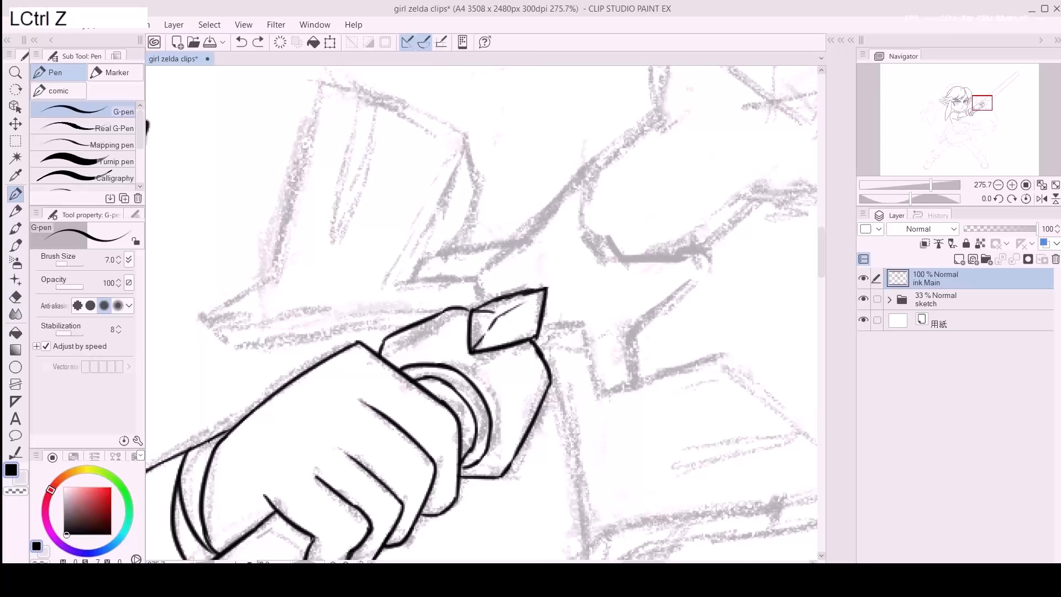
{"action": "key", "text": "e"}
{"action": "mouse_move", "coordinate": [501, 348]}
{"action": "left_mouse_down"}
{"action": "mouse_move", "coordinate": [485, 353]}
{"action": "mouse_move", "coordinate": [543, 296]}
{"action": "mouse_move", "coordinate": [546, 323]}
{"action": "mouse_move", "coordinate": [549, 289]}
{"action": "left_mouse_up"}
{"action": "key", "text": "e"}
{"action": "mouse_move", "coordinate": [528, 337]}
{"action": "left_mouse_down"}
{"action": "mouse_move", "coordinate": [541, 291]}
{"action": "mouse_move", "coordinate": [524, 339]}
{"action": "mouse_move", "coordinate": [541, 351]}
{"action": "left_mouse_up"}
{"action": "key", "text": "ctrl+z"}
{"action": "key", "text": "e"}
{"action": "mouse_move", "coordinate": [542, 335]}
{"action": "left_mouse_down"}
{"action": "mouse_move", "coordinate": [541, 323]}
{"action": "mouse_move", "coordinate": [518, 335]}
{"action": "left_mouse_up"}
Step: Ink the long hand-side edge of the upper guard wing from the gem out to its pointed corner
{"action": "key", "text": "space"}
{"action": "left_click_drag", "start_coordinate": [505, 353], "coordinate": [597, 359]}
{"action": "left_click_drag", "start_coordinate": [473, 335], "coordinate": [522, 337]}
{"action": "left_click_drag", "start_coordinate": [591, 311], "coordinate": [342, 350]}
{"action": "key", "text": "ctrl+z"}
{"action": "mouse_move", "coordinate": [584, 313]}
{"action": "left_mouse_down"}
{"action": "mouse_move", "coordinate": [345, 334]}
{"action": "mouse_move", "coordinate": [362, 340]}
{"action": "left_mouse_up"}
{"action": "key", "text": "e"}
{"action": "key", "text": "space"}
{"action": "mouse_move", "coordinate": [670, 412]}
{"action": "left_mouse_down"}
{"action": "mouse_move", "coordinate": [484, 309]}
{"action": "mouse_move", "coordinate": [503, 354]}
{"action": "left_mouse_up"}
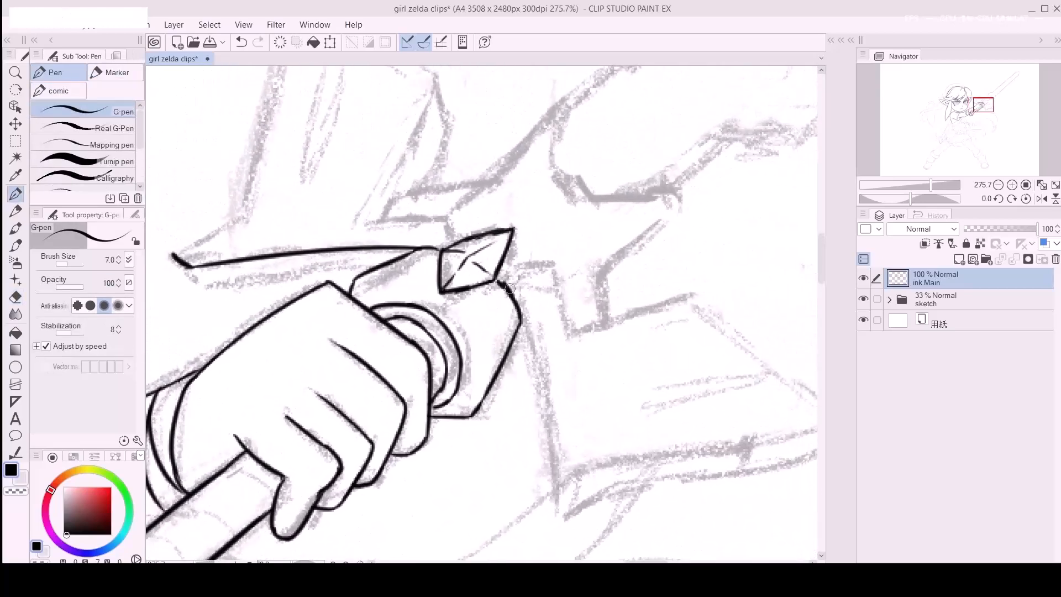
Step: Ink the lower guard wing's hand-side edge from the gem to its corner and the long curved outer edge
{"action": "mouse_move", "coordinate": [522, 310]}
{"action": "left_mouse_down"}
{"action": "mouse_move", "coordinate": [564, 493]}
{"action": "mouse_move", "coordinate": [546, 453]}
{"action": "left_mouse_up"}
{"action": "key", "text": "space"}
{"action": "key", "text": "ctrl+z"}
{"action": "left_click_drag", "start_coordinate": [487, 241], "coordinate": [540, 428]}
{"action": "key", "text": "ctrl+z"}
{"action": "mouse_move", "coordinate": [485, 241]}
{"action": "left_mouse_down"}
{"action": "mouse_move", "coordinate": [545, 448]}
{"action": "mouse_move", "coordinate": [623, 439]}
{"action": "left_mouse_up"}
{"action": "key", "text": "space"}
{"action": "key", "text": "ctrl+z"}
{"action": "left_click_drag", "start_coordinate": [547, 284], "coordinate": [579, 478]}
{"action": "key", "text": "ctrl+z"}
{"action": "mouse_move", "coordinate": [543, 266]}
{"action": "left_mouse_down"}
{"action": "mouse_move", "coordinate": [600, 476]}
{"action": "mouse_move", "coordinate": [606, 416]}
{"action": "mouse_move", "coordinate": [608, 430]}
{"action": "mouse_move", "coordinate": [583, 437]}
{"action": "mouse_move", "coordinate": [595, 483]}
{"action": "mouse_move", "coordinate": [583, 473]}
{"action": "mouse_move", "coordinate": [614, 482]}
{"action": "mouse_move", "coordinate": [626, 438]}
{"action": "mouse_move", "coordinate": [503, 435]}
{"action": "mouse_move", "coordinate": [679, 385]}
{"action": "left_mouse_up"}
{"action": "key", "text": "space"}
{"action": "key", "text": "ctrl+z"}
{"action": "left_click_drag", "start_coordinate": [465, 441], "coordinate": [710, 387]}
{"action": "key", "text": "space"}
Step: Ink the long curved outer side of the upper guard wing and start its end edge
{"action": "mouse_move", "coordinate": [332, 315]}
{"action": "left_mouse_down"}
{"action": "mouse_move", "coordinate": [575, 469]}
{"action": "mouse_move", "coordinate": [605, 510]}
{"action": "left_mouse_up"}
{"action": "left_click_drag", "start_coordinate": [311, 426], "coordinate": [363, 385]}
{"action": "key", "text": "space"}
{"action": "left_click_drag", "start_coordinate": [371, 369], "coordinate": [354, 436]}
{"action": "key", "text": "ctrl+z"}
{"action": "mouse_move", "coordinate": [294, 493]}
{"action": "left_mouse_down"}
{"action": "mouse_move", "coordinate": [341, 450]}
{"action": "mouse_move", "coordinate": [411, 247]}
{"action": "left_mouse_up"}
{"action": "key", "text": "ctrl+z"}
{"action": "mouse_move", "coordinate": [341, 468]}
{"action": "left_mouse_down"}
{"action": "mouse_move", "coordinate": [414, 245]}
{"action": "mouse_move", "coordinate": [405, 255]}
{"action": "mouse_move", "coordinate": [441, 296]}
{"action": "left_mouse_up"}
{"action": "key", "text": "e"}
{"action": "key", "text": "r"}
{"action": "left_click_drag", "start_coordinate": [392, 324], "coordinate": [421, 303]}
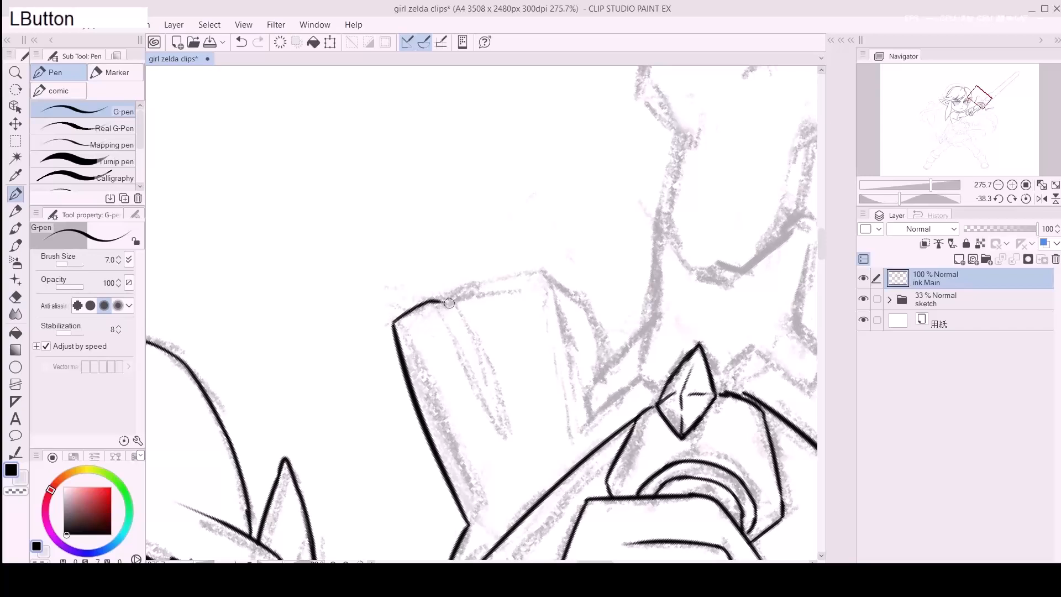
Step: Ink the notched end edge of the upper guard wing and the two converging fold lines below the notch
{"action": "key", "text": "ctrl+z"}
{"action": "mouse_move", "coordinate": [431, 300]}
{"action": "left_mouse_down"}
{"action": "mouse_move", "coordinate": [455, 304]}
{"action": "mouse_move", "coordinate": [466, 330]}
{"action": "mouse_move", "coordinate": [523, 278]}
{"action": "left_mouse_up"}
{"action": "key", "text": "ctrl+z"}
{"action": "key", "text": "r"}
{"action": "mouse_move", "coordinate": [468, 305]}
{"action": "left_mouse_down"}
{"action": "mouse_move", "coordinate": [443, 270]}
{"action": "mouse_move", "coordinate": [517, 263]}
{"action": "left_mouse_up"}
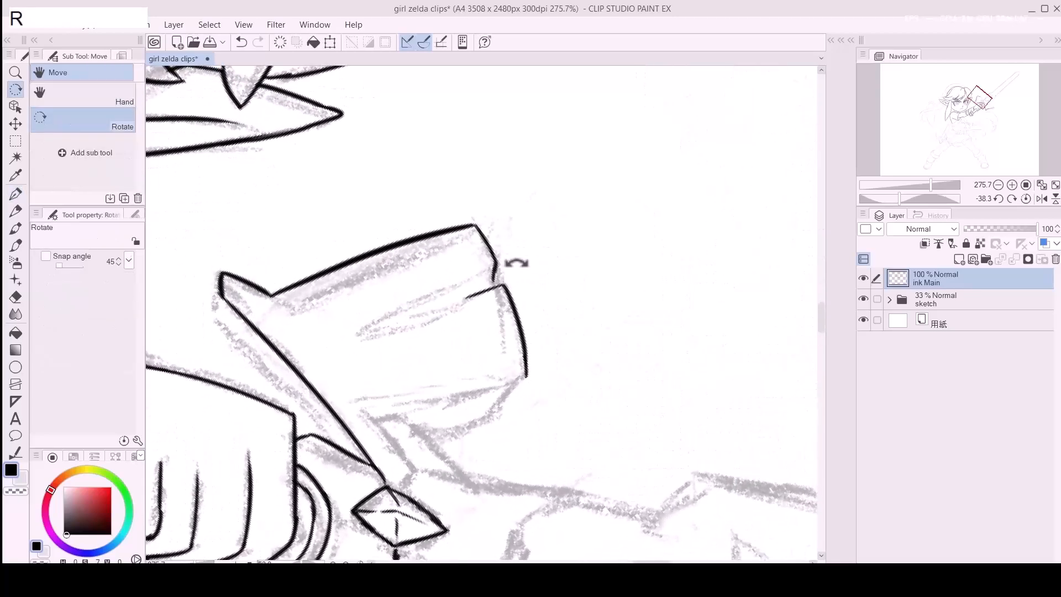
{"action": "left_click_drag", "start_coordinate": [363, 330], "coordinate": [476, 275]}
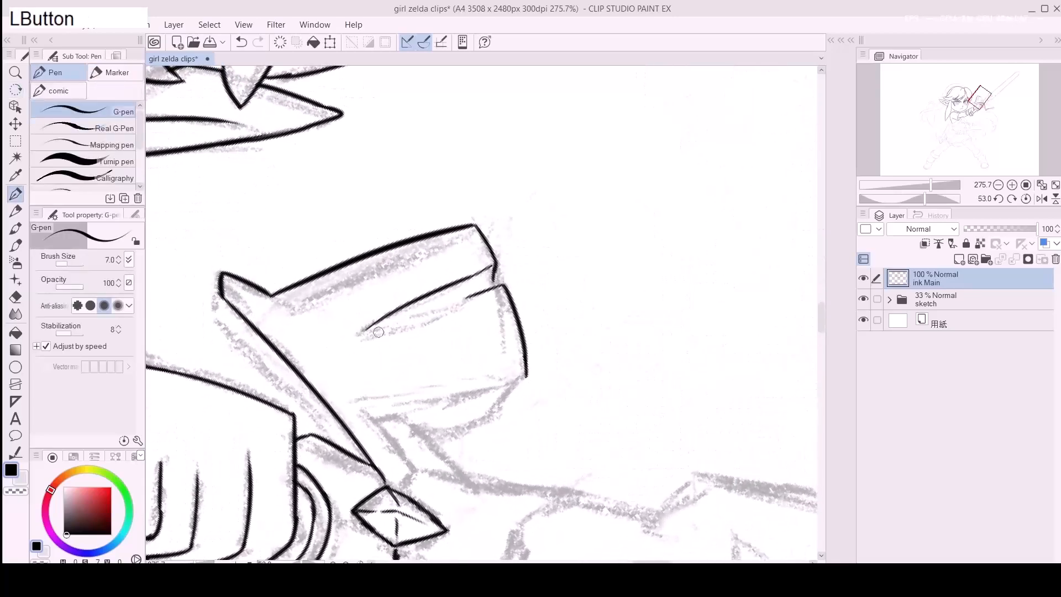
{"action": "left_click_drag", "start_coordinate": [364, 333], "coordinate": [466, 298]}
Step: Ink the inner side of the upper guard wing and the short thickness edge at its far corner
{"action": "key", "text": "space"}
{"action": "left_click_drag", "start_coordinate": [518, 390], "coordinate": [540, 336]}
{"action": "left_click_drag", "start_coordinate": [395, 350], "coordinate": [540, 330]}
{"action": "key", "text": "ctrl+z"}
{"action": "key", "text": "ctrl+z"}
{"action": "mouse_move", "coordinate": [381, 357]}
{"action": "left_mouse_down"}
{"action": "mouse_move", "coordinate": [553, 326]}
{"action": "mouse_move", "coordinate": [500, 375]}
{"action": "left_mouse_up"}
{"action": "key", "text": "ctrl+z"}
{"action": "mouse_move", "coordinate": [393, 364]}
{"action": "left_mouse_down"}
{"action": "mouse_move", "coordinate": [420, 409]}
{"action": "mouse_move", "coordinate": [486, 436]}
{"action": "mouse_move", "coordinate": [540, 437]}
{"action": "left_mouse_up"}
{"action": "key", "text": "r"}
{"action": "key", "text": "space"}
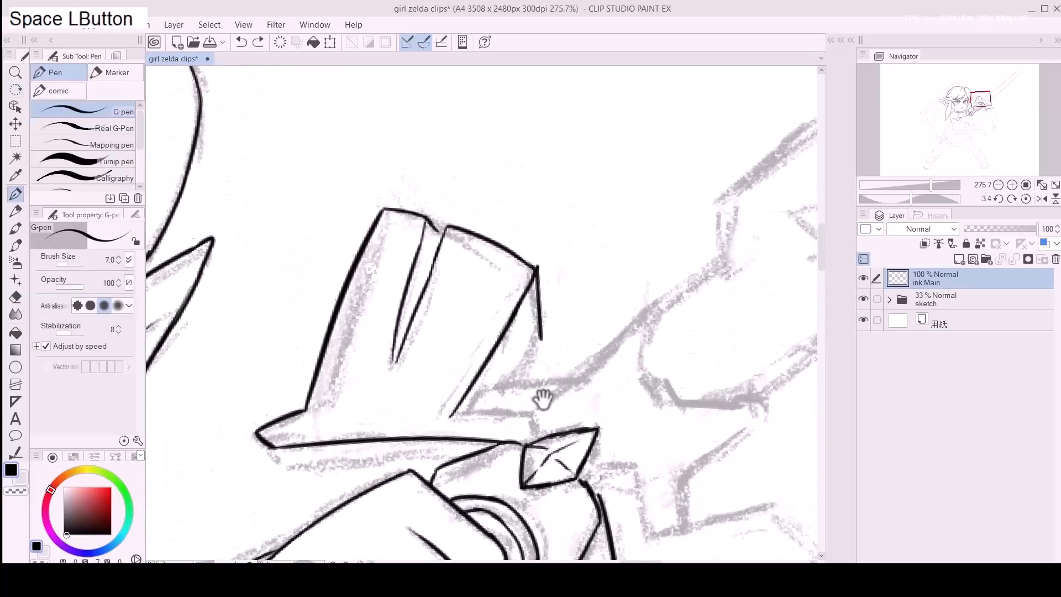
Step: Ink the line joining the upper guard wing's inner corner to the gem
{"action": "left_click_drag", "start_coordinate": [542, 398], "coordinate": [530, 349]}
{"action": "key", "text": "r"}
{"action": "mouse_move", "coordinate": [459, 317]}
{"action": "left_mouse_down"}
{"action": "mouse_move", "coordinate": [443, 386]}
{"action": "mouse_move", "coordinate": [430, 384]}
{"action": "mouse_move", "coordinate": [487, 322]}
{"action": "left_mouse_up"}
{"action": "key", "text": "space"}
{"action": "key", "text": "e"}
{"action": "key", "text": "ctrl+z"}
{"action": "left_click_drag", "start_coordinate": [426, 373], "coordinate": [475, 329]}
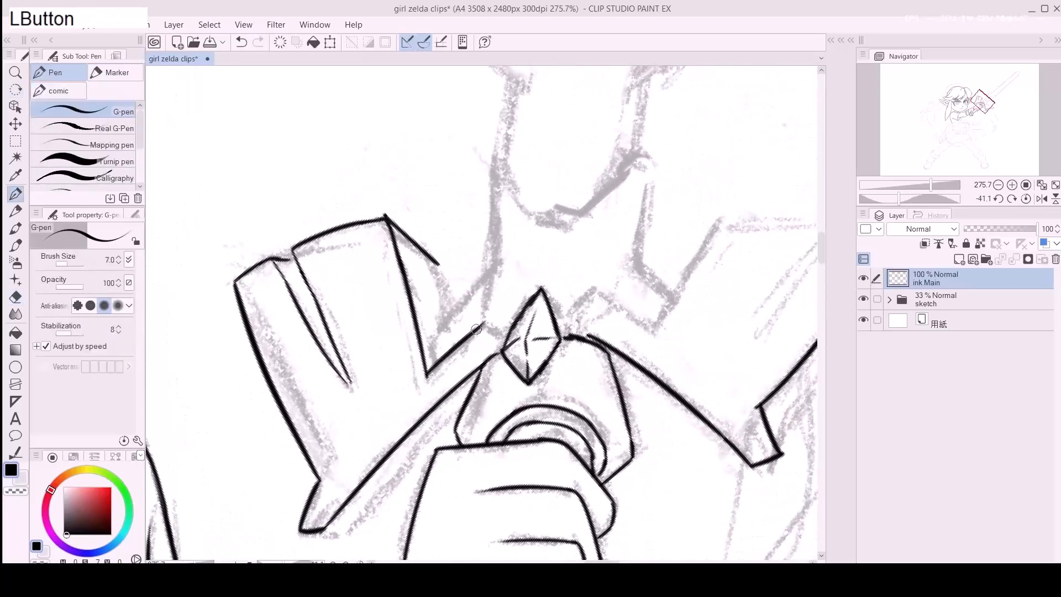
{"action": "key", "text": "space"}
{"action": "mouse_move", "coordinate": [595, 330]}
{"action": "left_mouse_down"}
{"action": "mouse_move", "coordinate": [520, 340]}
{"action": "mouse_move", "coordinate": [505, 314]}
{"action": "mouse_move", "coordinate": [583, 342]}
{"action": "left_mouse_up"}
Step: Ink the lower guard wing's inner side from the gem around the corner and begin its end edge
{"action": "key", "text": "e"}
{"action": "mouse_move", "coordinate": [515, 338]}
{"action": "left_mouse_down"}
{"action": "mouse_move", "coordinate": [498, 337]}
{"action": "mouse_move", "coordinate": [522, 343]}
{"action": "mouse_move", "coordinate": [539, 367]}
{"action": "left_mouse_up"}
{"action": "key", "text": "ctrl+z"}
{"action": "key", "text": "space"}
{"action": "mouse_move", "coordinate": [574, 332]}
{"action": "left_mouse_down"}
{"action": "mouse_move", "coordinate": [516, 367]}
{"action": "mouse_move", "coordinate": [525, 374]}
{"action": "mouse_move", "coordinate": [589, 262]}
{"action": "mouse_move", "coordinate": [587, 304]}
{"action": "mouse_move", "coordinate": [630, 277]}
{"action": "left_mouse_up"}
{"action": "key", "text": "e"}
{"action": "key", "text": "p"}
{"action": "key", "text": "space"}
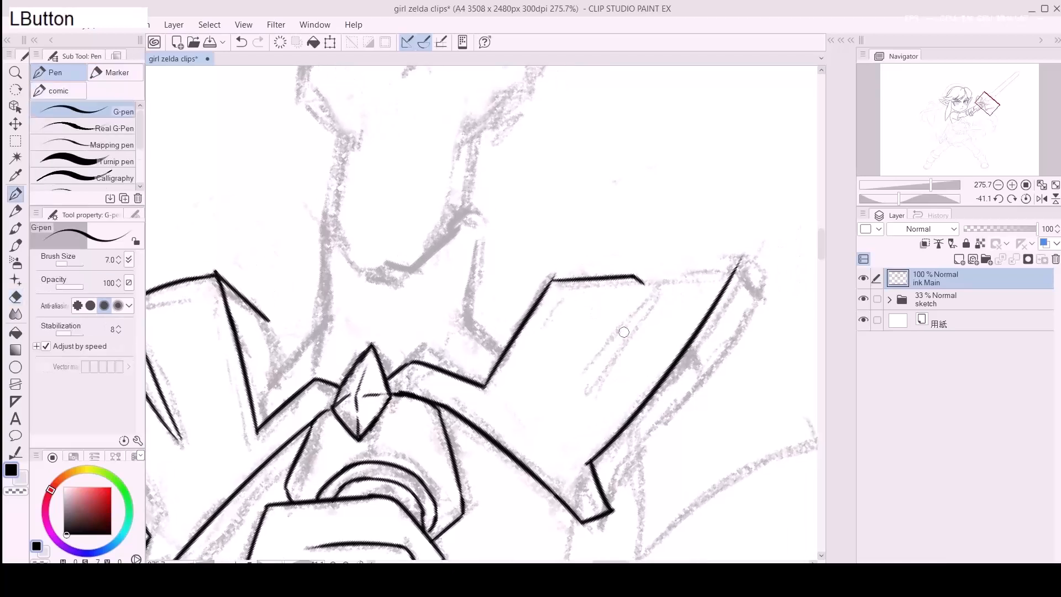
Step: Ink the rest of the lower guard wing's end edge with its notch and two fold lines
{"action": "key", "text": "ctrl+z"}
{"action": "mouse_move", "coordinate": [585, 380]}
{"action": "left_mouse_down"}
{"action": "mouse_move", "coordinate": [667, 271]}
{"action": "mouse_move", "coordinate": [737, 259]}
{"action": "left_mouse_up"}
{"action": "key", "text": "e"}
{"action": "key", "text": "p"}
{"action": "left_click_drag", "start_coordinate": [636, 276], "coordinate": [590, 369]}
{"action": "key", "text": "ctrl+z"}
{"action": "left_click_drag", "start_coordinate": [634, 276], "coordinate": [591, 373]}
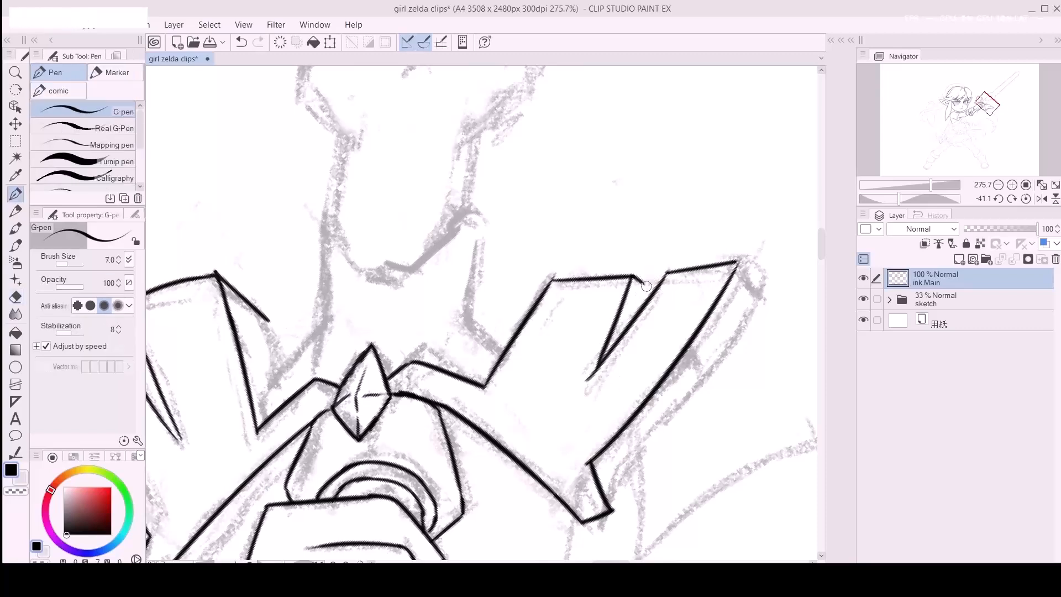
{"action": "left_click_drag", "start_coordinate": [644, 284], "coordinate": [667, 274]}
Step: Ink the thickness edges along the inner side of the upper guard wing, joining them to the blade collar
{"action": "left_click_drag", "start_coordinate": [657, 350], "coordinate": [821, 348]}
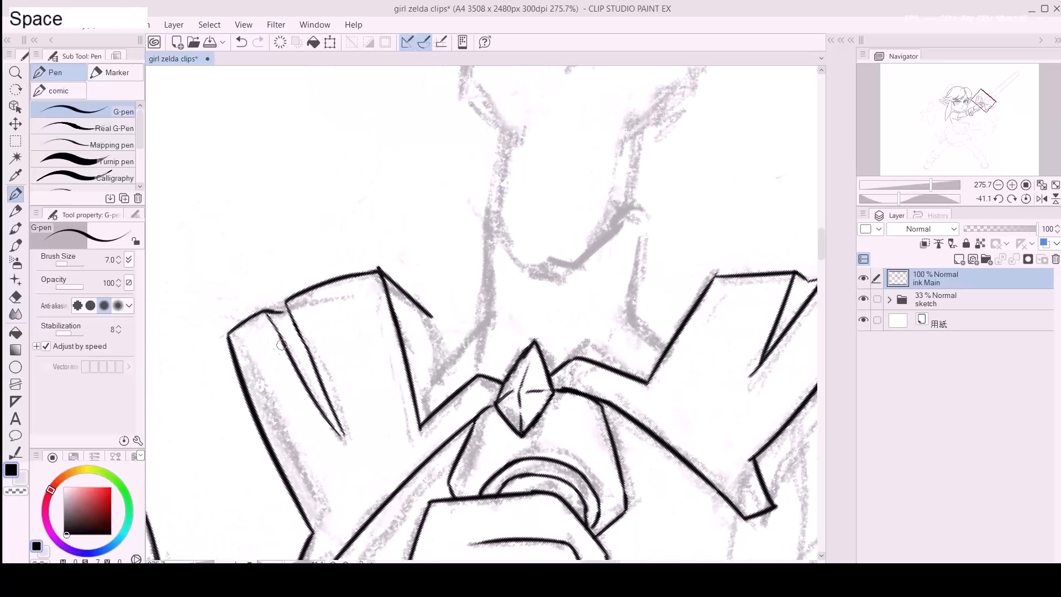
{"action": "mouse_move", "coordinate": [289, 309]}
{"action": "left_mouse_down"}
{"action": "mouse_move", "coordinate": [314, 325]}
{"action": "mouse_move", "coordinate": [225, 274]}
{"action": "mouse_move", "coordinate": [231, 312]}
{"action": "left_mouse_up"}
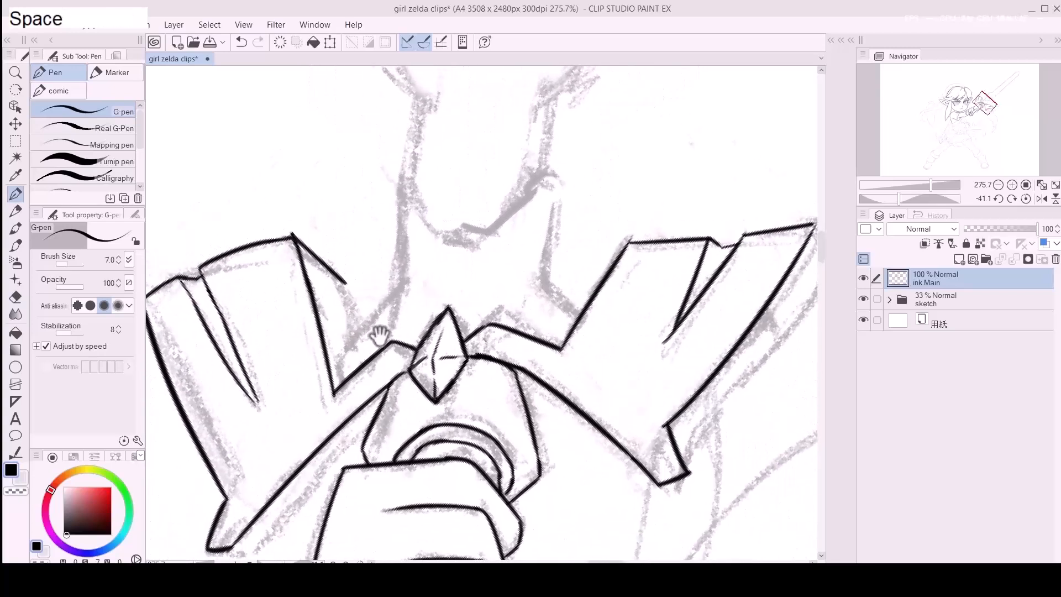
{"action": "mouse_move", "coordinate": [348, 399]}
{"action": "left_mouse_down"}
{"action": "mouse_move", "coordinate": [346, 378]}
{"action": "mouse_move", "coordinate": [417, 296]}
{"action": "left_mouse_up"}
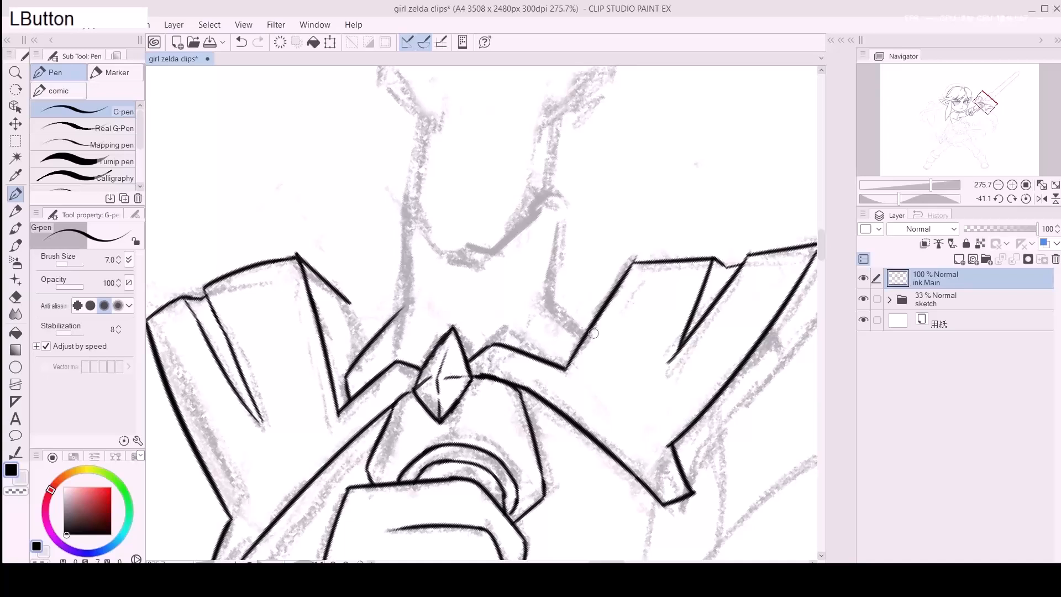
{"action": "left_click_drag", "start_coordinate": [344, 295], "coordinate": [356, 335]}
{"action": "key", "text": "space"}
{"action": "left_click_drag", "start_coordinate": [502, 292], "coordinate": [535, 357]}
Step: Ink the two-pointed blade collar above the gem, with its curved dip and both sides down to the guard wings
{"action": "left_click_drag", "start_coordinate": [436, 274], "coordinate": [425, 387]}
{"action": "key", "text": "ctrl+z"}
{"action": "key", "text": "e"}
{"action": "key", "text": "p"}
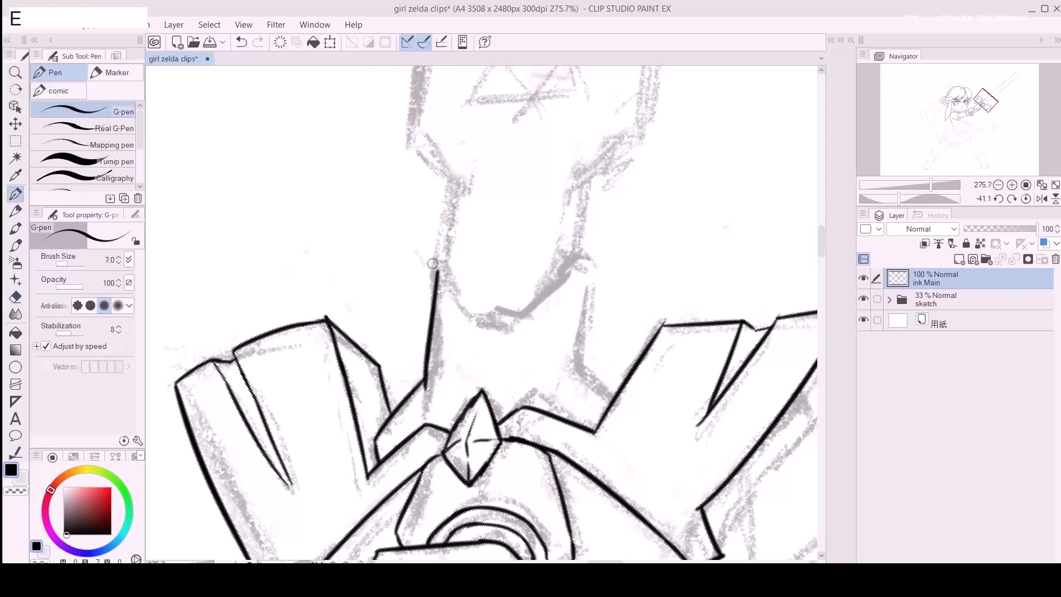
{"action": "key", "text": "ctrl+z"}
{"action": "left_click_drag", "start_coordinate": [442, 267], "coordinate": [463, 319]}
{"action": "mouse_move", "coordinate": [463, 317]}
{"action": "left_mouse_down"}
{"action": "mouse_move", "coordinate": [503, 316]}
{"action": "mouse_move", "coordinate": [471, 322]}
{"action": "left_mouse_up"}
{"action": "key", "text": "ctrl+z"}
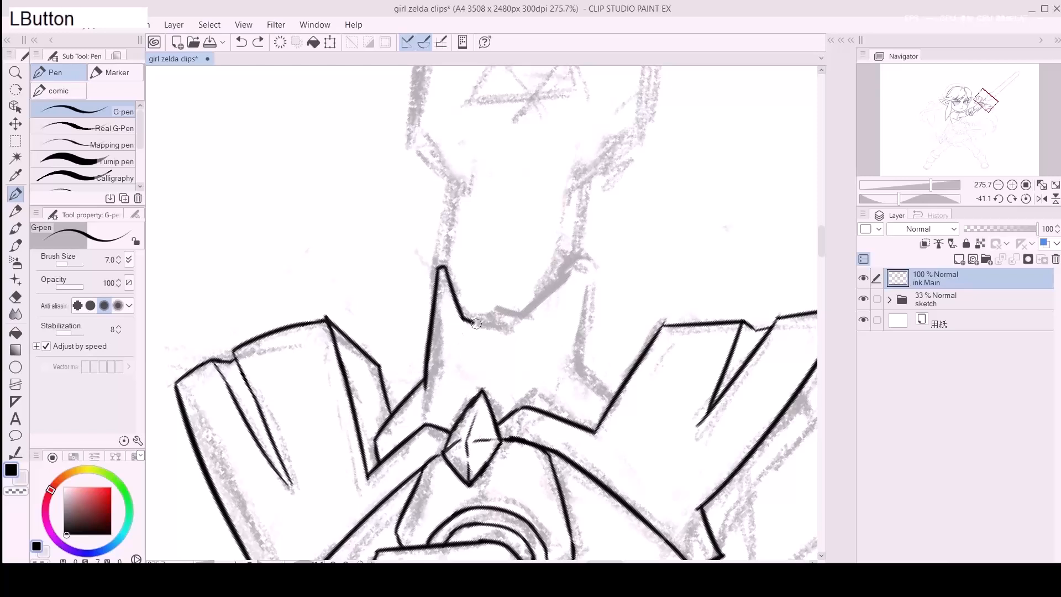
{"action": "key", "text": "ctrl+z"}
{"action": "key", "text": "ctrl+z"}
{"action": "left_click_drag", "start_coordinate": [464, 318], "coordinate": [471, 326]}
{"action": "left_click_drag", "start_coordinate": [544, 289], "coordinate": [569, 256]}
{"action": "key", "text": "ctrl+z"}
{"action": "mouse_move", "coordinate": [504, 324]}
{"action": "left_mouse_down"}
{"action": "mouse_move", "coordinate": [563, 250]}
{"action": "mouse_move", "coordinate": [586, 373]}
{"action": "mouse_move", "coordinate": [617, 394]}
{"action": "mouse_move", "coordinate": [563, 393]}
{"action": "left_mouse_up"}
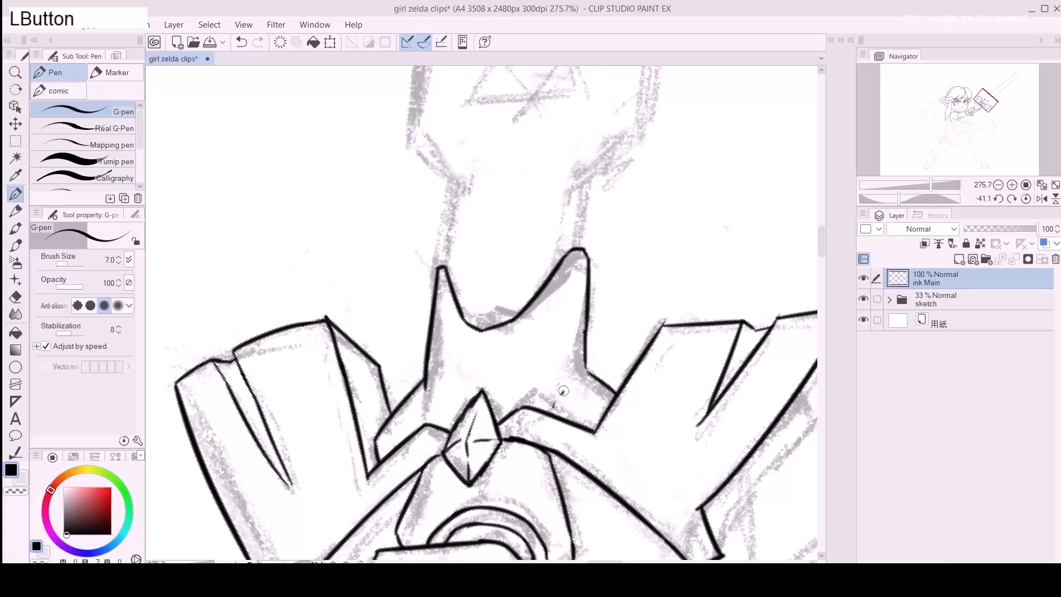
Step: Ink the parallel thickness line along the hand-side edge of the upper guard wing
{"action": "mouse_move", "coordinate": [404, 411]}
{"action": "left_mouse_down"}
{"action": "mouse_move", "coordinate": [408, 403]}
{"action": "mouse_move", "coordinate": [424, 429]}
{"action": "left_mouse_up"}
{"action": "key", "text": "space"}
{"action": "mouse_move", "coordinate": [545, 467]}
{"action": "left_mouse_down"}
{"action": "mouse_move", "coordinate": [537, 343]}
{"action": "mouse_move", "coordinate": [568, 306]}
{"action": "left_mouse_up"}
{"action": "mouse_move", "coordinate": [225, 458]}
{"action": "left_mouse_down"}
{"action": "mouse_move", "coordinate": [253, 462]}
{"action": "mouse_move", "coordinate": [345, 363]}
{"action": "left_mouse_up"}
{"action": "key", "text": "ctrl+z"}
{"action": "mouse_move", "coordinate": [253, 461]}
{"action": "left_mouse_down"}
{"action": "mouse_move", "coordinate": [347, 363]}
{"action": "mouse_move", "coordinate": [339, 379]}
{"action": "left_mouse_up"}
{"action": "key", "text": "ctrl+z"}
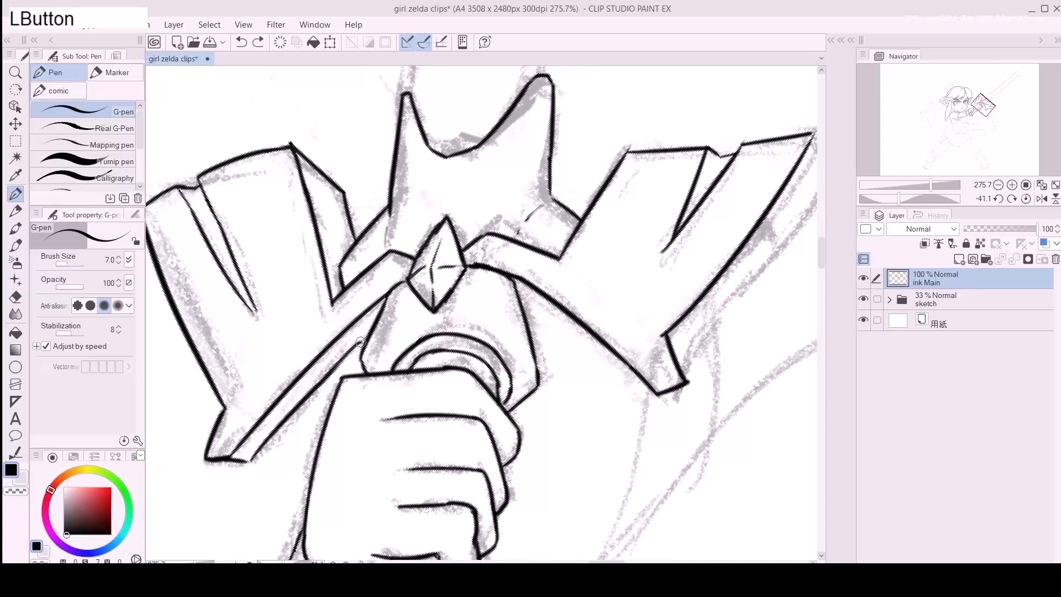
Step: Ink the small thickness faces at the lower guard wing's hand-side corner
{"action": "left_click_drag", "start_coordinate": [645, 332], "coordinate": [495, 359]}
{"action": "mouse_move", "coordinate": [518, 401]}
{"action": "left_mouse_down"}
{"action": "mouse_move", "coordinate": [532, 398]}
{"action": "mouse_move", "coordinate": [525, 422]}
{"action": "left_mouse_up"}
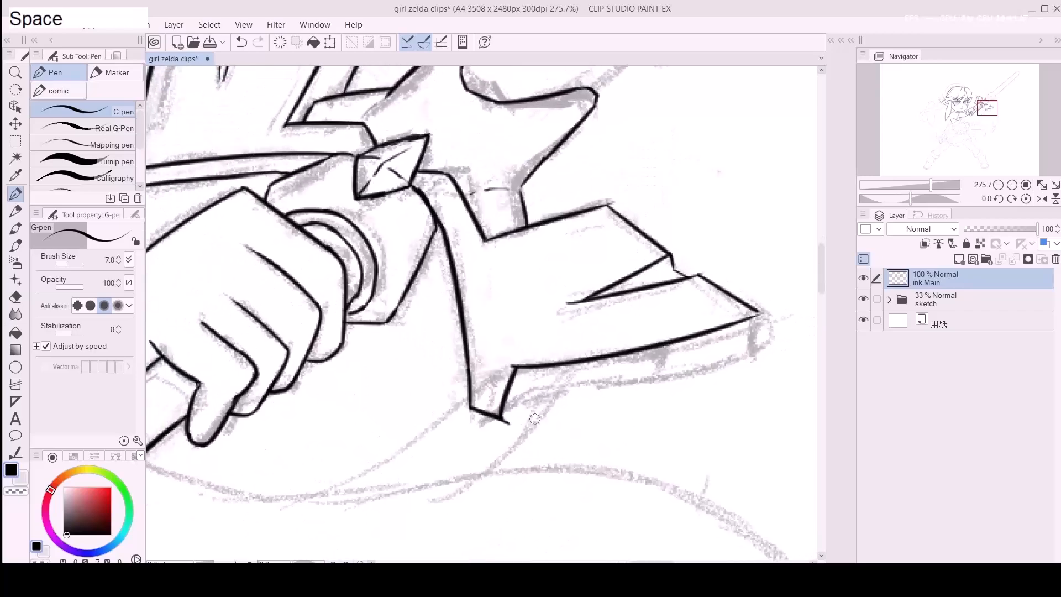
{"action": "key", "text": "e"}
{"action": "key", "text": "p"}
{"action": "mouse_move", "coordinate": [521, 351]}
{"action": "left_mouse_down"}
{"action": "mouse_move", "coordinate": [625, 426]}
{"action": "mouse_move", "coordinate": [570, 396]}
{"action": "mouse_move", "coordinate": [533, 421]}
{"action": "mouse_move", "coordinate": [557, 413]}
{"action": "left_mouse_up"}
Step: Ink the parallel thickness edge beneath the lower guard wing's long curve and close it at the tip
{"action": "mouse_move", "coordinate": [582, 399]}
{"action": "left_mouse_down"}
{"action": "mouse_move", "coordinate": [493, 423]}
{"action": "mouse_move", "coordinate": [492, 410]}
{"action": "mouse_move", "coordinate": [688, 381]}
{"action": "left_mouse_up"}
{"action": "key", "text": "ctrl+z"}
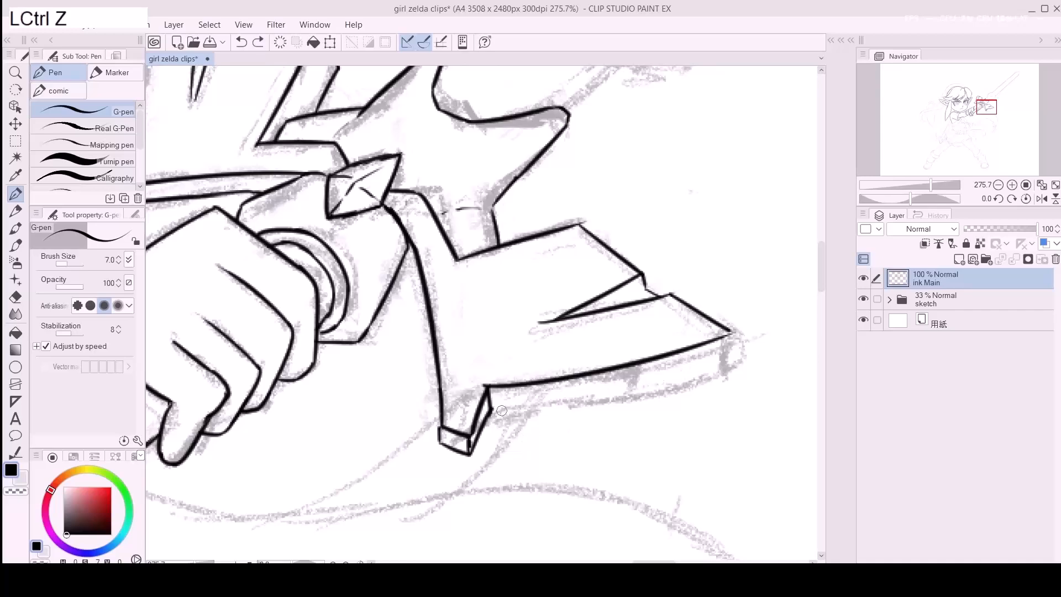
{"action": "left_click_drag", "start_coordinate": [490, 410], "coordinate": [694, 382]}
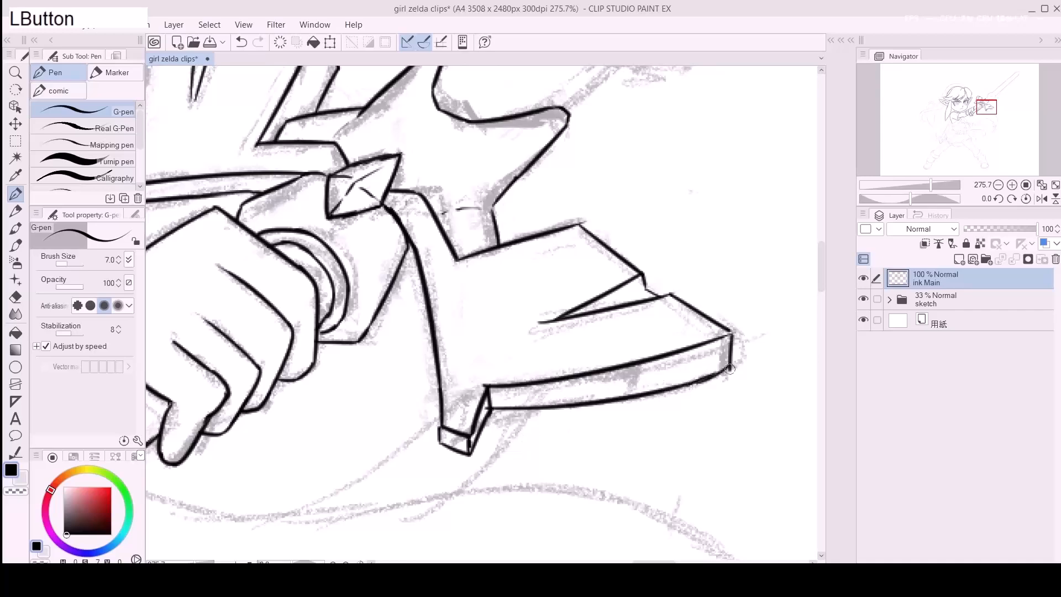
{"action": "left_click_drag", "start_coordinate": [662, 337], "coordinate": [691, 452]}
{"action": "left_click_drag", "start_coordinate": [685, 411], "coordinate": [623, 419]}
{"action": "left_click_drag", "start_coordinate": [623, 419], "coordinate": [608, 304]}
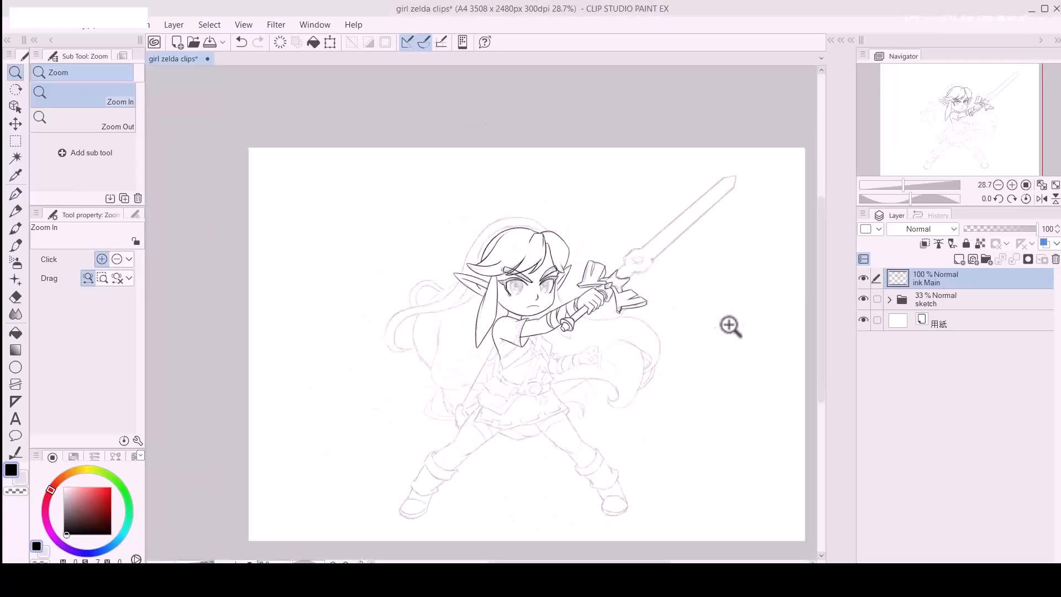
Step: Ink both sides of the left-hand eye's iris, following the sketched oval beneath the upper lid
{"action": "left_click", "coordinate": [557, 301]}
{"action": "left_click_drag", "start_coordinate": [557, 301], "coordinate": [581, 298]}
{"action": "mouse_move", "coordinate": [575, 296]}
{"action": "left_mouse_down"}
{"action": "mouse_move", "coordinate": [583, 284]}
{"action": "mouse_move", "coordinate": [600, 330]}
{"action": "left_mouse_up"}
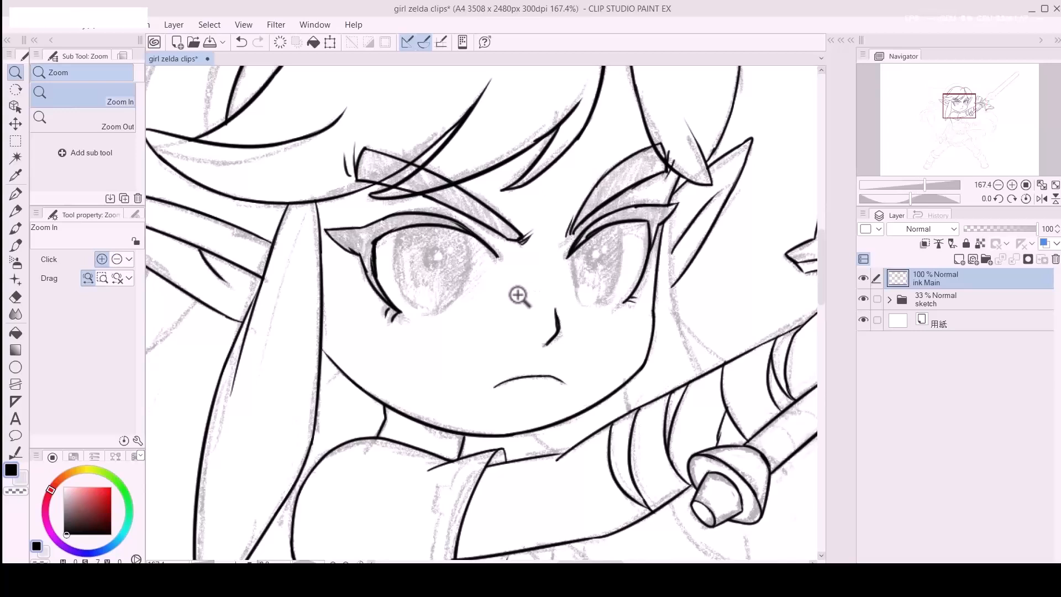
{"action": "key", "text": "p"}
{"action": "left_click_drag", "start_coordinate": [405, 231], "coordinate": [404, 302]}
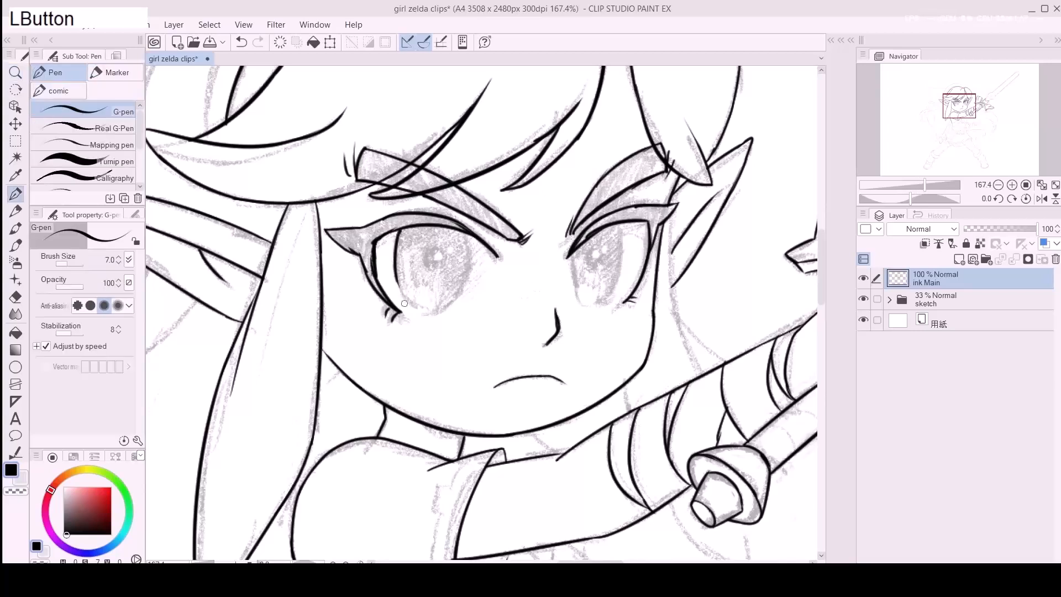
{"action": "mouse_move", "coordinate": [467, 237]}
{"action": "left_mouse_down"}
{"action": "mouse_move", "coordinate": [459, 292]}
{"action": "mouse_move", "coordinate": [437, 322]}
{"action": "mouse_move", "coordinate": [466, 293]}
{"action": "mouse_move", "coordinate": [432, 315]}
{"action": "mouse_move", "coordinate": [458, 289]}
{"action": "mouse_move", "coordinate": [442, 308]}
{"action": "mouse_move", "coordinate": [450, 302]}
{"action": "mouse_move", "coordinate": [424, 302]}
{"action": "left_mouse_up"}
{"action": "key", "text": "ctrl+z"}
{"action": "key", "text": "ctrl+z"}
Step: Ink the sword-side eye's iris with both curved sides and the lower edge beside its small bottom highlight
{"action": "left_click_drag", "start_coordinate": [570, 254], "coordinate": [580, 304]}
{"action": "left_click_drag", "start_coordinate": [621, 233], "coordinate": [608, 294]}
{"action": "key", "text": "ctrl+z"}
{"action": "mouse_move", "coordinate": [623, 224]}
{"action": "left_mouse_down"}
{"action": "mouse_move", "coordinate": [623, 264]}
{"action": "mouse_move", "coordinate": [607, 295]}
{"action": "left_mouse_up"}
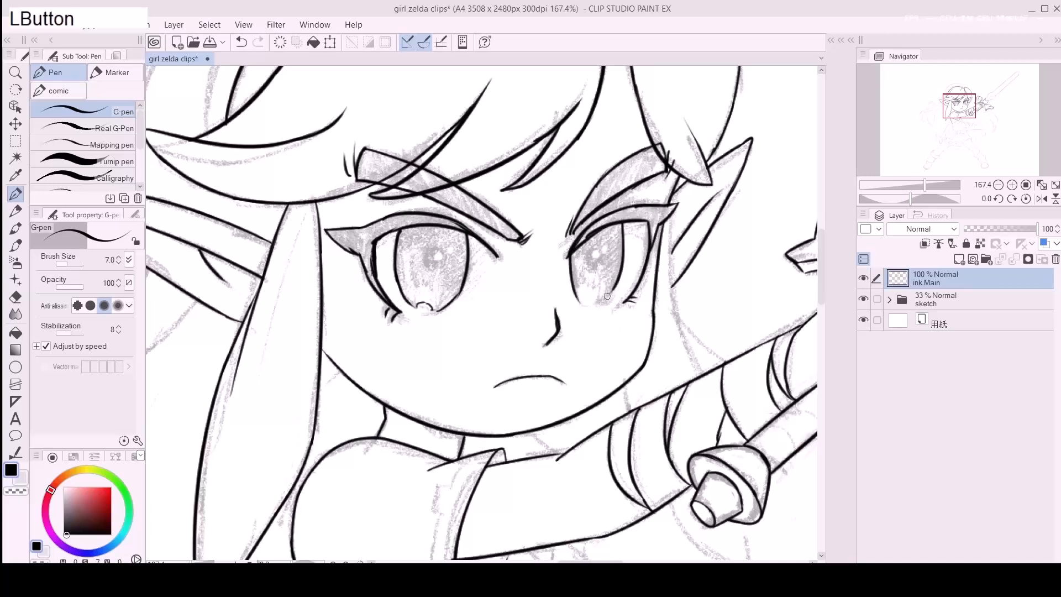
{"action": "key", "text": "ctrl+z"}
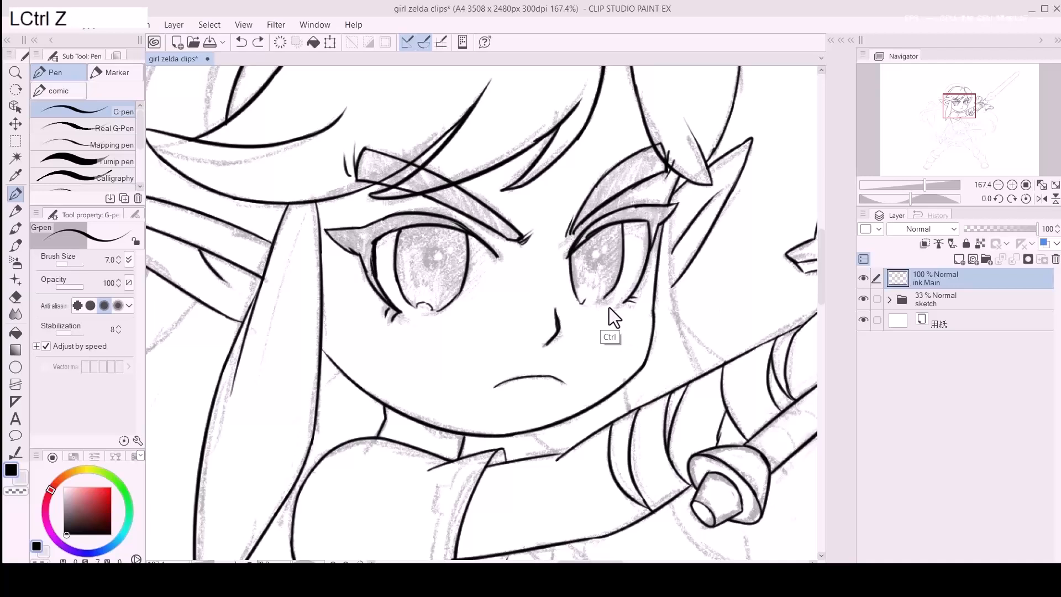
{"action": "left_click_drag", "start_coordinate": [608, 296], "coordinate": [581, 301]}
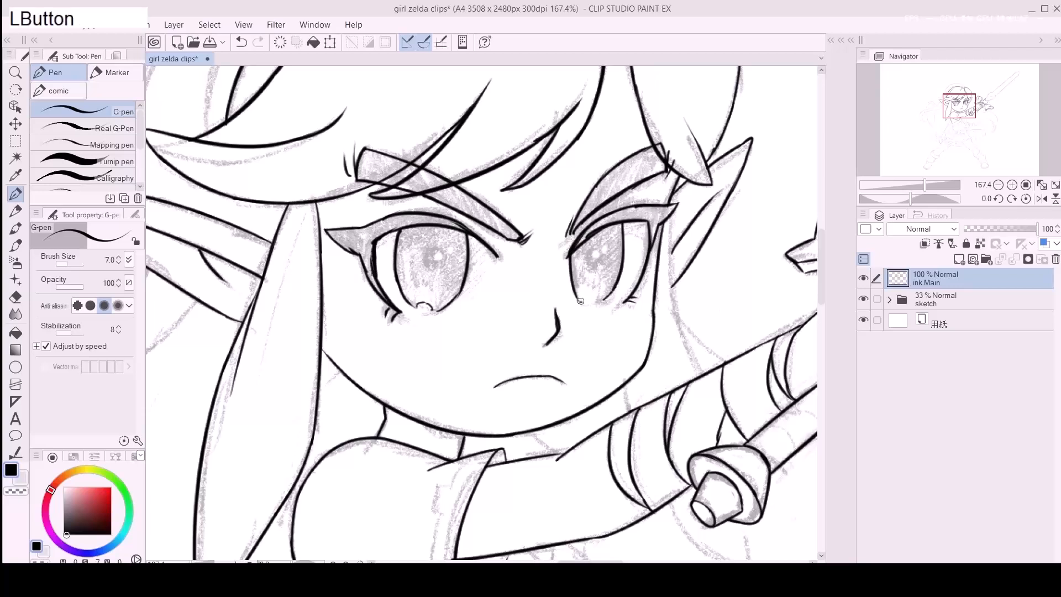
Step: Hatch the upper outer part of the left-hand iris with slanted strokes beneath the lid
{"action": "left_click_drag", "start_coordinate": [402, 257], "coordinate": [406, 285]}
{"action": "key", "text": "ctrl+z"}
{"action": "key", "text": "z"}
{"action": "left_click", "coordinate": [409, 258]}
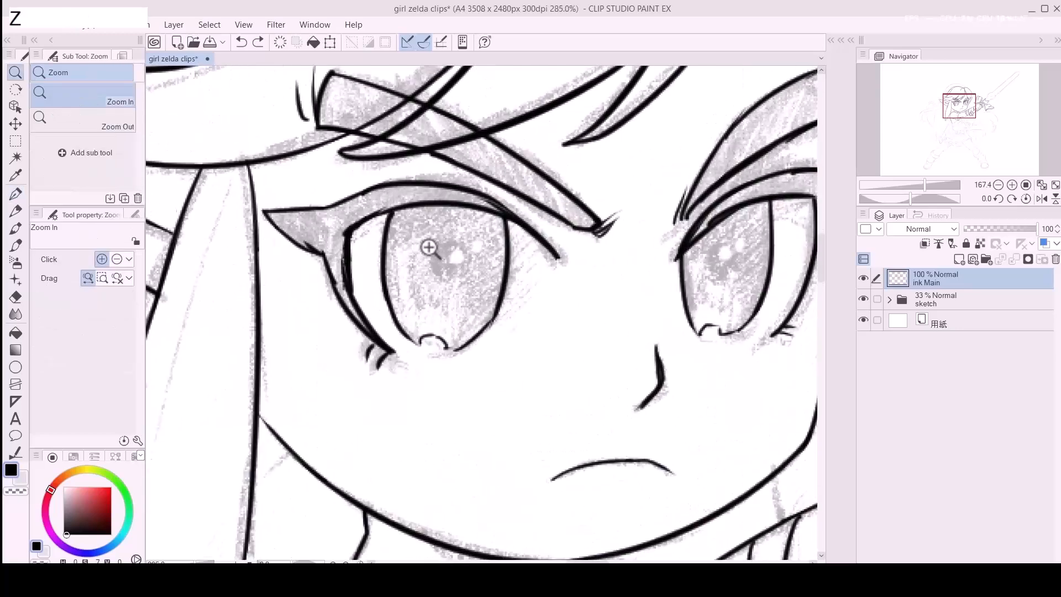
{"action": "key", "text": "p"}
{"action": "mouse_move", "coordinate": [408, 208]}
{"action": "left_mouse_down"}
{"action": "mouse_move", "coordinate": [398, 220]}
{"action": "mouse_move", "coordinate": [436, 206]}
{"action": "left_mouse_up"}
{"action": "mouse_move", "coordinate": [390, 231]}
{"action": "left_mouse_down"}
{"action": "mouse_move", "coordinate": [442, 208]}
{"action": "mouse_move", "coordinate": [469, 212]}
{"action": "left_mouse_up"}
{"action": "mouse_move", "coordinate": [391, 249]}
{"action": "left_mouse_down"}
{"action": "mouse_move", "coordinate": [477, 214]}
{"action": "mouse_move", "coordinate": [436, 253]}
{"action": "mouse_move", "coordinate": [448, 274]}
{"action": "left_mouse_up"}
{"action": "key", "text": "ctrl+z"}
Step: Dot a solid black pupil in each iris with the G-pen at size 20
{"action": "key", "text": "d"}
{"action": "key", "text": "d"}
{"action": "key", "text": "d"}
{"action": "key", "text": "d"}
{"action": "key", "text": "d"}
{"action": "key", "text": "d"}
{"action": "left_click", "coordinate": [451, 260]}
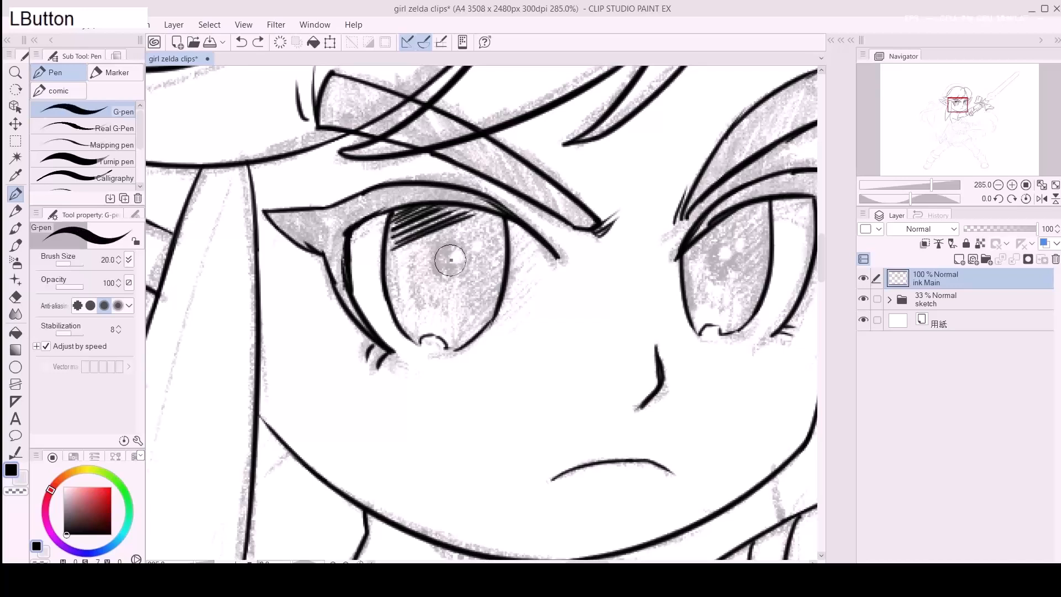
{"action": "left_click", "coordinate": [724, 261]}
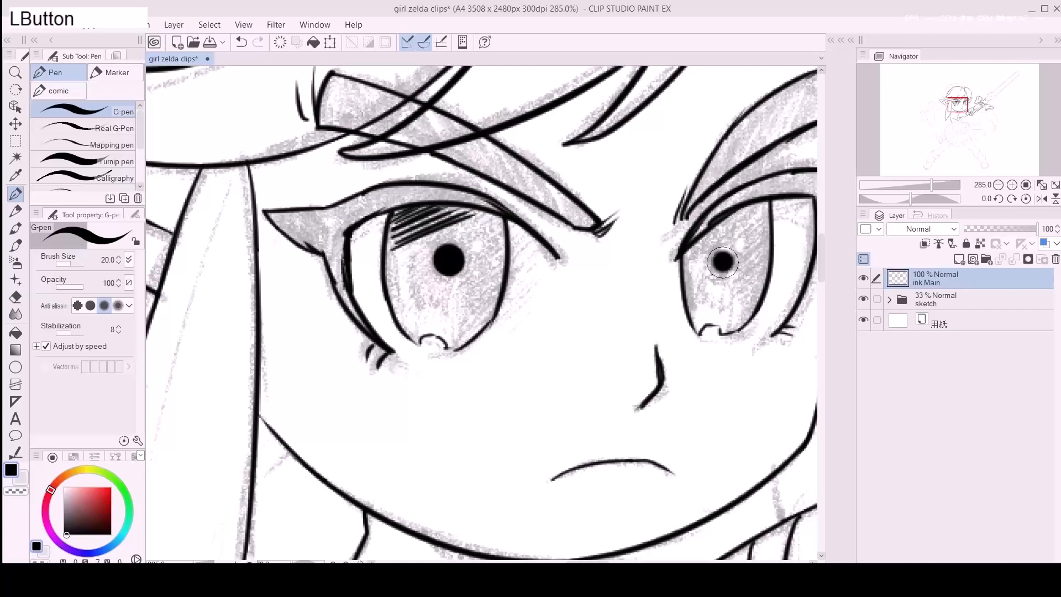
Step: Erase a small round highlight at the upper edge of each pupil
{"action": "key", "text": "e"}
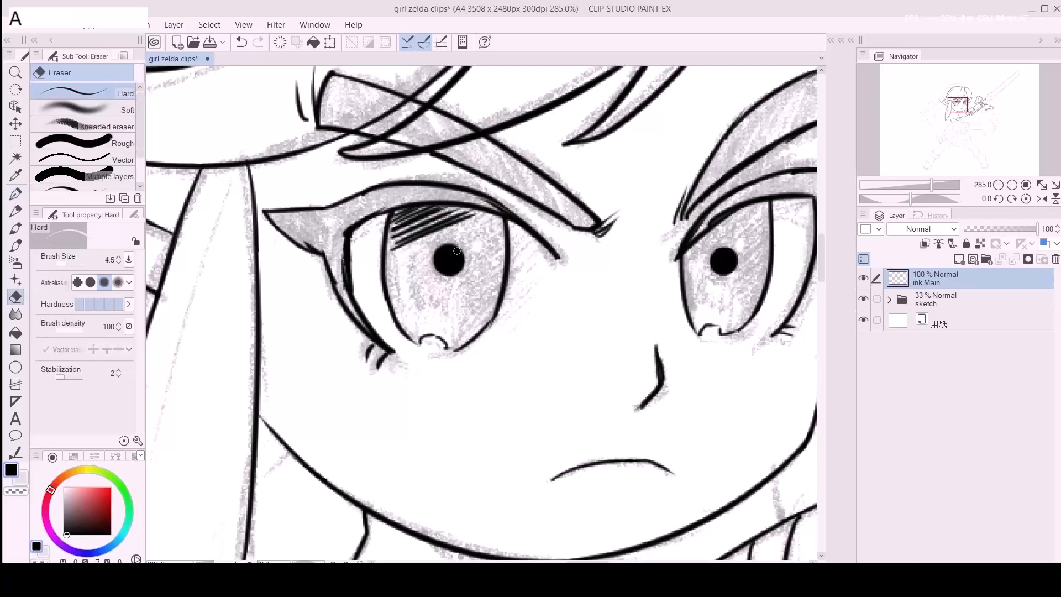
{"action": "left_click", "coordinate": [453, 252]}
{"action": "left_click_drag", "start_coordinate": [455, 254], "coordinate": [453, 257]}
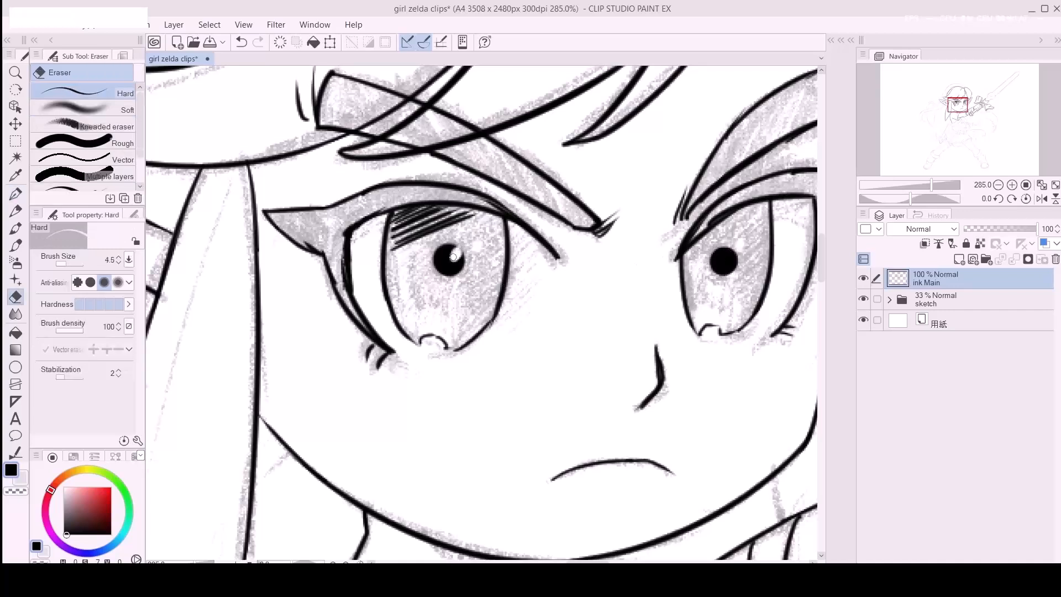
{"action": "left_click", "coordinate": [729, 250]}
Step: Hatch the shaded band under the upper lid across both irises, starting with the G-pen at size 6
{"action": "key", "text": "p"}
{"action": "key", "text": "a"}
{"action": "left_click_drag", "start_coordinate": [402, 217], "coordinate": [460, 206]}
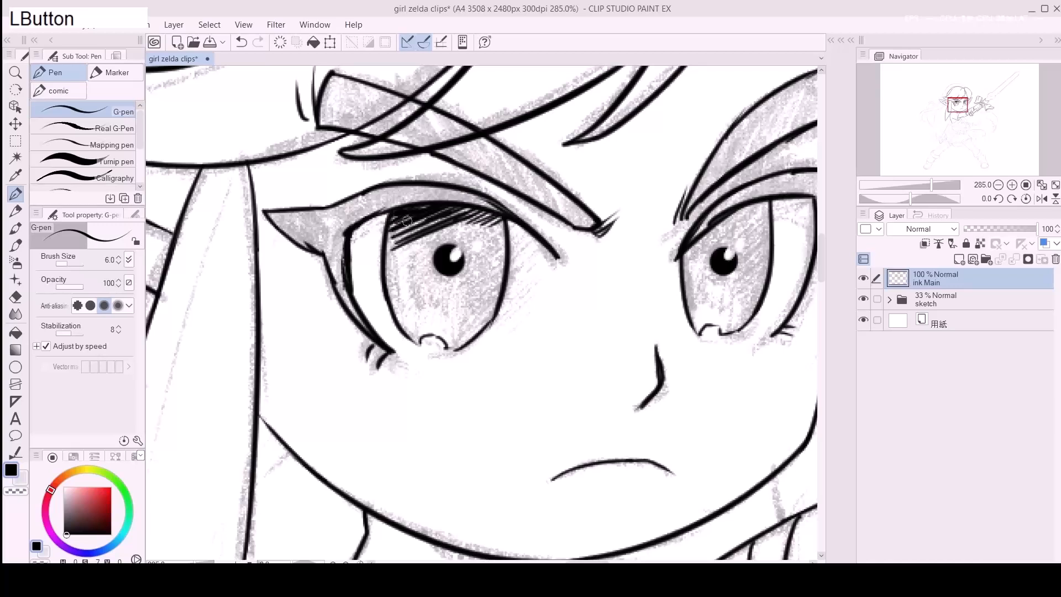
{"action": "mouse_move", "coordinate": [734, 210]}
{"action": "left_mouse_down"}
{"action": "mouse_move", "coordinate": [721, 237]}
{"action": "mouse_move", "coordinate": [769, 209]}
{"action": "left_mouse_up"}
{"action": "left_click_drag", "start_coordinate": [718, 231], "coordinate": [685, 257]}
{"action": "left_click_drag", "start_coordinate": [721, 231], "coordinate": [687, 258]}
Step: Extend the left-hand iris's slanted hatching down above the pupil and toward the nose side
{"action": "key", "text": "a"}
{"action": "left_click_drag", "start_coordinate": [466, 219], "coordinate": [417, 242]}
{"action": "mouse_move", "coordinate": [476, 219]}
{"action": "left_mouse_down"}
{"action": "mouse_move", "coordinate": [420, 247]}
{"action": "mouse_move", "coordinate": [445, 239]}
{"action": "left_mouse_up"}
{"action": "mouse_move", "coordinate": [500, 220]}
{"action": "left_mouse_down"}
{"action": "mouse_move", "coordinate": [442, 246]}
{"action": "mouse_move", "coordinate": [467, 243]}
{"action": "mouse_move", "coordinate": [462, 256]}
{"action": "left_mouse_up"}
Step: Erase a second small highlight beside the left-hand pupil and hatch the iris's nose side down to its lower edge
{"action": "key", "text": "e"}
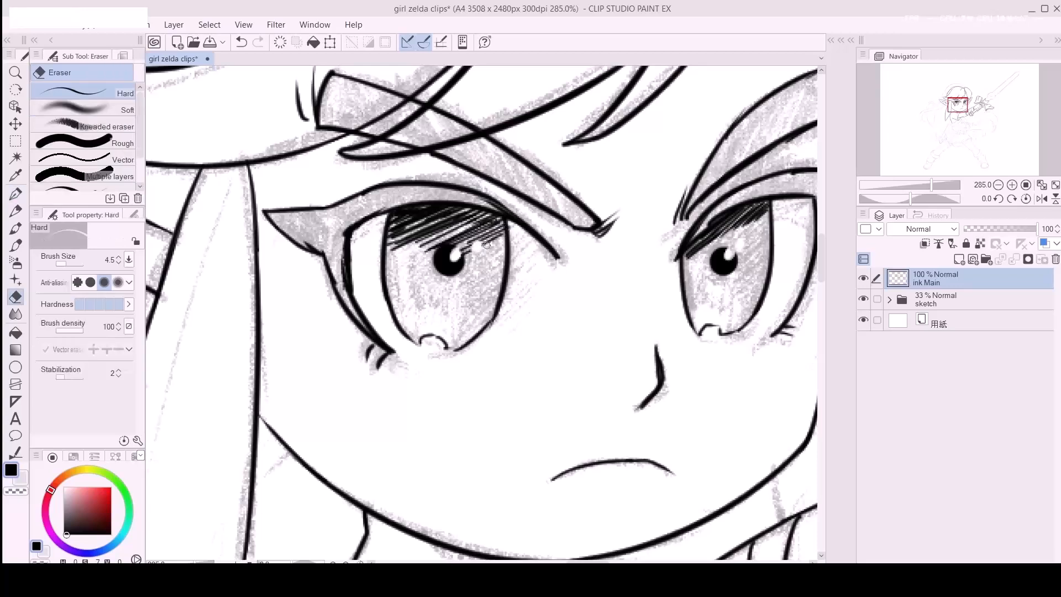
{"action": "key", "text": "p"}
{"action": "mouse_move", "coordinate": [465, 258]}
{"action": "left_mouse_down"}
{"action": "mouse_move", "coordinate": [482, 250]}
{"action": "mouse_move", "coordinate": [462, 270]}
{"action": "mouse_move", "coordinate": [461, 319]}
{"action": "left_mouse_up"}
{"action": "left_click_drag", "start_coordinate": [500, 299], "coordinate": [462, 324]}
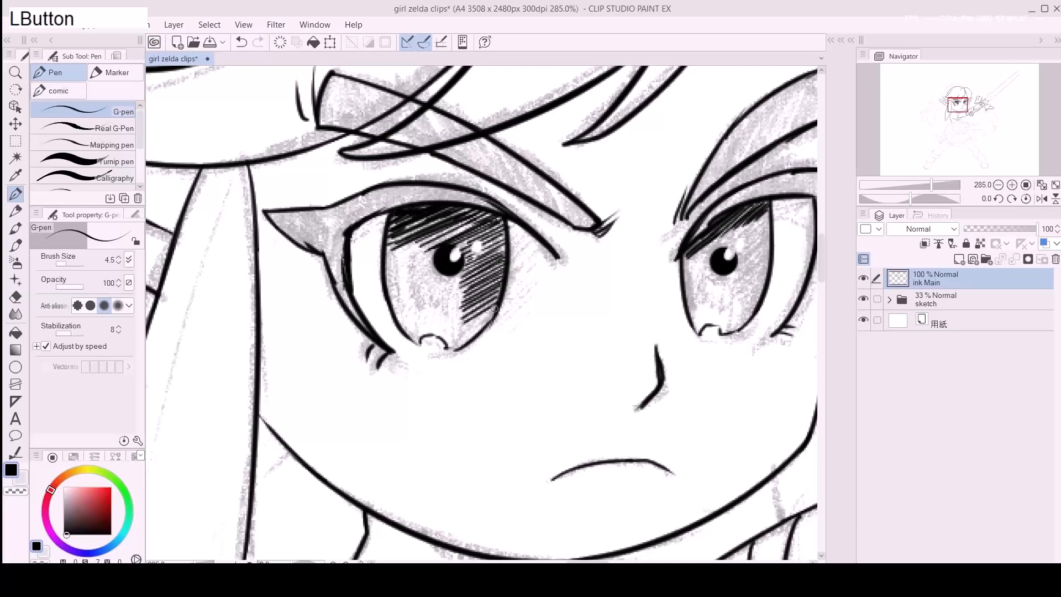
Step: Add a second small highlight beside the sword-side pupil and hatch the iris area along its outer edge
{"action": "key", "text": "space"}
{"action": "mouse_move", "coordinate": [705, 254]}
{"action": "left_mouse_down"}
{"action": "mouse_move", "coordinate": [663, 261]}
{"action": "mouse_move", "coordinate": [694, 248]}
{"action": "left_mouse_up"}
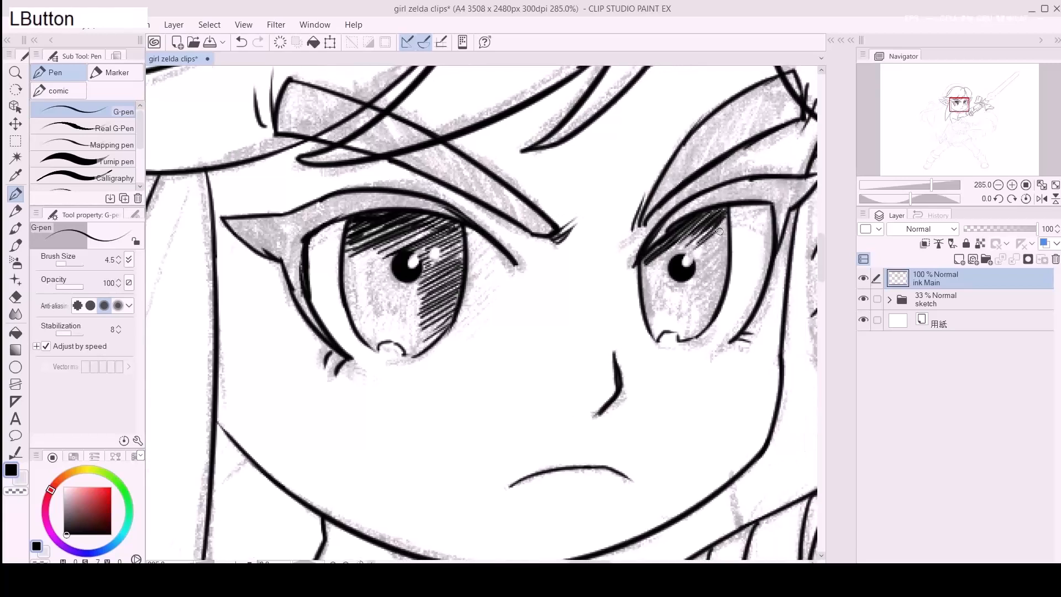
{"action": "key", "text": "e"}
{"action": "mouse_move", "coordinate": [722, 239]}
{"action": "left_mouse_down"}
{"action": "mouse_move", "coordinate": [688, 256]}
{"action": "mouse_move", "coordinate": [706, 260]}
{"action": "mouse_move", "coordinate": [696, 250]}
{"action": "mouse_move", "coordinate": [691, 290]}
{"action": "mouse_move", "coordinate": [723, 283]}
{"action": "left_mouse_up"}
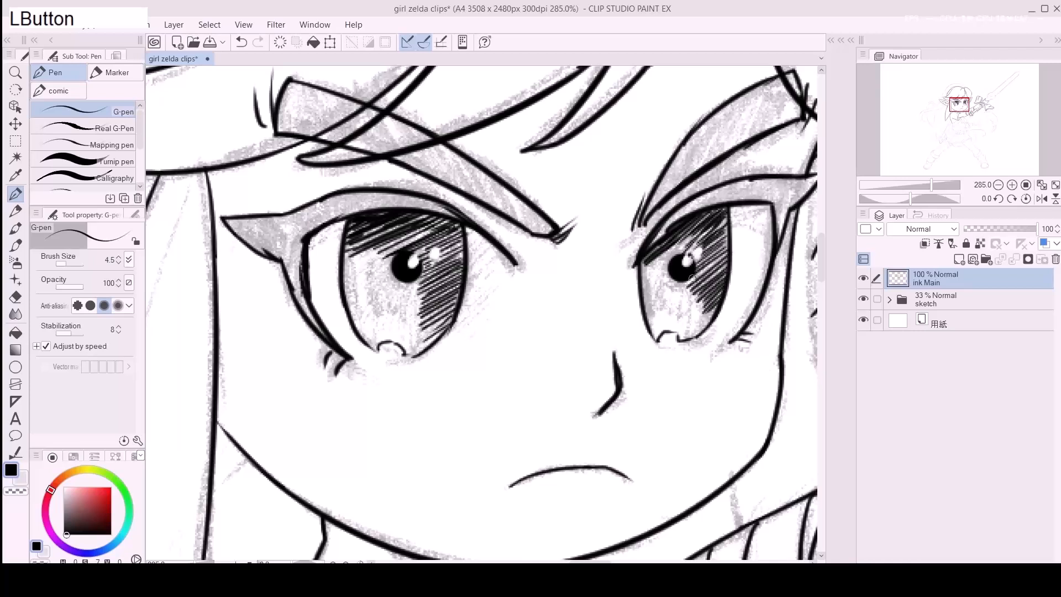
Step: Hatch the left-hand iris along its outer edge and around the underside of the pupil
{"action": "left_click_drag", "start_coordinate": [449, 272], "coordinate": [492, 279]}
{"action": "left_click_drag", "start_coordinate": [397, 260], "coordinate": [389, 267]}
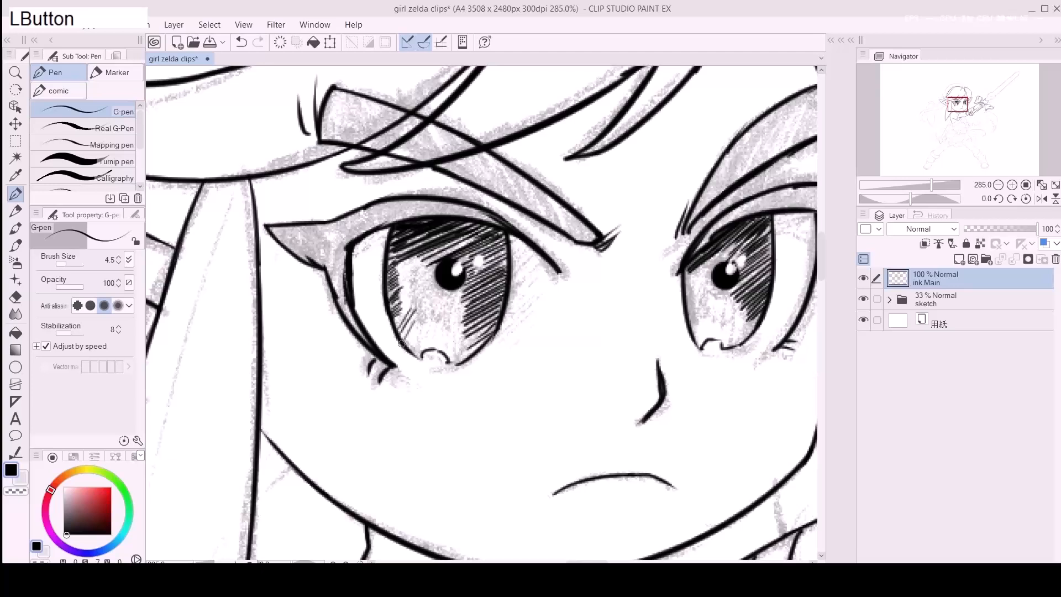
{"action": "mouse_move", "coordinate": [425, 253]}
{"action": "left_mouse_down"}
{"action": "mouse_move", "coordinate": [400, 284]}
{"action": "mouse_move", "coordinate": [408, 298]}
{"action": "mouse_move", "coordinate": [470, 321]}
{"action": "left_mouse_up"}
Step: Fill the sword-side iris with hatching around and below the pupil, including its nose-side edge
{"action": "mouse_move", "coordinate": [719, 256]}
{"action": "left_mouse_down"}
{"action": "mouse_move", "coordinate": [696, 271]}
{"action": "mouse_move", "coordinate": [729, 255]}
{"action": "left_mouse_up"}
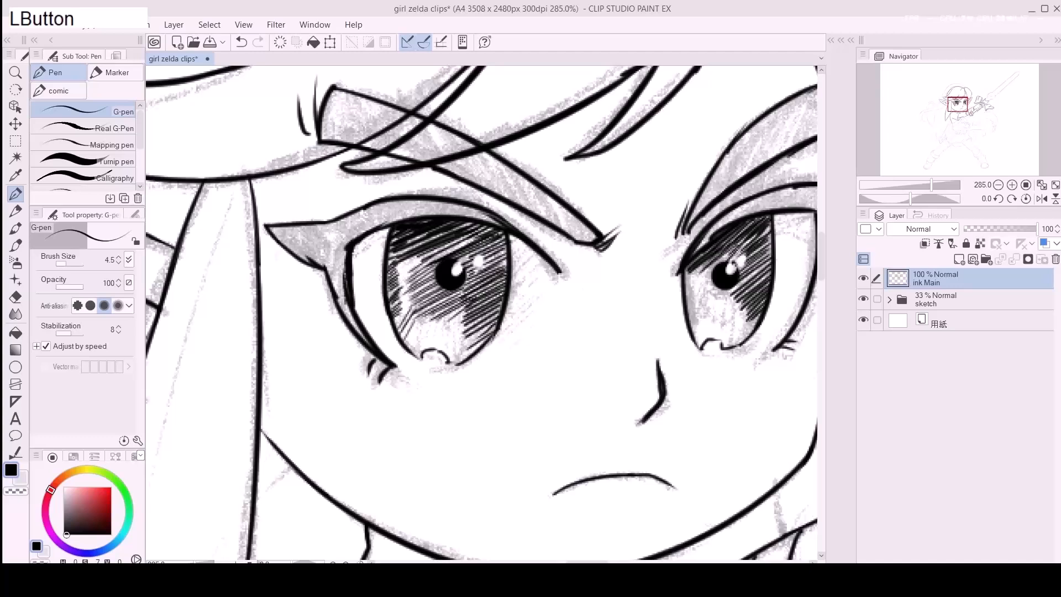
{"action": "mouse_move", "coordinate": [713, 302]}
{"action": "left_mouse_down"}
{"action": "mouse_move", "coordinate": [748, 283]}
{"action": "mouse_move", "coordinate": [726, 318]}
{"action": "mouse_move", "coordinate": [751, 304]}
{"action": "mouse_move", "coordinate": [743, 328]}
{"action": "left_mouse_up"}
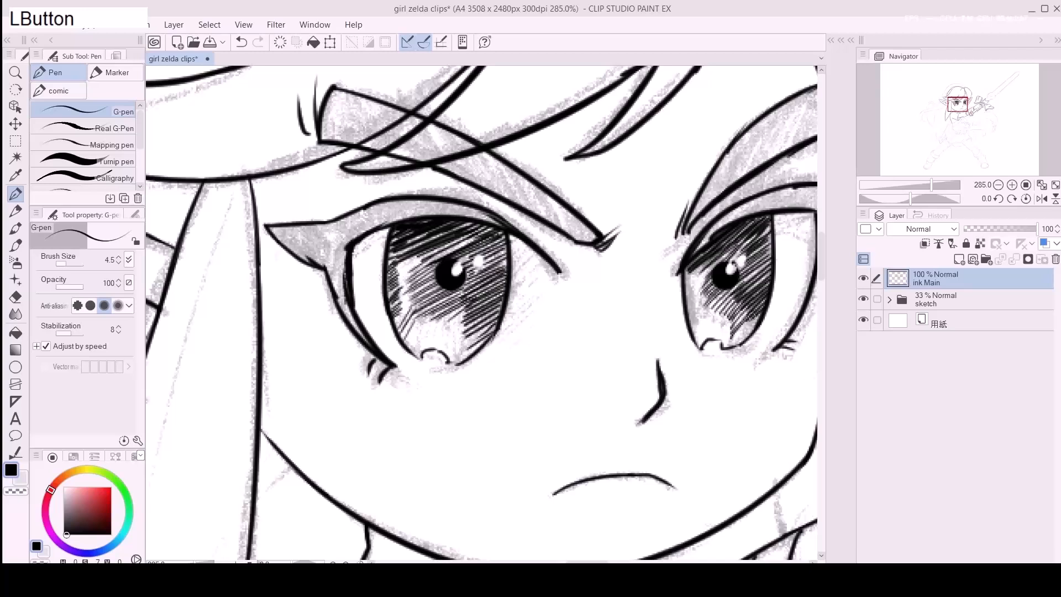
{"action": "left_click_drag", "start_coordinate": [687, 281], "coordinate": [698, 268]}
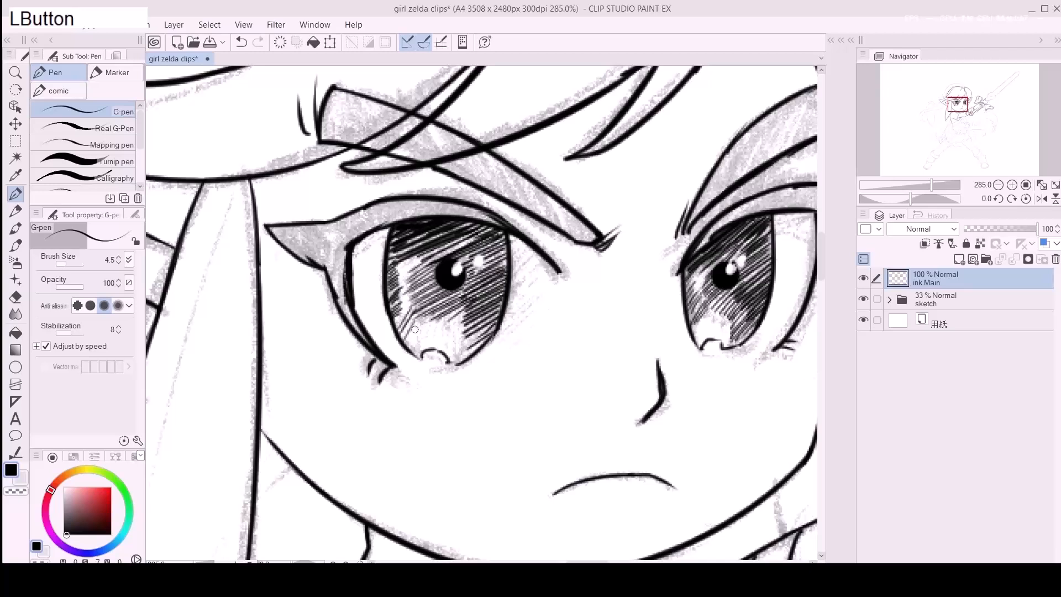
Step: Ink fine rays in the left-hand iris's lower part and erase light streaks in the iris hatching with a size 6 eraser
{"action": "left_click_drag", "start_coordinate": [430, 305], "coordinate": [420, 350]}
{"action": "left_click_drag", "start_coordinate": [456, 299], "coordinate": [452, 348]}
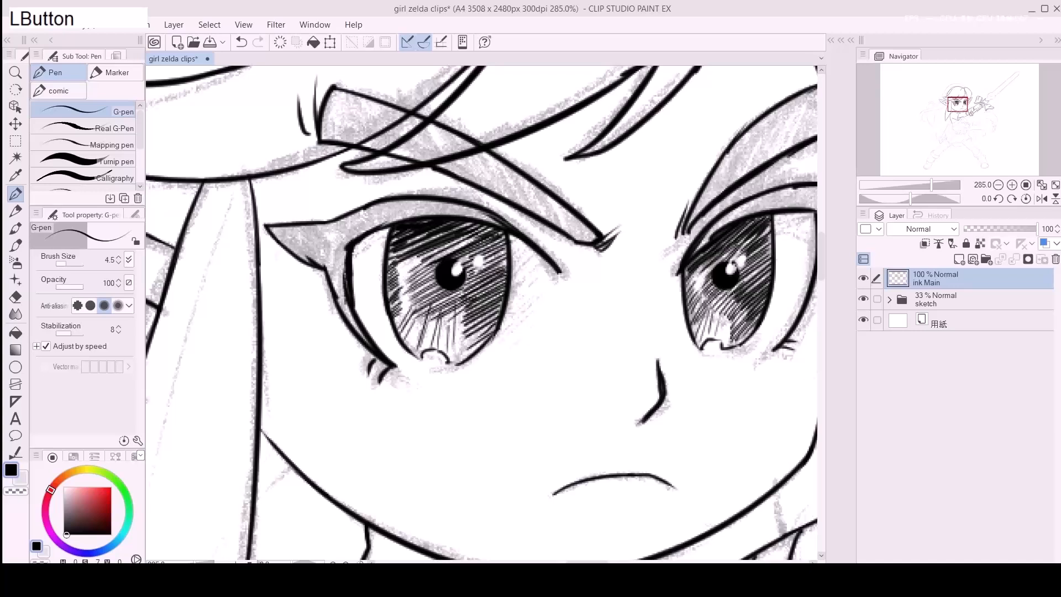
{"action": "key", "text": "e"}
{"action": "key", "text": "ctrl+z"}
{"action": "key", "text": "d"}
{"action": "mouse_move", "coordinate": [401, 271]}
{"action": "left_mouse_down"}
{"action": "mouse_move", "coordinate": [402, 302]}
{"action": "mouse_move", "coordinate": [402, 288]}
{"action": "left_mouse_up"}
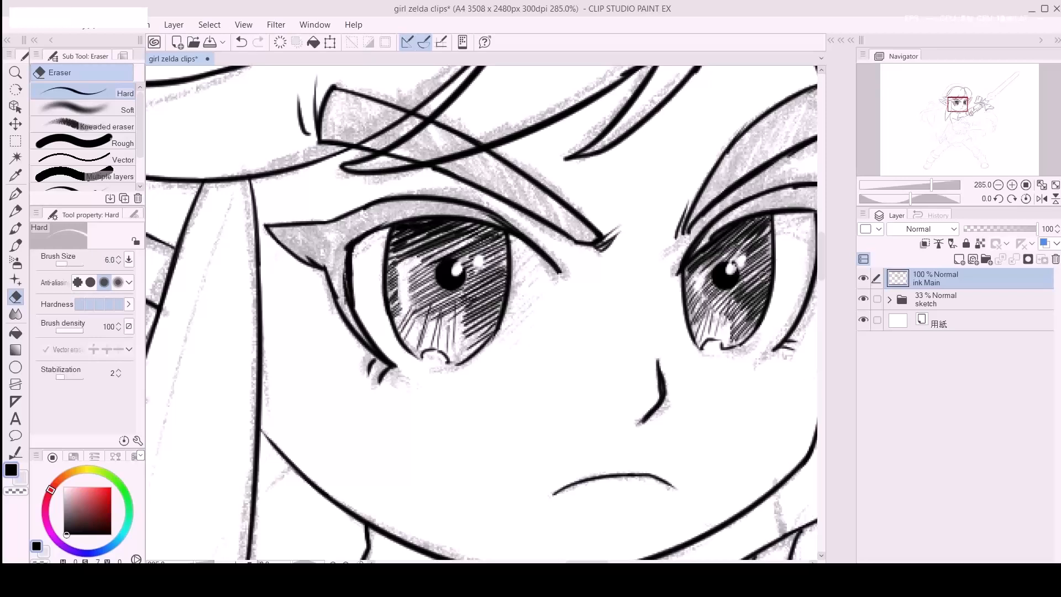
{"action": "mouse_move", "coordinate": [707, 290]}
{"action": "left_mouse_down"}
{"action": "mouse_move", "coordinate": [696, 301]}
{"action": "mouse_move", "coordinate": [697, 276]}
{"action": "mouse_move", "coordinate": [778, 229]}
{"action": "left_mouse_up"}
Step: Darken the hatching under the upper lid of both irises with additional fine strokes
{"action": "key", "text": "p"}
{"action": "mouse_move", "coordinate": [465, 224]}
{"action": "left_mouse_down"}
{"action": "mouse_move", "coordinate": [448, 226]}
{"action": "mouse_move", "coordinate": [479, 226]}
{"action": "mouse_move", "coordinate": [490, 250]}
{"action": "left_mouse_up"}
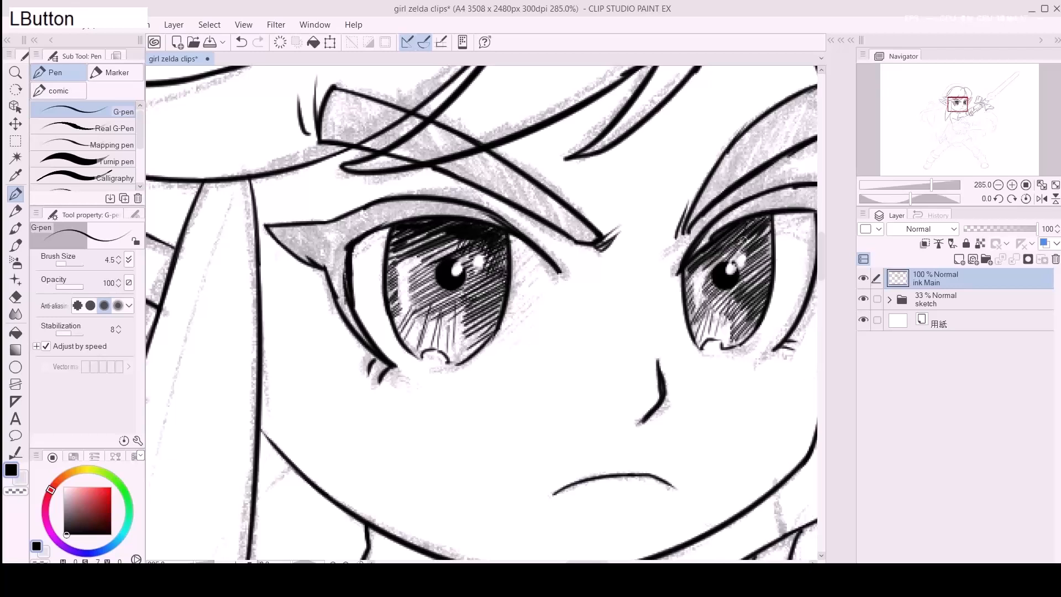
{"action": "mouse_move", "coordinate": [767, 233]}
{"action": "left_mouse_down"}
{"action": "mouse_move", "coordinate": [769, 269]}
{"action": "mouse_move", "coordinate": [658, 263]}
{"action": "left_mouse_up"}
Step: Compare the inked eyes with the sketch by hiding and showing the ink Main layer
{"action": "key", "text": "z"}
{"action": "key", "text": "space"}
{"action": "left_click_drag", "start_coordinate": [765, 281], "coordinate": [586, 278]}
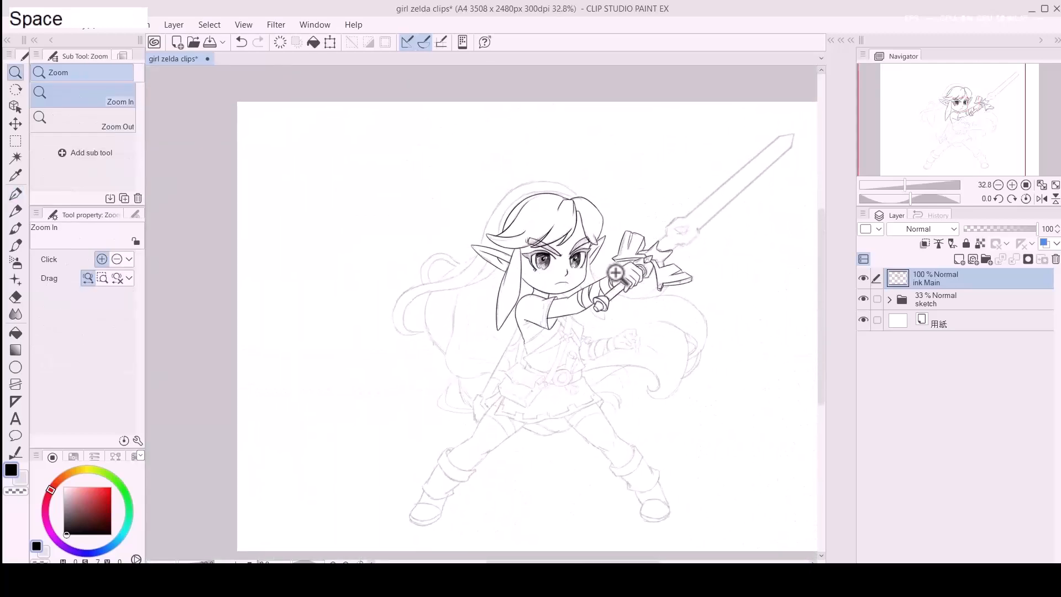
{"action": "left_click", "coordinate": [864, 278]}
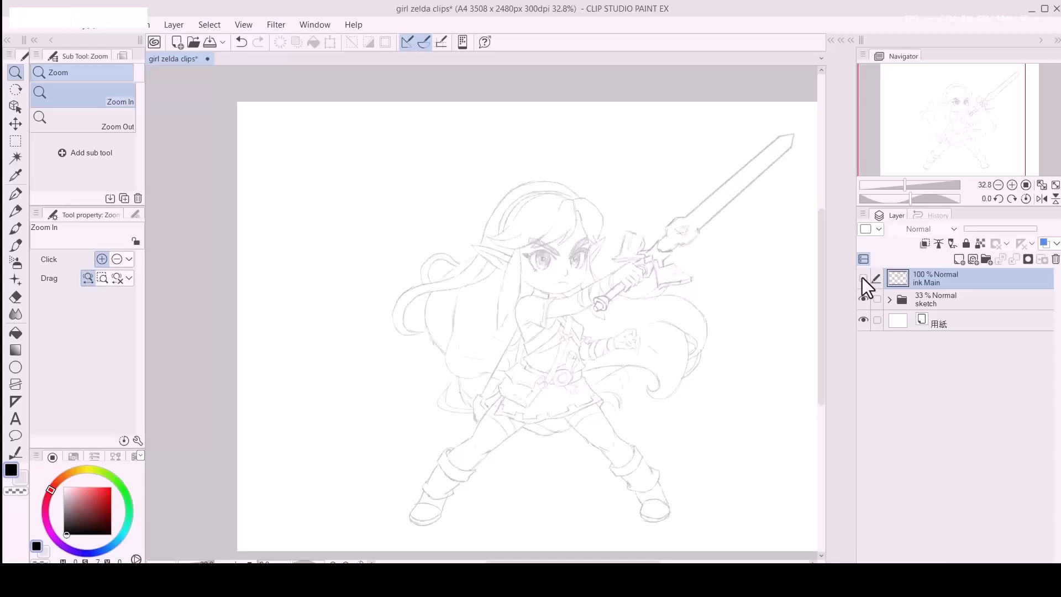
{"action": "left_click", "coordinate": [863, 278]}
{"action": "left_click", "coordinate": [863, 278]}
{"action": "left_click_drag", "start_coordinate": [593, 264], "coordinate": [646, 261]}
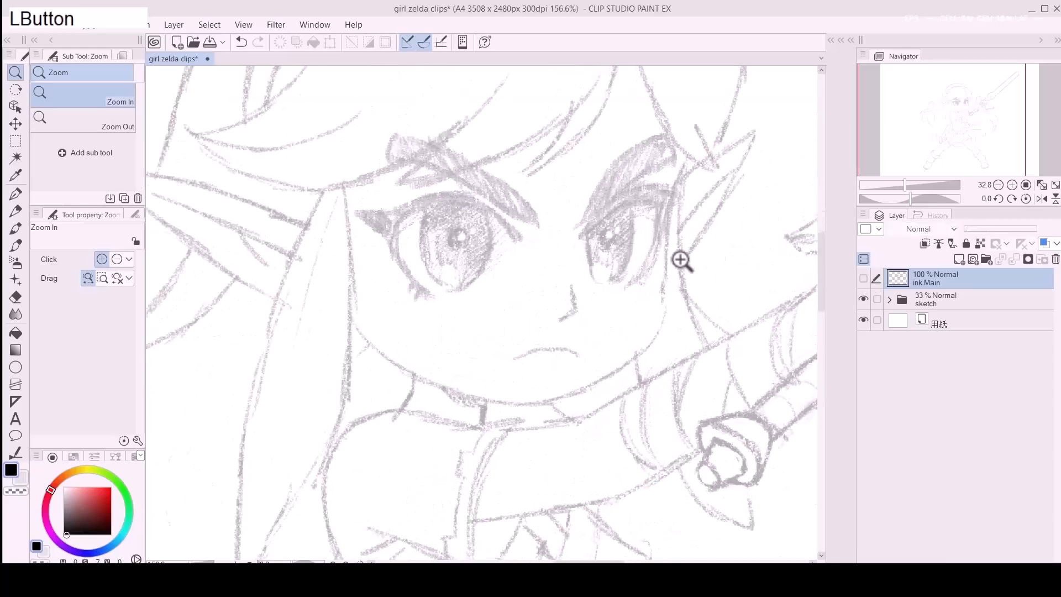
{"action": "left_click", "coordinate": [863, 278]}
Step: Erase small light areas in the hatching beside both pupils and in the left-hand iris's lower part, using eraser size 7
{"action": "key", "text": "e"}
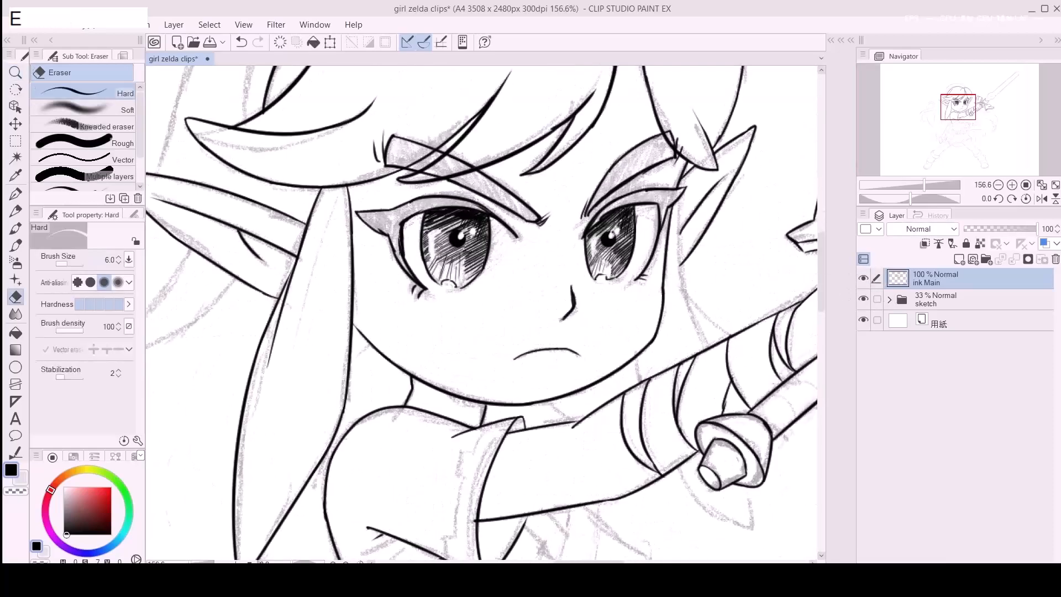
{"action": "left_click", "coordinate": [443, 237]}
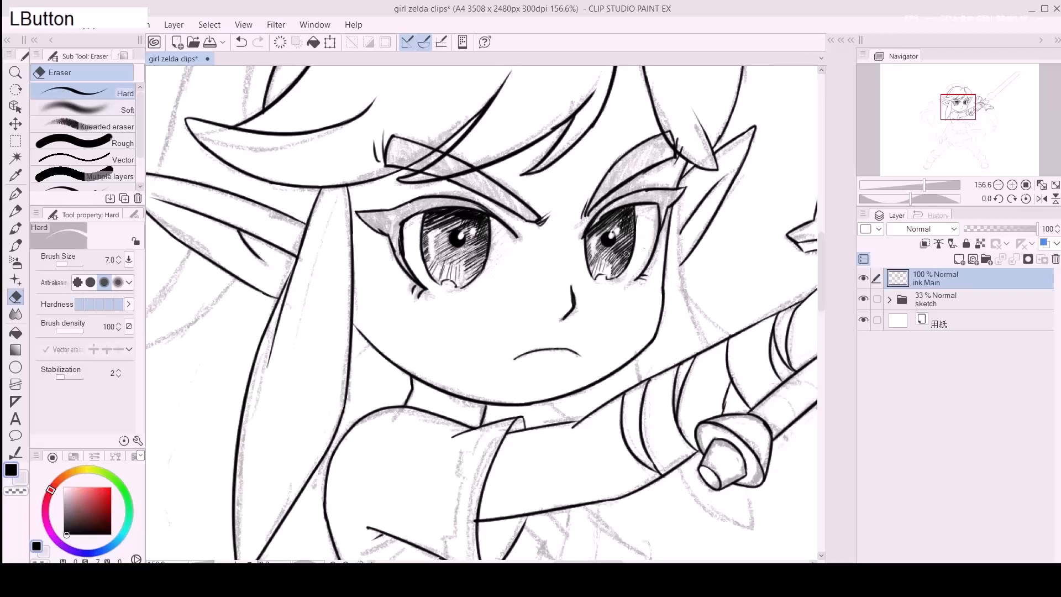
{"action": "left_click_drag", "start_coordinate": [602, 243], "coordinate": [598, 250]}
{"action": "left_click_drag", "start_coordinate": [442, 266], "coordinate": [445, 279]}
Step: Ink the inner edge of the hair strand from below the sword-side ear and its short continuation between chin and arm
{"action": "key", "text": "ctrl+space"}
{"action": "mouse_move", "coordinate": [536, 254]}
{"action": "left_mouse_down"}
{"action": "mouse_move", "coordinate": [498, 259]}
{"action": "mouse_move", "coordinate": [581, 254]}
{"action": "mouse_move", "coordinate": [562, 263]}
{"action": "left_mouse_up"}
{"action": "left_click_drag", "start_coordinate": [502, 222], "coordinate": [504, 349]}
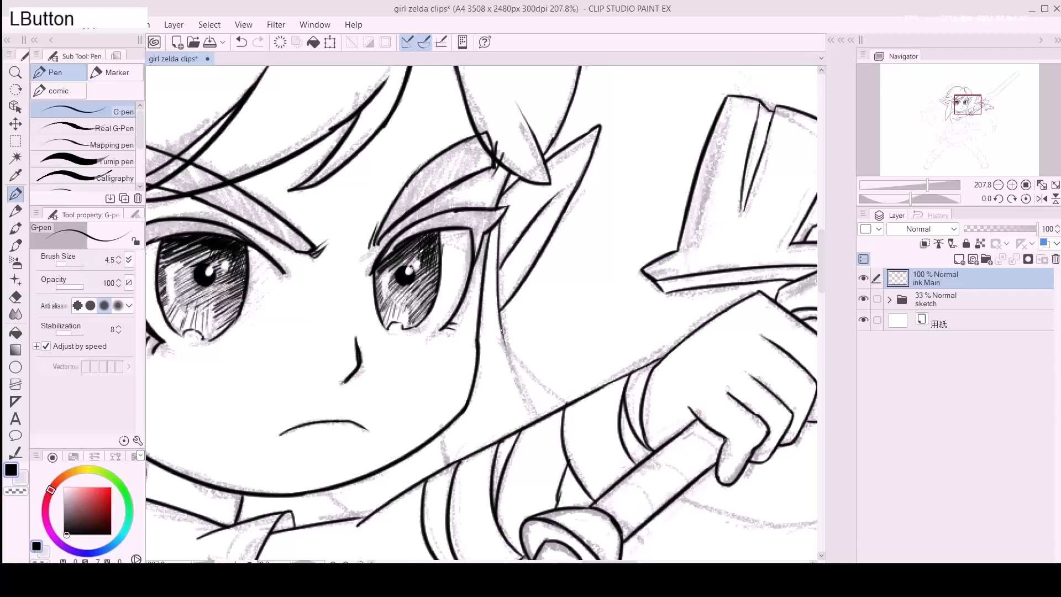
{"action": "key", "text": "d"}
{"action": "mouse_move", "coordinate": [500, 310]}
{"action": "left_mouse_down"}
{"action": "mouse_move", "coordinate": [507, 363]}
{"action": "mouse_move", "coordinate": [532, 421]}
{"action": "left_mouse_up"}
{"action": "key", "text": "ctrl+z"}
{"action": "key", "text": "ctrl+z"}
{"action": "left_click_drag", "start_coordinate": [440, 430], "coordinate": [440, 452]}
Step: Ink the outer edge of the hair strand as a curve from below the sword-side ear to the raised arm
{"action": "key", "text": "r"}
{"action": "mouse_move", "coordinate": [586, 266]}
{"action": "left_mouse_down"}
{"action": "mouse_move", "coordinate": [426, 239]}
{"action": "mouse_move", "coordinate": [460, 227]}
{"action": "left_mouse_up"}
{"action": "left_click_drag", "start_coordinate": [500, 297], "coordinate": [581, 244]}
{"action": "key", "text": "ctrl+z"}
{"action": "left_click_drag", "start_coordinate": [501, 298], "coordinate": [582, 243]}
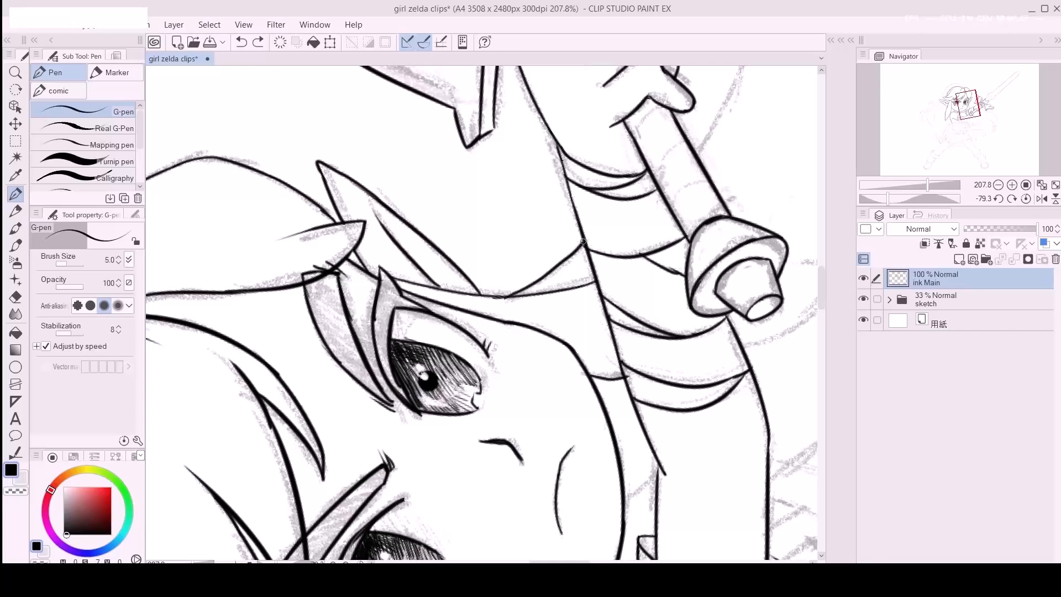
{"action": "key", "text": "ctrl+z"}
{"action": "left_click_drag", "start_coordinate": [503, 299], "coordinate": [578, 240]}
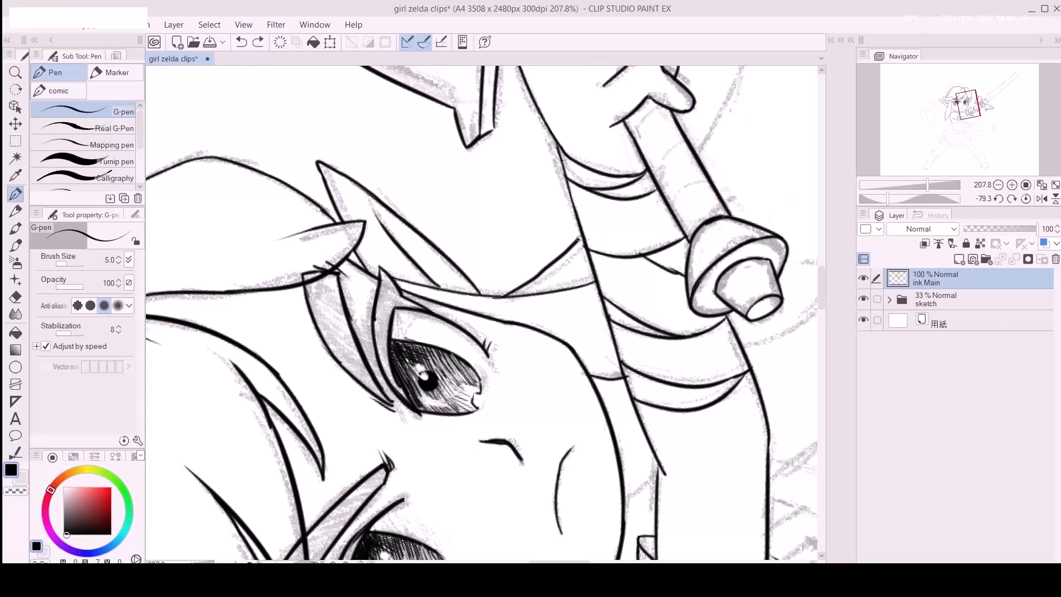
{"action": "key", "text": "ctrl+@"}
{"action": "key", "text": "space"}
{"action": "left_click_drag", "start_coordinate": [553, 413], "coordinate": [637, 328]}
{"action": "left_click_drag", "start_coordinate": [405, 406], "coordinate": [434, 439]}
{"action": "key", "text": "space"}
{"action": "key", "text": "ctrl+z"}
Step: Ink the upper contour of the blade base in straight segments from the collar's upper point to the blade edge, using pen size 4
{"action": "key", "text": "space"}
{"action": "left_click_drag", "start_coordinate": [639, 378], "coordinate": [387, 378]}
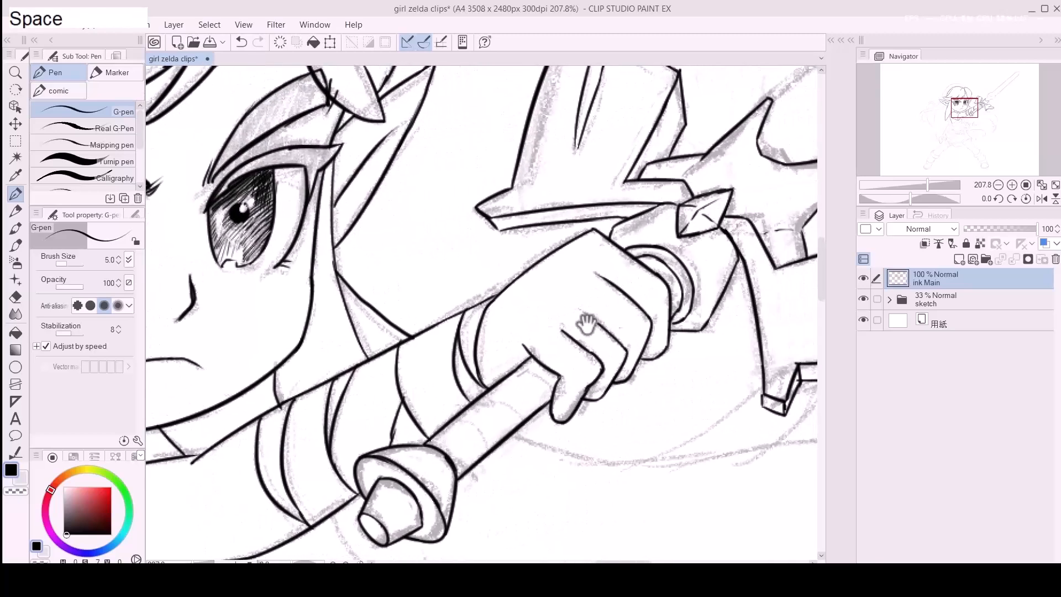
{"action": "left_click_drag", "start_coordinate": [608, 310], "coordinate": [342, 437]}
{"action": "key", "text": "z"}
{"action": "key", "text": "space"}
{"action": "left_click_drag", "start_coordinate": [587, 327], "coordinate": [580, 354]}
{"action": "key", "text": "space"}
{"action": "left_click_drag", "start_coordinate": [625, 276], "coordinate": [516, 354]}
{"action": "key", "text": "p"}
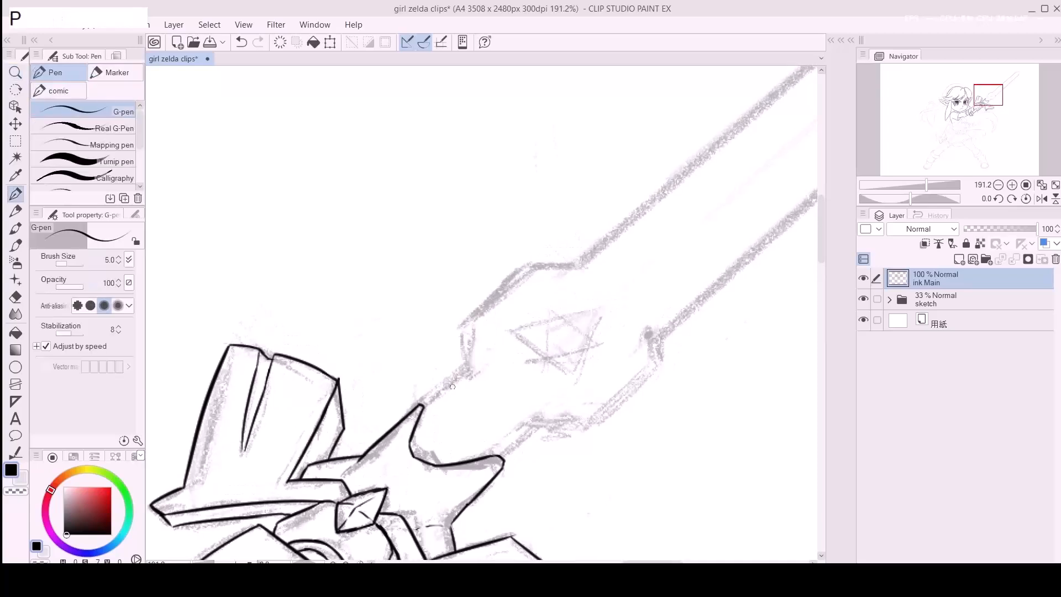
{"action": "left_click", "coordinate": [425, 406]}
{"action": "left_click", "coordinate": [467, 369], "text": "shift"}
{"action": "key", "text": "ctrl+z"}
{"action": "key", "text": "a"}
{"action": "left_click", "coordinate": [421, 408]}
{"action": "left_click", "coordinate": [468, 369], "text": "shift"}
{"action": "left_click", "coordinate": [463, 336], "text": "shift"}
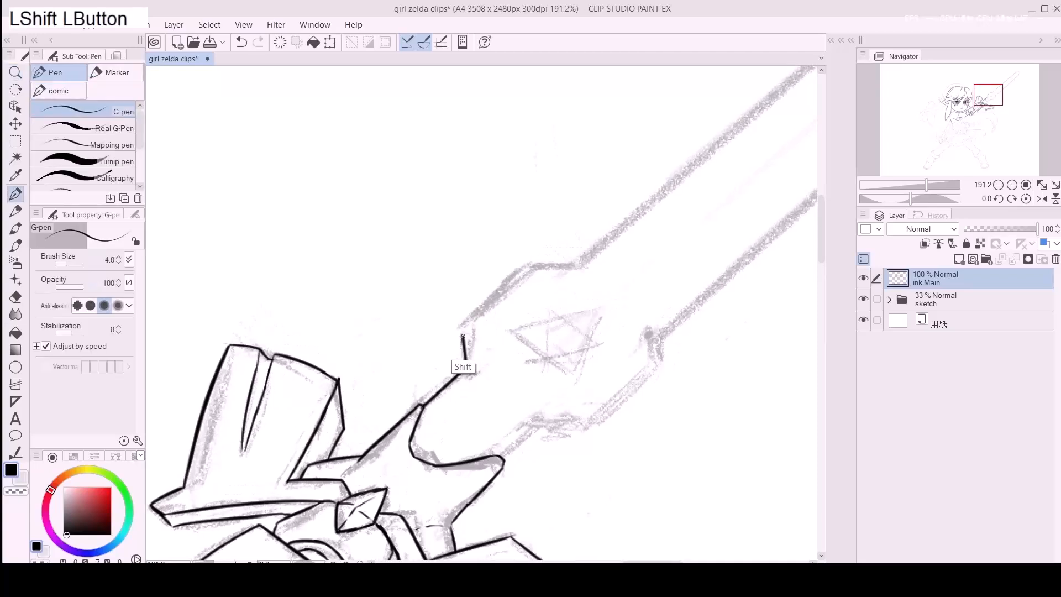
{"action": "left_click", "coordinate": [529, 268], "text": "shift"}
{"action": "left_click", "coordinate": [579, 263], "text": "shift"}
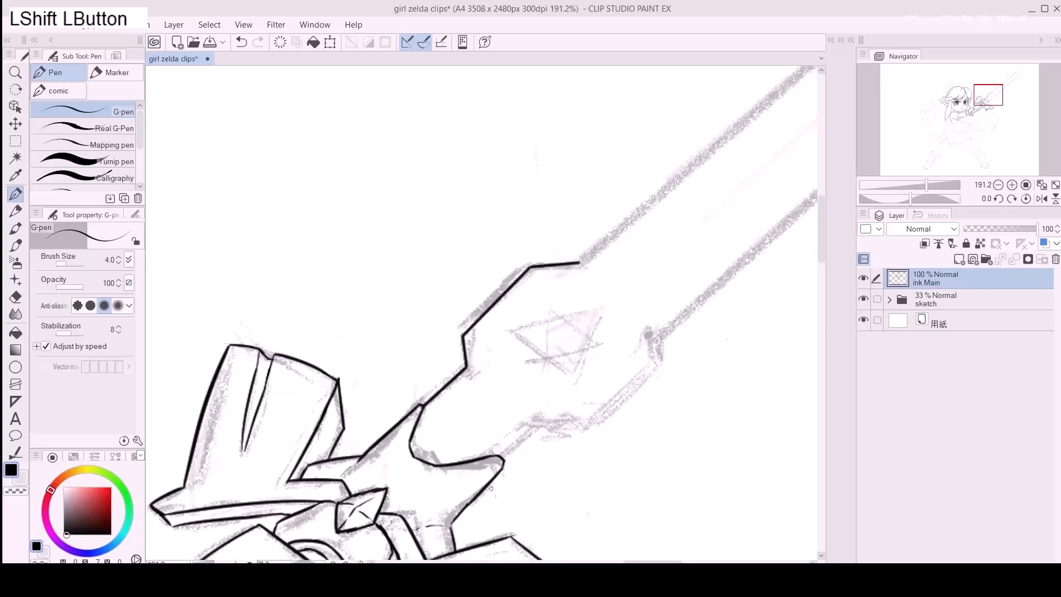
Step: Ink the lower contour of the blade base in straight segments from the collar's lower point to the blade's shoulder
{"action": "left_click", "coordinate": [488, 455]}
{"action": "left_click", "coordinate": [532, 418], "text": "shift"}
{"action": "left_click", "coordinate": [586, 420], "text": "shift"}
{"action": "left_click", "coordinate": [653, 370], "text": "shift"}
{"action": "left_click", "coordinate": [654, 326], "text": "shift"}
Step: Ink the blade's lower edge as one straight line from the shoulder to the corner where the tip begins
{"action": "key", "text": "space"}
{"action": "mouse_move", "coordinate": [691, 289]}
{"action": "left_mouse_down"}
{"action": "mouse_move", "coordinate": [587, 319]}
{"action": "mouse_move", "coordinate": [409, 524]}
{"action": "left_mouse_up"}
{"action": "left_click", "coordinate": [660, 256], "text": "shift"}
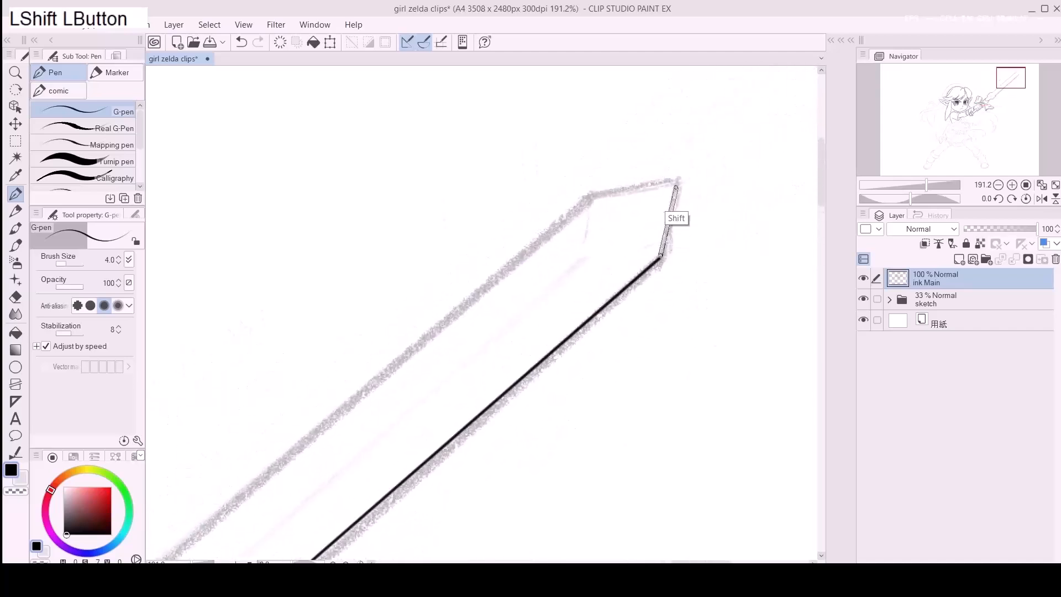
Step: Ink the blade's pointed tip in two straight segments and close its upper edge with one straight line back to the blade base
{"action": "left_click", "coordinate": [678, 178], "text": "shift"}
{"action": "left_click", "coordinate": [587, 191], "text": "shift"}
{"action": "key", "text": "space"}
{"action": "left_click_drag", "start_coordinate": [441, 334], "coordinate": [667, 173]}
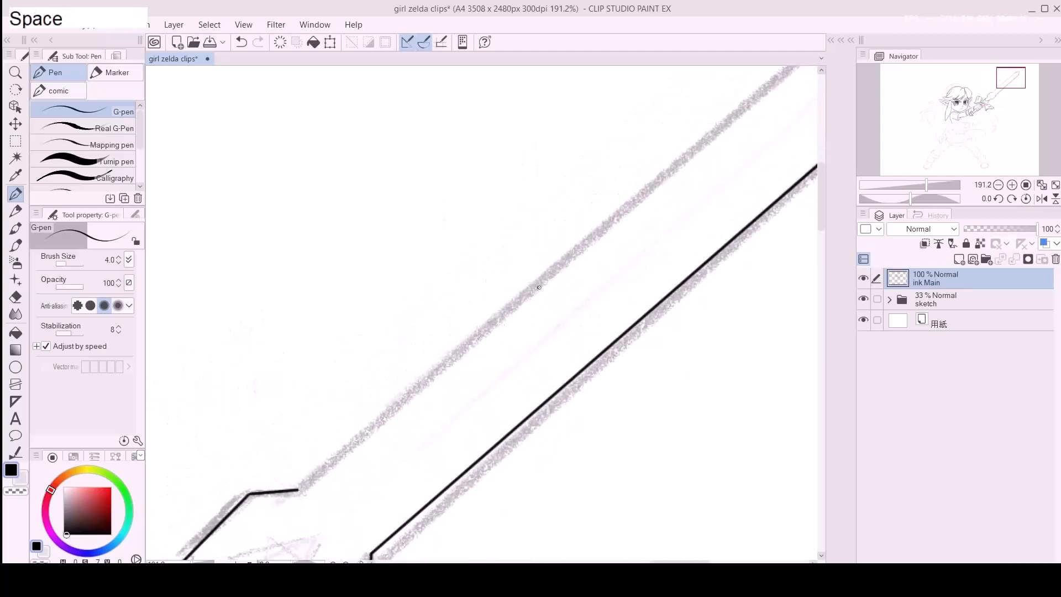
{"action": "left_click", "coordinate": [298, 489], "text": "shift"}
Step: Ink a second parallel contour just outside the lower side of the blade base, from the collar to the blade's shoulder
{"action": "key", "text": "space"}
{"action": "left_click_drag", "start_coordinate": [341, 399], "coordinate": [382, 265]}
{"action": "left_click_drag", "start_coordinate": [367, 433], "coordinate": [470, 310]}
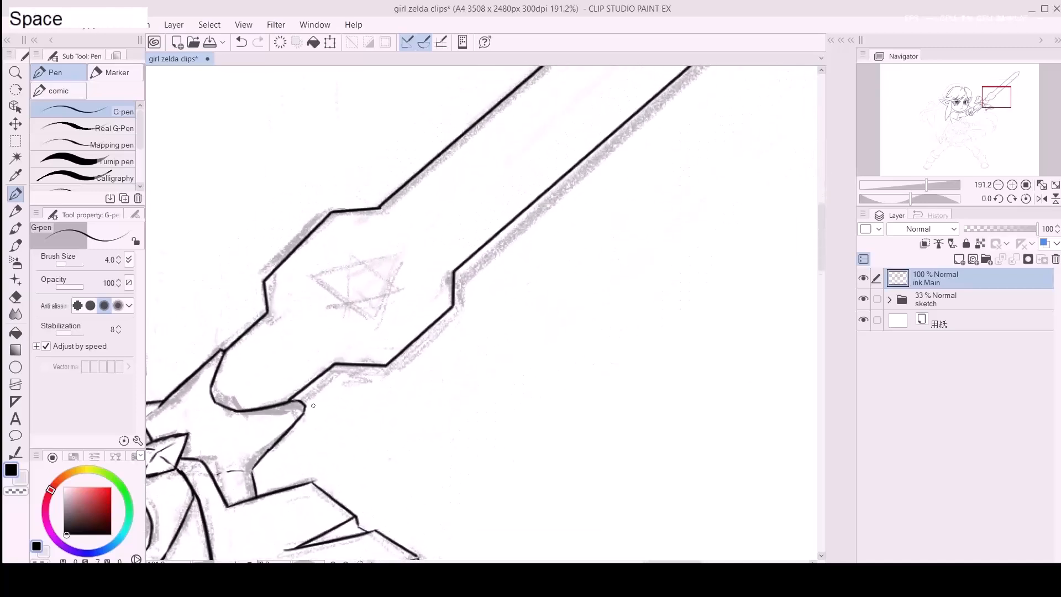
{"action": "left_click_drag", "start_coordinate": [302, 404], "coordinate": [336, 369]}
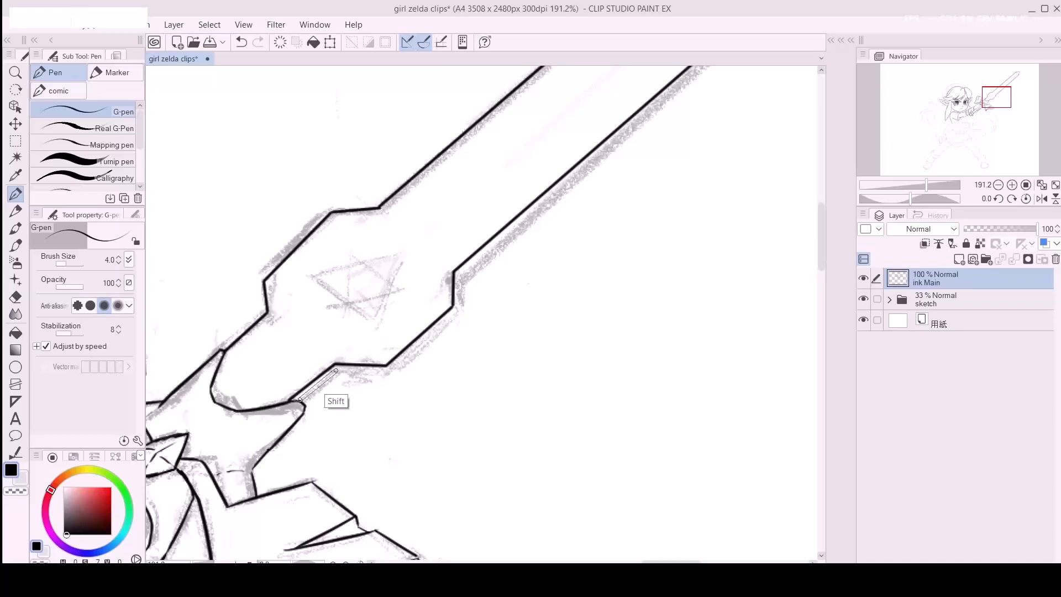
{"action": "left_click", "coordinate": [387, 372], "text": "shift"}
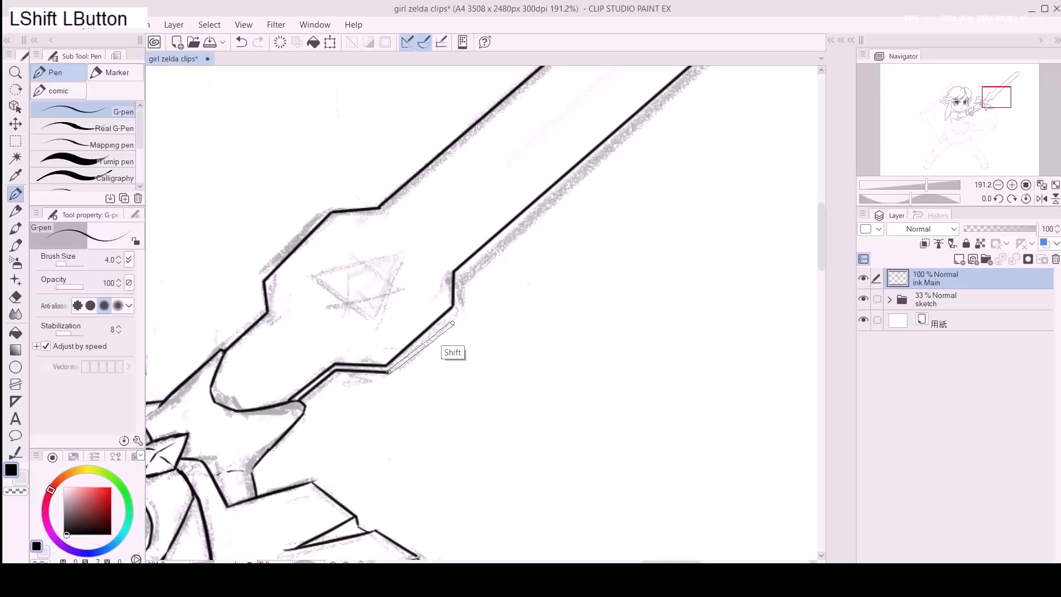
{"action": "left_click", "coordinate": [453, 307], "text": "shift"}
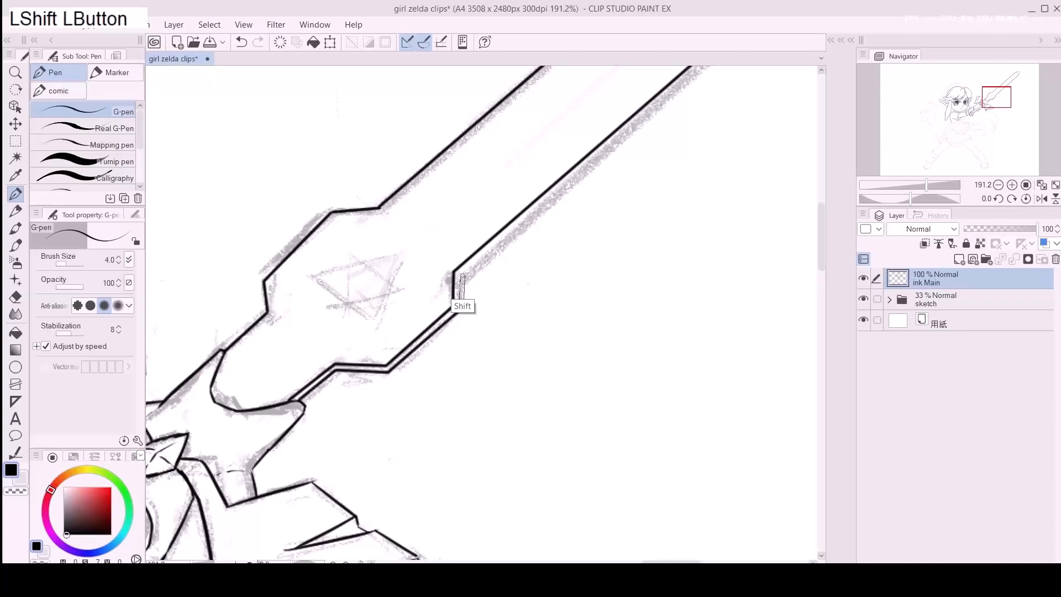
{"action": "left_click", "coordinate": [459, 273], "text": "shift"}
Step: Continue the parallel line along the blade's lower edge up to the tip and join it to the corner there
{"action": "left_click_drag", "start_coordinate": [434, 342], "coordinate": [260, 544]}
{"action": "left_click_drag", "start_coordinate": [690, 127], "coordinate": [398, 348]}
{"action": "left_click_drag", "start_coordinate": [453, 294], "coordinate": [399, 327]}
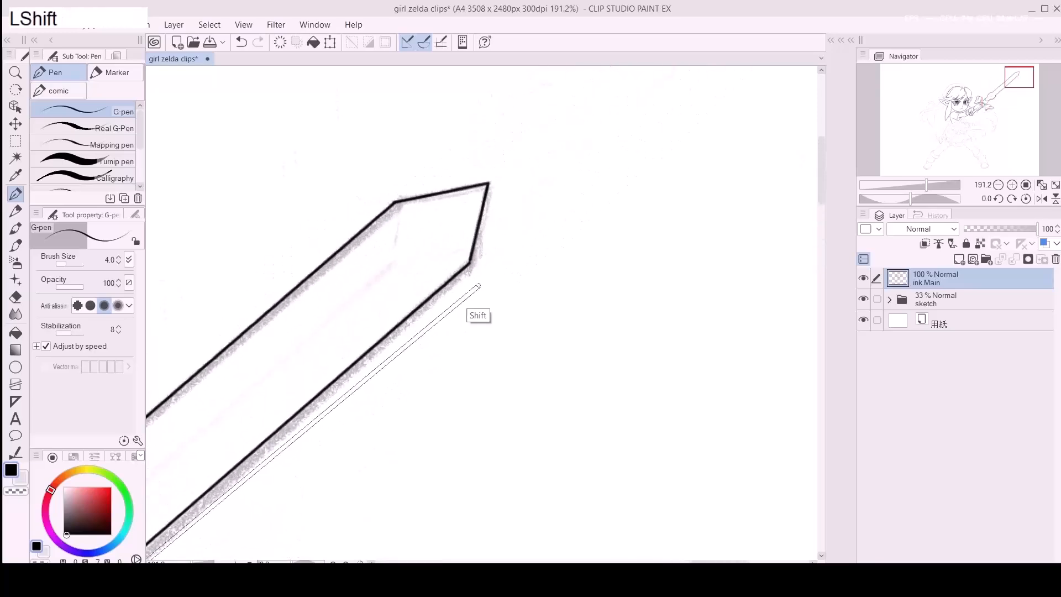
{"action": "left_click", "coordinate": [467, 275], "text": "shift"}
{"action": "left_click", "coordinate": [469, 262], "text": "shift"}
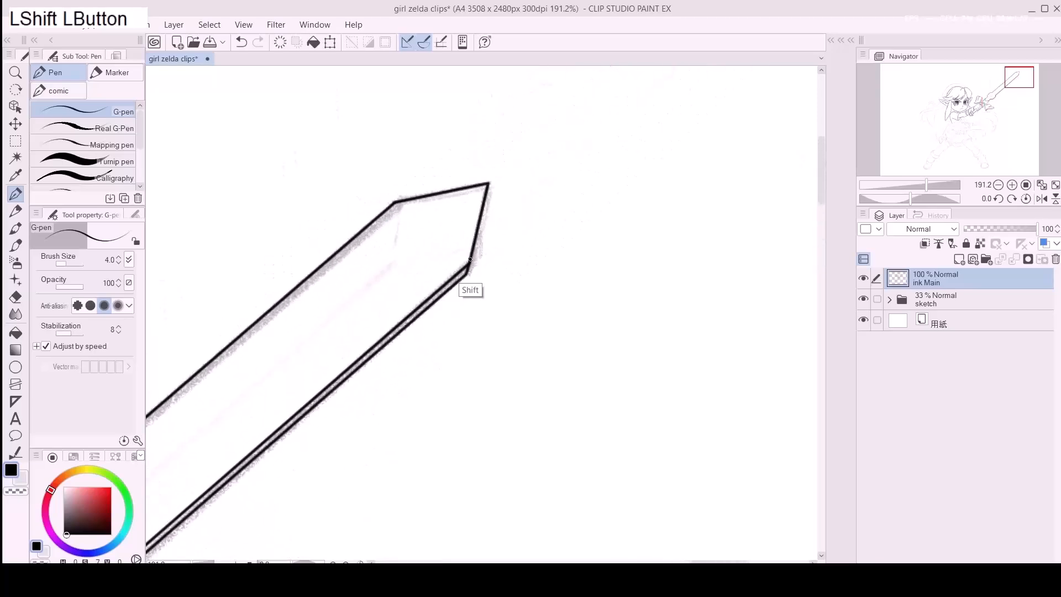
Step: Ink the star-like outer outline of the triangle emblem on the blade base in straight segments, using pen size 3.5
{"action": "key", "text": "ctrl+space"}
{"action": "mouse_move", "coordinate": [495, 311]}
{"action": "left_mouse_down"}
{"action": "mouse_move", "coordinate": [473, 350]}
{"action": "mouse_move", "coordinate": [545, 302]}
{"action": "left_mouse_up"}
{"action": "left_click_drag", "start_coordinate": [384, 388], "coordinate": [488, 324]}
{"action": "key", "text": "r"}
{"action": "left_click_drag", "start_coordinate": [383, 312], "coordinate": [462, 374]}
{"action": "key", "text": "z"}
{"action": "key", "text": "p"}
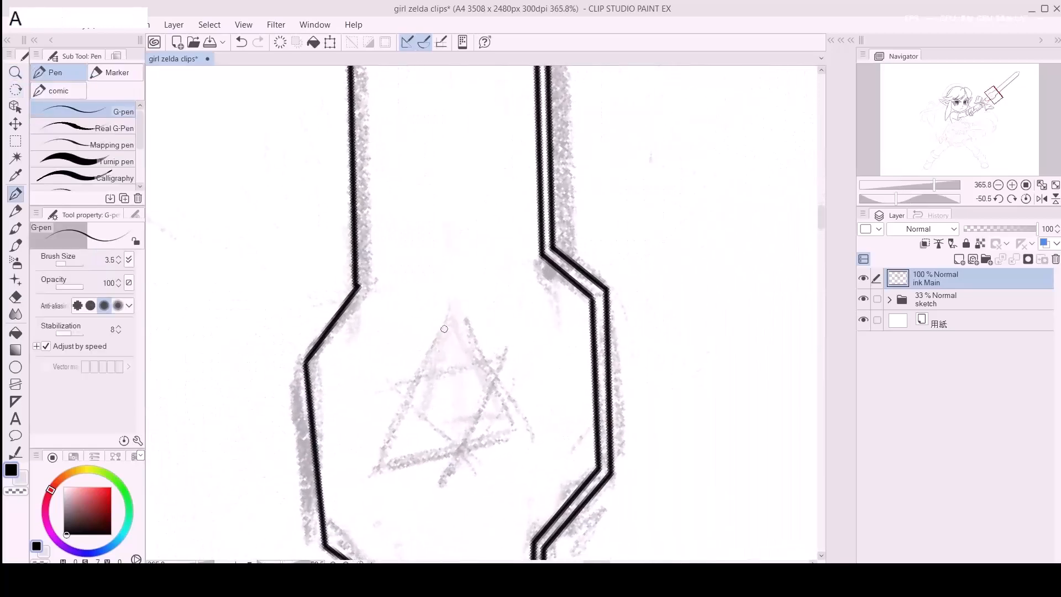
{"action": "left_click", "coordinate": [448, 313]}
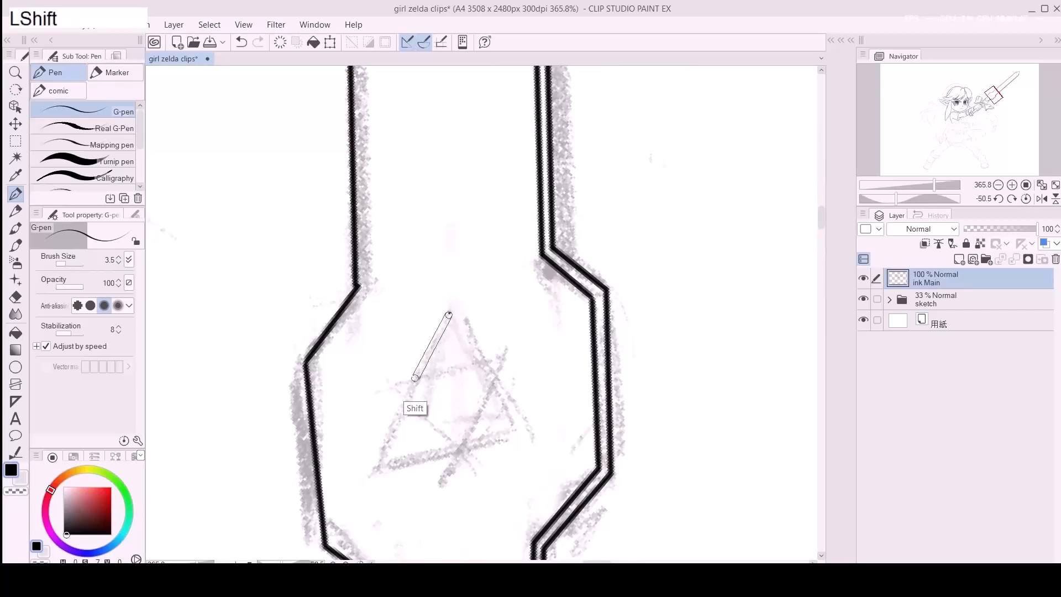
{"action": "left_click", "coordinate": [417, 376], "text": "shift"}
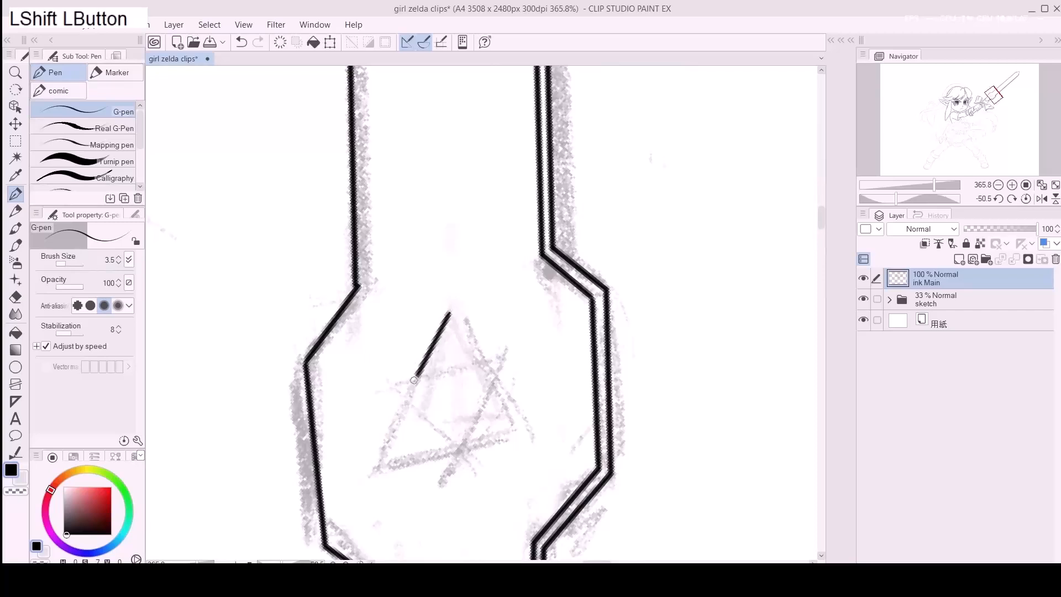
{"action": "left_click_drag", "start_coordinate": [390, 382], "coordinate": [403, 398]}
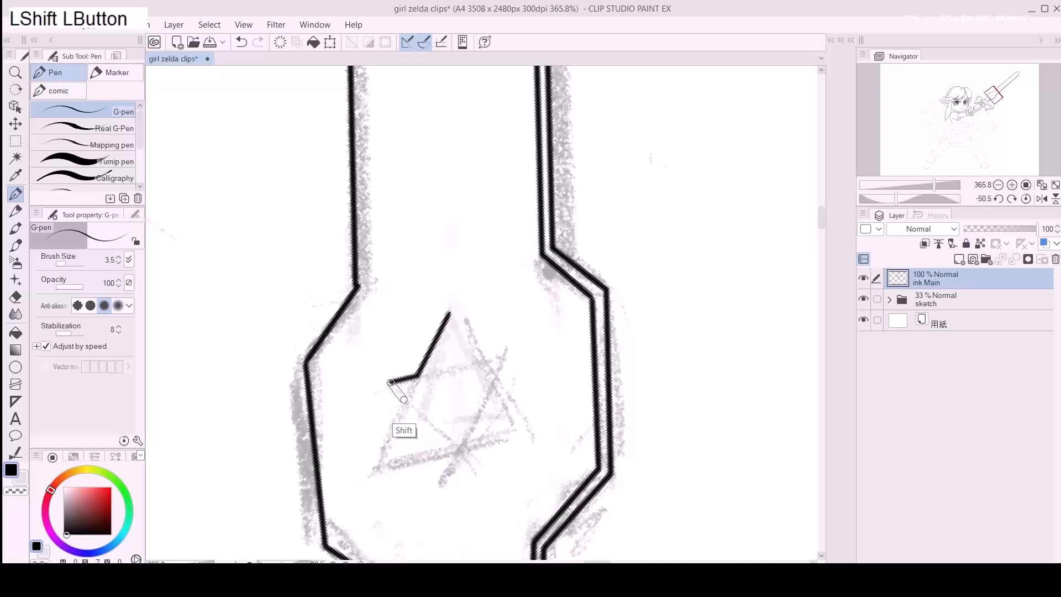
{"action": "left_click", "coordinate": [370, 480], "text": "shift"}
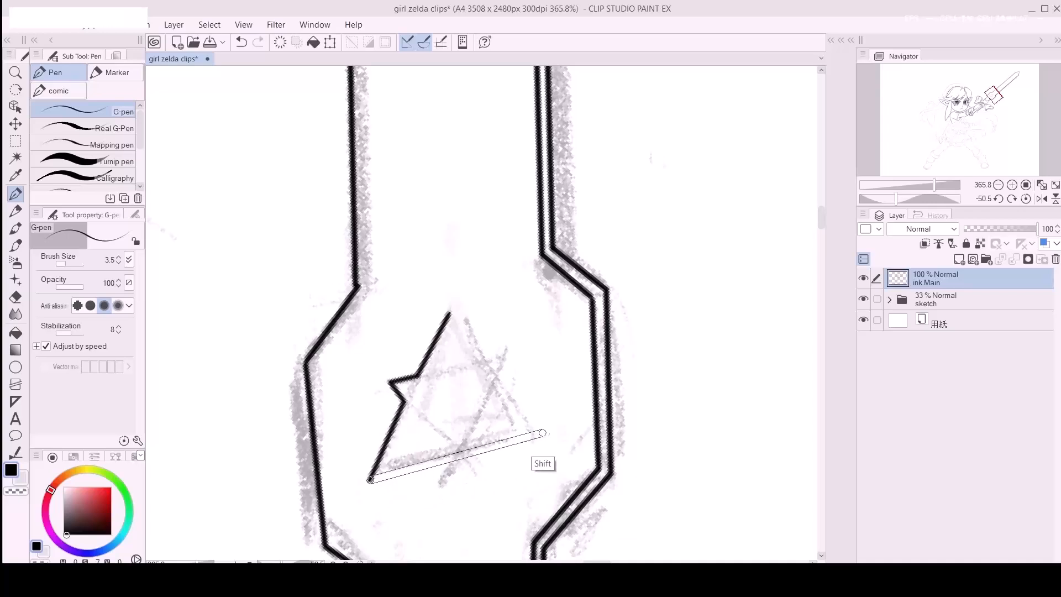
{"action": "left_click", "coordinate": [537, 439], "text": "shift"}
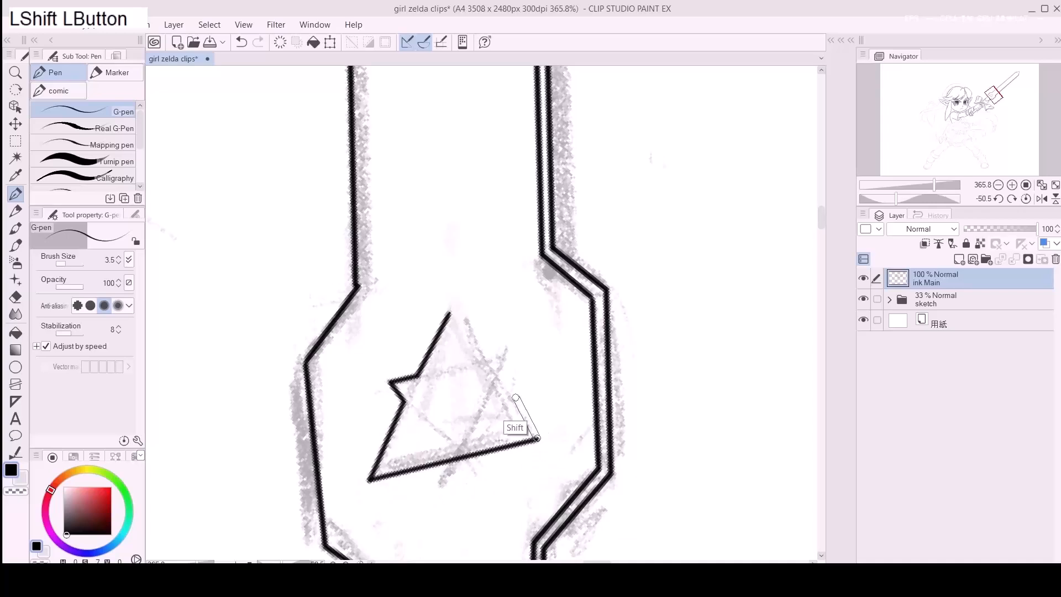
{"action": "left_click", "coordinate": [496, 385], "text": "shift"}
{"action": "left_click", "coordinate": [512, 354], "text": "shift"}
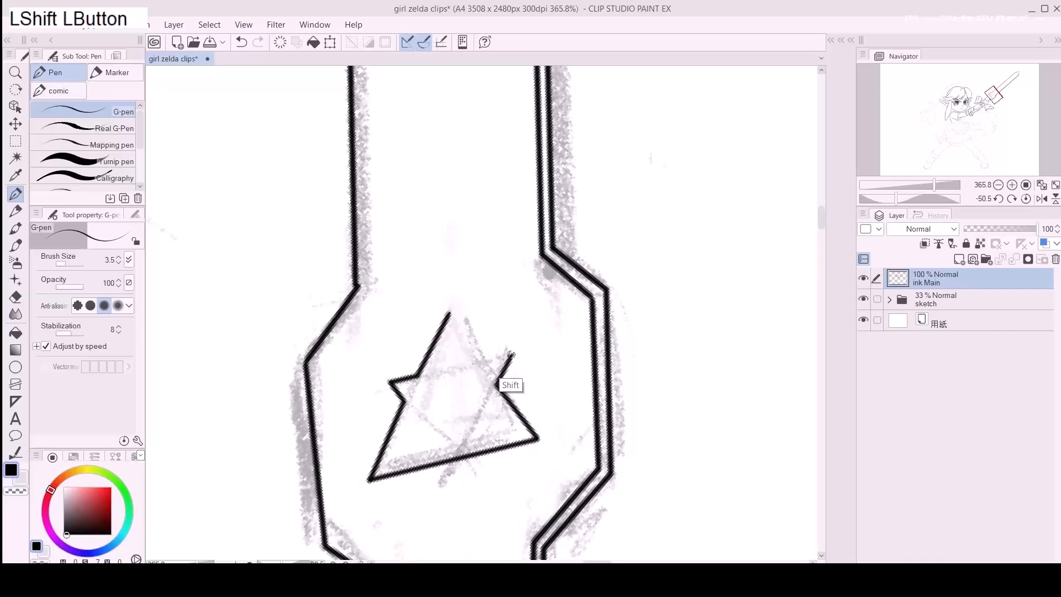
{"action": "left_click", "coordinate": [482, 362], "text": "shift"}
{"action": "left_click", "coordinate": [451, 313], "text": "shift"}
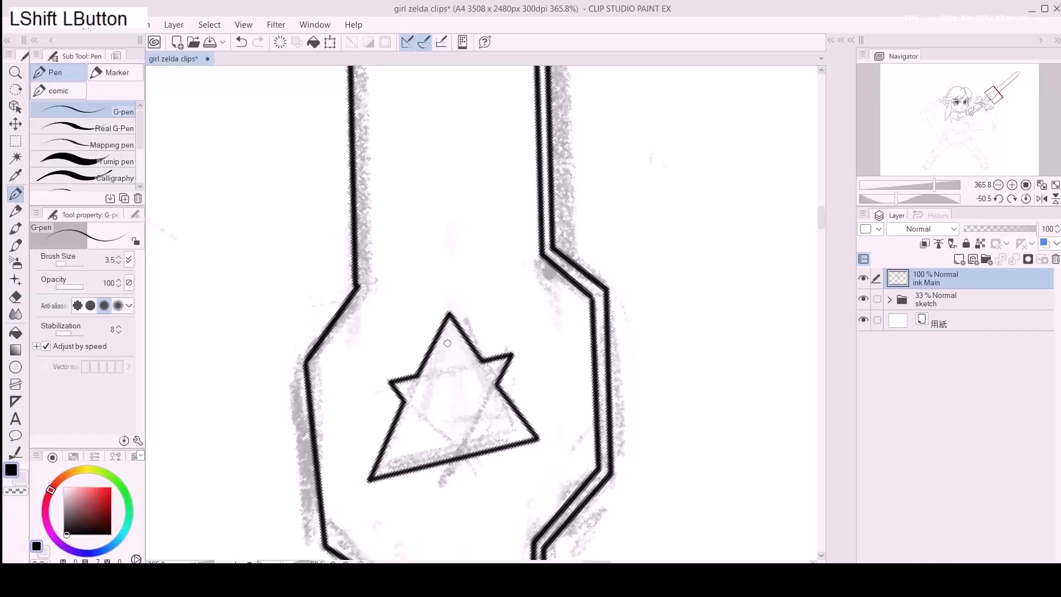
Step: Ink a small inner triangle inside the emblem's upper point with three straight segments
{"action": "left_click", "coordinate": [426, 375], "text": "shift"}
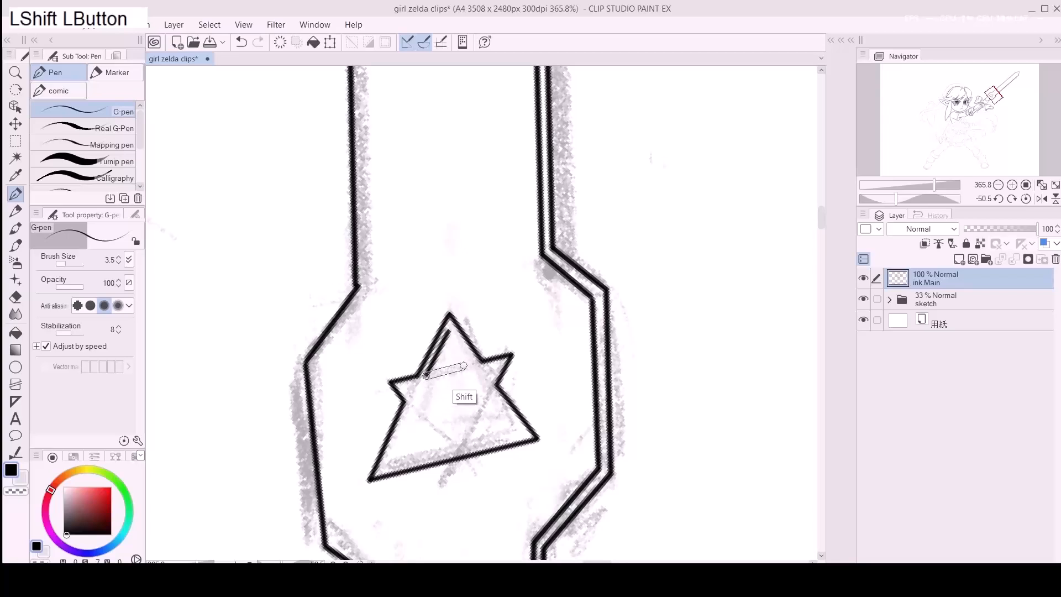
{"action": "left_click", "coordinate": [471, 365], "text": "shift"}
{"action": "left_click", "coordinate": [449, 330], "text": "shift"}
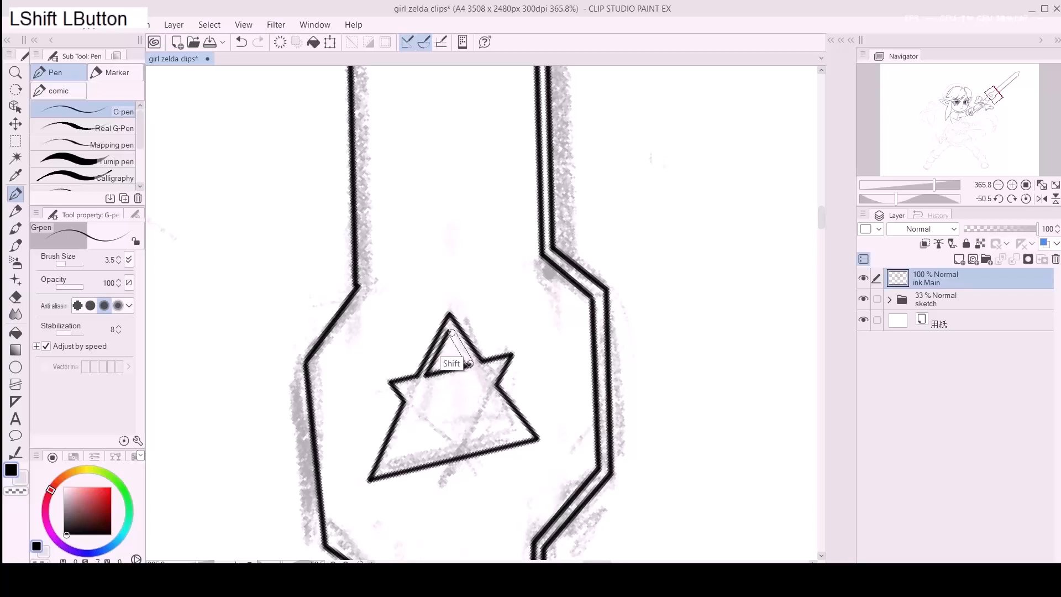
Step: Ink the downward-pointing central shape of the emblem in straight segments, leaving a narrow gap below the upper triangle
{"action": "left_click", "coordinate": [420, 389], "text": "shift"}
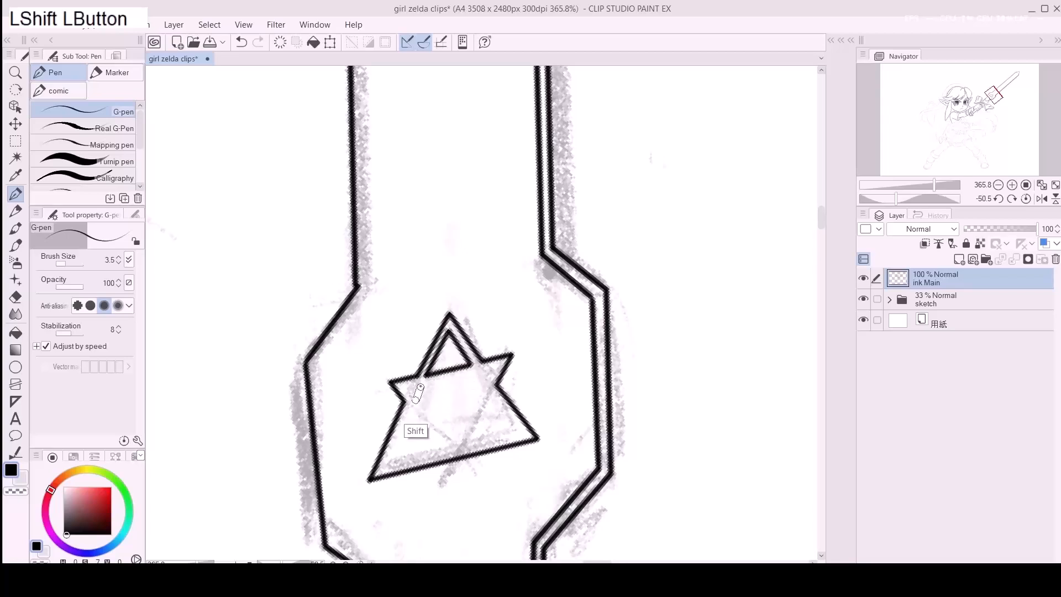
{"action": "left_click", "coordinate": [458, 443], "text": "shift"}
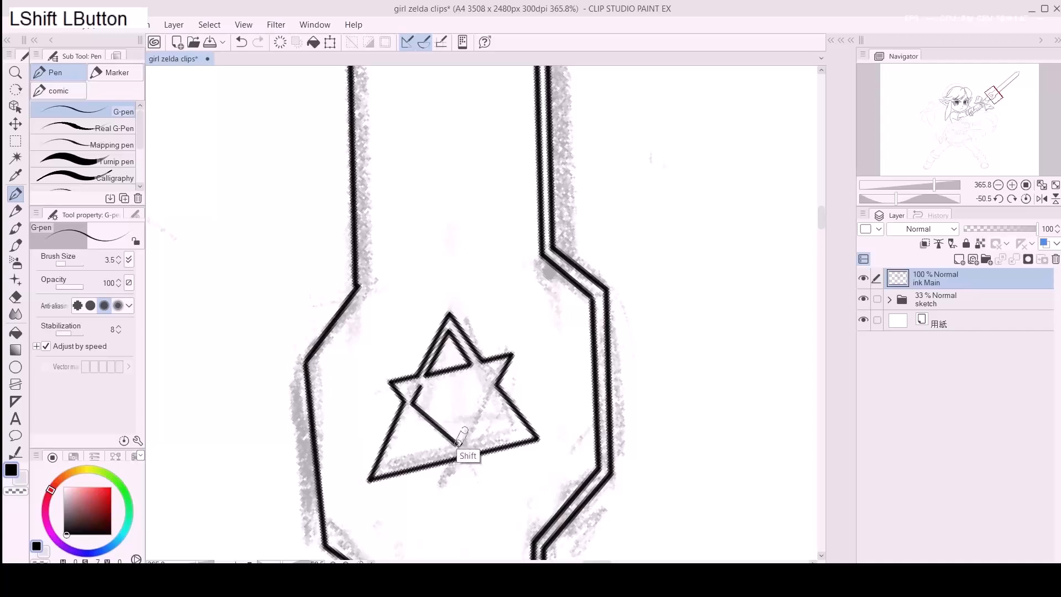
{"action": "left_click", "coordinate": [486, 388], "text": "shift"}
{"action": "left_click", "coordinate": [474, 372], "text": "shift"}
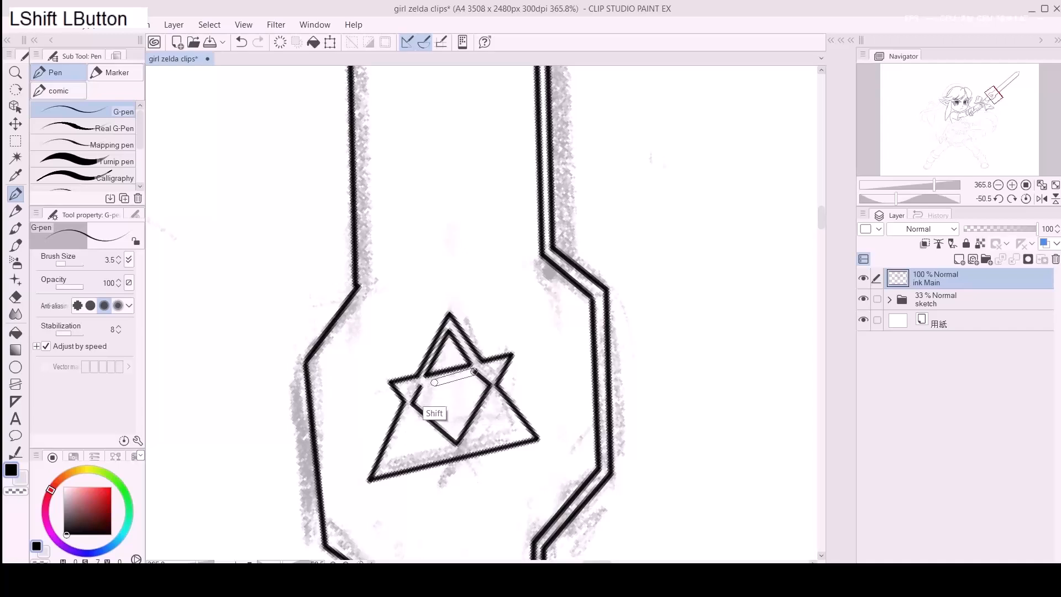
{"action": "left_click", "coordinate": [426, 383], "text": "shift"}
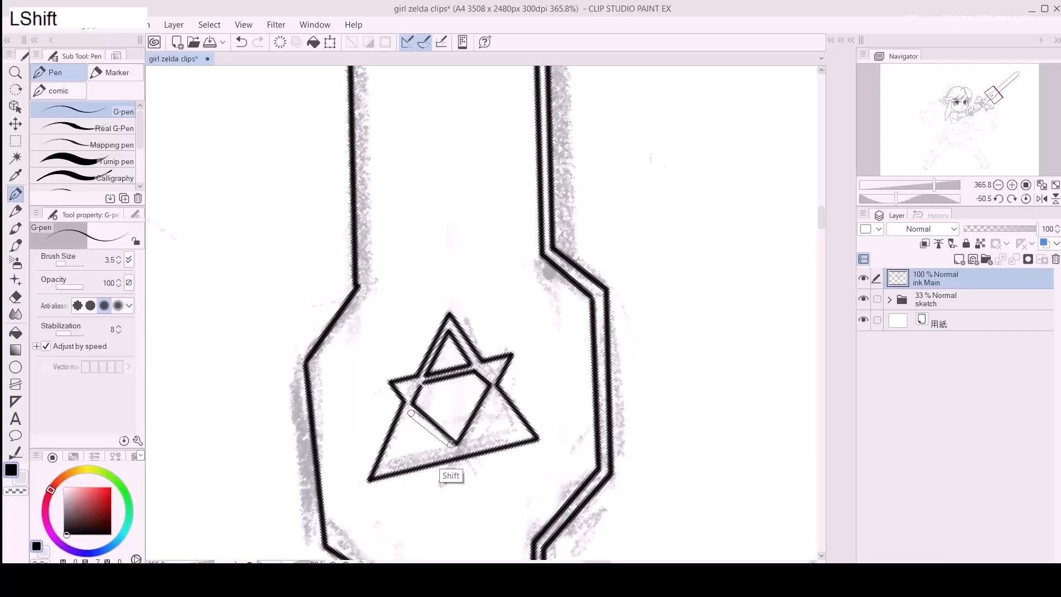
Step: Ink the two lower inner triangles of the emblem in straight segments, one on each side of the central shape
{"action": "left_click", "coordinate": [452, 448], "text": "shift"}
{"action": "left_click", "coordinate": [387, 465], "text": "shift"}
{"action": "left_click", "coordinate": [410, 415], "text": "shift"}
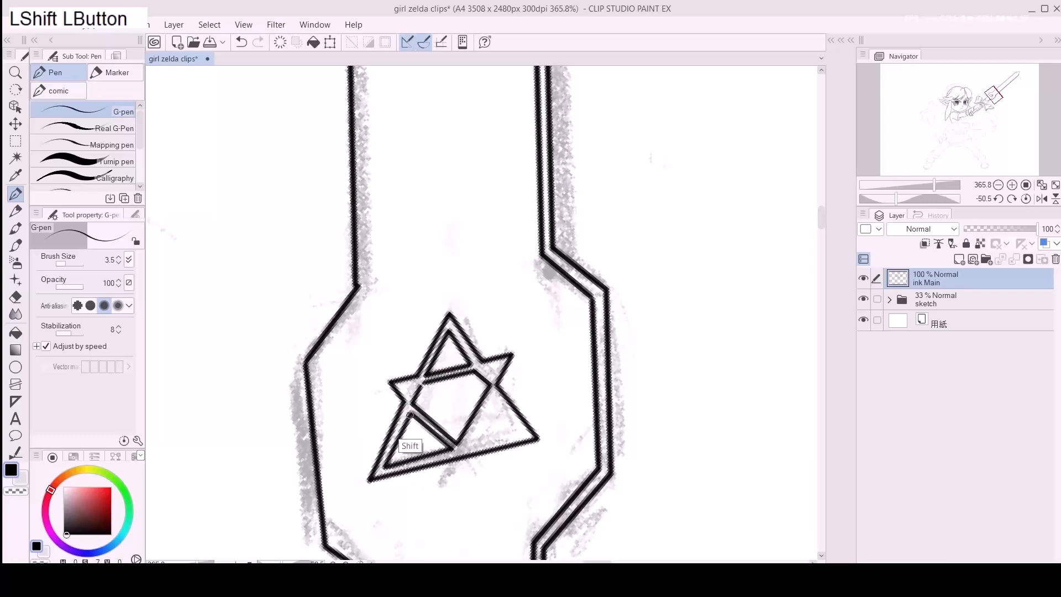
{"action": "left_click", "coordinate": [494, 394], "text": "shift"}
{"action": "left_click", "coordinate": [523, 433], "text": "shift"}
{"action": "left_click", "coordinate": [471, 445], "text": "shift"}
Step: Ink the pointed flap hanging from the forearm behind the sword pommel, using pen size 5
{"action": "left_click", "coordinate": [360, 562]}
{"action": "key", "text": "slash"}
{"action": "mouse_move", "coordinate": [636, 392]}
{"action": "left_mouse_down"}
{"action": "mouse_move", "coordinate": [598, 402]}
{"action": "mouse_move", "coordinate": [585, 282]}
{"action": "mouse_move", "coordinate": [678, 268]}
{"action": "mouse_move", "coordinate": [664, 241]}
{"action": "left_mouse_up"}
{"action": "left_click_drag", "start_coordinate": [453, 336], "coordinate": [478, 332]}
{"action": "left_click_drag", "start_coordinate": [585, 363], "coordinate": [497, 338]}
{"action": "left_click_drag", "start_coordinate": [497, 338], "coordinate": [509, 341]}
{"action": "key", "text": "d"}
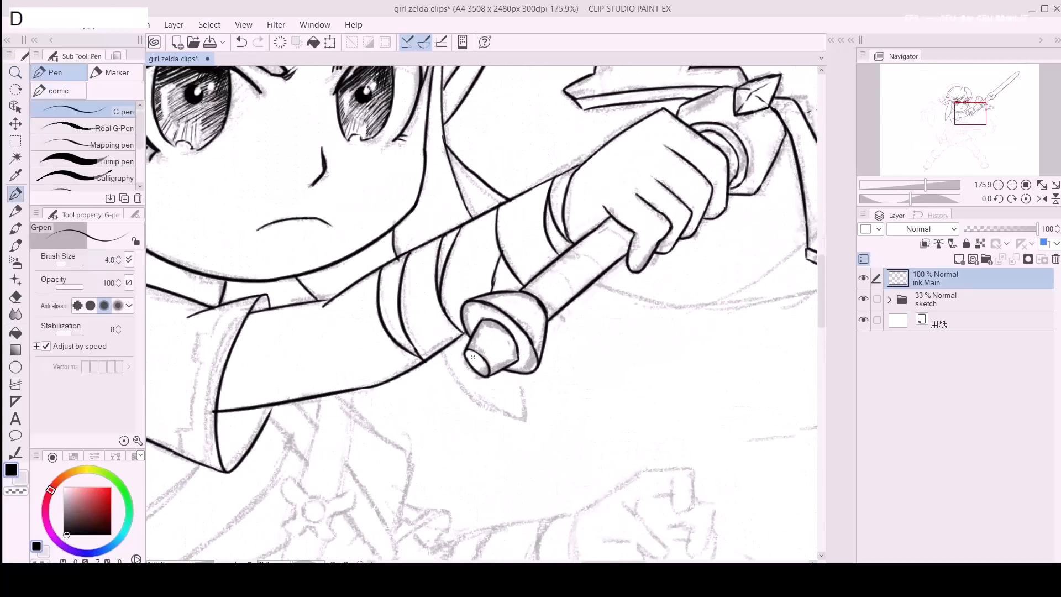
{"action": "left_click_drag", "start_coordinate": [443, 353], "coordinate": [513, 422]}
{"action": "key", "text": "ctrl+z"}
{"action": "key", "text": "d"}
{"action": "left_click_drag", "start_coordinate": [439, 353], "coordinate": [510, 423]}
{"action": "key", "text": "ctrl+z"}
{"action": "mouse_move", "coordinate": [440, 351]}
{"action": "left_mouse_down"}
{"action": "mouse_move", "coordinate": [519, 417]}
{"action": "mouse_move", "coordinate": [518, 376]}
{"action": "left_mouse_up"}
{"action": "key", "text": "ctrl+z"}
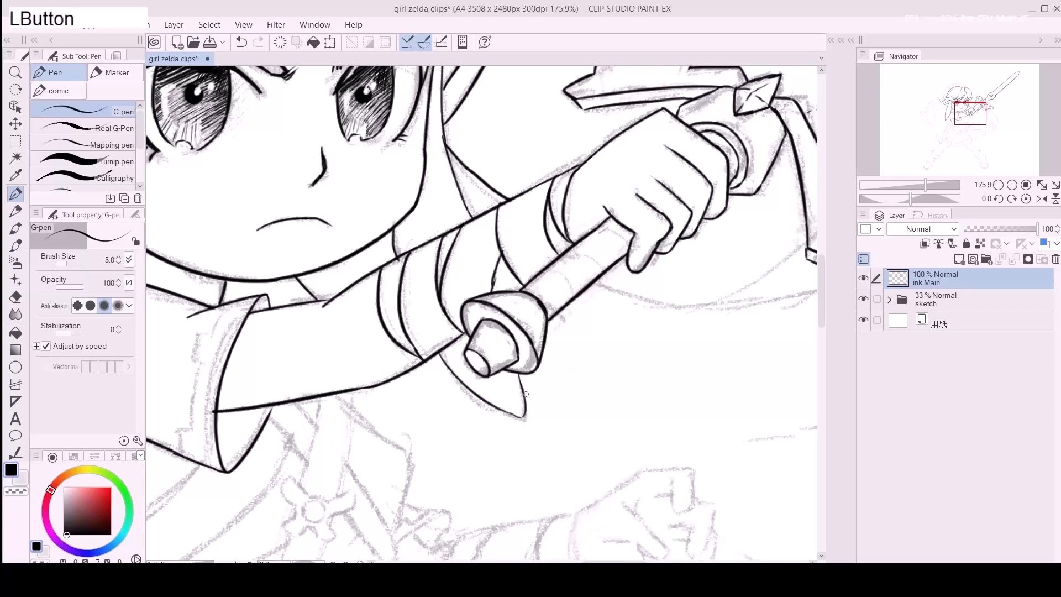
Step: Ink the stepped decorative trim line running alongside the cuff of the raised arm's sleeve
{"action": "left_click_drag", "start_coordinate": [422, 443], "coordinate": [550, 339]}
{"action": "left_click_drag", "start_coordinate": [454, 325], "coordinate": [495, 370]}
{"action": "key", "text": "ctrl+z"}
{"action": "mouse_move", "coordinate": [462, 254]}
{"action": "left_mouse_down"}
{"action": "mouse_move", "coordinate": [420, 301]}
{"action": "mouse_move", "coordinate": [423, 383]}
{"action": "mouse_move", "coordinate": [423, 330]}
{"action": "left_mouse_up"}
{"action": "key", "text": "ctrl+z"}
{"action": "key", "text": "ctrl+z"}
{"action": "key", "text": "ctrl+z"}
{"action": "mouse_move", "coordinate": [409, 380]}
{"action": "left_mouse_down"}
{"action": "mouse_move", "coordinate": [405, 378]}
{"action": "mouse_move", "coordinate": [407, 406]}
{"action": "mouse_move", "coordinate": [406, 378]}
{"action": "mouse_move", "coordinate": [407, 400]}
{"action": "mouse_move", "coordinate": [418, 374]}
{"action": "left_mouse_up"}
{"action": "key", "text": "ctrl+z"}
{"action": "key", "text": "ctrl+z"}
{"action": "key", "text": "ctrl+z"}
{"action": "mouse_move", "coordinate": [348, 376]}
{"action": "left_mouse_down"}
{"action": "mouse_move", "coordinate": [324, 383]}
{"action": "mouse_move", "coordinate": [339, 406]}
{"action": "mouse_move", "coordinate": [357, 397]}
{"action": "mouse_move", "coordinate": [336, 409]}
{"action": "mouse_move", "coordinate": [308, 400]}
{"action": "mouse_move", "coordinate": [327, 389]}
{"action": "left_mouse_up"}
{"action": "key", "text": "ctrl+z"}
{"action": "key", "text": "ctrl+z"}
{"action": "key", "text": "ctrl+z"}
Step: Ink the sleeve's lower edge as a gentle curve from its pointed lower corner up to the cuff, using pen size 7
{"action": "key", "text": "space"}
{"action": "left_click_drag", "start_coordinate": [462, 434], "coordinate": [495, 333]}
{"action": "key", "text": "bracketright"}
{"action": "key", "text": "bracketright"}
{"action": "left_click_drag", "start_coordinate": [348, 398], "coordinate": [443, 332]}
{"action": "key", "text": "ctrl+z"}
{"action": "left_click_drag", "start_coordinate": [347, 399], "coordinate": [442, 327]}
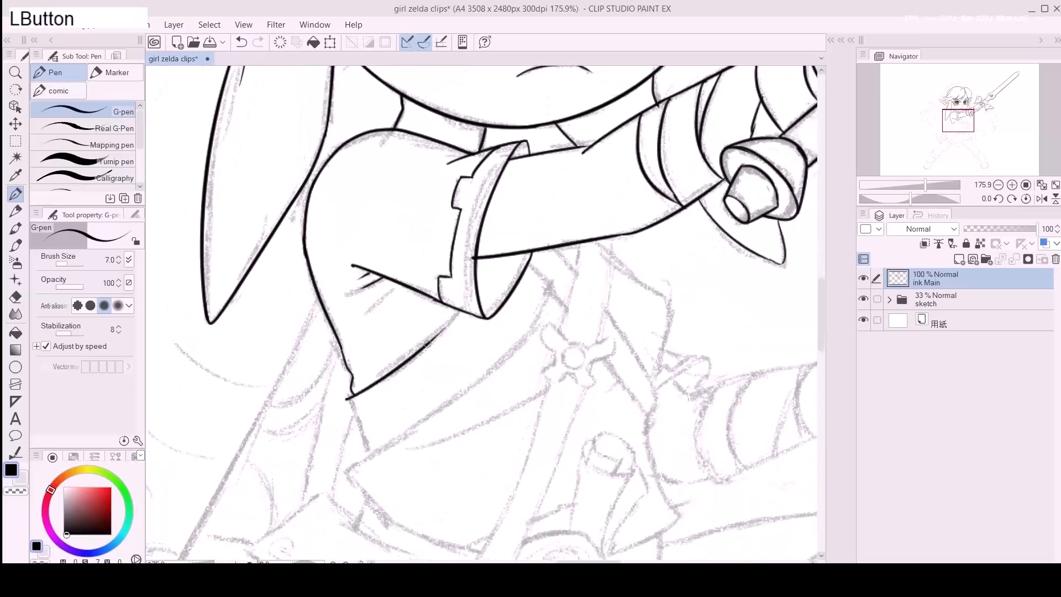
{"action": "left_click_drag", "start_coordinate": [348, 398], "coordinate": [367, 453]}
{"action": "key", "text": "ctrl+z"}
{"action": "left_click_drag", "start_coordinate": [348, 399], "coordinate": [366, 453]}
{"action": "key", "text": "ctrl+z"}
{"action": "left_click_drag", "start_coordinate": [348, 399], "coordinate": [366, 454]}
{"action": "key", "text": "ctrl+z"}
{"action": "left_click_drag", "start_coordinate": [347, 399], "coordinate": [363, 456]}
{"action": "key", "text": "ctrl+z"}
{"action": "key", "text": "ctrl+z"}
{"action": "mouse_move", "coordinate": [347, 399]}
{"action": "left_mouse_down"}
{"action": "mouse_move", "coordinate": [365, 454]}
{"action": "mouse_move", "coordinate": [450, 360]}
{"action": "mouse_move", "coordinate": [386, 367]}
{"action": "mouse_move", "coordinate": [486, 299]}
{"action": "left_mouse_up"}
Step: Ink the star-shaped chest brooch's upper-left arm and the arc leading to its upper-right arm, using pen size 4.5
{"action": "key", "text": "space"}
{"action": "key", "text": "z"}
{"action": "key", "text": "space"}
{"action": "left_click_drag", "start_coordinate": [489, 290], "coordinate": [400, 389]}
{"action": "left_click_drag", "start_coordinate": [548, 319], "coordinate": [485, 351]}
{"action": "key", "text": "r"}
{"action": "left_click_drag", "start_coordinate": [497, 300], "coordinate": [493, 293]}
{"action": "key", "text": "p"}
{"action": "key", "text": "a"}
{"action": "mouse_move", "coordinate": [435, 317]}
{"action": "left_mouse_down"}
{"action": "mouse_move", "coordinate": [488, 316]}
{"action": "mouse_move", "coordinate": [474, 315]}
{"action": "mouse_move", "coordinate": [528, 294]}
{"action": "left_mouse_up"}
{"action": "key", "text": "ctrl+z"}
{"action": "key", "text": "a"}
{"action": "left_click_drag", "start_coordinate": [434, 316], "coordinate": [440, 357]}
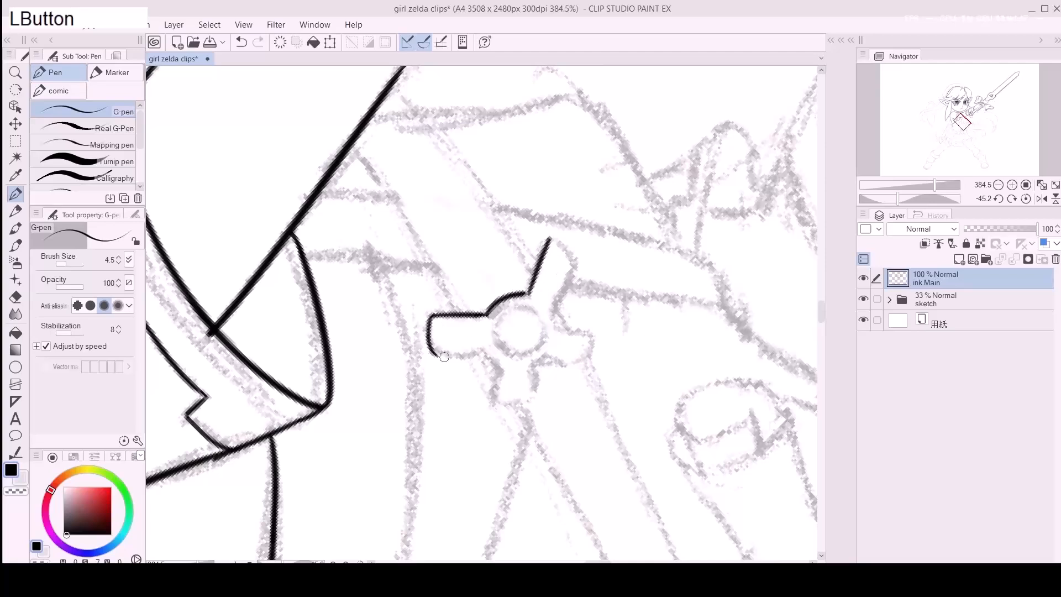
{"action": "key", "text": "ctrl+z"}
{"action": "mouse_move", "coordinate": [433, 315]}
{"action": "left_mouse_down"}
{"action": "mouse_move", "coordinate": [429, 340]}
{"action": "mouse_move", "coordinate": [453, 361]}
{"action": "mouse_move", "coordinate": [441, 351]}
{"action": "mouse_move", "coordinate": [483, 351]}
{"action": "left_mouse_up"}
Step: Ink the rounded end and lower side of the brooch's upper-right arm
{"action": "left_click_drag", "start_coordinate": [550, 238], "coordinate": [574, 272]}
{"action": "key", "text": "ctrl+z"}
{"action": "key", "text": "ctrl+z"}
{"action": "left_click_drag", "start_coordinate": [549, 238], "coordinate": [549, 239]}
{"action": "left_click_drag", "start_coordinate": [558, 309], "coordinate": [555, 304]}
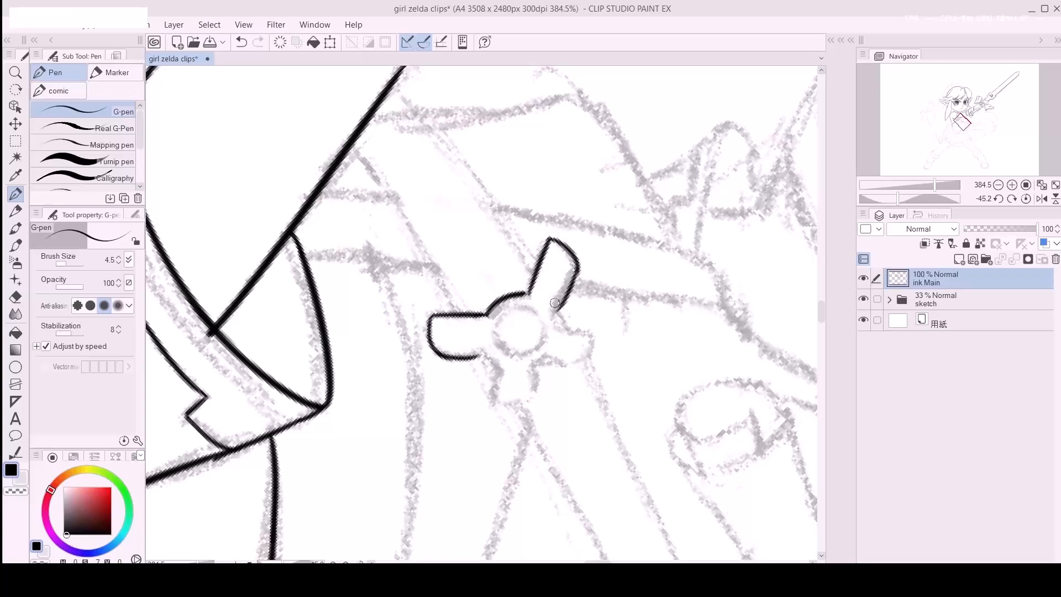
Step: Ink the brooch's two short lower arms and connect them to the upper arms to close its outline
{"action": "left_click", "coordinate": [361, 561]}
{"action": "key", "text": "space"}
{"action": "left_click_drag", "start_coordinate": [536, 343], "coordinate": [522, 325]}
{"action": "key", "text": "z"}
{"action": "left_click_drag", "start_coordinate": [515, 324], "coordinate": [524, 320]}
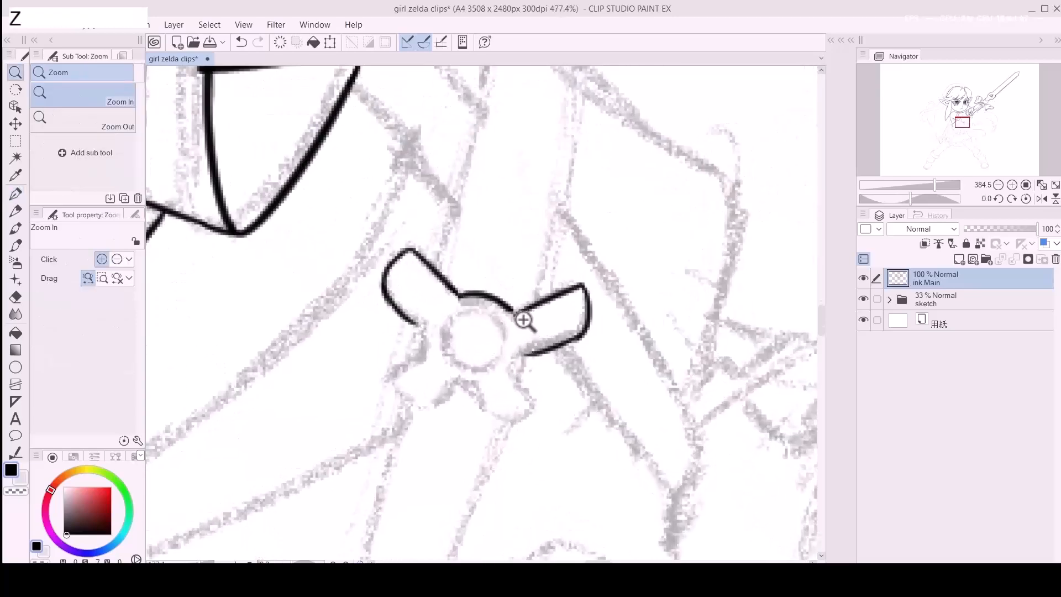
{"action": "key", "text": "p"}
{"action": "left_click", "coordinate": [513, 310]}
{"action": "key", "text": "space"}
{"action": "left_click_drag", "start_coordinate": [525, 380], "coordinate": [559, 341]}
{"action": "left_click_drag", "start_coordinate": [552, 319], "coordinate": [543, 341]}
{"action": "key", "text": "ctrl+z"}
{"action": "left_click_drag", "start_coordinate": [448, 285], "coordinate": [450, 307]}
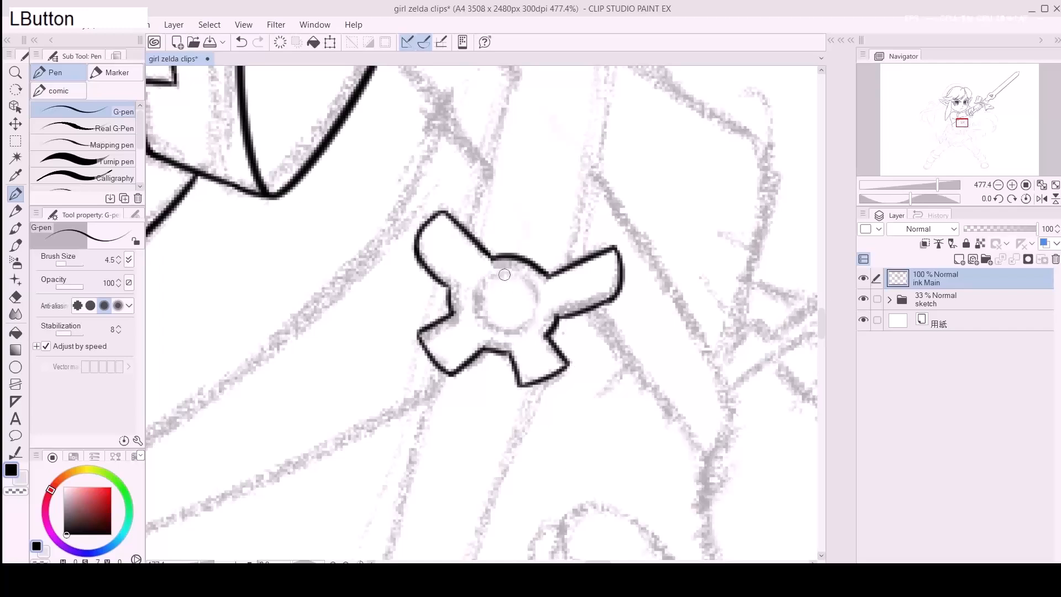
Step: Ink the small circle at the centre of the brooch, redoing the stroke until it is evenly round
{"action": "mouse_move", "coordinate": [487, 278]}
{"action": "left_mouse_down"}
{"action": "mouse_move", "coordinate": [528, 318]}
{"action": "mouse_move", "coordinate": [530, 279]}
{"action": "mouse_move", "coordinate": [473, 289]}
{"action": "mouse_move", "coordinate": [521, 322]}
{"action": "mouse_move", "coordinate": [531, 284]}
{"action": "mouse_move", "coordinate": [473, 324]}
{"action": "mouse_move", "coordinate": [479, 296]}
{"action": "mouse_move", "coordinate": [529, 278]}
{"action": "mouse_move", "coordinate": [536, 311]}
{"action": "mouse_move", "coordinate": [499, 269]}
{"action": "left_mouse_up"}
{"action": "key", "text": "ctrl+z"}
{"action": "key", "text": "ctrl+z"}
{"action": "key", "text": "ctrl+z"}
{"action": "key", "text": "ctrl+z"}
{"action": "key", "text": "ctrl+z"}
{"action": "key", "text": "ctrl+z"}
{"action": "key", "text": "ctrl+z"}
{"action": "key", "text": "ctrl+z"}
{"action": "mouse_move", "coordinate": [494, 278]}
{"action": "left_mouse_down"}
{"action": "mouse_move", "coordinate": [489, 328]}
{"action": "mouse_move", "coordinate": [498, 277]}
{"action": "left_mouse_up"}
{"action": "key", "text": "ctrl+z"}
{"action": "mouse_move", "coordinate": [501, 279]}
{"action": "left_mouse_down"}
{"action": "mouse_move", "coordinate": [491, 280]}
{"action": "mouse_move", "coordinate": [525, 402]}
{"action": "left_mouse_up"}
Step: Ink the left edge of the chest strap as a straight line from the forearm's underside down to the brooch's upper-left arm
{"action": "key", "text": "space"}
{"action": "left_click_drag", "start_coordinate": [519, 172], "coordinate": [490, 386]}
{"action": "left_click_drag", "start_coordinate": [483, 424], "coordinate": [499, 305]}
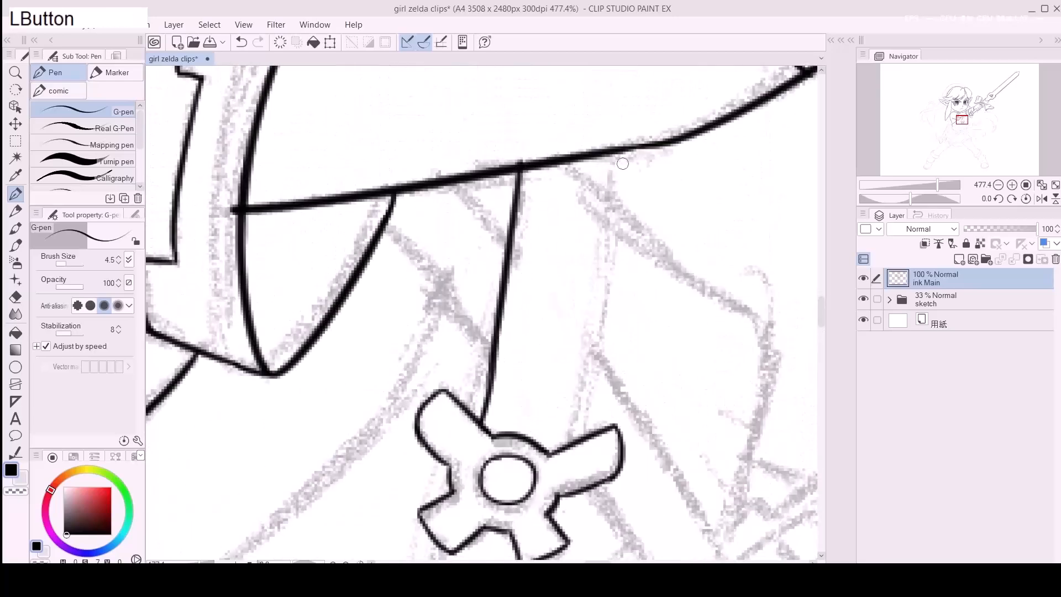
{"action": "key", "text": "ctrl+z"}
{"action": "mouse_move", "coordinate": [522, 172]}
{"action": "left_mouse_down"}
{"action": "mouse_move", "coordinate": [480, 412]}
{"action": "mouse_move", "coordinate": [491, 309]}
{"action": "left_mouse_up"}
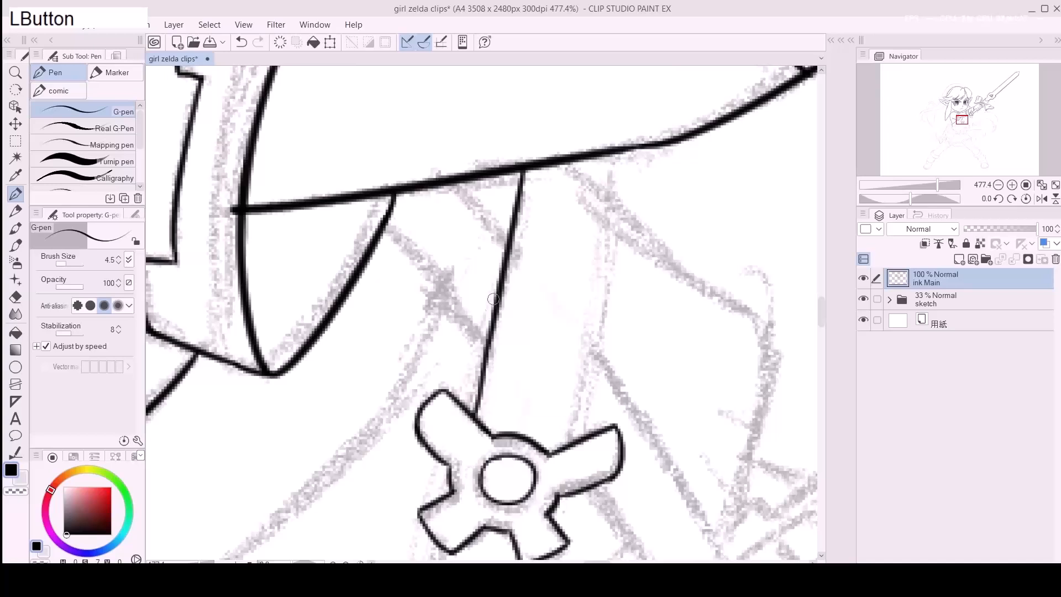
Step: Ink the right edge of the chest strap from the forearm's underside down towards the brooch's upper-right arm, redoing uneven strokes
{"action": "left_click_drag", "start_coordinate": [635, 148], "coordinate": [580, 401]}
{"action": "key", "text": "ctrl+z"}
{"action": "left_click_drag", "start_coordinate": [626, 147], "coordinate": [590, 386]}
{"action": "key", "text": "ctrl+z"}
{"action": "left_click_drag", "start_coordinate": [615, 157], "coordinate": [590, 332]}
{"action": "key", "text": "ctrl+z"}
{"action": "left_click_drag", "start_coordinate": [615, 149], "coordinate": [605, 342]}
{"action": "key", "text": "ctrl+z"}
{"action": "left_click_drag", "start_coordinate": [568, 449], "coordinate": [611, 194]}
{"action": "key", "text": "ctrl+z"}
{"action": "left_click_drag", "start_coordinate": [617, 150], "coordinate": [586, 387]}
{"action": "left_click_drag", "start_coordinate": [597, 303], "coordinate": [574, 453]}
{"action": "key", "text": "ctrl+z"}
{"action": "mouse_move", "coordinate": [599, 308]}
{"action": "left_mouse_down"}
{"action": "mouse_move", "coordinate": [568, 444]}
{"action": "mouse_move", "coordinate": [593, 354]}
{"action": "left_mouse_up"}
{"action": "key", "text": "ctrl+z"}
Step: Ink the inner edge of the diagonal band running from the brooch's upper-right arm down towards the torso's side
{"action": "key", "text": "space"}
{"action": "left_click_drag", "start_coordinate": [640, 279], "coordinate": [576, 211]}
{"action": "key", "text": "ctrl+space"}
{"action": "left_click_drag", "start_coordinate": [598, 250], "coordinate": [554, 314]}
{"action": "key", "text": "space"}
{"action": "key", "text": "ctrl+space"}
{"action": "left_click_drag", "start_coordinate": [513, 313], "coordinate": [526, 311]}
{"action": "key", "text": "space"}
{"action": "left_click_drag", "start_coordinate": [564, 264], "coordinate": [547, 346]}
{"action": "key", "text": "r"}
{"action": "left_click_drag", "start_coordinate": [584, 184], "coordinate": [411, 312]}
{"action": "key", "text": "space"}
{"action": "key", "text": "ctrl+space"}
{"action": "key", "text": "space"}
{"action": "key", "text": "r"}
{"action": "left_click_drag", "start_coordinate": [428, 249], "coordinate": [423, 257]}
{"action": "key", "text": "p"}
{"action": "left_click_drag", "start_coordinate": [348, 304], "coordinate": [411, 274]}
{"action": "key", "text": "ctrl+z"}
{"action": "left_click_drag", "start_coordinate": [367, 380], "coordinate": [507, 319]}
{"action": "left_click_drag", "start_coordinate": [590, 298], "coordinate": [353, 390]}
{"action": "left_click_drag", "start_coordinate": [420, 357], "coordinate": [626, 283]}
{"action": "key", "text": "ctrl+z"}
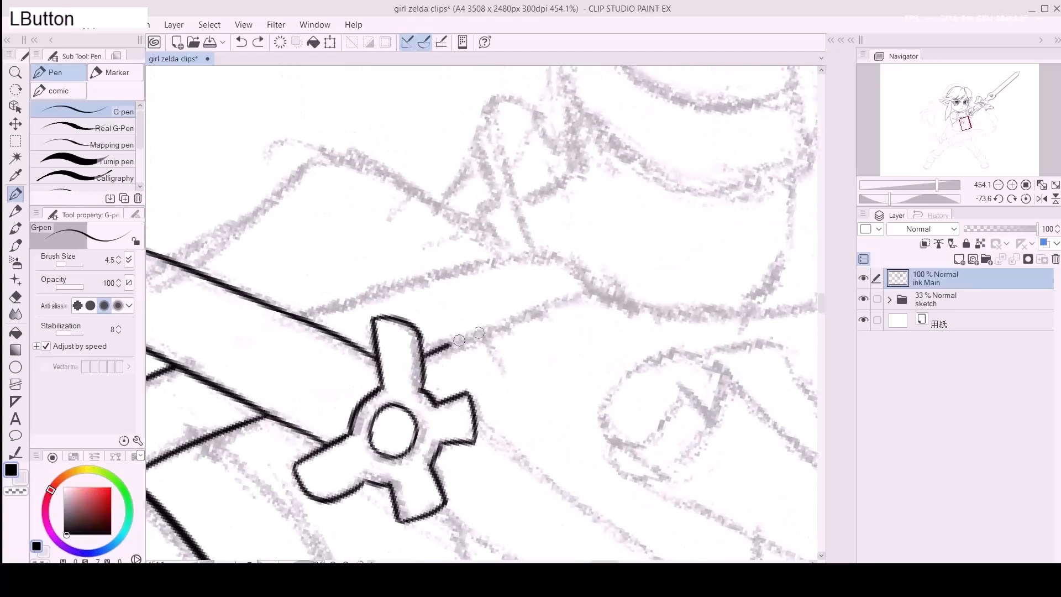
{"action": "left_click_drag", "start_coordinate": [429, 354], "coordinate": [608, 289]}
Step: Ink the diagonal band's outer edge from the chest strap and curve it round to close the band's pointed end
{"action": "left_click_drag", "start_coordinate": [284, 316], "coordinate": [541, 261]}
{"action": "key", "text": "ctrl+z"}
{"action": "mouse_move", "coordinate": [302, 313]}
{"action": "left_mouse_down"}
{"action": "mouse_move", "coordinate": [525, 252]}
{"action": "mouse_move", "coordinate": [597, 281]}
{"action": "left_mouse_up"}
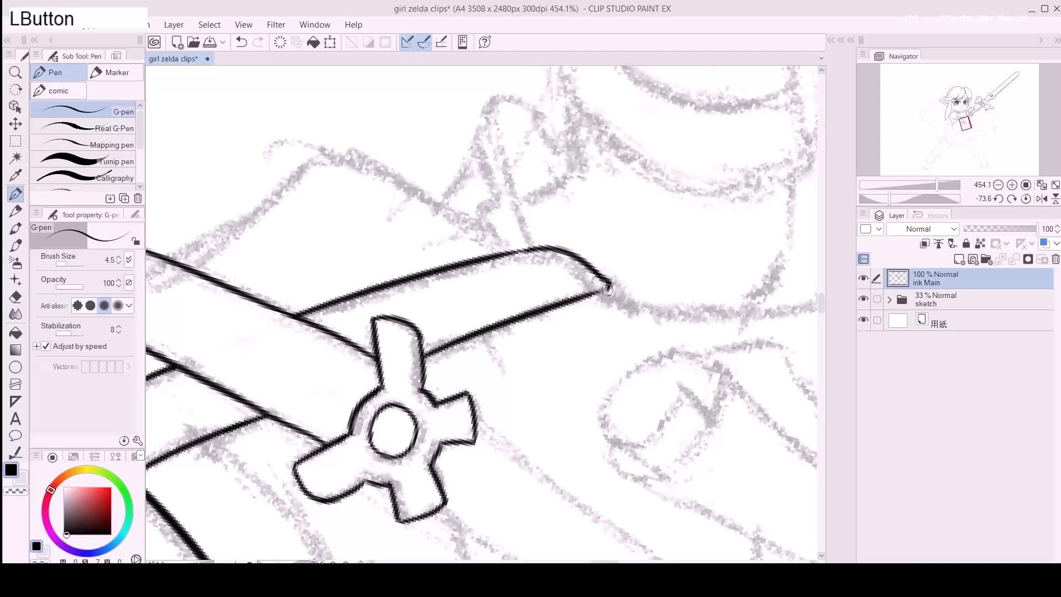
Step: Ink the torso's side as one long curve from the diagonal band's tip down towards the waist
{"action": "key", "text": "r"}
{"action": "key", "text": "space"}
{"action": "mouse_move", "coordinate": [551, 420]}
{"action": "left_mouse_down"}
{"action": "mouse_move", "coordinate": [514, 293]}
{"action": "mouse_move", "coordinate": [590, 237]}
{"action": "mouse_move", "coordinate": [593, 319]}
{"action": "left_mouse_up"}
{"action": "left_click_drag", "start_coordinate": [550, 210], "coordinate": [616, 451]}
{"action": "key", "text": "ctrl+z"}
{"action": "left_click_drag", "start_coordinate": [549, 210], "coordinate": [573, 344]}
{"action": "key", "text": "ctrl+z"}
{"action": "key", "text": "alt+Tab"}
{"action": "mouse_move", "coordinate": [550, 210]}
{"action": "left_mouse_down"}
{"action": "mouse_move", "coordinate": [608, 420]}
{"action": "mouse_move", "coordinate": [627, 445]}
{"action": "left_mouse_up"}
Step: Ink the rounded left end and lower edge of the curled roll above the round buckle in one smooth stroke
{"action": "key", "text": "space"}
{"action": "left_click_drag", "start_coordinate": [470, 399], "coordinate": [570, 347]}
{"action": "mouse_move", "coordinate": [456, 428]}
{"action": "left_mouse_down"}
{"action": "mouse_move", "coordinate": [486, 228]}
{"action": "mouse_move", "coordinate": [479, 237]}
{"action": "mouse_move", "coordinate": [598, 305]}
{"action": "left_mouse_up"}
{"action": "key", "text": "ctrl+z"}
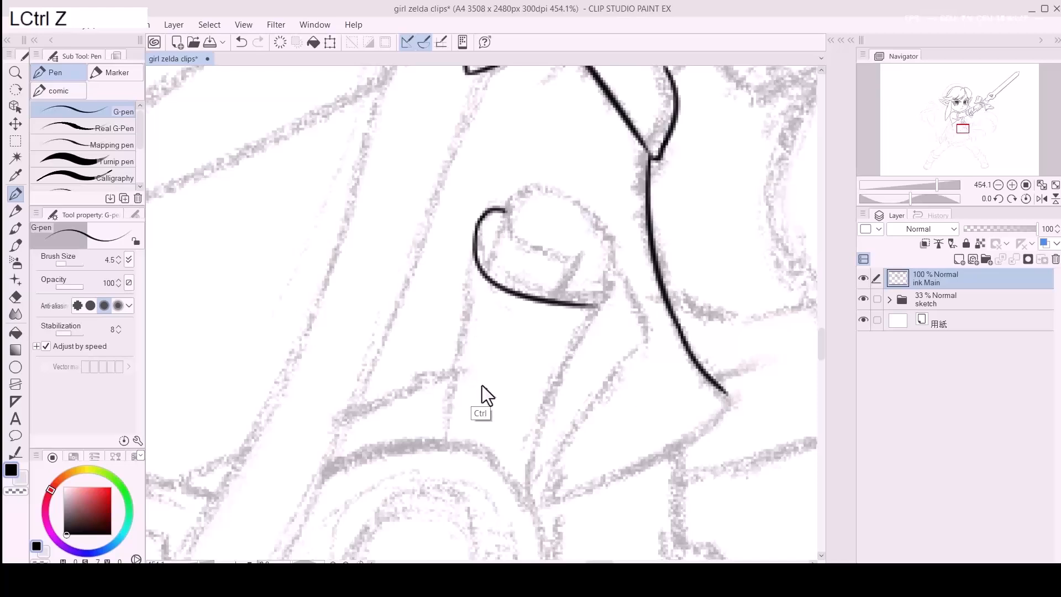
{"action": "key", "text": "ctrl+z"}
{"action": "left_click_drag", "start_coordinate": [506, 209], "coordinate": [601, 301]}
{"action": "key", "text": "ctrl+z"}
{"action": "left_click_drag", "start_coordinate": [507, 209], "coordinate": [608, 298]}
{"action": "key", "text": "ctrl+z"}
{"action": "left_click_drag", "start_coordinate": [505, 209], "coordinate": [608, 299]}
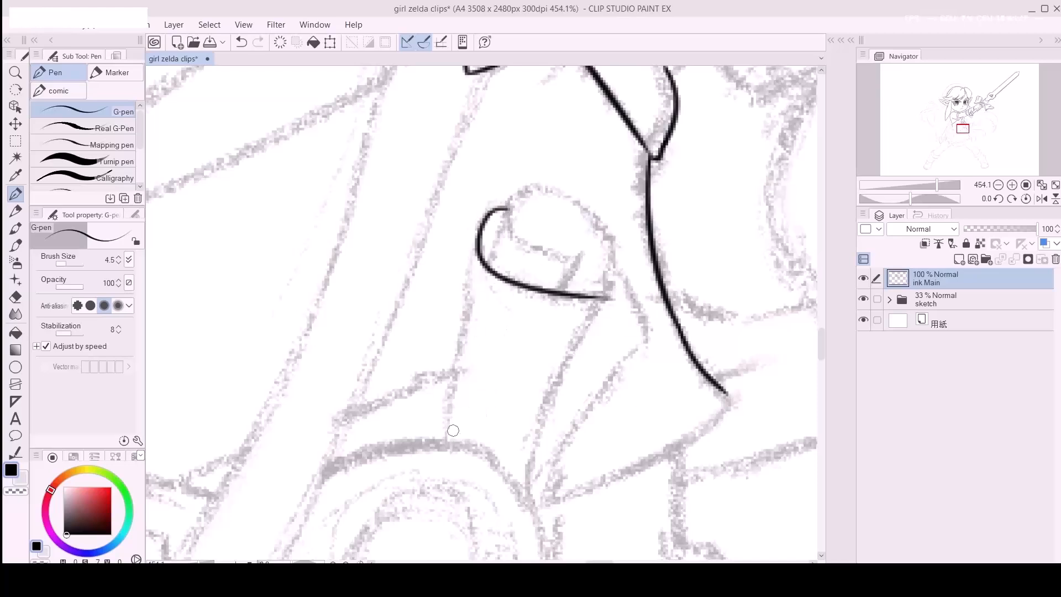
Step: Ink the left side of the flap from the round buckle's top up to the curled roll
{"action": "left_click_drag", "start_coordinate": [442, 444], "coordinate": [480, 248]}
{"action": "key", "text": "ctrl+z"}
{"action": "left_click_drag", "start_coordinate": [449, 440], "coordinate": [479, 228]}
{"action": "key", "text": "ctrl+z"}
{"action": "left_click_drag", "start_coordinate": [446, 442], "coordinate": [471, 311]}
{"action": "left_click_drag", "start_coordinate": [478, 235], "coordinate": [468, 349]}
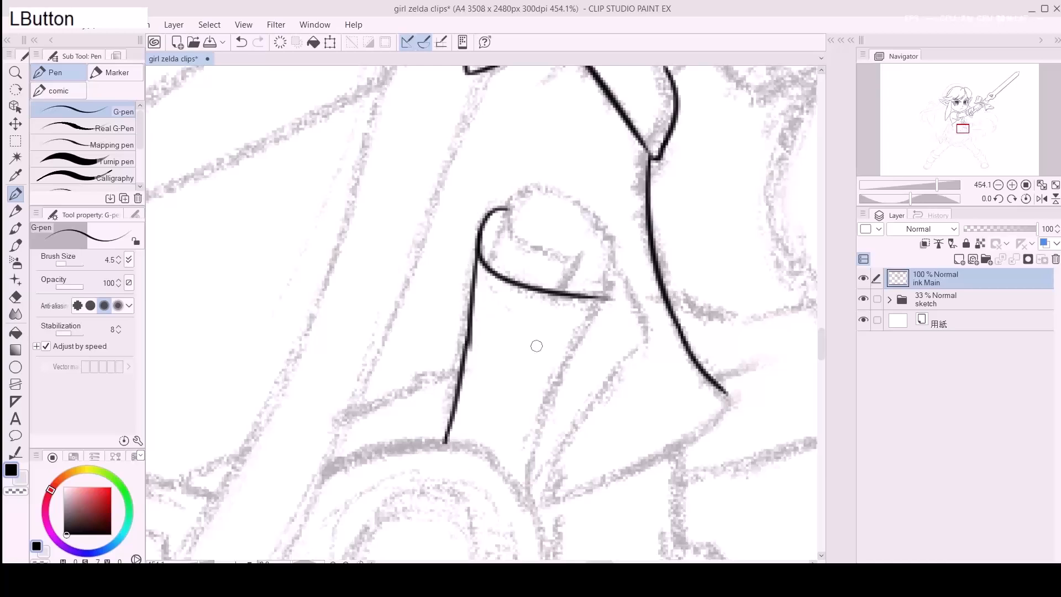
Step: Ink the right side of the flap as a curve from the roll's lower-right corner down beside the buckle
{"action": "key", "text": "space"}
{"action": "left_click_drag", "start_coordinate": [539, 424], "coordinate": [493, 377]}
{"action": "mouse_move", "coordinate": [486, 454]}
{"action": "left_mouse_down"}
{"action": "mouse_move", "coordinate": [481, 421]}
{"action": "mouse_move", "coordinate": [572, 253]}
{"action": "mouse_move", "coordinate": [484, 464]}
{"action": "mouse_move", "coordinate": [559, 256]}
{"action": "mouse_move", "coordinate": [572, 253]}
{"action": "mouse_move", "coordinate": [490, 394]}
{"action": "mouse_move", "coordinate": [500, 354]}
{"action": "left_mouse_up"}
{"action": "key", "text": "ctrl+z"}
{"action": "key", "text": "ctrl+z"}
{"action": "key", "text": "ctrl+z"}
{"action": "key", "text": "space"}
{"action": "left_click_drag", "start_coordinate": [502, 284], "coordinate": [494, 404]}
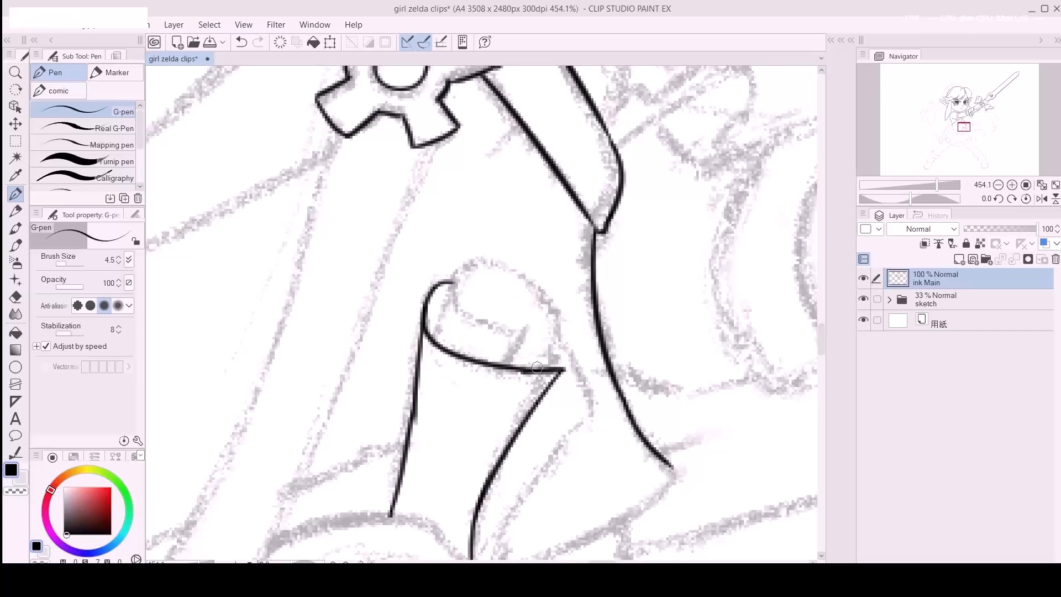
Step: Erase the overlapping corner at the roll's lower right and ink the short slanted line inside its left end
{"action": "key", "text": "e"}
{"action": "left_click", "coordinate": [565, 381]}
{"action": "key", "text": "p"}
{"action": "mouse_move", "coordinate": [547, 373]}
{"action": "left_mouse_down"}
{"action": "mouse_move", "coordinate": [494, 272]}
{"action": "mouse_move", "coordinate": [483, 321]}
{"action": "mouse_move", "coordinate": [525, 335]}
{"action": "left_mouse_up"}
{"action": "key", "text": "ctrl+z"}
{"action": "key", "text": "ctrl+z"}
{"action": "mouse_move", "coordinate": [492, 259]}
{"action": "left_mouse_down"}
{"action": "mouse_move", "coordinate": [489, 319]}
{"action": "mouse_move", "coordinate": [530, 330]}
{"action": "left_mouse_up"}
{"action": "key", "text": "ctrl+z"}
{"action": "mouse_move", "coordinate": [545, 370]}
{"action": "left_mouse_down"}
{"action": "mouse_move", "coordinate": [442, 279]}
{"action": "mouse_move", "coordinate": [429, 334]}
{"action": "left_mouse_up"}
{"action": "key", "text": "ctrl+z"}
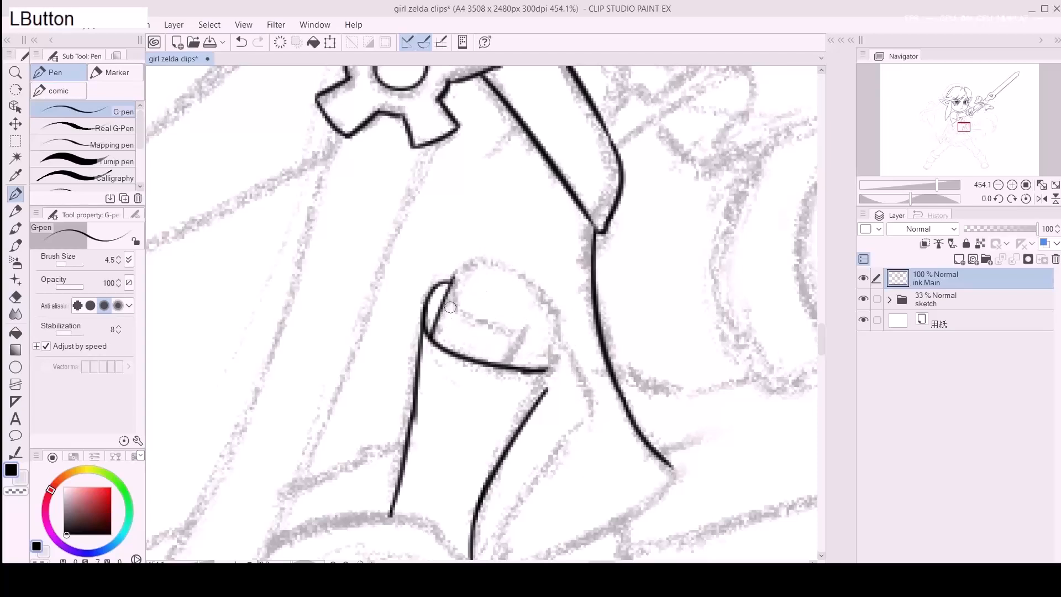
Step: Ink the roll's domed top and the curved inner fold beneath it, redoing strokes until they meet cleanly
{"action": "left_click_drag", "start_coordinate": [456, 276], "coordinate": [540, 329]}
{"action": "mouse_move", "coordinate": [457, 271]}
{"action": "left_mouse_down"}
{"action": "mouse_move", "coordinate": [574, 320]}
{"action": "mouse_move", "coordinate": [462, 269]}
{"action": "mouse_move", "coordinate": [580, 359]}
{"action": "left_mouse_up"}
{"action": "key", "text": "ctrl+z"}
{"action": "key", "text": "ctrl+z"}
{"action": "left_click_drag", "start_coordinate": [456, 271], "coordinate": [558, 355]}
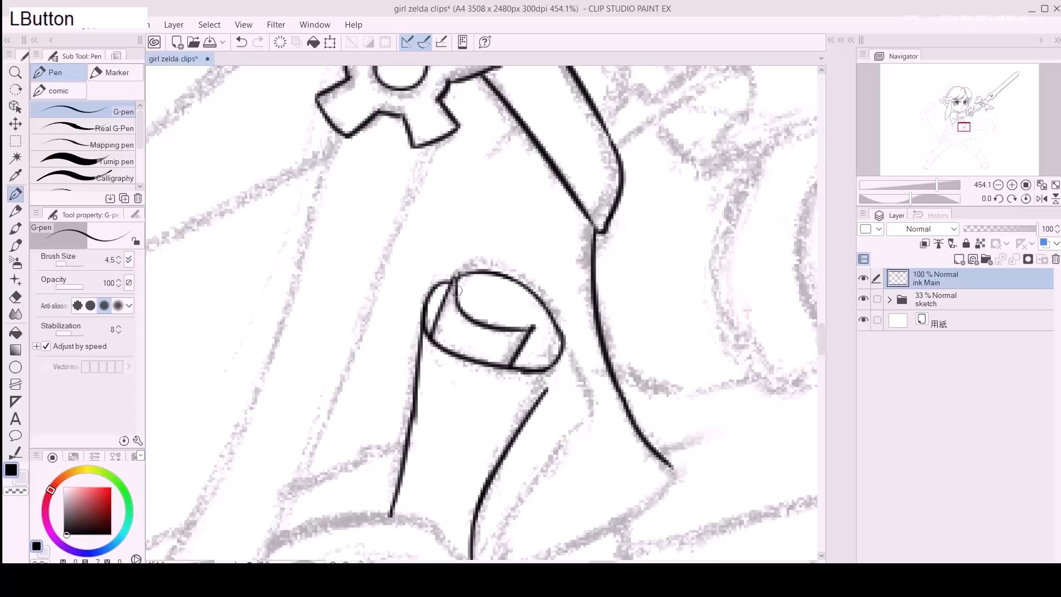
{"action": "key", "text": "ctrl+z"}
{"action": "left_click_drag", "start_coordinate": [457, 273], "coordinate": [487, 326]}
{"action": "key", "text": "ctrl+z"}
{"action": "left_click_drag", "start_coordinate": [456, 272], "coordinate": [492, 323]}
Step: Rework the roll's right end and join the flap's right side to its lower corner
{"action": "mouse_move", "coordinate": [558, 363]}
{"action": "left_mouse_down"}
{"action": "mouse_move", "coordinate": [513, 301]}
{"action": "mouse_move", "coordinate": [493, 311]}
{"action": "left_mouse_up"}
{"action": "key", "text": "ctrl+z"}
{"action": "mouse_move", "coordinate": [514, 266]}
{"action": "left_mouse_down"}
{"action": "mouse_move", "coordinate": [504, 313]}
{"action": "mouse_move", "coordinate": [493, 310]}
{"action": "mouse_move", "coordinate": [518, 298]}
{"action": "mouse_move", "coordinate": [488, 311]}
{"action": "mouse_move", "coordinate": [524, 283]}
{"action": "mouse_move", "coordinate": [515, 265]}
{"action": "mouse_move", "coordinate": [489, 312]}
{"action": "mouse_move", "coordinate": [510, 306]}
{"action": "left_mouse_up"}
{"action": "key", "text": "ctrl+z"}
{"action": "key", "text": "ctrl+z"}
{"action": "key", "text": "ctrl+z"}
{"action": "key", "text": "ctrl+z"}
{"action": "key", "text": "ctrl+z"}
{"action": "left_click_drag", "start_coordinate": [503, 327], "coordinate": [493, 343]}
{"action": "key", "text": "ctrl+z"}
{"action": "left_click_drag", "start_coordinate": [519, 303], "coordinate": [510, 326]}
Step: Ink the outer fold beside the flap, curving down from the roll's right end and back to the buckle
{"action": "mouse_move", "coordinate": [513, 275]}
{"action": "left_mouse_down"}
{"action": "mouse_move", "coordinate": [542, 385]}
{"action": "mouse_move", "coordinate": [532, 368]}
{"action": "left_mouse_up"}
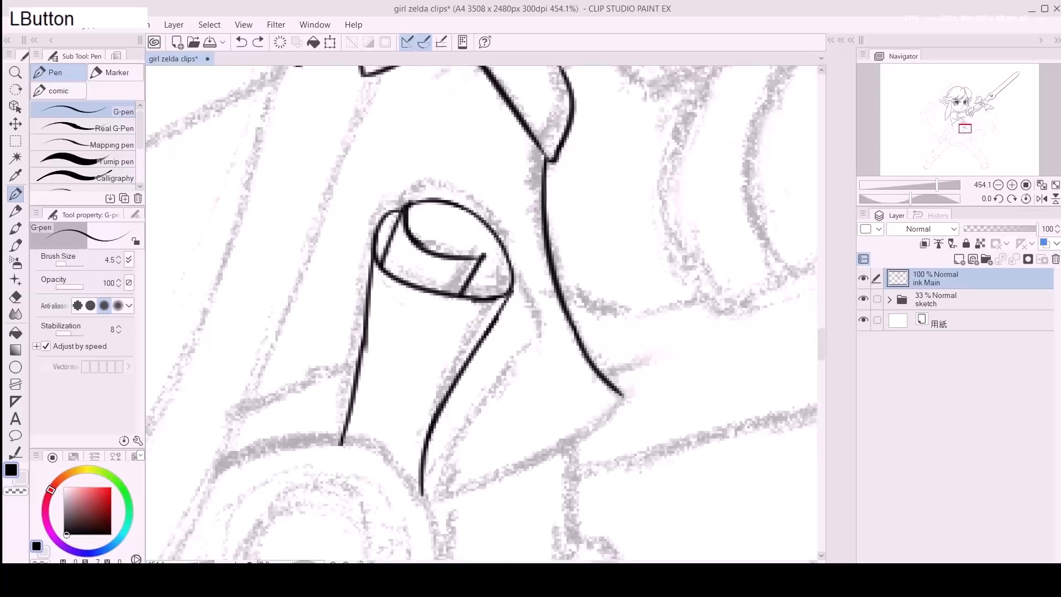
{"action": "key", "text": "ctrl+z"}
{"action": "left_click_drag", "start_coordinate": [510, 261], "coordinate": [537, 336]}
{"action": "key", "text": "ctrl+z"}
{"action": "left_click_drag", "start_coordinate": [520, 421], "coordinate": [491, 356]}
{"action": "left_click_drag", "start_coordinate": [407, 438], "coordinate": [519, 276]}
{"action": "key", "text": "ctrl+z"}
{"action": "mouse_move", "coordinate": [407, 437]}
{"action": "left_mouse_down"}
{"action": "mouse_move", "coordinate": [508, 274]}
{"action": "mouse_move", "coordinate": [426, 378]}
{"action": "left_mouse_up"}
Step: Hide the sketch folder to check the line art alone, and show it again
{"action": "left_click", "coordinate": [863, 300]}
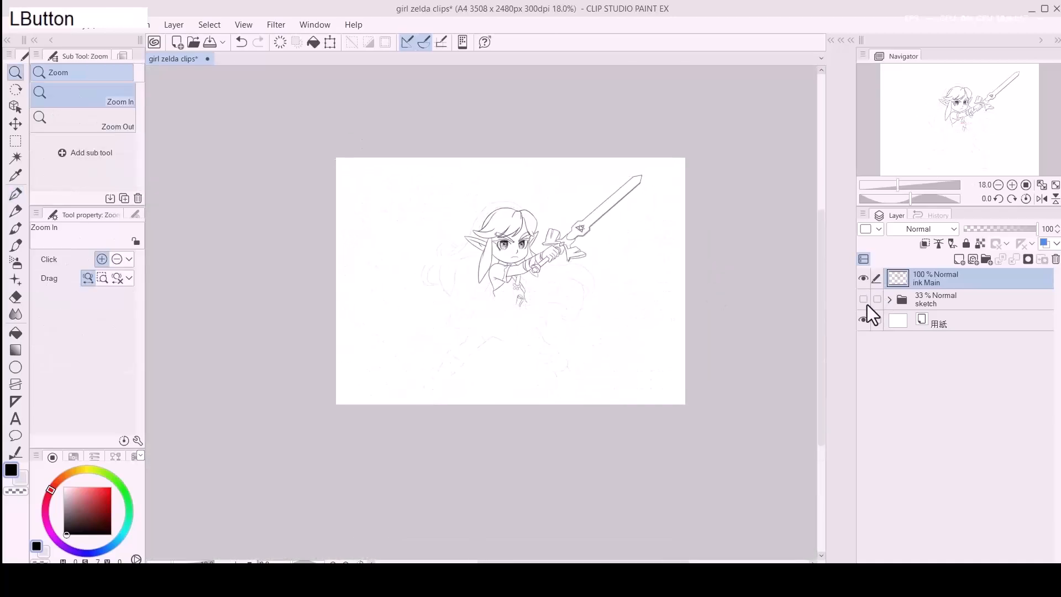
{"action": "left_click", "coordinate": [864, 299]}
{"action": "mouse_move", "coordinate": [545, 327]}
{"action": "left_mouse_down"}
{"action": "mouse_move", "coordinate": [600, 281]}
{"action": "mouse_move", "coordinate": [569, 268]}
{"action": "left_mouse_up"}
{"action": "scroll", "coordinate": [570, 268], "scroll_direction": "up", "scroll_amount": 3}
Step: Ink the hem line from the fold's lower tip across to the end of the torso's side line
{"action": "key", "text": "p"}
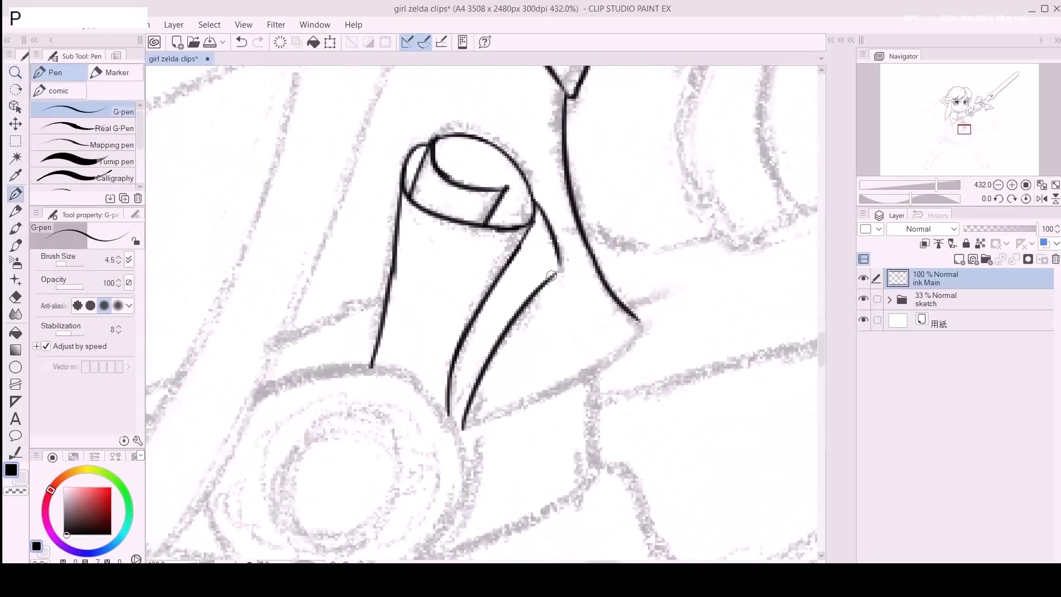
{"action": "left_click_drag", "start_coordinate": [576, 348], "coordinate": [496, 349]}
{"action": "left_click", "coordinate": [406, 416]}
{"action": "left_click_drag", "start_coordinate": [405, 417], "coordinate": [520, 368]}
{"action": "mouse_move", "coordinate": [467, 393]}
{"action": "left_mouse_down"}
{"action": "mouse_move", "coordinate": [492, 363]}
{"action": "mouse_move", "coordinate": [533, 339]}
{"action": "left_mouse_up"}
{"action": "key", "text": "ctrl+z"}
{"action": "left_click_drag", "start_coordinate": [463, 394], "coordinate": [578, 309]}
{"action": "key", "text": "ctrl+z"}
{"action": "left_click_drag", "start_coordinate": [501, 381], "coordinate": [569, 327]}
{"action": "key", "text": "ctrl+z"}
{"action": "left_click_drag", "start_coordinate": [498, 378], "coordinate": [559, 342]}
Step: Ink the angular lower end of the chest strap beside the round buckle
{"action": "left_click_drag", "start_coordinate": [535, 399], "coordinate": [575, 304]}
{"action": "left_click_drag", "start_coordinate": [562, 281], "coordinate": [562, 387]}
{"action": "left_click_drag", "start_coordinate": [343, 354], "coordinate": [632, 377]}
{"action": "mouse_move", "coordinate": [309, 459]}
{"action": "left_mouse_down"}
{"action": "mouse_move", "coordinate": [367, 348]}
{"action": "mouse_move", "coordinate": [395, 358]}
{"action": "mouse_move", "coordinate": [406, 304]}
{"action": "mouse_move", "coordinate": [449, 328]}
{"action": "left_mouse_up"}
{"action": "key", "text": "ctrl+z"}
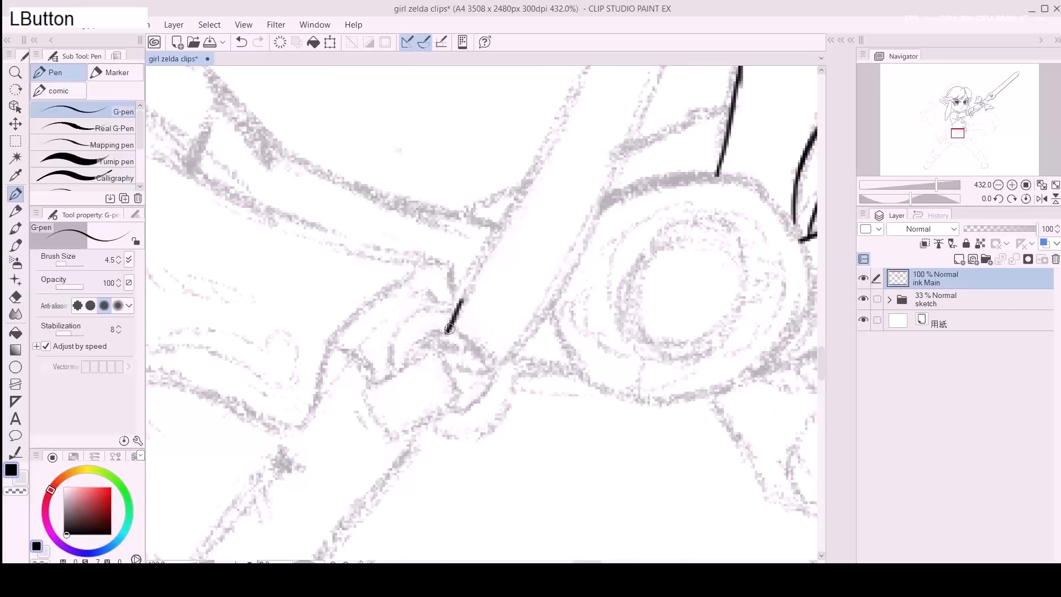
{"action": "left_click_drag", "start_coordinate": [473, 362], "coordinate": [437, 411]}
{"action": "key", "text": "ctrl+z"}
{"action": "mouse_move", "coordinate": [425, 348]}
{"action": "left_mouse_down"}
{"action": "mouse_move", "coordinate": [415, 380]}
{"action": "mouse_move", "coordinate": [454, 414]}
{"action": "left_mouse_up"}
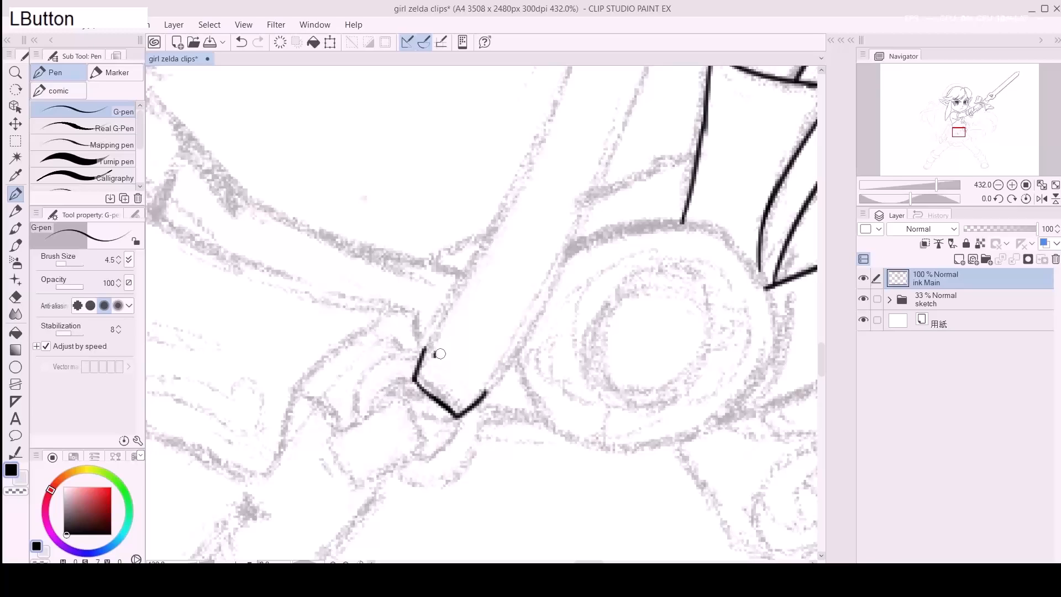
Step: Ink the left edge of the lower chest strap from its angular end up to the brooch
{"action": "left_click_drag", "start_coordinate": [480, 386], "coordinate": [429, 445]}
{"action": "key", "text": "r"}
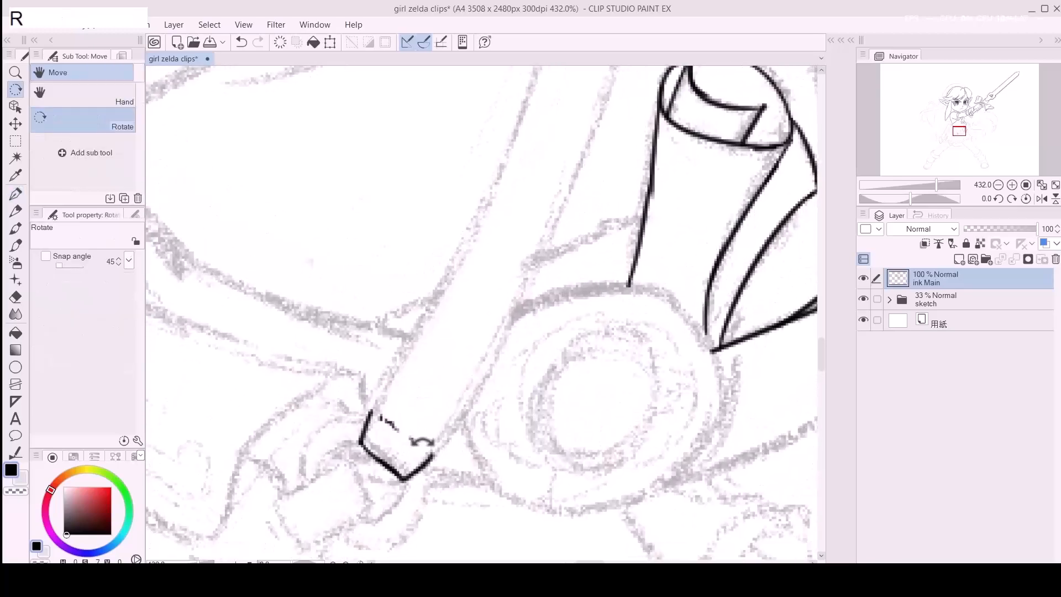
{"action": "left_click_drag", "start_coordinate": [433, 370], "coordinate": [417, 338]}
{"action": "key", "text": "p"}
{"action": "left_click_drag", "start_coordinate": [336, 355], "coordinate": [366, 405]}
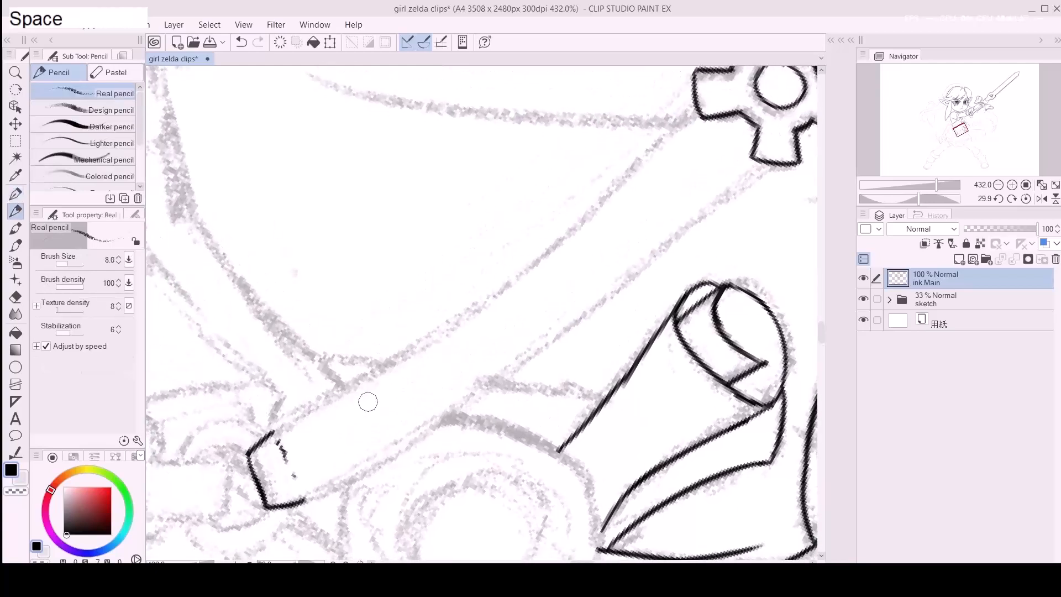
{"action": "key", "text": "p"}
{"action": "left_click_drag", "start_coordinate": [271, 432], "coordinate": [532, 261]}
{"action": "key", "text": "ctrl+z"}
{"action": "mouse_move", "coordinate": [271, 433]}
{"action": "left_mouse_down"}
{"action": "mouse_move", "coordinate": [541, 258]}
{"action": "mouse_move", "coordinate": [569, 218]}
{"action": "left_mouse_up"}
{"action": "key", "text": "ctrl+z"}
{"action": "left_click_drag", "start_coordinate": [527, 268], "coordinate": [695, 106]}
Step: Ink the right edge of the lower chest strap from its angular end up toward the brooch
{"action": "left_click_drag", "start_coordinate": [307, 497], "coordinate": [622, 311]}
{"action": "key", "text": "ctrl+z"}
{"action": "left_click_drag", "start_coordinate": [307, 499], "coordinate": [655, 268]}
{"action": "key", "text": "ctrl+z"}
{"action": "left_click_drag", "start_coordinate": [303, 500], "coordinate": [724, 216]}
{"action": "key", "text": "ctrl+z"}
{"action": "mouse_move", "coordinate": [303, 500]}
{"action": "left_mouse_down"}
{"action": "mouse_move", "coordinate": [457, 410]}
{"action": "mouse_move", "coordinate": [710, 190]}
{"action": "left_mouse_up"}
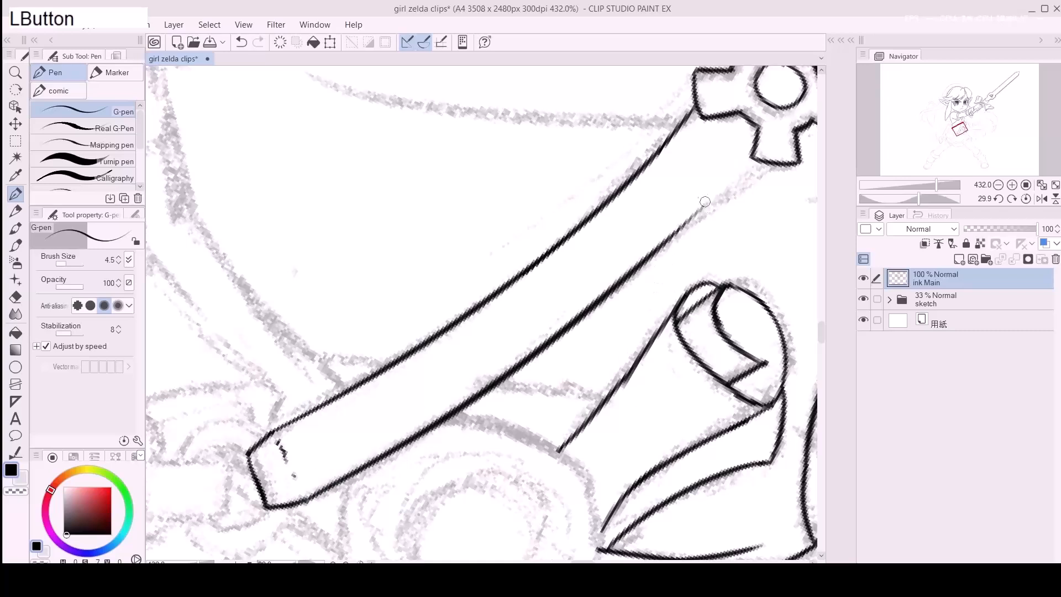
{"action": "left_click_drag", "start_coordinate": [647, 262], "coordinate": [743, 171]}
{"action": "key", "text": "ctrl+z"}
{"action": "mouse_move", "coordinate": [647, 259]}
{"action": "left_mouse_down"}
{"action": "mouse_move", "coordinate": [735, 179]}
{"action": "mouse_move", "coordinate": [651, 246]}
{"action": "left_mouse_up"}
{"action": "key", "text": "ctrl+z"}
Step: Ink the small tilted rectangular tab just below the chest strap's angular end
{"action": "mouse_move", "coordinate": [492, 348]}
{"action": "left_mouse_down"}
{"action": "mouse_move", "coordinate": [586, 320]}
{"action": "mouse_move", "coordinate": [560, 284]}
{"action": "mouse_move", "coordinate": [467, 276]}
{"action": "mouse_move", "coordinate": [449, 307]}
{"action": "left_mouse_up"}
{"action": "mouse_move", "coordinate": [398, 362]}
{"action": "left_mouse_down"}
{"action": "mouse_move", "coordinate": [441, 328]}
{"action": "mouse_move", "coordinate": [402, 360]}
{"action": "mouse_move", "coordinate": [444, 312]}
{"action": "mouse_move", "coordinate": [487, 337]}
{"action": "left_mouse_up"}
{"action": "key", "text": "ctrl+z"}
{"action": "key", "text": "ctrl+z"}
{"action": "left_click_drag", "start_coordinate": [447, 299], "coordinate": [489, 337]}
{"action": "left_click_drag", "start_coordinate": [442, 394], "coordinate": [490, 345]}
{"action": "left_click_drag", "start_coordinate": [401, 363], "coordinate": [449, 395]}
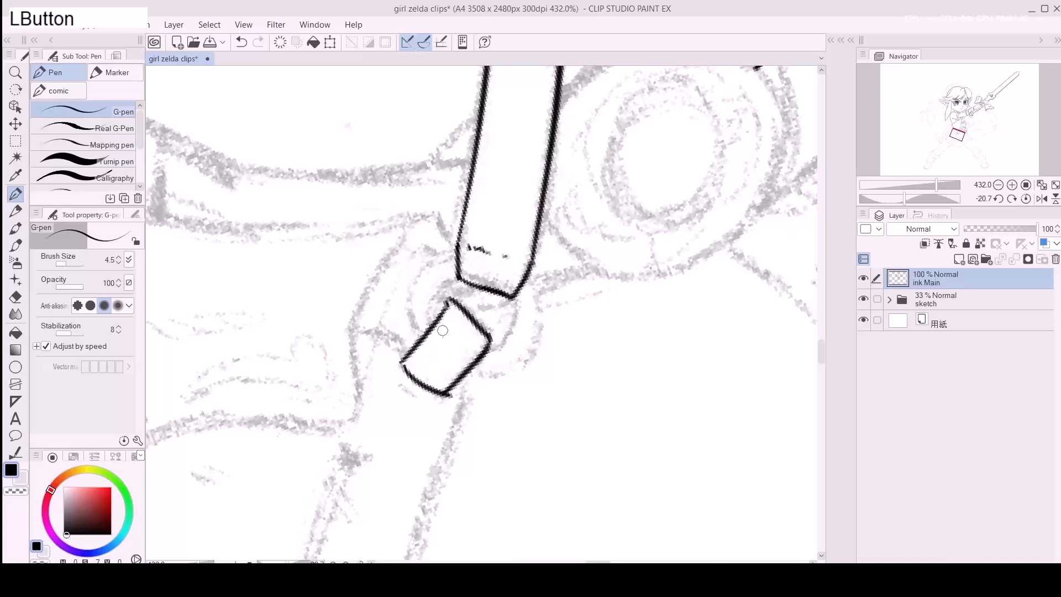
Step: Ink the inner outline of the metal ring linking the strap end to the rectangular tab
{"action": "mouse_move", "coordinate": [434, 313]}
{"action": "left_mouse_down"}
{"action": "mouse_move", "coordinate": [459, 271]}
{"action": "mouse_move", "coordinate": [441, 293]}
{"action": "mouse_move", "coordinate": [448, 309]}
{"action": "left_mouse_up"}
{"action": "key", "text": "ctrl+z"}
{"action": "key", "text": "ctrl+z"}
{"action": "mouse_move", "coordinate": [459, 273]}
{"action": "left_mouse_down"}
{"action": "mouse_move", "coordinate": [434, 301]}
{"action": "mouse_move", "coordinate": [441, 313]}
{"action": "mouse_move", "coordinate": [447, 297]}
{"action": "mouse_move", "coordinate": [516, 295]}
{"action": "left_mouse_up"}
{"action": "left_click_drag", "start_coordinate": [508, 344], "coordinate": [484, 351]}
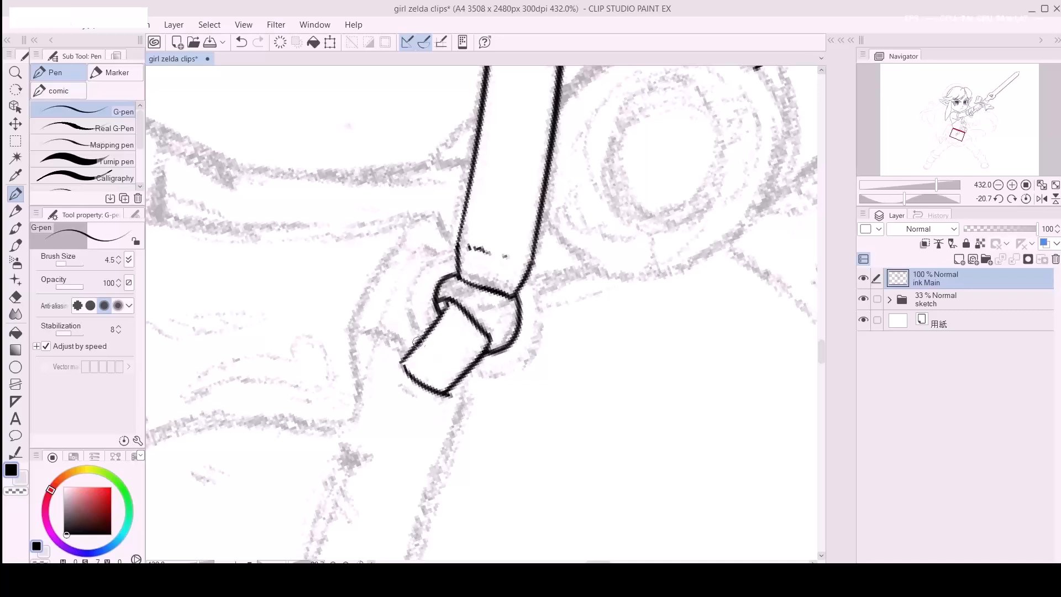
Step: Ink the outer outline of the ring around the strap end and the tab
{"action": "left_click_drag", "start_coordinate": [420, 345], "coordinate": [418, 342]}
{"action": "left_click_drag", "start_coordinate": [414, 275], "coordinate": [443, 250]}
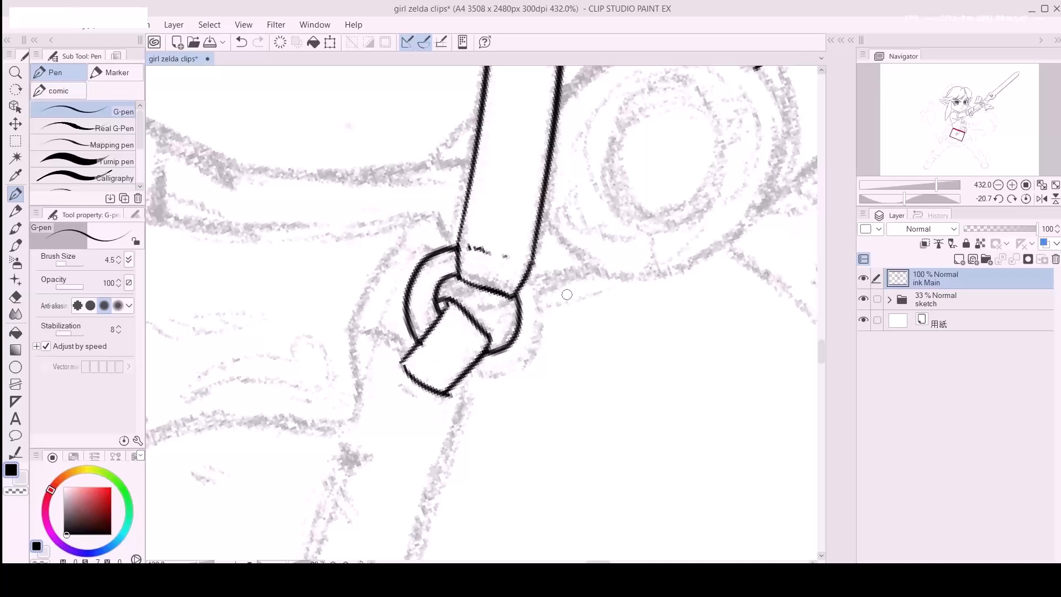
{"action": "left_click", "coordinate": [533, 270]}
{"action": "left_click_drag", "start_coordinate": [545, 307], "coordinate": [537, 361]}
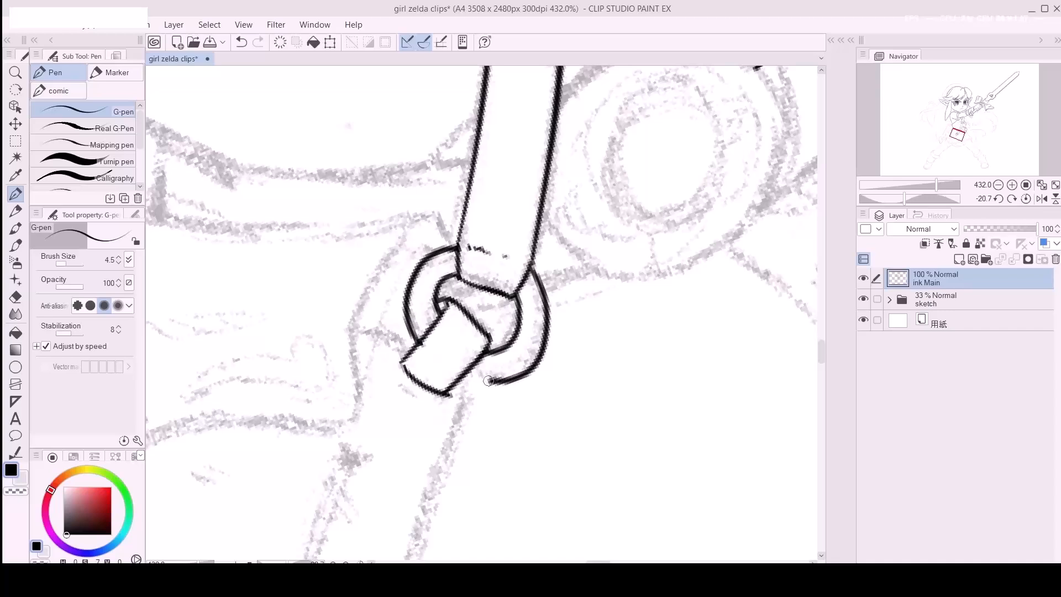
{"action": "key", "text": "ctrl+z"}
{"action": "left_click", "coordinate": [463, 377]}
{"action": "mouse_move", "coordinate": [508, 373]}
{"action": "left_mouse_down"}
{"action": "mouse_move", "coordinate": [547, 329]}
{"action": "mouse_move", "coordinate": [530, 283]}
{"action": "mouse_move", "coordinate": [545, 310]}
{"action": "mouse_move", "coordinate": [535, 352]}
{"action": "left_mouse_up"}
{"action": "key", "text": "ctrl+z"}
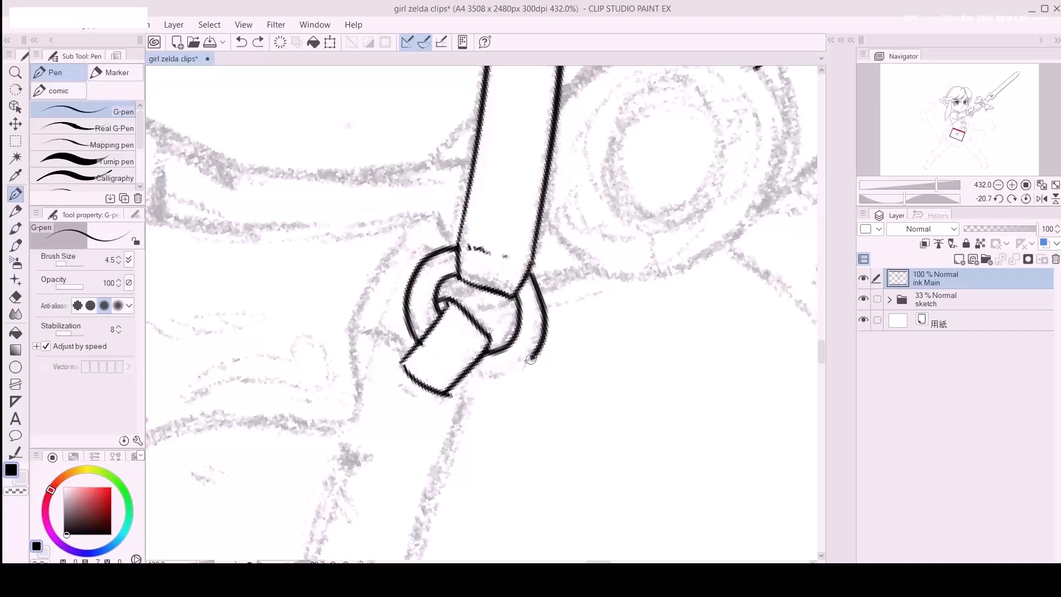
Step: Ink the pointed lower edge of the pouch flap beside the strap ring
{"action": "mouse_move", "coordinate": [426, 359]}
{"action": "left_mouse_down"}
{"action": "mouse_move", "coordinate": [417, 351]}
{"action": "mouse_move", "coordinate": [680, 308]}
{"action": "left_mouse_up"}
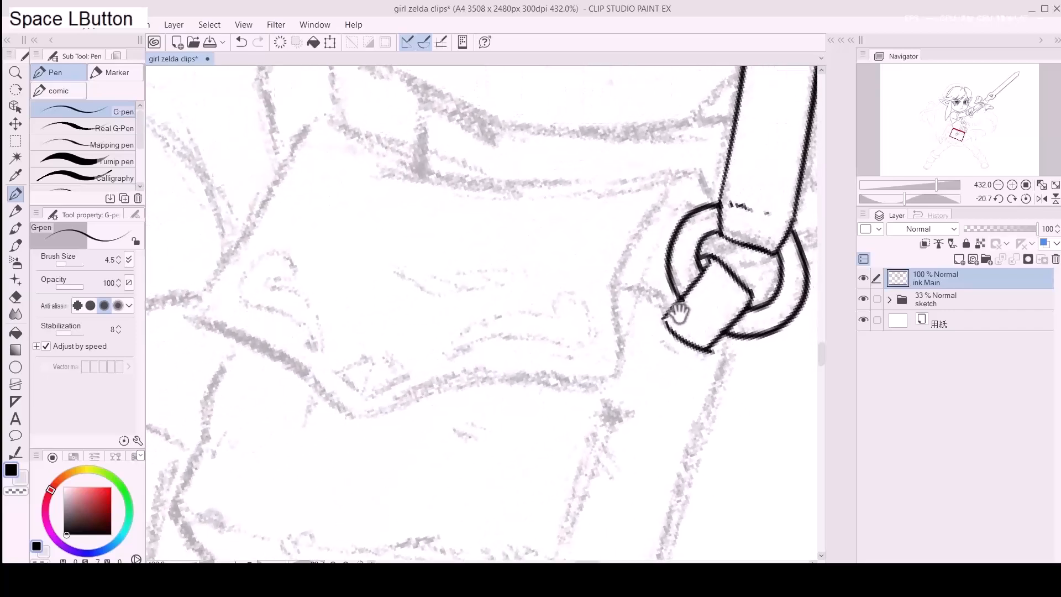
{"action": "left_click_drag", "start_coordinate": [191, 315], "coordinate": [372, 400]}
{"action": "mouse_move", "coordinate": [315, 377]}
{"action": "left_mouse_down"}
{"action": "mouse_move", "coordinate": [358, 424]}
{"action": "mouse_move", "coordinate": [353, 416]}
{"action": "mouse_move", "coordinate": [462, 384]}
{"action": "mouse_move", "coordinate": [577, 369]}
{"action": "left_mouse_up"}
{"action": "key", "text": "ctrl+z"}
{"action": "key", "text": "ctrl+z"}
{"action": "mouse_move", "coordinate": [424, 401]}
{"action": "left_mouse_down"}
{"action": "mouse_move", "coordinate": [607, 375]}
{"action": "mouse_move", "coordinate": [614, 311]}
{"action": "mouse_move", "coordinate": [597, 393]}
{"action": "left_mouse_up"}
{"action": "key", "text": "ctrl+z"}
Step: Ink the pouch flap's right edge and the right part of its top edge, and save the drawing
{"action": "mouse_move", "coordinate": [561, 436]}
{"action": "left_mouse_down"}
{"action": "mouse_move", "coordinate": [603, 435]}
{"action": "mouse_move", "coordinate": [604, 304]}
{"action": "left_mouse_up"}
{"action": "mouse_move", "coordinate": [618, 382]}
{"action": "left_mouse_down"}
{"action": "mouse_move", "coordinate": [668, 233]}
{"action": "mouse_move", "coordinate": [655, 252]}
{"action": "mouse_move", "coordinate": [692, 221]}
{"action": "mouse_move", "coordinate": [700, 247]}
{"action": "mouse_move", "coordinate": [474, 273]}
{"action": "left_mouse_up"}
{"action": "key", "text": "ctrl+z"}
{"action": "left_click_drag", "start_coordinate": [689, 221], "coordinate": [482, 255]}
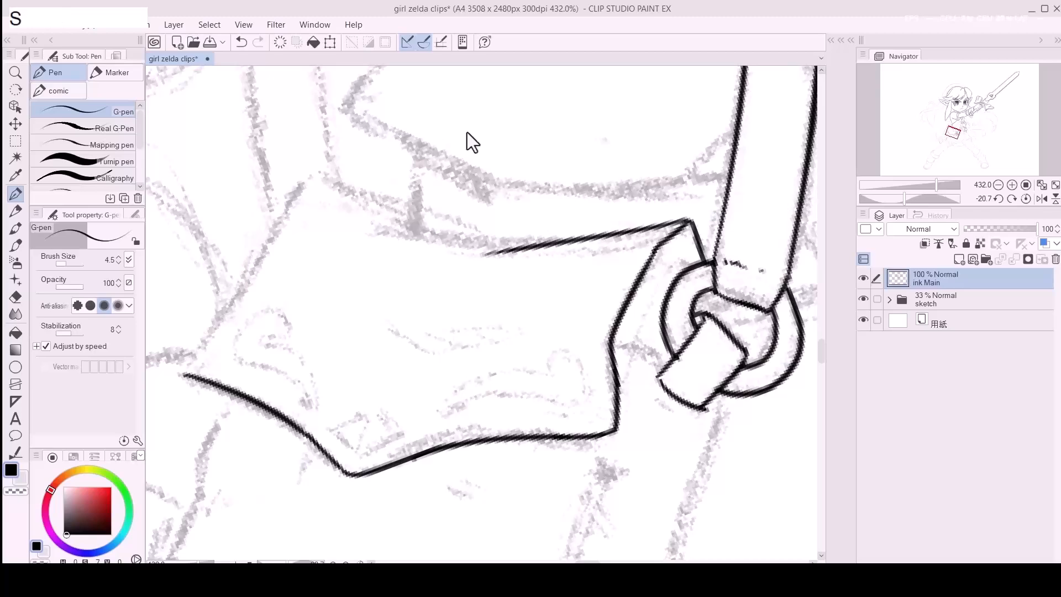
{"action": "key", "text": "ctrl+s"}
Step: Ink the pouch flap's left edge from its pointed left corner up to the rounded top corner
{"action": "left_click", "coordinate": [207, 360]}
{"action": "key", "text": "space"}
{"action": "left_click_drag", "start_coordinate": [235, 356], "coordinate": [306, 367]}
{"action": "key", "text": "p"}
{"action": "left_click_drag", "start_coordinate": [250, 402], "coordinate": [334, 284]}
{"action": "key", "text": "ctrl+z"}
{"action": "left_click_drag", "start_coordinate": [296, 341], "coordinate": [341, 257]}
{"action": "key", "text": "ctrl+z"}
{"action": "key", "text": "ctrl+z"}
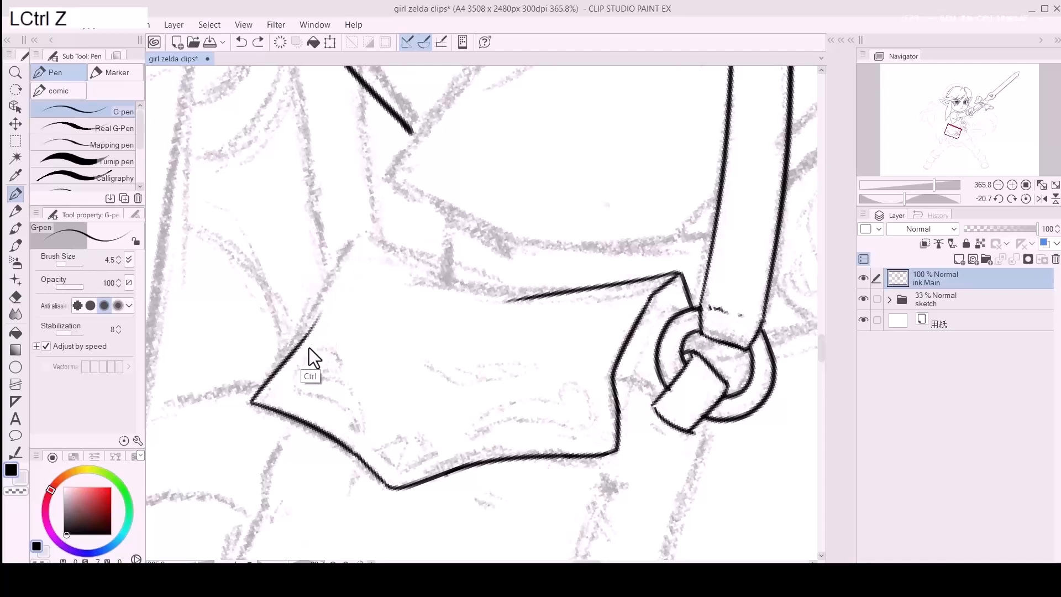
{"action": "left_click_drag", "start_coordinate": [248, 401], "coordinate": [378, 230]}
{"action": "key", "text": "ctrl+z"}
{"action": "mouse_move", "coordinate": [318, 310]}
{"action": "left_mouse_down"}
{"action": "mouse_move", "coordinate": [361, 231]}
{"action": "mouse_move", "coordinate": [349, 301]}
{"action": "mouse_move", "coordinate": [335, 268]}
{"action": "left_mouse_up"}
{"action": "key", "text": "ctrl+z"}
{"action": "key", "text": "space"}
{"action": "scroll", "coordinate": [368, 256], "scroll_direction": "down", "scroll_amount": 2}
{"action": "key", "text": "p"}
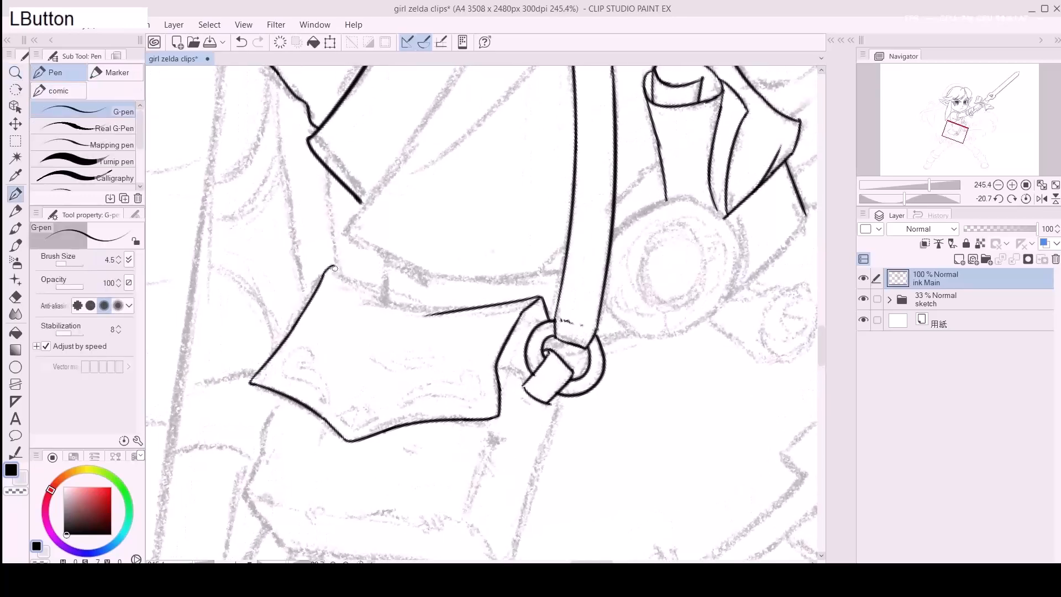
Step: Ink the rest of the pouch flap's top edge and a short fold line just beneath it
{"action": "left_click_drag", "start_coordinate": [434, 312], "coordinate": [432, 310]}
{"action": "key", "text": "ctrl+z"}
{"action": "left_click_drag", "start_coordinate": [367, 280], "coordinate": [435, 308]}
{"action": "key", "text": "ctrl+z"}
{"action": "left_click_drag", "start_coordinate": [365, 277], "coordinate": [442, 305]}
{"action": "key", "text": "ctrl+z"}
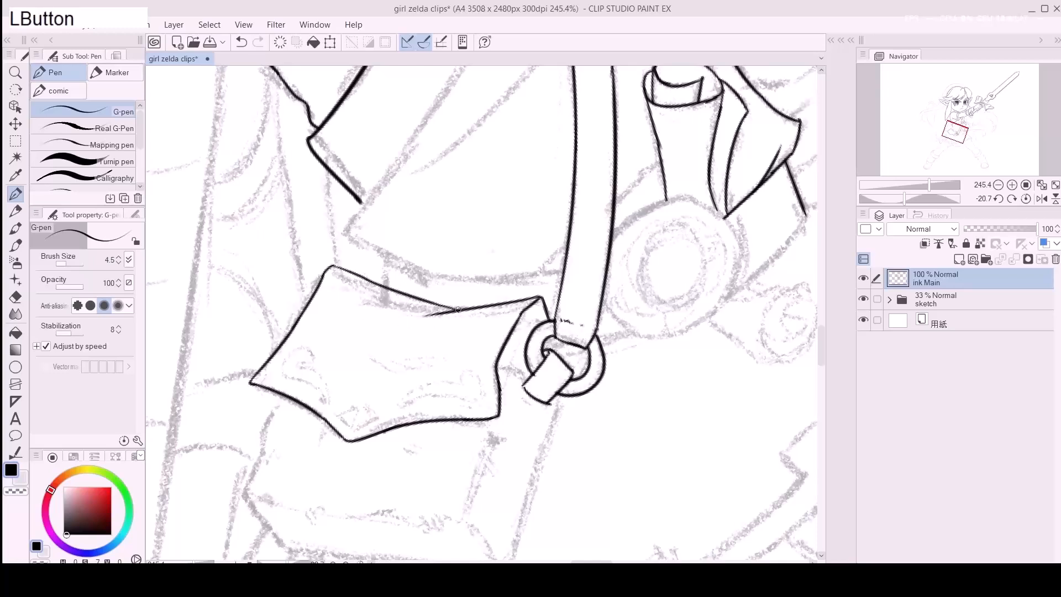
{"action": "mouse_move", "coordinate": [362, 285]}
{"action": "left_mouse_down"}
{"action": "mouse_move", "coordinate": [396, 306]}
{"action": "mouse_move", "coordinate": [398, 330]}
{"action": "left_mouse_up"}
{"action": "key", "text": "ctrl+z"}
{"action": "left_click_drag", "start_coordinate": [365, 286], "coordinate": [399, 311]}
Step: Ink a small diamond ornament above the lower tip of the pouch flap
{"action": "left_click_drag", "start_coordinate": [403, 397], "coordinate": [379, 371]}
{"action": "key", "text": "z"}
{"action": "left_click", "coordinate": [355, 369]}
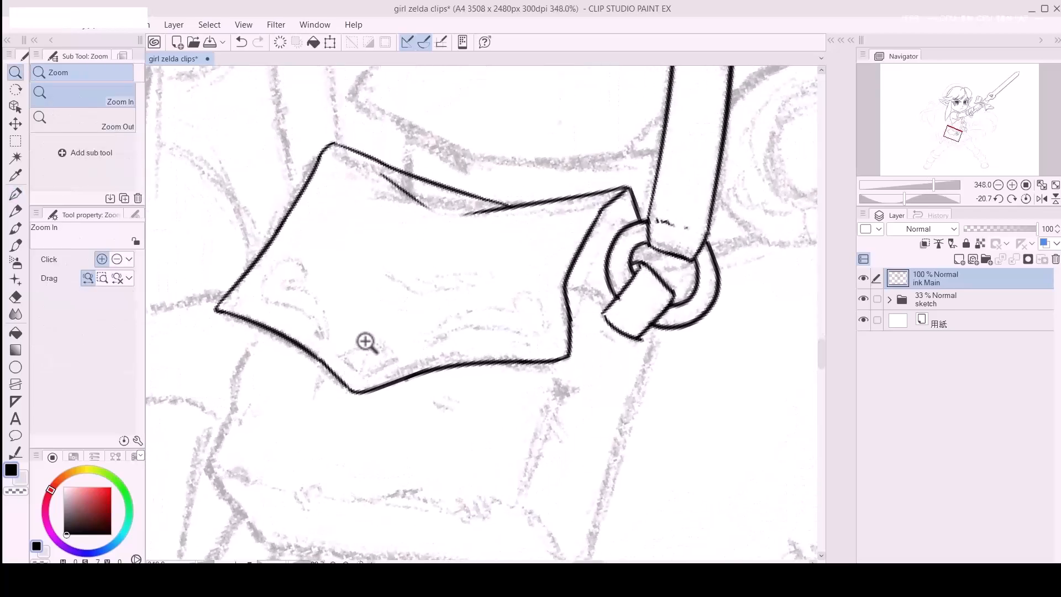
{"action": "key", "text": "p"}
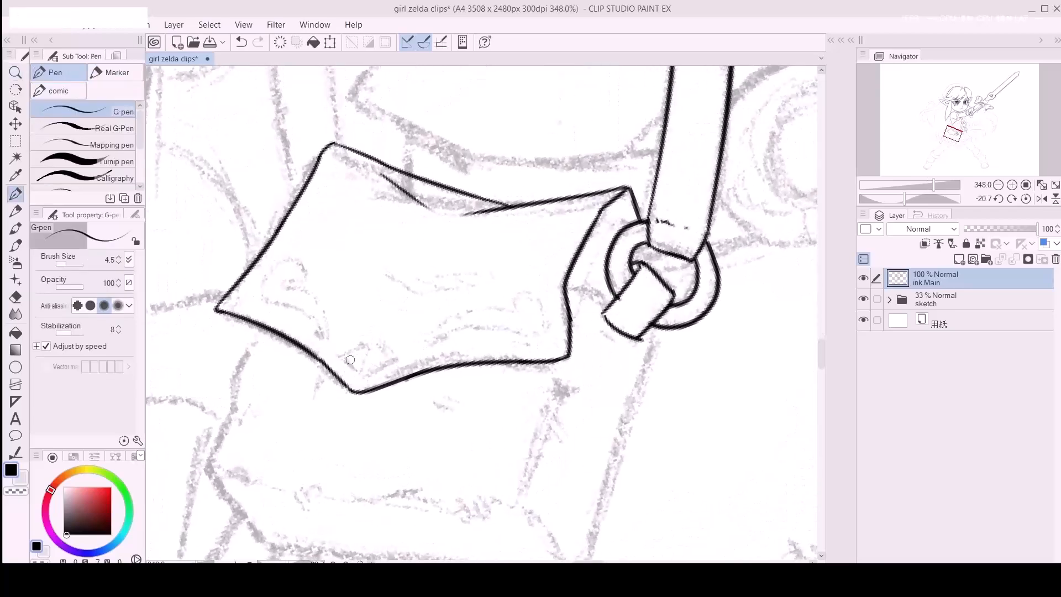
{"action": "key", "text": "z"}
{"action": "left_click", "coordinate": [351, 360]}
{"action": "mouse_move", "coordinate": [334, 354]}
{"action": "left_mouse_down"}
{"action": "mouse_move", "coordinate": [389, 334]}
{"action": "mouse_move", "coordinate": [372, 382]}
{"action": "mouse_move", "coordinate": [424, 351]}
{"action": "mouse_move", "coordinate": [408, 353]}
{"action": "left_mouse_up"}
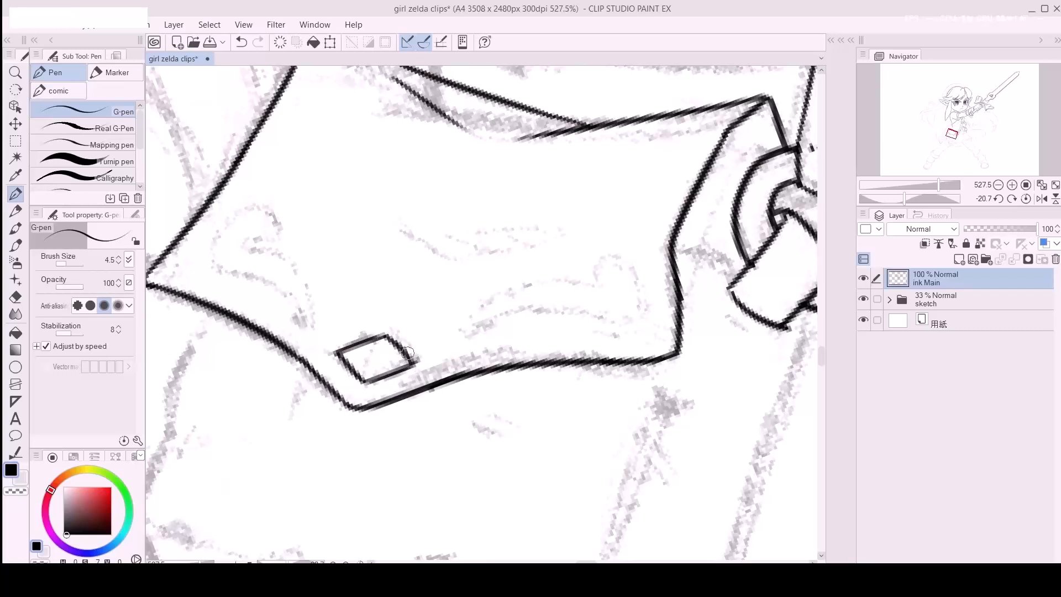
Step: Ink the curled leaf-shaped ornament on the right side of the pouch flap
{"action": "mouse_move", "coordinate": [462, 331]}
{"action": "left_mouse_down"}
{"action": "mouse_move", "coordinate": [541, 281]}
{"action": "mouse_move", "coordinate": [588, 289]}
{"action": "mouse_move", "coordinate": [607, 259]}
{"action": "mouse_move", "coordinate": [506, 316]}
{"action": "mouse_move", "coordinate": [606, 319]}
{"action": "mouse_move", "coordinate": [647, 297]}
{"action": "mouse_move", "coordinate": [588, 307]}
{"action": "mouse_move", "coordinate": [608, 276]}
{"action": "left_mouse_up"}
{"action": "key", "text": "ctrl+z"}
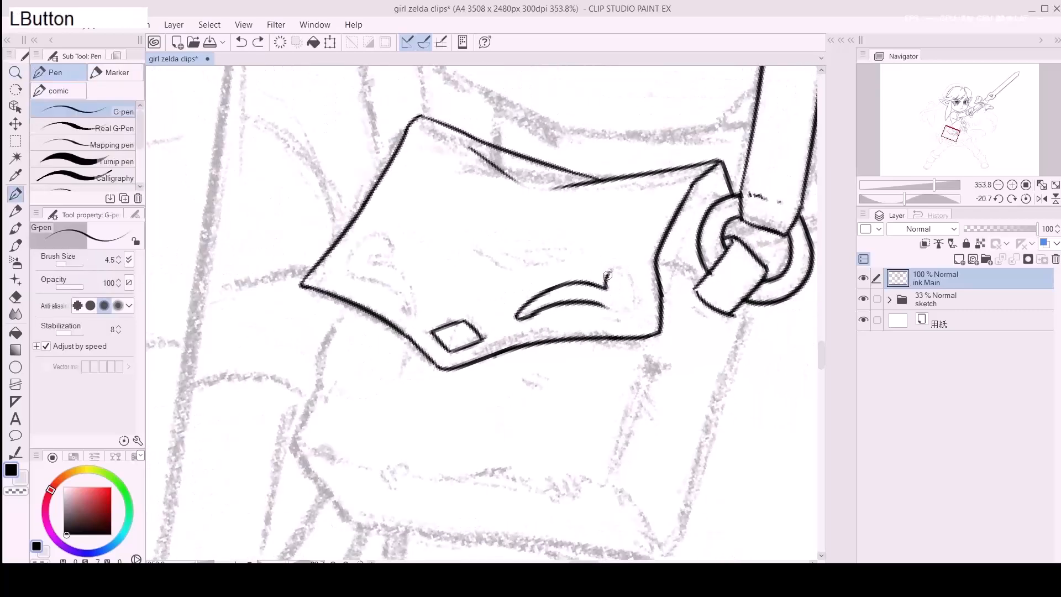
{"action": "key", "text": "ctrl+z"}
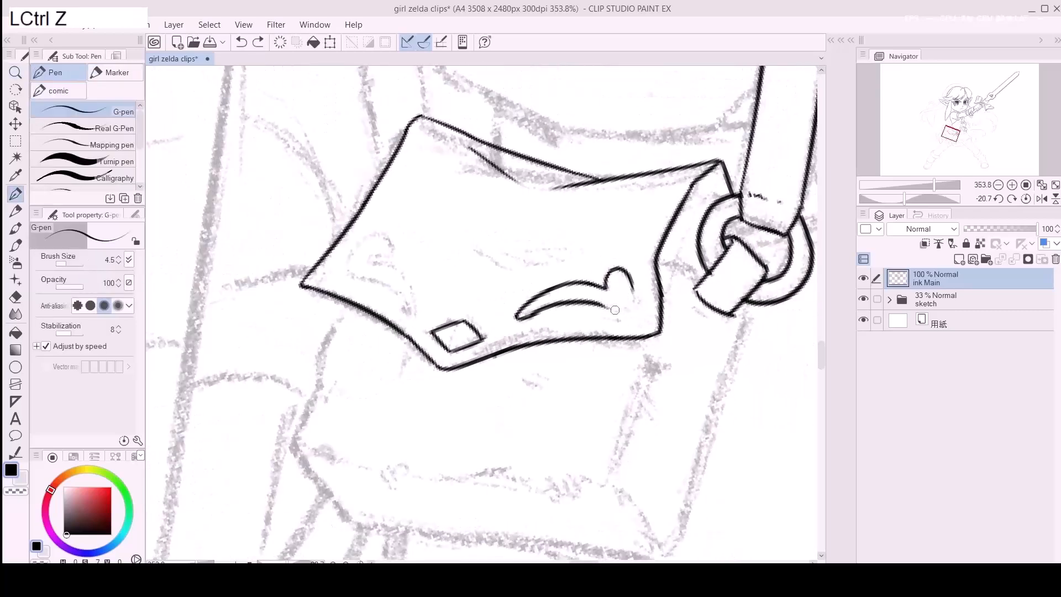
{"action": "left_click_drag", "start_coordinate": [631, 287], "coordinate": [625, 317]}
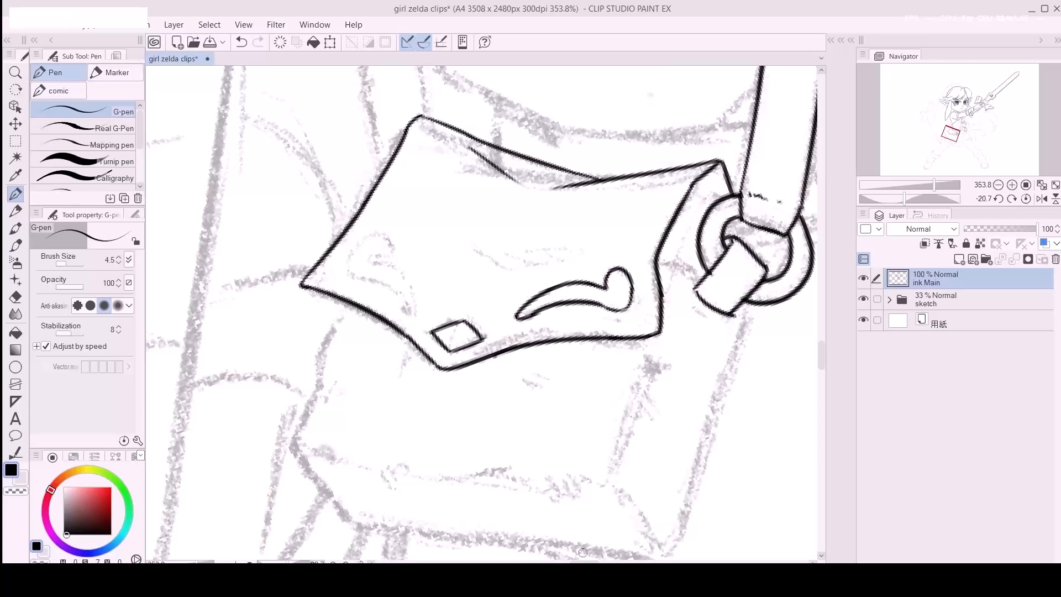
Step: Ink the matching curled ornament on the left side of the pouch flap
{"action": "left_click_drag", "start_coordinate": [376, 257], "coordinate": [404, 304]}
{"action": "key", "text": "ctrl+z"}
{"action": "left_click_drag", "start_coordinate": [376, 257], "coordinate": [414, 294]}
{"action": "key", "text": "ctrl+z"}
{"action": "left_click_drag", "start_coordinate": [348, 268], "coordinate": [407, 312]}
{"action": "key", "text": "ctrl+z"}
{"action": "left_click_drag", "start_coordinate": [356, 275], "coordinate": [403, 303]}
{"action": "key", "text": "ctrl+z"}
{"action": "left_click_drag", "start_coordinate": [356, 275], "coordinate": [417, 325]}
{"action": "key", "text": "ctrl+z"}
{"action": "key", "text": "ctrl+z"}
{"action": "left_click_drag", "start_coordinate": [392, 292], "coordinate": [408, 313]}
{"action": "key", "text": "ctrl+z"}
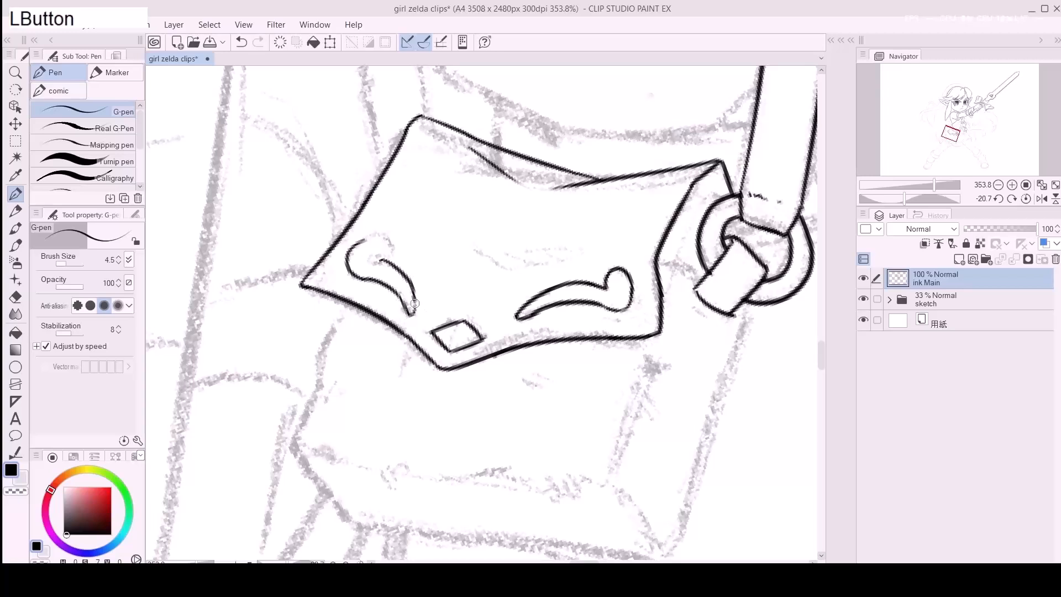
{"action": "left_click_drag", "start_coordinate": [382, 260], "coordinate": [381, 235]}
Step: Ink the left edge of the pouch body from under the flap down to its lower corner
{"action": "left_click_drag", "start_coordinate": [407, 384], "coordinate": [438, 348]}
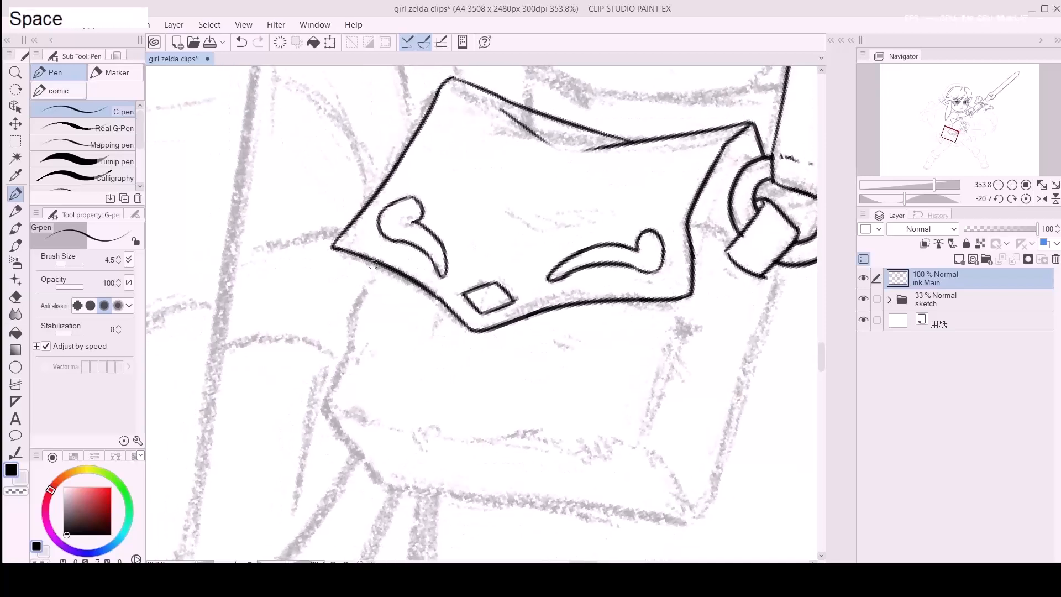
{"action": "mouse_move", "coordinate": [375, 264]}
{"action": "left_mouse_down"}
{"action": "mouse_move", "coordinate": [362, 313]}
{"action": "mouse_move", "coordinate": [384, 310]}
{"action": "left_mouse_up"}
{"action": "key", "text": "ctrl+z"}
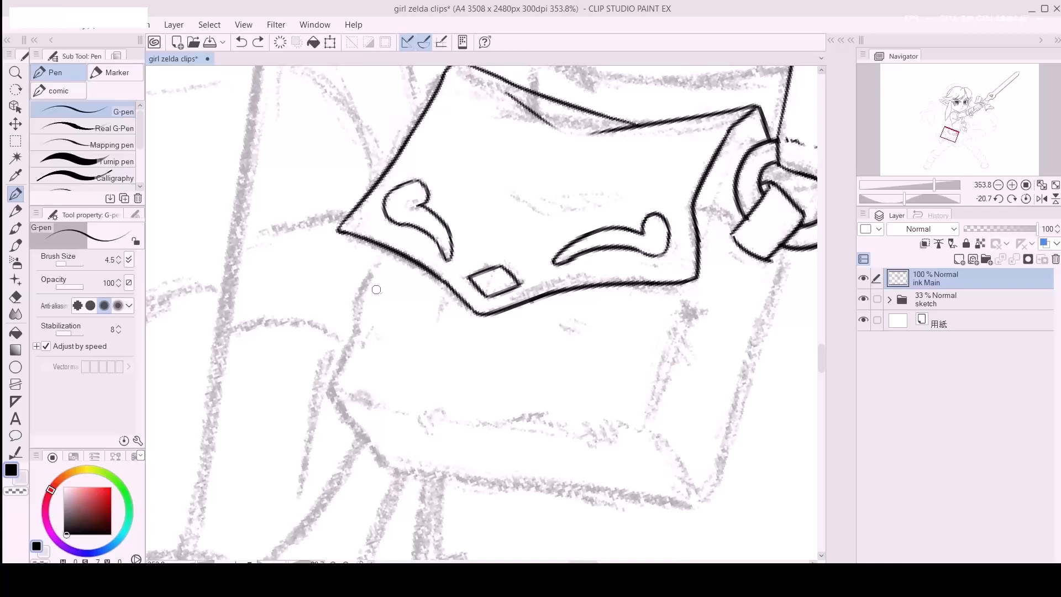
{"action": "mouse_move", "coordinate": [401, 278]}
{"action": "left_mouse_down"}
{"action": "mouse_move", "coordinate": [384, 277]}
{"action": "mouse_move", "coordinate": [407, 262]}
{"action": "mouse_move", "coordinate": [380, 312]}
{"action": "left_mouse_up"}
{"action": "key", "text": "ctrl+z"}
{"action": "left_click_drag", "start_coordinate": [401, 239], "coordinate": [365, 346]}
{"action": "key", "text": "ctrl+z"}
{"action": "mouse_move", "coordinate": [401, 234]}
{"action": "left_mouse_down"}
{"action": "mouse_move", "coordinate": [352, 370]}
{"action": "mouse_move", "coordinate": [355, 391]}
{"action": "left_mouse_up"}
Step: Ink the bottom edge of the pouch's front face and its right edge up toward the flap
{"action": "left_click_drag", "start_coordinate": [479, 403], "coordinate": [426, 390]}
{"action": "left_click_drag", "start_coordinate": [311, 366], "coordinate": [544, 394]}
{"action": "key", "text": "ctrl+z"}
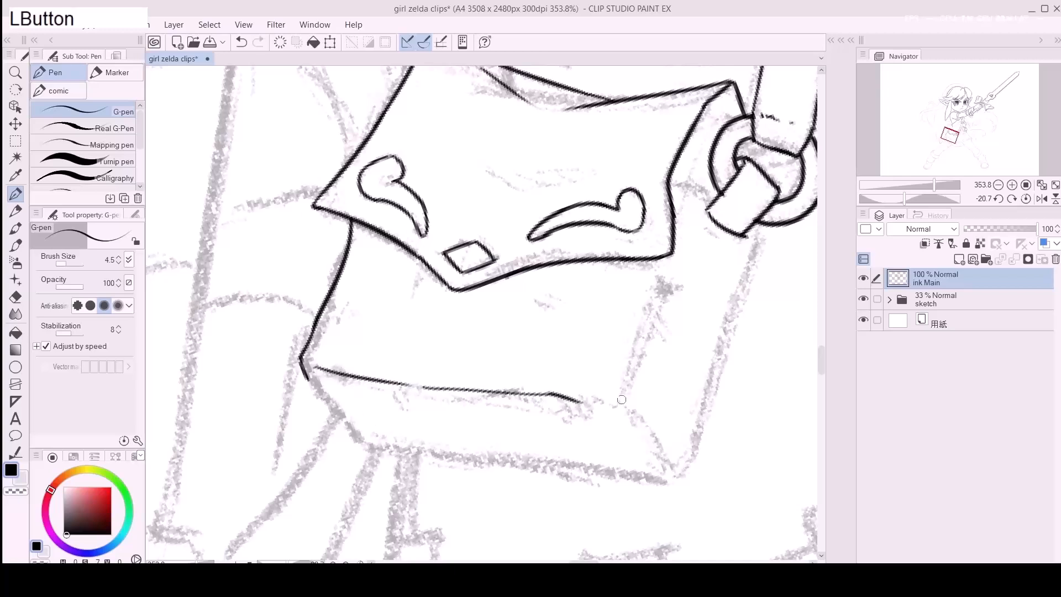
{"action": "mouse_move", "coordinate": [621, 403]}
{"action": "left_mouse_down"}
{"action": "mouse_move", "coordinate": [534, 452]}
{"action": "mouse_move", "coordinate": [553, 377]}
{"action": "left_mouse_up"}
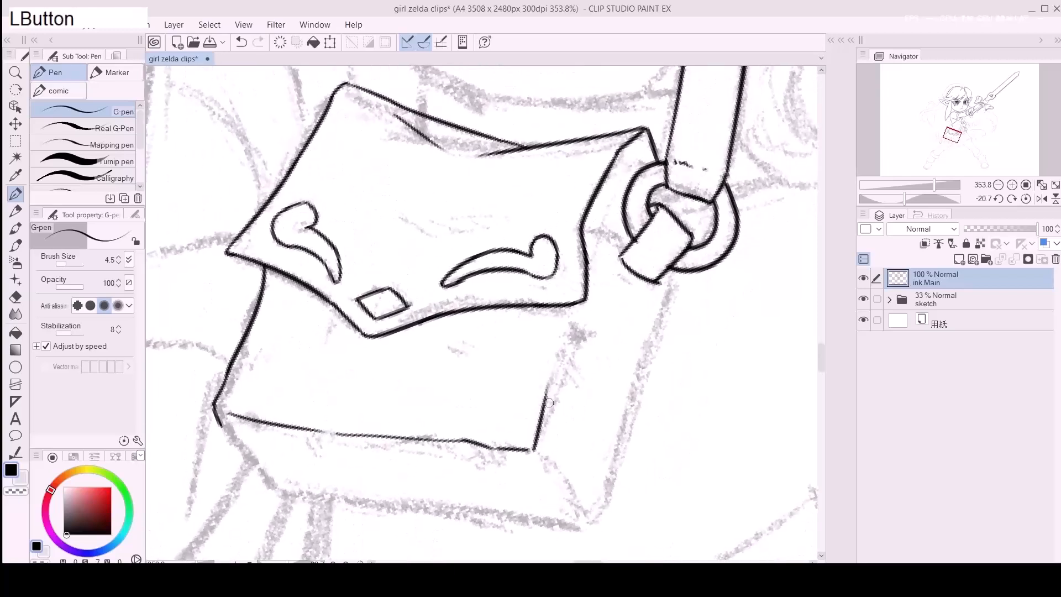
{"action": "left_click_drag", "start_coordinate": [534, 449], "coordinate": [562, 372]}
{"action": "key", "text": "ctrl+z"}
{"action": "key", "text": "ctrl+z"}
{"action": "left_click_drag", "start_coordinate": [534, 450], "coordinate": [554, 377]}
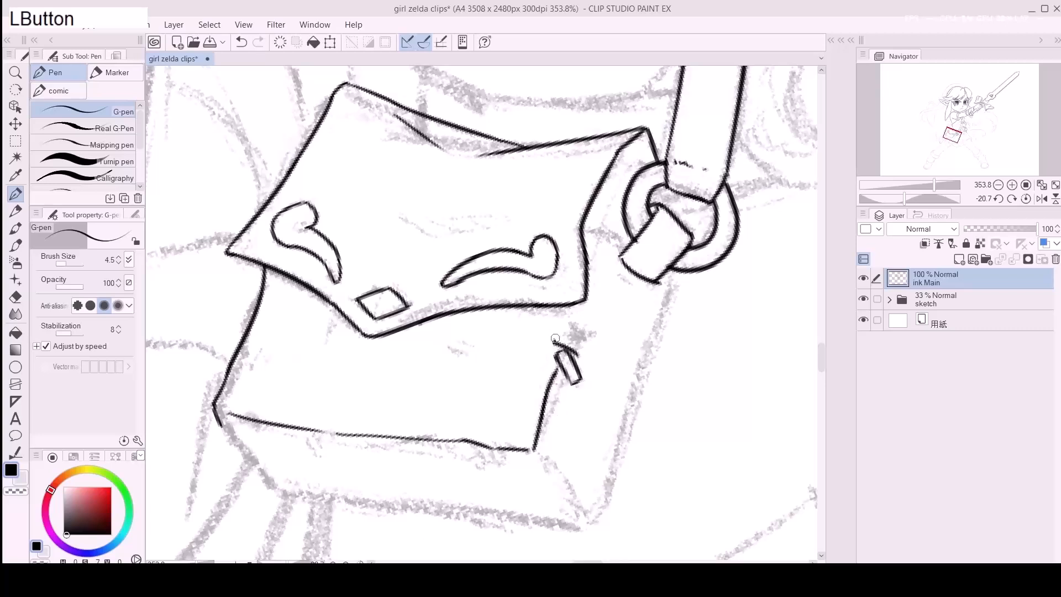
Step: Ink small rectangular stitches along the pouch front's edges and the fold lines between the flap and the strap ring
{"action": "left_click_drag", "start_coordinate": [323, 425], "coordinate": [335, 446]}
{"action": "mouse_move", "coordinate": [504, 428]}
{"action": "left_mouse_down"}
{"action": "mouse_move", "coordinate": [433, 426]}
{"action": "mouse_move", "coordinate": [423, 454]}
{"action": "left_mouse_up"}
{"action": "key", "text": "e"}
{"action": "mouse_move", "coordinate": [520, 321]}
{"action": "left_mouse_down"}
{"action": "mouse_move", "coordinate": [497, 404]}
{"action": "mouse_move", "coordinate": [492, 371]}
{"action": "left_mouse_up"}
{"action": "left_click_drag", "start_coordinate": [491, 304], "coordinate": [503, 302]}
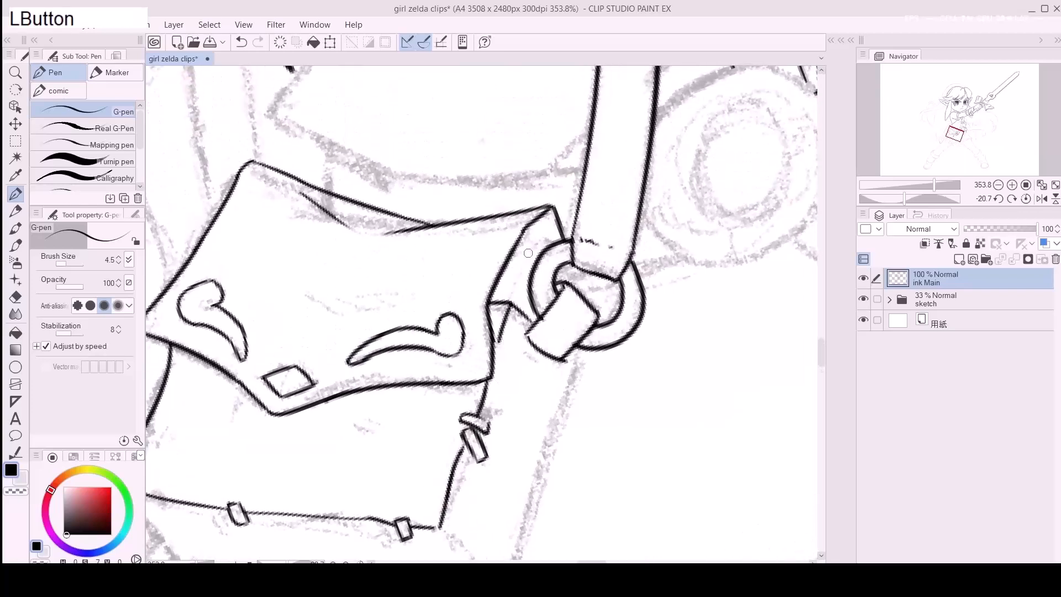
Step: Ink the pouch's outer right side edge down from the strap tab, cleaning up overlaps with the eraser
{"action": "left_click_drag", "start_coordinate": [552, 426], "coordinate": [592, 327]}
{"action": "key", "text": "e"}
{"action": "left_click", "coordinate": [608, 268]}
{"action": "left_click", "coordinate": [572, 244]}
{"action": "left_click_drag", "start_coordinate": [623, 293], "coordinate": [660, 302]}
{"action": "left_click_drag", "start_coordinate": [658, 258], "coordinate": [623, 360]}
{"action": "left_click_drag", "start_coordinate": [523, 439], "coordinate": [519, 441]}
{"action": "mouse_move", "coordinate": [562, 493]}
{"action": "left_mouse_down"}
{"action": "mouse_move", "coordinate": [580, 507]}
{"action": "mouse_move", "coordinate": [603, 414]}
{"action": "mouse_move", "coordinate": [626, 373]}
{"action": "left_mouse_up"}
{"action": "left_click_drag", "start_coordinate": [501, 439], "coordinate": [634, 388]}
{"action": "key", "text": "e"}
{"action": "mouse_move", "coordinate": [333, 345]}
{"action": "left_mouse_down"}
{"action": "mouse_move", "coordinate": [385, 413]}
{"action": "mouse_move", "coordinate": [456, 432]}
{"action": "mouse_move", "coordinate": [597, 444]}
{"action": "left_mouse_up"}
{"action": "left_click_drag", "start_coordinate": [617, 445], "coordinate": [703, 458]}
{"action": "key", "text": "space"}
{"action": "left_click_drag", "start_coordinate": [728, 391], "coordinate": [550, 536]}
{"action": "left_click_drag", "start_coordinate": [595, 403], "coordinate": [591, 458]}
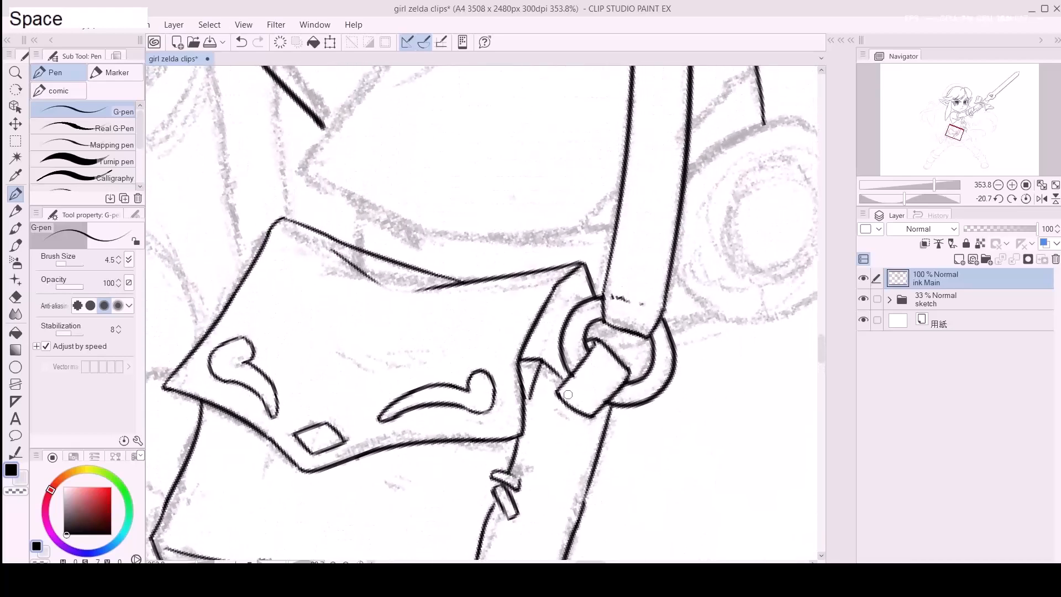
Step: Ink the thickness along the lower end of the rectangular strap tab
{"action": "left_click_drag", "start_coordinate": [557, 394], "coordinate": [584, 428]}
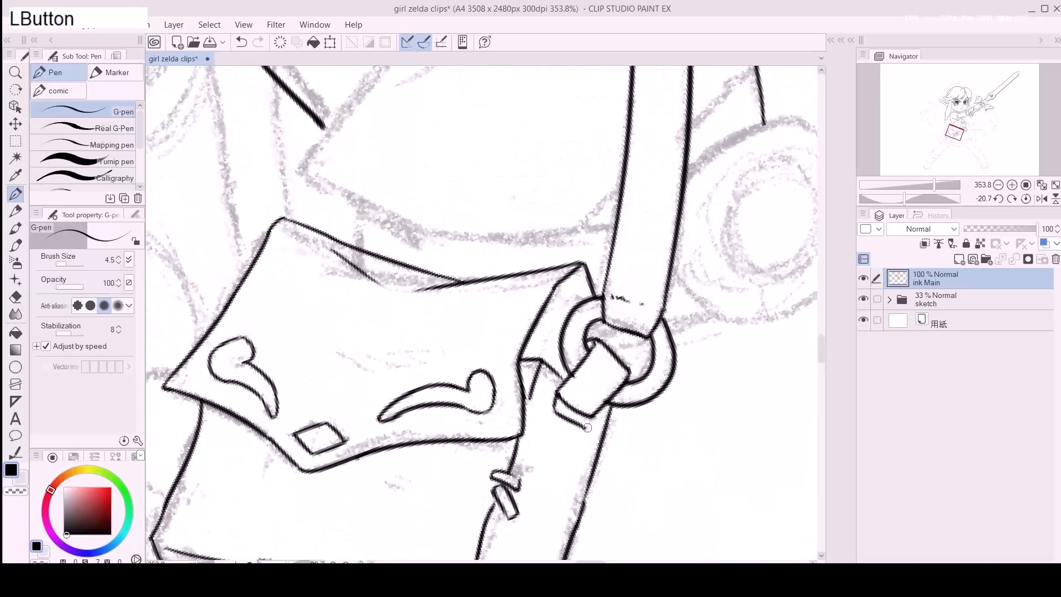
{"action": "left_click_drag", "start_coordinate": [559, 385], "coordinate": [567, 366]}
{"action": "key", "text": "ctrl+z"}
{"action": "key", "text": "e"}
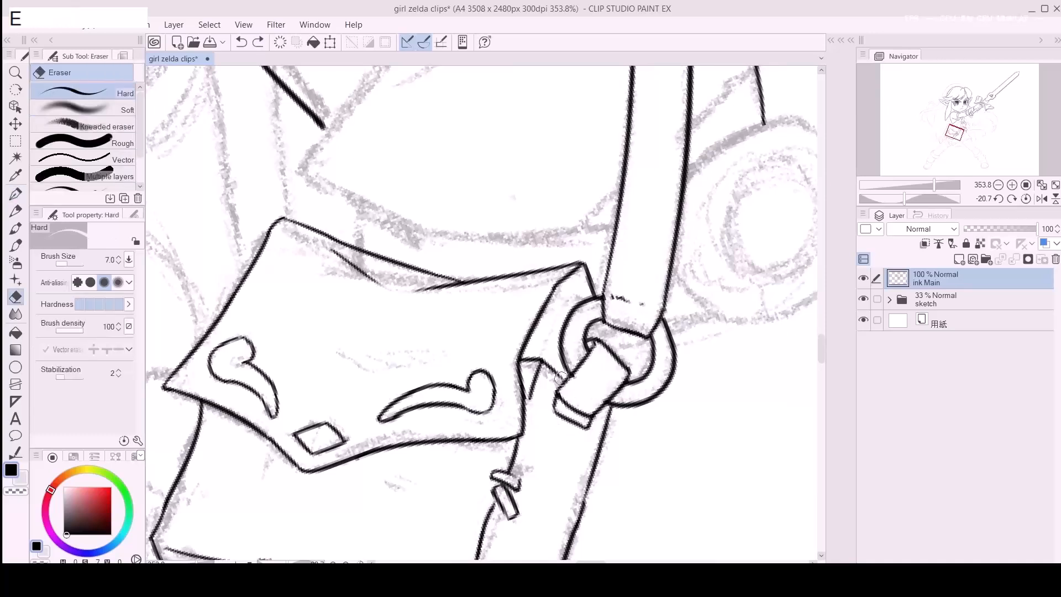
{"action": "key", "text": "p"}
{"action": "left_click", "coordinate": [563, 373]}
Step: Ink the torso's lower garment edge from the end of the side line toward the chest strap
{"action": "left_click_drag", "start_coordinate": [562, 421], "coordinate": [585, 401]}
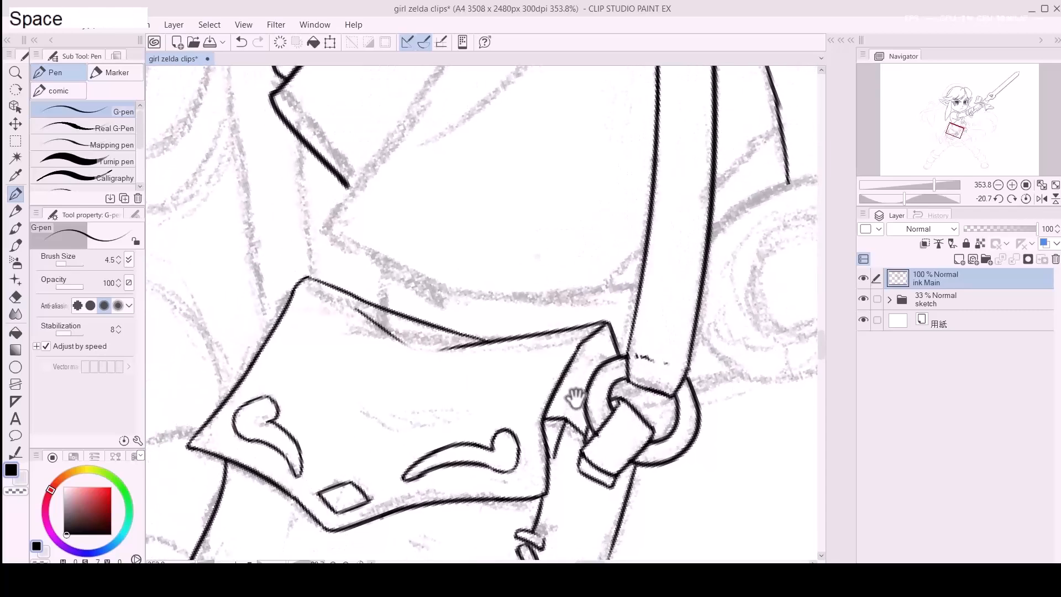
{"action": "left_click_drag", "start_coordinate": [680, 337], "coordinate": [651, 367]}
{"action": "mouse_move", "coordinate": [381, 309]}
{"action": "left_mouse_down"}
{"action": "mouse_move", "coordinate": [364, 334]}
{"action": "mouse_move", "coordinate": [416, 359]}
{"action": "mouse_move", "coordinate": [390, 351]}
{"action": "mouse_move", "coordinate": [473, 389]}
{"action": "mouse_move", "coordinate": [535, 399]}
{"action": "mouse_move", "coordinate": [454, 387]}
{"action": "mouse_move", "coordinate": [628, 397]}
{"action": "mouse_move", "coordinate": [600, 402]}
{"action": "mouse_move", "coordinate": [609, 401]}
{"action": "mouse_move", "coordinate": [683, 355]}
{"action": "mouse_move", "coordinate": [671, 391]}
{"action": "mouse_move", "coordinate": [457, 481]}
{"action": "left_mouse_up"}
{"action": "left_click_drag", "start_coordinate": [575, 428], "coordinate": [627, 369]}
{"action": "key", "text": "ctrl+z"}
{"action": "mouse_move", "coordinate": [575, 423]}
{"action": "left_mouse_down"}
{"action": "mouse_move", "coordinate": [631, 368]}
{"action": "mouse_move", "coordinate": [632, 427]}
{"action": "left_mouse_up"}
Step: Rotate the canvas and ink the long curved fold line across the torso from its side corner toward the collar
{"action": "mouse_move", "coordinate": [353, 466]}
{"action": "left_mouse_down"}
{"action": "mouse_move", "coordinate": [504, 379]}
{"action": "mouse_move", "coordinate": [489, 449]}
{"action": "mouse_move", "coordinate": [422, 339]}
{"action": "mouse_move", "coordinate": [464, 300]}
{"action": "mouse_move", "coordinate": [262, 417]}
{"action": "mouse_move", "coordinate": [478, 367]}
{"action": "left_mouse_up"}
{"action": "key", "text": "r"}
{"action": "mouse_move", "coordinate": [486, 361]}
{"action": "left_mouse_down"}
{"action": "mouse_move", "coordinate": [386, 419]}
{"action": "mouse_move", "coordinate": [381, 439]}
{"action": "left_mouse_up"}
{"action": "mouse_move", "coordinate": [307, 435]}
{"action": "left_mouse_down"}
{"action": "mouse_move", "coordinate": [488, 362]}
{"action": "mouse_move", "coordinate": [575, 290]}
{"action": "left_mouse_up"}
{"action": "key", "text": "space"}
{"action": "left_click_drag", "start_coordinate": [381, 497], "coordinate": [497, 372]}
Step: Ink the lower fold line across the torso from the side fold to the chest strap below the brooch
{"action": "left_click_drag", "start_coordinate": [369, 375], "coordinate": [572, 363]}
{"action": "key", "text": "ctrl+z"}
{"action": "left_click_drag", "start_coordinate": [370, 375], "coordinate": [615, 349]}
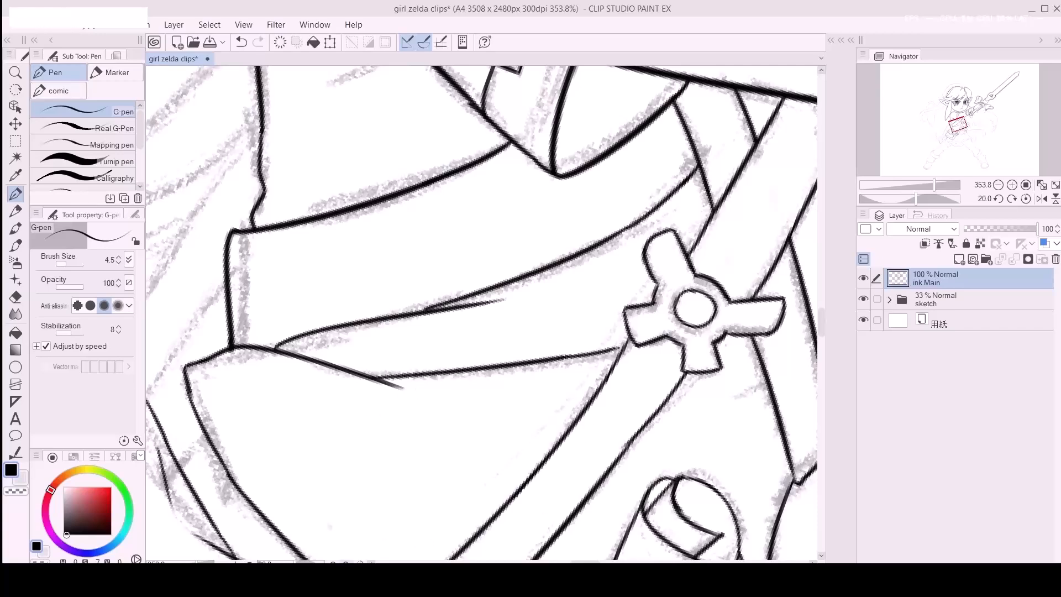
Step: Erase the overshooting end of the torso's lower fold line and try another fold stroke beneath it
{"action": "left_click", "coordinate": [360, 562]}
{"action": "key", "text": "slash"}
{"action": "left_click_drag", "start_coordinate": [553, 417], "coordinate": [442, 419]}
{"action": "left_click", "coordinate": [865, 278]}
{"action": "left_click", "coordinate": [863, 278]}
{"action": "left_click_drag", "start_coordinate": [579, 402], "coordinate": [635, 402]}
{"action": "key", "text": "e"}
{"action": "mouse_move", "coordinate": [497, 412]}
{"action": "left_mouse_down"}
{"action": "mouse_move", "coordinate": [424, 420]}
{"action": "mouse_move", "coordinate": [497, 406]}
{"action": "mouse_move", "coordinate": [431, 415]}
{"action": "mouse_move", "coordinate": [463, 410]}
{"action": "left_mouse_up"}
{"action": "key", "text": "slash"}
{"action": "key", "text": "p"}
{"action": "mouse_move", "coordinate": [395, 428]}
{"action": "left_mouse_down"}
{"action": "mouse_move", "coordinate": [453, 386]}
{"action": "mouse_move", "coordinate": [544, 391]}
{"action": "left_mouse_up"}
{"action": "key", "text": "ctrl+z"}
Step: Rotate the canvas and ink the torso's far side line from the chest strap out to its corner
{"action": "key", "text": "space"}
{"action": "left_click_drag", "start_coordinate": [607, 356], "coordinate": [383, 488]}
{"action": "key", "text": "r"}
{"action": "left_click_drag", "start_coordinate": [553, 256], "coordinate": [440, 247]}
{"action": "key", "text": "space"}
{"action": "mouse_move", "coordinate": [481, 250]}
{"action": "left_mouse_down"}
{"action": "mouse_move", "coordinate": [431, 399]}
{"action": "mouse_move", "coordinate": [441, 333]}
{"action": "left_mouse_up"}
{"action": "key", "text": "ctrl+z"}
{"action": "left_click_drag", "start_coordinate": [381, 382], "coordinate": [452, 312]}
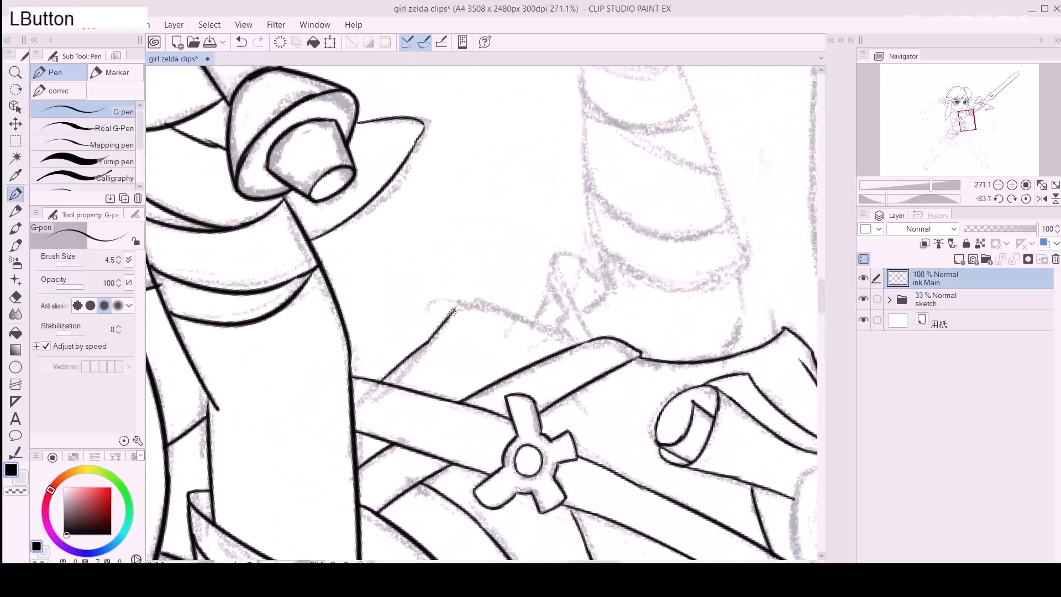
Step: Ink the torso's far side line from its corner down to the lower strap and reset the canvas rotation
{"action": "key", "text": "r"}
{"action": "key", "text": "space"}
{"action": "mouse_move", "coordinate": [499, 269]}
{"action": "left_mouse_down"}
{"action": "mouse_move", "coordinate": [429, 281]}
{"action": "mouse_move", "coordinate": [372, 396]}
{"action": "left_mouse_up"}
{"action": "key", "text": "p"}
{"action": "mouse_move", "coordinate": [486, 333]}
{"action": "left_mouse_down"}
{"action": "mouse_move", "coordinate": [415, 409]}
{"action": "mouse_move", "coordinate": [477, 338]}
{"action": "mouse_move", "coordinate": [452, 451]}
{"action": "left_mouse_up"}
{"action": "key", "text": "ctrl+z"}
{"action": "left_click", "coordinate": [360, 563]}
{"action": "key", "text": "space"}
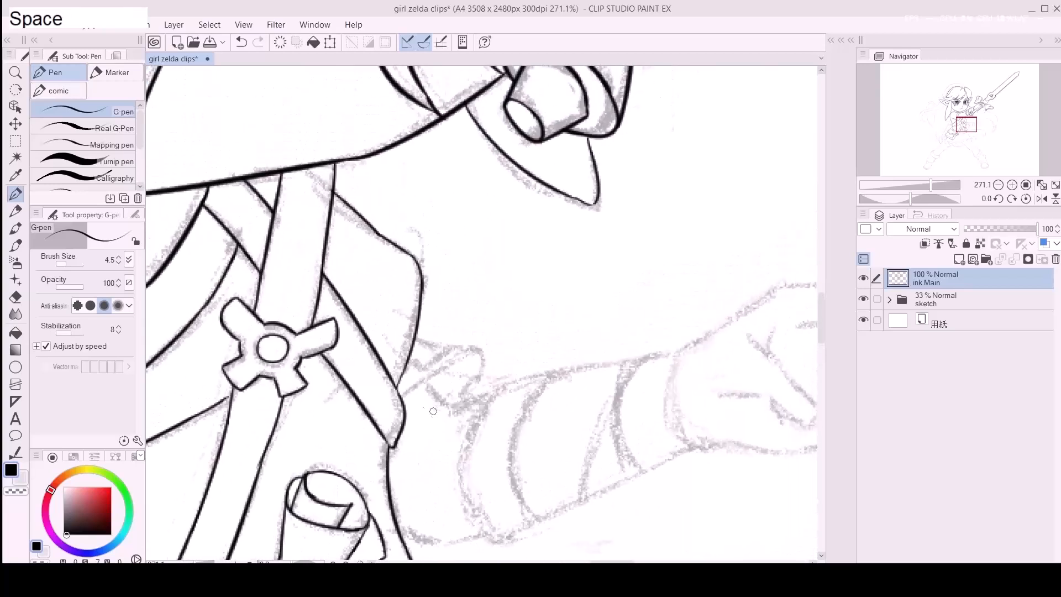
Step: Ink the flared cloth cuff sticking out from the torso's far side, with its rounded end and inner fold
{"action": "left_click_drag", "start_coordinate": [401, 397], "coordinate": [465, 356]}
{"action": "key", "text": "ctrl+z"}
{"action": "left_click_drag", "start_coordinate": [400, 397], "coordinate": [463, 360]}
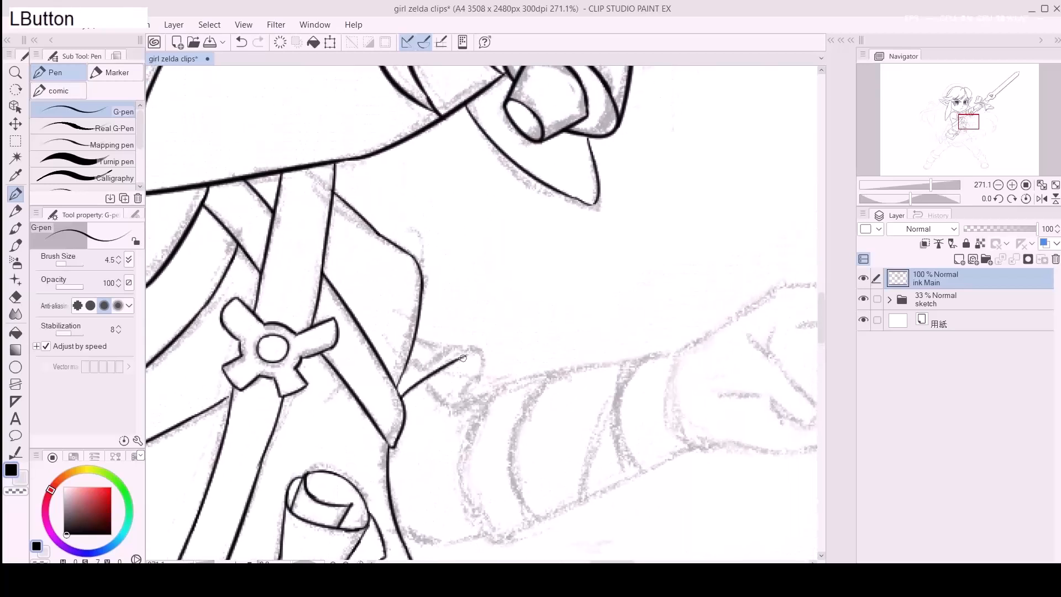
{"action": "key", "text": "ctrl+z"}
{"action": "mouse_move", "coordinate": [416, 334]}
{"action": "left_mouse_down"}
{"action": "mouse_move", "coordinate": [484, 355]}
{"action": "mouse_move", "coordinate": [469, 345]}
{"action": "mouse_move", "coordinate": [462, 388]}
{"action": "left_mouse_up"}
{"action": "key", "text": "ctrl+z"}
{"action": "key", "text": "ctrl+z"}
{"action": "left_click_drag", "start_coordinate": [467, 345], "coordinate": [482, 351]}
{"action": "left_click_drag", "start_coordinate": [409, 365], "coordinate": [414, 359]}
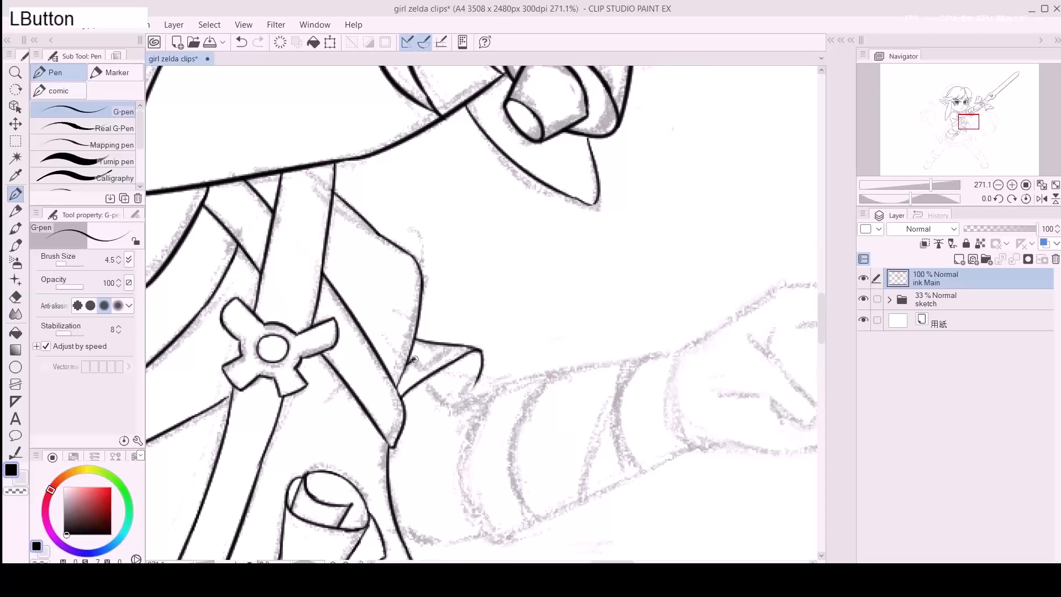
Step: Hide the sketch folder and erase the hatching in the lower part of the larger eye's iris
{"action": "key", "text": "ctrl+space"}
{"action": "left_click_drag", "start_coordinate": [514, 369], "coordinate": [460, 390]}
{"action": "mouse_move", "coordinate": [514, 361]}
{"action": "left_mouse_down"}
{"action": "mouse_move", "coordinate": [538, 379]}
{"action": "mouse_move", "coordinate": [499, 371]}
{"action": "mouse_move", "coordinate": [519, 347]}
{"action": "left_mouse_up"}
{"action": "key", "text": "space"}
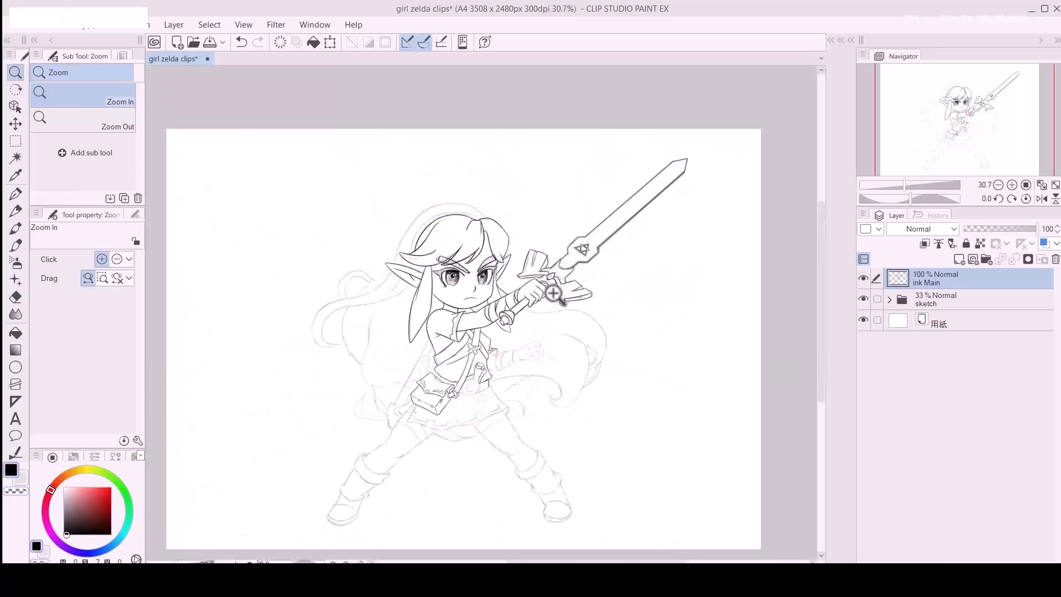
{"action": "left_click_drag", "start_coordinate": [465, 245], "coordinate": [509, 254]}
{"action": "key", "text": "space"}
{"action": "left_click_drag", "start_coordinate": [477, 376], "coordinate": [513, 262]}
{"action": "key", "text": "e"}
{"action": "mouse_move", "coordinate": [400, 303]}
{"action": "left_mouse_down"}
{"action": "mouse_move", "coordinate": [403, 326]}
{"action": "mouse_move", "coordinate": [405, 311]}
{"action": "mouse_move", "coordinate": [428, 337]}
{"action": "mouse_move", "coordinate": [447, 324]}
{"action": "mouse_move", "coordinate": [425, 350]}
{"action": "mouse_move", "coordinate": [448, 319]}
{"action": "left_mouse_up"}
{"action": "left_click", "coordinate": [863, 299]}
{"action": "key", "text": "bracketleft"}
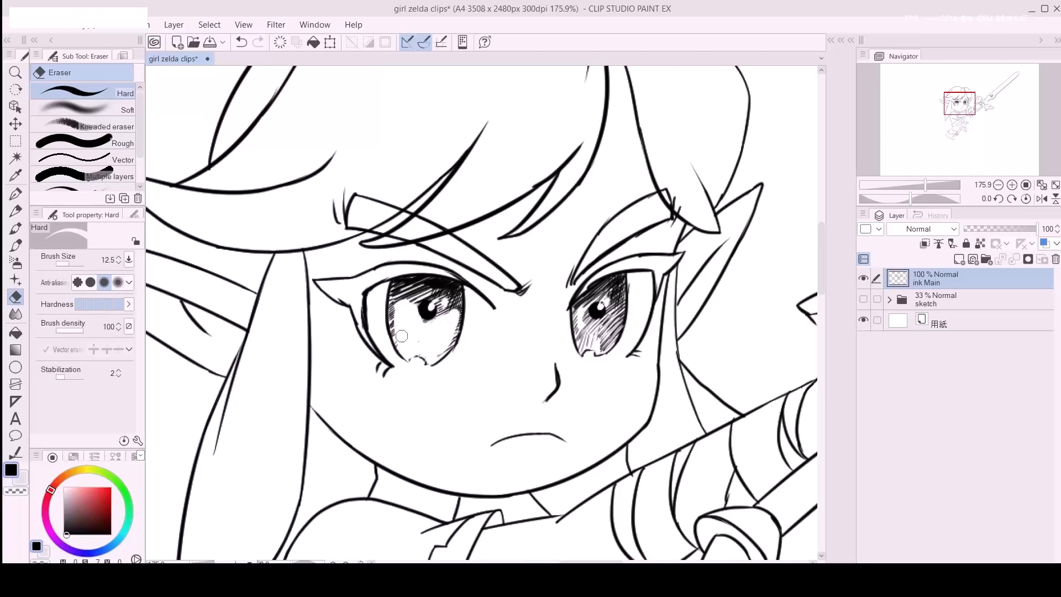
Step: Clear the remaining hatching from the lower halves of both irises and reduce the eraser size to 9.0
{"action": "mouse_move", "coordinate": [398, 310]}
{"action": "left_mouse_down"}
{"action": "mouse_move", "coordinate": [395, 299]}
{"action": "mouse_move", "coordinate": [399, 343]}
{"action": "mouse_move", "coordinate": [444, 345]}
{"action": "left_mouse_up"}
{"action": "left_click", "coordinate": [461, 353]}
{"action": "mouse_move", "coordinate": [590, 312]}
{"action": "left_mouse_down"}
{"action": "mouse_move", "coordinate": [580, 342]}
{"action": "mouse_move", "coordinate": [586, 325]}
{"action": "mouse_move", "coordinate": [608, 344]}
{"action": "mouse_move", "coordinate": [610, 326]}
{"action": "left_mouse_up"}
{"action": "key", "text": "["}
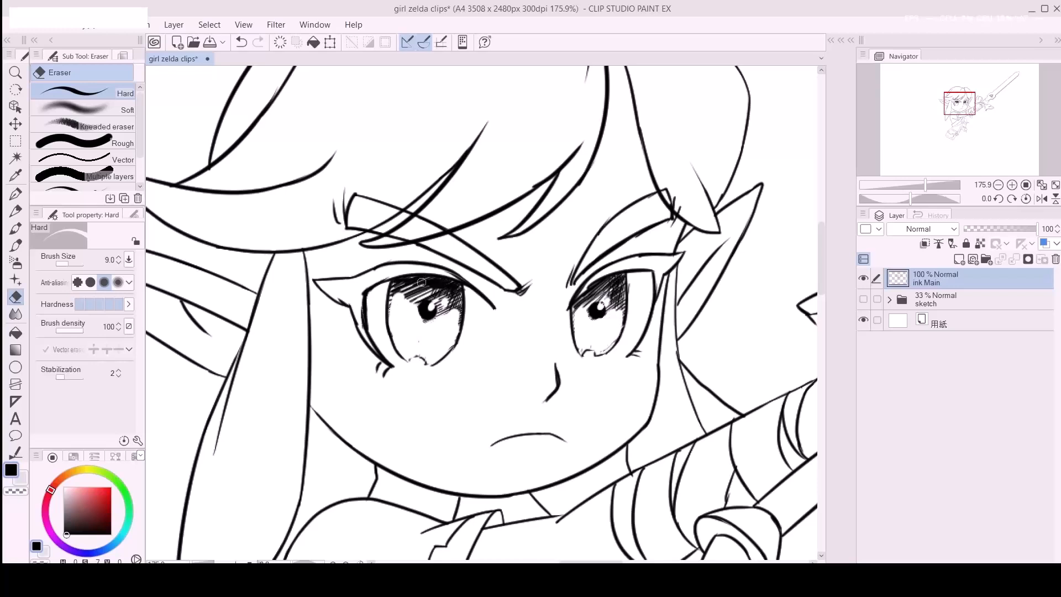
Step: Re-ink the outlines and upper dark shading of both irises with the G-pen
{"action": "key", "text": "p"}
{"action": "left_click_drag", "start_coordinate": [418, 282], "coordinate": [393, 299]}
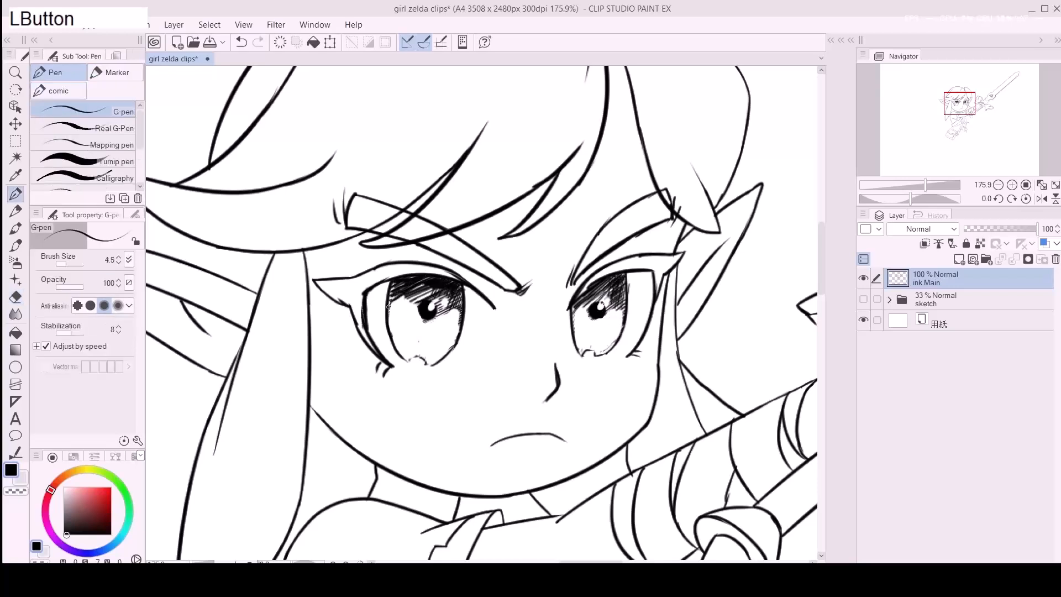
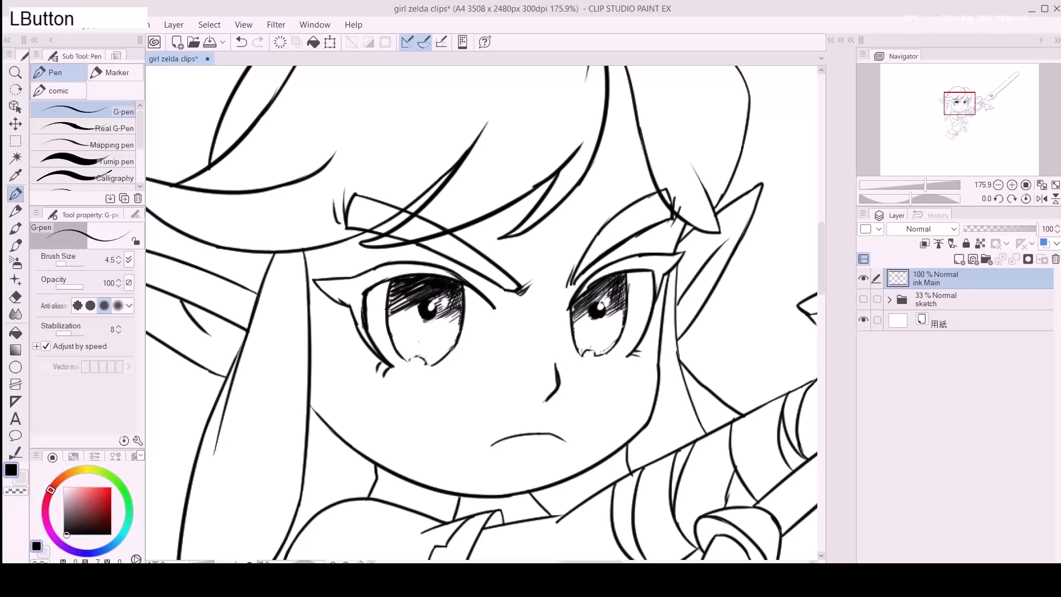
{"action": "key", "text": "z"}
{"action": "left_click_drag", "start_coordinate": [625, 339], "coordinate": [577, 356]}
{"action": "key", "text": "space"}
{"action": "left_click_drag", "start_coordinate": [621, 378], "coordinate": [520, 251]}
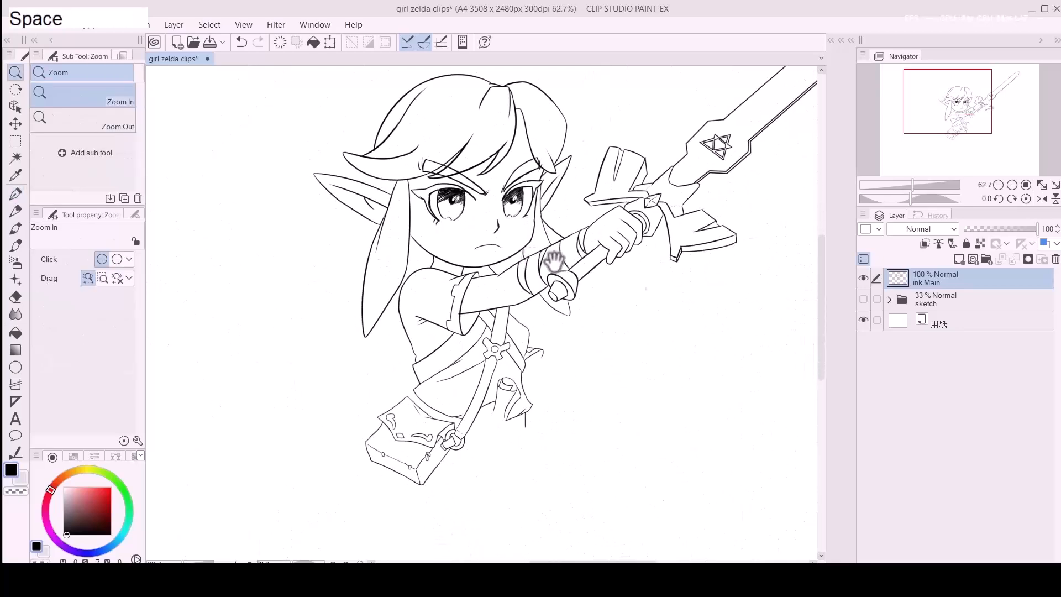
Step: Show the sketch folder again and ink the lower folds of the flared cuff down to its pointed tip
{"action": "left_click", "coordinate": [864, 300]}
{"action": "left_click_drag", "start_coordinate": [544, 375], "coordinate": [603, 376]}
{"action": "key", "text": "space"}
{"action": "mouse_move", "coordinate": [608, 376]}
{"action": "left_mouse_down"}
{"action": "mouse_move", "coordinate": [590, 360]}
{"action": "mouse_move", "coordinate": [553, 356]}
{"action": "left_mouse_up"}
{"action": "left_click_drag", "start_coordinate": [511, 356], "coordinate": [519, 355]}
{"action": "left_click", "coordinate": [519, 357]}
{"action": "key", "text": "p"}
{"action": "mouse_move", "coordinate": [415, 268]}
{"action": "left_mouse_down"}
{"action": "mouse_move", "coordinate": [449, 301]}
{"action": "mouse_move", "coordinate": [476, 289]}
{"action": "left_mouse_up"}
{"action": "key", "text": "ctrl+z"}
{"action": "key", "text": "space"}
{"action": "left_click_drag", "start_coordinate": [512, 361], "coordinate": [482, 322]}
{"action": "left_click_drag", "start_coordinate": [415, 264], "coordinate": [463, 241]}
{"action": "key", "text": "ctrl+z"}
Step: Ink the far arm's lower edge from the torso to the wrist and the first curved bandage line
{"action": "left_click_drag", "start_coordinate": [359, 388], "coordinate": [415, 408]}
{"action": "key", "text": "ctrl+z"}
{"action": "key", "text": "ctrl+z"}
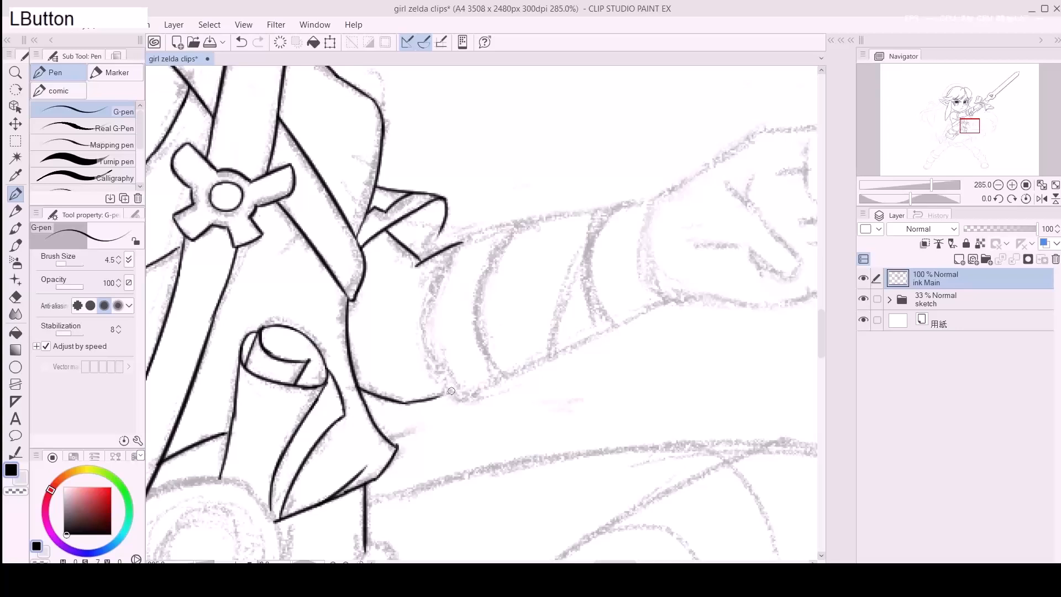
{"action": "left_click_drag", "start_coordinate": [457, 379], "coordinate": [391, 412]}
{"action": "mouse_move", "coordinate": [405, 268]}
{"action": "left_mouse_down"}
{"action": "mouse_move", "coordinate": [377, 397]}
{"action": "mouse_move", "coordinate": [391, 426]}
{"action": "mouse_move", "coordinate": [608, 331]}
{"action": "left_mouse_up"}
{"action": "key", "text": "ctrl+z"}
{"action": "left_click_drag", "start_coordinate": [458, 307], "coordinate": [450, 367]}
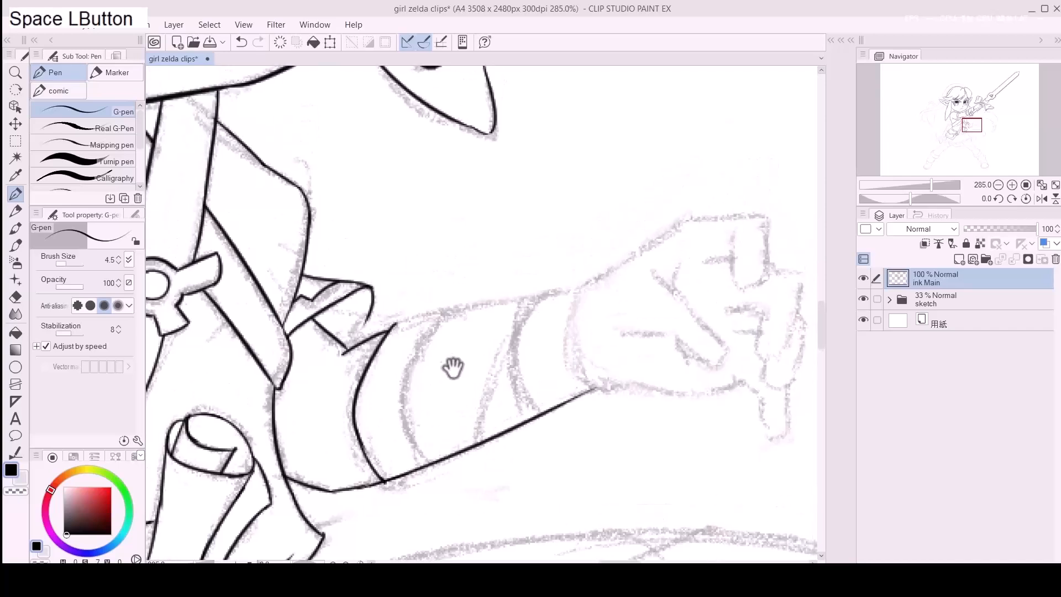
Step: Erase the overshoot above the first bandage line and ink the forearm's upper edge from the cuff to the wrist
{"action": "key", "text": "e"}
{"action": "left_click", "coordinate": [400, 322]}
{"action": "left_click_drag", "start_coordinate": [362, 344], "coordinate": [504, 291]}
{"action": "key", "text": "ctrl+z"}
{"action": "mouse_move", "coordinate": [367, 340]}
{"action": "left_mouse_down"}
{"action": "mouse_move", "coordinate": [570, 291]}
{"action": "mouse_move", "coordinate": [553, 293]}
{"action": "left_mouse_up"}
{"action": "key", "text": "ctrl+z"}
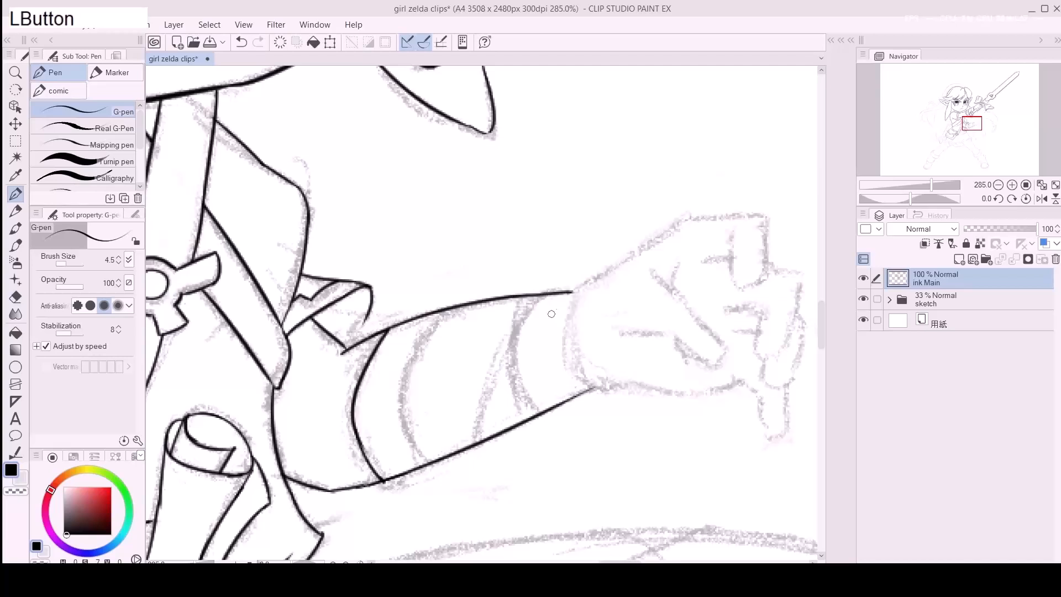
Step: Ink the remaining curved and crossing bandage lines wrapped around the far forearm
{"action": "left_click_drag", "start_coordinate": [462, 401], "coordinate": [473, 346]}
{"action": "mouse_move", "coordinate": [460, 254]}
{"action": "left_mouse_down"}
{"action": "mouse_move", "coordinate": [402, 347]}
{"action": "mouse_move", "coordinate": [426, 292]}
{"action": "mouse_move", "coordinate": [415, 363]}
{"action": "mouse_move", "coordinate": [435, 400]}
{"action": "left_mouse_up"}
{"action": "key", "text": "ctrl+z"}
{"action": "left_click_drag", "start_coordinate": [419, 341], "coordinate": [429, 411]}
{"action": "mouse_move", "coordinate": [544, 238]}
{"action": "left_mouse_down"}
{"action": "mouse_move", "coordinate": [530, 326]}
{"action": "mouse_move", "coordinate": [546, 358]}
{"action": "left_mouse_up"}
{"action": "key", "text": "ctrl+z"}
{"action": "mouse_move", "coordinate": [544, 238]}
{"action": "left_mouse_down"}
{"action": "mouse_move", "coordinate": [533, 331]}
{"action": "mouse_move", "coordinate": [546, 356]}
{"action": "mouse_move", "coordinate": [508, 320]}
{"action": "mouse_move", "coordinate": [500, 378]}
{"action": "left_mouse_up"}
{"action": "mouse_move", "coordinate": [569, 315]}
{"action": "left_mouse_down"}
{"action": "mouse_move", "coordinate": [457, 396]}
{"action": "mouse_move", "coordinate": [474, 347]}
{"action": "left_mouse_up"}
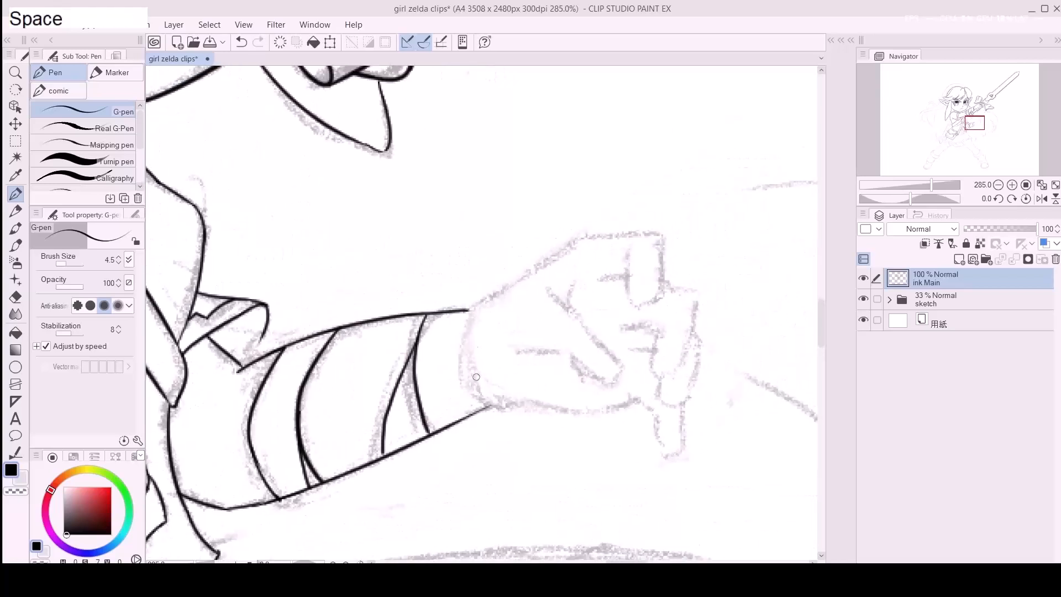
Step: Ink the curved wrist line at the end of the bandages and start the thumb's contour
{"action": "mouse_move", "coordinate": [486, 407]}
{"action": "left_mouse_down"}
{"action": "mouse_move", "coordinate": [469, 310]}
{"action": "mouse_move", "coordinate": [488, 296]}
{"action": "mouse_move", "coordinate": [467, 313]}
{"action": "mouse_move", "coordinate": [504, 303]}
{"action": "mouse_move", "coordinate": [597, 387]}
{"action": "left_mouse_up"}
{"action": "key", "text": "ctrl+z"}
{"action": "key", "text": "ctrl+z"}
{"action": "key", "text": "ctrl+z"}
{"action": "left_click_drag", "start_coordinate": [516, 312], "coordinate": [599, 392]}
{"action": "key", "text": "ctrl+z"}
Step: Complete the thumb and ink the back of the hand around to the curled index finger
{"action": "mouse_move", "coordinate": [494, 387]}
{"action": "left_mouse_down"}
{"action": "mouse_move", "coordinate": [549, 378]}
{"action": "mouse_move", "coordinate": [586, 408]}
{"action": "mouse_move", "coordinate": [548, 382]}
{"action": "mouse_move", "coordinate": [586, 406]}
{"action": "mouse_move", "coordinate": [598, 390]}
{"action": "mouse_move", "coordinate": [513, 440]}
{"action": "left_mouse_up"}
{"action": "key", "text": "ctrl+z"}
{"action": "left_click", "coordinate": [548, 379]}
{"action": "key", "text": "ctrl+z"}
{"action": "key", "text": "ctrl+z"}
{"action": "mouse_move", "coordinate": [421, 373]}
{"action": "left_mouse_down"}
{"action": "mouse_move", "coordinate": [485, 328]}
{"action": "mouse_move", "coordinate": [544, 322]}
{"action": "mouse_move", "coordinate": [571, 375]}
{"action": "left_mouse_up"}
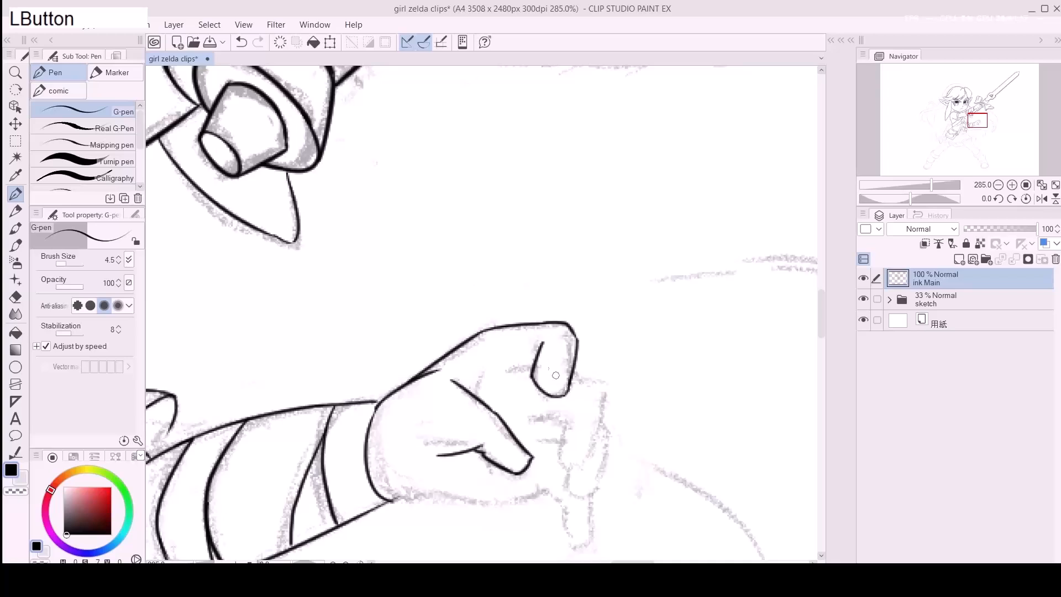
Step: Ink the short creases near the index finger and thumb, and the curled middle finger
{"action": "left_click_drag", "start_coordinate": [476, 390], "coordinate": [479, 362]}
{"action": "key", "text": "space"}
{"action": "mouse_move", "coordinate": [576, 378]}
{"action": "left_mouse_down"}
{"action": "mouse_move", "coordinate": [530, 327]}
{"action": "mouse_move", "coordinate": [563, 356]}
{"action": "left_mouse_up"}
{"action": "key", "text": "ctrl+z"}
{"action": "mouse_move", "coordinate": [528, 323]}
{"action": "left_mouse_down"}
{"action": "mouse_move", "coordinate": [551, 338]}
{"action": "mouse_move", "coordinate": [515, 409]}
{"action": "left_mouse_up"}
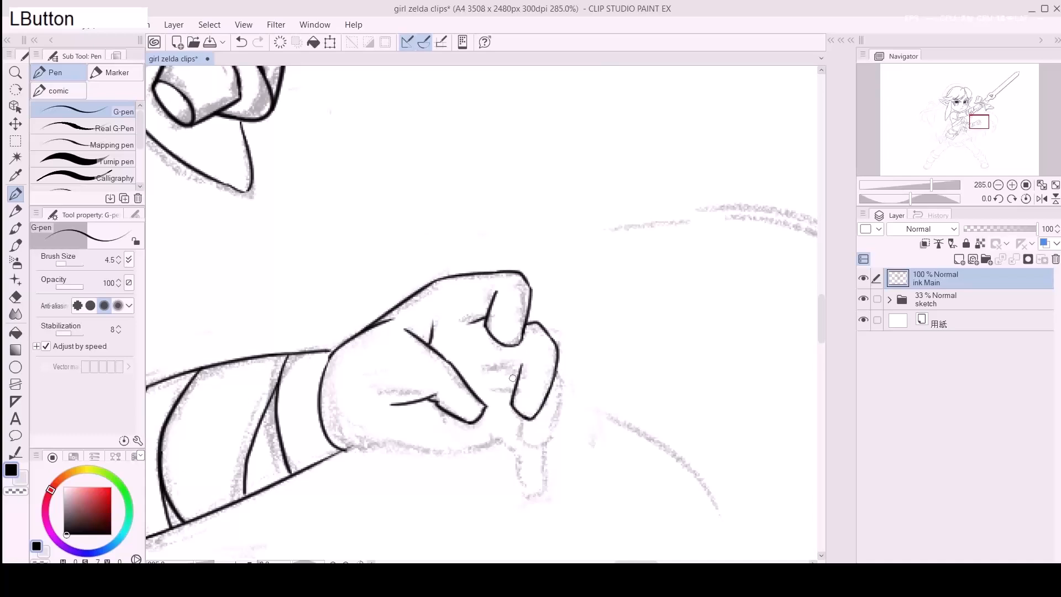
Step: Ink the ring finger tucked beneath the middle finger
{"action": "mouse_move", "coordinate": [532, 407]}
{"action": "left_mouse_down"}
{"action": "mouse_move", "coordinate": [532, 333]}
{"action": "mouse_move", "coordinate": [521, 353]}
{"action": "left_mouse_up"}
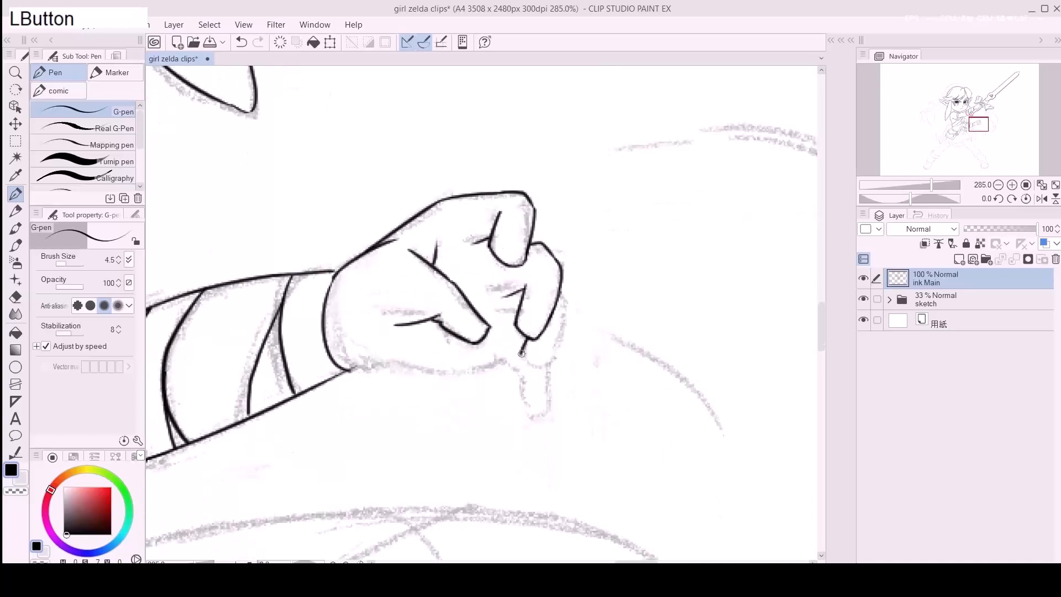
{"action": "left_click_drag", "start_coordinate": [567, 314], "coordinate": [549, 365]}
{"action": "left_click_drag", "start_coordinate": [421, 387], "coordinate": [496, 355]}
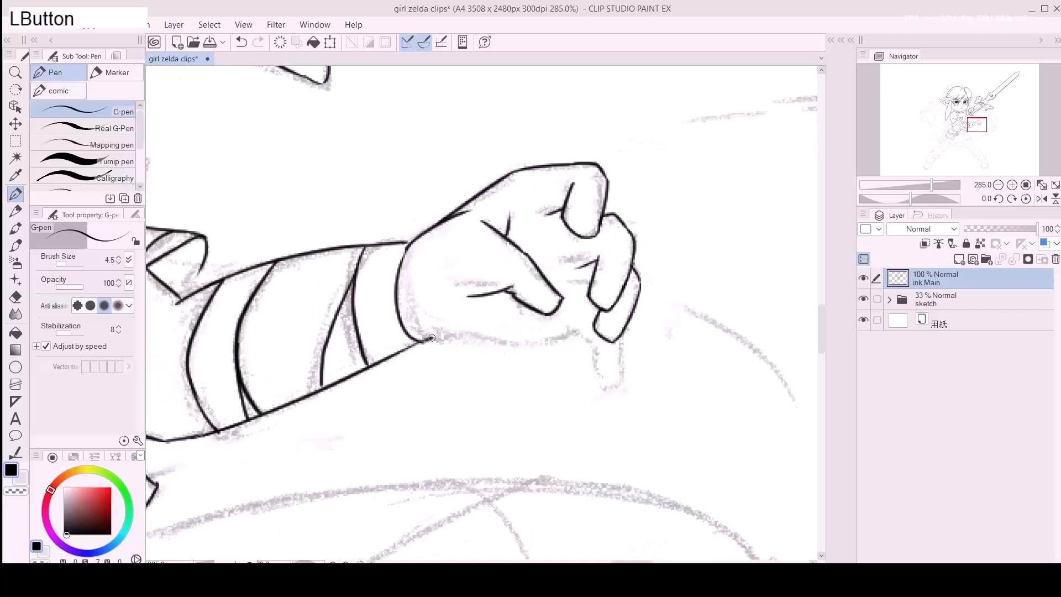
Step: Ink the hand's lower edge from the wrist and the straight little finger hanging below the ring finger
{"action": "mouse_move", "coordinate": [437, 334]}
{"action": "left_mouse_down"}
{"action": "mouse_move", "coordinate": [624, 338]}
{"action": "mouse_move", "coordinate": [610, 369]}
{"action": "mouse_move", "coordinate": [618, 400]}
{"action": "left_mouse_up"}
{"action": "key", "text": "ctrl+z"}
{"action": "key", "text": "ctrl+z"}
{"action": "mouse_move", "coordinate": [586, 338]}
{"action": "left_mouse_down"}
{"action": "mouse_move", "coordinate": [595, 380]}
{"action": "mouse_move", "coordinate": [619, 382]}
{"action": "left_mouse_up"}
{"action": "key", "text": "ctrl+z"}
{"action": "key", "text": "ctrl+z"}
{"action": "key", "text": "ctrl+z"}
{"action": "key", "text": "ctrl+z"}
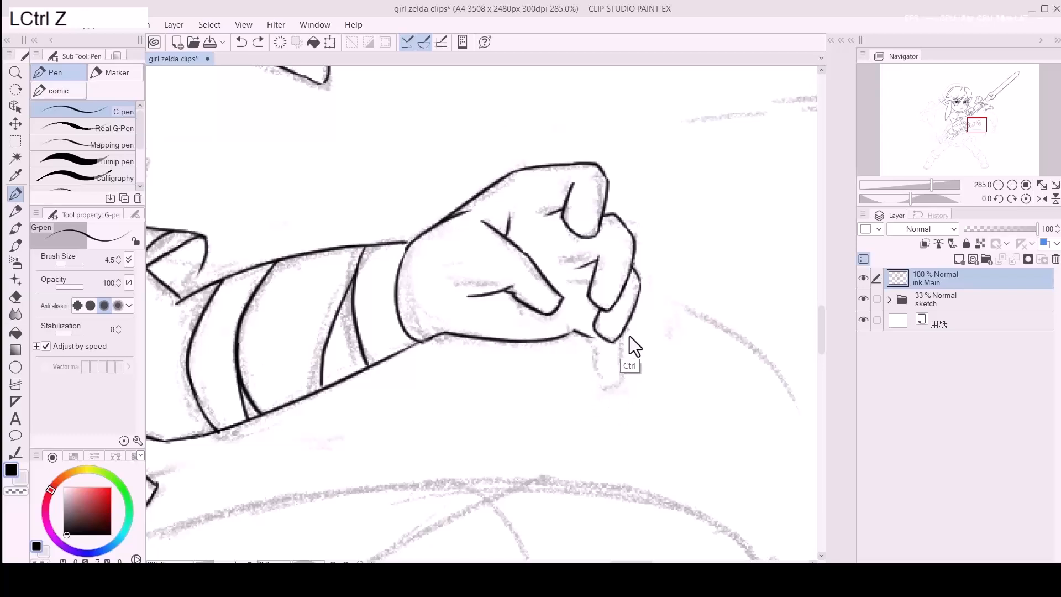
{"action": "left_click_drag", "start_coordinate": [594, 332], "coordinate": [590, 356]}
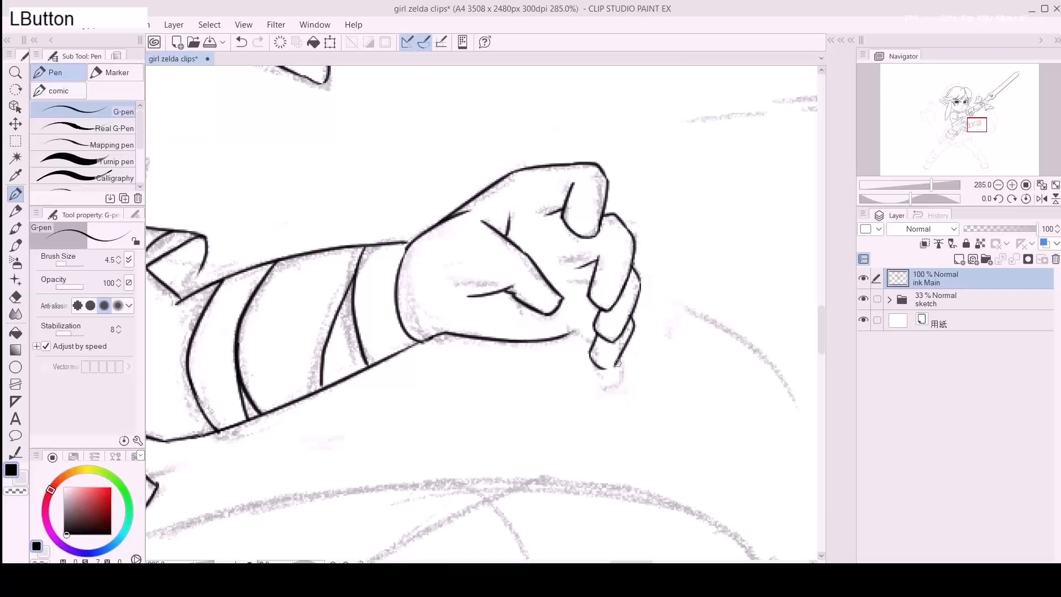
{"action": "key", "text": "ctrl+z"}
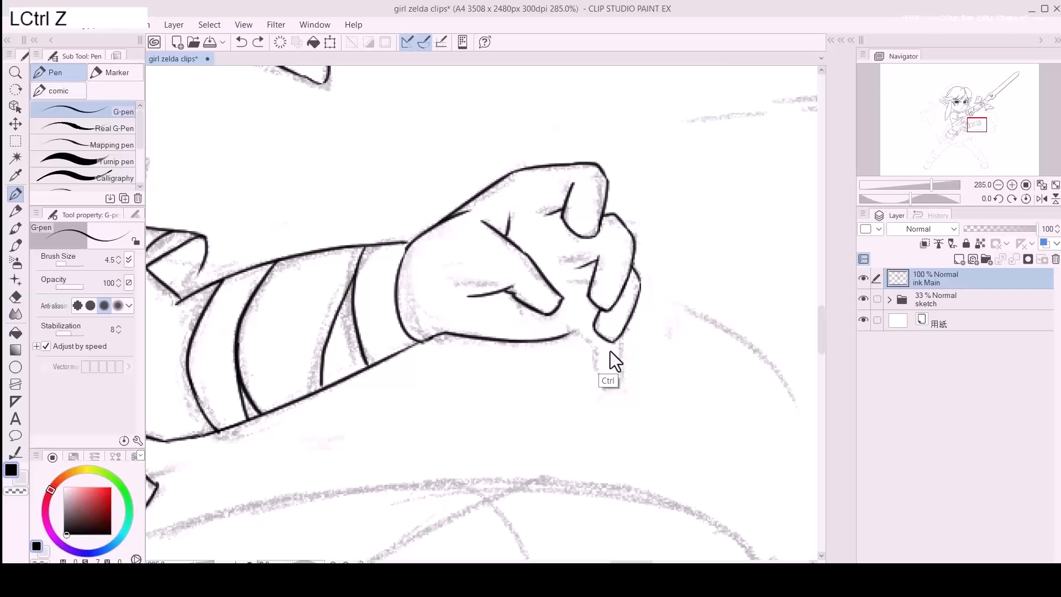
{"action": "mouse_move", "coordinate": [564, 334]}
{"action": "left_mouse_down"}
{"action": "mouse_move", "coordinate": [597, 350]}
{"action": "mouse_move", "coordinate": [624, 389]}
{"action": "left_mouse_up"}
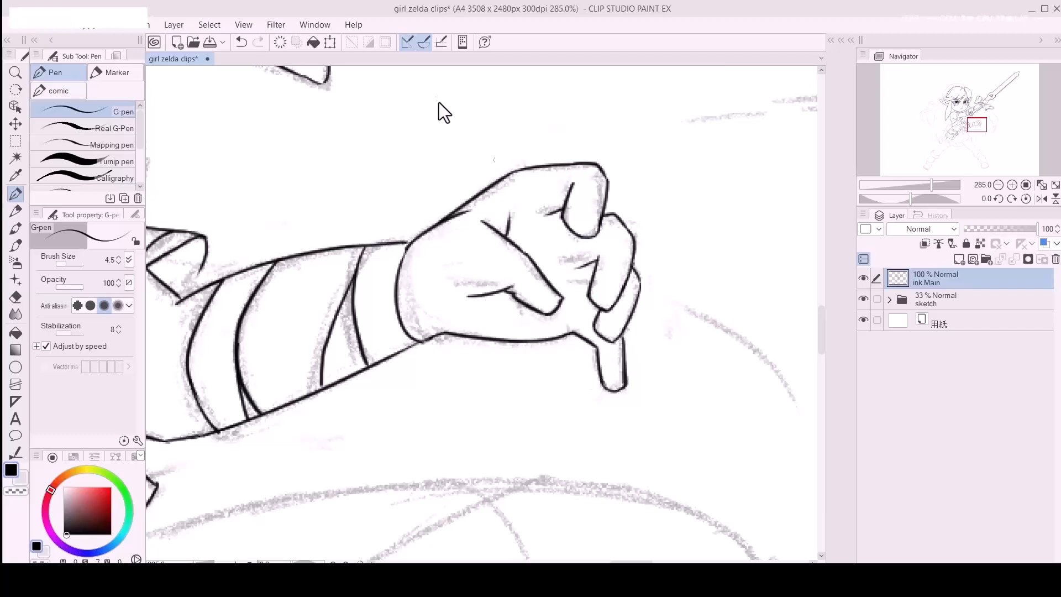
{"action": "mouse_move", "coordinate": [561, 303]}
{"action": "left_mouse_down"}
{"action": "mouse_move", "coordinate": [574, 308]}
{"action": "mouse_move", "coordinate": [547, 294]}
{"action": "mouse_move", "coordinate": [565, 320]}
{"action": "left_mouse_up"}
{"action": "key", "text": "ctrl+z"}
Step: Ink the short line joining the torso's lower edge to the top of the pouch flap
{"action": "key", "text": "z"}
{"action": "key", "text": "space"}
{"action": "left_click_drag", "start_coordinate": [565, 322], "coordinate": [534, 332]}
{"action": "key", "text": "space"}
{"action": "left_click_drag", "start_coordinate": [521, 346], "coordinate": [553, 305]}
{"action": "key", "text": "space"}
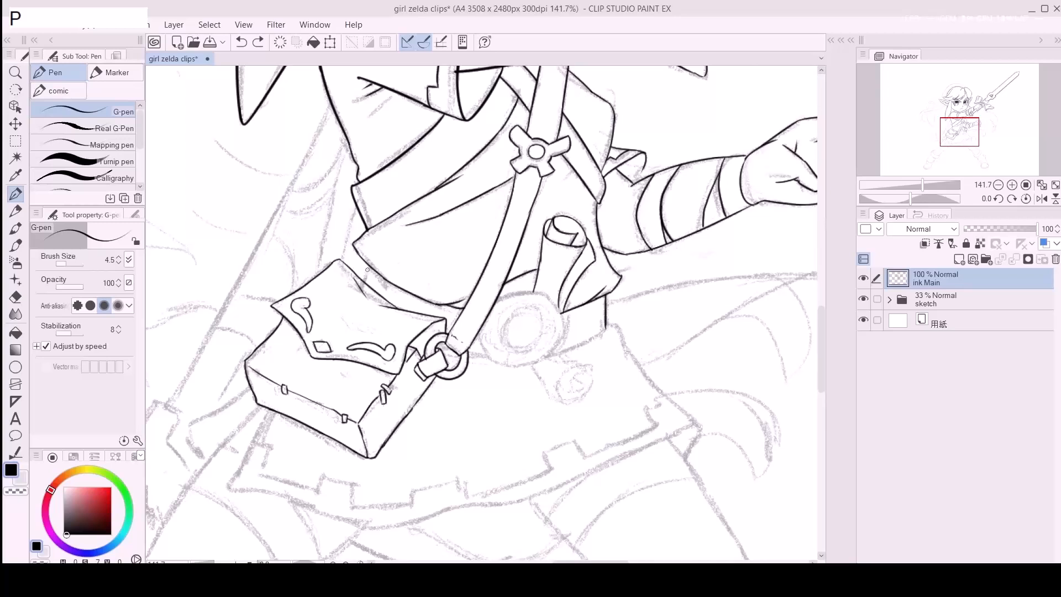
{"action": "left_click", "coordinate": [365, 274]}
{"action": "key", "text": "ctrl+z"}
{"action": "left_click_drag", "start_coordinate": [368, 266], "coordinate": [362, 280]}
Step: Try to retouch the lower end of the chest strap where it meets the ring
{"action": "left_click_drag", "start_coordinate": [508, 346], "coordinate": [459, 313]}
{"action": "key", "text": "z"}
{"action": "left_click", "coordinate": [406, 315]}
{"action": "key", "text": "p"}
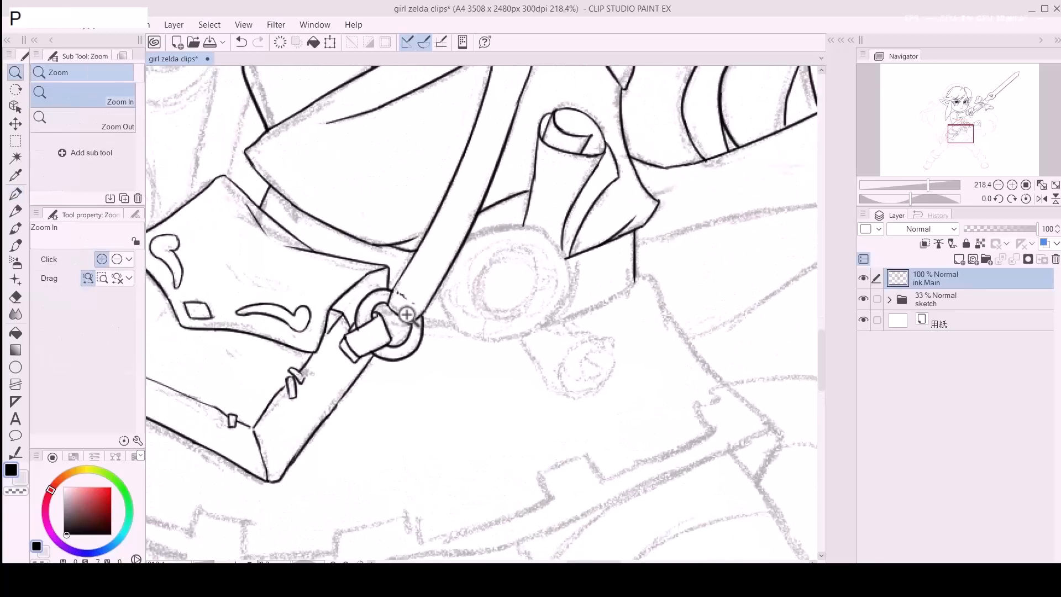
{"action": "left_click", "coordinate": [390, 309]}
{"action": "key", "text": "ctrl+z"}
{"action": "left_click_drag", "start_coordinate": [388, 306], "coordinate": [385, 324]}
{"action": "key", "text": "e"}
{"action": "mouse_move", "coordinate": [388, 284]}
{"action": "left_mouse_down"}
{"action": "mouse_move", "coordinate": [387, 333]}
{"action": "mouse_move", "coordinate": [388, 267]}
{"action": "mouse_move", "coordinate": [396, 342]}
{"action": "mouse_move", "coordinate": [392, 312]}
{"action": "mouse_move", "coordinate": [390, 328]}
{"action": "mouse_move", "coordinate": [462, 335]}
{"action": "mouse_move", "coordinate": [403, 339]}
{"action": "mouse_move", "coordinate": [381, 294]}
{"action": "mouse_move", "coordinate": [419, 339]}
{"action": "left_mouse_up"}
{"action": "key", "text": "p"}
{"action": "left_click", "coordinate": [389, 269]}
{"action": "key", "text": "ctrl+z"}
{"action": "key", "text": "ctrl+z"}
{"action": "key", "text": "ctrl+z"}
{"action": "key", "text": "ctrl+z"}
{"action": "key", "text": "space"}
{"action": "key", "text": "ctrl+z"}
Step: Ink the left and upper edges of the large round belt buckle beside the ring
{"action": "left_click_drag", "start_coordinate": [380, 303], "coordinate": [415, 339]}
{"action": "key", "text": "ctrl+z"}
{"action": "left_click_drag", "start_coordinate": [382, 287], "coordinate": [411, 333]}
{"action": "mouse_move", "coordinate": [409, 240]}
{"action": "left_mouse_down"}
{"action": "mouse_move", "coordinate": [450, 225]}
{"action": "mouse_move", "coordinate": [486, 231]}
{"action": "left_mouse_up"}
{"action": "key", "text": "ctrl+z"}
{"action": "mouse_move", "coordinate": [409, 237]}
{"action": "left_mouse_down"}
{"action": "mouse_move", "coordinate": [450, 229]}
{"action": "mouse_move", "coordinate": [486, 237]}
{"action": "mouse_move", "coordinate": [508, 274]}
{"action": "left_mouse_up"}
{"action": "key", "text": "ctrl+z"}
{"action": "left_click_drag", "start_coordinate": [486, 237], "coordinate": [509, 273]}
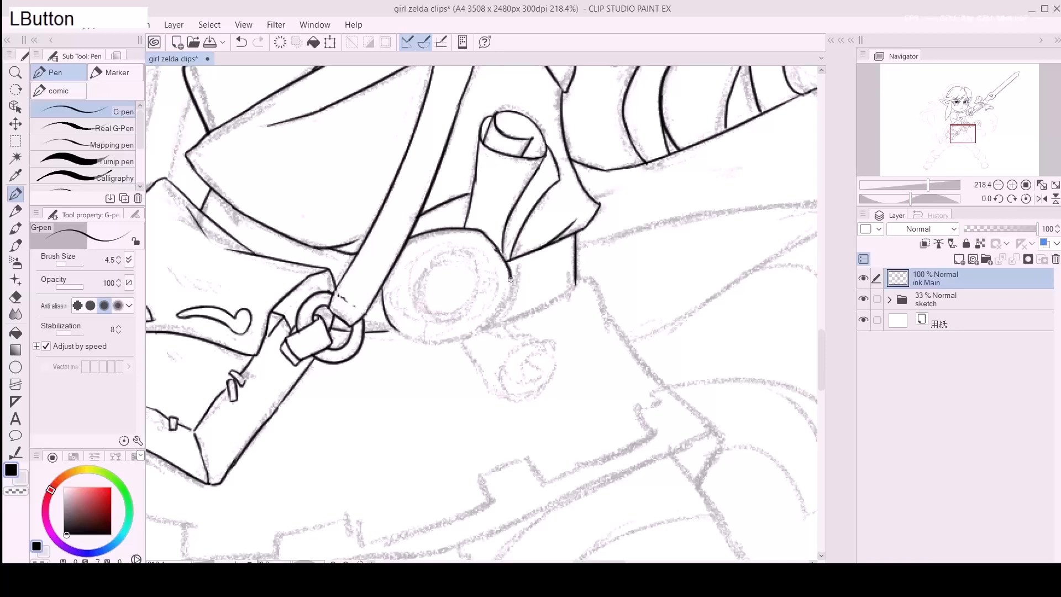
Step: Ink the right and lower edges to close the round buckle's outline, and erase the stray ends at its right side
{"action": "key", "text": "ctrl+z"}
{"action": "mouse_move", "coordinate": [409, 242]}
{"action": "left_mouse_down"}
{"action": "mouse_move", "coordinate": [453, 227]}
{"action": "mouse_move", "coordinate": [483, 234]}
{"action": "mouse_move", "coordinate": [504, 257]}
{"action": "left_mouse_up"}
{"action": "key", "text": "ctrl+z"}
{"action": "key", "text": "ctrl+z"}
{"action": "mouse_move", "coordinate": [449, 229]}
{"action": "left_mouse_down"}
{"action": "mouse_move", "coordinate": [477, 232]}
{"action": "mouse_move", "coordinate": [504, 260]}
{"action": "left_mouse_up"}
{"action": "key", "text": "ctrl+z"}
{"action": "mouse_move", "coordinate": [449, 229]}
{"action": "left_mouse_down"}
{"action": "mouse_move", "coordinate": [477, 231]}
{"action": "mouse_move", "coordinate": [504, 258]}
{"action": "mouse_move", "coordinate": [509, 294]}
{"action": "left_mouse_up"}
{"action": "mouse_move", "coordinate": [393, 328]}
{"action": "left_mouse_down"}
{"action": "mouse_move", "coordinate": [452, 337]}
{"action": "mouse_move", "coordinate": [402, 332]}
{"action": "mouse_move", "coordinate": [452, 342]}
{"action": "mouse_move", "coordinate": [491, 322]}
{"action": "left_mouse_up"}
{"action": "key", "text": "ctrl+z"}
{"action": "key", "text": "ctrl+z"}
{"action": "key", "text": "e"}
{"action": "left_click_drag", "start_coordinate": [511, 267], "coordinate": [514, 294]}
{"action": "key", "text": "p"}
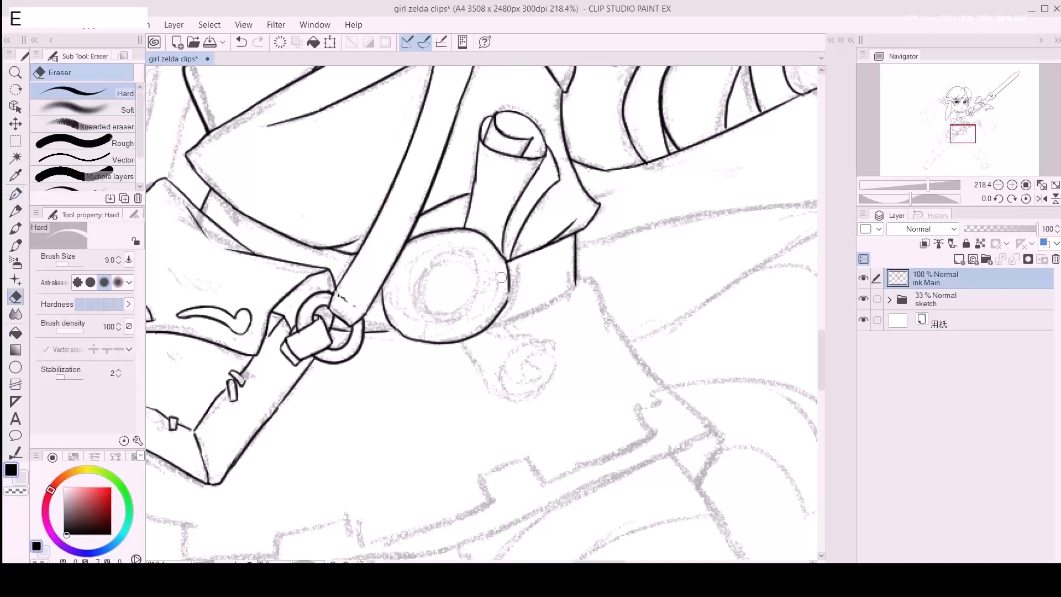
Step: Ink the belt's lower edge from the buckle to the belt's right corner, and touch up the short piece at the buckle's left
{"action": "mouse_move", "coordinate": [478, 234]}
{"action": "left_mouse_down"}
{"action": "mouse_move", "coordinate": [501, 275]}
{"action": "mouse_move", "coordinate": [510, 268]}
{"action": "mouse_move", "coordinate": [506, 306]}
{"action": "mouse_move", "coordinate": [487, 328]}
{"action": "mouse_move", "coordinate": [559, 296]}
{"action": "left_mouse_up"}
{"action": "key", "text": "ctrl+z"}
{"action": "key", "text": "ctrl+z"}
{"action": "left_click_drag", "start_coordinate": [482, 332], "coordinate": [564, 296]}
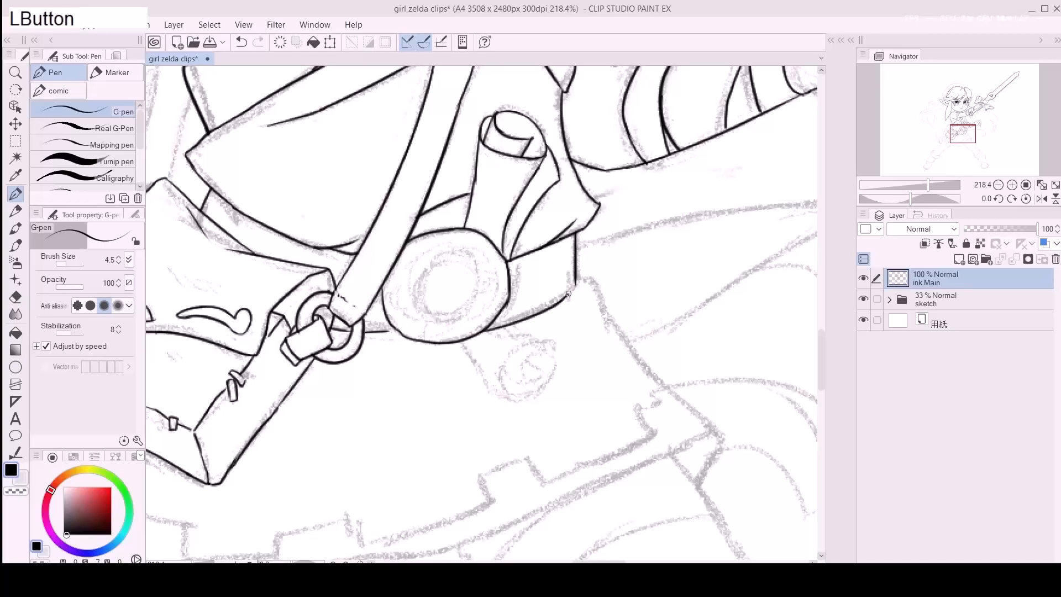
{"action": "left_click_drag", "start_coordinate": [381, 331], "coordinate": [396, 329]}
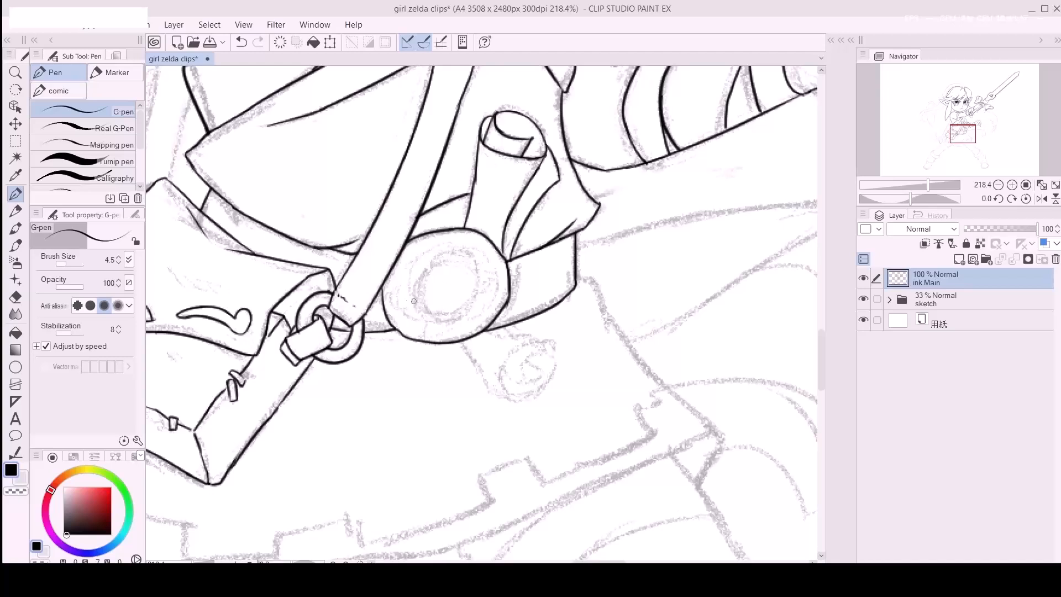
Step: Ink the smaller inner circle at the centre of the round belt buckle
{"action": "left_click_drag", "start_coordinate": [532, 353], "coordinate": [512, 337]}
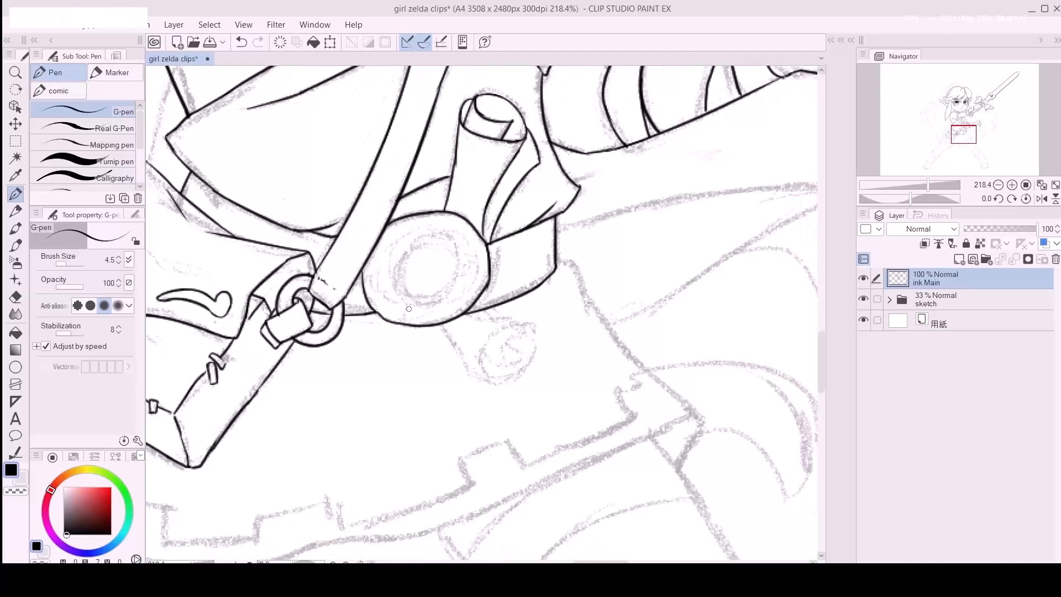
{"action": "mouse_move", "coordinate": [420, 244]}
{"action": "left_mouse_down"}
{"action": "mouse_move", "coordinate": [404, 267]}
{"action": "mouse_move", "coordinate": [406, 296]}
{"action": "mouse_move", "coordinate": [426, 305]}
{"action": "left_mouse_up"}
{"action": "key", "text": "ctrl+z"}
{"action": "mouse_move", "coordinate": [459, 250]}
{"action": "left_mouse_down"}
{"action": "mouse_move", "coordinate": [438, 280]}
{"action": "mouse_move", "coordinate": [443, 292]}
{"action": "mouse_move", "coordinate": [405, 248]}
{"action": "mouse_move", "coordinate": [442, 294]}
{"action": "mouse_move", "coordinate": [397, 283]}
{"action": "mouse_move", "coordinate": [444, 242]}
{"action": "mouse_move", "coordinate": [411, 296]}
{"action": "mouse_move", "coordinate": [415, 241]}
{"action": "left_mouse_up"}
{"action": "key", "text": "ctrl+z"}
{"action": "key", "text": "ctrl+z"}
{"action": "key", "text": "ctrl+z"}
{"action": "key", "text": "ctrl+z"}
{"action": "key", "text": "ctrl+z"}
{"action": "key", "text": "ctrl+z"}
{"action": "key", "text": "ctrl+z"}
{"action": "mouse_move", "coordinate": [429, 241]}
{"action": "left_mouse_down"}
{"action": "mouse_move", "coordinate": [433, 293]}
{"action": "mouse_move", "coordinate": [415, 246]}
{"action": "mouse_move", "coordinate": [404, 253]}
{"action": "mouse_move", "coordinate": [440, 278]}
{"action": "mouse_move", "coordinate": [407, 248]}
{"action": "mouse_move", "coordinate": [422, 235]}
{"action": "mouse_move", "coordinate": [400, 259]}
{"action": "mouse_move", "coordinate": [415, 242]}
{"action": "left_mouse_up"}
{"action": "key", "text": "ctrl+z"}
{"action": "key", "text": "ctrl+z"}
{"action": "key", "text": "ctrl+z"}
{"action": "key", "text": "ctrl+z"}
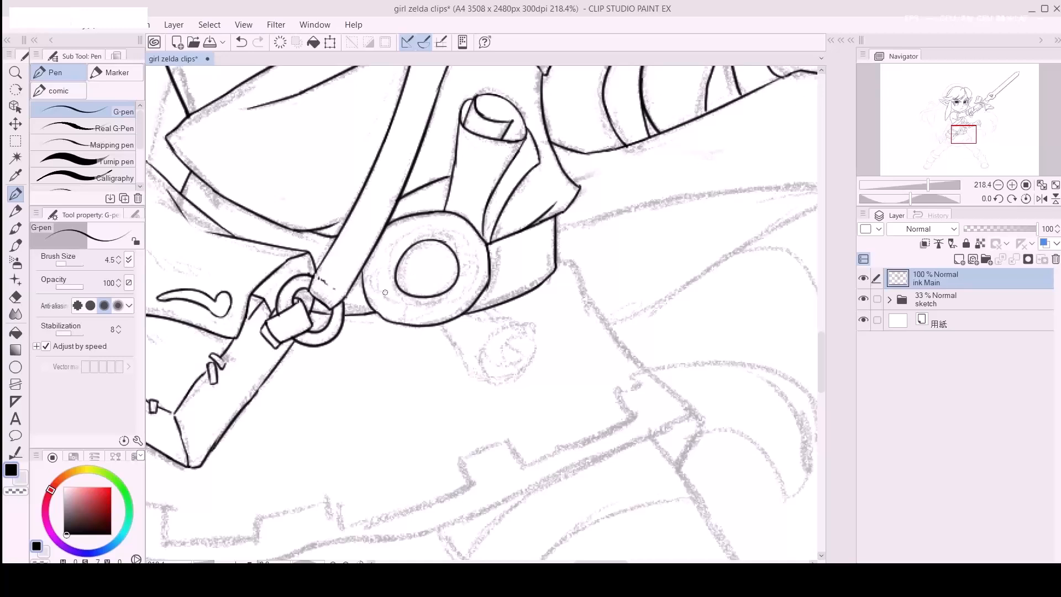
Step: Ink the ring of flower petals around the buckle's inner circle and the small leaf lines below it
{"action": "left_click_drag", "start_coordinate": [369, 277], "coordinate": [371, 286]}
{"action": "key", "text": "ctrl+z"}
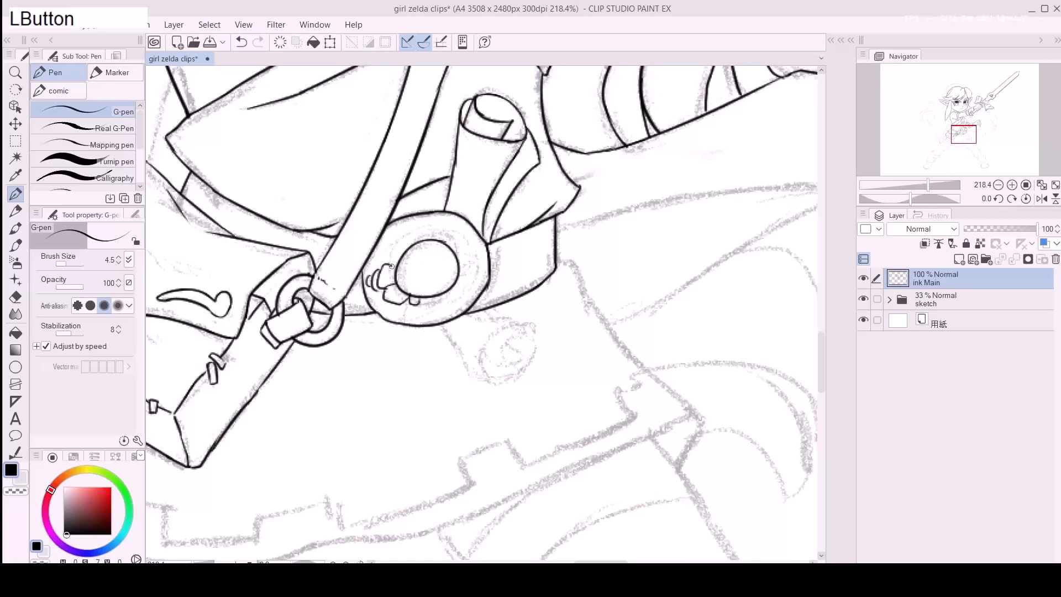
{"action": "mouse_move", "coordinate": [390, 258]}
{"action": "left_mouse_down"}
{"action": "mouse_move", "coordinate": [419, 229]}
{"action": "mouse_move", "coordinate": [419, 238]}
{"action": "mouse_move", "coordinate": [450, 247]}
{"action": "mouse_move", "coordinate": [443, 240]}
{"action": "mouse_move", "coordinate": [458, 239]}
{"action": "mouse_move", "coordinate": [458, 255]}
{"action": "mouse_move", "coordinate": [443, 248]}
{"action": "mouse_move", "coordinate": [452, 239]}
{"action": "mouse_move", "coordinate": [456, 253]}
{"action": "mouse_move", "coordinate": [419, 229]}
{"action": "mouse_move", "coordinate": [440, 229]}
{"action": "mouse_move", "coordinate": [461, 234]}
{"action": "mouse_move", "coordinate": [468, 246]}
{"action": "mouse_move", "coordinate": [457, 252]}
{"action": "mouse_move", "coordinate": [459, 276]}
{"action": "left_mouse_up"}
{"action": "key", "text": "ctrl+z"}
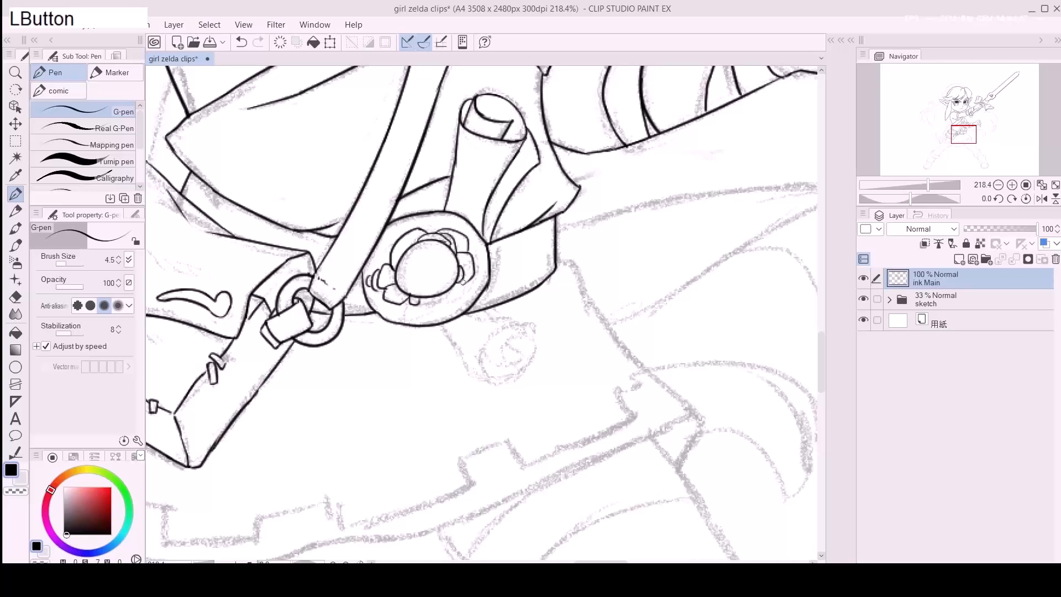
{"action": "mouse_move", "coordinate": [418, 307]}
{"action": "left_mouse_down"}
{"action": "mouse_move", "coordinate": [402, 323]}
{"action": "mouse_move", "coordinate": [420, 323]}
{"action": "mouse_move", "coordinate": [473, 275]}
{"action": "left_mouse_up"}
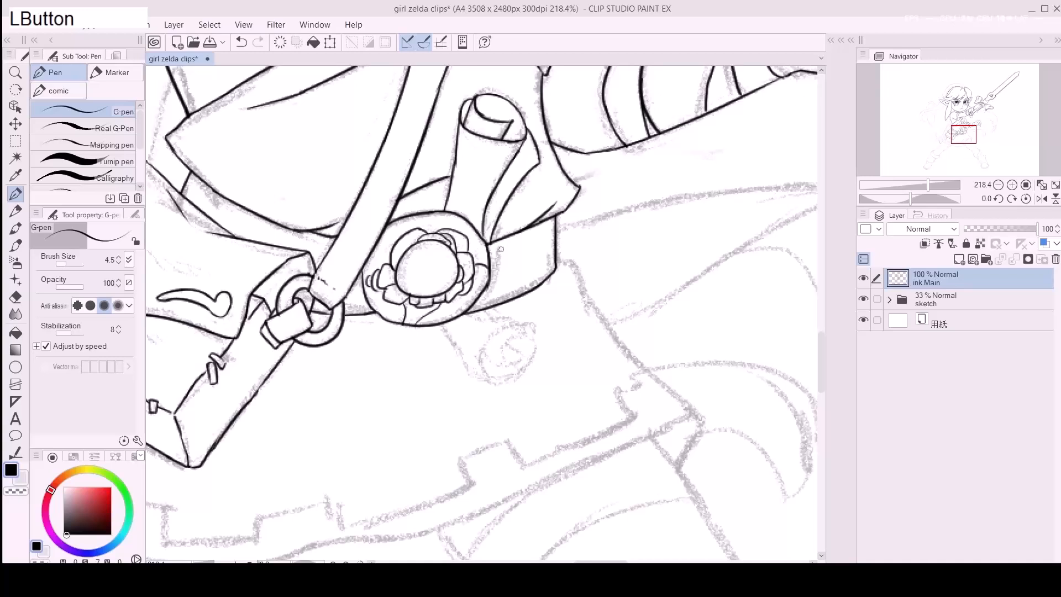
Step: Ink the rolled scroll end sticking out below the buckle, with its two edges, round opening and inner spiral
{"action": "left_click_drag", "start_coordinate": [505, 356], "coordinate": [495, 320]}
{"action": "left_click_drag", "start_coordinate": [430, 291], "coordinate": [463, 334]}
{"action": "key", "text": "ctrl+z"}
{"action": "left_click_drag", "start_coordinate": [429, 290], "coordinate": [473, 350]}
{"action": "key", "text": "ctrl+z"}
{"action": "left_click_drag", "start_coordinate": [428, 290], "coordinate": [468, 340]}
{"action": "key", "text": "ctrl+z"}
{"action": "mouse_move", "coordinate": [427, 291]}
{"action": "left_mouse_down"}
{"action": "mouse_move", "coordinate": [467, 341]}
{"action": "mouse_move", "coordinate": [483, 296]}
{"action": "mouse_move", "coordinate": [514, 286]}
{"action": "mouse_move", "coordinate": [462, 288]}
{"action": "mouse_move", "coordinate": [516, 291]}
{"action": "left_mouse_up"}
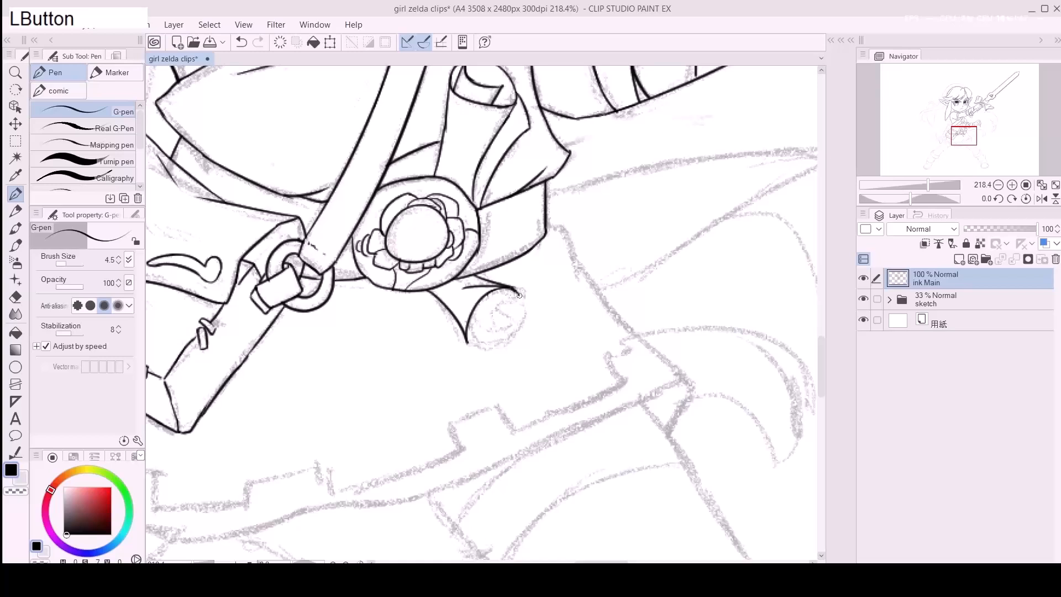
{"action": "mouse_move", "coordinate": [468, 344]}
{"action": "left_mouse_down"}
{"action": "mouse_move", "coordinate": [526, 313]}
{"action": "mouse_move", "coordinate": [517, 293]}
{"action": "mouse_move", "coordinate": [500, 287]}
{"action": "mouse_move", "coordinate": [526, 313]}
{"action": "mouse_move", "coordinate": [500, 300]}
{"action": "mouse_move", "coordinate": [507, 318]}
{"action": "mouse_move", "coordinate": [472, 321]}
{"action": "mouse_move", "coordinate": [503, 328]}
{"action": "mouse_move", "coordinate": [421, 393]}
{"action": "mouse_move", "coordinate": [462, 388]}
{"action": "mouse_move", "coordinate": [575, 286]}
{"action": "mouse_move", "coordinate": [339, 238]}
{"action": "mouse_move", "coordinate": [265, 356]}
{"action": "mouse_move", "coordinate": [276, 335]}
{"action": "mouse_move", "coordinate": [274, 362]}
{"action": "mouse_move", "coordinate": [603, 407]}
{"action": "left_mouse_up"}
{"action": "key", "text": "e"}
{"action": "key", "text": "ctrl+z"}
{"action": "key", "text": "ctrl+z"}
{"action": "key", "text": "ctrl+z"}
Step: Ink the skirt's left edge below the pouch and the long wavy bottom hem up to the right corner
{"action": "left_click", "coordinate": [293, 362]}
{"action": "key", "text": "space"}
{"action": "scroll", "coordinate": [377, 377], "scroll_direction": "down", "scroll_amount": 3}
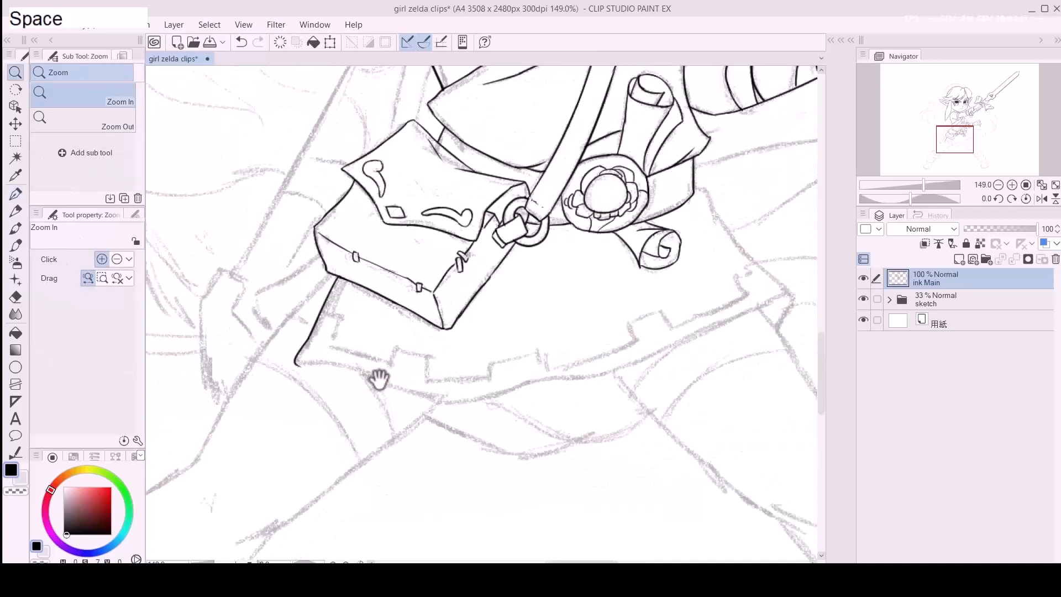
{"action": "left_click_drag", "start_coordinate": [379, 377], "coordinate": [303, 357]}
{"action": "key", "text": "d"}
{"action": "mouse_move", "coordinate": [228, 349]}
{"action": "left_mouse_down"}
{"action": "mouse_move", "coordinate": [358, 376]}
{"action": "mouse_move", "coordinate": [304, 362]}
{"action": "mouse_move", "coordinate": [498, 360]}
{"action": "left_mouse_up"}
{"action": "key", "text": "ctrl+z"}
{"action": "key", "text": "ctrl+z"}
{"action": "key", "text": "ctrl+z"}
{"action": "mouse_move", "coordinate": [223, 348]}
{"action": "left_mouse_down"}
{"action": "mouse_move", "coordinate": [372, 387]}
{"action": "mouse_move", "coordinate": [426, 384]}
{"action": "mouse_move", "coordinate": [557, 352]}
{"action": "mouse_move", "coordinate": [712, 271]}
{"action": "left_mouse_up"}
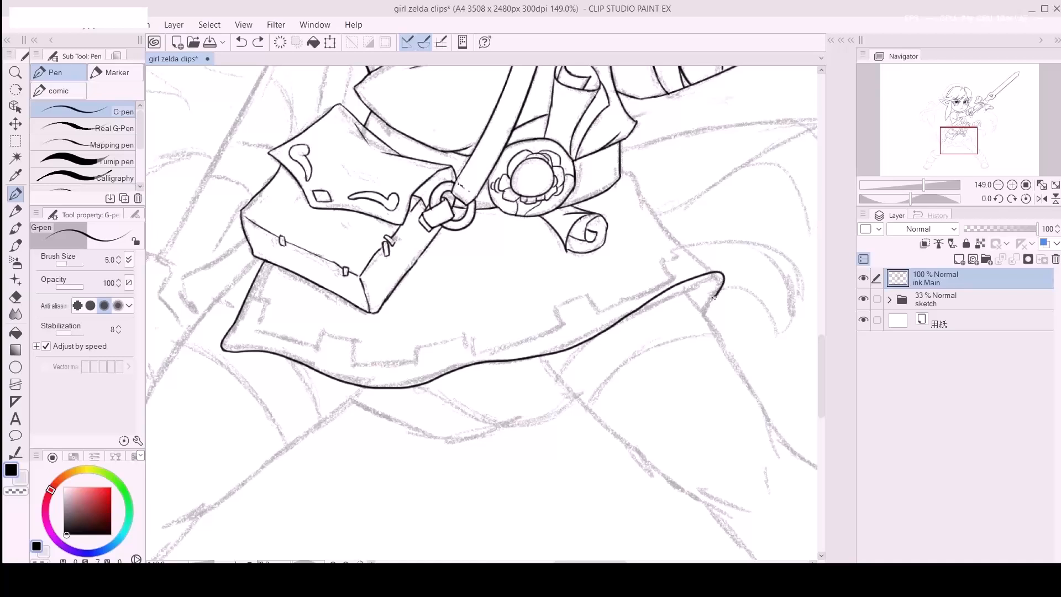
Step: Ink the folded underside at the hem's right corner and the skirt's right edge up to the belt, and save the file
{"action": "left_click_drag", "start_coordinate": [703, 311], "coordinate": [647, 350]}
{"action": "mouse_move", "coordinate": [570, 209]}
{"action": "left_mouse_down"}
{"action": "mouse_move", "coordinate": [587, 252]}
{"action": "mouse_move", "coordinate": [644, 303]}
{"action": "left_mouse_up"}
{"action": "key", "text": "ctrl+z"}
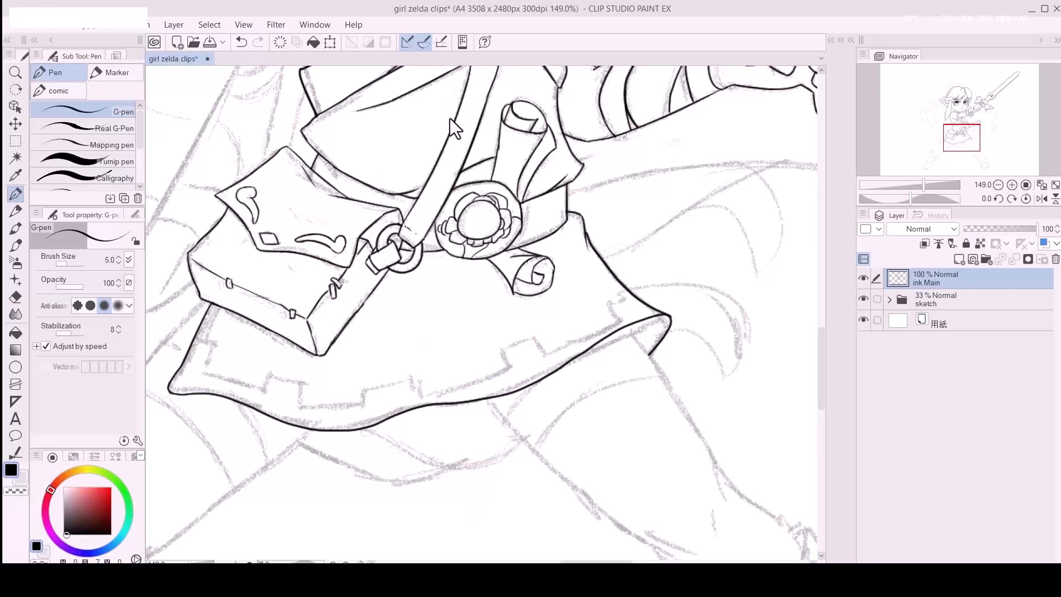
{"action": "key", "text": "ctrl+s"}
{"action": "left_click", "coordinate": [191, 356]}
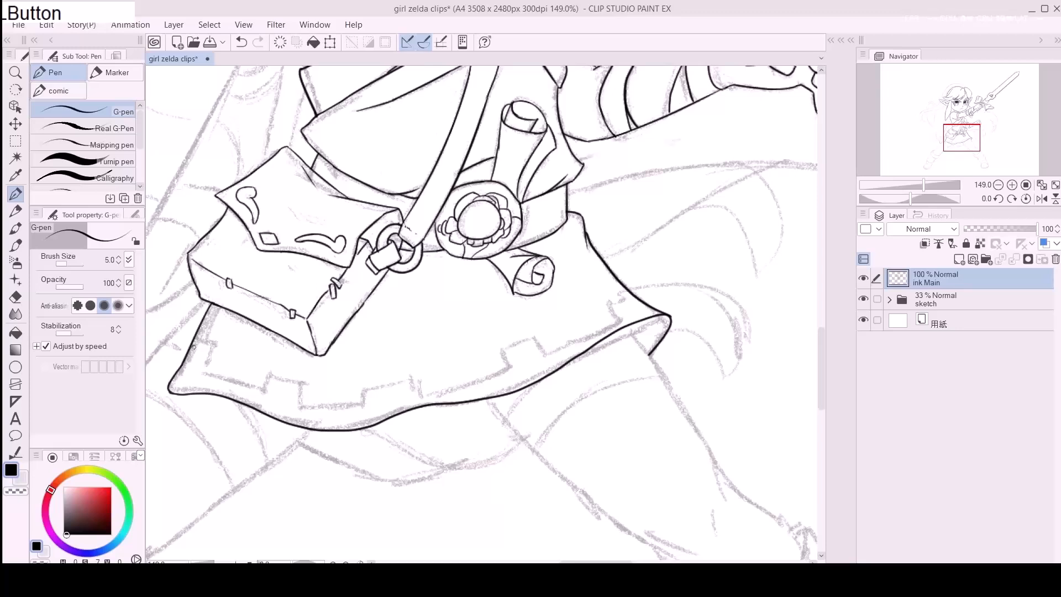
{"action": "left_click", "coordinate": [191, 346]}
{"action": "left_click_drag", "start_coordinate": [202, 370], "coordinate": [271, 388]}
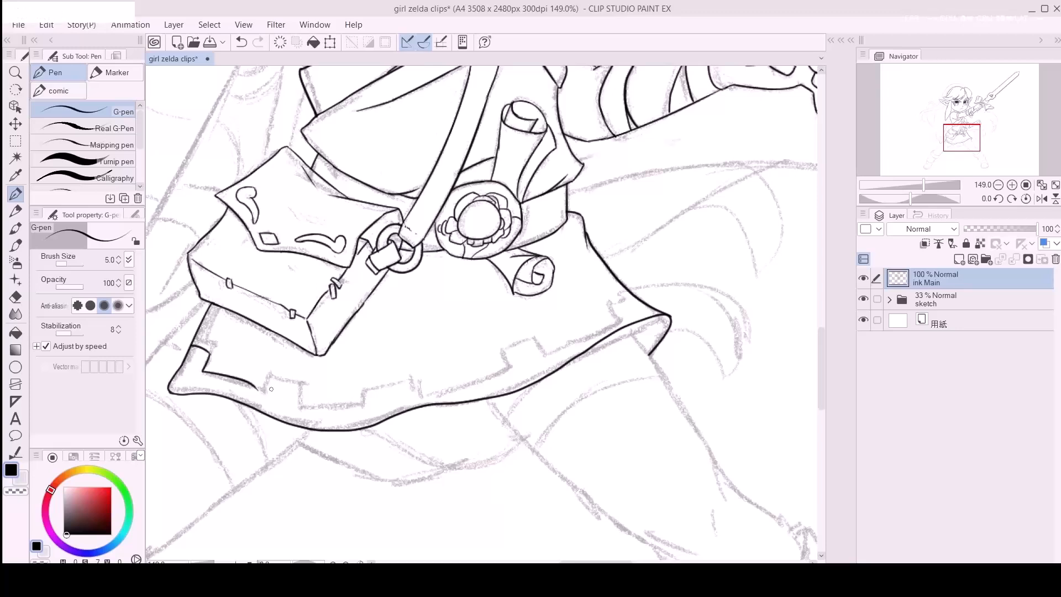
{"action": "key", "text": "ctrl+z"}
{"action": "mouse_move", "coordinate": [203, 371]}
{"action": "left_mouse_down"}
{"action": "mouse_move", "coordinate": [274, 395]}
{"action": "mouse_move", "coordinate": [316, 387]}
{"action": "mouse_move", "coordinate": [315, 401]}
{"action": "mouse_move", "coordinate": [366, 410]}
{"action": "mouse_move", "coordinate": [368, 388]}
{"action": "mouse_move", "coordinate": [506, 370]}
{"action": "left_mouse_up"}
{"action": "key", "text": "ctrl+z"}
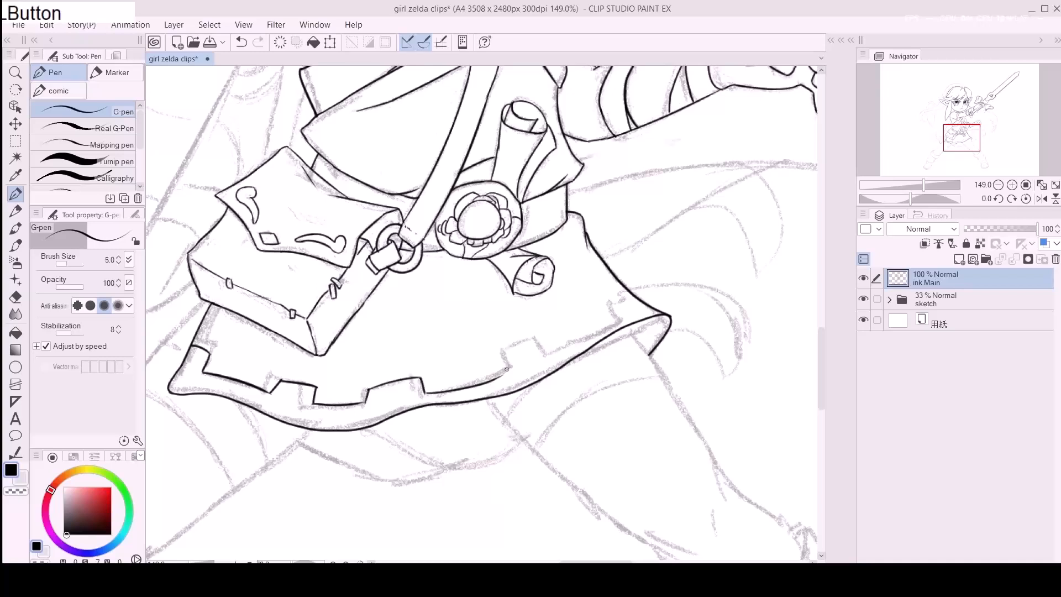
{"action": "key", "text": "ctrl+z"}
{"action": "key", "text": "ctrl+z"}
{"action": "key", "text": "ctrl+z"}
{"action": "key", "text": "ctrl+z"}
{"action": "key", "text": "ctrl+z"}
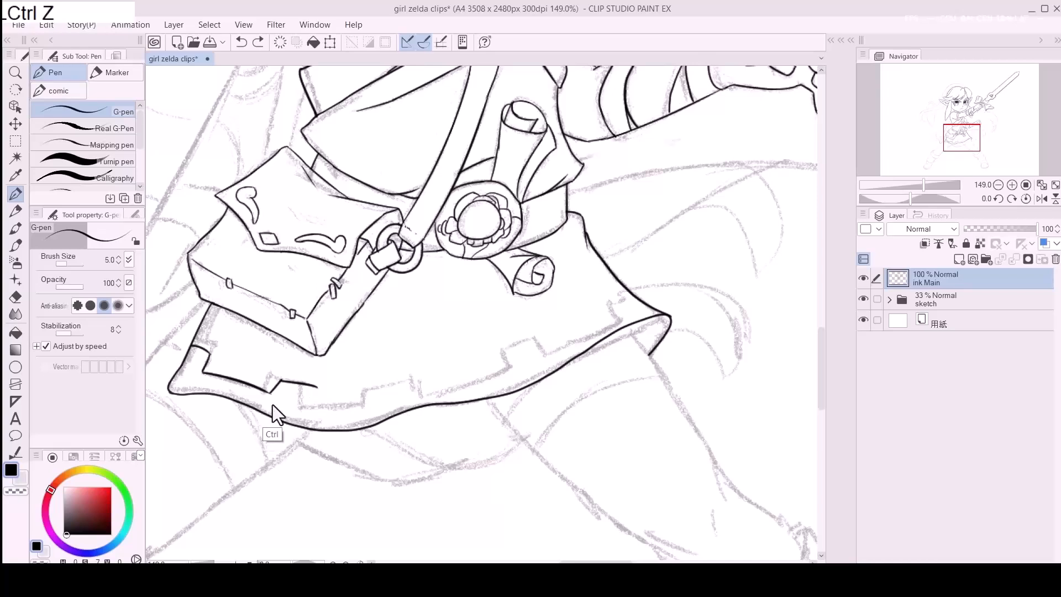
{"action": "key", "text": "ctrl+z"}
{"action": "key", "text": "ctrl+z"}
{"action": "key", "text": "ctrl+z"}
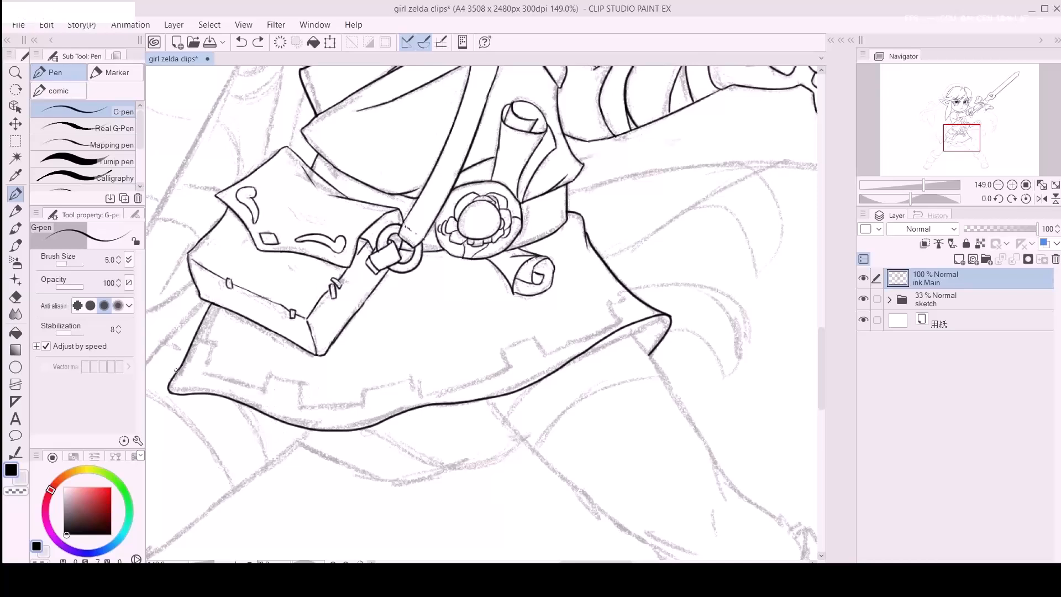
Step: Ink the smooth inner border line running parallel to the skirt hem from the left edge to the right corner
{"action": "left_click_drag", "start_coordinate": [178, 369], "coordinate": [272, 384]}
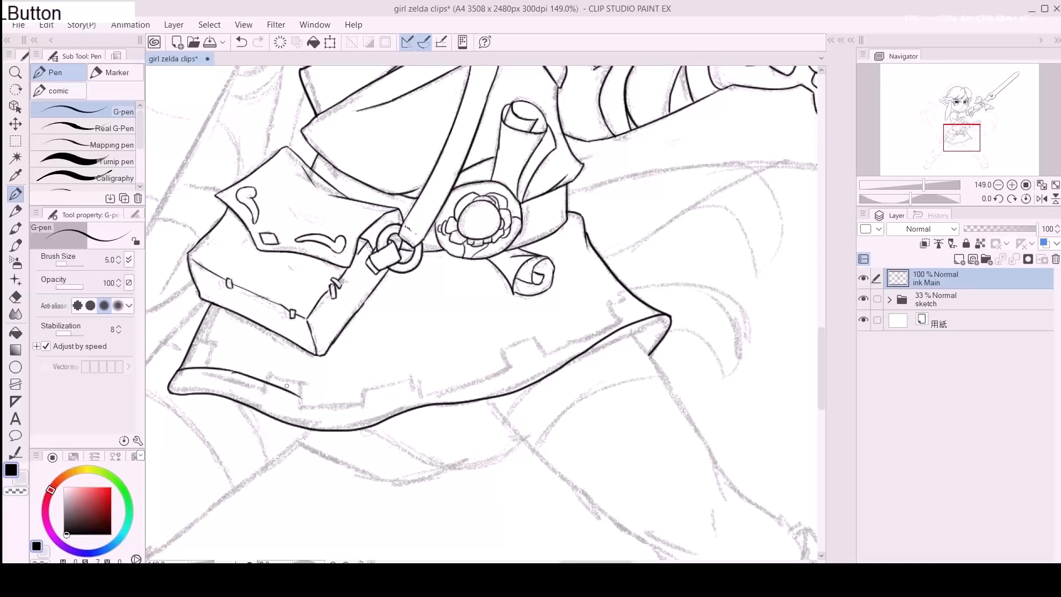
{"action": "key", "text": "ctrl+z"}
{"action": "mouse_move", "coordinate": [178, 369]}
{"action": "left_mouse_down"}
{"action": "mouse_move", "coordinate": [282, 389]}
{"action": "mouse_move", "coordinate": [409, 382]}
{"action": "left_mouse_up"}
{"action": "key", "text": "ctrl+z"}
{"action": "mouse_move", "coordinate": [178, 369]}
{"action": "left_mouse_down"}
{"action": "mouse_move", "coordinate": [298, 403]}
{"action": "mouse_move", "coordinate": [467, 386]}
{"action": "mouse_move", "coordinate": [549, 361]}
{"action": "left_mouse_up"}
{"action": "key", "text": "ctrl+z"}
{"action": "left_click_drag", "start_coordinate": [440, 387], "coordinate": [549, 360]}
{"action": "key", "text": "ctrl+z"}
{"action": "mouse_move", "coordinate": [436, 386]}
{"action": "left_mouse_down"}
{"action": "mouse_move", "coordinate": [467, 384]}
{"action": "mouse_move", "coordinate": [600, 322]}
{"action": "mouse_move", "coordinate": [713, 307]}
{"action": "left_mouse_up"}
Step: Ink the raised rectangular notch on the right part of the skirt's border line, and erase the line beneath it
{"action": "key", "text": "ctrl+space"}
{"action": "key", "text": "e"}
{"action": "mouse_move", "coordinate": [615, 330]}
{"action": "left_mouse_down"}
{"action": "mouse_move", "coordinate": [603, 318]}
{"action": "mouse_move", "coordinate": [648, 315]}
{"action": "mouse_move", "coordinate": [663, 299]}
{"action": "mouse_move", "coordinate": [618, 281]}
{"action": "mouse_move", "coordinate": [591, 296]}
{"action": "mouse_move", "coordinate": [603, 327]}
{"action": "left_mouse_up"}
{"action": "key", "text": "p"}
{"action": "key", "text": "ctrl+z"}
{"action": "mouse_move", "coordinate": [588, 291]}
{"action": "left_mouse_down"}
{"action": "mouse_move", "coordinate": [603, 327]}
{"action": "mouse_move", "coordinate": [685, 261]}
{"action": "mouse_move", "coordinate": [714, 290]}
{"action": "left_mouse_up"}
{"action": "mouse_move", "coordinate": [535, 376]}
{"action": "left_mouse_down"}
{"action": "mouse_move", "coordinate": [521, 346]}
{"action": "mouse_move", "coordinate": [578, 324]}
{"action": "left_mouse_up"}
{"action": "key", "text": "ctrl+z"}
{"action": "mouse_move", "coordinate": [523, 347]}
{"action": "left_mouse_down"}
{"action": "mouse_move", "coordinate": [574, 324]}
{"action": "mouse_move", "coordinate": [590, 349]}
{"action": "mouse_move", "coordinate": [541, 377]}
{"action": "mouse_move", "coordinate": [579, 353]}
{"action": "left_mouse_up"}
{"action": "key", "text": "e"}
{"action": "key", "text": "p"}
Step: Ink the raised notch in the middle of the skirt's border line, erasing the line beneath it and closing its right corner
{"action": "mouse_move", "coordinate": [294, 433]}
{"action": "left_mouse_down"}
{"action": "mouse_move", "coordinate": [448, 375]}
{"action": "mouse_move", "coordinate": [444, 354]}
{"action": "mouse_move", "coordinate": [522, 336]}
{"action": "mouse_move", "coordinate": [526, 348]}
{"action": "left_mouse_up"}
{"action": "key", "text": "e"}
{"action": "left_click_drag", "start_coordinate": [437, 378], "coordinate": [519, 356]}
{"action": "key", "text": "p"}
{"action": "mouse_move", "coordinate": [393, 386]}
{"action": "left_mouse_down"}
{"action": "mouse_move", "coordinate": [566, 358]}
{"action": "mouse_move", "coordinate": [486, 363]}
{"action": "mouse_move", "coordinate": [493, 324]}
{"action": "mouse_move", "coordinate": [552, 307]}
{"action": "left_mouse_up"}
{"action": "key", "text": "ctrl+z"}
{"action": "key", "text": "ctrl+z"}
{"action": "key", "text": "ctrl+z"}
{"action": "key", "text": "ctrl+z"}
{"action": "key", "text": "ctrl+z"}
{"action": "key", "text": "ctrl+z"}
{"action": "mouse_move", "coordinate": [488, 354]}
{"action": "left_mouse_down"}
{"action": "mouse_move", "coordinate": [497, 318]}
{"action": "mouse_move", "coordinate": [555, 303]}
{"action": "mouse_move", "coordinate": [565, 331]}
{"action": "mouse_move", "coordinate": [561, 304]}
{"action": "mouse_move", "coordinate": [566, 337]}
{"action": "mouse_move", "coordinate": [493, 361]}
{"action": "left_mouse_up"}
{"action": "key", "text": "ctrl+z"}
{"action": "key", "text": "XF86AudioRaiseVolume"}
{"action": "key", "text": "e"}
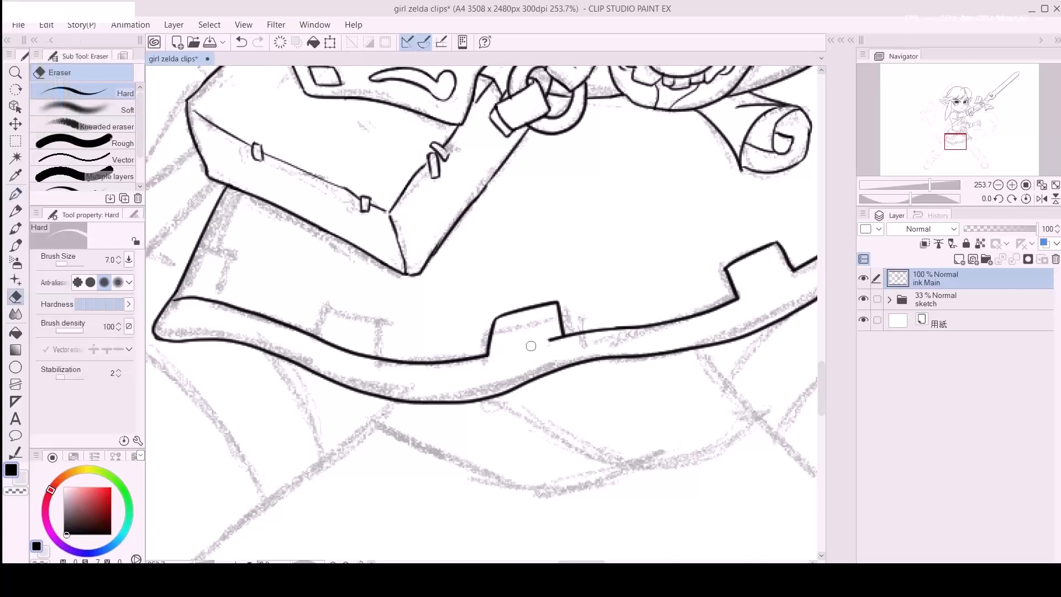
{"action": "left_click_drag", "start_coordinate": [552, 346], "coordinate": [559, 338]}
{"action": "key", "text": "p"}
{"action": "left_click", "coordinate": [563, 335]}
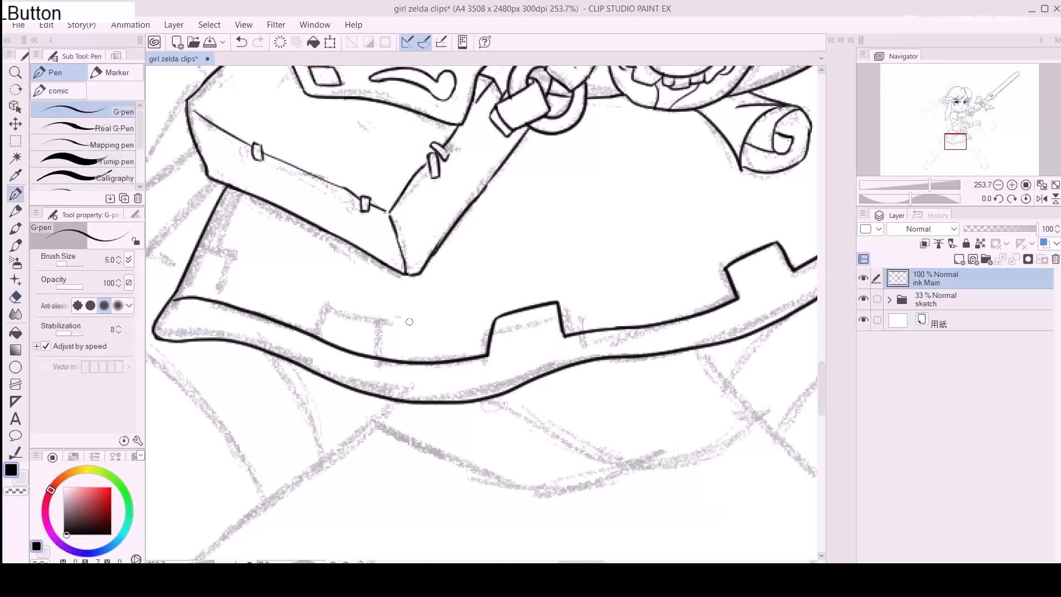
Step: Ink the raised notch near the left end of the skirt's border line and erase the line beneath it
{"action": "mouse_move", "coordinate": [319, 334]}
{"action": "left_mouse_down"}
{"action": "mouse_move", "coordinate": [326, 293]}
{"action": "mouse_move", "coordinate": [276, 277]}
{"action": "left_mouse_up"}
{"action": "key", "text": "ctrl+z"}
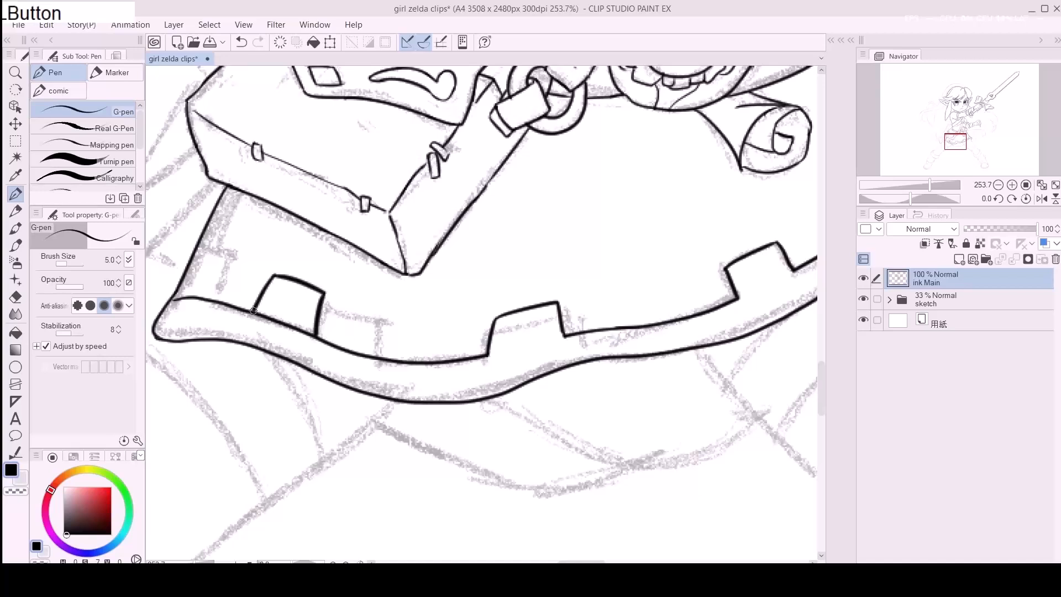
{"action": "key", "text": "e"}
{"action": "left_click_drag", "start_coordinate": [266, 313], "coordinate": [286, 323]}
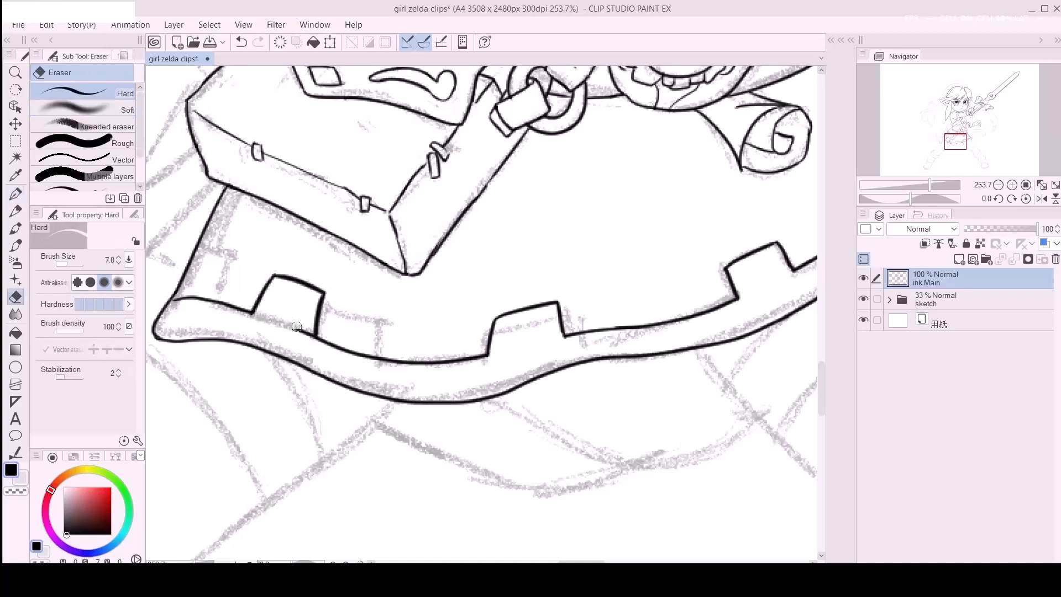
Step: Ink the upper contour of the bent leg's thigh as one smooth curve from the knee up to the pouch's lower corner
{"action": "key", "text": "ctrl+space"}
{"action": "left_click_drag", "start_coordinate": [417, 339], "coordinate": [303, 347]}
{"action": "left_click_drag", "start_coordinate": [531, 358], "coordinate": [484, 352]}
{"action": "left_click_drag", "start_coordinate": [276, 320], "coordinate": [339, 251]}
{"action": "key", "text": "r"}
{"action": "left_click_drag", "start_coordinate": [263, 255], "coordinate": [369, 256]}
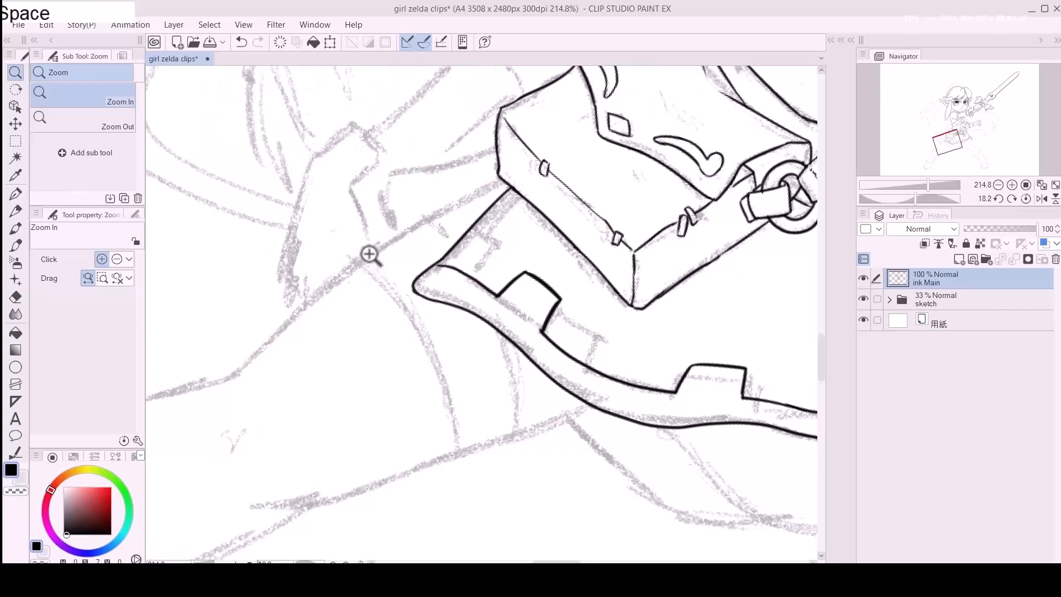
{"action": "key", "text": "p"}
{"action": "left_click", "coordinate": [228, 376]}
{"action": "left_click_drag", "start_coordinate": [228, 377], "coordinate": [383, 235]}
{"action": "key", "text": "ctrl+z"}
{"action": "left_click_drag", "start_coordinate": [232, 376], "coordinate": [429, 222]}
{"action": "key", "text": "ctrl+z"}
{"action": "mouse_move", "coordinate": [239, 367]}
{"action": "left_mouse_down"}
{"action": "mouse_move", "coordinate": [347, 270]}
{"action": "mouse_move", "coordinate": [484, 186]}
{"action": "left_mouse_up"}
{"action": "key", "text": "ctrl+z"}
{"action": "left_click_drag", "start_coordinate": [401, 234], "coordinate": [420, 224]}
{"action": "left_click_drag", "start_coordinate": [476, 195], "coordinate": [500, 187]}
{"action": "key", "text": "ctrl+z"}
{"action": "left_click_drag", "start_coordinate": [406, 227], "coordinate": [492, 190]}
{"action": "key", "text": "ctrl+z"}
{"action": "mouse_move", "coordinate": [404, 229]}
{"action": "left_mouse_down"}
{"action": "mouse_move", "coordinate": [506, 183]}
{"action": "mouse_move", "coordinate": [446, 213]}
{"action": "mouse_move", "coordinate": [407, 258]}
{"action": "left_mouse_up"}
{"action": "key", "text": "space"}
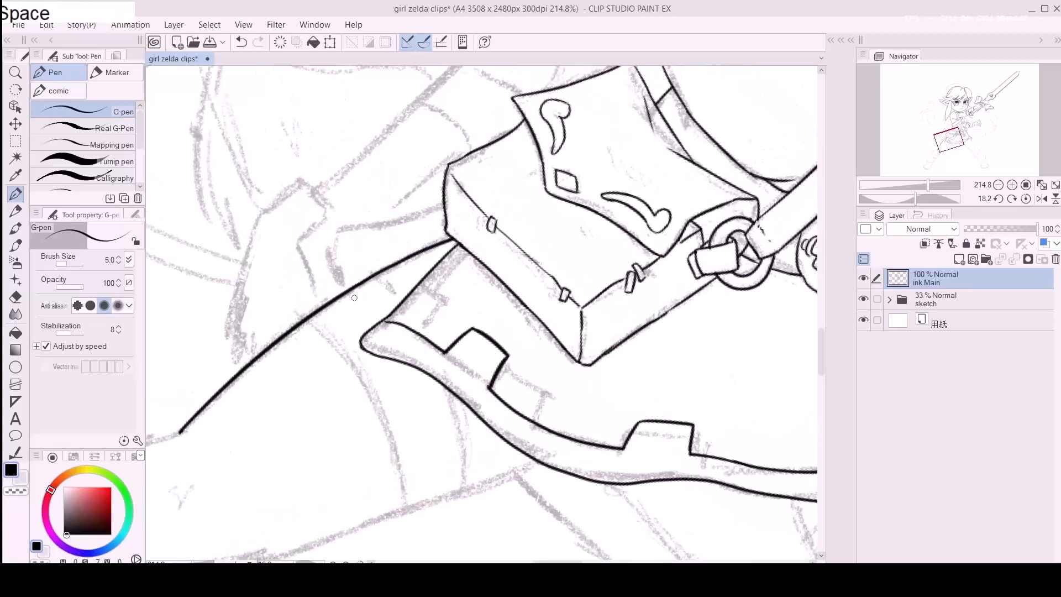
Step: Ink the small cloth shape between the thigh and the pouch, with a curved outer side and a top edge reaching the pouch
{"action": "left_click_drag", "start_coordinate": [345, 295], "coordinate": [340, 235]}
{"action": "key", "text": "ctrl+z"}
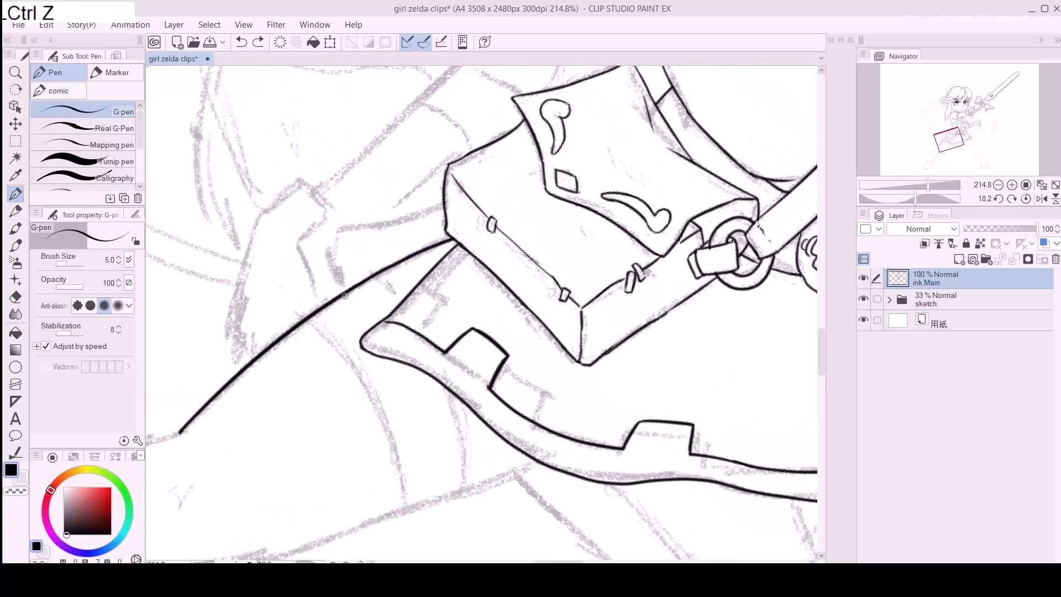
{"action": "left_click_drag", "start_coordinate": [342, 293], "coordinate": [339, 228]}
{"action": "key", "text": "ctrl+z"}
{"action": "left_click_drag", "start_coordinate": [335, 234], "coordinate": [445, 209]}
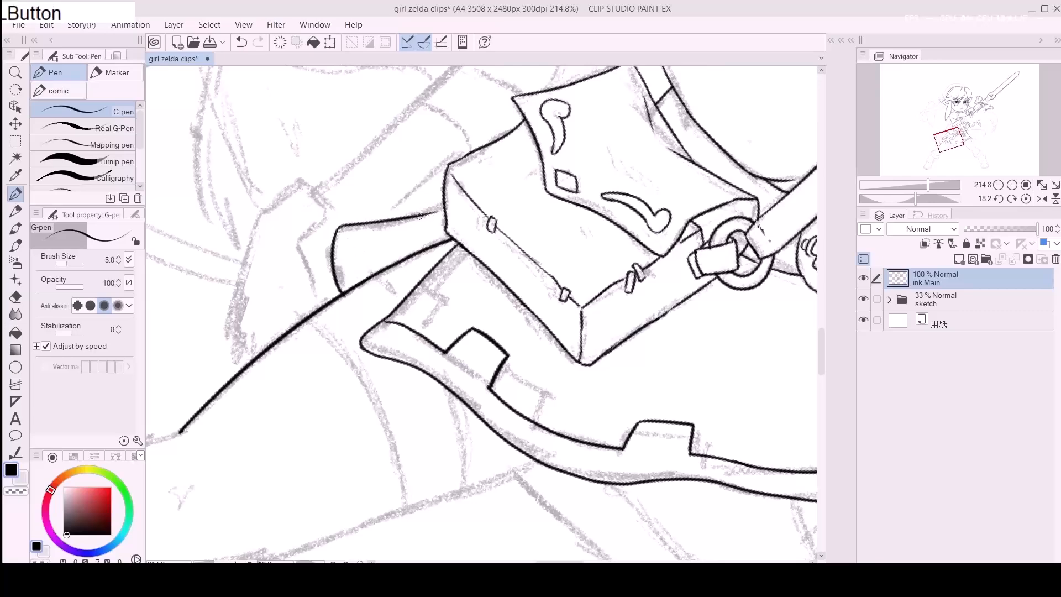
Step: Ink the small knee mark and the underside of the thigh from the skirt hem to behind the knee
{"action": "key", "text": "space"}
{"action": "left_click_drag", "start_coordinate": [492, 343], "coordinate": [620, 204]}
{"action": "left_click_drag", "start_coordinate": [308, 282], "coordinate": [289, 302]}
{"action": "mouse_move", "coordinate": [315, 358]}
{"action": "left_mouse_down"}
{"action": "mouse_move", "coordinate": [428, 343]}
{"action": "mouse_move", "coordinate": [344, 337]}
{"action": "left_mouse_up"}
{"action": "key", "text": "space"}
{"action": "left_click_drag", "start_coordinate": [274, 355], "coordinate": [445, 302]}
{"action": "key", "text": "ctrl+z"}
{"action": "mouse_move", "coordinate": [273, 354]}
{"action": "left_mouse_down"}
{"action": "mouse_move", "coordinate": [437, 291]}
{"action": "mouse_move", "coordinate": [374, 326]}
{"action": "mouse_move", "coordinate": [568, 256]}
{"action": "left_mouse_up"}
{"action": "key", "text": "ctrl+z"}
{"action": "key", "text": "space"}
{"action": "left_click_drag", "start_coordinate": [274, 354], "coordinate": [459, 296]}
Step: Ink the underside of the lower leg from behind the knee down to the boot cuff
{"action": "left_click_drag", "start_coordinate": [315, 371], "coordinate": [428, 326]}
{"action": "key", "text": "ctrl+z"}
{"action": "left_click_drag", "start_coordinate": [315, 370], "coordinate": [389, 339]}
{"action": "key", "text": "ctrl+z"}
{"action": "left_click_drag", "start_coordinate": [313, 367], "coordinate": [459, 298]}
{"action": "key", "text": "ctrl+z"}
{"action": "left_click_drag", "start_coordinate": [315, 367], "coordinate": [452, 305]}
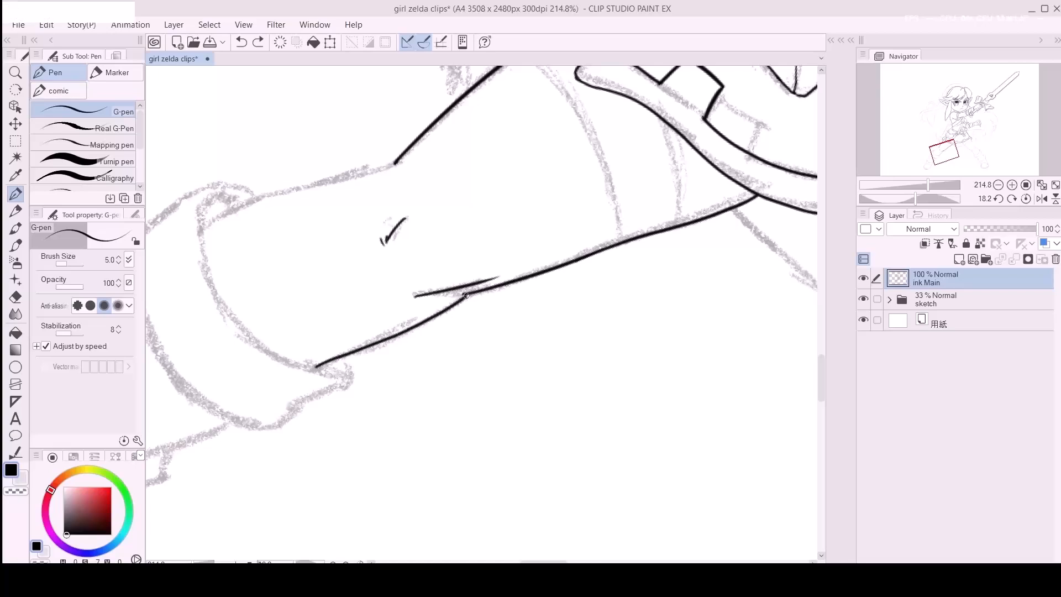
Step: Ink the front contour of the shin from the knee down to the boot cuff
{"action": "left_click_drag", "start_coordinate": [380, 262], "coordinate": [384, 353]}
{"action": "mouse_move", "coordinate": [199, 322]}
{"action": "left_mouse_down"}
{"action": "mouse_move", "coordinate": [254, 293]}
{"action": "mouse_move", "coordinate": [203, 324]}
{"action": "mouse_move", "coordinate": [259, 289]}
{"action": "left_mouse_up"}
{"action": "key", "text": "ctrl+z"}
{"action": "key", "text": "ctrl+z"}
{"action": "left_click_drag", "start_coordinate": [205, 320], "coordinate": [253, 292]}
{"action": "left_click_drag", "start_coordinate": [312, 269], "coordinate": [385, 254]}
{"action": "key", "text": "ctrl+z"}
{"action": "left_click_drag", "start_coordinate": [253, 291], "coordinate": [401, 252]}
{"action": "key", "text": "ctrl+z"}
Step: Ink the inner rim of the boot cuff as a curve wrapping around the leg opening
{"action": "key", "text": "space"}
{"action": "left_click_drag", "start_coordinate": [296, 384], "coordinate": [495, 305]}
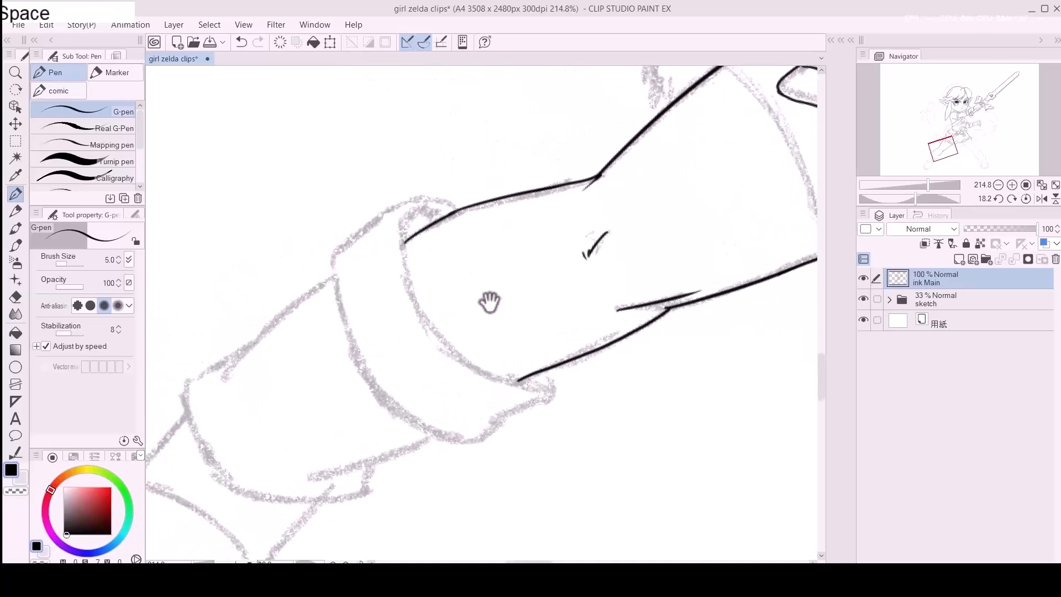
{"action": "key", "text": "r"}
{"action": "left_click_drag", "start_coordinate": [404, 250], "coordinate": [359, 367]}
{"action": "key", "text": "space"}
{"action": "left_click_drag", "start_coordinate": [420, 340], "coordinate": [390, 314]}
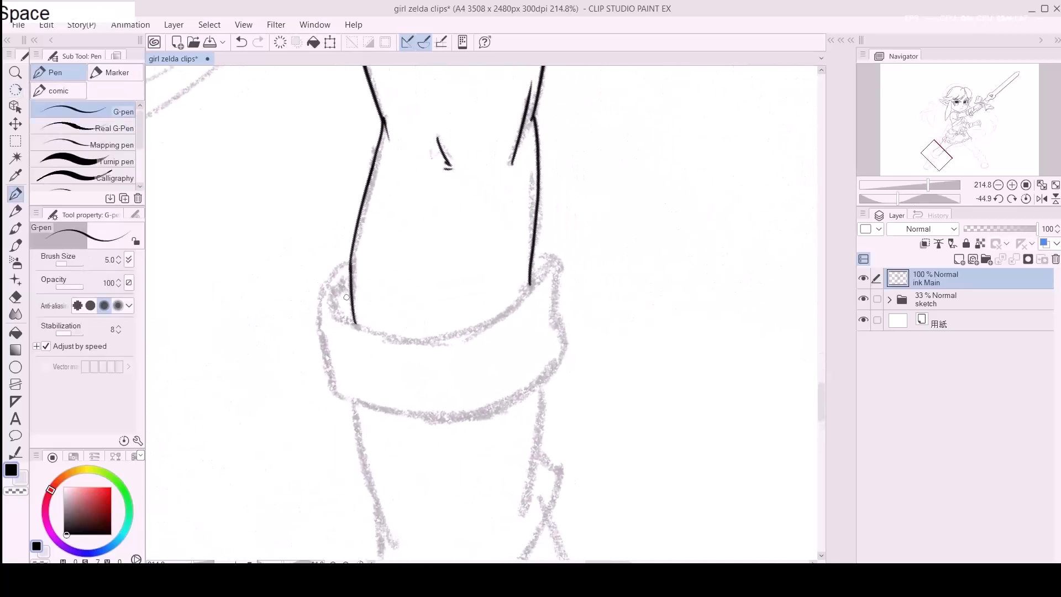
{"action": "left_click_drag", "start_coordinate": [350, 276], "coordinate": [360, 320]}
{"action": "key", "text": "ctrl+z"}
{"action": "mouse_move", "coordinate": [350, 276]}
{"action": "left_mouse_down"}
{"action": "mouse_move", "coordinate": [331, 305]}
{"action": "mouse_move", "coordinate": [430, 340]}
{"action": "left_mouse_up"}
{"action": "key", "text": "ctrl+z"}
{"action": "mouse_move", "coordinate": [330, 306]}
{"action": "left_mouse_down"}
{"action": "mouse_move", "coordinate": [482, 333]}
{"action": "mouse_move", "coordinate": [569, 280]}
{"action": "left_mouse_up"}
{"action": "key", "text": "ctrl+z"}
{"action": "left_click_drag", "start_coordinate": [424, 339], "coordinate": [560, 282]}
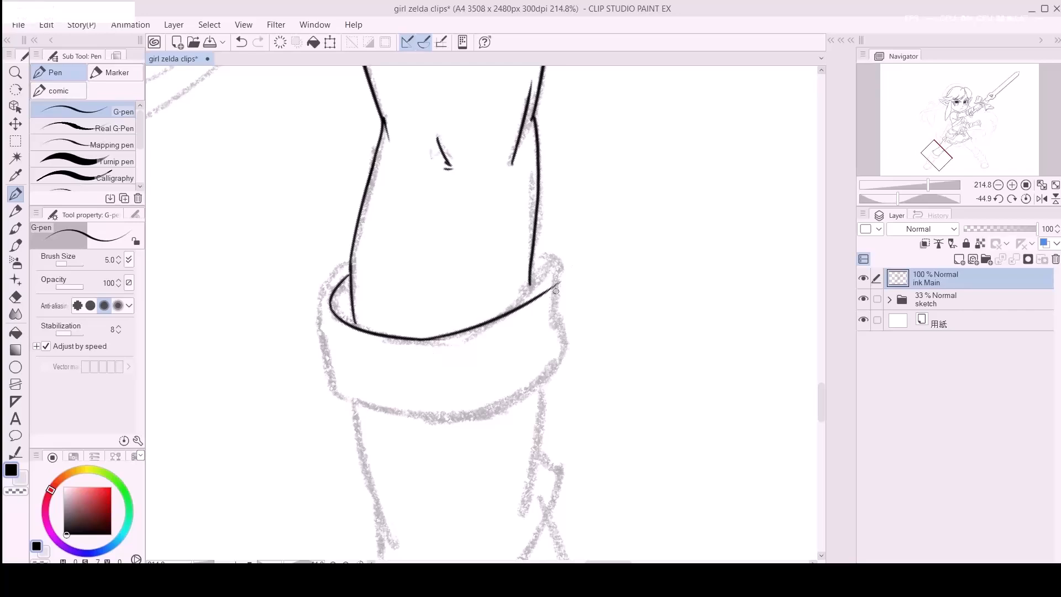
{"action": "key", "text": "ctrl+z"}
{"action": "left_click_drag", "start_coordinate": [424, 339], "coordinate": [556, 293]}
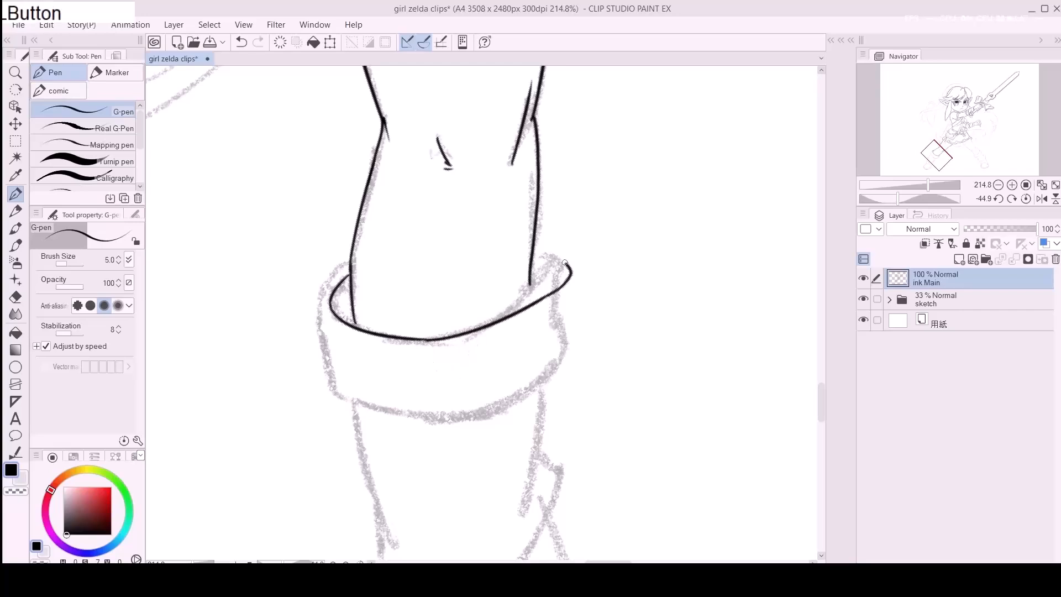
Step: Ink the boot cuff's outer rim behind the leg, its front side and the start of its bottom edge
{"action": "left_click_drag", "start_coordinate": [533, 246], "coordinate": [583, 262]}
{"action": "key", "text": "ctrl+z"}
{"action": "mouse_move", "coordinate": [331, 276]}
{"action": "left_mouse_down"}
{"action": "mouse_move", "coordinate": [332, 386]}
{"action": "mouse_move", "coordinate": [398, 416]}
{"action": "mouse_move", "coordinate": [536, 387]}
{"action": "left_mouse_up"}
{"action": "left_click_drag", "start_coordinate": [584, 259], "coordinate": [579, 341]}
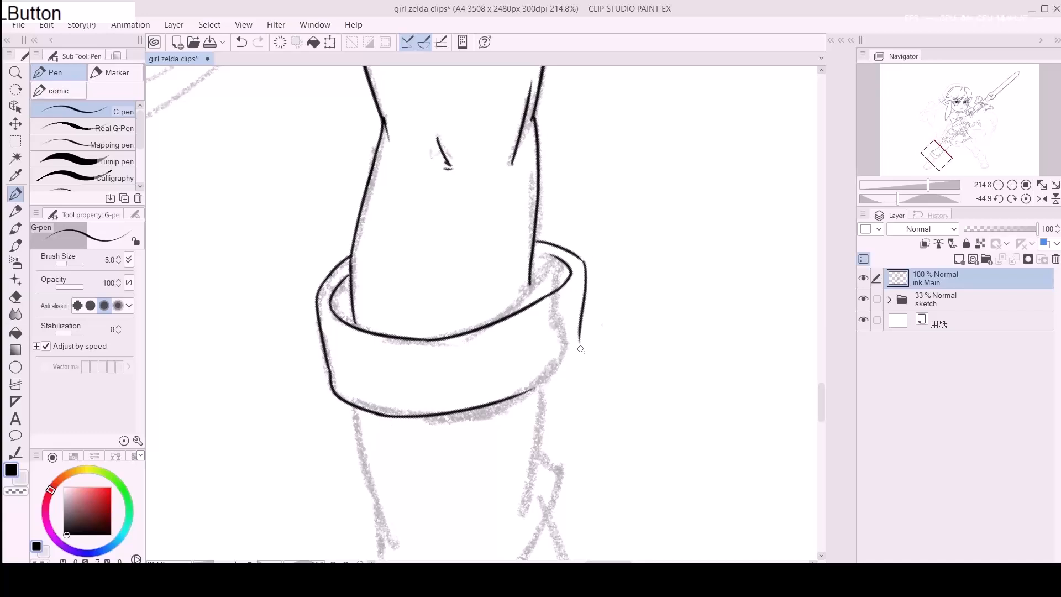
{"action": "left_click_drag", "start_coordinate": [511, 400], "coordinate": [582, 340]}
{"action": "key", "text": "ctrl+z"}
{"action": "key", "text": "ctrl+z"}
{"action": "key", "text": "ctrl+z"}
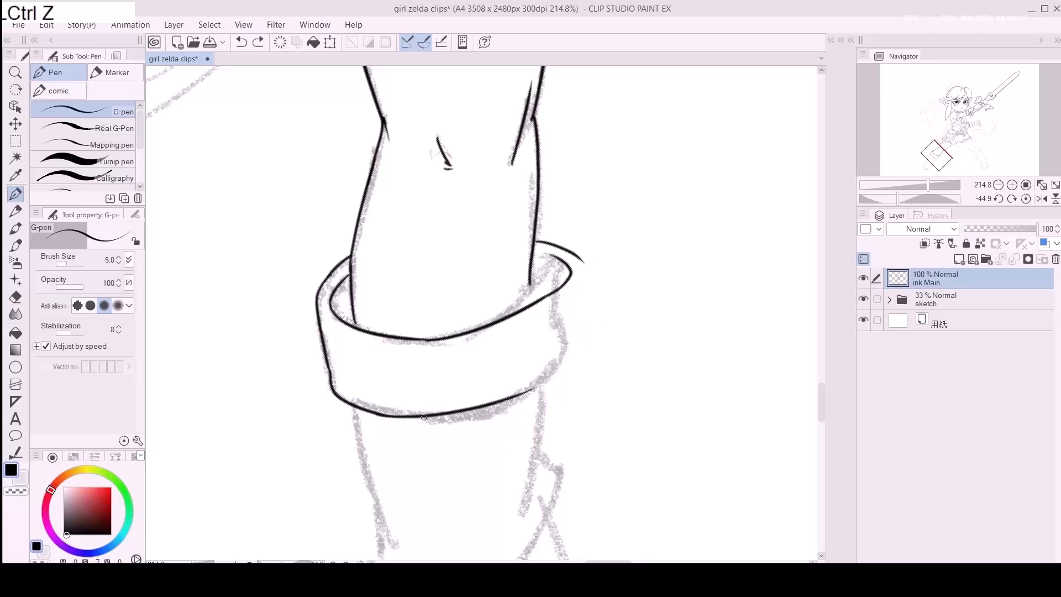
Step: Rework the boot cuff's curved bottom edge into one smooth line that runs up toward the back of the cuff
{"action": "left_click_drag", "start_coordinate": [389, 414], "coordinate": [534, 387]}
{"action": "key", "text": "ctrl+z"}
{"action": "mouse_move", "coordinate": [388, 419]}
{"action": "left_mouse_down"}
{"action": "mouse_move", "coordinate": [515, 392]}
{"action": "mouse_move", "coordinate": [491, 247]}
{"action": "mouse_move", "coordinate": [320, 372]}
{"action": "left_mouse_up"}
{"action": "key", "text": "ctrl+z"}
{"action": "key", "text": "r"}
{"action": "left_click_drag", "start_coordinate": [386, 326], "coordinate": [541, 186]}
{"action": "key", "text": "ctrl+z"}
{"action": "mouse_move", "coordinate": [393, 313]}
{"action": "left_mouse_down"}
{"action": "mouse_move", "coordinate": [434, 217]}
{"action": "mouse_move", "coordinate": [515, 186]}
{"action": "left_mouse_up"}
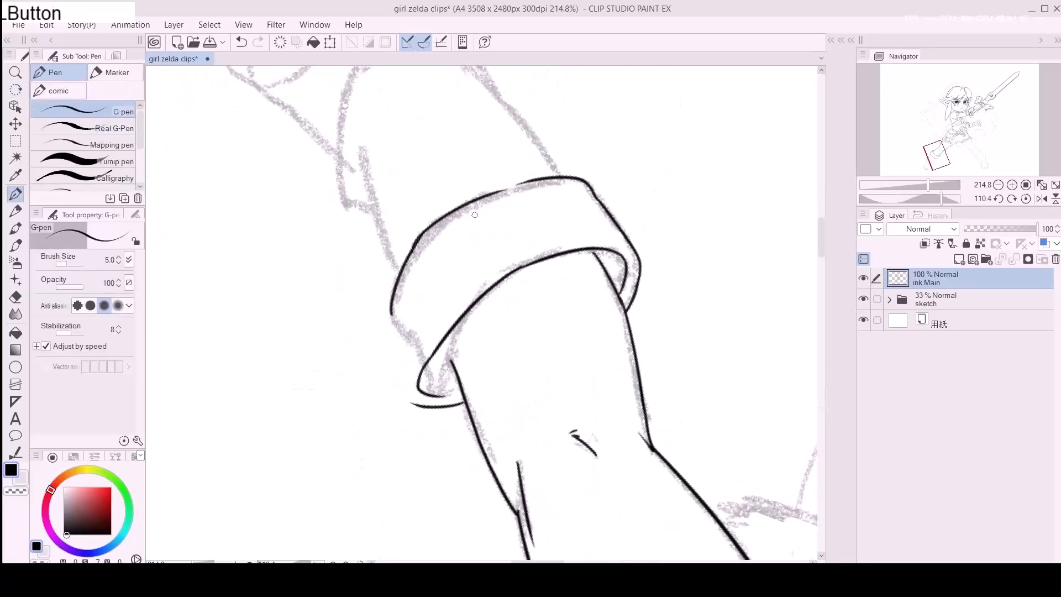
{"action": "key", "text": "XF86AudioRaiseVolume"}
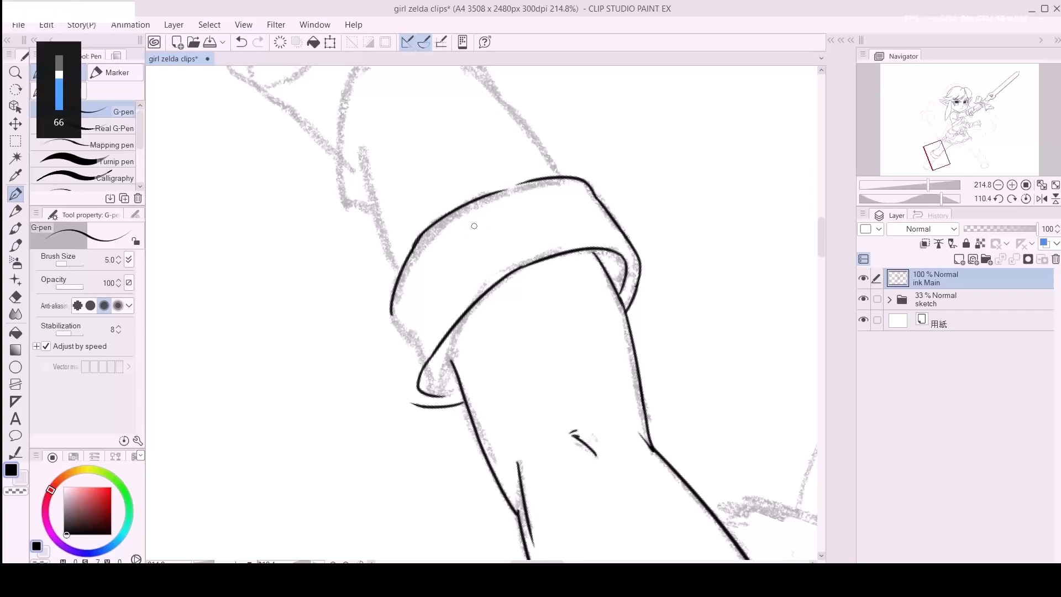
{"action": "key", "text": "ctrl+z"}
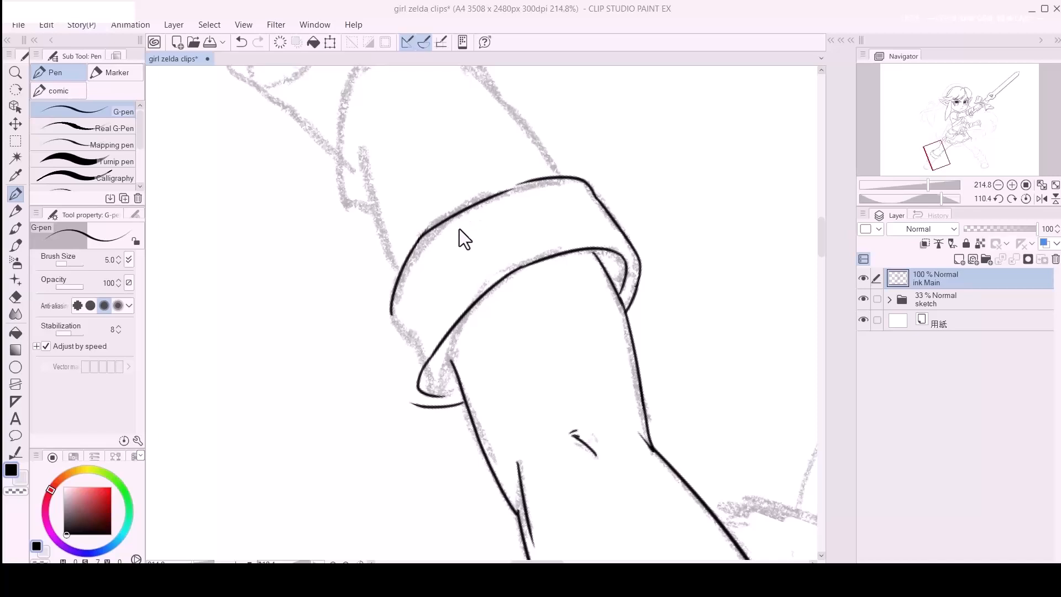
{"action": "key", "text": "ctrl+z"}
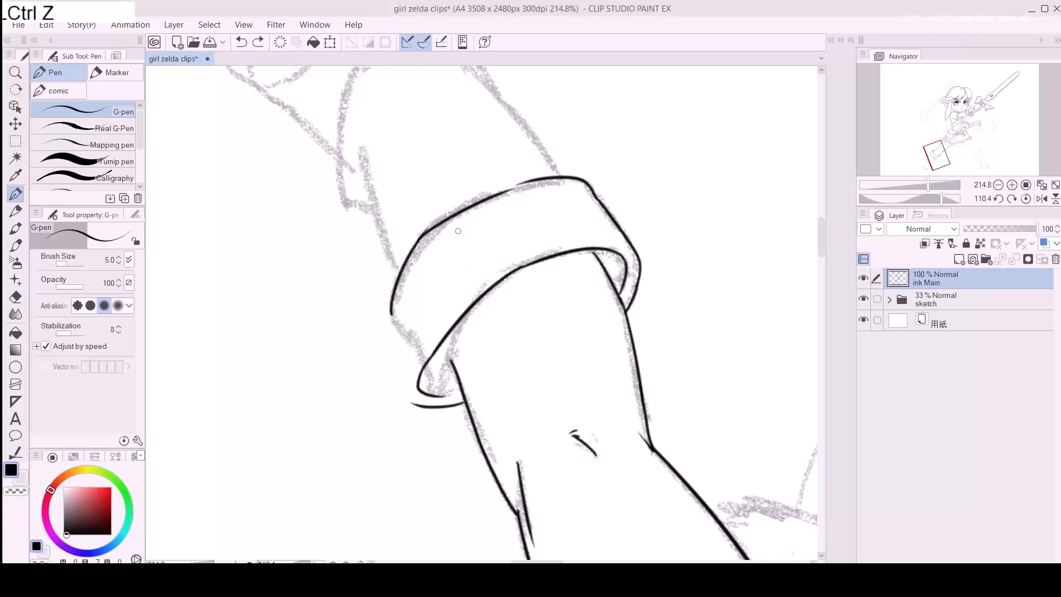
{"action": "mouse_move", "coordinate": [419, 239]}
{"action": "left_mouse_down"}
{"action": "mouse_move", "coordinate": [473, 194]}
{"action": "mouse_move", "coordinate": [535, 176]}
{"action": "left_mouse_up"}
{"action": "key", "text": "ctrl+z"}
{"action": "key", "text": "ctrl+z"}
{"action": "left_click_drag", "start_coordinate": [457, 200], "coordinate": [533, 178]}
Step: Ink the back contour of the boot shaft from the cuff down toward the ankle fold
{"action": "key", "text": "r"}
{"action": "mouse_move", "coordinate": [384, 218]}
{"action": "left_mouse_down"}
{"action": "mouse_move", "coordinate": [462, 176]}
{"action": "mouse_move", "coordinate": [580, 221]}
{"action": "left_mouse_up"}
{"action": "left_click_drag", "start_coordinate": [388, 248], "coordinate": [457, 234]}
{"action": "key", "text": "ctrl+z"}
{"action": "left_click_drag", "start_coordinate": [388, 248], "coordinate": [469, 235]}
{"action": "key", "text": "ctrl+z"}
{"action": "left_click_drag", "start_coordinate": [389, 247], "coordinate": [487, 221]}
{"action": "mouse_move", "coordinate": [549, 230]}
{"action": "left_mouse_down"}
{"action": "mouse_move", "coordinate": [411, 255]}
{"action": "mouse_move", "coordinate": [470, 227]}
{"action": "mouse_move", "coordinate": [530, 218]}
{"action": "left_mouse_up"}
{"action": "key", "text": "ctrl+z"}
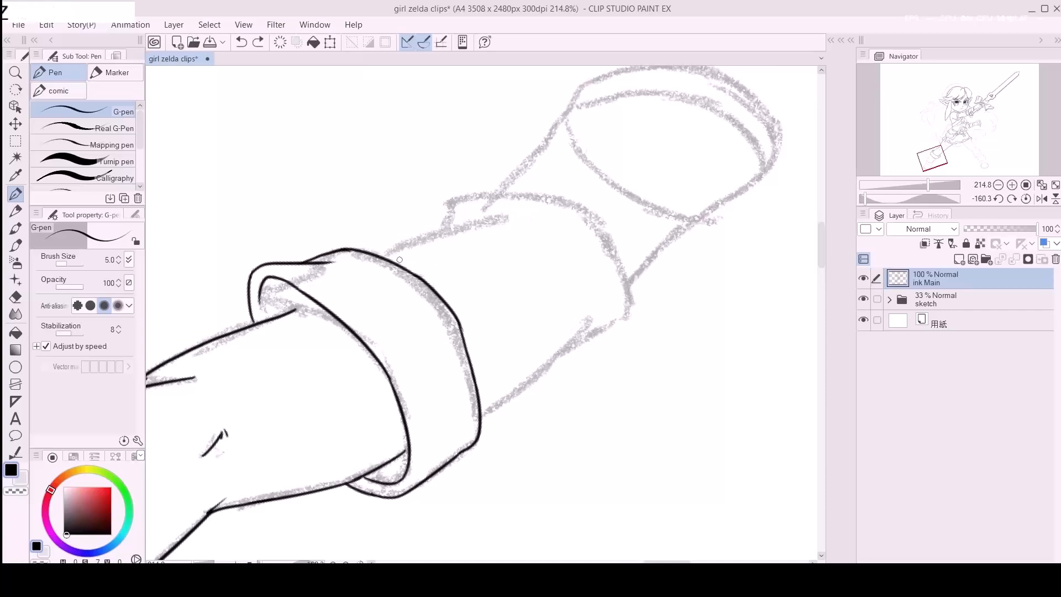
{"action": "mouse_move", "coordinate": [377, 255]}
{"action": "left_mouse_down"}
{"action": "mouse_move", "coordinate": [476, 226]}
{"action": "mouse_move", "coordinate": [489, 190]}
{"action": "mouse_move", "coordinate": [601, 205]}
{"action": "left_mouse_up"}
{"action": "key", "text": "ctrl+z"}
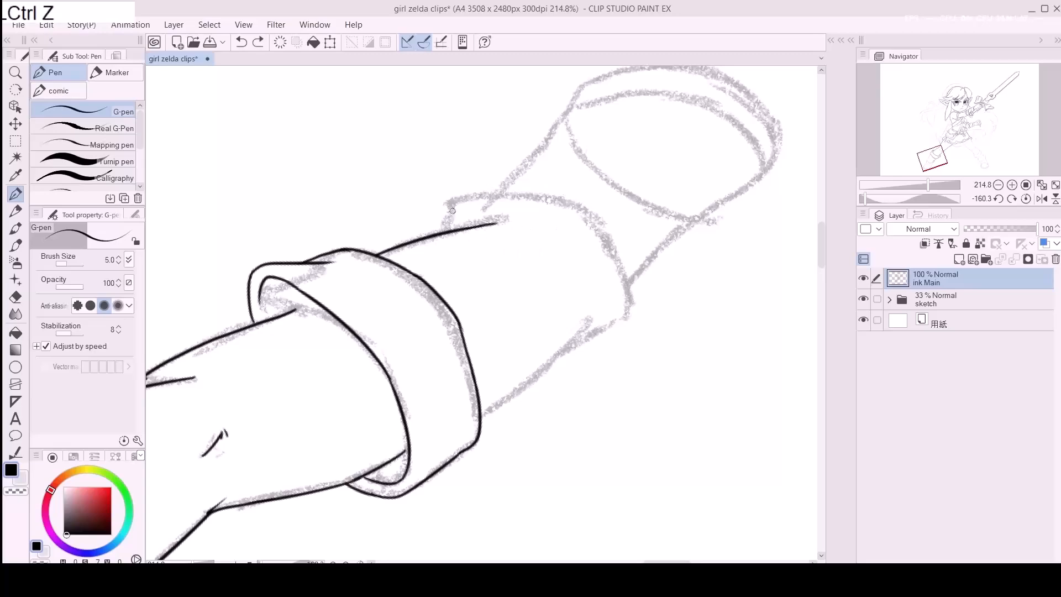
Step: Ink the boot shaft's curved bottom hem with its folded corners and the front contour up to the cuff
{"action": "left_click_drag", "start_coordinate": [456, 199], "coordinate": [606, 206]}
{"action": "mouse_move", "coordinate": [491, 409]}
{"action": "left_mouse_down"}
{"action": "mouse_move", "coordinate": [589, 315]}
{"action": "mouse_move", "coordinate": [560, 206]}
{"action": "mouse_move", "coordinate": [428, 396]}
{"action": "left_mouse_up"}
{"action": "key", "text": "r"}
{"action": "key", "text": "ctrl+z"}
{"action": "mouse_move", "coordinate": [477, 210]}
{"action": "left_mouse_down"}
{"action": "mouse_move", "coordinate": [376, 300]}
{"action": "mouse_move", "coordinate": [340, 387]}
{"action": "left_mouse_up"}
{"action": "mouse_move", "coordinate": [399, 436]}
{"action": "left_mouse_down"}
{"action": "mouse_move", "coordinate": [466, 331]}
{"action": "mouse_move", "coordinate": [452, 322]}
{"action": "left_mouse_up"}
Step: Ink the front contour of the foot from the toe up to the boot shaft and clean up where it meets the shaft
{"action": "mouse_move", "coordinate": [261, 379]}
{"action": "left_mouse_down"}
{"action": "mouse_move", "coordinate": [273, 345]}
{"action": "mouse_move", "coordinate": [312, 322]}
{"action": "left_mouse_up"}
{"action": "key", "text": "ctrl+z"}
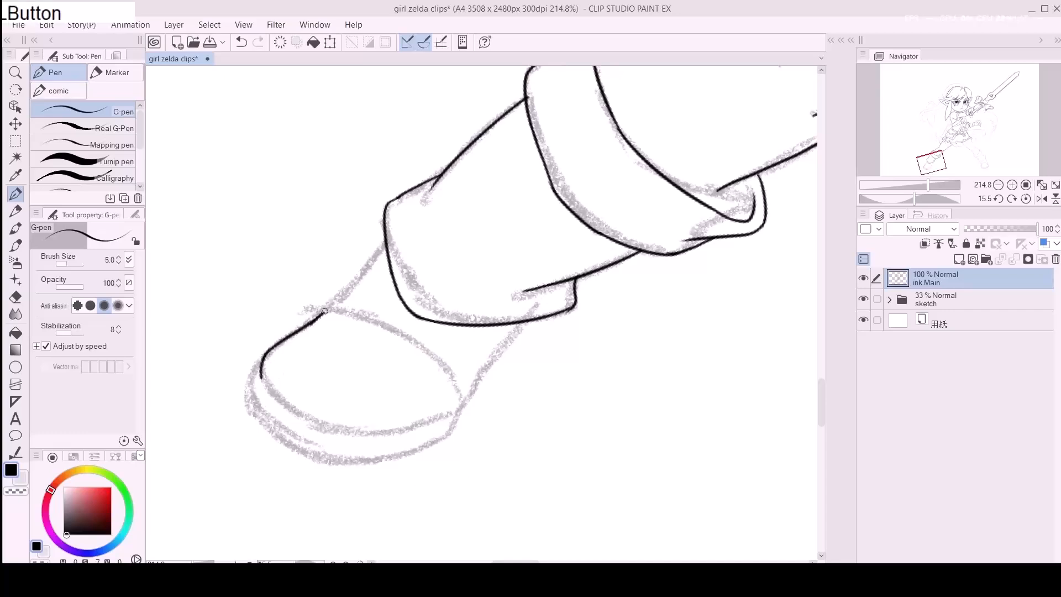
{"action": "left_click_drag", "start_coordinate": [361, 270], "coordinate": [378, 252]}
{"action": "left_click_drag", "start_coordinate": [438, 306], "coordinate": [429, 291]}
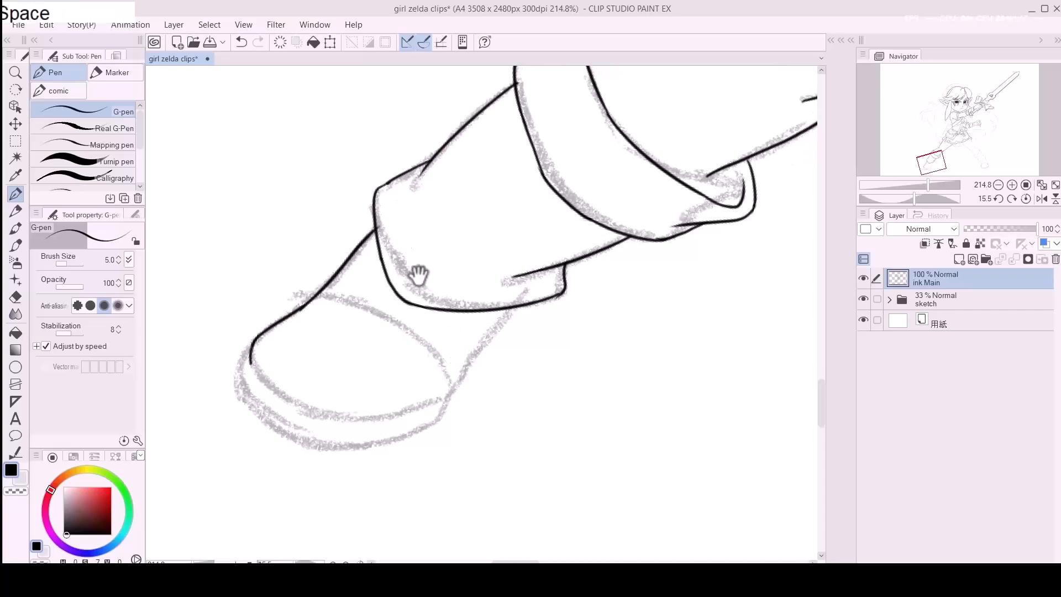
{"action": "key", "text": "e"}
{"action": "left_click", "coordinate": [383, 229]}
{"action": "key", "text": "e"}
{"action": "key", "text": "p"}
Step: Ink the lower edge of the shoe's toe above the sole and the foot's back contour up to the shaft
{"action": "left_click_drag", "start_coordinate": [507, 384], "coordinate": [471, 310]}
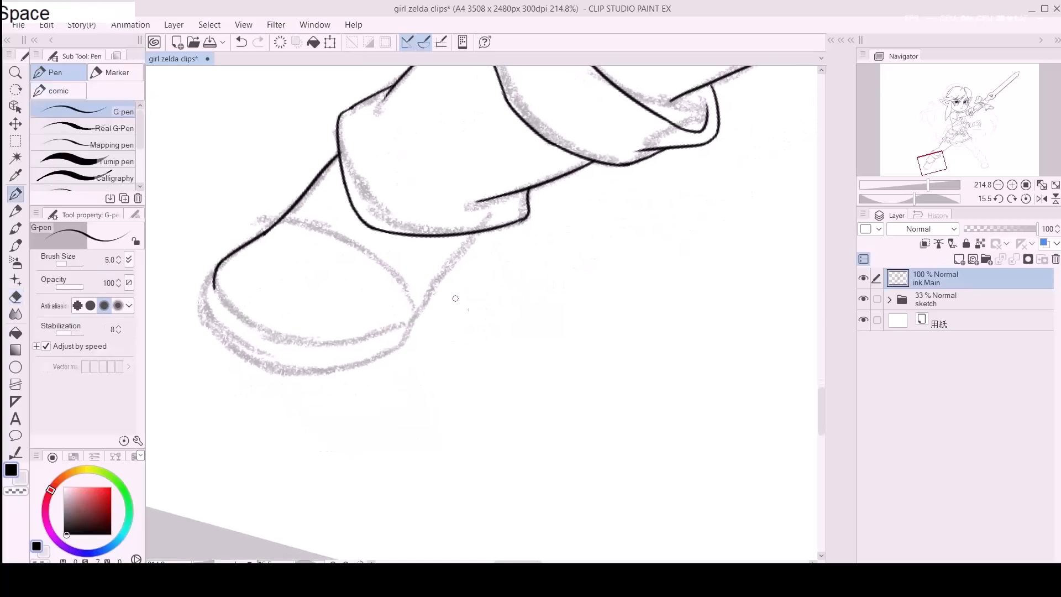
{"action": "left_click_drag", "start_coordinate": [214, 285], "coordinate": [332, 348]}
{"action": "key", "text": "ctrl+z"}
{"action": "left_click_drag", "start_coordinate": [214, 283], "coordinate": [327, 340]}
{"action": "key", "text": "ctrl+z"}
{"action": "left_click_drag", "start_coordinate": [214, 283], "coordinate": [287, 336]}
{"action": "key", "text": "ctrl+z"}
{"action": "mouse_move", "coordinate": [214, 283]}
{"action": "left_mouse_down"}
{"action": "mouse_move", "coordinate": [286, 338]}
{"action": "mouse_move", "coordinate": [349, 339]}
{"action": "left_mouse_up"}
{"action": "key", "text": "ctrl+z"}
{"action": "mouse_move", "coordinate": [270, 332]}
{"action": "left_mouse_down"}
{"action": "mouse_move", "coordinate": [367, 336]}
{"action": "mouse_move", "coordinate": [409, 321]}
{"action": "mouse_move", "coordinate": [426, 302]}
{"action": "left_mouse_up"}
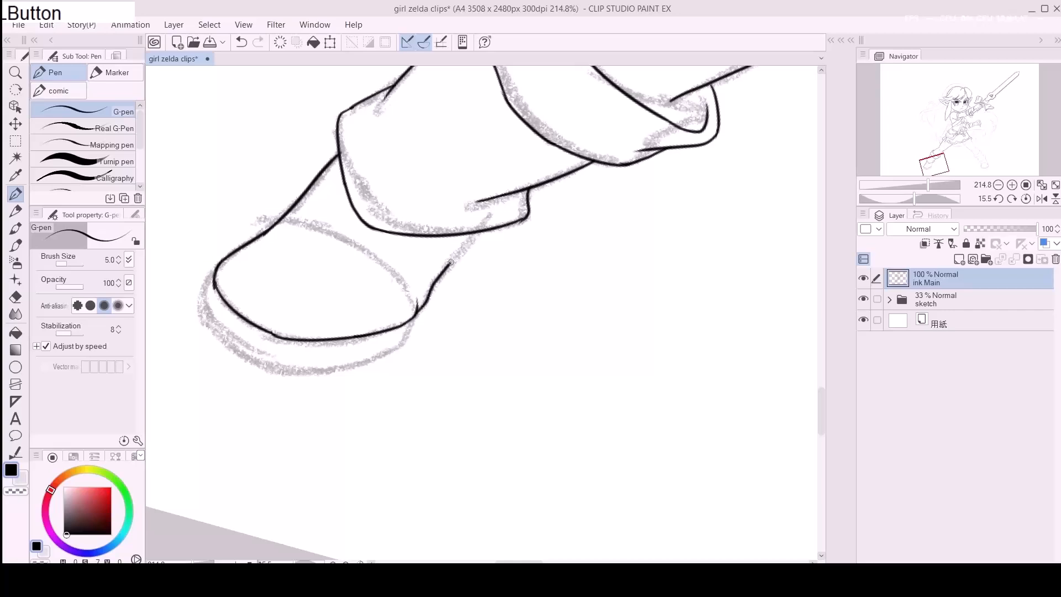
{"action": "left_click_drag", "start_coordinate": [449, 264], "coordinate": [474, 236]}
Step: Ink the arched upper edge of the toe cap across the foot
{"action": "key", "text": "r"}
{"action": "mouse_move", "coordinate": [406, 141]}
{"action": "left_mouse_down"}
{"action": "mouse_move", "coordinate": [305, 208]}
{"action": "mouse_move", "coordinate": [279, 288]}
{"action": "left_mouse_up"}
{"action": "key", "text": "space"}
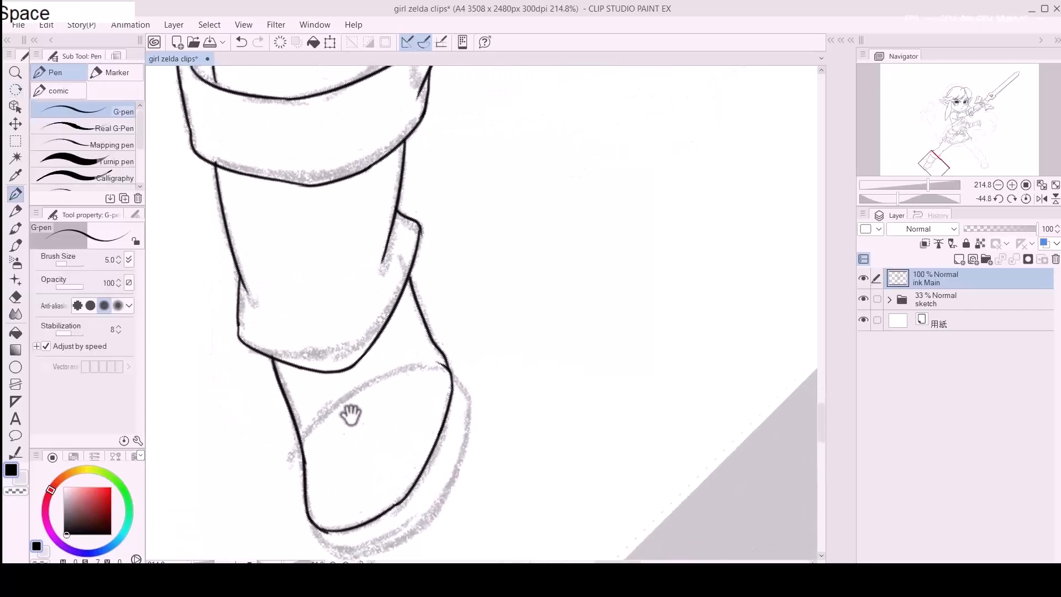
{"action": "left_click_drag", "start_coordinate": [351, 416], "coordinate": [337, 339]}
{"action": "mouse_move", "coordinate": [290, 369]}
{"action": "left_mouse_down"}
{"action": "mouse_move", "coordinate": [303, 341]}
{"action": "mouse_move", "coordinate": [354, 304]}
{"action": "mouse_move", "coordinate": [404, 287]}
{"action": "mouse_move", "coordinate": [437, 294]}
{"action": "left_mouse_up"}
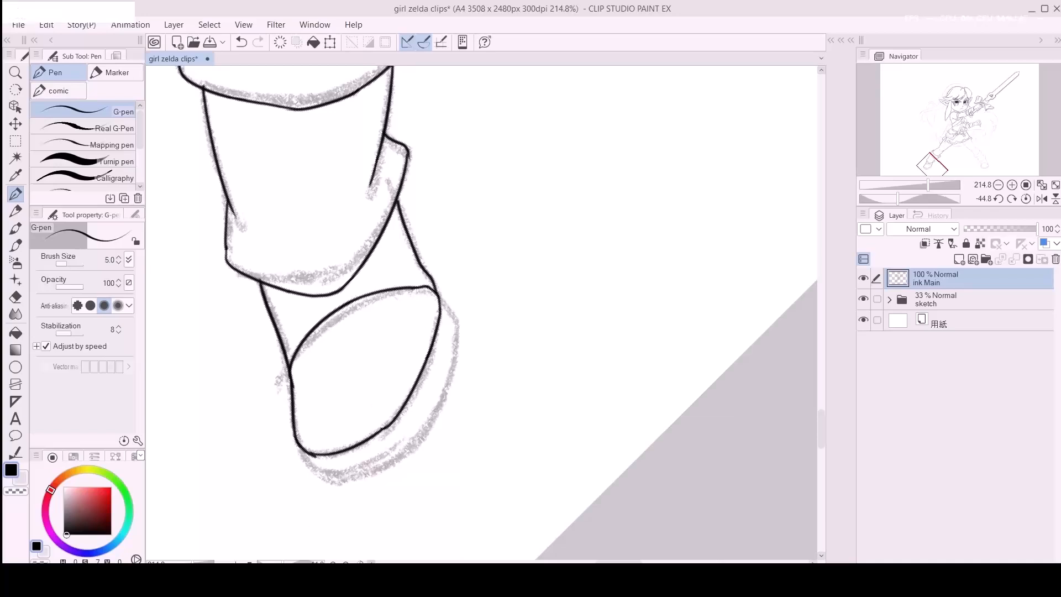
Step: Ink the outer contour of the shoe sole around the toe, from the front edge to the back of the foot
{"action": "key", "text": "r"}
{"action": "double_click", "coordinate": [354, 464]}
{"action": "key", "text": "space"}
{"action": "left_click_drag", "start_coordinate": [353, 464], "coordinate": [397, 449]}
{"action": "mouse_move", "coordinate": [304, 264]}
{"action": "left_mouse_down"}
{"action": "mouse_move", "coordinate": [297, 305]}
{"action": "mouse_move", "coordinate": [365, 346]}
{"action": "left_mouse_up"}
{"action": "key", "text": "ctrl+z"}
{"action": "key", "text": "ctrl+z"}
{"action": "key", "text": "ctrl+z"}
{"action": "key", "text": "ctrl+z"}
{"action": "left_click_drag", "start_coordinate": [299, 258], "coordinate": [301, 263]}
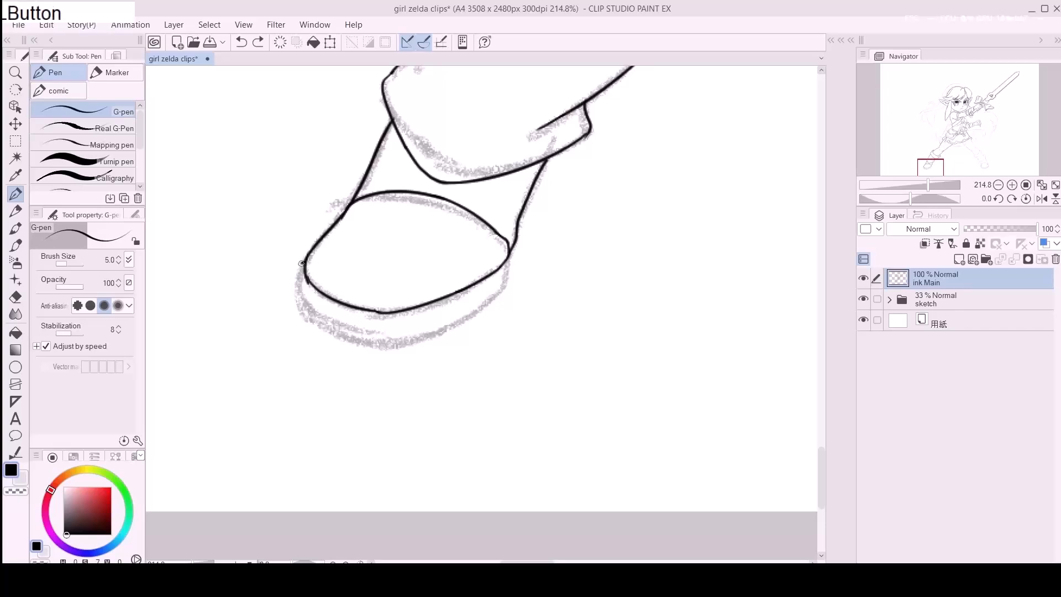
{"action": "mouse_move", "coordinate": [299, 305]}
{"action": "left_mouse_down"}
{"action": "mouse_move", "coordinate": [337, 338]}
{"action": "mouse_move", "coordinate": [402, 341]}
{"action": "left_mouse_up"}
{"action": "key", "text": "ctrl+z"}
{"action": "mouse_move", "coordinate": [317, 325]}
{"action": "left_mouse_down"}
{"action": "mouse_move", "coordinate": [385, 346]}
{"action": "mouse_move", "coordinate": [501, 293]}
{"action": "left_mouse_up"}
{"action": "key", "text": "ctrl+z"}
{"action": "mouse_move", "coordinate": [426, 341]}
{"action": "left_mouse_down"}
{"action": "mouse_move", "coordinate": [501, 292]}
{"action": "mouse_move", "coordinate": [510, 246]}
{"action": "left_mouse_up"}
{"action": "left_click_drag", "start_coordinate": [550, 193], "coordinate": [367, 350]}
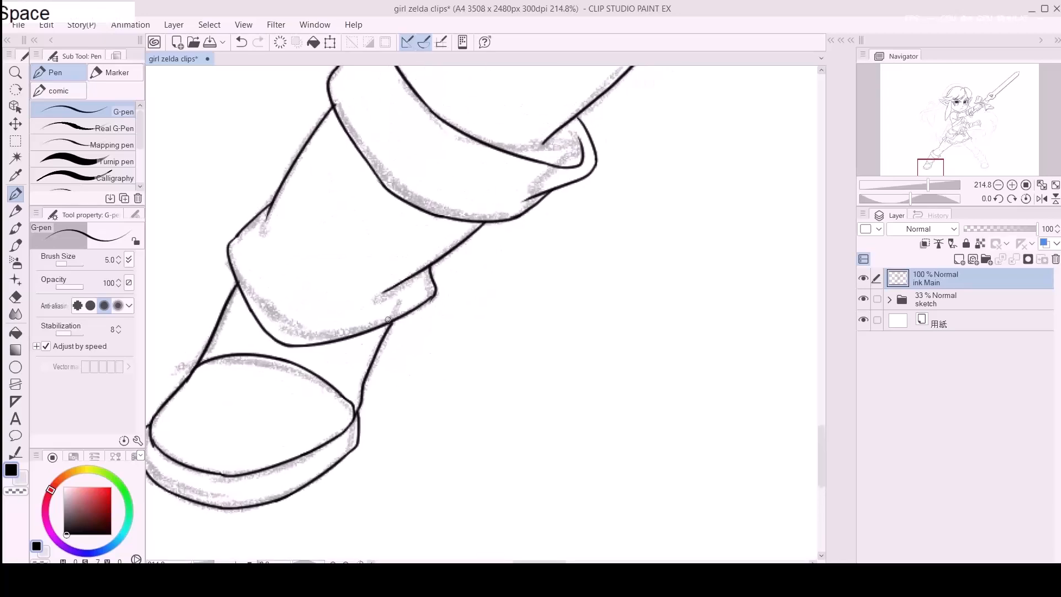
Step: Add small fold marks at the ends of the boot shaft's side lines and try a short stroke on the cuff
{"action": "left_click_drag", "start_coordinate": [394, 289], "coordinate": [379, 298]}
{"action": "left_click_drag", "start_coordinate": [259, 242], "coordinate": [262, 237]}
{"action": "left_click_drag", "start_coordinate": [641, 400], "coordinate": [474, 493]}
{"action": "mouse_move", "coordinate": [405, 251]}
{"action": "left_mouse_down"}
{"action": "mouse_move", "coordinate": [409, 296]}
{"action": "mouse_move", "coordinate": [398, 269]}
{"action": "left_mouse_up"}
{"action": "key", "text": "ctrl"}
{"action": "key", "text": "ctrl+z"}
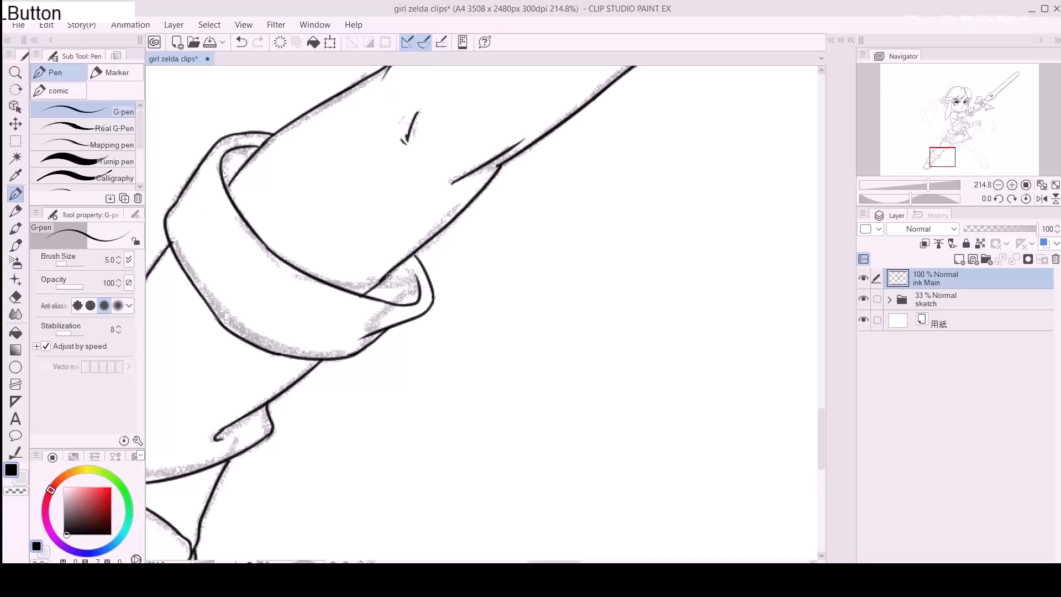
Step: Ink the upper contour of the other leg from the skirt hem to the knee, with short knee marks
{"action": "mouse_move", "coordinate": [469, 209]}
{"action": "left_mouse_down"}
{"action": "mouse_move", "coordinate": [398, 317]}
{"action": "mouse_move", "coordinate": [427, 256]}
{"action": "left_mouse_up"}
{"action": "key", "text": "ctrl+z"}
{"action": "left_click_drag", "start_coordinate": [324, 346], "coordinate": [357, 309]}
{"action": "left_click_drag", "start_coordinate": [374, 252], "coordinate": [260, 489]}
{"action": "left_click_drag", "start_coordinate": [516, 174], "coordinate": [346, 227]}
{"action": "left_click_drag", "start_coordinate": [327, 235], "coordinate": [186, 378]}
{"action": "left_click_drag", "start_coordinate": [217, 301], "coordinate": [363, 252]}
{"action": "key", "text": "ctrl+z"}
{"action": "left_click_drag", "start_coordinate": [210, 307], "coordinate": [404, 249]}
{"action": "key", "text": "ctrl+z"}
{"action": "mouse_move", "coordinate": [213, 303]}
{"action": "left_mouse_down"}
{"action": "mouse_move", "coordinate": [373, 252]}
{"action": "mouse_move", "coordinate": [509, 240]}
{"action": "mouse_move", "coordinate": [537, 265]}
{"action": "mouse_move", "coordinate": [505, 335]}
{"action": "left_mouse_up"}
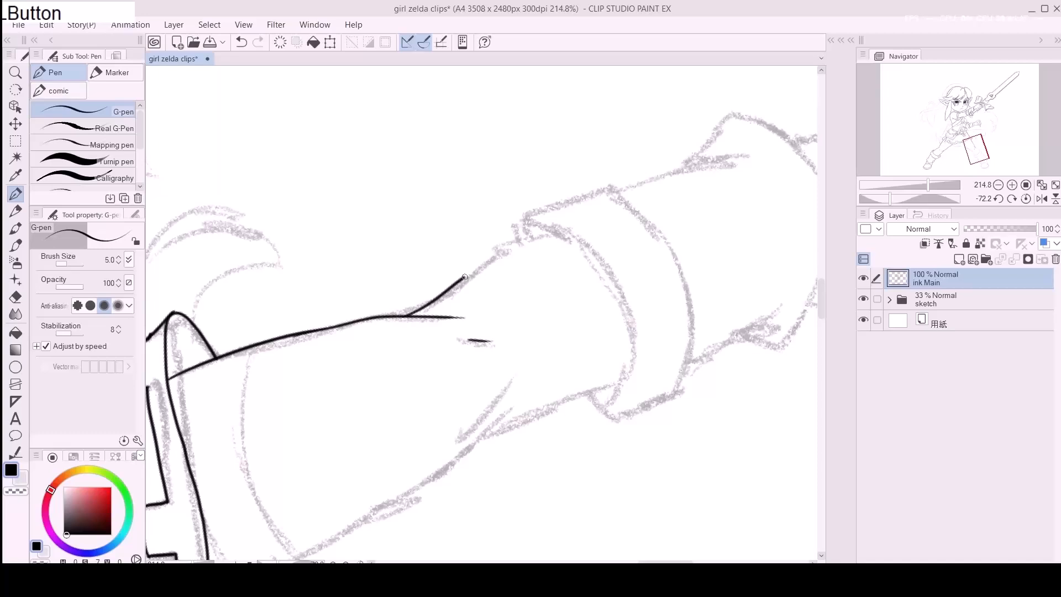
Step: Ink the leg's shin and underside contours with the knee crease, down to the upper edge of the boot cuff
{"action": "left_click_drag", "start_coordinate": [462, 279], "coordinate": [514, 248]}
{"action": "left_click_drag", "start_coordinate": [476, 436], "coordinate": [488, 268]}
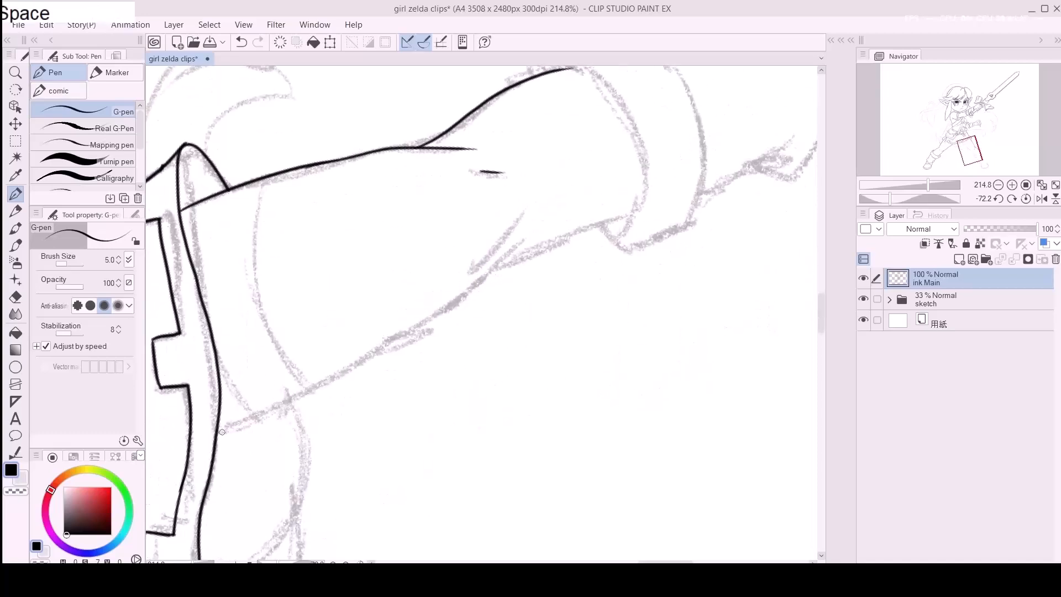
{"action": "left_click_drag", "start_coordinate": [213, 435], "coordinate": [443, 292]}
{"action": "left_click_drag", "start_coordinate": [356, 369], "coordinate": [539, 234]}
{"action": "key", "text": "ctrl+z"}
{"action": "mouse_move", "coordinate": [360, 365]}
{"action": "left_mouse_down"}
{"action": "mouse_move", "coordinate": [528, 231]}
{"action": "mouse_move", "coordinate": [531, 203]}
{"action": "mouse_move", "coordinate": [370, 332]}
{"action": "left_mouse_up"}
{"action": "mouse_move", "coordinate": [443, 308]}
{"action": "left_mouse_down"}
{"action": "mouse_move", "coordinate": [486, 289]}
{"action": "mouse_move", "coordinate": [391, 201]}
{"action": "mouse_move", "coordinate": [317, 361]}
{"action": "mouse_move", "coordinate": [323, 301]}
{"action": "mouse_move", "coordinate": [441, 228]}
{"action": "mouse_move", "coordinate": [488, 241]}
{"action": "mouse_move", "coordinate": [489, 252]}
{"action": "left_mouse_up"}
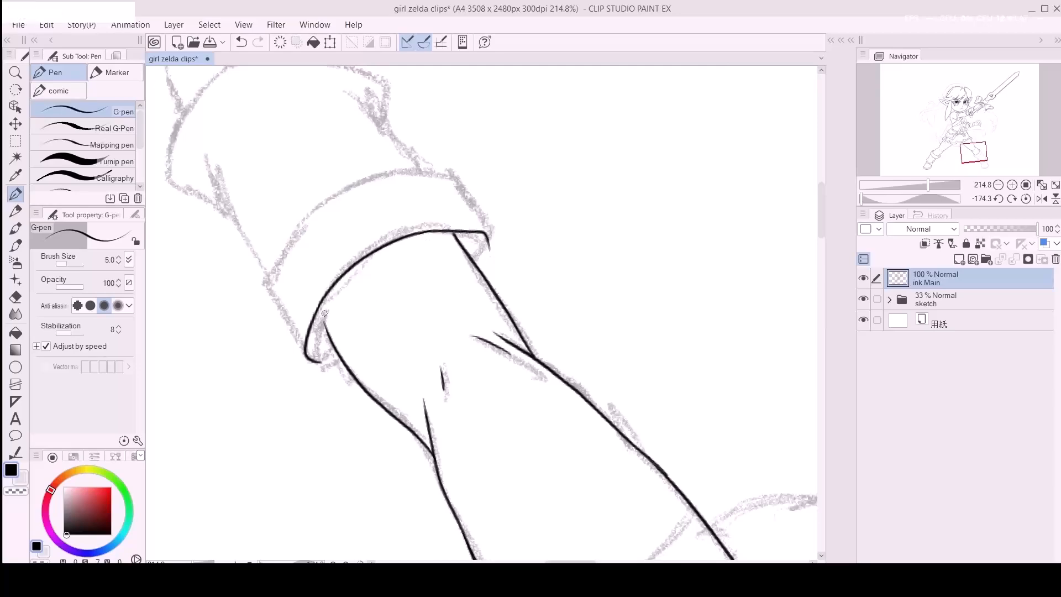
Step: Ink the folded-over corners and side edges of the boot cuff on both sides of the shin
{"action": "mouse_move", "coordinate": [328, 326]}
{"action": "left_mouse_down"}
{"action": "mouse_move", "coordinate": [286, 412]}
{"action": "mouse_move", "coordinate": [408, 270]}
{"action": "mouse_move", "coordinate": [446, 338]}
{"action": "mouse_move", "coordinate": [466, 319]}
{"action": "mouse_move", "coordinate": [452, 300]}
{"action": "mouse_move", "coordinate": [549, 344]}
{"action": "left_mouse_up"}
{"action": "left_click_drag", "start_coordinate": [363, 258], "coordinate": [382, 235]}
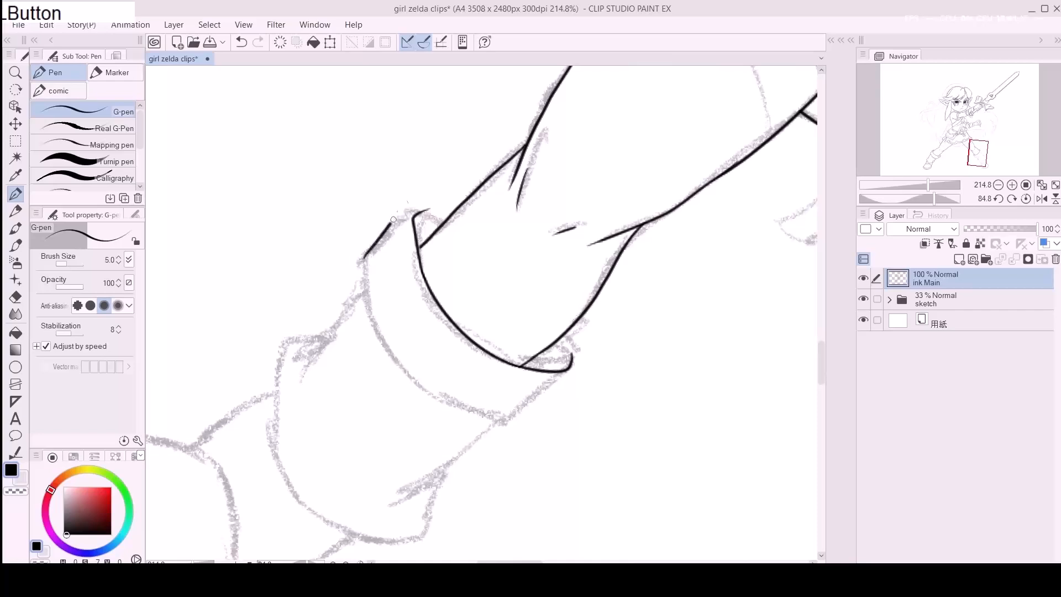
{"action": "mouse_move", "coordinate": [597, 354]}
{"action": "left_mouse_down"}
{"action": "mouse_move", "coordinate": [502, 244]}
{"action": "mouse_move", "coordinate": [486, 258]}
{"action": "left_mouse_up"}
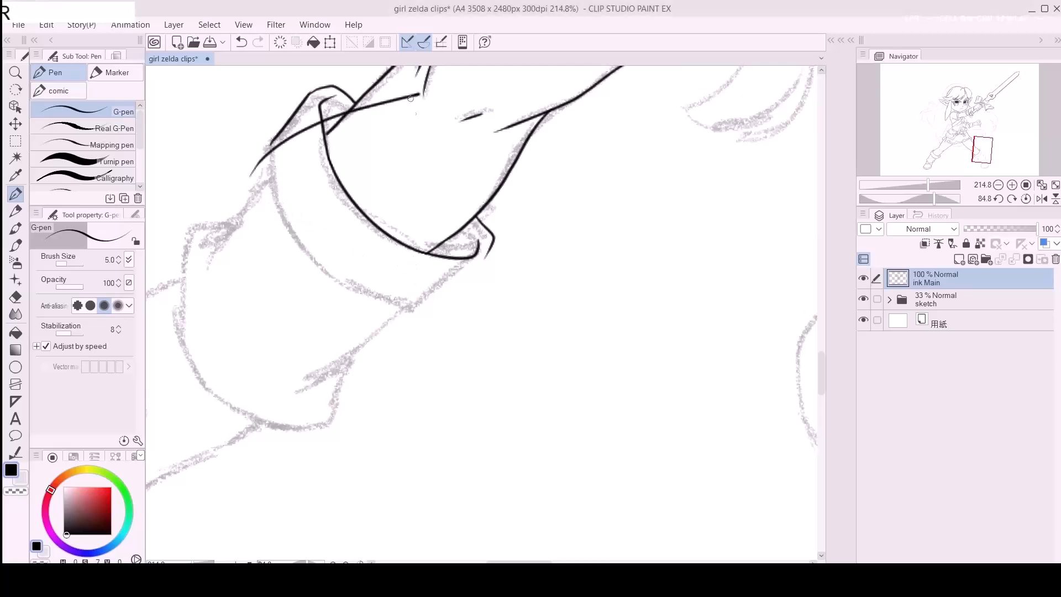
{"action": "key", "text": "r"}
{"action": "mouse_move", "coordinate": [296, 177]}
{"action": "left_mouse_down"}
{"action": "mouse_move", "coordinate": [560, 190]}
{"action": "mouse_move", "coordinate": [613, 378]}
{"action": "left_mouse_up"}
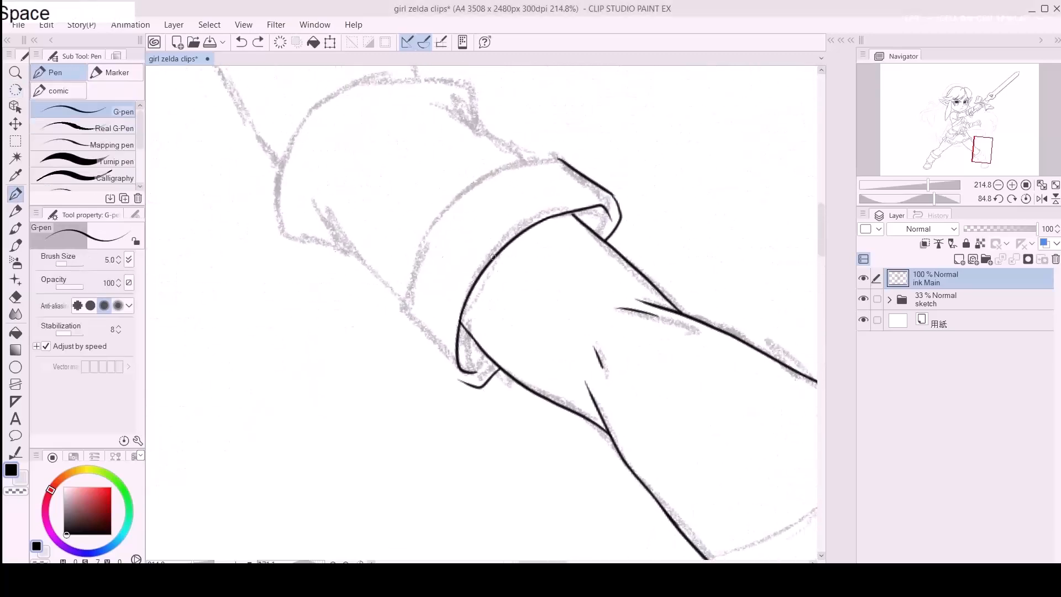
Step: Ink the curved lower edge of the boot cuff between its two side edges
{"action": "mouse_move", "coordinate": [399, 308]}
{"action": "left_mouse_down"}
{"action": "mouse_move", "coordinate": [405, 270]}
{"action": "mouse_move", "coordinate": [507, 163]}
{"action": "mouse_move", "coordinate": [529, 163]}
{"action": "left_mouse_up"}
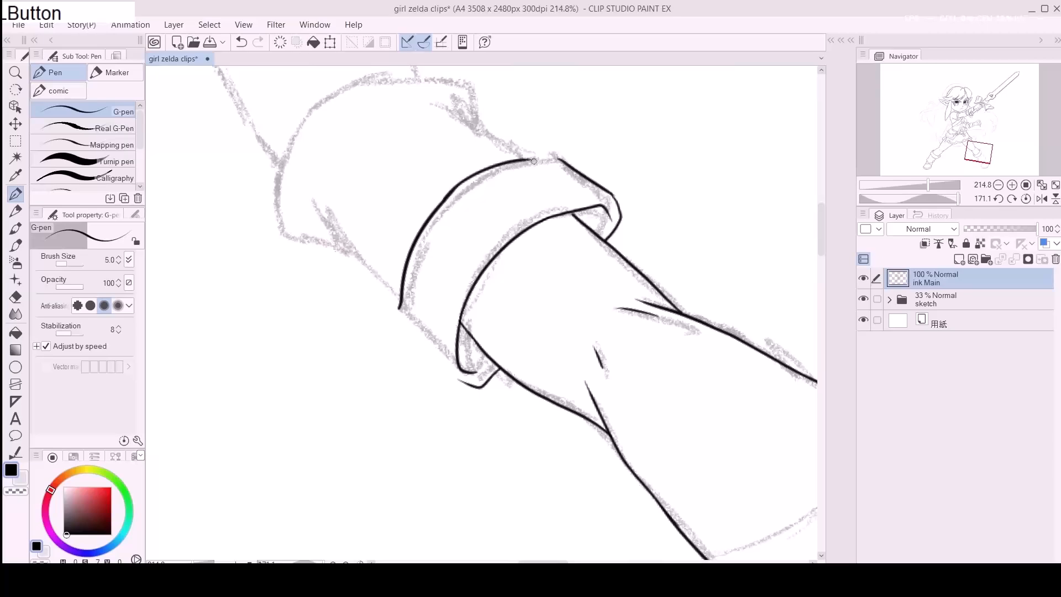
{"action": "key", "text": "ctrl+z"}
{"action": "key", "text": "r"}
{"action": "left_click_drag", "start_coordinate": [379, 237], "coordinate": [651, 180]}
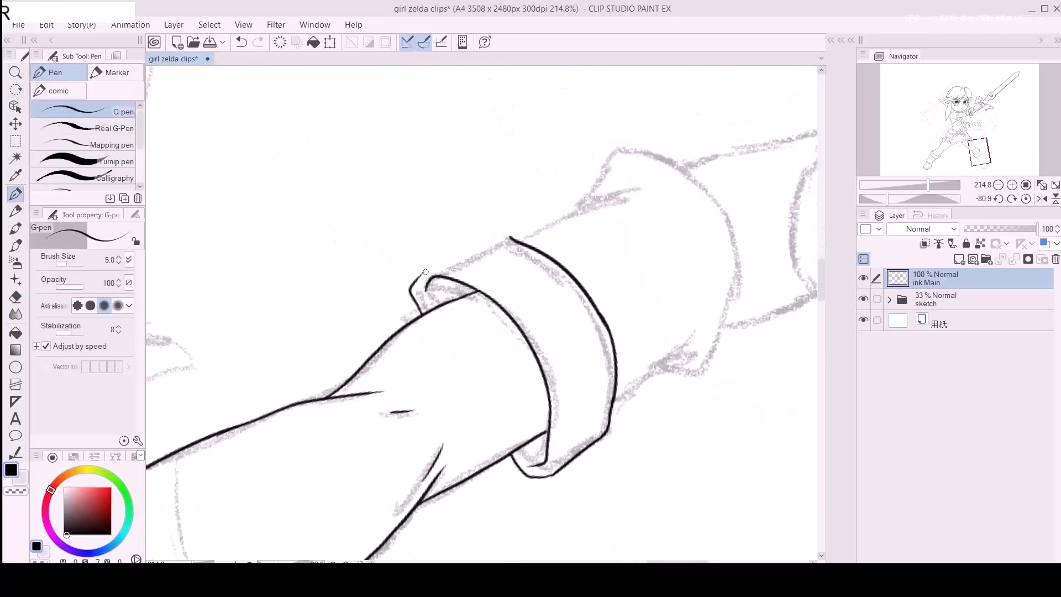
Step: Close the cuff's open corner and ink one side line of the boot shaft with the start of its flared fold
{"action": "mouse_move", "coordinate": [473, 258]}
{"action": "left_mouse_down"}
{"action": "mouse_move", "coordinate": [498, 240]}
{"action": "mouse_move", "coordinate": [428, 239]}
{"action": "mouse_move", "coordinate": [394, 254]}
{"action": "mouse_move", "coordinate": [522, 211]}
{"action": "left_mouse_up"}
{"action": "key", "text": "e"}
{"action": "left_click", "coordinate": [505, 233]}
{"action": "left_click_drag", "start_coordinate": [454, 231], "coordinate": [505, 166]}
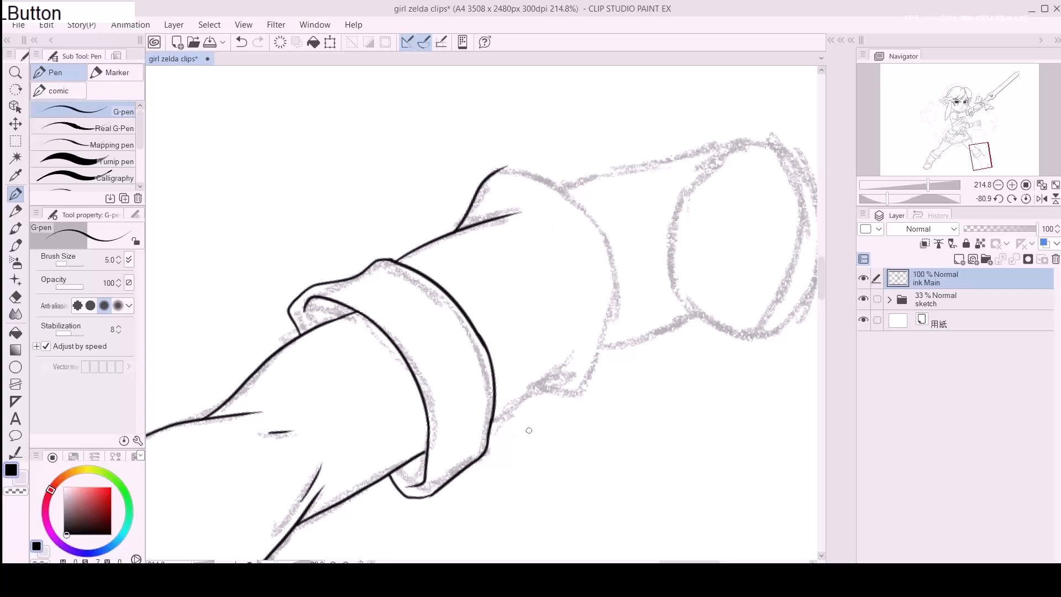
Step: Ink the opposite side line of the boot shaft below the cuff, with its flared fold
{"action": "left_click_drag", "start_coordinate": [496, 423], "coordinate": [561, 362]}
{"action": "key", "text": "ctrl+z"}
{"action": "left_click_drag", "start_coordinate": [513, 408], "coordinate": [560, 360]}
{"action": "key", "text": "ctrl+z"}
{"action": "mouse_move", "coordinate": [514, 406]}
{"action": "left_mouse_down"}
{"action": "mouse_move", "coordinate": [580, 345]}
{"action": "mouse_move", "coordinate": [420, 420]}
{"action": "left_mouse_up"}
{"action": "mouse_move", "coordinate": [420, 111]}
{"action": "left_mouse_down"}
{"action": "mouse_move", "coordinate": [436, 334]}
{"action": "mouse_move", "coordinate": [564, 238]}
{"action": "left_mouse_up"}
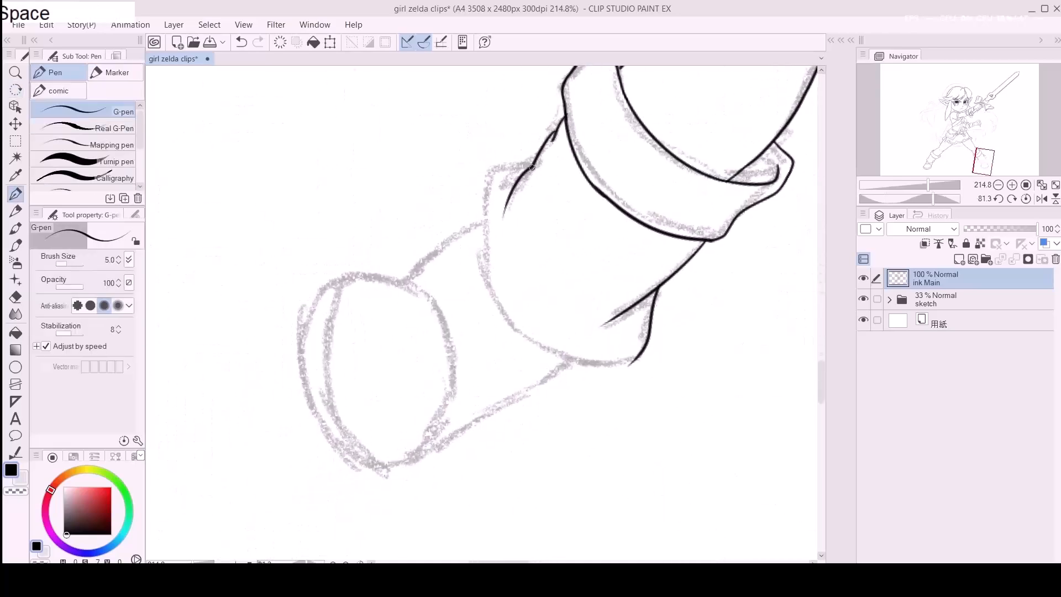
Step: Ink the curved hem of the flared boot shaft and the short ankle line with its crease below it
{"action": "mouse_move", "coordinate": [534, 164]}
{"action": "left_mouse_down"}
{"action": "mouse_move", "coordinate": [505, 164]}
{"action": "mouse_move", "coordinate": [477, 312]}
{"action": "mouse_move", "coordinate": [465, 252]}
{"action": "left_mouse_up"}
{"action": "key", "text": "ctrl+z"}
{"action": "mouse_move", "coordinate": [485, 109]}
{"action": "left_mouse_down"}
{"action": "mouse_move", "coordinate": [479, 208]}
{"action": "mouse_move", "coordinate": [528, 296]}
{"action": "mouse_move", "coordinate": [611, 326]}
{"action": "mouse_move", "coordinate": [521, 339]}
{"action": "mouse_move", "coordinate": [497, 359]}
{"action": "left_mouse_up"}
{"action": "key", "text": "ctrl+z"}
{"action": "mouse_move", "coordinate": [413, 429]}
{"action": "left_mouse_down"}
{"action": "mouse_move", "coordinate": [467, 370]}
{"action": "mouse_move", "coordinate": [547, 354]}
{"action": "mouse_move", "coordinate": [528, 240]}
{"action": "mouse_move", "coordinate": [525, 326]}
{"action": "mouse_move", "coordinate": [379, 374]}
{"action": "mouse_move", "coordinate": [367, 245]}
{"action": "mouse_move", "coordinate": [363, 327]}
{"action": "left_mouse_up"}
{"action": "key", "text": "r"}
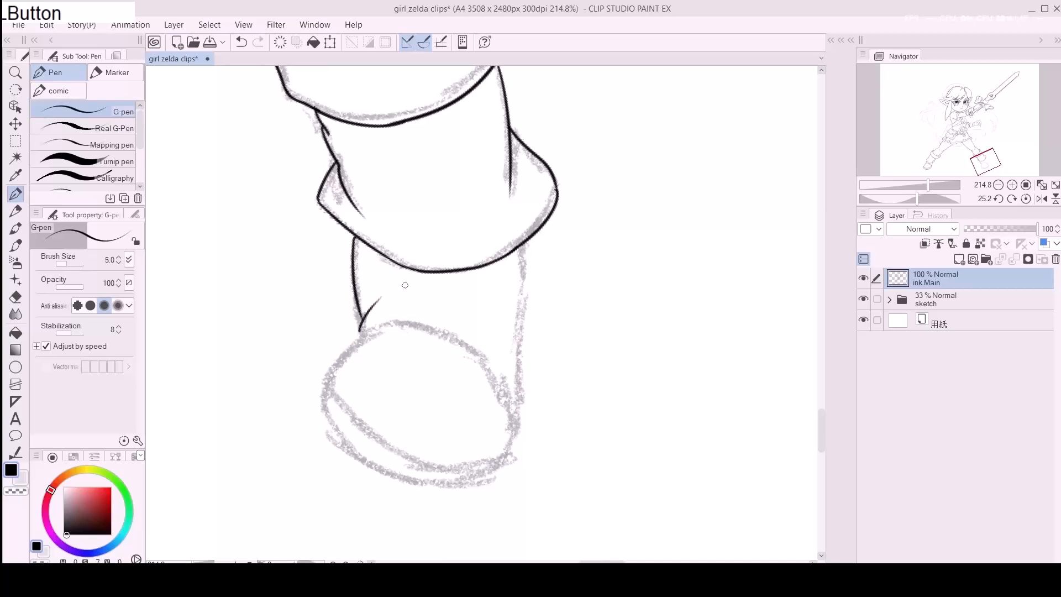
Step: Ink the arched upper edge of the boot's toe cap across the foot
{"action": "left_click_drag", "start_coordinate": [422, 352], "coordinate": [452, 272]}
{"action": "left_click_drag", "start_coordinate": [356, 300], "coordinate": [358, 303]}
{"action": "mouse_move", "coordinate": [388, 257]}
{"action": "left_mouse_down"}
{"action": "mouse_move", "coordinate": [423, 242]}
{"action": "mouse_move", "coordinate": [476, 256]}
{"action": "mouse_move", "coordinate": [535, 320]}
{"action": "left_mouse_up"}
{"action": "left_click_drag", "start_coordinate": [391, 250], "coordinate": [389, 255]}
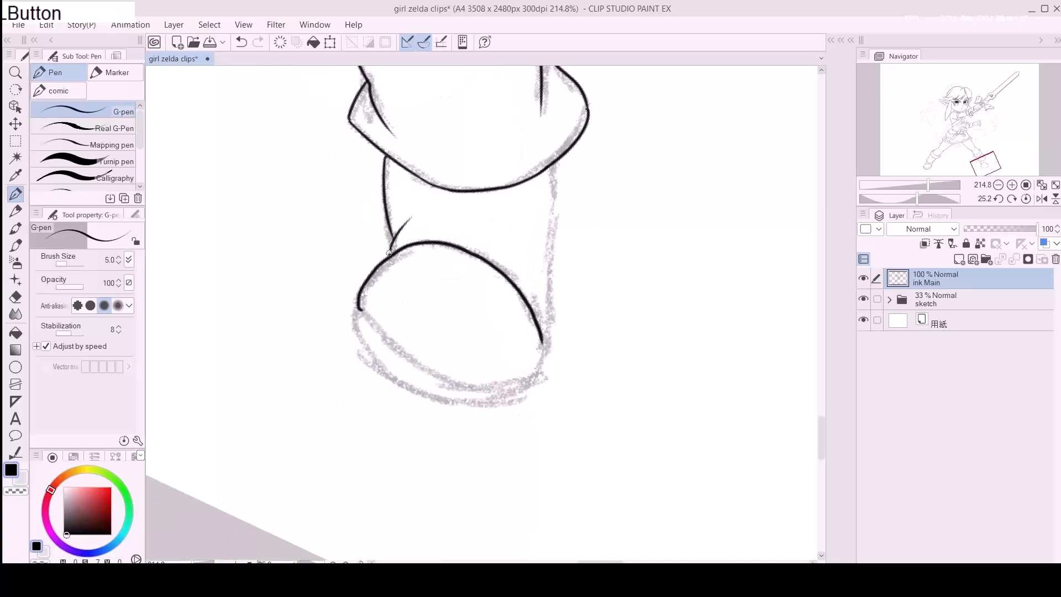
Step: Ink the lower edge of the toe cap above the sole and join it to the arched upper edge
{"action": "left_click_drag", "start_coordinate": [358, 307], "coordinate": [362, 314]}
{"action": "key", "text": "ctrl+z"}
{"action": "key", "text": "e"}
{"action": "key", "text": "p"}
{"action": "left_click_drag", "start_coordinate": [364, 308], "coordinate": [434, 367]}
{"action": "key", "text": "ctrl+z"}
{"action": "mouse_move", "coordinate": [359, 307]}
{"action": "left_mouse_down"}
{"action": "mouse_move", "coordinate": [373, 329]}
{"action": "mouse_move", "coordinate": [497, 383]}
{"action": "left_mouse_up"}
{"action": "key", "text": "ctrl+z"}
{"action": "left_click_drag", "start_coordinate": [420, 366], "coordinate": [480, 383]}
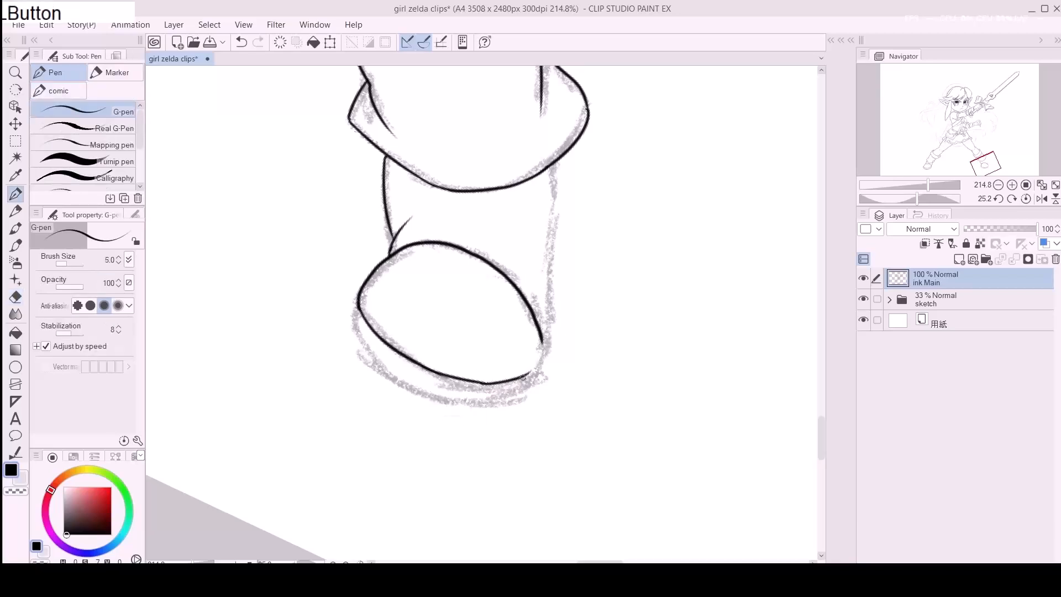
{"action": "left_click_drag", "start_coordinate": [539, 364], "coordinate": [543, 345]}
Step: Ink the foot's remaining side contour from the shaft hem to the toe cap, with a short fold mark
{"action": "left_click_drag", "start_coordinate": [554, 162], "coordinate": [547, 268]}
{"action": "key", "text": "ctrl+z"}
{"action": "left_click_drag", "start_coordinate": [553, 164], "coordinate": [548, 250]}
{"action": "key", "text": "ctrl+z"}
{"action": "left_click_drag", "start_coordinate": [554, 161], "coordinate": [545, 338]}
{"action": "key", "text": "ctrl+z"}
{"action": "left_click_drag", "start_coordinate": [553, 221], "coordinate": [544, 342]}
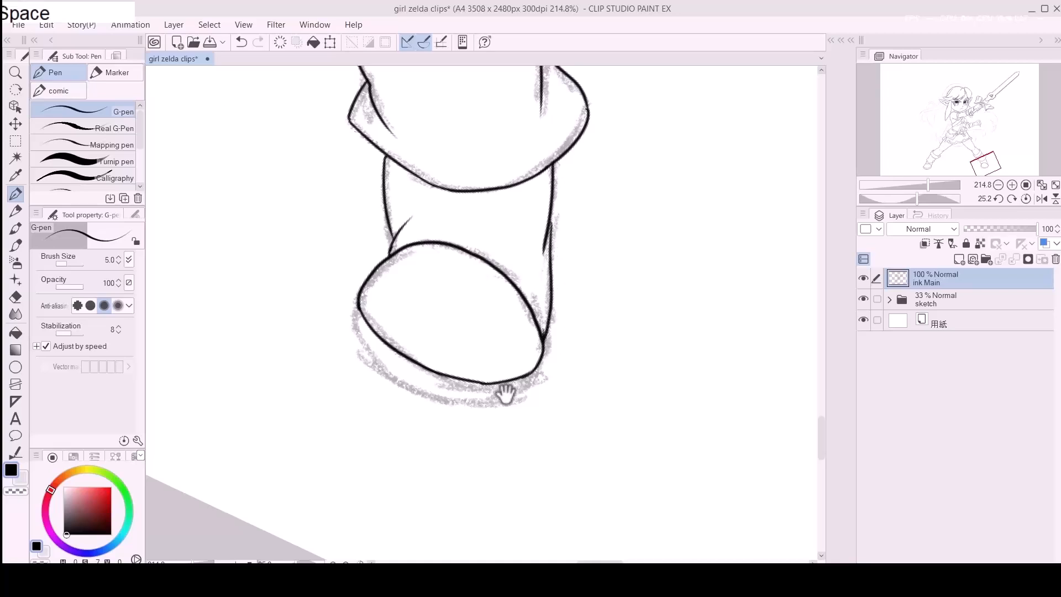
Step: Ink the outer contour of the boot sole around the toe cap
{"action": "left_click_drag", "start_coordinate": [504, 390], "coordinate": [505, 319]}
{"action": "mouse_move", "coordinate": [363, 230]}
{"action": "left_mouse_down"}
{"action": "mouse_move", "coordinate": [359, 272]}
{"action": "mouse_move", "coordinate": [355, 255]}
{"action": "mouse_move", "coordinate": [366, 276]}
{"action": "mouse_move", "coordinate": [443, 328]}
{"action": "mouse_move", "coordinate": [540, 324]}
{"action": "left_mouse_up"}
{"action": "key", "text": "ctrl+z"}
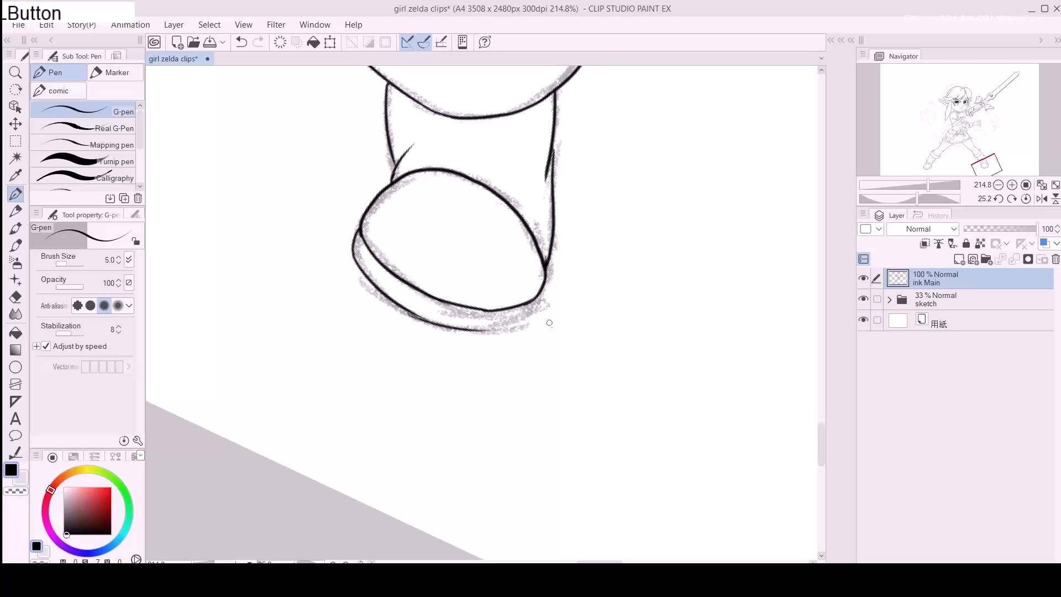
{"action": "key", "text": "ctrl+z"}
{"action": "mouse_move", "coordinate": [402, 310]}
{"action": "left_mouse_down"}
{"action": "mouse_move", "coordinate": [486, 329]}
{"action": "mouse_move", "coordinate": [528, 316]}
{"action": "mouse_move", "coordinate": [492, 327]}
{"action": "left_mouse_up"}
{"action": "key", "text": "ctrl+z"}
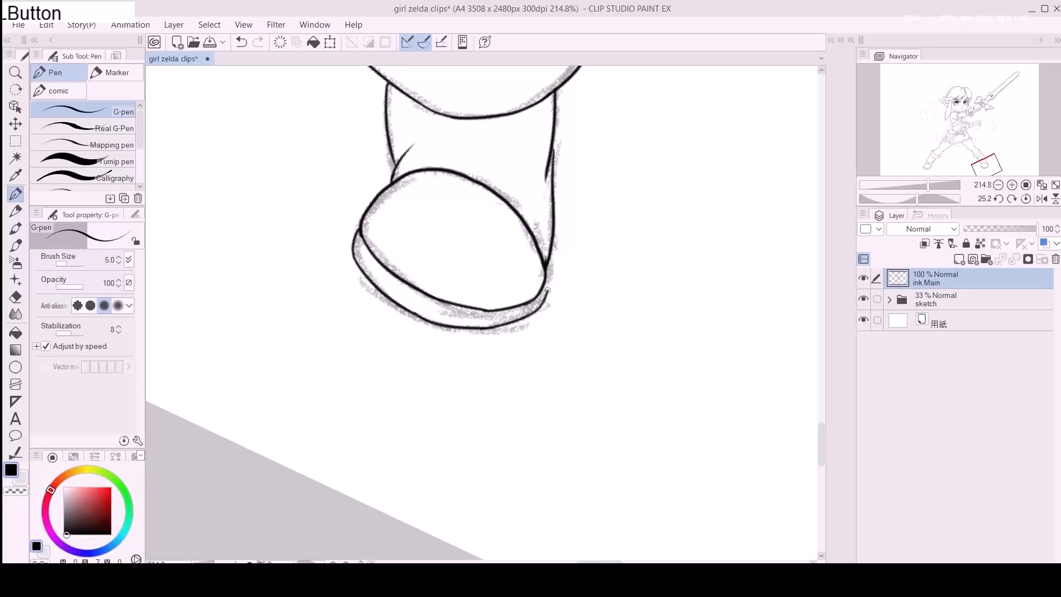
Step: Hide the ink Main layer, expand the sketch folder and select the sketch layer inside it
{"action": "left_click_drag", "start_coordinate": [485, 213], "coordinate": [469, 309]}
{"action": "left_click_drag", "start_coordinate": [511, 276], "coordinate": [435, 385]}
{"action": "left_click_drag", "start_coordinate": [391, 218], "coordinate": [433, 214]}
{"action": "left_click_drag", "start_coordinate": [431, 214], "coordinate": [384, 298]}
{"action": "left_click_drag", "start_coordinate": [493, 168], "coordinate": [552, 182]}
{"action": "left_click_drag", "start_coordinate": [498, 248], "coordinate": [453, 249]}
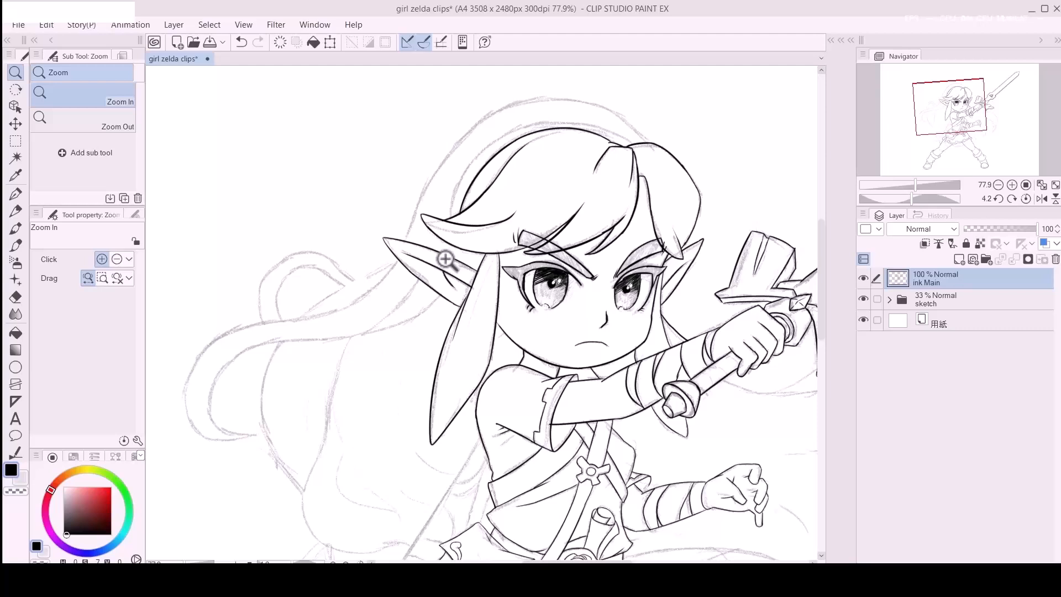
{"action": "left_click_drag", "start_coordinate": [441, 330], "coordinate": [461, 291]}
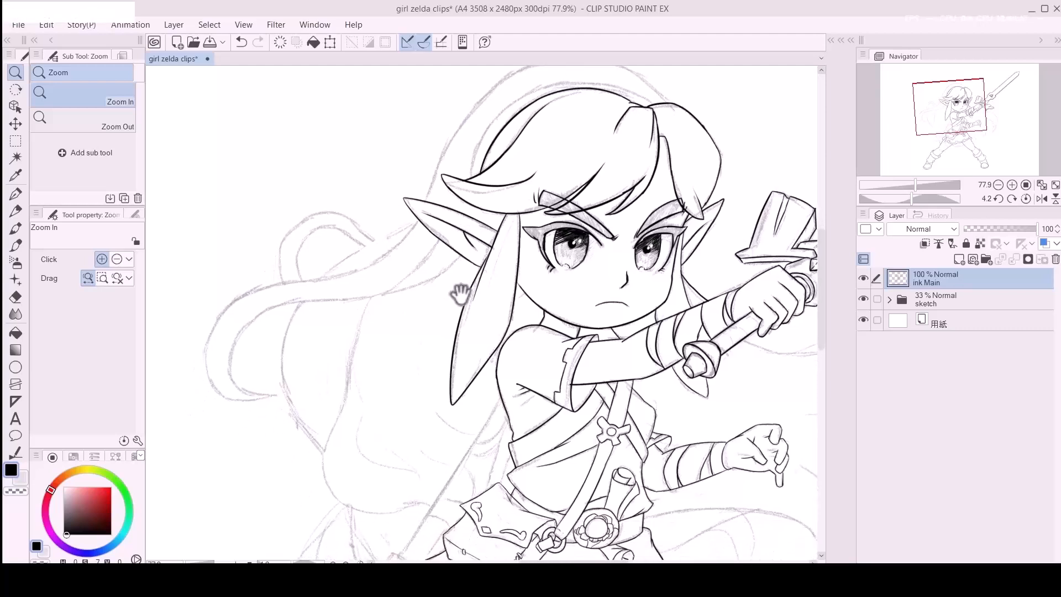
{"action": "left_click", "coordinate": [864, 279]}
{"action": "left_click", "coordinate": [889, 299]}
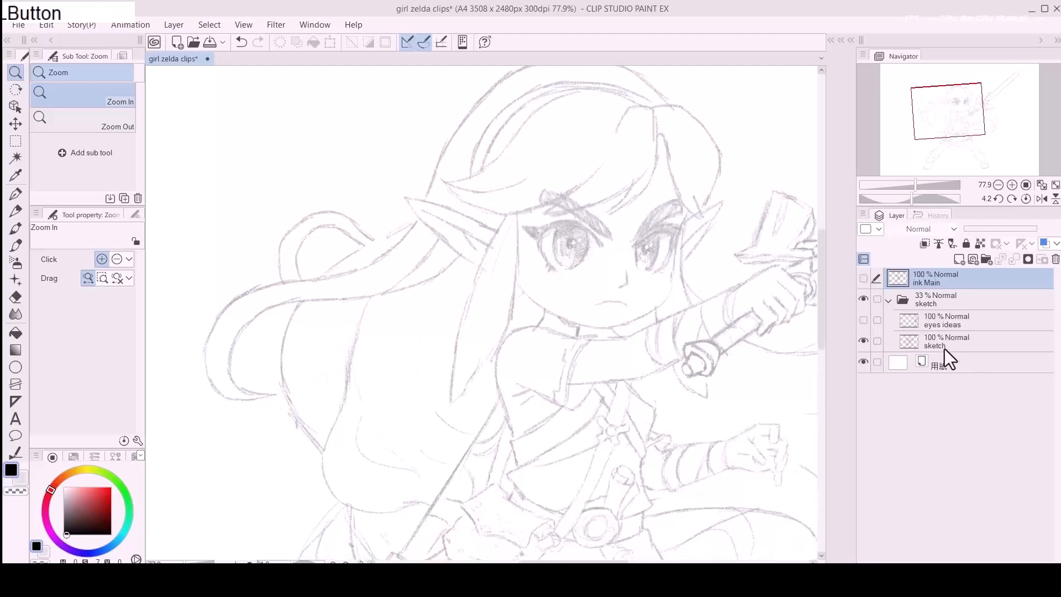
{"action": "left_click", "coordinate": [946, 341]}
Step: Erase the upper curled hair strand behind the ear from the sketch with the Hard eraser at size 50
{"action": "left_click_drag", "start_coordinate": [608, 259], "coordinate": [566, 293]}
{"action": "left_click_drag", "start_coordinate": [578, 298], "coordinate": [545, 271]}
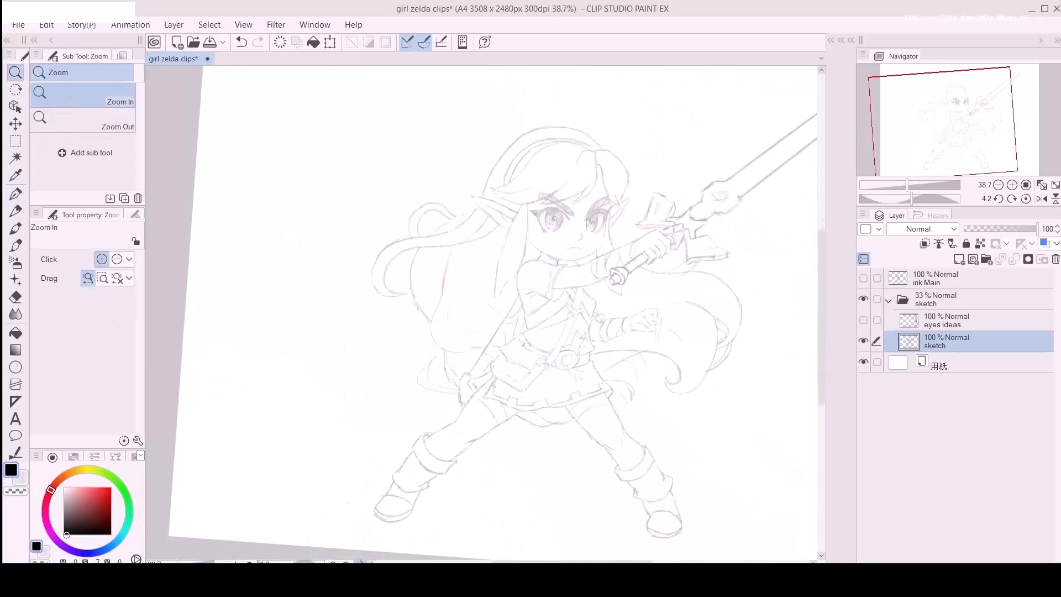
{"action": "left_click", "coordinate": [360, 562]}
{"action": "left_click", "coordinate": [499, 204]}
{"action": "key", "text": "p"}
{"action": "key", "text": "e"}
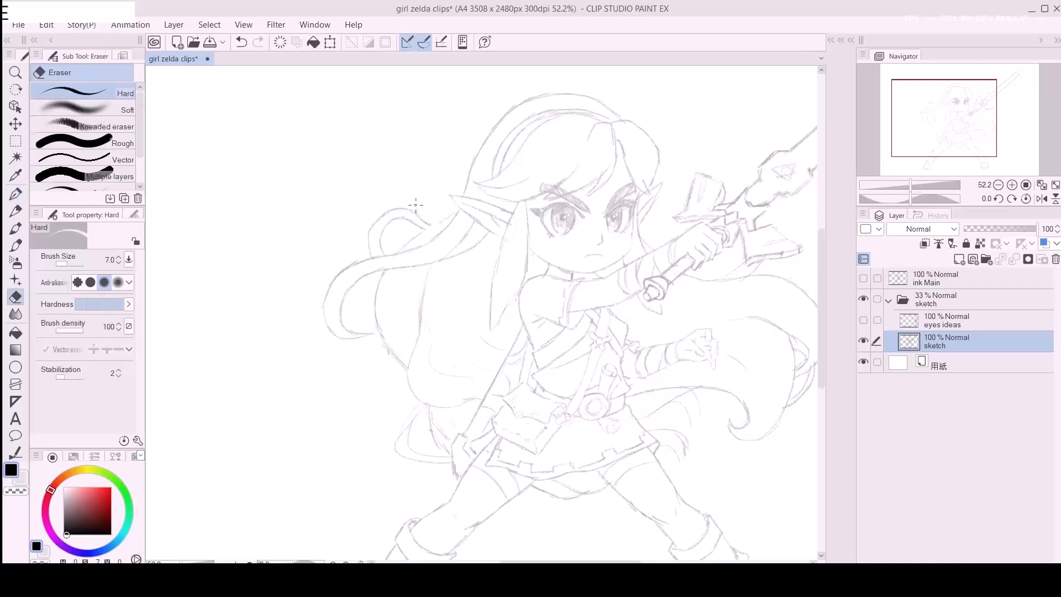
{"action": "left_click_drag", "start_coordinate": [404, 210], "coordinate": [426, 205]}
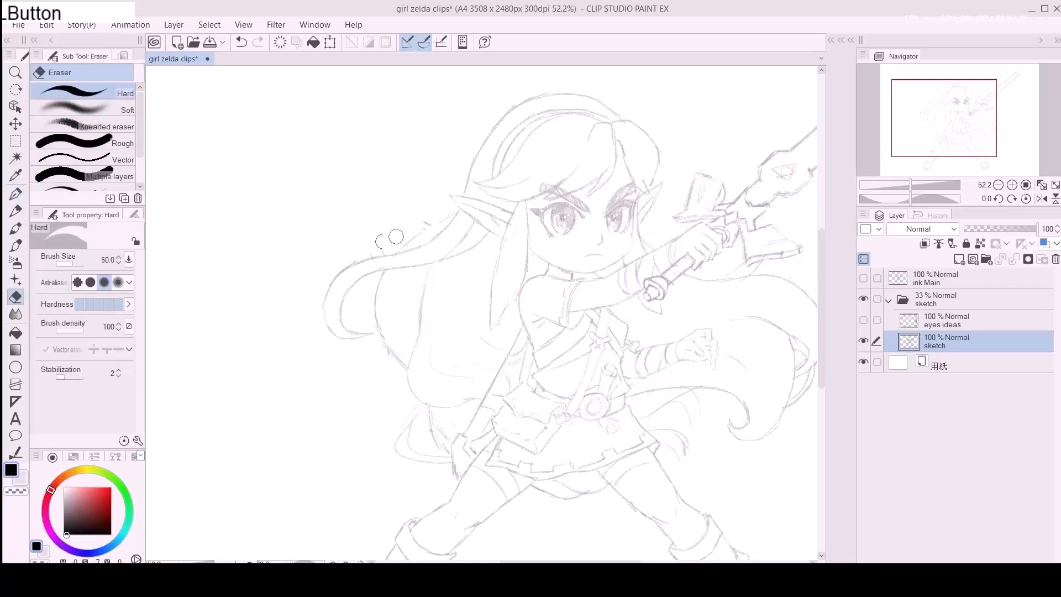
{"action": "key", "text": "p"}
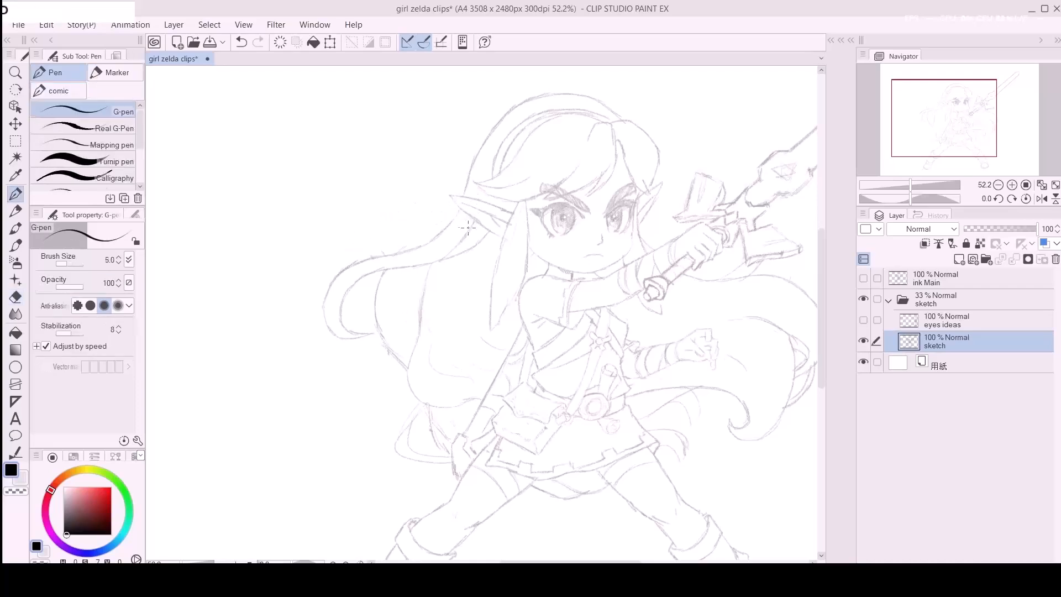
Step: Try to sketch the flowing hair behind the ear as a pointed lock with the G-pen, enlarging the brush to 10
{"action": "left_click_drag", "start_coordinate": [467, 212], "coordinate": [457, 212]}
{"action": "key", "text": "bracketright"}
{"action": "key", "text": "bracketright"}
{"action": "key", "text": "bracketright"}
{"action": "key", "text": "bracketright"}
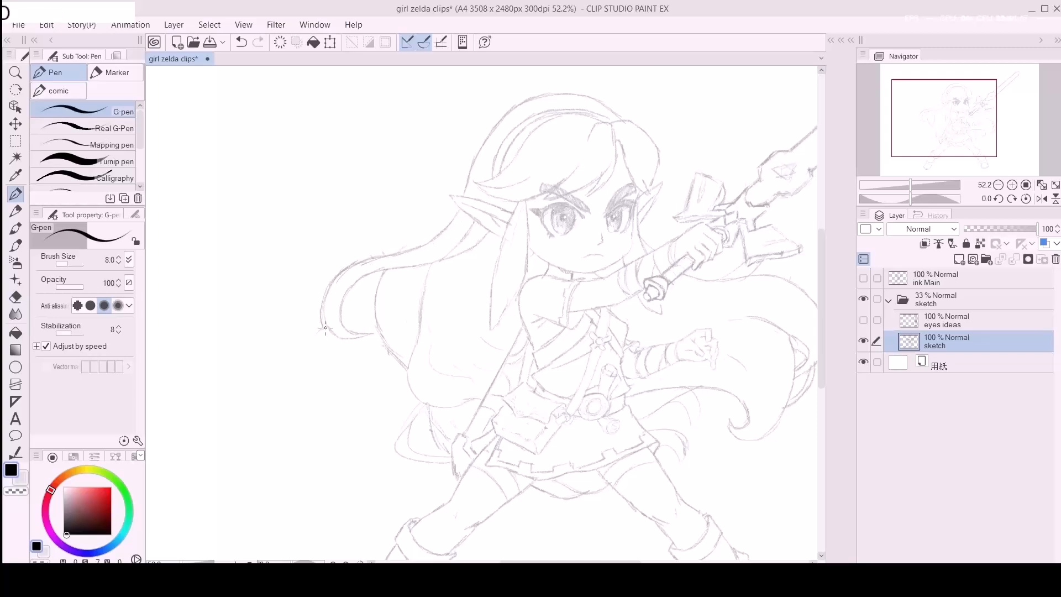
{"action": "left_click_drag", "start_coordinate": [322, 329], "coordinate": [313, 368]}
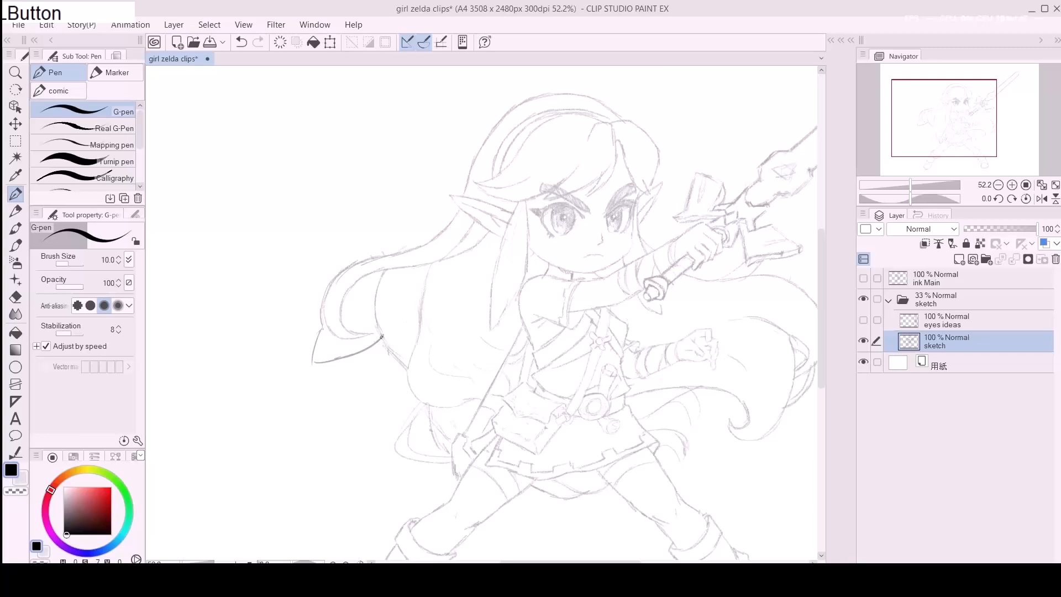
{"action": "left_click_drag", "start_coordinate": [381, 336], "coordinate": [414, 321]}
Step: Erase the pointed lock and the old inner curl lines, and redraw the hair edge below the ear
{"action": "key", "text": "e"}
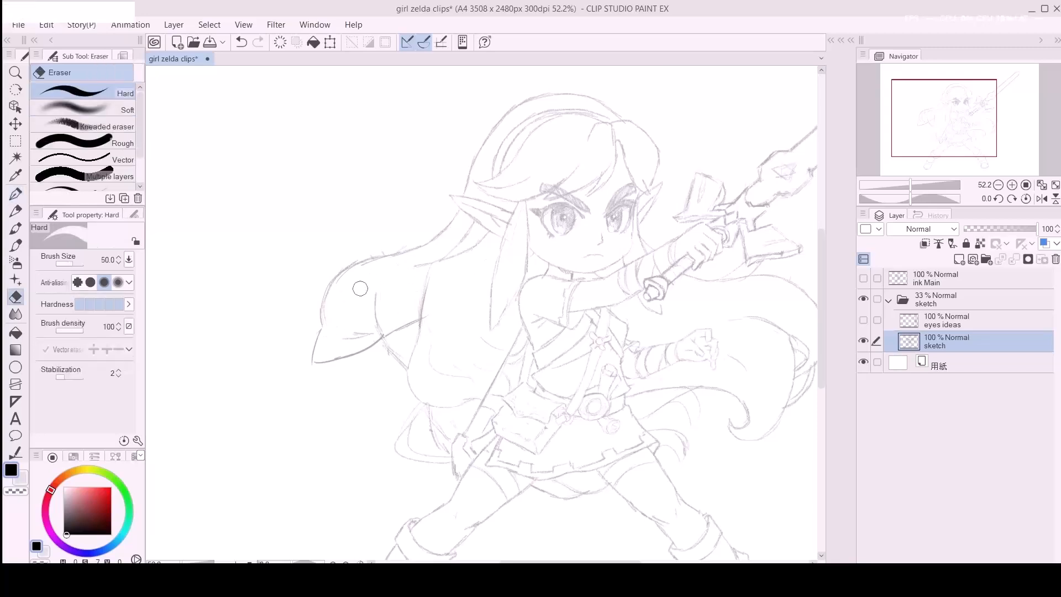
{"action": "left_click_drag", "start_coordinate": [380, 272], "coordinate": [355, 339]}
{"action": "key", "text": "p"}
{"action": "left_click_drag", "start_coordinate": [427, 299], "coordinate": [448, 252]}
{"action": "key", "text": "e"}
{"action": "mouse_move", "coordinate": [331, 359]}
{"action": "left_mouse_down"}
{"action": "mouse_move", "coordinate": [353, 348]}
{"action": "mouse_move", "coordinate": [386, 361]}
{"action": "left_mouse_up"}
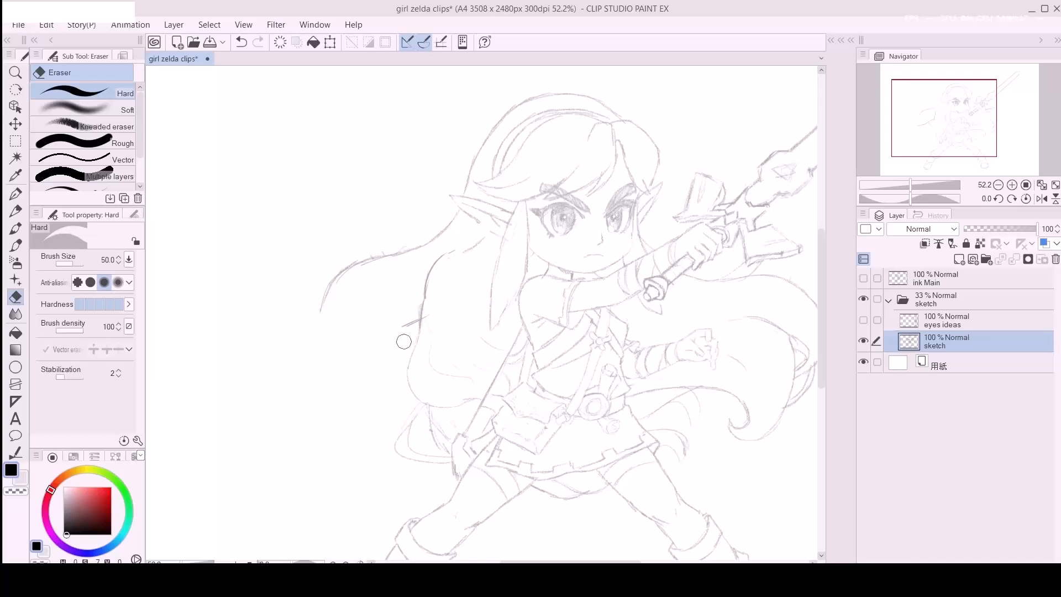
Step: Resketch the outer contour of the long back hair from below the ear down to the waist
{"action": "key", "text": "p"}
{"action": "left_click_drag", "start_coordinate": [426, 278], "coordinate": [414, 315]}
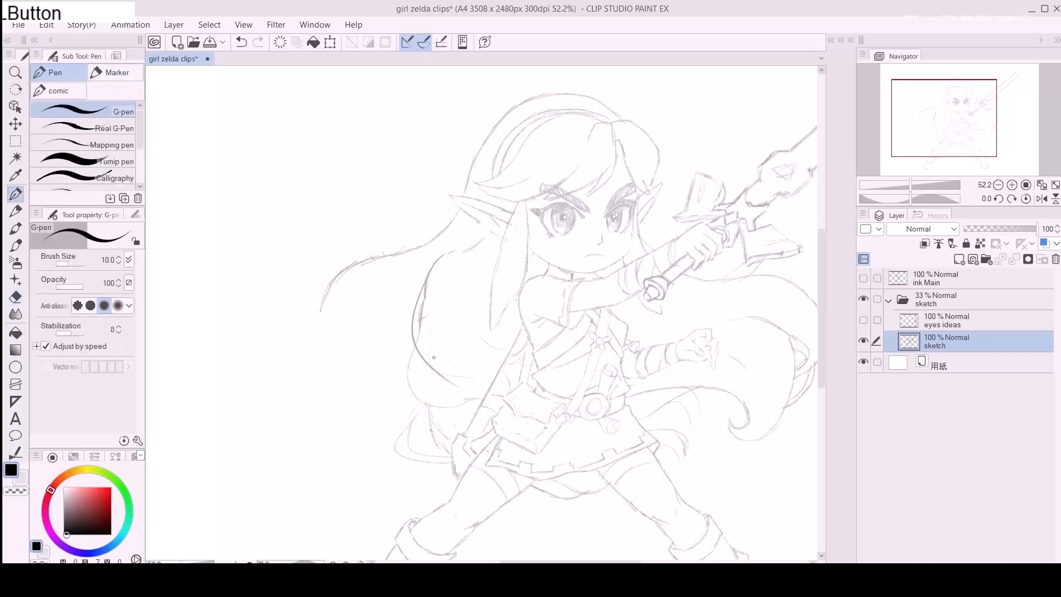
{"action": "key", "text": "ctrl+z"}
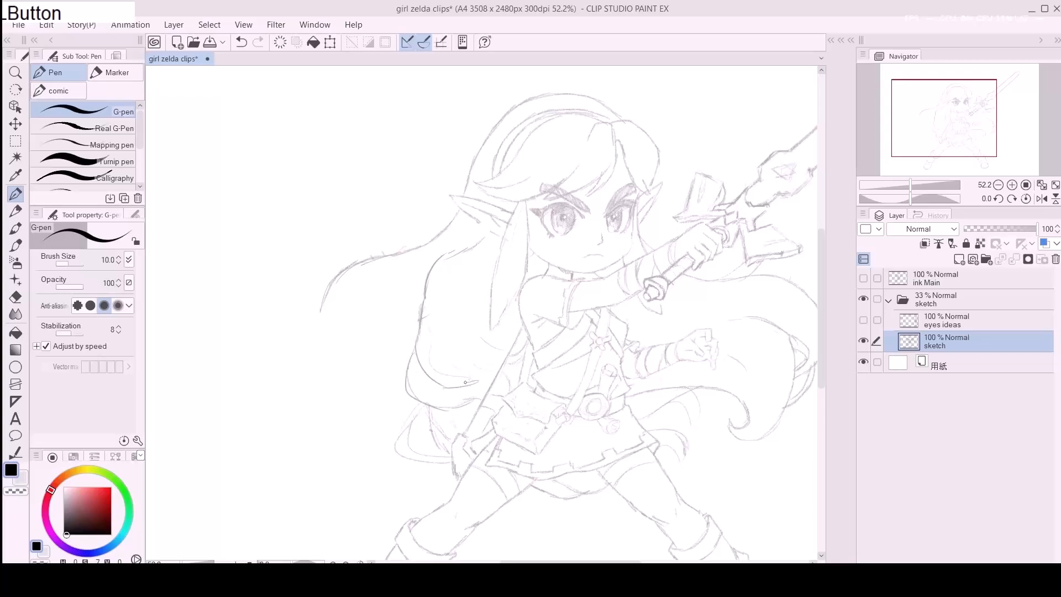
Step: Try to resketch the end of the flowing hair lock with a shorter, angular tip
{"action": "key", "text": "space"}
{"action": "mouse_move", "coordinate": [389, 289]}
{"action": "left_mouse_down"}
{"action": "mouse_move", "coordinate": [389, 309]}
{"action": "mouse_move", "coordinate": [315, 333]}
{"action": "left_mouse_up"}
{"action": "key", "text": "e"}
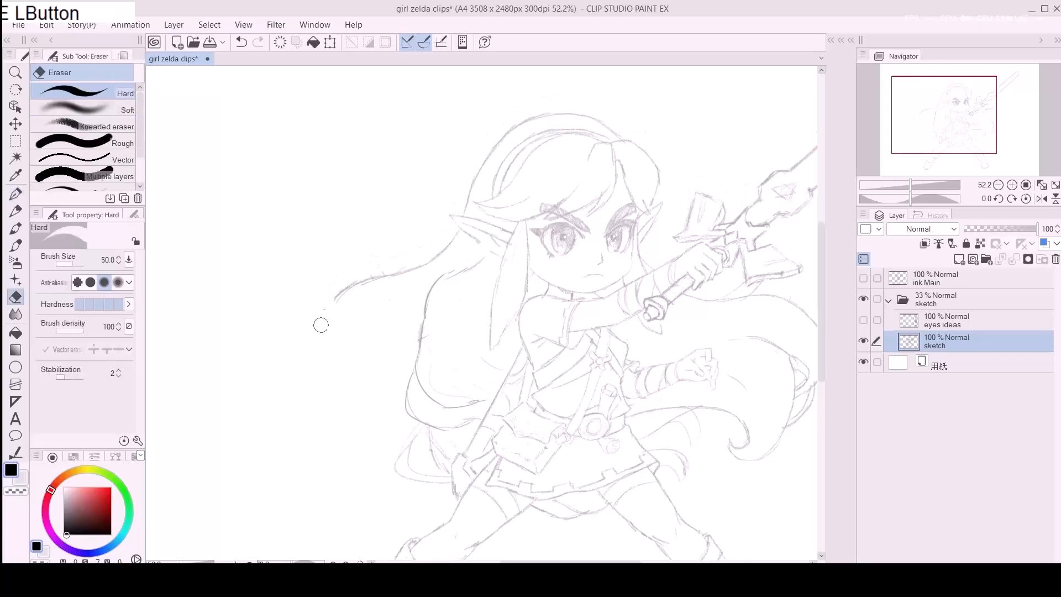
{"action": "mouse_move", "coordinate": [337, 297]}
{"action": "left_mouse_down"}
{"action": "mouse_move", "coordinate": [306, 303]}
{"action": "mouse_move", "coordinate": [357, 364]}
{"action": "mouse_move", "coordinate": [385, 367]}
{"action": "left_mouse_up"}
{"action": "key", "text": "ctrl+z"}
{"action": "key", "text": "ctrl+z"}
{"action": "mouse_move", "coordinate": [313, 303]}
{"action": "left_mouse_down"}
{"action": "mouse_move", "coordinate": [326, 332]}
{"action": "mouse_move", "coordinate": [352, 338]}
{"action": "left_mouse_up"}
{"action": "key", "text": "ctrl+z"}
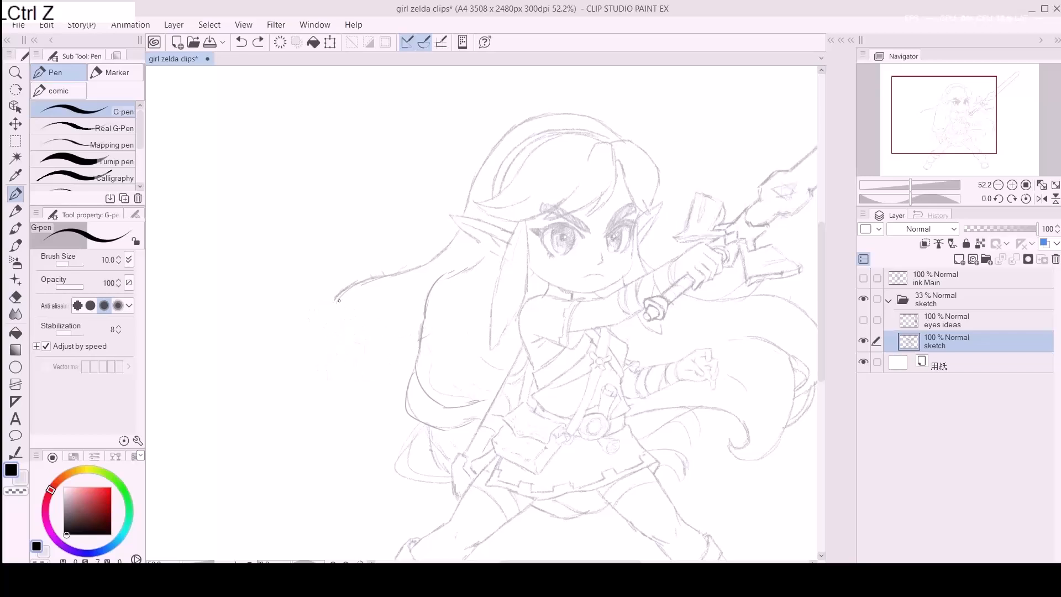
{"action": "left_click_drag", "start_coordinate": [336, 297], "coordinate": [328, 319]}
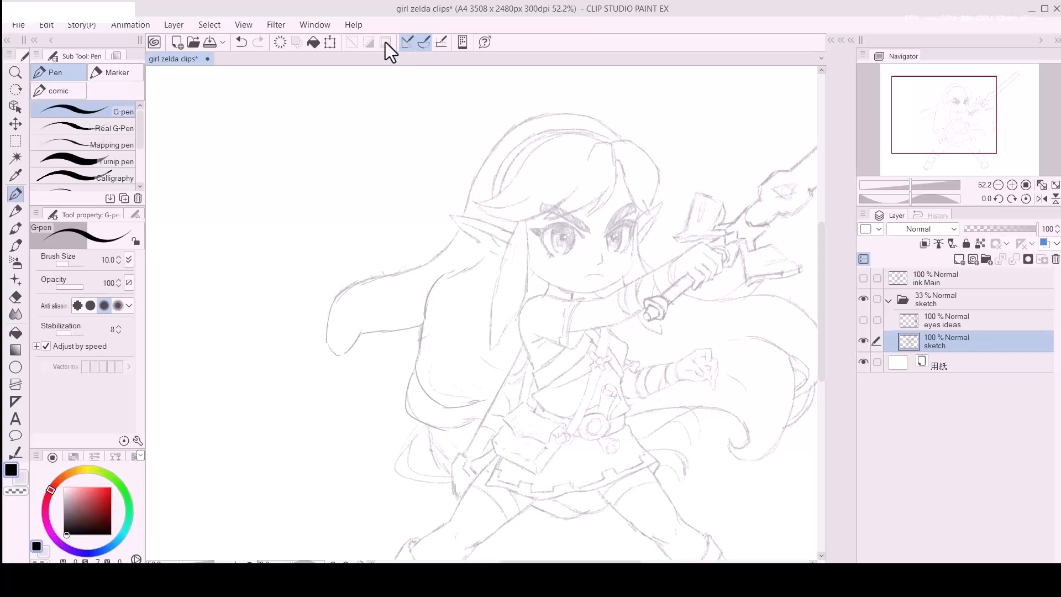
Step: Erase the flowing hair lock behind the ear and switch to the Real pencil at brush size 15
{"action": "key", "text": "e"}
{"action": "mouse_move", "coordinate": [370, 276]}
{"action": "left_mouse_down"}
{"action": "mouse_move", "coordinate": [382, 282]}
{"action": "mouse_move", "coordinate": [360, 331]}
{"action": "mouse_move", "coordinate": [398, 323]}
{"action": "mouse_move", "coordinate": [455, 266]}
{"action": "mouse_move", "coordinate": [337, 338]}
{"action": "left_mouse_up"}
{"action": "key", "text": "p"}
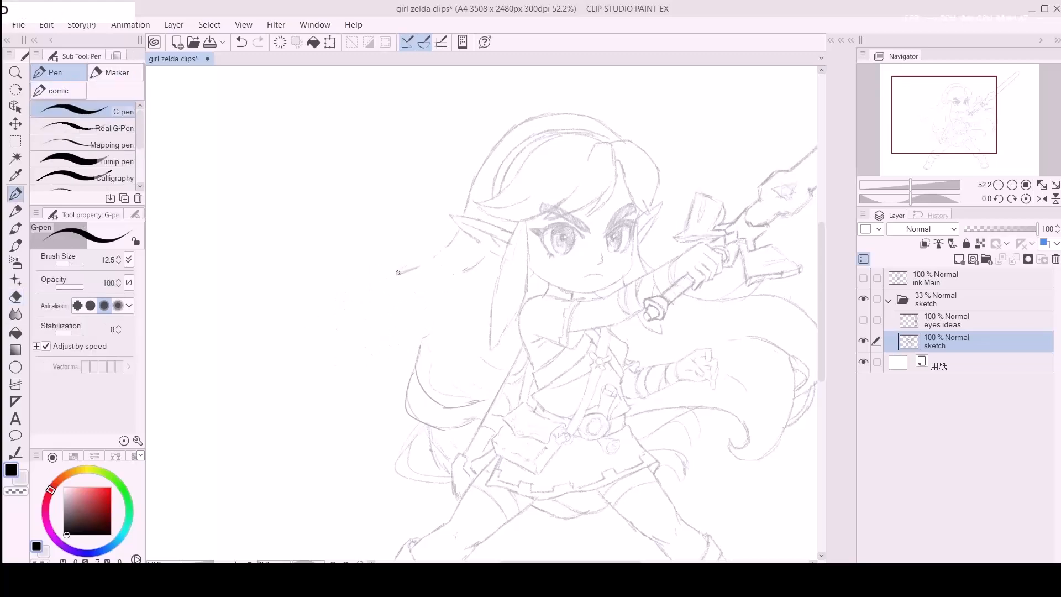
{"action": "key", "text": "p"}
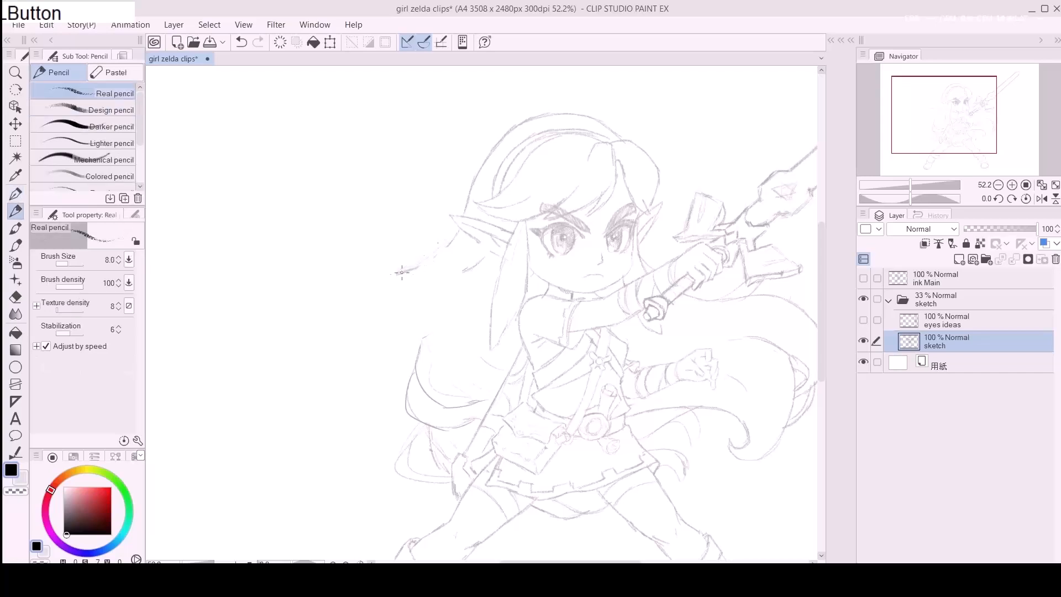
{"action": "key", "text": "bracketright"}
{"action": "key", "text": "bracketright"}
{"action": "key", "text": "bracketright"}
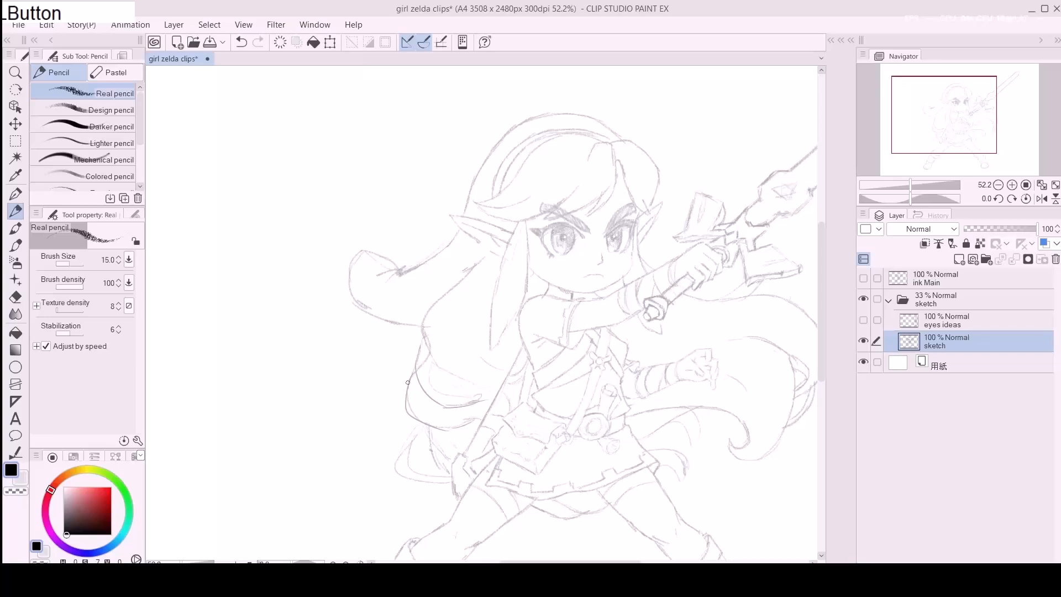
Step: Erase the overlapping inner curves from the lower hair lock behind the character on the sketch layer
{"action": "key", "text": "e"}
{"action": "mouse_move", "coordinate": [462, 381]}
{"action": "left_mouse_down"}
{"action": "mouse_move", "coordinate": [427, 379]}
{"action": "mouse_move", "coordinate": [477, 399]}
{"action": "left_mouse_up"}
{"action": "left_click_drag", "start_coordinate": [412, 360], "coordinate": [417, 343]}
{"action": "key", "text": "p"}
{"action": "key", "text": "ctrl+z"}
{"action": "left_click_drag", "start_coordinate": [463, 271], "coordinate": [474, 264]}
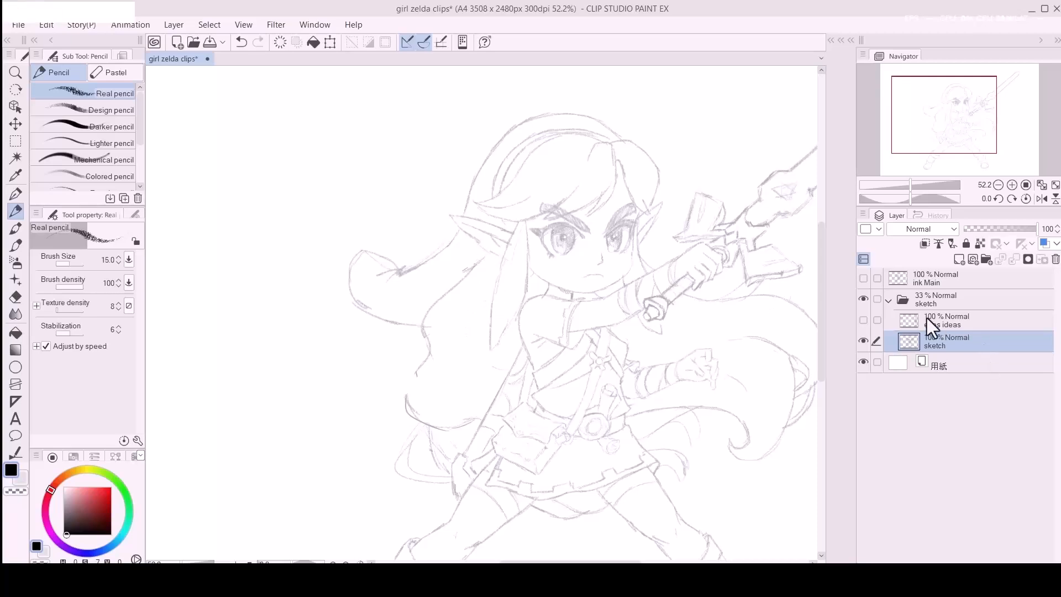
Step: Collapse the sketch folder, show the ink Main layer and make it active for inking with the G-pen
{"action": "left_click", "coordinate": [889, 299]}
{"action": "left_click", "coordinate": [863, 278]}
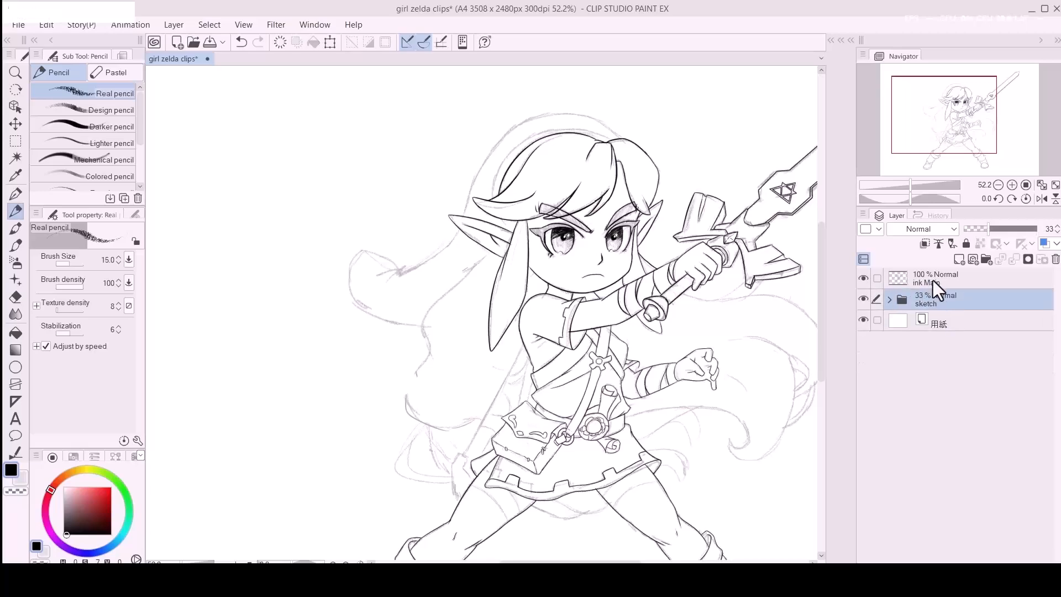
{"action": "left_click", "coordinate": [934, 279]}
{"action": "key", "text": "p"}
{"action": "key", "text": "slash"}
Step: Ink the hair strand flowing from the pointed ear's tip down into the folds of the curl
{"action": "left_click_drag", "start_coordinate": [446, 291], "coordinate": [476, 282]}
{"action": "left_click_drag", "start_coordinate": [454, 268], "coordinate": [491, 324]}
{"action": "key", "text": "p"}
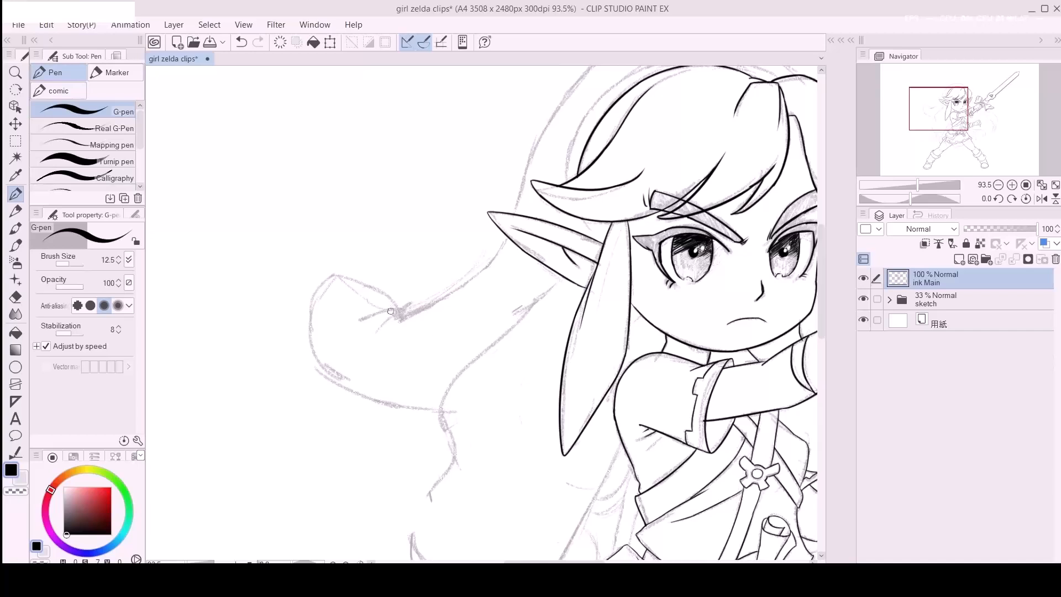
{"action": "left_click_drag", "start_coordinate": [405, 312], "coordinate": [372, 359]}
{"action": "mouse_move", "coordinate": [405, 312]}
{"action": "left_mouse_down"}
{"action": "mouse_move", "coordinate": [354, 325]}
{"action": "mouse_move", "coordinate": [356, 360]}
{"action": "left_mouse_up"}
{"action": "left_click_drag", "start_coordinate": [464, 273], "coordinate": [387, 341]}
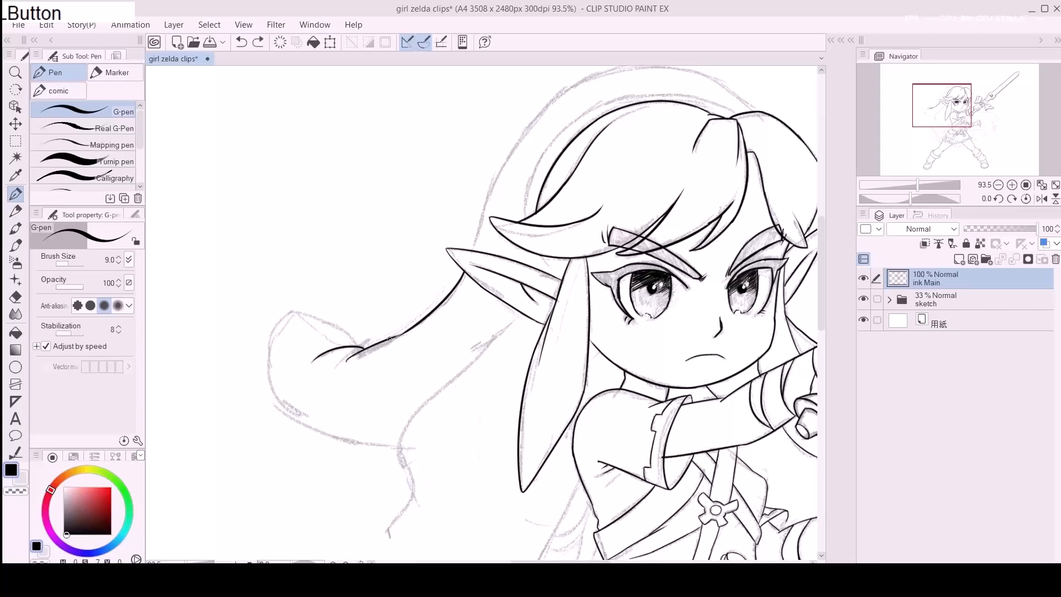
Step: Ink the outer back contour of the hair from the ear up towards the crown at brush size 9.0
{"action": "left_click_drag", "start_coordinate": [438, 286], "coordinate": [347, 408]}
{"action": "left_click_drag", "start_coordinate": [379, 374], "coordinate": [445, 236]}
{"action": "key", "text": "ctrl+z"}
{"action": "mouse_move", "coordinate": [381, 371]}
{"action": "left_mouse_down"}
{"action": "mouse_move", "coordinate": [393, 333]}
{"action": "mouse_move", "coordinate": [481, 191]}
{"action": "mouse_move", "coordinate": [383, 370]}
{"action": "mouse_move", "coordinate": [484, 216]}
{"action": "mouse_move", "coordinate": [529, 191]}
{"action": "left_mouse_up"}
{"action": "key", "text": "ctrl+z"}
{"action": "key", "text": "ctrl+z"}
{"action": "mouse_move", "coordinate": [448, 235]}
{"action": "left_mouse_down"}
{"action": "mouse_move", "coordinate": [542, 189]}
{"action": "mouse_move", "coordinate": [602, 193]}
{"action": "mouse_move", "coordinate": [637, 178]}
{"action": "mouse_move", "coordinate": [580, 152]}
{"action": "mouse_move", "coordinate": [533, 156]}
{"action": "left_mouse_up"}
{"action": "key", "text": "ctrl+z"}
{"action": "key", "text": "ctrl+space"}
{"action": "key", "text": "shift+space"}
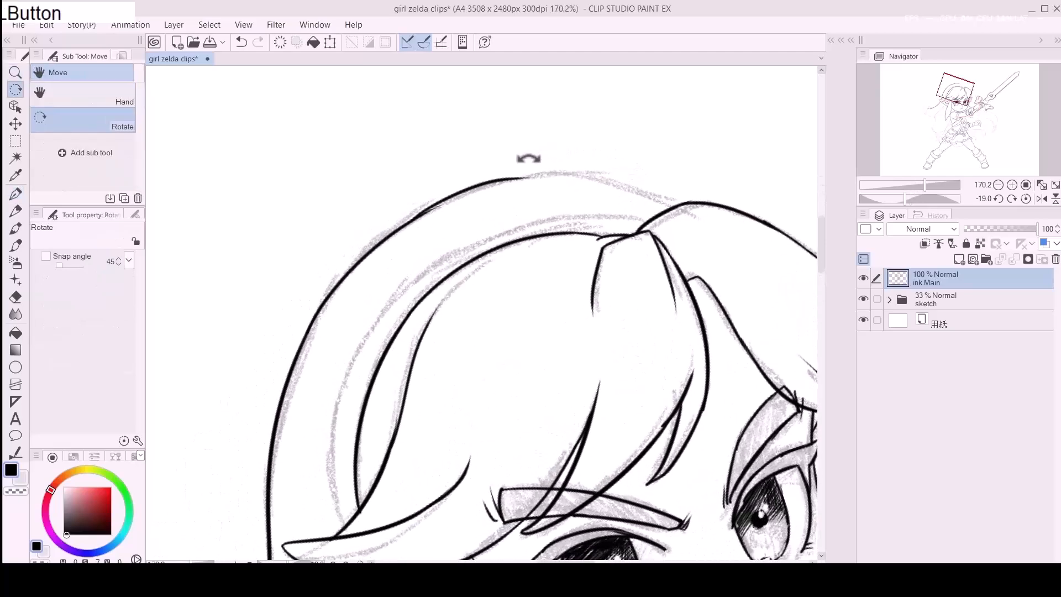
Step: Continue the outer hair contour over the crown until it meets the front hair parting
{"action": "key", "text": "ctrl+z"}
{"action": "mouse_move", "coordinate": [416, 220]}
{"action": "left_mouse_down"}
{"action": "mouse_move", "coordinate": [507, 183]}
{"action": "mouse_move", "coordinate": [587, 176]}
{"action": "mouse_move", "coordinate": [652, 195]}
{"action": "left_mouse_up"}
{"action": "key", "text": "ctrl+z"}
{"action": "mouse_move", "coordinate": [607, 178]}
{"action": "left_mouse_down"}
{"action": "mouse_move", "coordinate": [677, 203]}
{"action": "mouse_move", "coordinate": [670, 199]}
{"action": "left_mouse_up"}
{"action": "key", "text": "ctrl+z"}
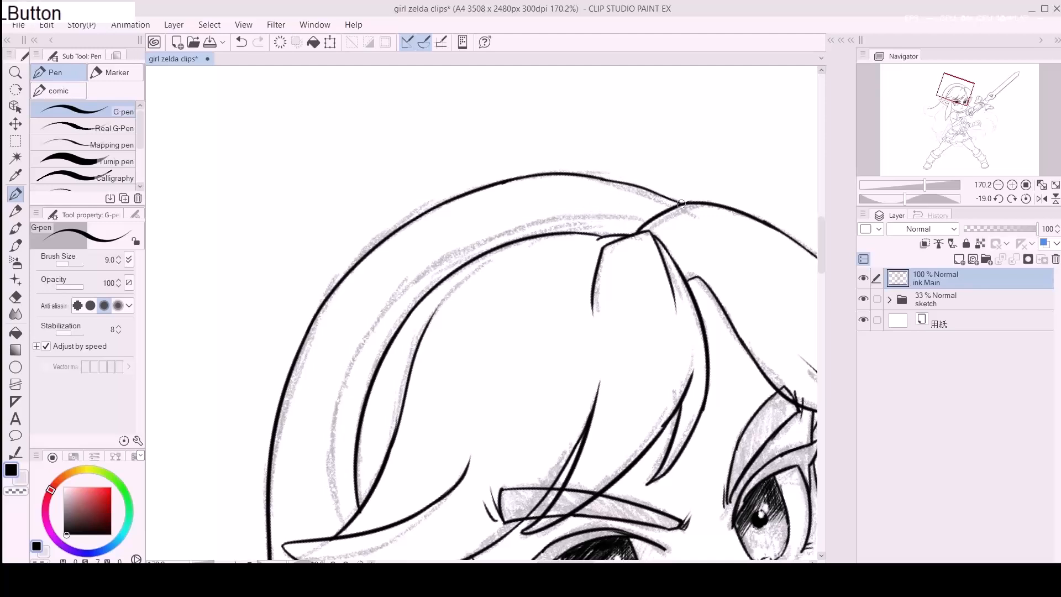
Step: Ink the lower part of the inner hair line, rising from the tip of the bangs beside the existing contour
{"action": "left_click_drag", "start_coordinate": [513, 354], "coordinate": [516, 289]}
{"action": "left_click_drag", "start_coordinate": [357, 467], "coordinate": [386, 243]}
{"action": "key", "text": "ctrl+z"}
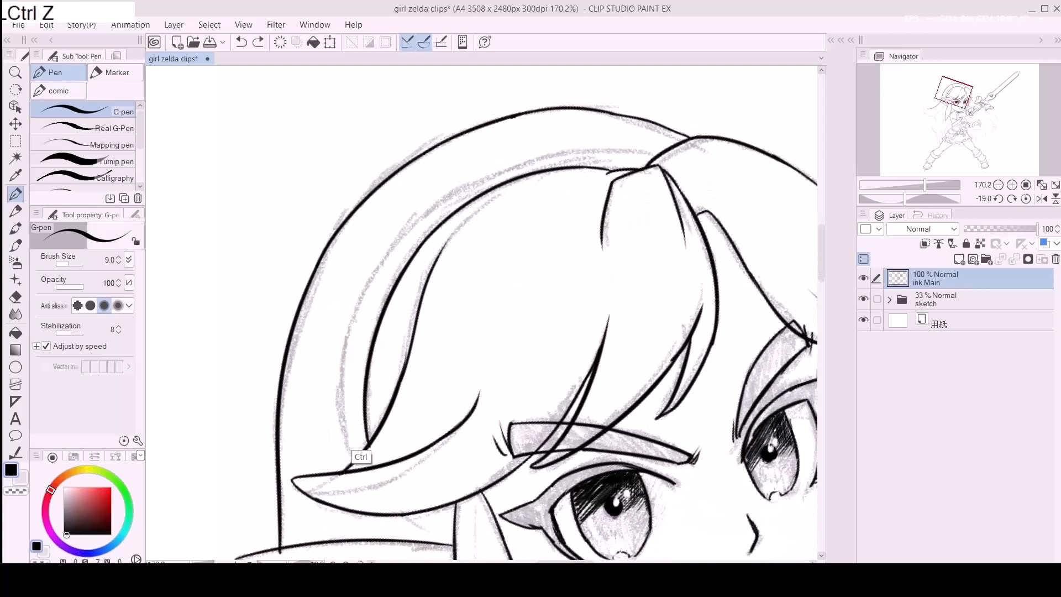
{"action": "left_click_drag", "start_coordinate": [354, 464], "coordinate": [380, 265]}
{"action": "key", "text": "ctrl+z"}
{"action": "left_click_drag", "start_coordinate": [349, 463], "coordinate": [370, 267]}
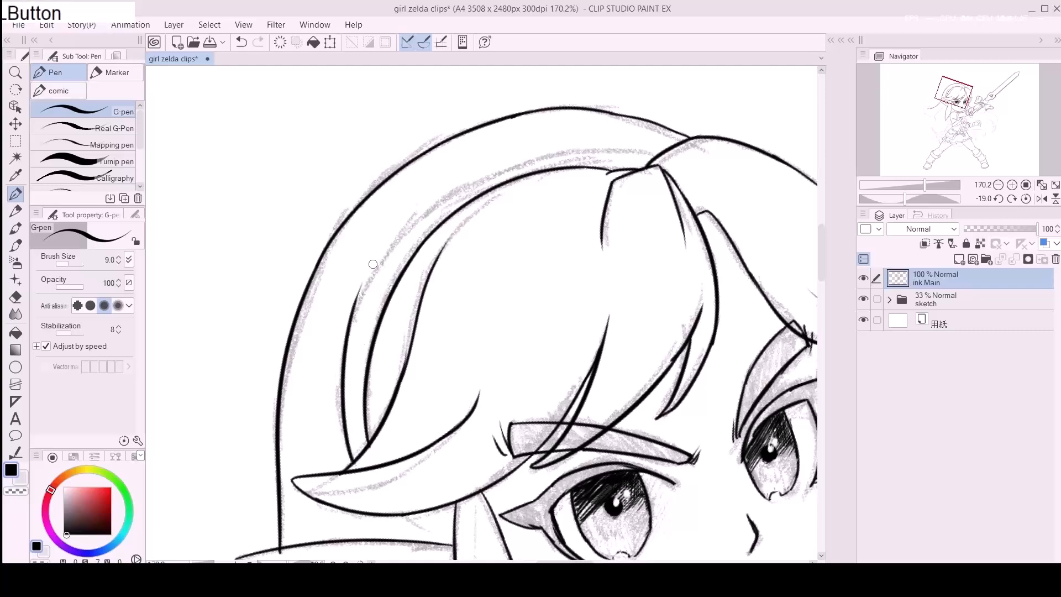
Step: Continue the inner hair line in a smooth arc over the head to the hair parting
{"action": "left_click_drag", "start_coordinate": [352, 316], "coordinate": [509, 171]}
{"action": "key", "text": "ctrl+z"}
{"action": "mouse_move", "coordinate": [353, 313]}
{"action": "left_mouse_down"}
{"action": "mouse_move", "coordinate": [504, 171]}
{"action": "mouse_move", "coordinate": [381, 249]}
{"action": "mouse_move", "coordinate": [471, 172]}
{"action": "left_mouse_up"}
{"action": "key", "text": "ctrl+z"}
{"action": "key", "text": "ctrl+z"}
{"action": "left_click_drag", "start_coordinate": [350, 319], "coordinate": [452, 202]}
{"action": "key", "text": "ctrl+z"}
{"action": "mouse_move", "coordinate": [349, 319]}
{"action": "left_mouse_down"}
{"action": "mouse_move", "coordinate": [412, 208]}
{"action": "mouse_move", "coordinate": [393, 232]}
{"action": "mouse_move", "coordinate": [518, 163]}
{"action": "left_mouse_up"}
{"action": "key", "text": "ctrl+z"}
{"action": "mouse_move", "coordinate": [393, 233]}
{"action": "left_mouse_down"}
{"action": "mouse_move", "coordinate": [518, 152]}
{"action": "mouse_move", "coordinate": [653, 148]}
{"action": "left_mouse_up"}
{"action": "key", "text": "ctrl+z"}
{"action": "left_click_drag", "start_coordinate": [574, 144], "coordinate": [636, 144]}
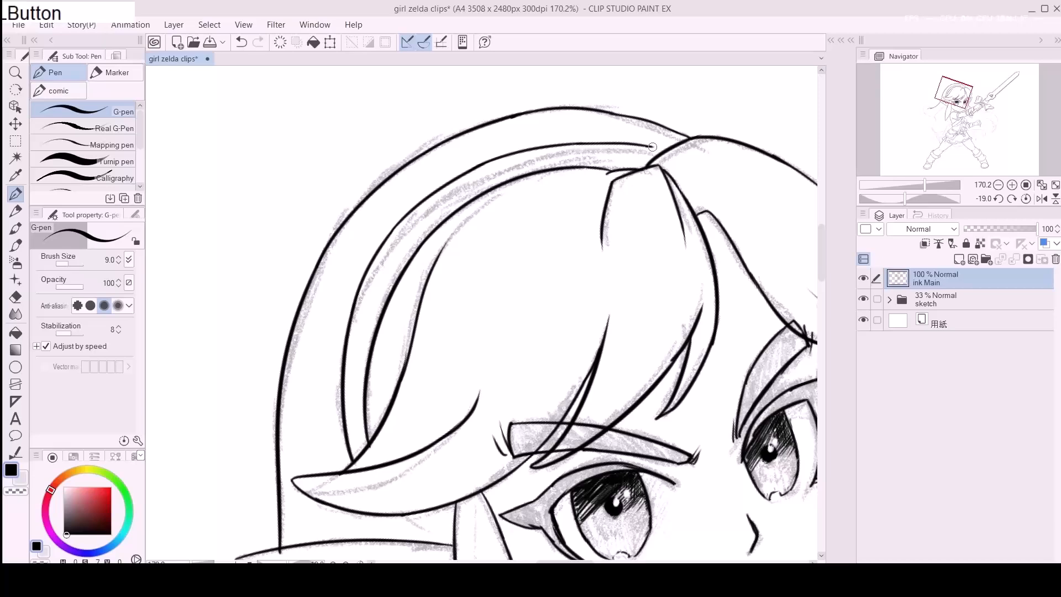
Step: Ink the upper edge of the hair curl from its fold out to the pointed corner
{"action": "key", "text": "space"}
{"action": "left_click_drag", "start_coordinate": [515, 467], "coordinate": [547, 247]}
{"action": "left_click_drag", "start_coordinate": [513, 430], "coordinate": [588, 154]}
{"action": "mouse_move", "coordinate": [413, 282]}
{"action": "left_mouse_down"}
{"action": "mouse_move", "coordinate": [573, 197]}
{"action": "mouse_move", "coordinate": [630, 274]}
{"action": "left_mouse_up"}
{"action": "left_click_drag", "start_coordinate": [472, 287], "coordinate": [328, 263]}
{"action": "key", "text": "ctrl+z"}
{"action": "left_click_drag", "start_coordinate": [469, 285], "coordinate": [315, 264]}
{"action": "key", "text": "ctrl+z"}
{"action": "left_click_drag", "start_coordinate": [468, 285], "coordinate": [354, 261]}
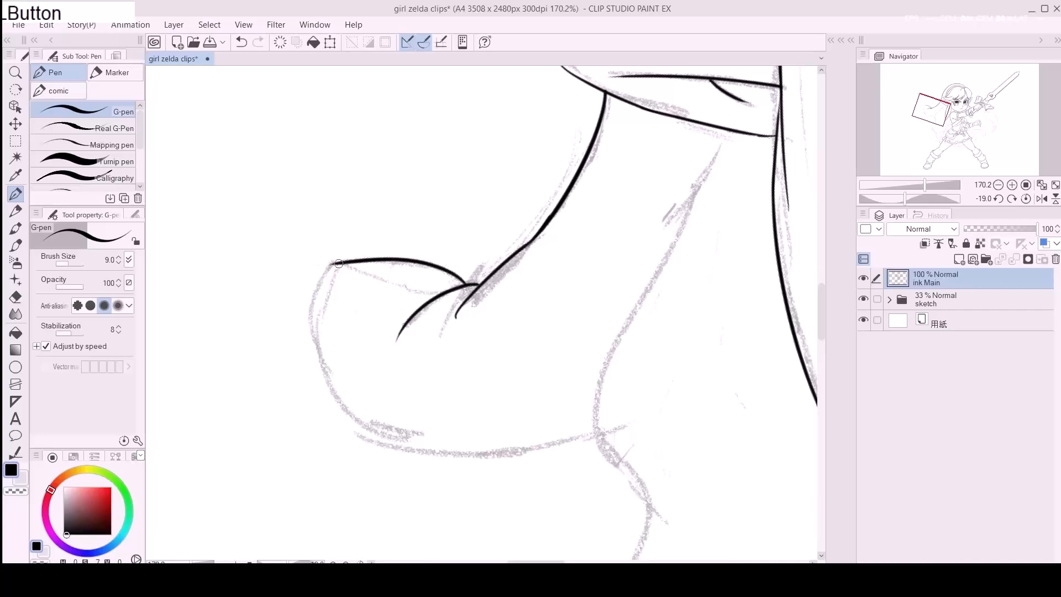
Step: Try to ink the rounded outer edge of the hair curl down to its lower curve
{"action": "left_click_drag", "start_coordinate": [310, 333], "coordinate": [433, 446]}
{"action": "key", "text": "ctrl+z"}
{"action": "left_click_drag", "start_coordinate": [309, 330], "coordinate": [467, 463]}
{"action": "key", "text": "ctrl+z"}
{"action": "mouse_move", "coordinate": [311, 326]}
{"action": "left_mouse_down"}
{"action": "mouse_move", "coordinate": [308, 351]}
{"action": "mouse_move", "coordinate": [468, 464]}
{"action": "left_mouse_up"}
{"action": "key", "text": "ctrl+z"}
Step: Rotate the canvas and ink the rounded outer edge of the hair curl from its base to the pointed corner
{"action": "mouse_move", "coordinate": [273, 350]}
{"action": "left_mouse_down"}
{"action": "mouse_move", "coordinate": [409, 223]}
{"action": "mouse_move", "coordinate": [533, 201]}
{"action": "left_mouse_up"}
{"action": "key", "text": "p"}
{"action": "mouse_move", "coordinate": [315, 337]}
{"action": "left_mouse_down"}
{"action": "mouse_move", "coordinate": [373, 220]}
{"action": "mouse_move", "coordinate": [466, 146]}
{"action": "mouse_move", "coordinate": [332, 288]}
{"action": "mouse_move", "coordinate": [445, 158]}
{"action": "mouse_move", "coordinate": [561, 156]}
{"action": "left_mouse_up"}
{"action": "key", "text": "ctrl+z"}
{"action": "key", "text": "ctrl+z"}
{"action": "left_click_drag", "start_coordinate": [428, 171], "coordinate": [559, 157]}
{"action": "key", "text": "ctrl+z"}
{"action": "left_click_drag", "start_coordinate": [427, 170], "coordinate": [548, 157]}
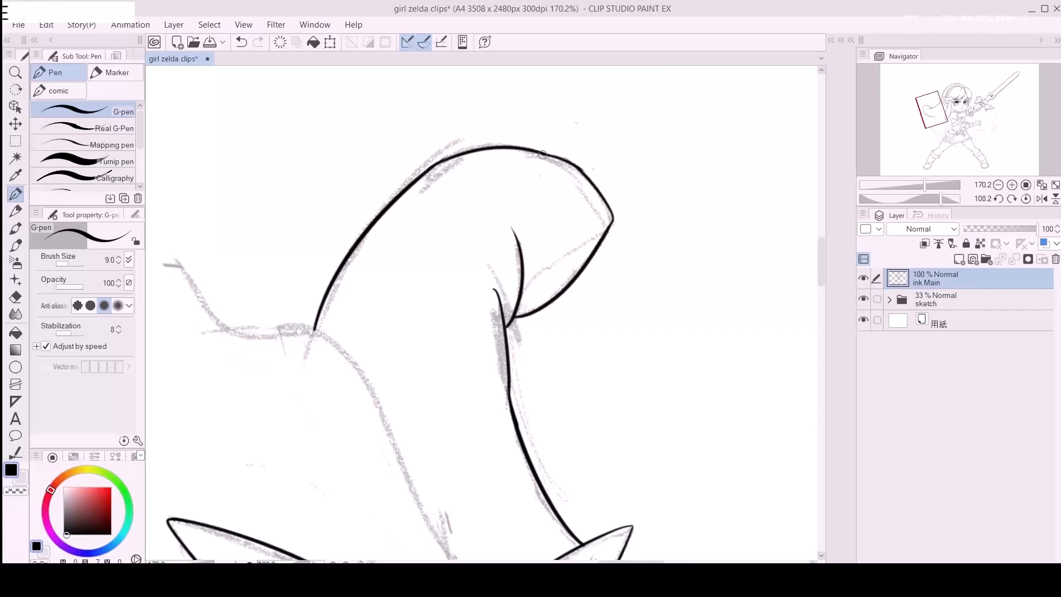
{"action": "key", "text": "e"}
{"action": "key", "text": "p"}
{"action": "left_click_drag", "start_coordinate": [550, 157], "coordinate": [581, 167]}
{"action": "key", "text": "ctrl+z"}
{"action": "key", "text": "ctrl+z"}
{"action": "key", "text": "ctrl+z"}
Step: Ink the outer edge of the scabbard's end cap, starting where it meets the thigh line
{"action": "mouse_move", "coordinate": [528, 195]}
{"action": "left_mouse_down"}
{"action": "mouse_move", "coordinate": [353, 259]}
{"action": "mouse_move", "coordinate": [350, 240]}
{"action": "mouse_move", "coordinate": [355, 289]}
{"action": "mouse_move", "coordinate": [429, 204]}
{"action": "mouse_move", "coordinate": [392, 231]}
{"action": "mouse_move", "coordinate": [419, 182]}
{"action": "mouse_move", "coordinate": [363, 70]}
{"action": "left_mouse_up"}
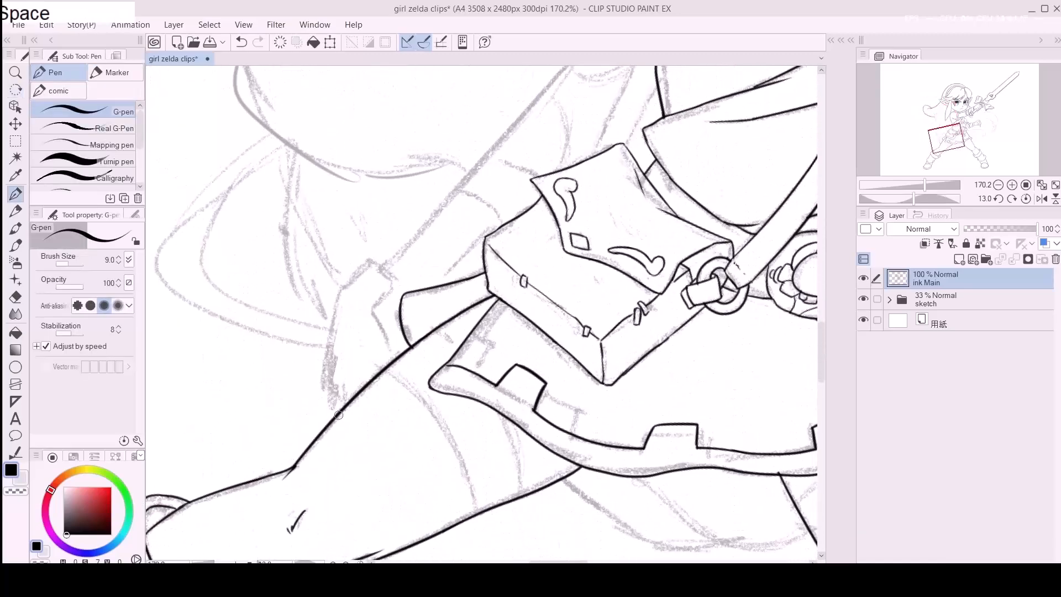
{"action": "left_click_drag", "start_coordinate": [338, 414], "coordinate": [329, 399]}
{"action": "mouse_move", "coordinate": [331, 336]}
{"action": "left_mouse_down"}
{"action": "mouse_move", "coordinate": [337, 295]}
{"action": "mouse_move", "coordinate": [330, 338]}
{"action": "left_mouse_up"}
{"action": "key", "text": "ctrl+z"}
{"action": "key", "text": "a"}
{"action": "key", "text": "ctrl+z"}
{"action": "left_click_drag", "start_coordinate": [338, 292], "coordinate": [330, 338]}
{"action": "key", "text": "ctrl+z"}
{"action": "left_click_drag", "start_coordinate": [339, 292], "coordinate": [332, 336]}
Step: Ink the top corner and inner side of the scabbard's end cap at brush size 6.0
{"action": "left_click_drag", "start_coordinate": [341, 294], "coordinate": [374, 252]}
{"action": "key", "text": "ctrl+z"}
{"action": "left_click_drag", "start_coordinate": [339, 291], "coordinate": [375, 256]}
{"action": "key", "text": "ctrl+z"}
{"action": "mouse_move", "coordinate": [340, 292]}
{"action": "left_mouse_down"}
{"action": "mouse_move", "coordinate": [367, 261]}
{"action": "mouse_move", "coordinate": [389, 274]}
{"action": "mouse_move", "coordinate": [381, 306]}
{"action": "left_mouse_up"}
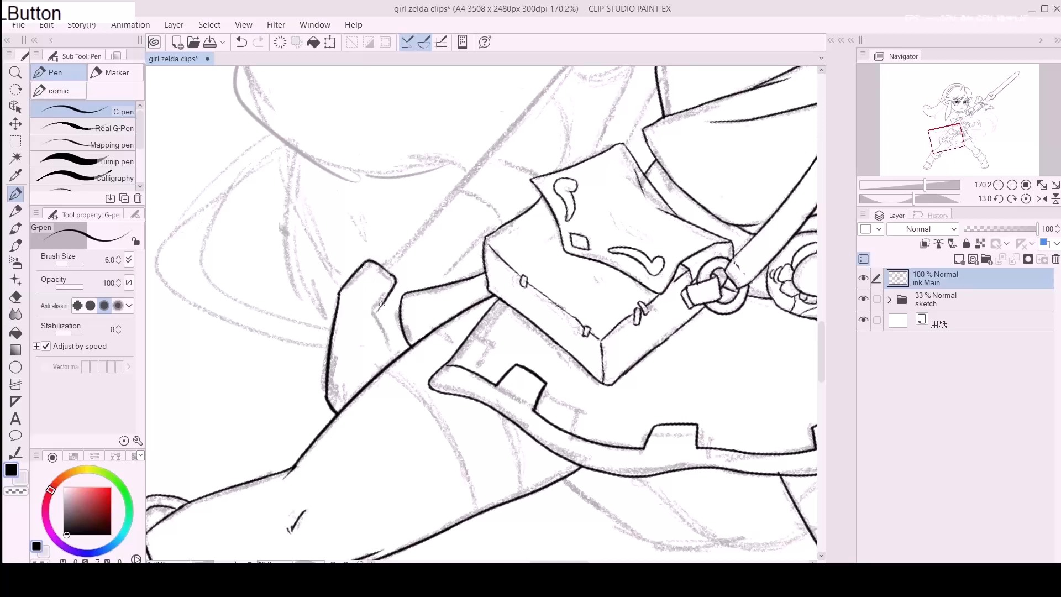
Step: Ink the scabbard's long upper edge as a straight line from the end cap to the sleeve
{"action": "key", "text": "space"}
{"action": "left_click_drag", "start_coordinate": [426, 267], "coordinate": [273, 412]}
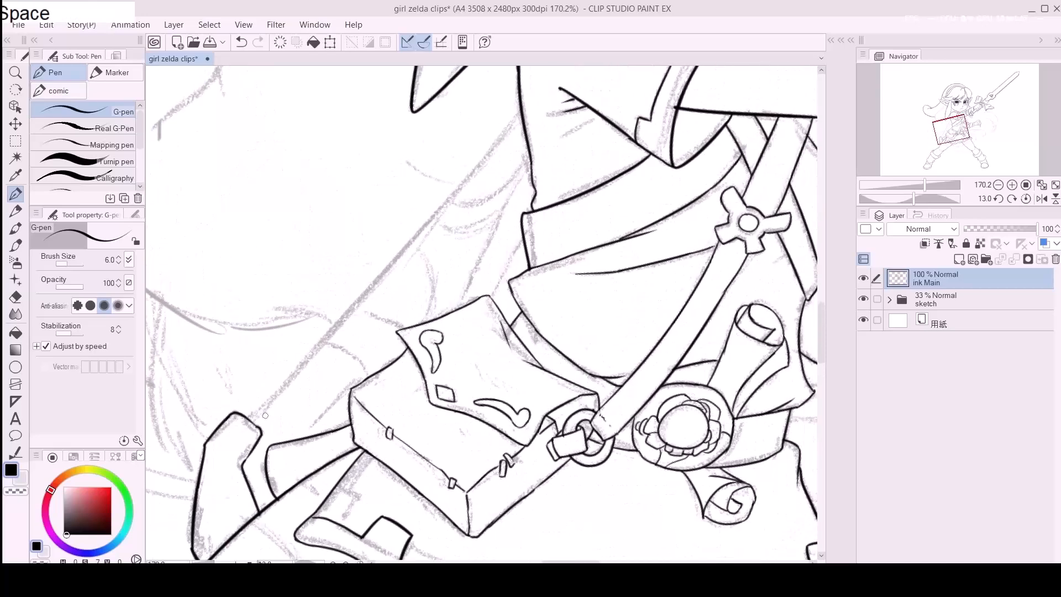
{"action": "left_click", "coordinate": [249, 420], "text": "shift"}
{"action": "key", "text": "ctrl+z"}
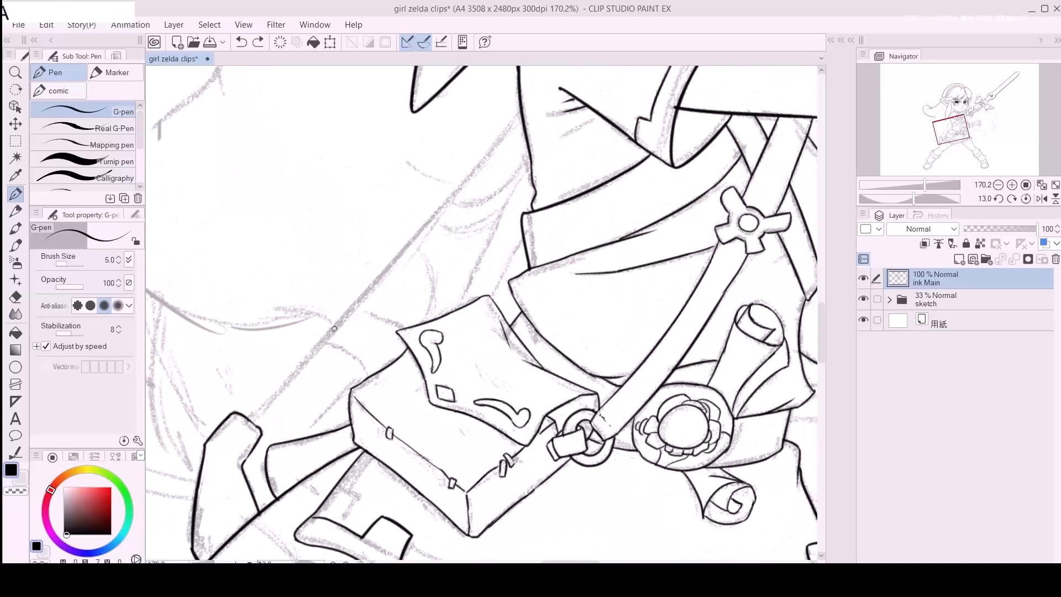
{"action": "left_click", "coordinate": [520, 114], "text": "shift"}
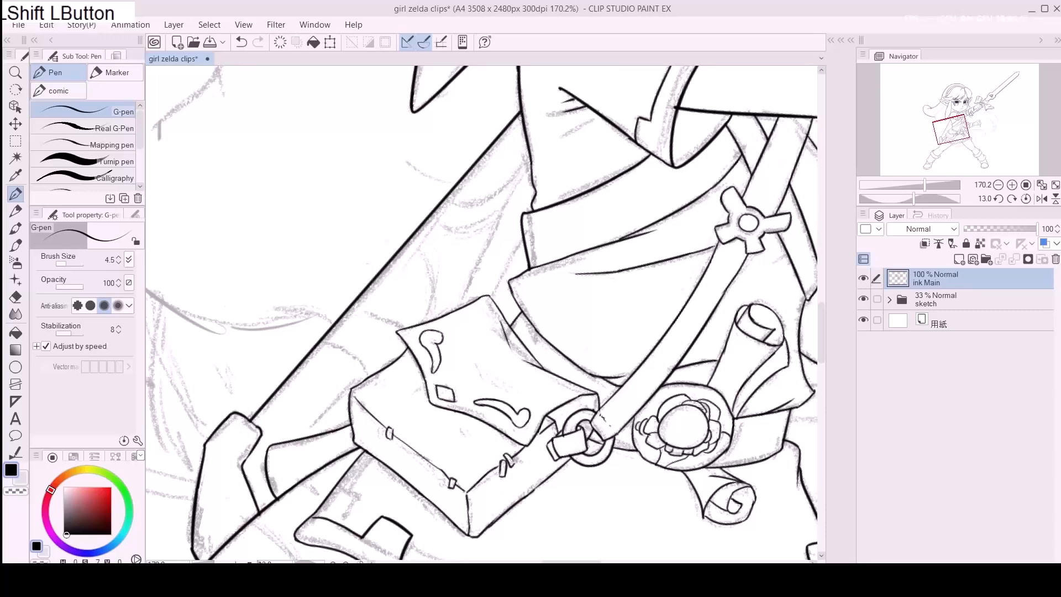
Step: Ink the short straight lower edge of the scabbard up to the pouch's corner at brush size 4.5
{"action": "key", "text": "space"}
{"action": "left_click_drag", "start_coordinate": [476, 291], "coordinate": [448, 341]}
{"action": "left_click_drag", "start_coordinate": [486, 244], "coordinate": [504, 254]}
{"action": "left_click_drag", "start_coordinate": [326, 389], "coordinate": [367, 333]}
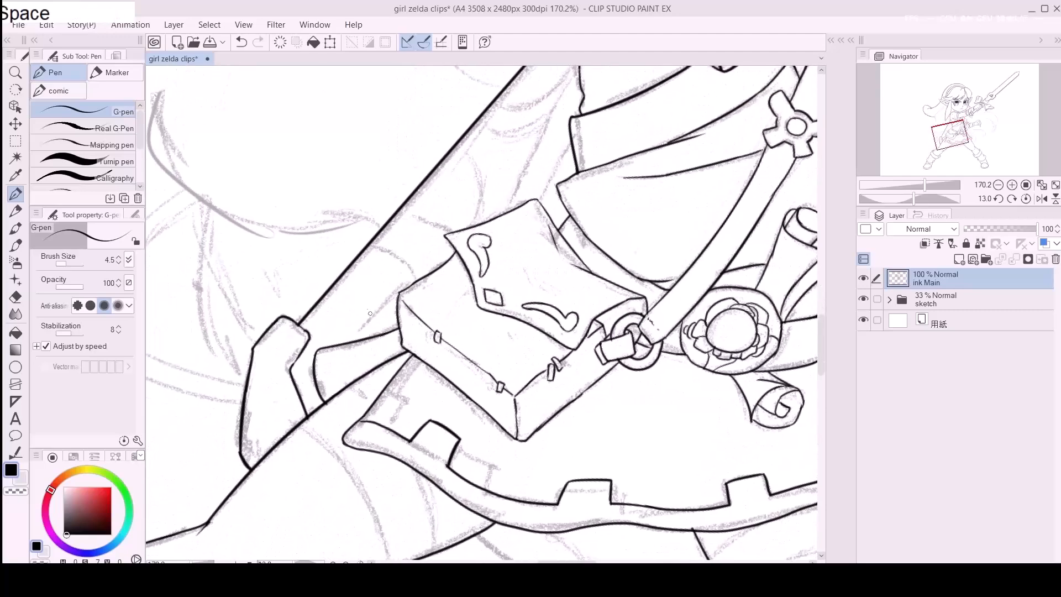
{"action": "left_click", "coordinate": [398, 297], "text": "shift"}
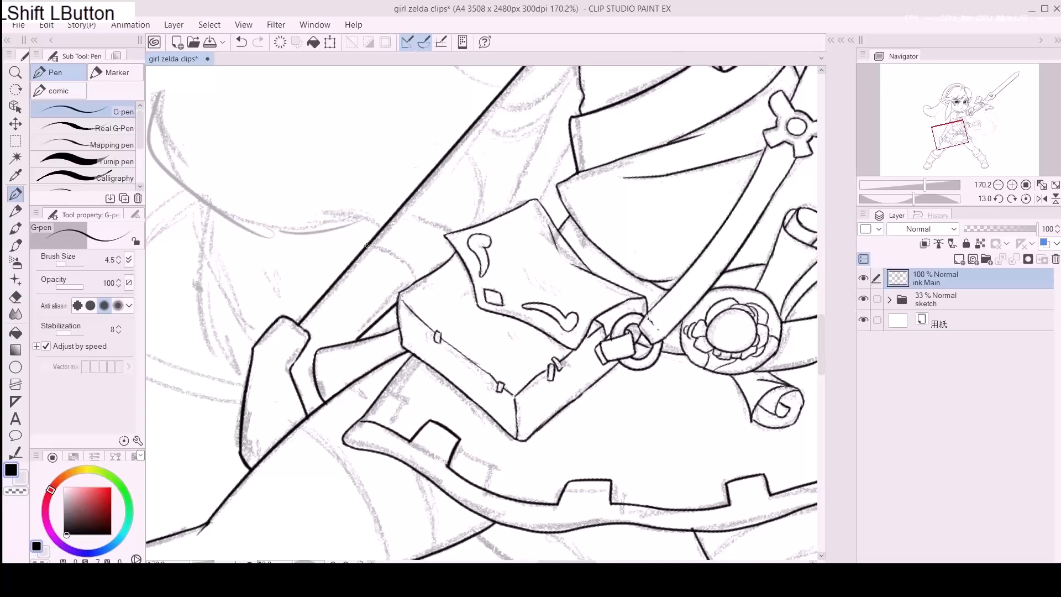
Step: Ink the curved decorative bands across the scabbard beside the pouch
{"action": "left_click_drag", "start_coordinate": [419, 282], "coordinate": [391, 344]}
{"action": "left_click", "coordinate": [376, 269]}
{"action": "left_click_drag", "start_coordinate": [417, 286], "coordinate": [433, 286]}
{"action": "key", "text": "ctrl+z"}
{"action": "left_click_drag", "start_coordinate": [376, 265], "coordinate": [445, 287]}
{"action": "left_click_drag", "start_coordinate": [432, 205], "coordinate": [443, 215]}
{"action": "mouse_move", "coordinate": [451, 265]}
{"action": "left_mouse_down"}
{"action": "mouse_move", "coordinate": [445, 287]}
{"action": "mouse_move", "coordinate": [386, 339]}
{"action": "mouse_move", "coordinate": [402, 283]}
{"action": "left_mouse_up"}
Step: Ink the remaining scabbard edge lines between the pouch and tunic, plus the curved band near the sleeve
{"action": "mouse_move", "coordinate": [485, 237]}
{"action": "left_mouse_down"}
{"action": "mouse_move", "coordinate": [415, 393]}
{"action": "mouse_move", "coordinate": [462, 287]}
{"action": "left_mouse_up"}
{"action": "key", "text": "ctrl+z"}
{"action": "key", "text": "ctrl+z"}
{"action": "left_click_drag", "start_coordinate": [417, 388], "coordinate": [468, 270]}
{"action": "key", "text": "ctrl+z"}
{"action": "left_click_drag", "start_coordinate": [488, 235], "coordinate": [469, 281]}
{"action": "left_click_drag", "start_coordinate": [452, 381], "coordinate": [483, 308]}
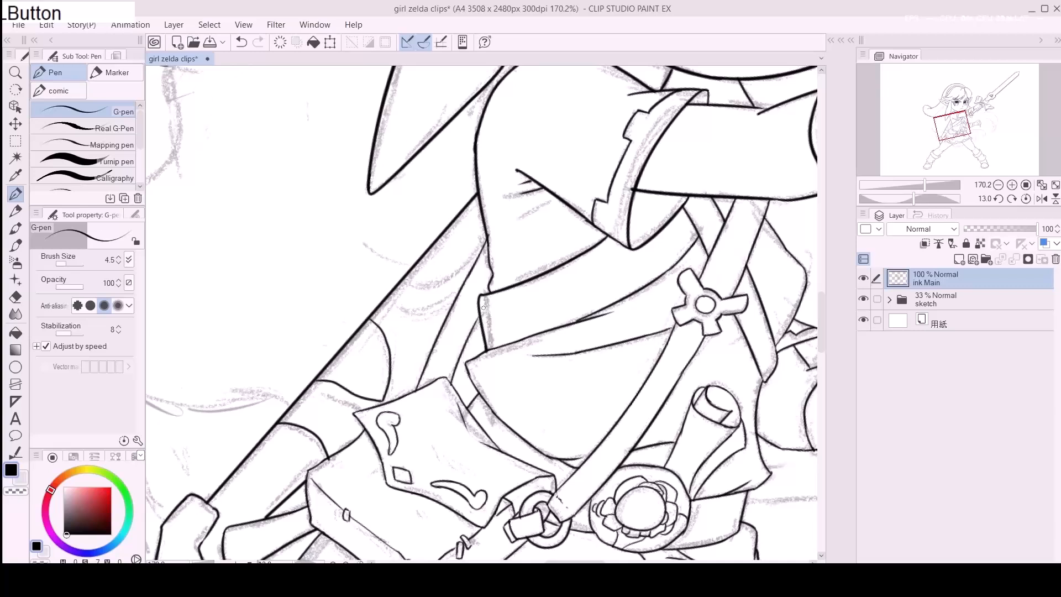
{"action": "mouse_move", "coordinate": [403, 282]}
{"action": "left_mouse_down"}
{"action": "mouse_move", "coordinate": [439, 286]}
{"action": "mouse_move", "coordinate": [463, 274]}
{"action": "left_mouse_up"}
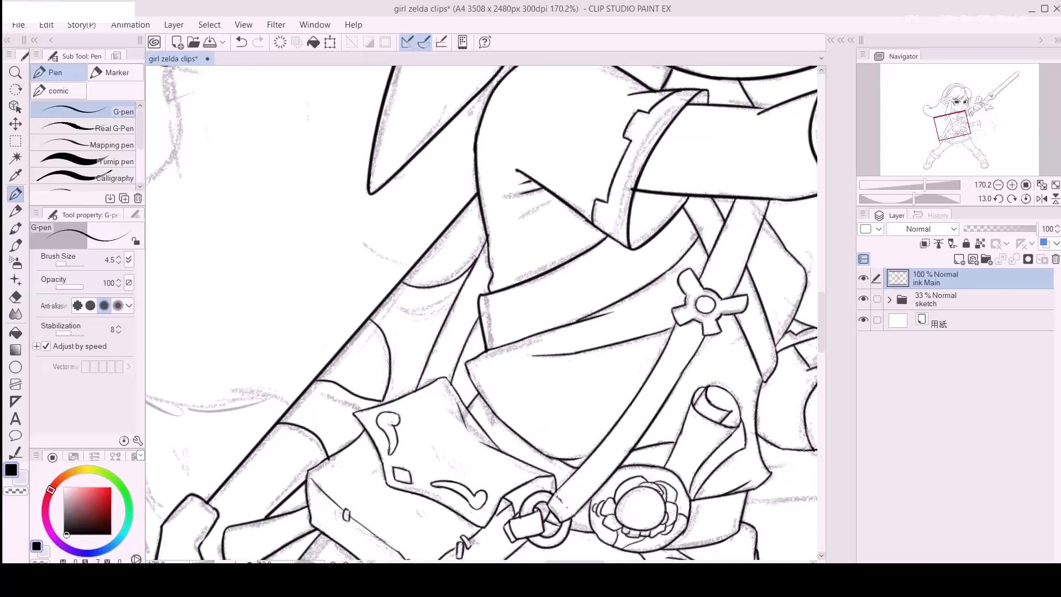
{"action": "left_click_drag", "start_coordinate": [405, 311], "coordinate": [442, 309]}
Step: Try to ink the inner hair contour from below the ear past the curl's base at brush size 6.0
{"action": "key", "text": "space"}
{"action": "left_click_drag", "start_coordinate": [509, 396], "coordinate": [511, 204]}
{"action": "left_click_drag", "start_coordinate": [610, 256], "coordinate": [453, 212]}
{"action": "left_click_drag", "start_coordinate": [499, 281], "coordinate": [410, 238]}
{"action": "left_click_drag", "start_coordinate": [513, 258], "coordinate": [821, 468]}
{"action": "mouse_move", "coordinate": [483, 313]}
{"action": "left_mouse_down"}
{"action": "mouse_move", "coordinate": [728, 322]}
{"action": "mouse_move", "coordinate": [711, 432]}
{"action": "left_mouse_up"}
{"action": "mouse_move", "coordinate": [444, 207]}
{"action": "left_mouse_down"}
{"action": "mouse_move", "coordinate": [486, 398]}
{"action": "mouse_move", "coordinate": [476, 452]}
{"action": "left_mouse_up"}
{"action": "key", "text": "d"}
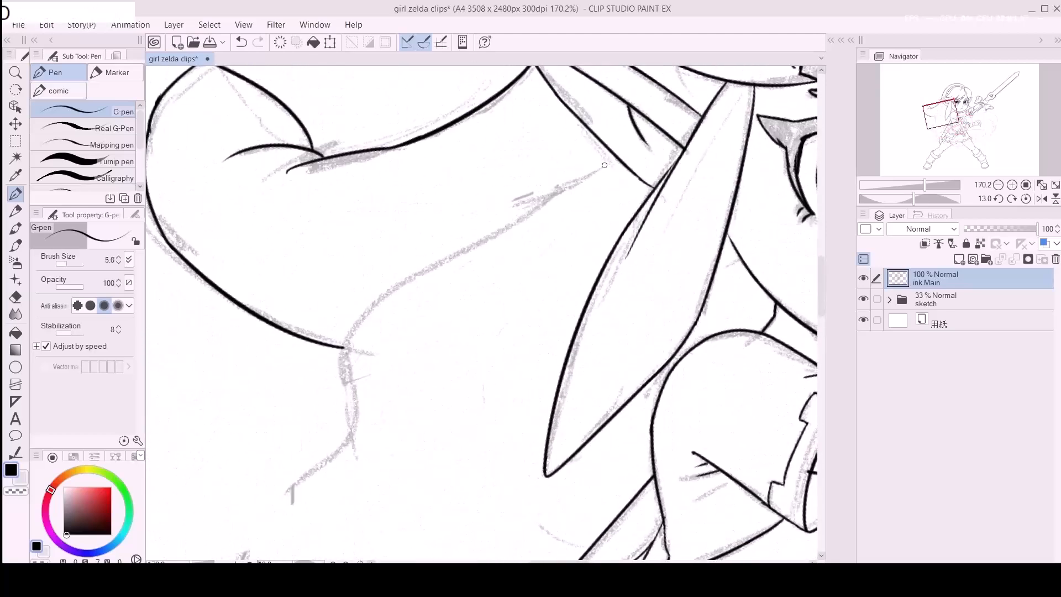
{"action": "key", "text": "ctrl+space"}
{"action": "left_click_drag", "start_coordinate": [598, 183], "coordinate": [485, 243]}
{"action": "key", "text": "ctrl+z"}
{"action": "key", "text": "d"}
{"action": "mouse_move", "coordinate": [607, 164]}
{"action": "left_mouse_down"}
{"action": "mouse_move", "coordinate": [429, 289]}
{"action": "mouse_move", "coordinate": [418, 378]}
{"action": "left_mouse_up"}
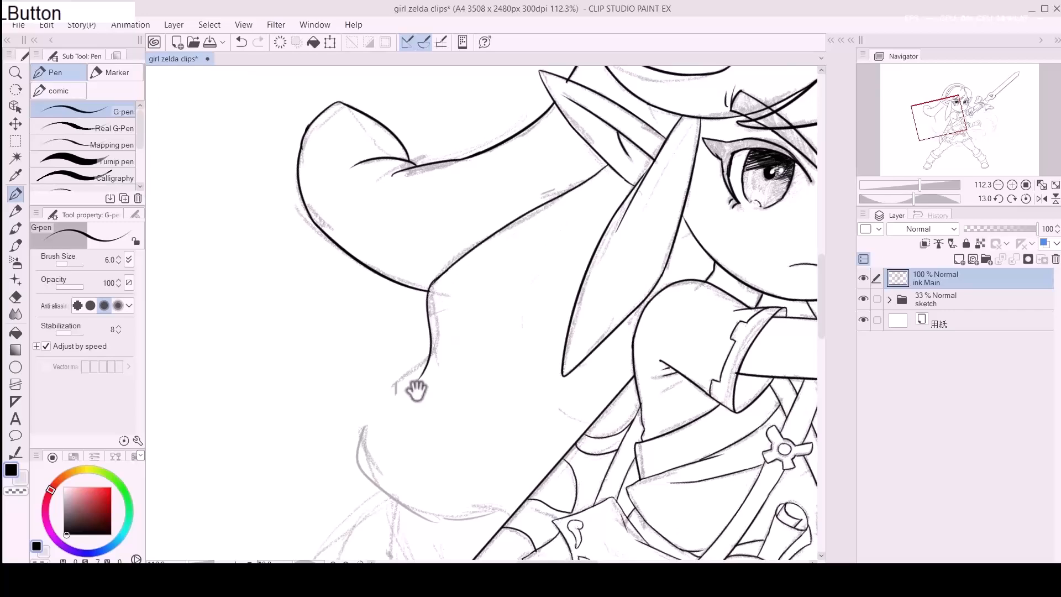
{"action": "left_click_drag", "start_coordinate": [501, 257], "coordinate": [519, 206]}
{"action": "key", "text": "ctrl+z"}
{"action": "key", "text": "ctrl+z"}
Step: Ink the inner hair contour upward from the lower lock's tip, past the curl's base, towards the ear
{"action": "left_click_drag", "start_coordinate": [413, 331], "coordinate": [549, 157]}
{"action": "key", "text": "ctrl+z"}
{"action": "left_click_drag", "start_coordinate": [412, 332], "coordinate": [555, 159]}
{"action": "key", "text": "ctrl+z"}
{"action": "left_click_drag", "start_coordinate": [413, 331], "coordinate": [537, 167]}
{"action": "key", "text": "ctrl+z"}
{"action": "key", "text": "ctrl+z"}
{"action": "key", "text": "ctrl+z"}
{"action": "left_click_drag", "start_coordinate": [402, 341], "coordinate": [577, 162]}
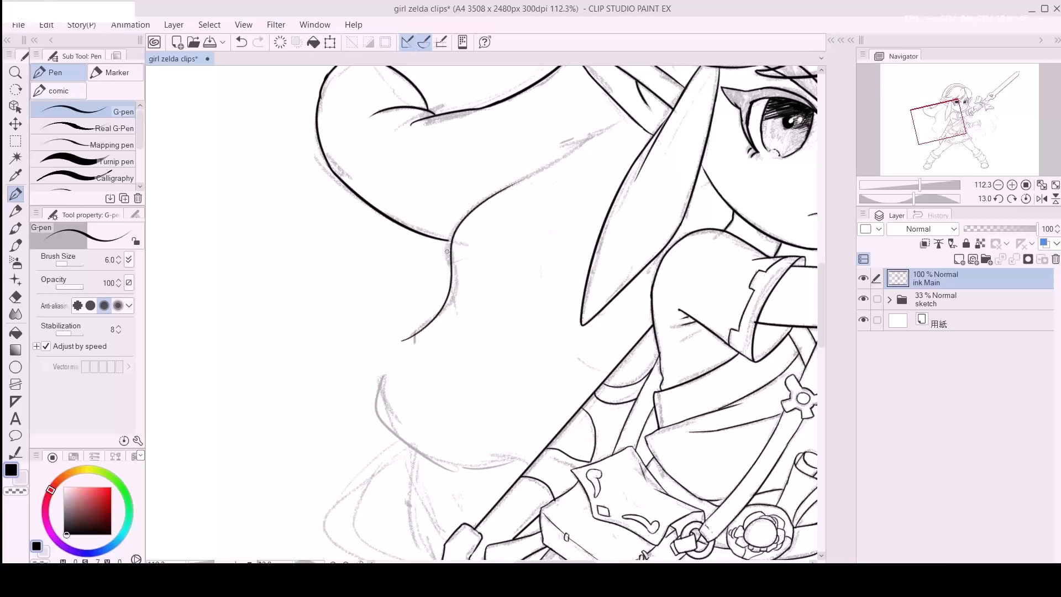
Step: Extend the inked hair contour above the curl's base up to the underside of the ear
{"action": "left_click_drag", "start_coordinate": [447, 241], "coordinate": [459, 238]}
{"action": "key", "text": "ctrl+z"}
{"action": "key", "text": "ctrl+z"}
{"action": "left_click_drag", "start_coordinate": [493, 196], "coordinate": [623, 113]}
{"action": "key", "text": "ctrl+z"}
{"action": "key", "text": "space"}
{"action": "key", "text": "space"}
{"action": "mouse_move", "coordinate": [474, 292]}
{"action": "left_mouse_down"}
{"action": "mouse_move", "coordinate": [498, 230]}
{"action": "mouse_move", "coordinate": [476, 337]}
{"action": "left_mouse_up"}
{"action": "key", "text": "ctrl+z"}
{"action": "left_click_drag", "start_coordinate": [472, 217], "coordinate": [460, 332]}
{"action": "key", "text": "ctrl+z"}
{"action": "left_click_drag", "start_coordinate": [447, 238], "coordinate": [449, 327]}
{"action": "key", "text": "ctrl+z"}
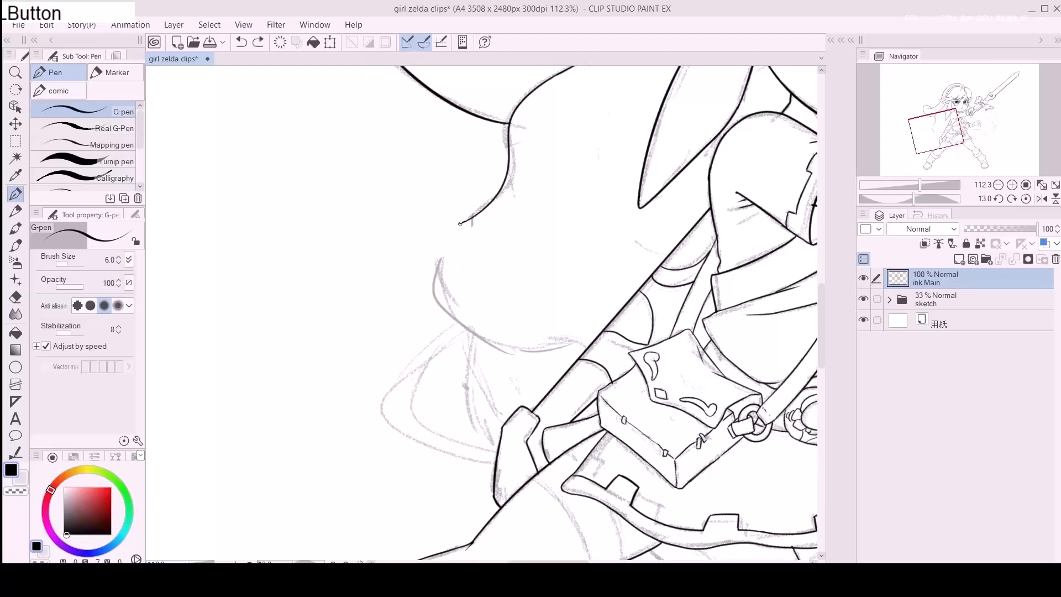
{"action": "key", "text": "ctrl+z"}
{"action": "mouse_move", "coordinate": [469, 218]}
{"action": "left_mouse_down"}
{"action": "mouse_move", "coordinate": [449, 229]}
{"action": "mouse_move", "coordinate": [492, 356]}
{"action": "left_mouse_up"}
{"action": "key", "text": "ctrl+z"}
Step: Clean up the hair contour's lower end with the eraser and ink the outer curve of the lock below it
{"action": "key", "text": "e"}
{"action": "mouse_move", "coordinate": [446, 220]}
{"action": "left_mouse_down"}
{"action": "mouse_move", "coordinate": [474, 206]}
{"action": "mouse_move", "coordinate": [489, 219]}
{"action": "left_mouse_up"}
{"action": "key", "text": "e"}
{"action": "key", "text": "r"}
{"action": "key", "text": "p"}
{"action": "left_click_drag", "start_coordinate": [479, 331], "coordinate": [498, 279]}
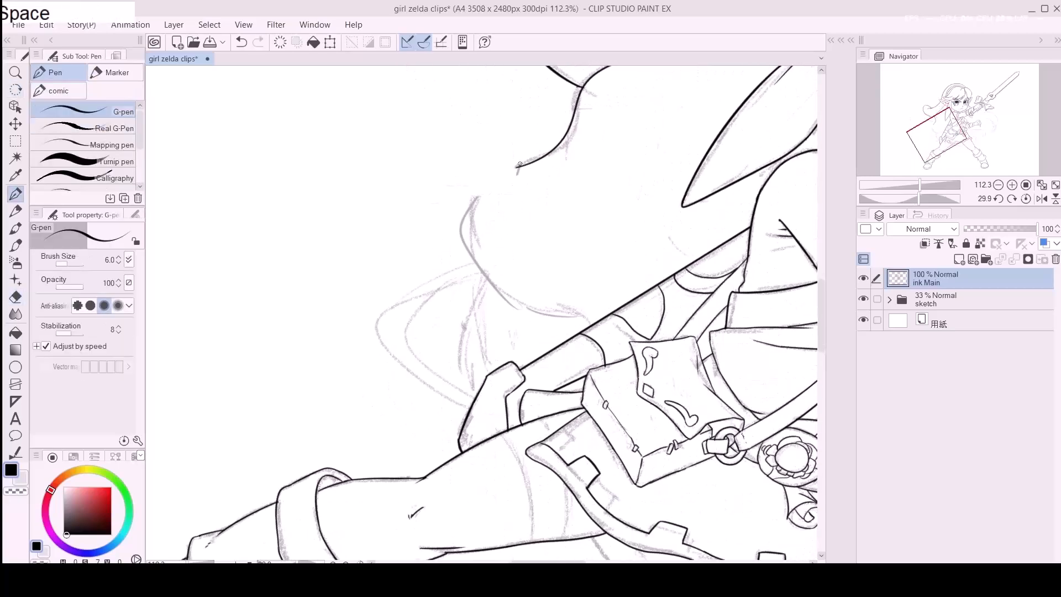
{"action": "mouse_move", "coordinate": [519, 167]}
{"action": "left_mouse_down"}
{"action": "mouse_move", "coordinate": [455, 248]}
{"action": "mouse_move", "coordinate": [490, 277]}
{"action": "mouse_move", "coordinate": [564, 238]}
{"action": "left_mouse_up"}
{"action": "key", "text": "r"}
{"action": "key", "text": "p"}
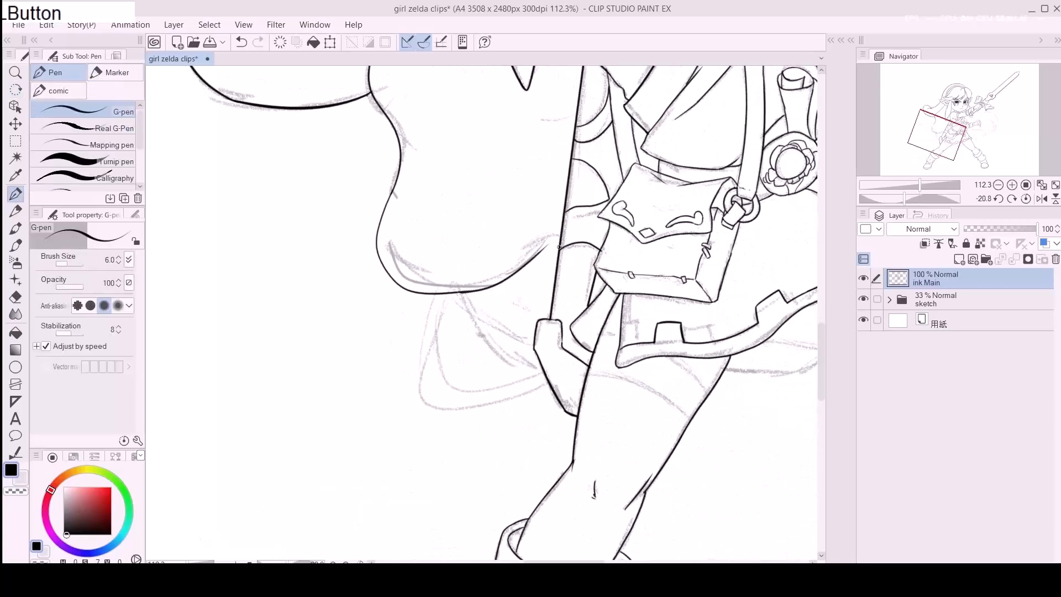
Step: Ink the bottom edge of the large lower lock across to the scabbard
{"action": "key", "text": "ctrl+z"}
{"action": "left_click_drag", "start_coordinate": [461, 292], "coordinate": [511, 271]}
{"action": "left_click_drag", "start_coordinate": [551, 235], "coordinate": [560, 233]}
Step: Ink the curved hair line running from under the large lock down to the scabbard's tip
{"action": "key", "text": "space"}
{"action": "mouse_move", "coordinate": [569, 197]}
{"action": "left_mouse_down"}
{"action": "mouse_move", "coordinate": [545, 349]}
{"action": "mouse_move", "coordinate": [552, 238]}
{"action": "mouse_move", "coordinate": [513, 153]}
{"action": "left_mouse_up"}
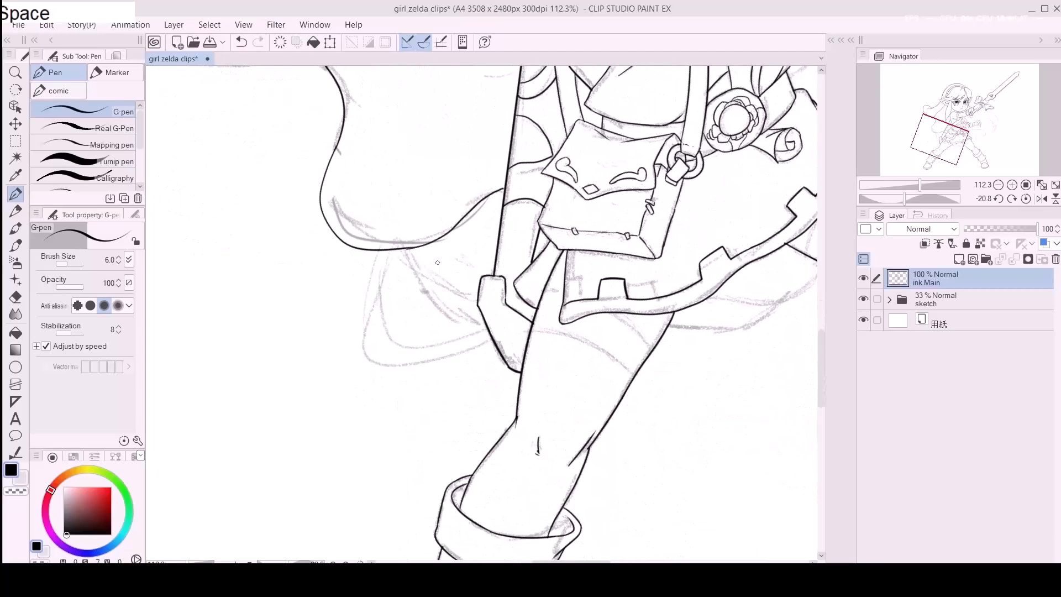
{"action": "left_click_drag", "start_coordinate": [390, 252], "coordinate": [443, 303]}
{"action": "key", "text": "ctrl+z"}
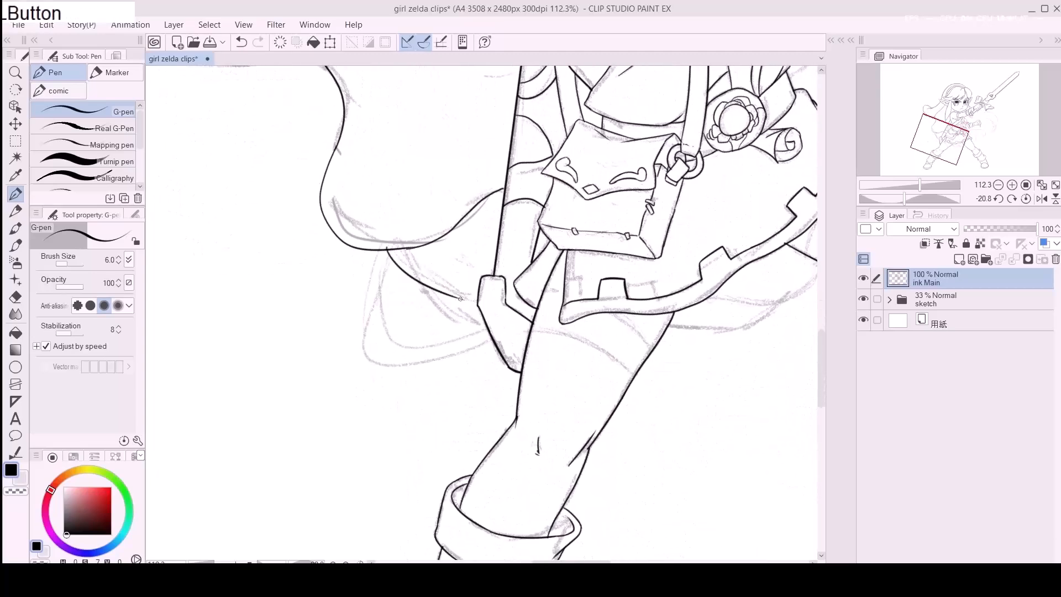
{"action": "key", "text": "ctrl+z"}
{"action": "left_click_drag", "start_coordinate": [391, 252], "coordinate": [478, 295]}
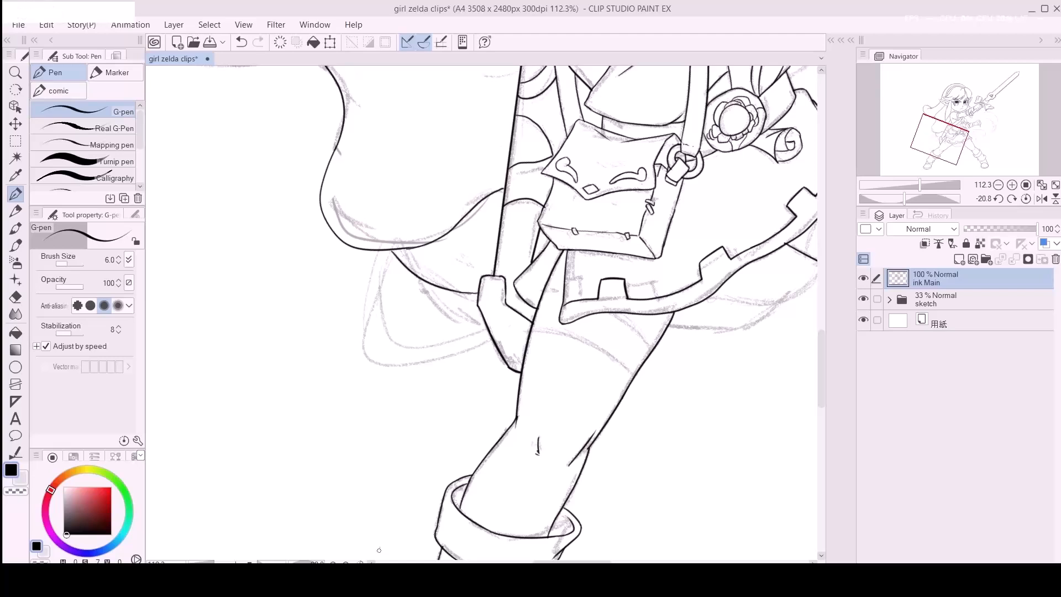
Step: Ink the outer contour of the small lock beneath the large one, from the lock's underside to the scabbard tip
{"action": "left_click", "coordinate": [360, 562]}
{"action": "mouse_move", "coordinate": [405, 217]}
{"action": "left_mouse_down"}
{"action": "mouse_move", "coordinate": [393, 229]}
{"action": "mouse_move", "coordinate": [449, 350]}
{"action": "mouse_move", "coordinate": [483, 347]}
{"action": "mouse_move", "coordinate": [472, 347]}
{"action": "left_mouse_up"}
{"action": "key", "text": "ctrl+z"}
{"action": "key", "text": "ctrl+z"}
{"action": "key", "text": "e"}
{"action": "key", "text": "ctrl+z"}
{"action": "key", "text": "e"}
{"action": "left_click_drag", "start_coordinate": [420, 225], "coordinate": [408, 212]}
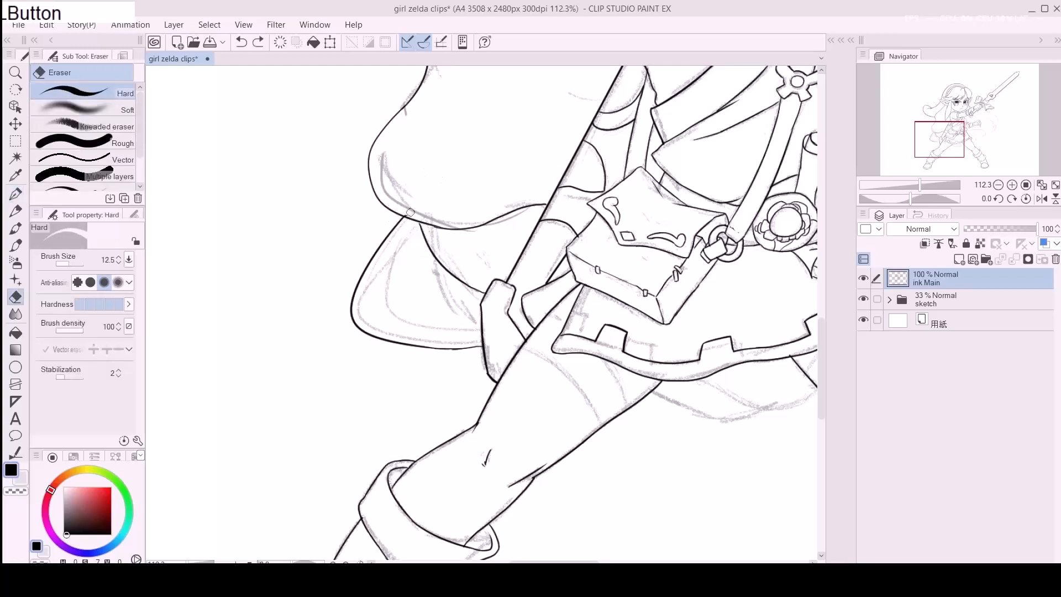
Step: Erase the overshoot at the small lock's upper start and ink its inner contour line
{"action": "key", "text": "p"}
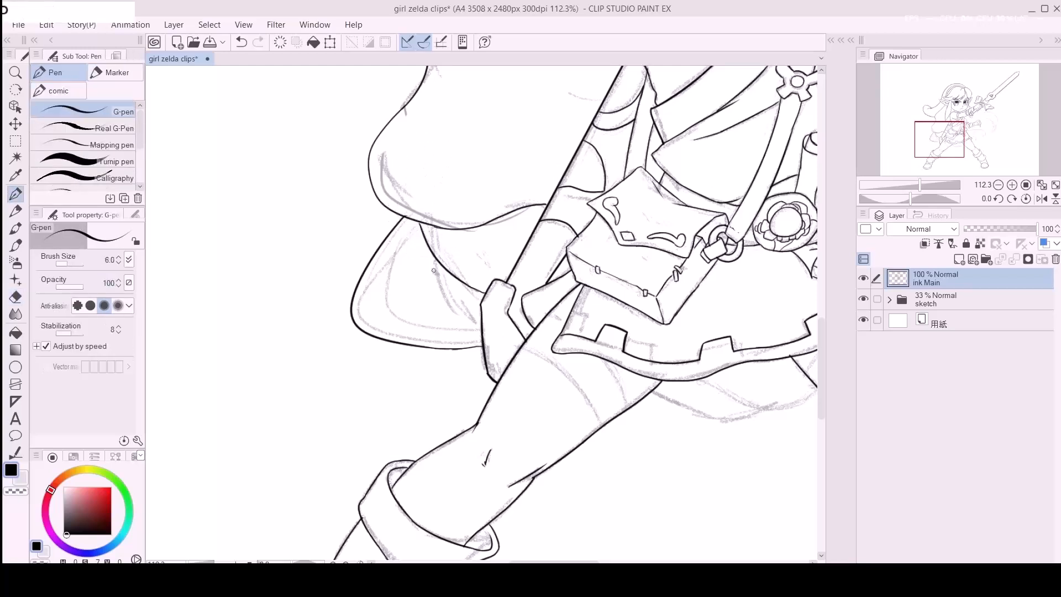
{"action": "key", "text": "e"}
{"action": "left_click", "coordinate": [409, 211]}
{"action": "key", "text": "p"}
{"action": "key", "text": "ctrl+z"}
{"action": "left_click_drag", "start_coordinate": [423, 225], "coordinate": [468, 327]}
Step: Ink the curved hair edge visible between the legs below the tunic hem
{"action": "key", "text": "space"}
{"action": "left_click_drag", "start_coordinate": [694, 376], "coordinate": [341, 327]}
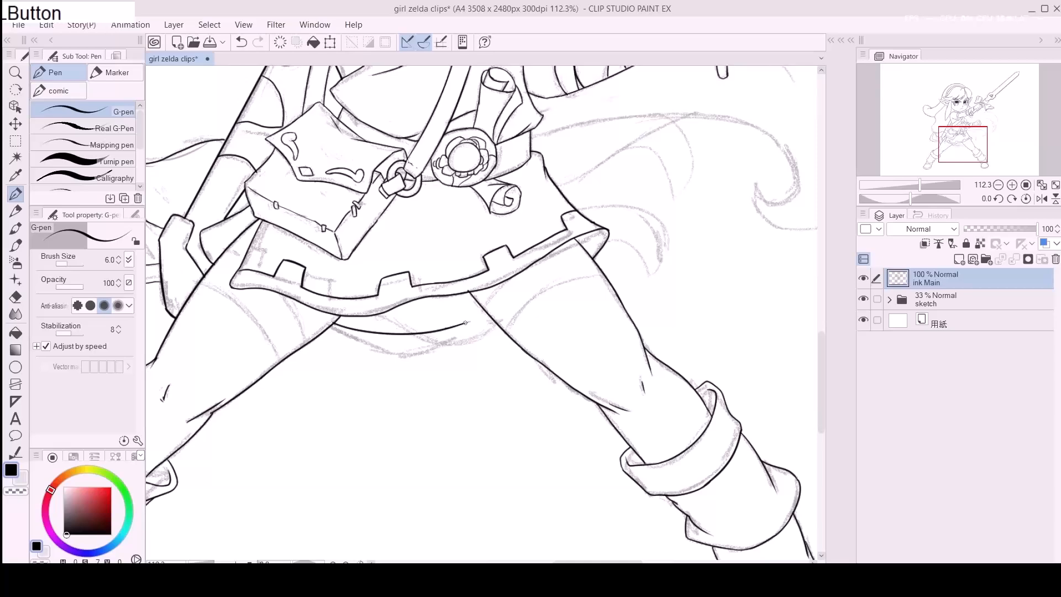
{"action": "key", "text": "space"}
{"action": "left_click_drag", "start_coordinate": [601, 243], "coordinate": [520, 299]}
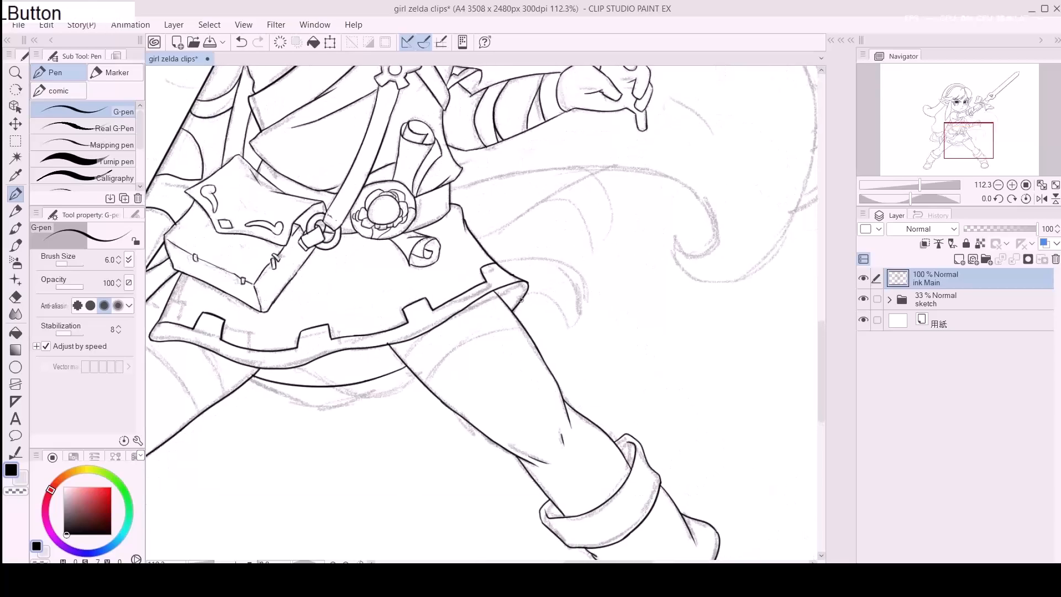
Step: Ink the small pointed lock curving out from behind the tunic hem on the sword side
{"action": "mouse_move", "coordinate": [489, 260]}
{"action": "left_mouse_down"}
{"action": "mouse_move", "coordinate": [575, 333]}
{"action": "mouse_move", "coordinate": [586, 327]}
{"action": "mouse_move", "coordinate": [578, 338]}
{"action": "mouse_move", "coordinate": [453, 356]}
{"action": "left_mouse_up"}
{"action": "key", "text": "ctrl+z"}
{"action": "key", "text": "ctrl+z"}
{"action": "key", "text": "space"}
{"action": "left_click_drag", "start_coordinate": [402, 283], "coordinate": [539, 260]}
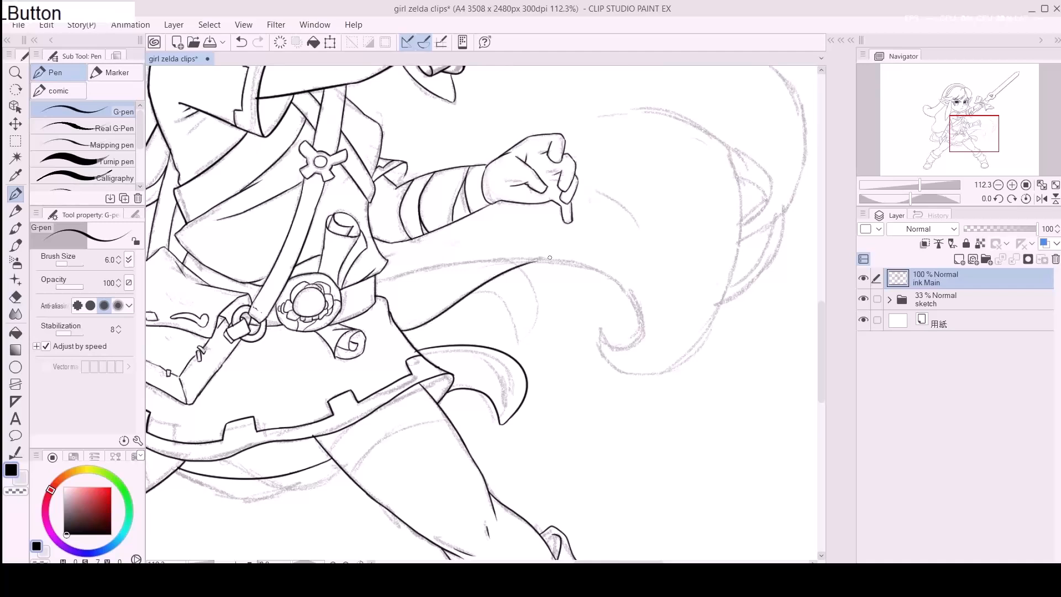
Step: Ink the two converging edges of the flowing lock that rises from the waist below the free hand
{"action": "mouse_move", "coordinate": [384, 289]}
{"action": "left_mouse_down"}
{"action": "mouse_move", "coordinate": [452, 270]}
{"action": "mouse_move", "coordinate": [596, 262]}
{"action": "mouse_move", "coordinate": [534, 258]}
{"action": "mouse_move", "coordinate": [599, 261]}
{"action": "mouse_move", "coordinate": [383, 283]}
{"action": "mouse_move", "coordinate": [594, 265]}
{"action": "mouse_move", "coordinate": [636, 338]}
{"action": "left_mouse_up"}
{"action": "key", "text": "ctrl+z"}
{"action": "key", "text": "ctrl+z"}
{"action": "left_click_drag", "start_coordinate": [579, 263], "coordinate": [636, 348]}
{"action": "key", "text": "ctrl+z"}
{"action": "mouse_move", "coordinate": [576, 263]}
{"action": "left_mouse_down"}
{"action": "mouse_move", "coordinate": [601, 270]}
{"action": "mouse_move", "coordinate": [634, 350]}
{"action": "mouse_move", "coordinate": [466, 166]}
{"action": "mouse_move", "coordinate": [391, 315]}
{"action": "mouse_move", "coordinate": [417, 262]}
{"action": "left_mouse_up"}
{"action": "key", "text": "ctrl+z"}
{"action": "key", "text": "r"}
{"action": "key", "text": "space"}
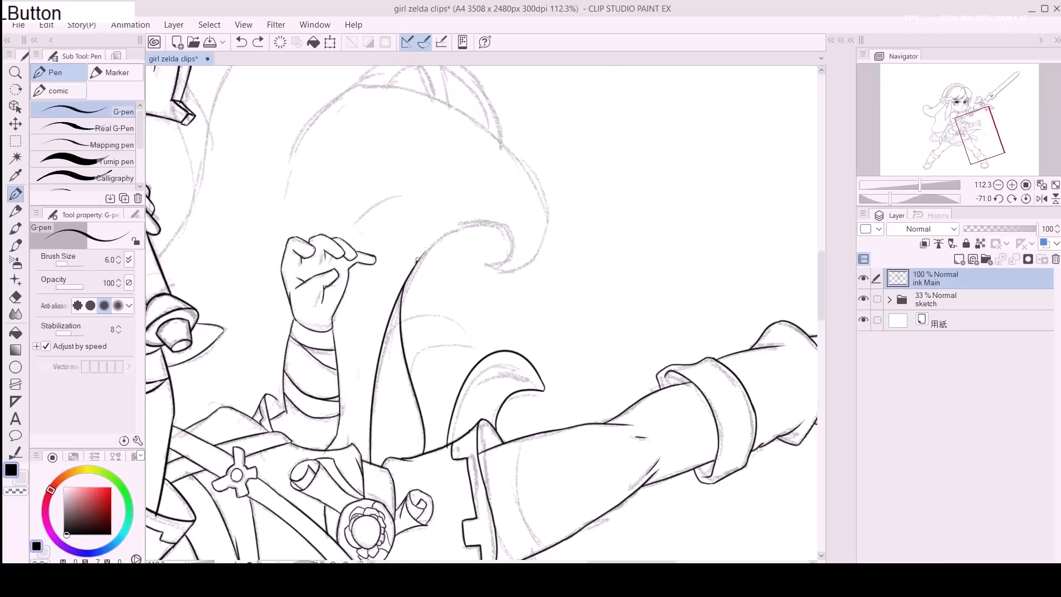
Step: Ink the hooked curl at the end of the flowing lock below the free hand
{"action": "left_click_drag", "start_coordinate": [501, 258], "coordinate": [505, 290]}
{"action": "key", "text": "ctrl+z"}
{"action": "key", "text": "ctrl+z"}
{"action": "mouse_move", "coordinate": [511, 252]}
{"action": "left_mouse_down"}
{"action": "mouse_move", "coordinate": [507, 292]}
{"action": "mouse_move", "coordinate": [512, 273]}
{"action": "left_mouse_up"}
{"action": "key", "text": "ctrl+z"}
Step: Ink the start of the large flowing lock's outer contour above the free hand
{"action": "key", "text": "r"}
{"action": "mouse_move", "coordinate": [463, 168]}
{"action": "left_mouse_down"}
{"action": "mouse_move", "coordinate": [317, 263]}
{"action": "mouse_move", "coordinate": [334, 289]}
{"action": "left_mouse_up"}
{"action": "key", "text": "space"}
{"action": "left_click_drag", "start_coordinate": [306, 472], "coordinate": [254, 328]}
{"action": "key", "text": "ctrl+z"}
{"action": "left_click_drag", "start_coordinate": [295, 467], "coordinate": [245, 294]}
{"action": "key", "text": "ctrl+z"}
{"action": "left_click_drag", "start_coordinate": [274, 456], "coordinate": [242, 418]}
{"action": "left_click_drag", "start_coordinate": [241, 347], "coordinate": [287, 274]}
{"action": "key", "text": "ctrl+z"}
{"action": "key", "text": "ctrl+z"}
{"action": "left_click_drag", "start_coordinate": [278, 457], "coordinate": [249, 413]}
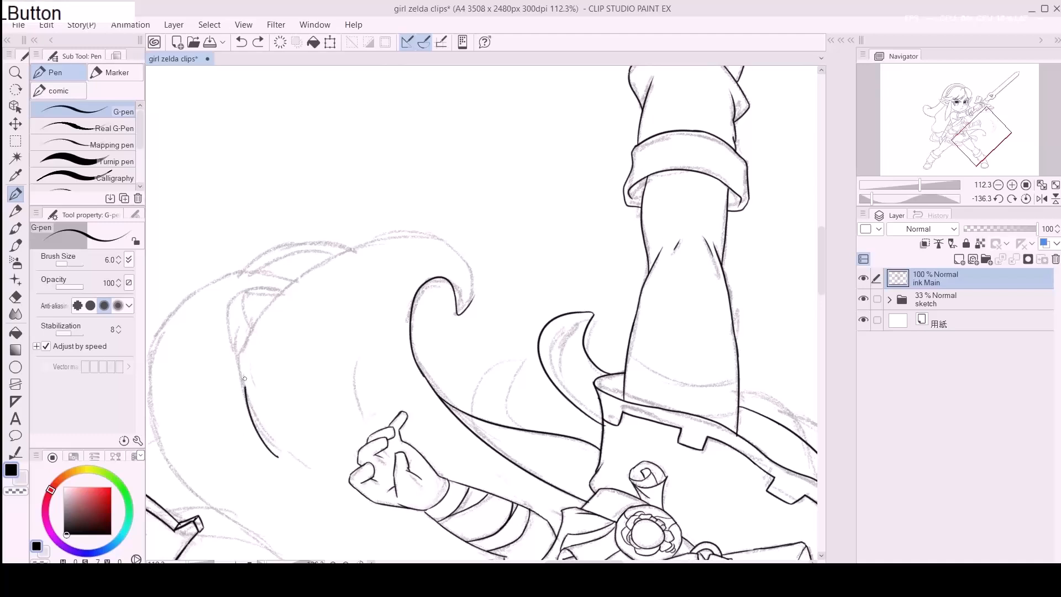
{"action": "key", "text": "ctrl+z"}
Step: Continue the flowing lock's outer contour around its bend to the tip of the curl
{"action": "left_click_drag", "start_coordinate": [257, 330], "coordinate": [398, 233]}
{"action": "key", "text": "ctrl+z"}
{"action": "mouse_move", "coordinate": [259, 324]}
{"action": "left_mouse_down"}
{"action": "mouse_move", "coordinate": [391, 249]}
{"action": "mouse_move", "coordinate": [465, 259]}
{"action": "mouse_move", "coordinate": [469, 304]}
{"action": "left_mouse_up"}
Step: Ink the upper hair contour sweeping outward from below the sword hand and guard
{"action": "key", "text": "r"}
{"action": "left_click_drag", "start_coordinate": [384, 262], "coordinate": [560, 241]}
{"action": "key", "text": "space"}
{"action": "left_click_drag", "start_coordinate": [486, 174], "coordinate": [440, 433]}
{"action": "left_click_drag", "start_coordinate": [212, 301], "coordinate": [330, 265]}
{"action": "key", "text": "ctrl+z"}
{"action": "mouse_move", "coordinate": [326, 264]}
{"action": "left_mouse_down"}
{"action": "mouse_move", "coordinate": [502, 221]}
{"action": "mouse_move", "coordinate": [586, 320]}
{"action": "mouse_move", "coordinate": [534, 386]}
{"action": "left_mouse_up"}
{"action": "key", "text": "ctrl+z"}
Step: Carry the upper hair contour around its far bend down to the inner lock's edge
{"action": "left_click_drag", "start_coordinate": [553, 289], "coordinate": [529, 437]}
{"action": "key", "text": "ctrl+z"}
{"action": "left_click_drag", "start_coordinate": [551, 285], "coordinate": [530, 449]}
{"action": "key", "text": "ctrl+z"}
{"action": "key", "text": "ctrl+z"}
{"action": "mouse_move", "coordinate": [552, 284]}
{"action": "left_mouse_down"}
{"action": "mouse_move", "coordinate": [532, 412]}
{"action": "mouse_move", "coordinate": [526, 307]}
{"action": "left_mouse_up"}
Step: Ink the two nested hair loops projecting behind the far bend of the flowing hair
{"action": "left_click_drag", "start_coordinate": [529, 268], "coordinate": [512, 366]}
{"action": "key", "text": "ctrl+z"}
{"action": "left_click_drag", "start_coordinate": [528, 269], "coordinate": [521, 346]}
{"action": "mouse_move", "coordinate": [536, 268]}
{"action": "left_mouse_down"}
{"action": "mouse_move", "coordinate": [561, 345]}
{"action": "mouse_move", "coordinate": [531, 361]}
{"action": "left_mouse_up"}
{"action": "key", "text": "ctrl+z"}
{"action": "mouse_move", "coordinate": [530, 257]}
{"action": "left_mouse_down"}
{"action": "mouse_move", "coordinate": [523, 359]}
{"action": "mouse_move", "coordinate": [561, 305]}
{"action": "mouse_move", "coordinate": [542, 351]}
{"action": "mouse_move", "coordinate": [563, 293]}
{"action": "left_mouse_up"}
{"action": "key", "text": "ctrl+z"}
{"action": "key", "text": "ctrl+z"}
{"action": "key", "text": "ctrl+z"}
{"action": "key", "text": "ctrl+z"}
{"action": "mouse_move", "coordinate": [532, 254]}
{"action": "left_mouse_down"}
{"action": "mouse_move", "coordinate": [559, 317]}
{"action": "mouse_move", "coordinate": [559, 308]}
{"action": "mouse_move", "coordinate": [513, 358]}
{"action": "left_mouse_up"}
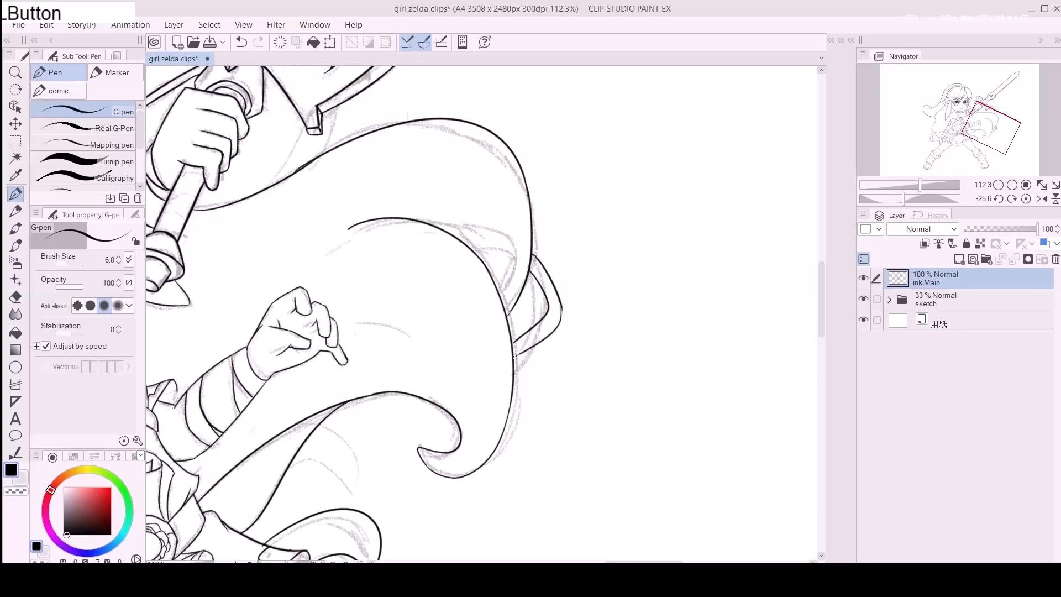
{"action": "key", "text": "e"}
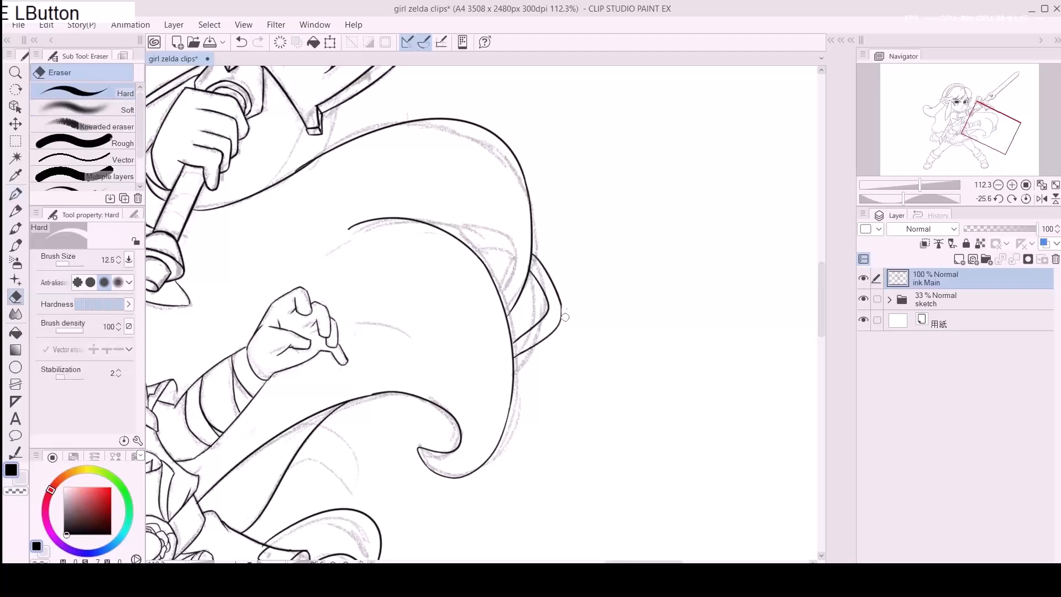
Step: Ink the curved fold line inside the far bend, between the upper hair contour and the inner lock
{"action": "key", "text": "p"}
{"action": "left_click_drag", "start_coordinate": [440, 229], "coordinate": [504, 278]}
{"action": "key", "text": "ctrl+z"}
{"action": "left_click_drag", "start_coordinate": [430, 226], "coordinate": [504, 279]}
{"action": "key", "text": "ctrl+z"}
{"action": "left_click_drag", "start_coordinate": [425, 229], "coordinate": [504, 278]}
{"action": "key", "text": "ctrl+z"}
{"action": "left_click_drag", "start_coordinate": [429, 223], "coordinate": [504, 272]}
{"action": "left_click_drag", "start_coordinate": [511, 232], "coordinate": [488, 277]}
Step: Ink the short hair edge between the sword guard's tip and the upper hair contour
{"action": "mouse_move", "coordinate": [354, 136]}
{"action": "left_mouse_down"}
{"action": "mouse_move", "coordinate": [496, 291]}
{"action": "mouse_move", "coordinate": [543, 291]}
{"action": "mouse_move", "coordinate": [552, 306]}
{"action": "mouse_move", "coordinate": [498, 305]}
{"action": "mouse_move", "coordinate": [462, 387]}
{"action": "mouse_move", "coordinate": [502, 277]}
{"action": "left_mouse_up"}
{"action": "key", "text": "ctrl+z"}
{"action": "key", "text": "ctrl+z"}
{"action": "mouse_move", "coordinate": [453, 367]}
{"action": "left_mouse_down"}
{"action": "mouse_move", "coordinate": [498, 283]}
{"action": "mouse_move", "coordinate": [531, 280]}
{"action": "left_mouse_up"}
{"action": "key", "text": "ctrl+z"}
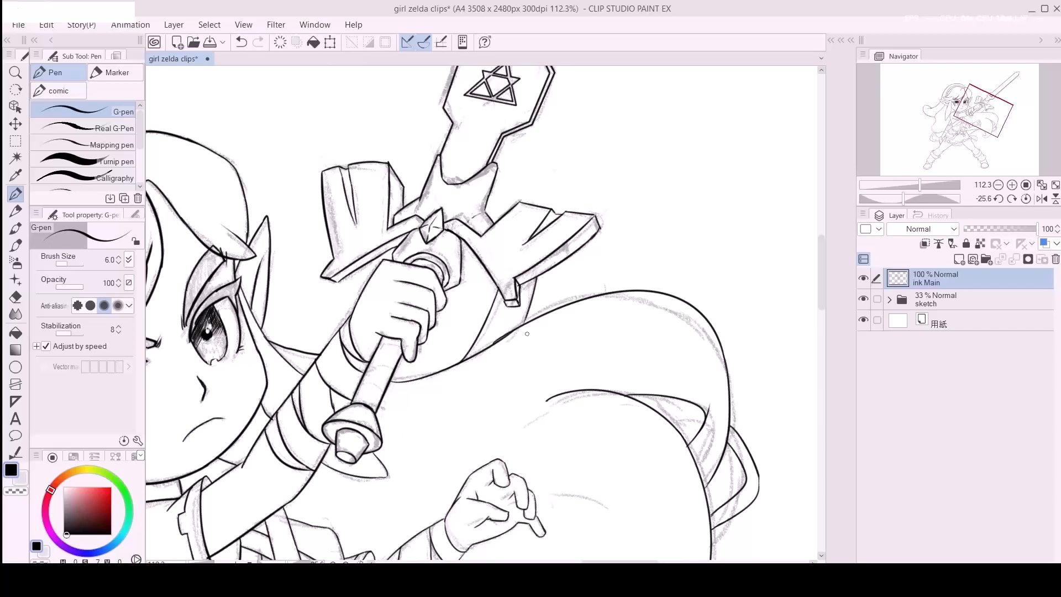
Step: Ink the stocking's curved top band across the sword-side thigh, including the short upper line beneath the tunic hem
{"action": "left_click", "coordinate": [16, 72]}
{"action": "left_click_drag", "start_coordinate": [453, 387], "coordinate": [443, 277]}
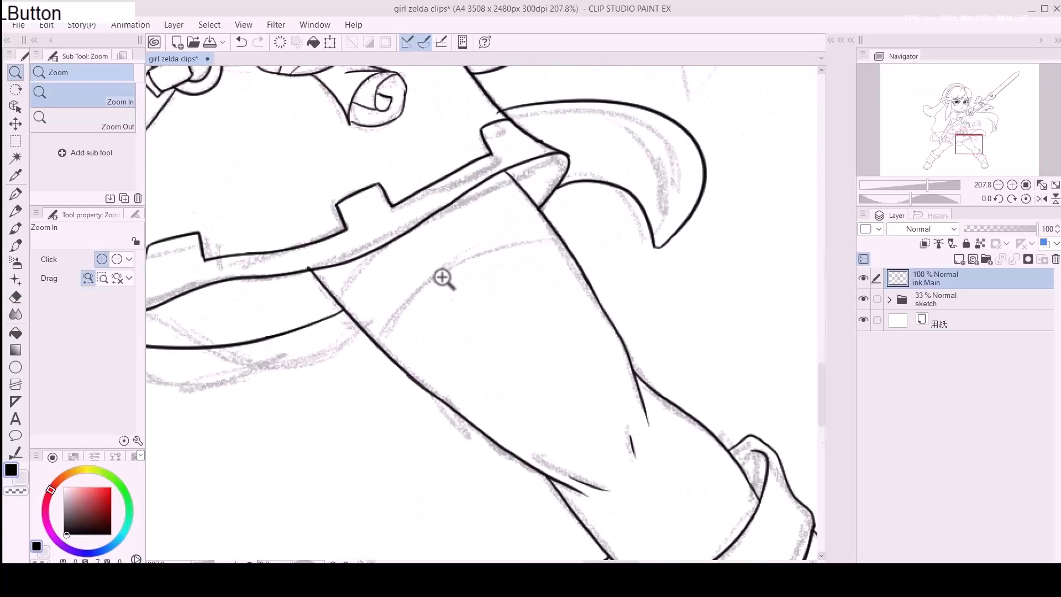
{"action": "key", "text": "p"}
{"action": "left_click_drag", "start_coordinate": [383, 342], "coordinate": [506, 243]}
{"action": "key", "text": "ctrl+z"}
{"action": "left_click_drag", "start_coordinate": [378, 344], "coordinate": [510, 239]}
{"action": "key", "text": "ctrl+z"}
{"action": "left_click_drag", "start_coordinate": [376, 349], "coordinate": [499, 246]}
{"action": "key", "text": "ctrl+z"}
{"action": "mouse_move", "coordinate": [377, 346]}
{"action": "left_mouse_down"}
{"action": "mouse_move", "coordinate": [407, 299]}
{"action": "mouse_move", "coordinate": [462, 273]}
{"action": "mouse_move", "coordinate": [448, 268]}
{"action": "mouse_move", "coordinate": [558, 236]}
{"action": "left_mouse_up"}
{"action": "key", "text": "ctrl+z"}
{"action": "left_click_drag", "start_coordinate": [442, 272], "coordinate": [561, 239]}
{"action": "key", "text": "ctrl+z"}
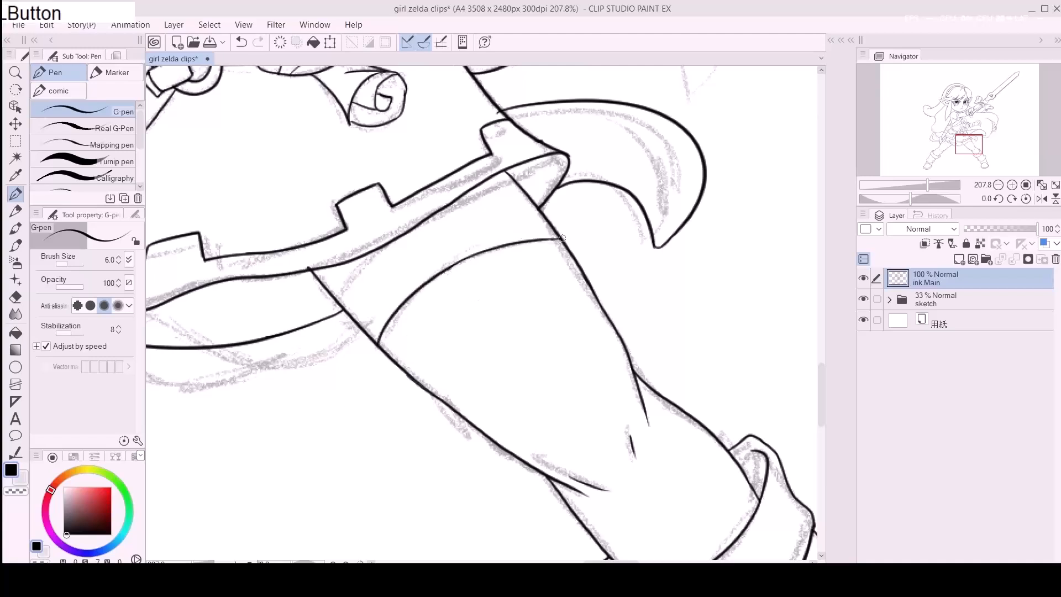
{"action": "left_click_drag", "start_coordinate": [331, 306], "coordinate": [368, 251]}
{"action": "left_click_drag", "start_coordinate": [478, 187], "coordinate": [521, 185]}
Step: Ink the upper edge of the stocking band on the scabbard-side thigh, just below the tunic hem
{"action": "key", "text": "space"}
{"action": "mouse_move", "coordinate": [151, 333]}
{"action": "left_mouse_down"}
{"action": "mouse_move", "coordinate": [400, 286]}
{"action": "mouse_move", "coordinate": [625, 275]}
{"action": "left_mouse_up"}
{"action": "key", "text": "r"}
{"action": "mouse_move", "coordinate": [360, 186]}
{"action": "left_mouse_down"}
{"action": "mouse_move", "coordinate": [279, 320]}
{"action": "mouse_move", "coordinate": [269, 303]}
{"action": "mouse_move", "coordinate": [342, 303]}
{"action": "mouse_move", "coordinate": [284, 297]}
{"action": "left_mouse_up"}
{"action": "key", "text": "ctrl+z"}
{"action": "left_click_drag", "start_coordinate": [374, 285], "coordinate": [468, 309]}
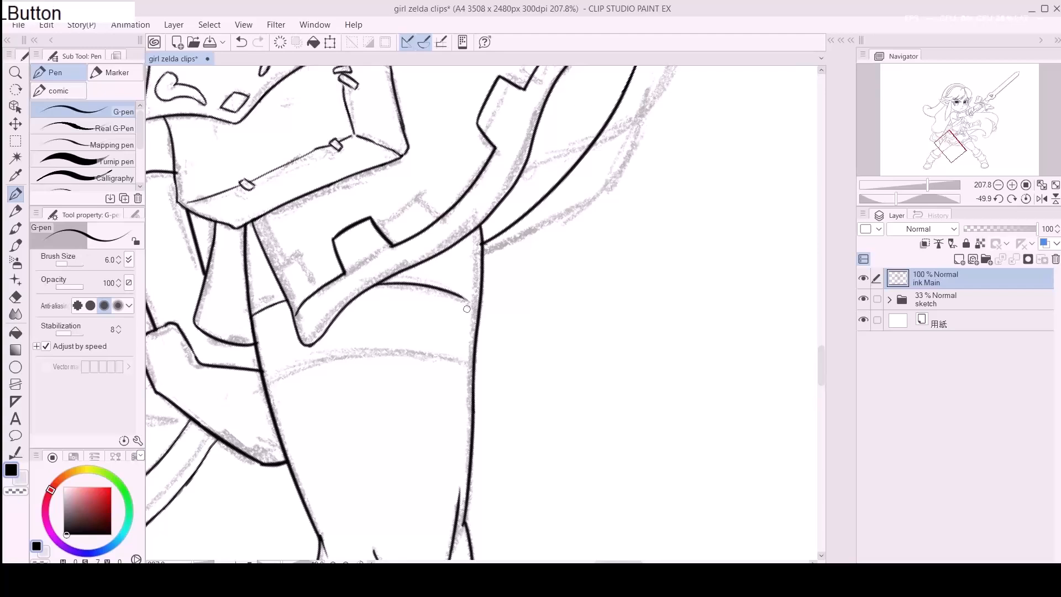
{"action": "left_click_drag", "start_coordinate": [314, 352], "coordinate": [382, 258]}
{"action": "key", "text": "ctrl+z"}
{"action": "left_click_drag", "start_coordinate": [332, 359], "coordinate": [375, 280]}
Step: Ink the lower curved edge of the stocking band across the scabbard-side thigh
{"action": "left_click_drag", "start_coordinate": [312, 305], "coordinate": [443, 280]}
{"action": "key", "text": "ctrl+z"}
{"action": "mouse_move", "coordinate": [310, 308]}
{"action": "left_mouse_down"}
{"action": "mouse_move", "coordinate": [380, 277]}
{"action": "mouse_move", "coordinate": [476, 281]}
{"action": "left_mouse_up"}
{"action": "key", "text": "ctrl+z"}
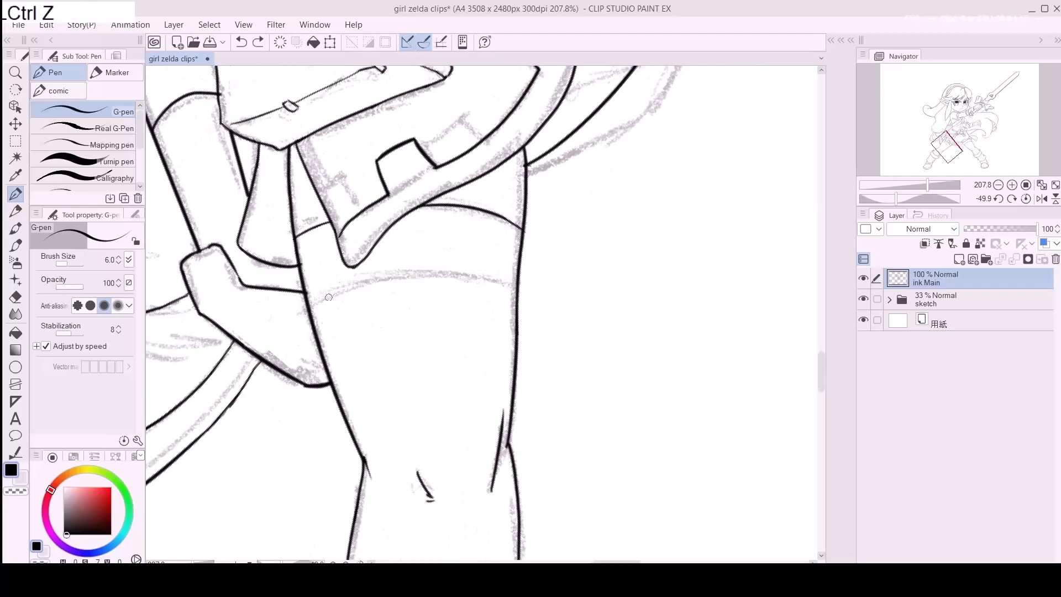
{"action": "mouse_move", "coordinate": [308, 307]}
{"action": "left_mouse_down"}
{"action": "mouse_move", "coordinate": [482, 283]}
{"action": "mouse_move", "coordinate": [442, 278]}
{"action": "mouse_move", "coordinate": [508, 294]}
{"action": "left_mouse_up"}
{"action": "key", "text": "ctrl+z"}
{"action": "left_click_drag", "start_coordinate": [446, 278], "coordinate": [536, 322]}
Step: Hide the sketch folder to show only the finished line art on the whole canvas
{"action": "left_click", "coordinate": [360, 563]}
{"action": "left_click", "coordinate": [863, 299]}
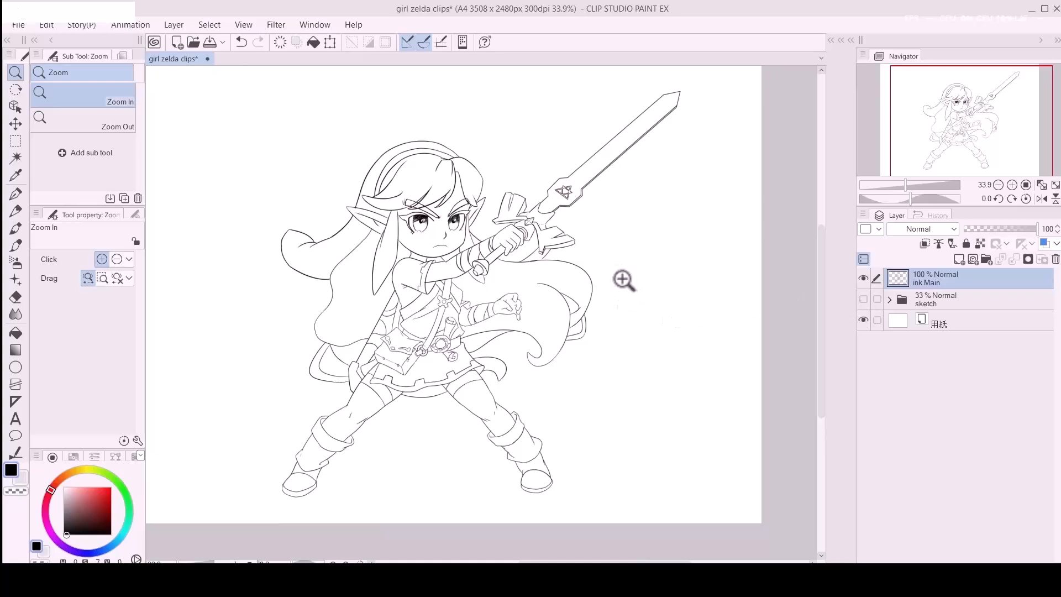
Step: Save the drawing and toggle the sketch folder's visibility to compare it with the finished line art
{"action": "key", "text": "ctrl+s"}
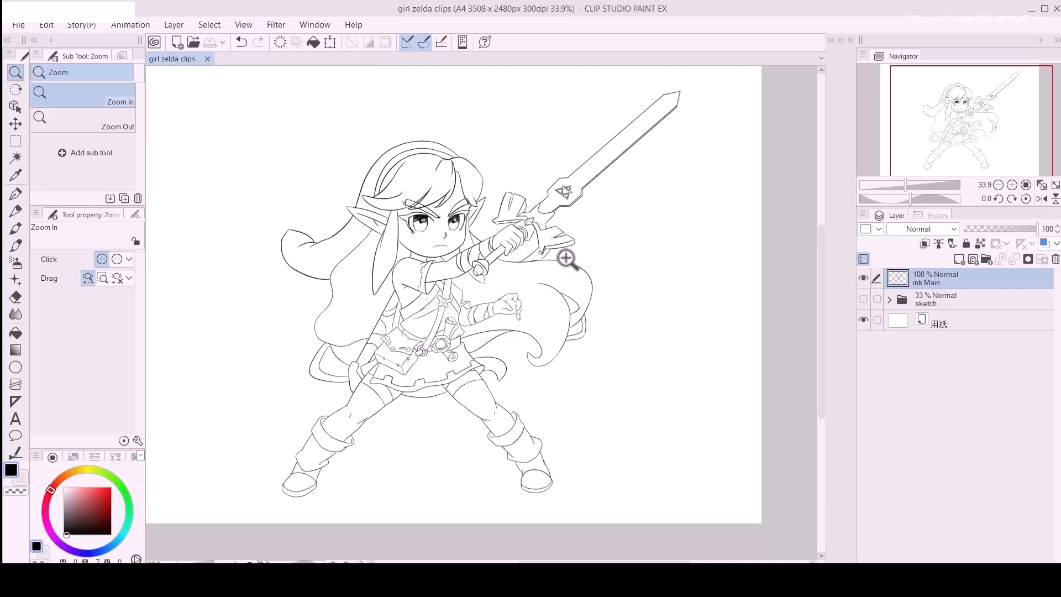
{"action": "left_click", "coordinate": [864, 299]}
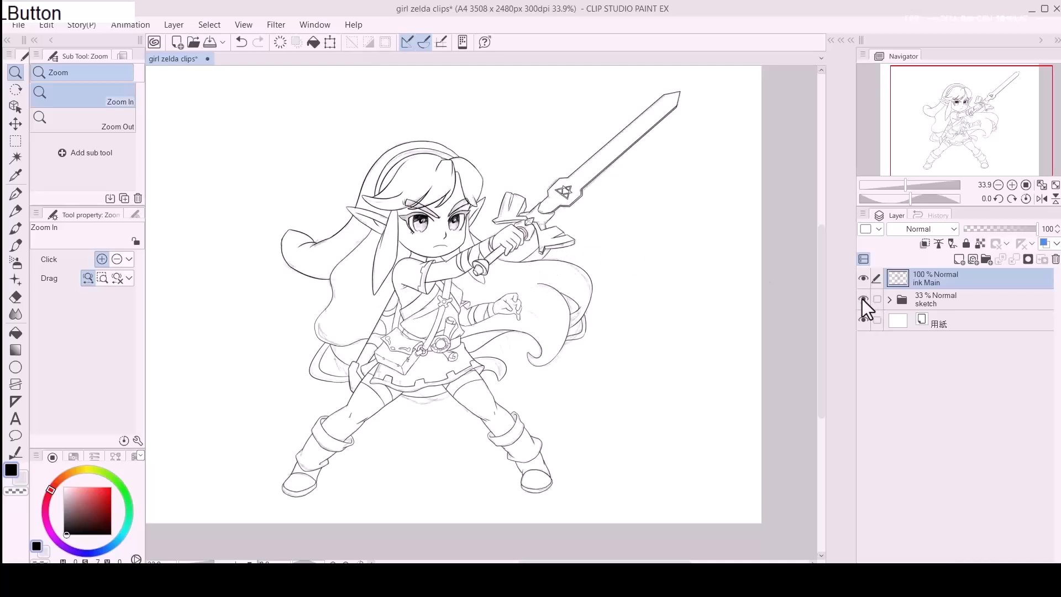
{"action": "left_click", "coordinate": [862, 299]}
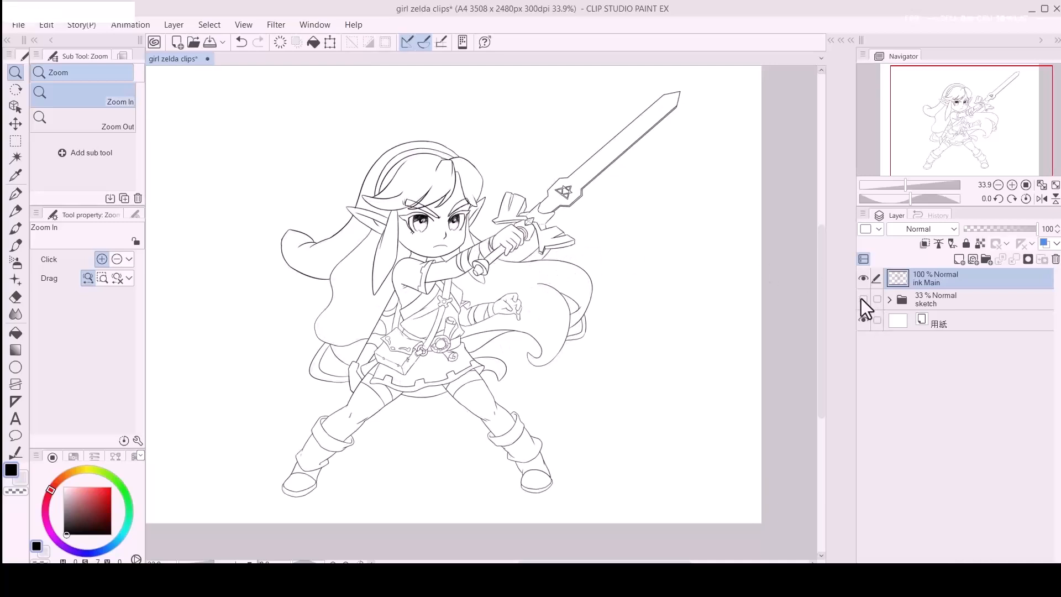
{"action": "left_click", "coordinate": [861, 299]}
{"action": "left_click", "coordinate": [859, 298]}
{"action": "left_click", "coordinate": [859, 298]}
{"action": "left_click", "coordinate": [859, 298]}
Step: Fill both eyebrows and the upper lash shapes of both eyes solid black on the ink Main layer
{"action": "left_click_drag", "start_coordinate": [456, 193], "coordinate": [506, 189]}
{"action": "left_click_drag", "start_coordinate": [481, 262], "coordinate": [567, 245]}
{"action": "key", "text": "g"}
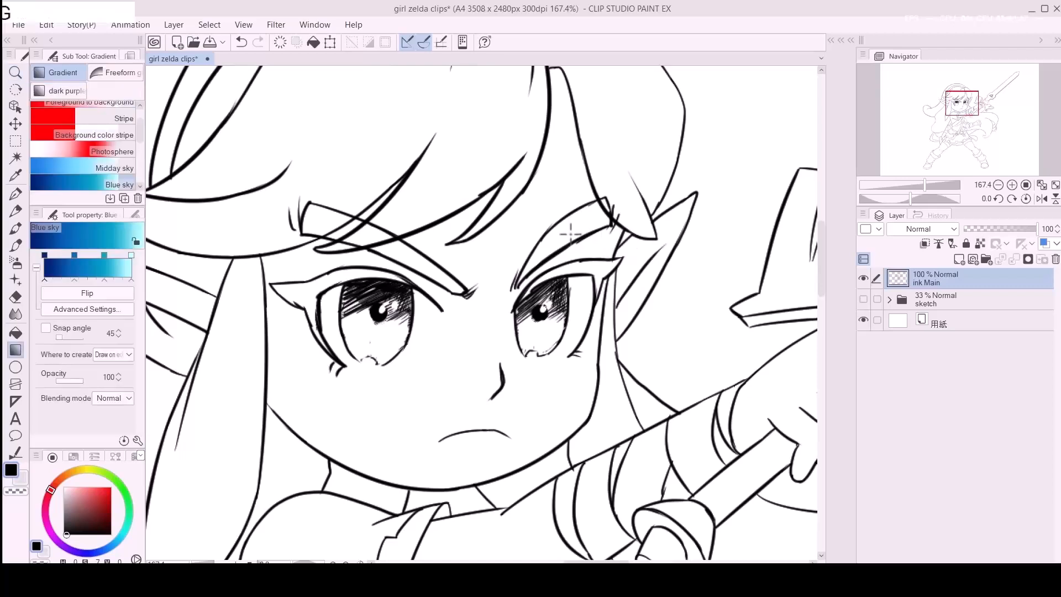
{"action": "key", "text": "g"}
{"action": "left_click", "coordinate": [575, 226]}
{"action": "left_click", "coordinate": [414, 246]}
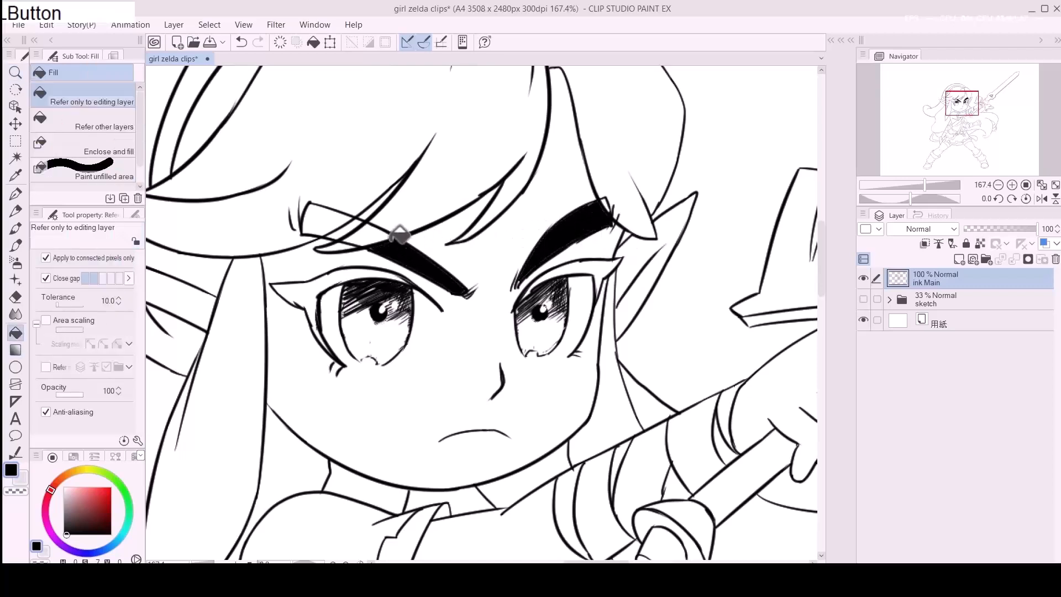
{"action": "left_click", "coordinate": [329, 218]}
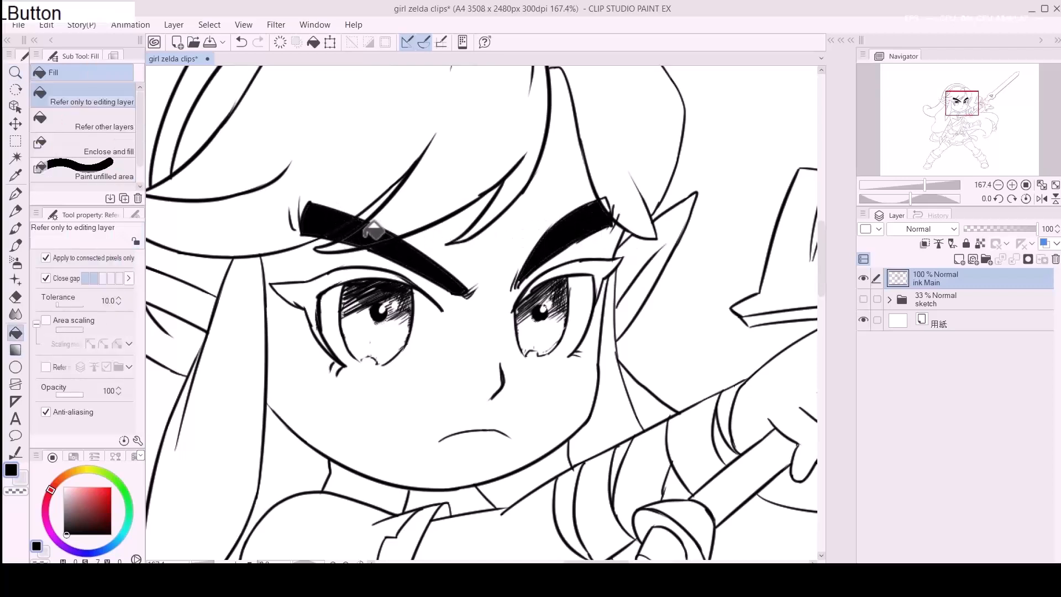
{"action": "left_click", "coordinate": [313, 288]}
{"action": "left_click", "coordinate": [597, 266]}
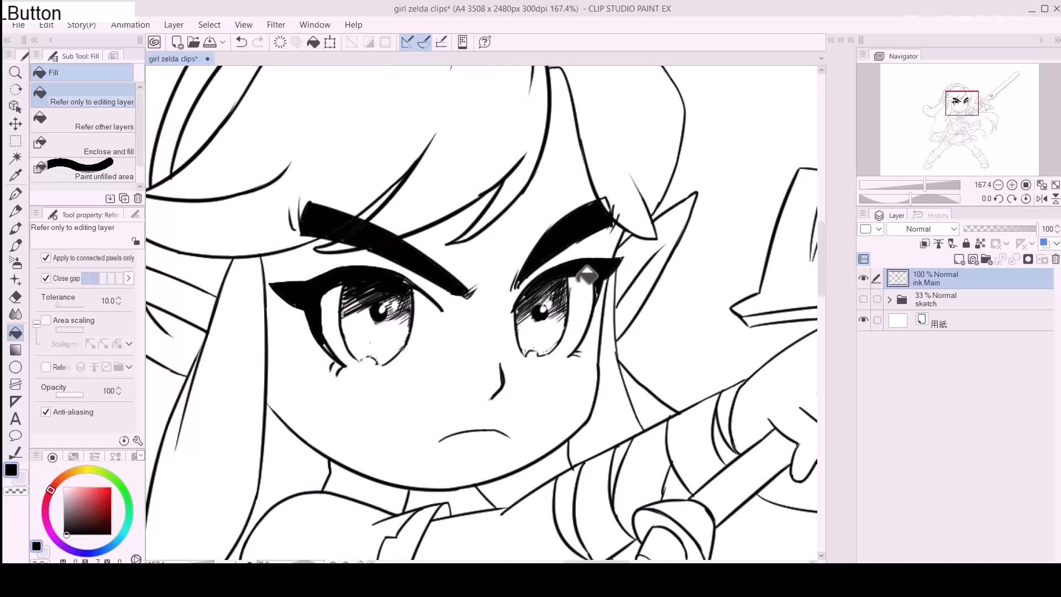
Step: Patch the small gaps at the edges of both filled eyebrows with the black G-pen
{"action": "key", "text": "p"}
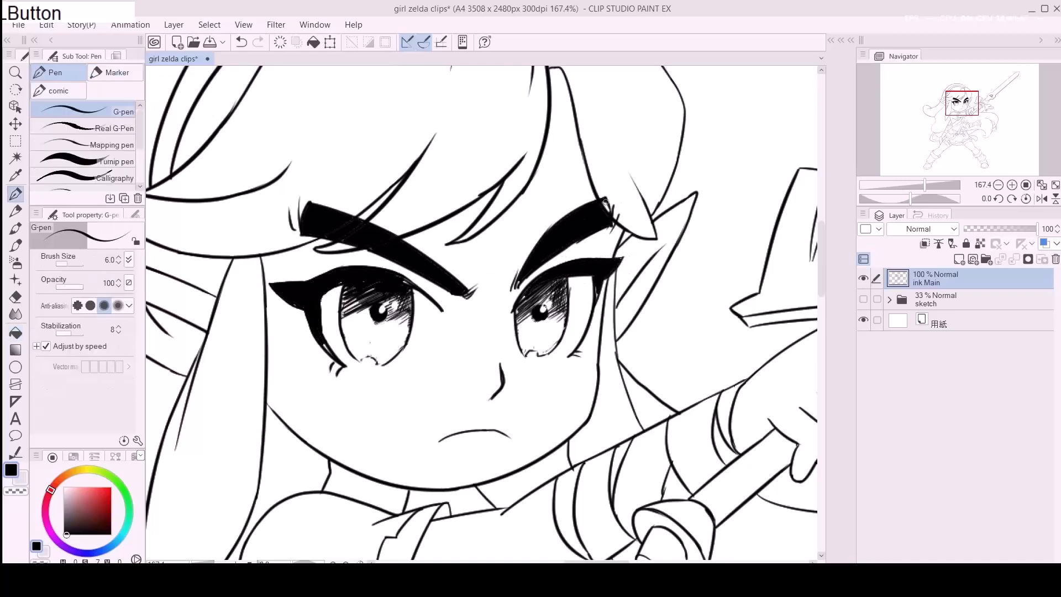
{"action": "left_click_drag", "start_coordinate": [605, 200], "coordinate": [605, 202]}
{"action": "left_click_drag", "start_coordinate": [340, 234], "coordinate": [323, 235]}
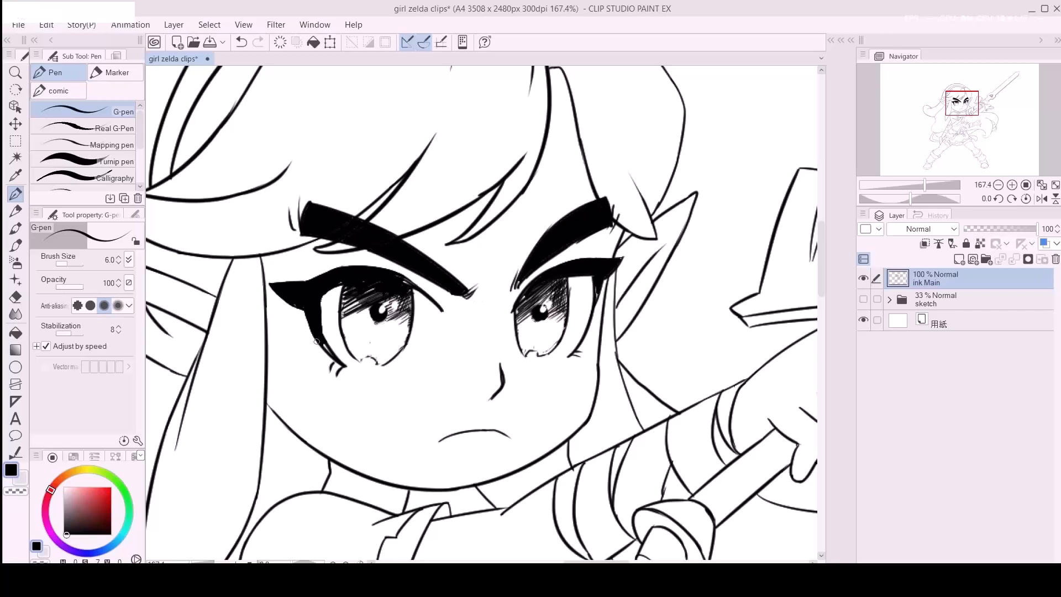
Step: Refine the outer lashes of both eyes with the G-pen, trimming excess ink with the hard eraser
{"action": "left_click_drag", "start_coordinate": [314, 338], "coordinate": [321, 336]}
{"action": "key", "text": "e"}
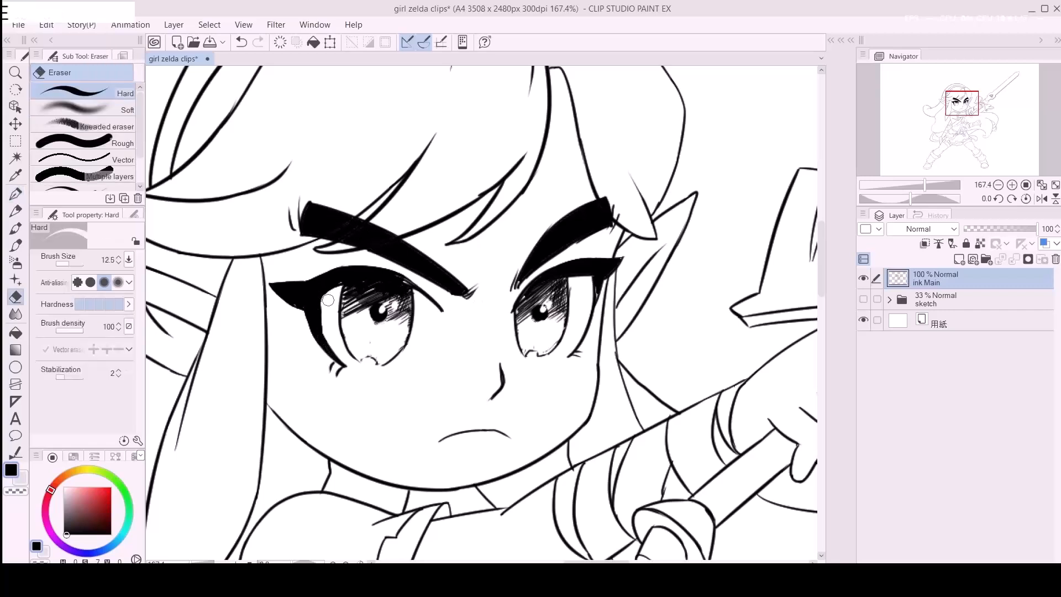
{"action": "left_click_drag", "start_coordinate": [324, 308], "coordinate": [323, 327]}
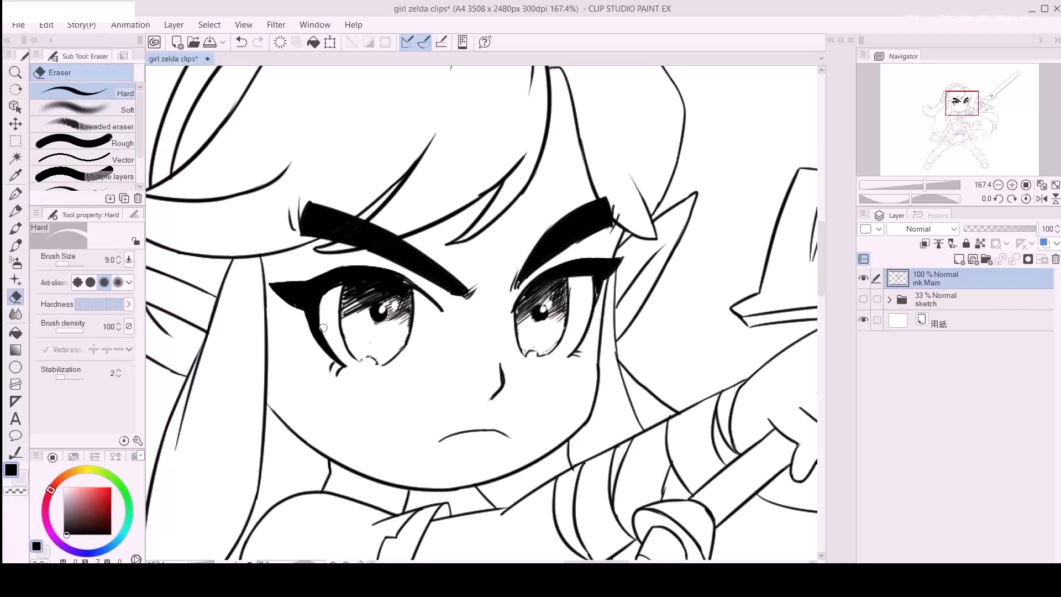
{"action": "key", "text": "p"}
{"action": "left_click", "coordinate": [596, 297]}
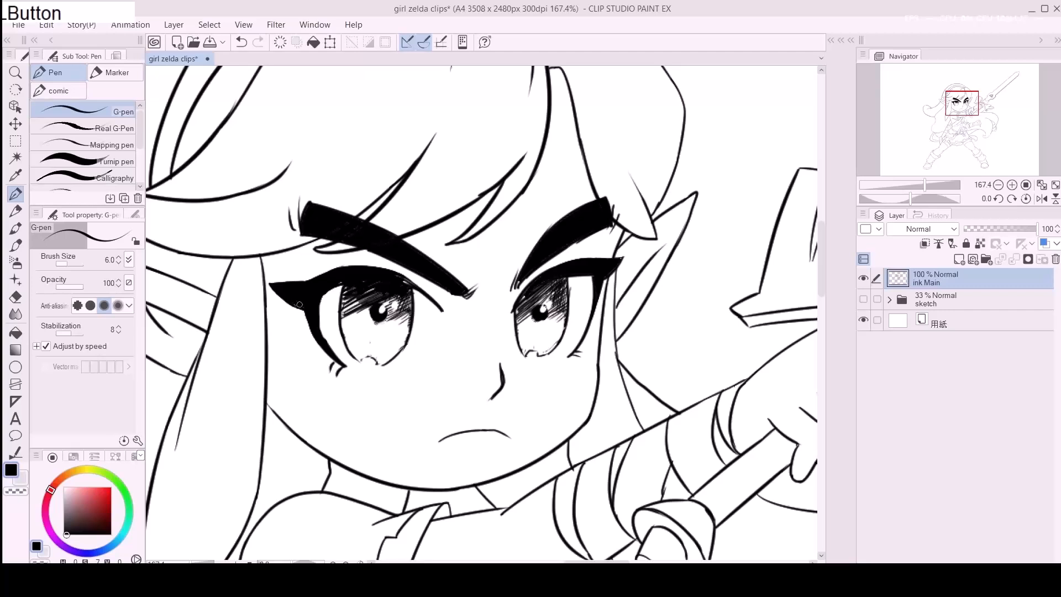
{"action": "left_click", "coordinate": [335, 282]}
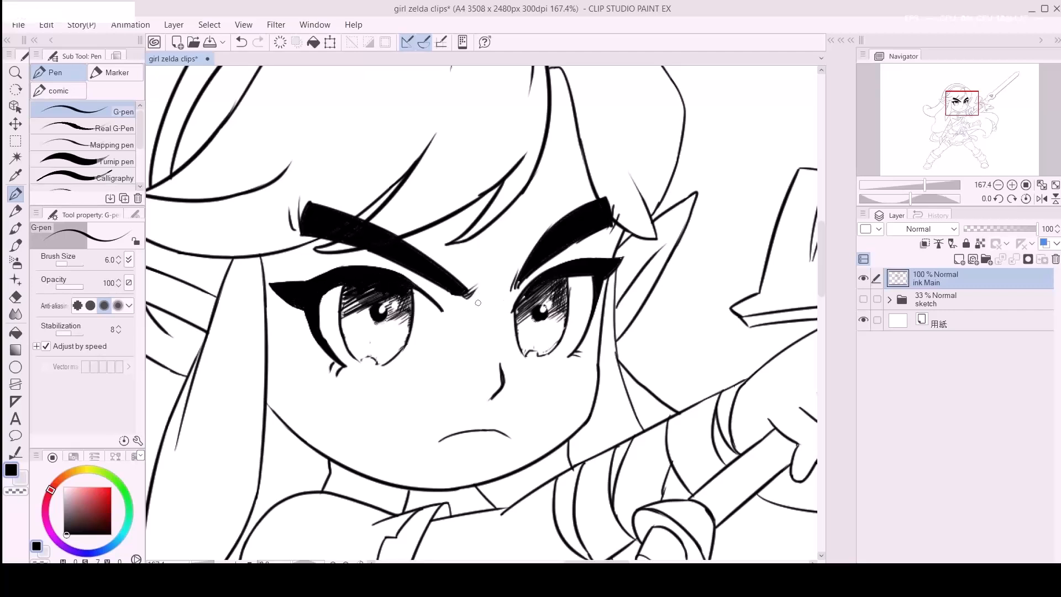
Step: Touch up the inner eyelid corners of both eyes and the bottom of the sword-side iris
{"action": "left_click_drag", "start_coordinate": [527, 297], "coordinate": [526, 294]}
{"action": "left_click_drag", "start_coordinate": [440, 311], "coordinate": [441, 312]}
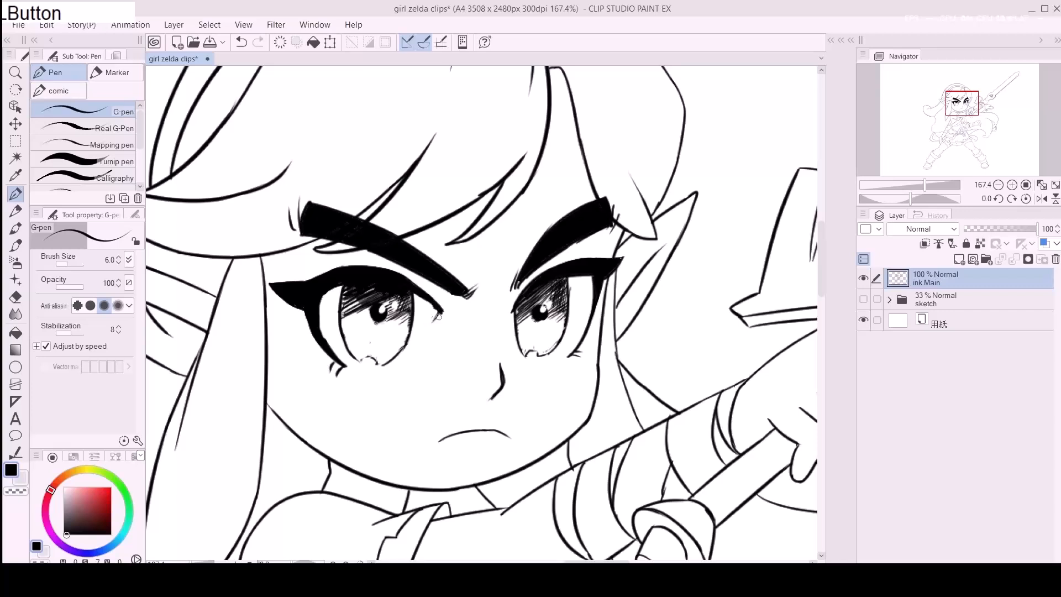
{"action": "left_click_drag", "start_coordinate": [523, 296], "coordinate": [528, 269]}
{"action": "mouse_move", "coordinate": [531, 359]}
{"action": "left_mouse_down"}
{"action": "mouse_move", "coordinate": [524, 350]}
{"action": "mouse_move", "coordinate": [528, 360]}
{"action": "left_mouse_up"}
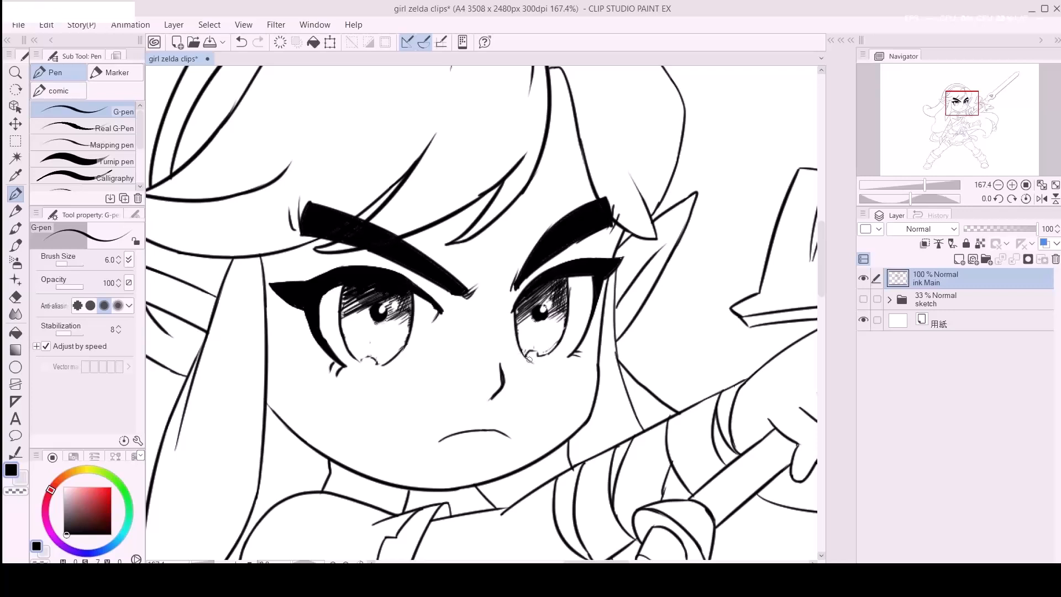
Step: Ink a thin lower lid line and short cheek hatch marks under the eye on the long sidelock's side
{"action": "left_click_drag", "start_coordinate": [343, 367], "coordinate": [407, 372]}
{"action": "key", "text": "ctrl+z"}
{"action": "key", "text": "a"}
{"action": "key", "text": "a"}
{"action": "key", "text": "ctrl+z"}
{"action": "mouse_move", "coordinate": [300, 396]}
{"action": "left_mouse_down"}
{"action": "mouse_move", "coordinate": [323, 389]}
{"action": "mouse_move", "coordinate": [356, 426]}
{"action": "mouse_move", "coordinate": [421, 241]}
{"action": "left_mouse_up"}
{"action": "left_click", "coordinate": [863, 299]}
{"action": "left_click", "coordinate": [863, 299]}
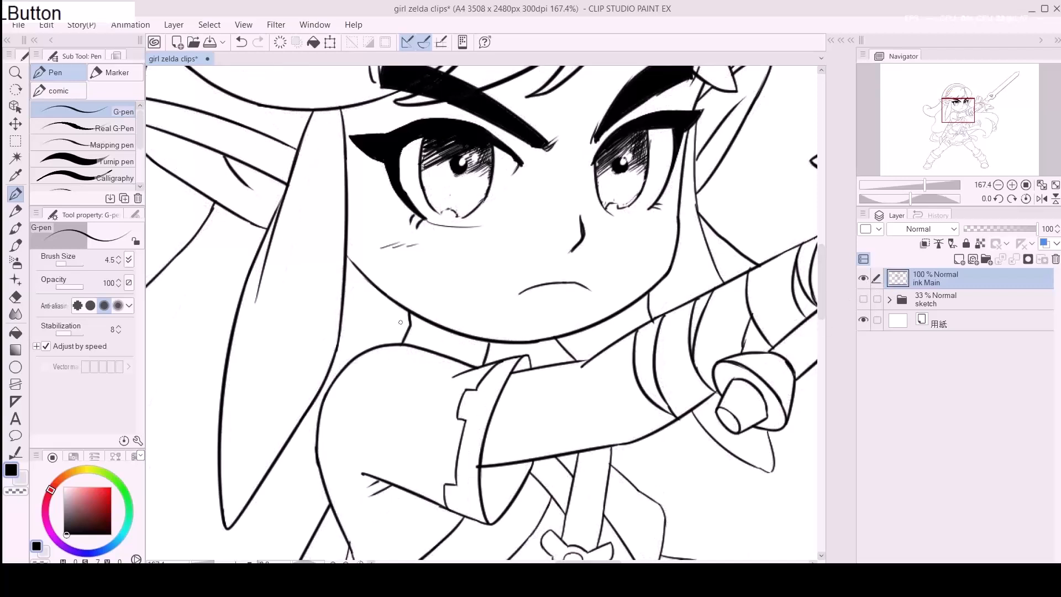
Step: Erase and rework the short neck line just below the jaw above the shoulder, and save the drawing
{"action": "key", "text": "e"}
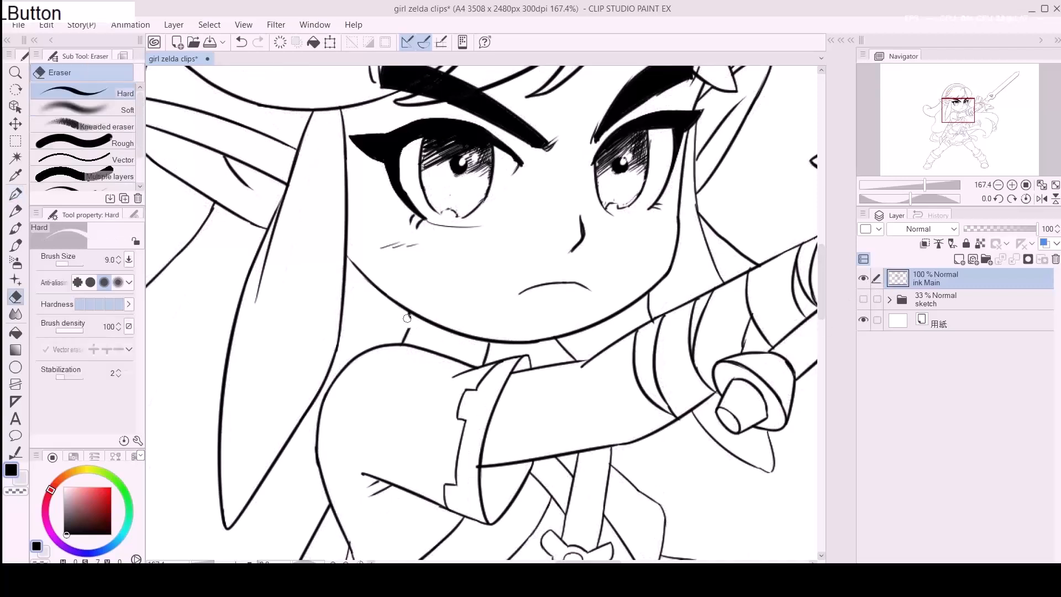
{"action": "key", "text": "p"}
{"action": "key", "text": "ctrl+z"}
{"action": "left_click_drag", "start_coordinate": [414, 315], "coordinate": [404, 340]}
{"action": "key", "text": "ctrl+z"}
{"action": "key", "text": "ctrl+z"}
{"action": "key", "text": "ctrl+space"}
{"action": "mouse_move", "coordinate": [580, 310]}
{"action": "left_mouse_down"}
{"action": "mouse_move", "coordinate": [584, 339]}
{"action": "mouse_move", "coordinate": [470, 328]}
{"action": "left_mouse_up"}
{"action": "key", "text": "ctrl+s"}
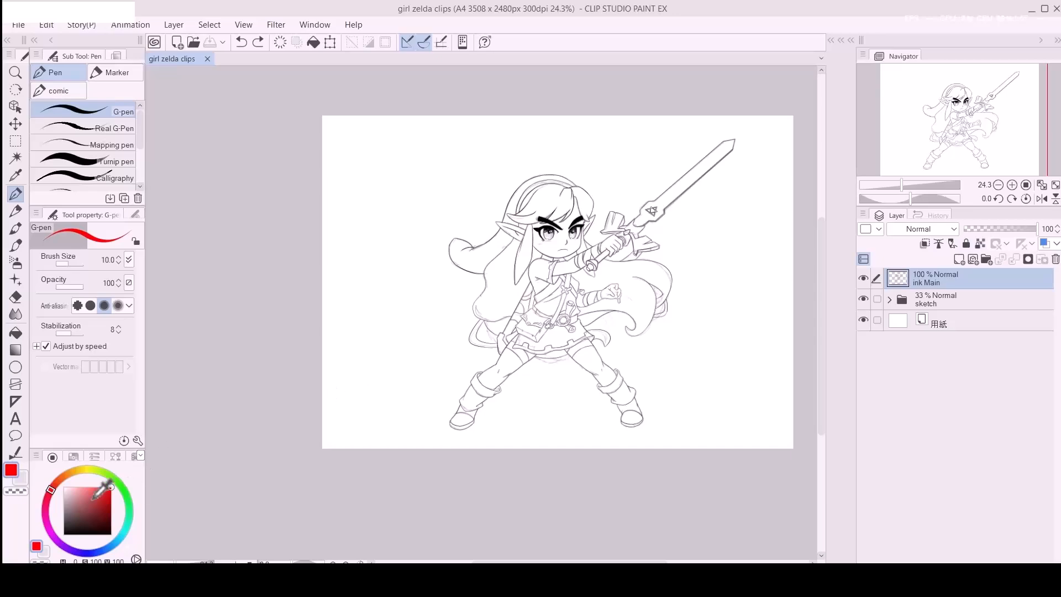
Step: Add a new layer above ink Main and name it changes
{"action": "left_click", "coordinate": [960, 259]}
{"action": "double_click", "coordinate": [939, 283]}
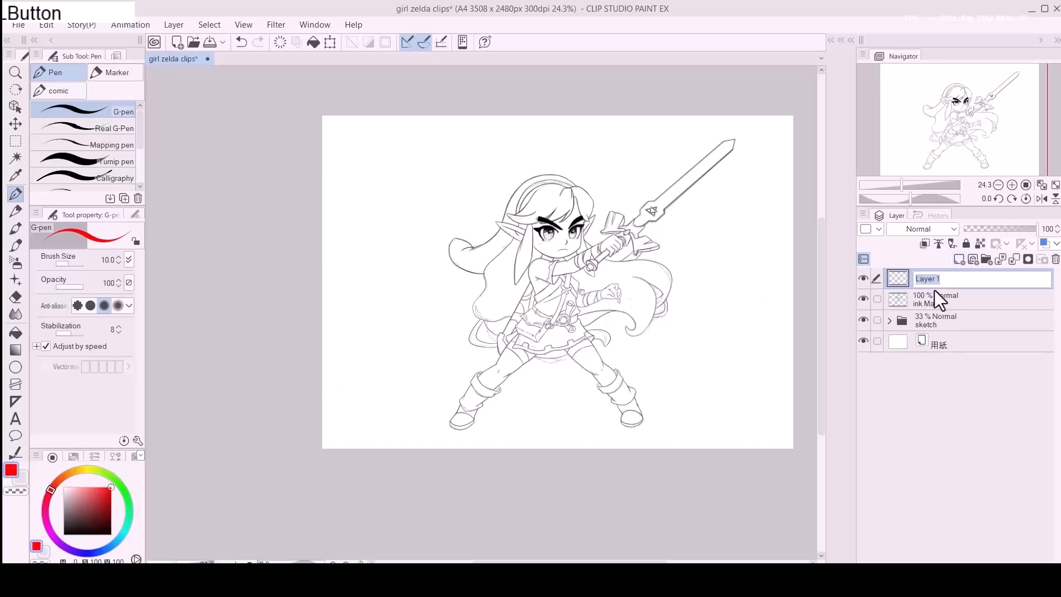
{"action": "type", "text": "changes"}
{"action": "key", "text": "Return"}
Step: Try out red G-pen strokes over the large hair curl behind the head, then undo them
{"action": "key", "text": "z"}
{"action": "left_click_drag", "start_coordinate": [553, 247], "coordinate": [619, 290]}
{"action": "key", "text": "space"}
{"action": "key", "text": "p"}
{"action": "key", "text": "bracketright"}
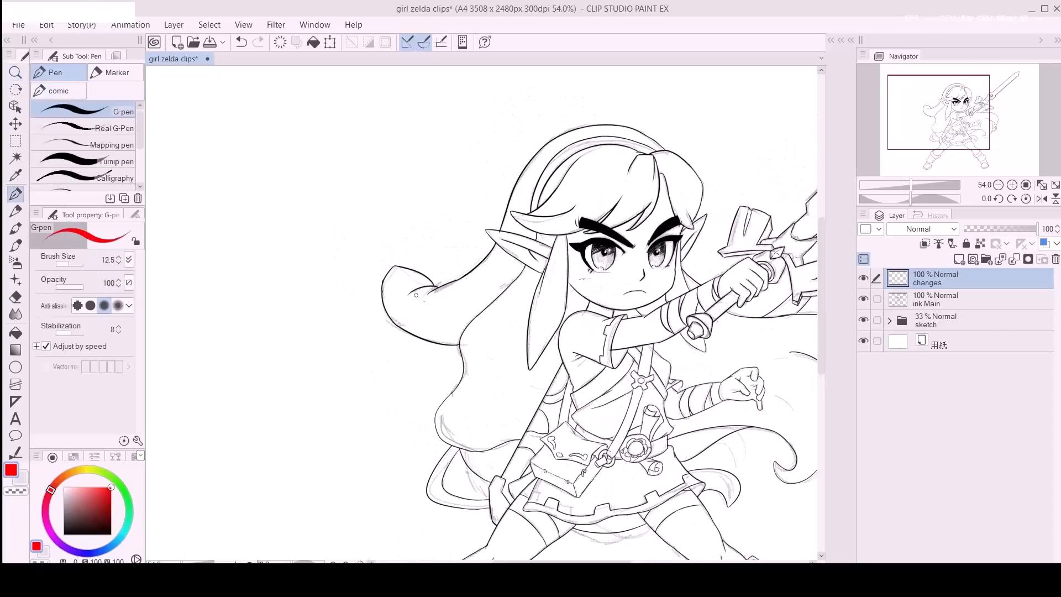
{"action": "left_click_drag", "start_coordinate": [368, 281], "coordinate": [426, 302]}
{"action": "left_click_drag", "start_coordinate": [420, 264], "coordinate": [400, 338]}
{"action": "key", "text": "ctrl+z"}
{"action": "key", "text": "ctrl+z"}
Step: Add a layer named white directly above ink Main and paint over the large hair curl behind the head in white
{"action": "left_click", "coordinate": [943, 305]}
{"action": "key", "text": "ctrl+shift+n"}
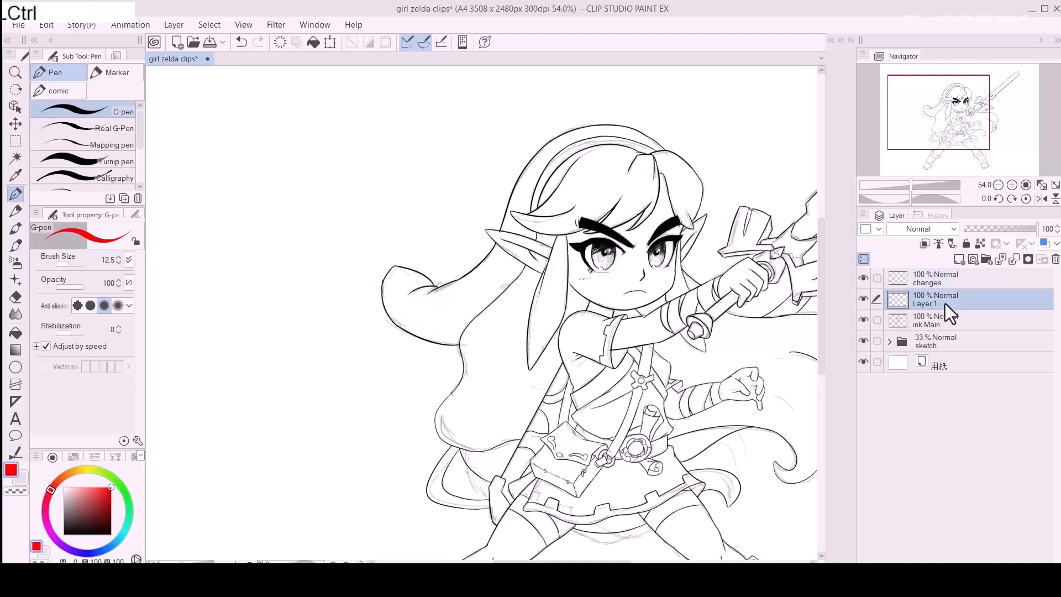
{"action": "double_click", "coordinate": [930, 301]}
{"action": "type", "text": "whit"}
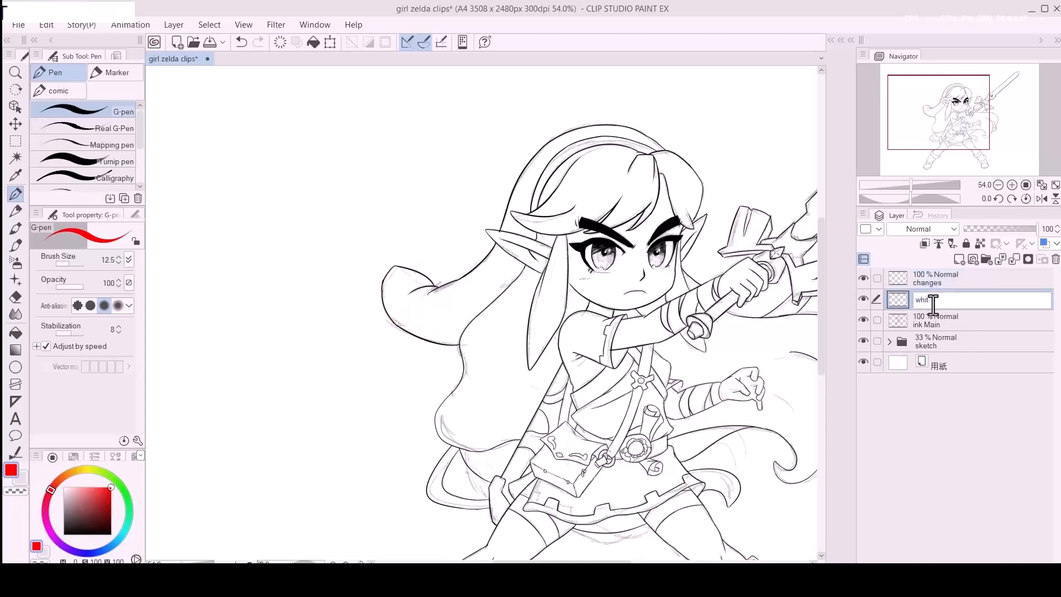
{"action": "type", "text": "e"}
{"action": "key", "text": "Return"}
{"action": "left_click", "coordinate": [369, 319], "text": "alt"}
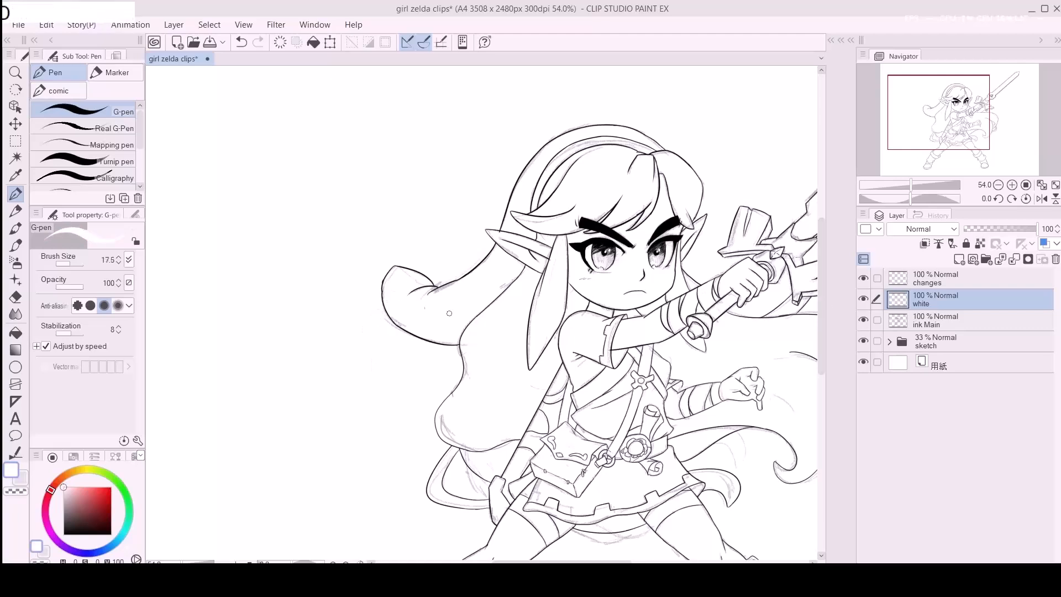
{"action": "mouse_move", "coordinate": [433, 286]}
{"action": "left_mouse_down"}
{"action": "mouse_move", "coordinate": [379, 265]}
{"action": "mouse_move", "coordinate": [428, 354]}
{"action": "mouse_move", "coordinate": [450, 345]}
{"action": "left_mouse_up"}
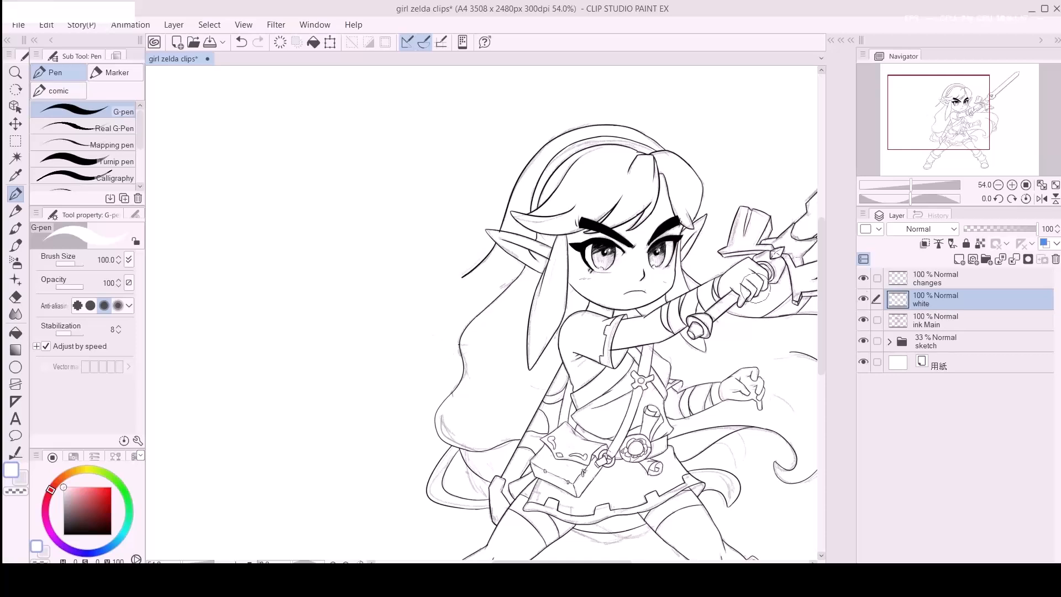
Step: Sketch a smaller, pointed replacement hair curl behind the ear with the red G-pen on the changes layer
{"action": "left_click", "coordinate": [943, 282]}
{"action": "left_click", "coordinate": [110, 487]}
{"action": "key", "text": "p"}
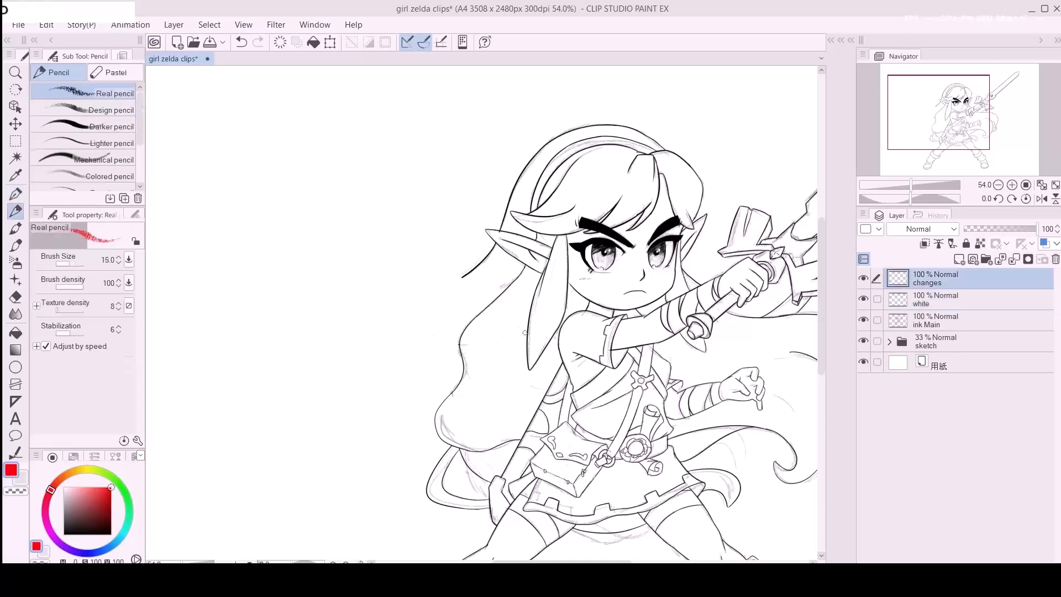
{"action": "key", "text": "bracketleft"}
{"action": "key", "text": "bracketright"}
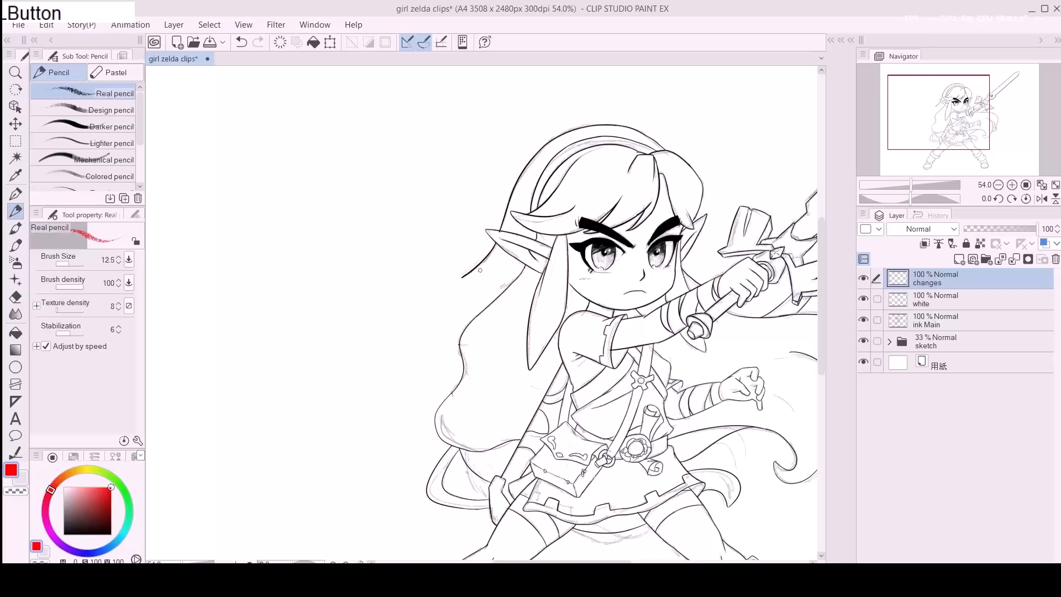
{"action": "key", "text": "p"}
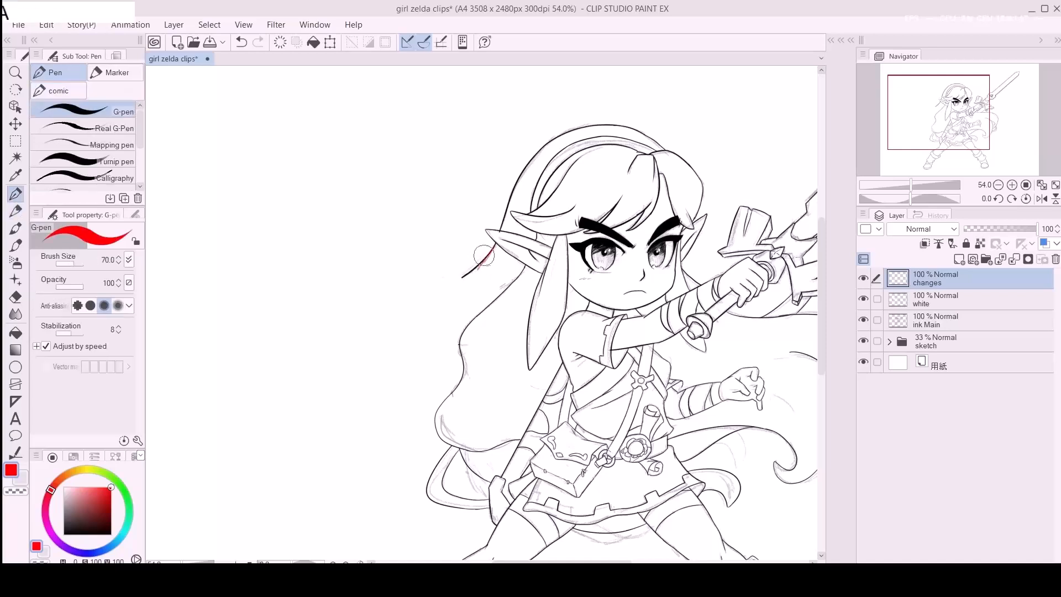
{"action": "left_click_drag", "start_coordinate": [494, 245], "coordinate": [479, 268]}
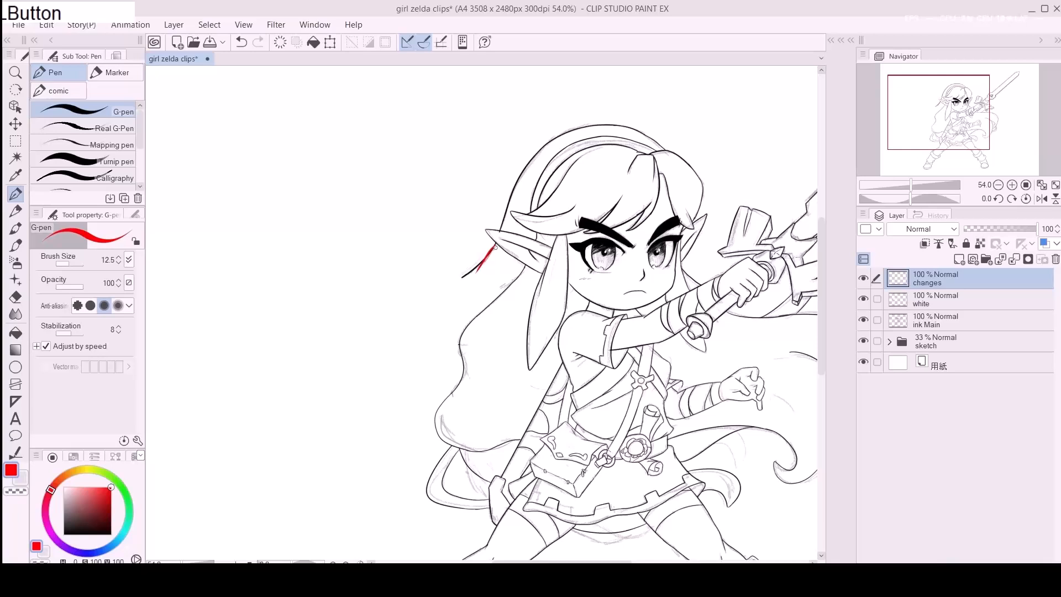
{"action": "key", "text": "ctrl+z"}
{"action": "mouse_move", "coordinate": [440, 253]}
{"action": "left_mouse_down"}
{"action": "mouse_move", "coordinate": [467, 268]}
{"action": "mouse_move", "coordinate": [436, 251]}
{"action": "left_mouse_up"}
{"action": "key", "text": "ctrl+z"}
{"action": "key", "text": "ctrl+z"}
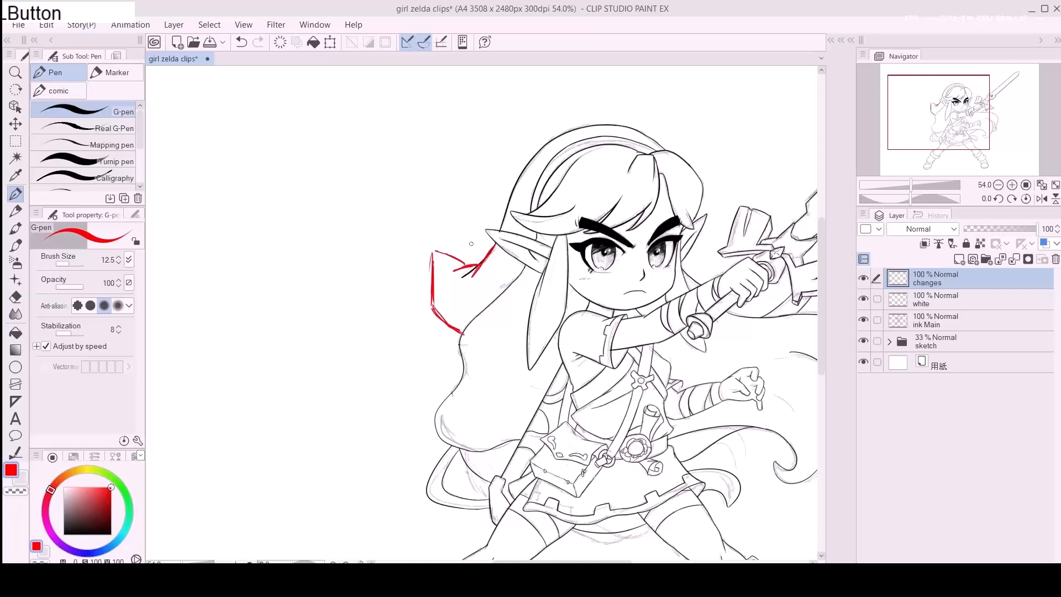
{"action": "mouse_move", "coordinate": [520, 275]}
{"action": "left_mouse_down"}
{"action": "mouse_move", "coordinate": [474, 215]}
{"action": "mouse_move", "coordinate": [436, 262]}
{"action": "left_mouse_up"}
Step: Sketch a fuller red outline for the long hair behind the back, sweeping from the ear down to the pouch
{"action": "mouse_move", "coordinate": [476, 210]}
{"action": "left_mouse_down"}
{"action": "mouse_move", "coordinate": [416, 280]}
{"action": "mouse_move", "coordinate": [366, 288]}
{"action": "mouse_move", "coordinate": [395, 375]}
{"action": "mouse_move", "coordinate": [462, 386]}
{"action": "left_mouse_up"}
{"action": "mouse_move", "coordinate": [400, 278]}
{"action": "left_mouse_down"}
{"action": "mouse_move", "coordinate": [362, 326]}
{"action": "mouse_move", "coordinate": [478, 387]}
{"action": "left_mouse_up"}
{"action": "key", "text": "e"}
{"action": "key", "text": "p"}
{"action": "key", "text": "space"}
{"action": "mouse_move", "coordinate": [421, 404]}
{"action": "left_mouse_down"}
{"action": "mouse_move", "coordinate": [372, 330]}
{"action": "mouse_move", "coordinate": [401, 355]}
{"action": "left_mouse_up"}
Step: Sketch a bold red ring over the round belt buckle on the changes layer
{"action": "key", "text": "space"}
{"action": "left_click_drag", "start_coordinate": [518, 357], "coordinate": [461, 351]}
{"action": "mouse_move", "coordinate": [471, 308]}
{"action": "left_mouse_down"}
{"action": "mouse_move", "coordinate": [496, 298]}
{"action": "mouse_move", "coordinate": [494, 314]}
{"action": "left_mouse_up"}
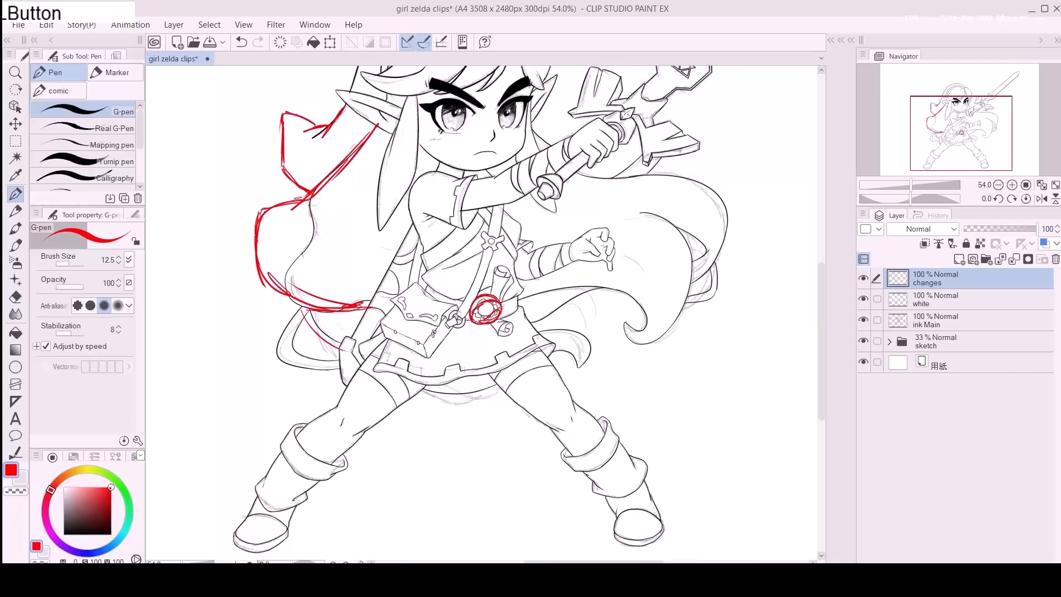
{"action": "mouse_move", "coordinate": [492, 316]}
{"action": "left_mouse_down"}
{"action": "mouse_move", "coordinate": [481, 324]}
{"action": "mouse_move", "coordinate": [504, 301]}
{"action": "left_mouse_up"}
{"action": "key", "text": "e"}
{"action": "key", "text": "p"}
Step: Sketch the belt's visible segments in red on both sides of the round buckle
{"action": "key", "text": "space"}
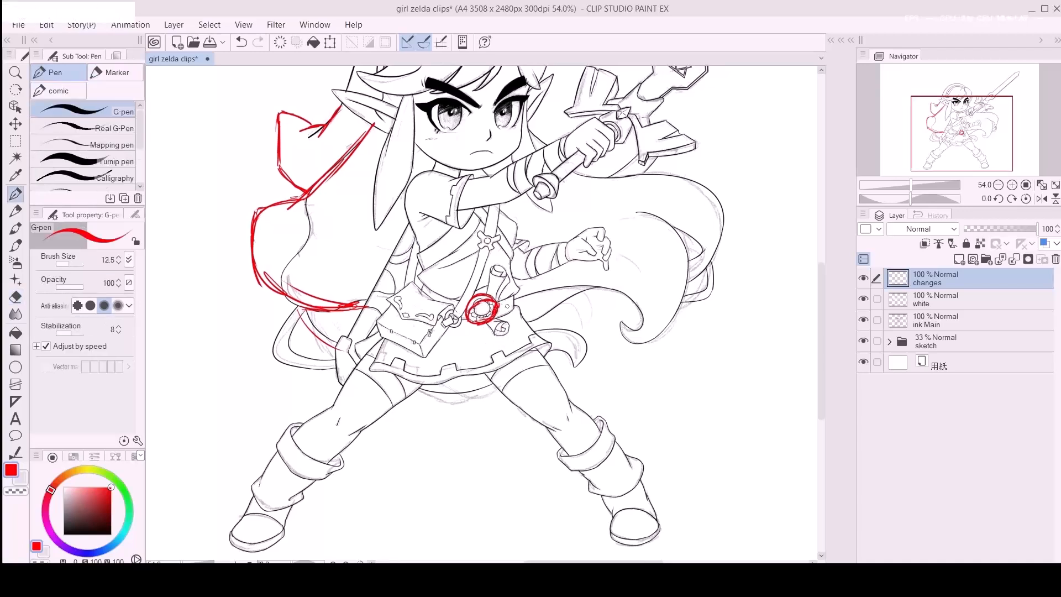
{"action": "left_click_drag", "start_coordinate": [468, 310], "coordinate": [489, 304]}
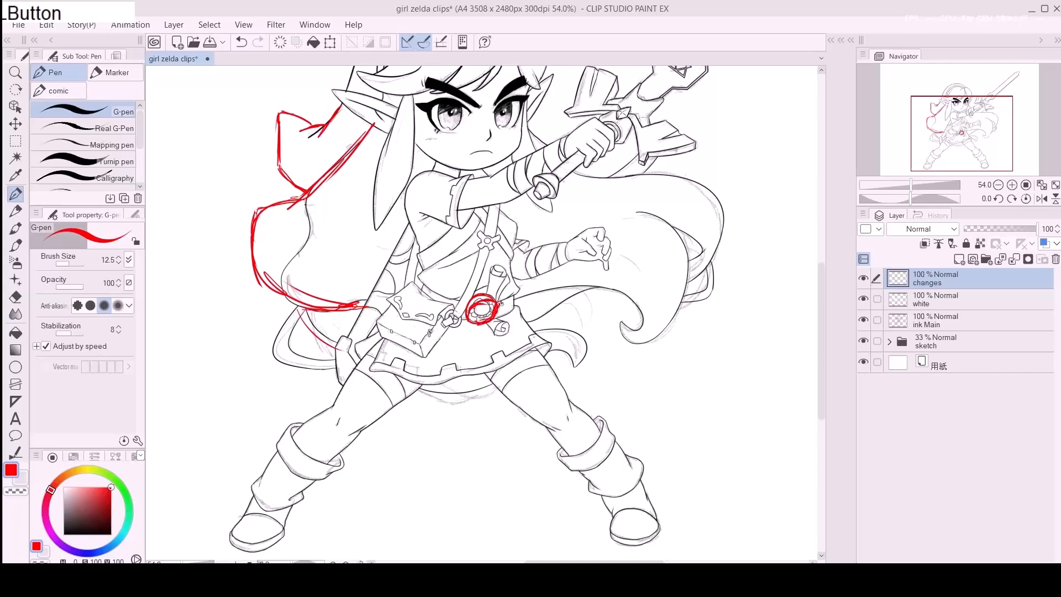
{"action": "left_click_drag", "start_coordinate": [437, 298], "coordinate": [440, 301]}
Step: Sketch a lower tunic hem in red from the slit under the pouch to a filled corner at the far thigh
{"action": "key", "text": "space"}
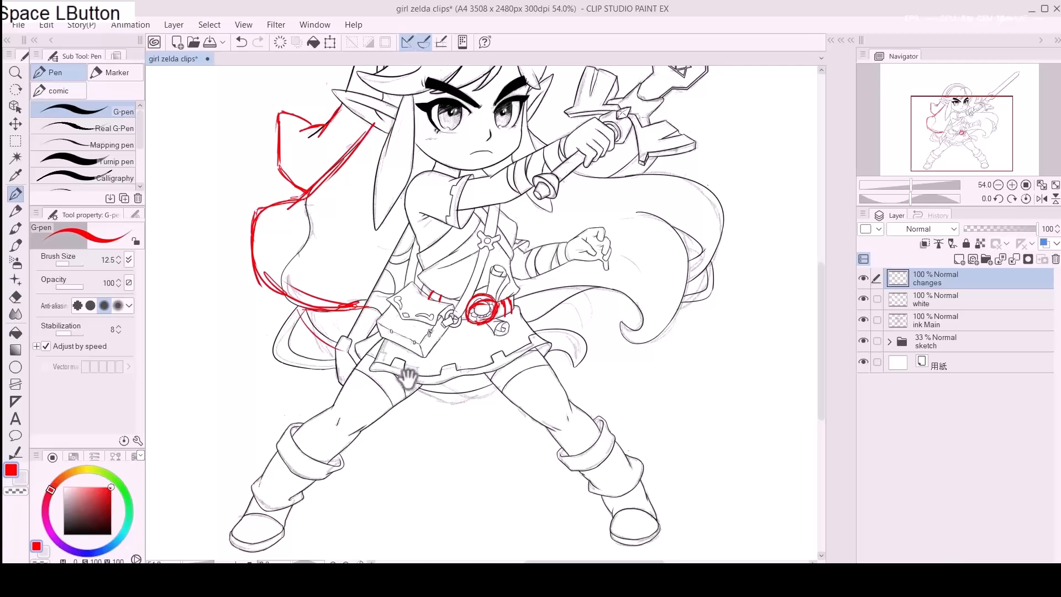
{"action": "left_click_drag", "start_coordinate": [408, 379], "coordinate": [377, 347]}
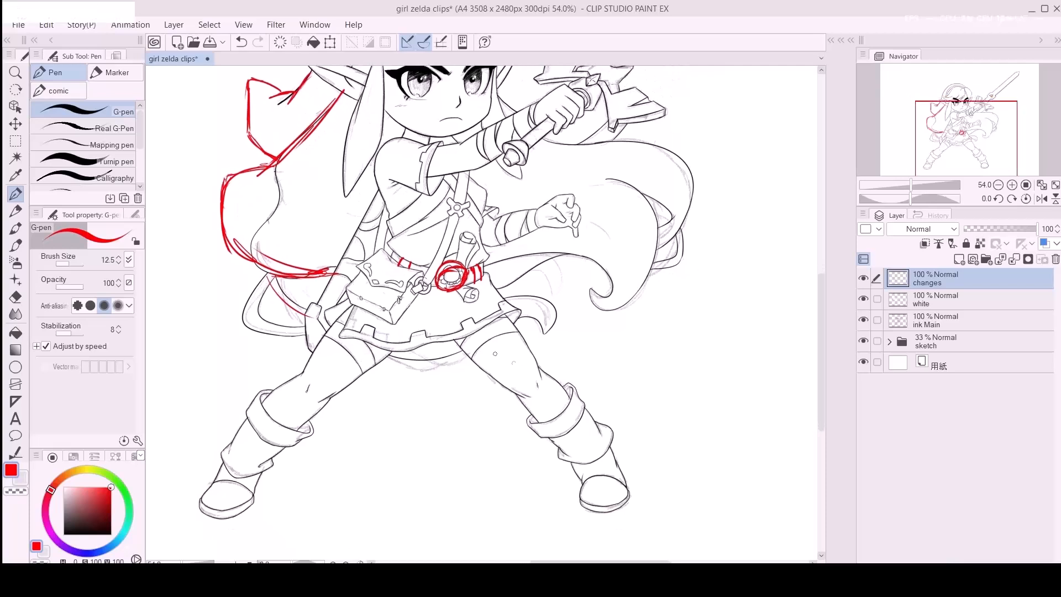
{"action": "left_click", "coordinate": [352, 307]}
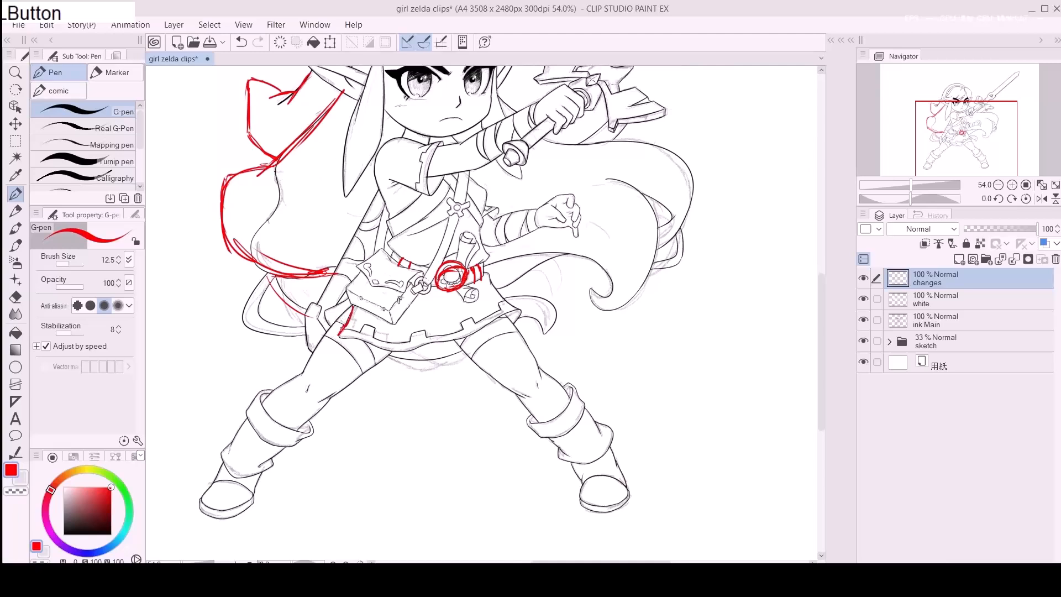
{"action": "mouse_move", "coordinate": [342, 339]}
{"action": "left_mouse_down"}
{"action": "mouse_move", "coordinate": [434, 363]}
{"action": "mouse_move", "coordinate": [516, 305]}
{"action": "mouse_move", "coordinate": [514, 321]}
{"action": "left_mouse_up"}
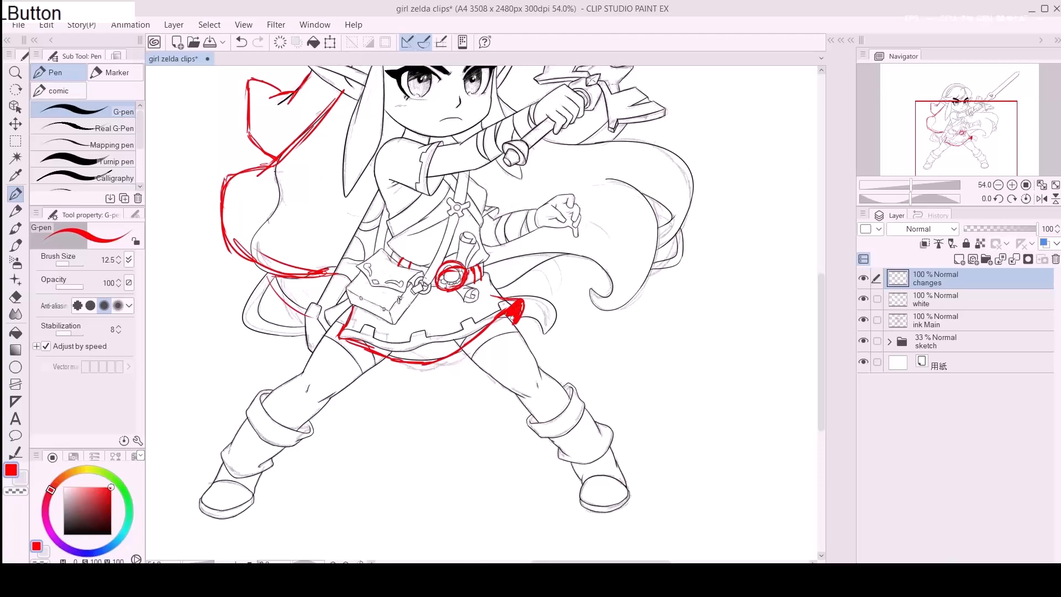
Step: Clean up and reinforce the red hem line, and sketch the tunic's back flap between the pouch and the lowered hand
{"action": "key", "text": "e"}
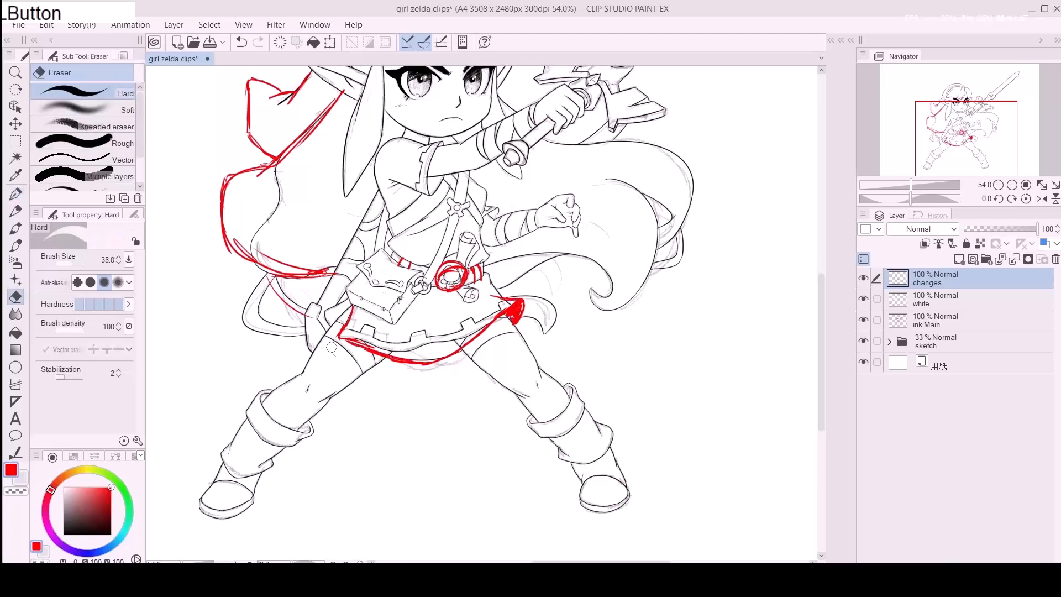
{"action": "mouse_move", "coordinate": [376, 356]}
{"action": "left_mouse_down"}
{"action": "mouse_move", "coordinate": [444, 364]}
{"action": "mouse_move", "coordinate": [484, 329]}
{"action": "mouse_move", "coordinate": [367, 526]}
{"action": "left_mouse_up"}
{"action": "key", "text": "p"}
{"action": "key", "text": "r"}
{"action": "key", "text": "e"}
{"action": "key", "text": "ctrl+@"}
{"action": "mouse_move", "coordinate": [478, 336]}
{"action": "left_mouse_down"}
{"action": "mouse_move", "coordinate": [445, 353]}
{"action": "mouse_move", "coordinate": [343, 335]}
{"action": "mouse_move", "coordinate": [429, 350]}
{"action": "left_mouse_up"}
{"action": "key", "text": "p"}
{"action": "key", "text": "e"}
{"action": "key", "text": "p"}
{"action": "mouse_move", "coordinate": [314, 317]}
{"action": "left_mouse_down"}
{"action": "mouse_move", "coordinate": [344, 324]}
{"action": "mouse_move", "coordinate": [360, 346]}
{"action": "left_mouse_up"}
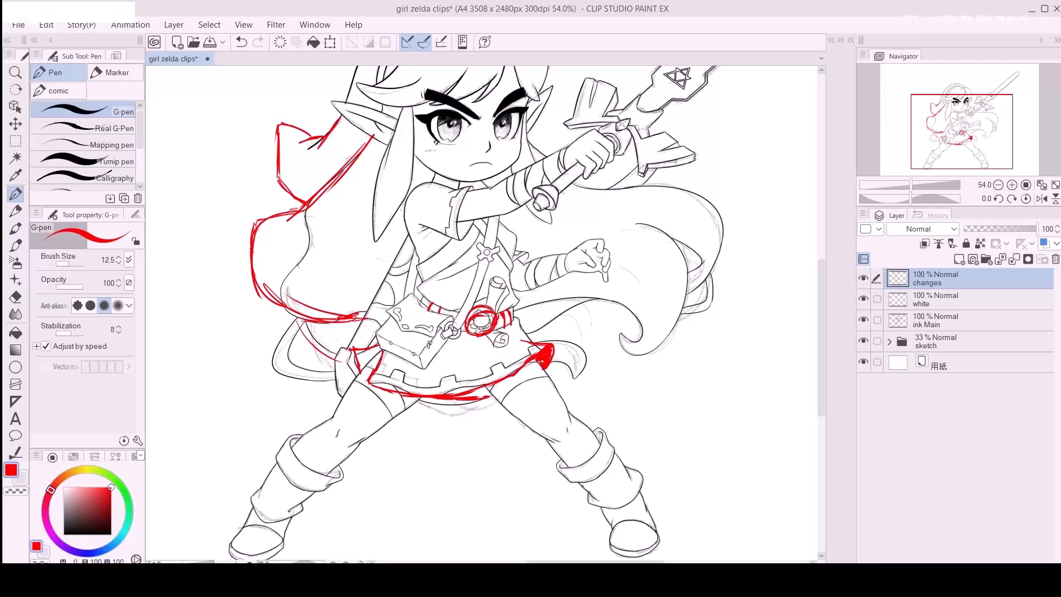
Step: Sketch a red lock of hair behind the lowered hand and a short pointed strand above the tunic's filled corner
{"action": "left_click_drag", "start_coordinate": [297, 313], "coordinate": [295, 324]}
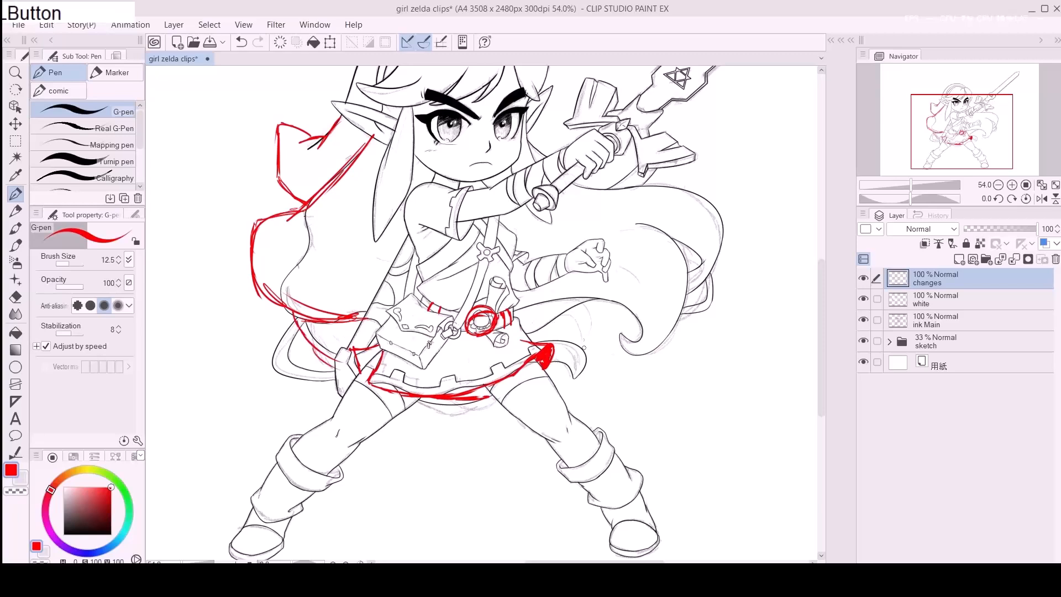
{"action": "left_click", "coordinate": [559, 315]}
{"action": "mouse_move", "coordinate": [559, 317]}
{"action": "left_mouse_down"}
{"action": "mouse_move", "coordinate": [591, 328]}
{"action": "mouse_move", "coordinate": [556, 336]}
{"action": "left_mouse_up"}
{"action": "key", "text": "e"}
{"action": "mouse_move", "coordinate": [555, 337]}
{"action": "left_mouse_down"}
{"action": "mouse_move", "coordinate": [583, 328]}
{"action": "mouse_move", "coordinate": [573, 330]}
{"action": "left_mouse_up"}
{"action": "key", "text": "e"}
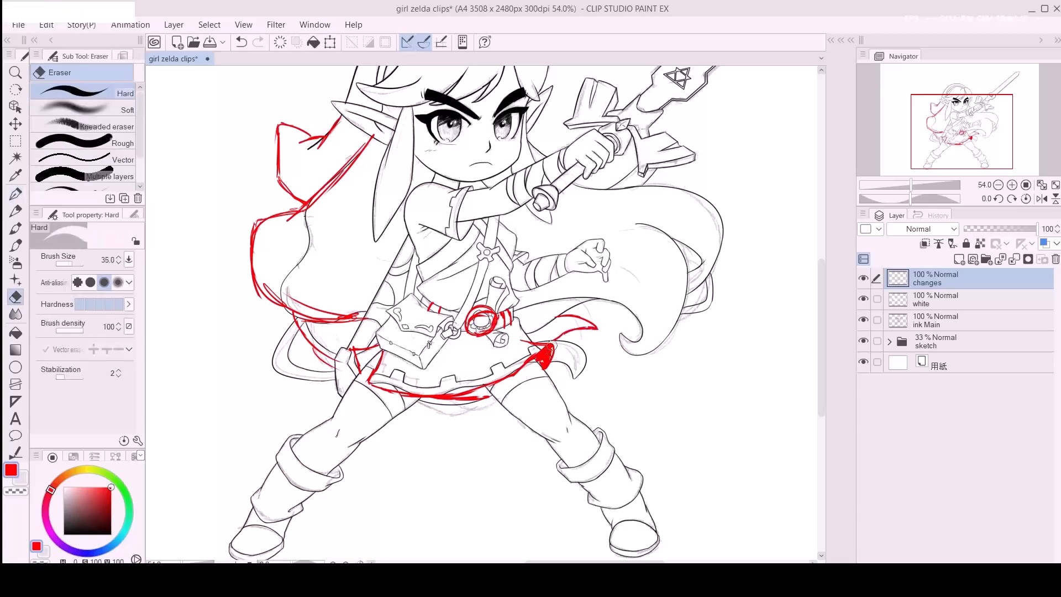
{"action": "key", "text": "p"}
{"action": "left_click_drag", "start_coordinate": [553, 345], "coordinate": [541, 357]}
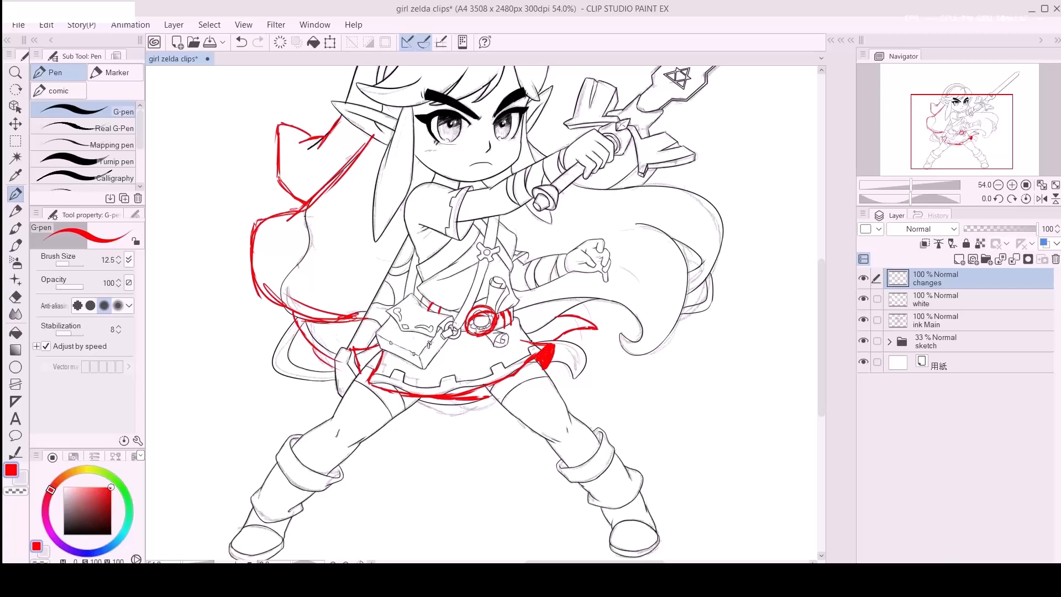
Step: Erase the rough strokes inside the red buckle ring and redraw its edge with the G-pen
{"action": "key", "text": "e"}
{"action": "mouse_move", "coordinate": [479, 317]}
{"action": "left_mouse_down"}
{"action": "mouse_move", "coordinate": [476, 328]}
{"action": "mouse_move", "coordinate": [486, 321]}
{"action": "left_mouse_up"}
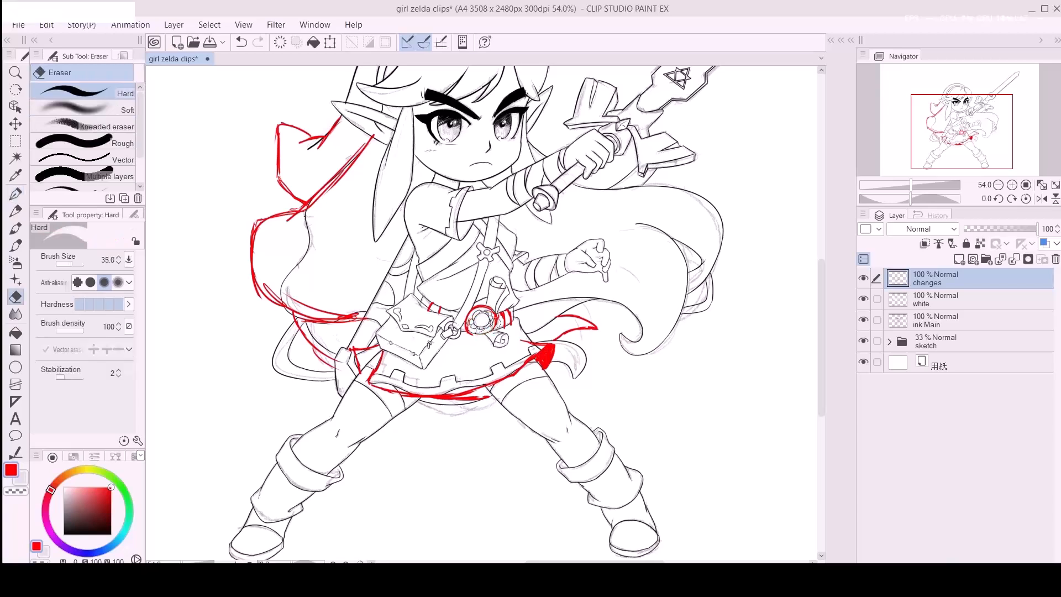
{"action": "key", "text": "p"}
{"action": "left_click", "coordinate": [473, 334]}
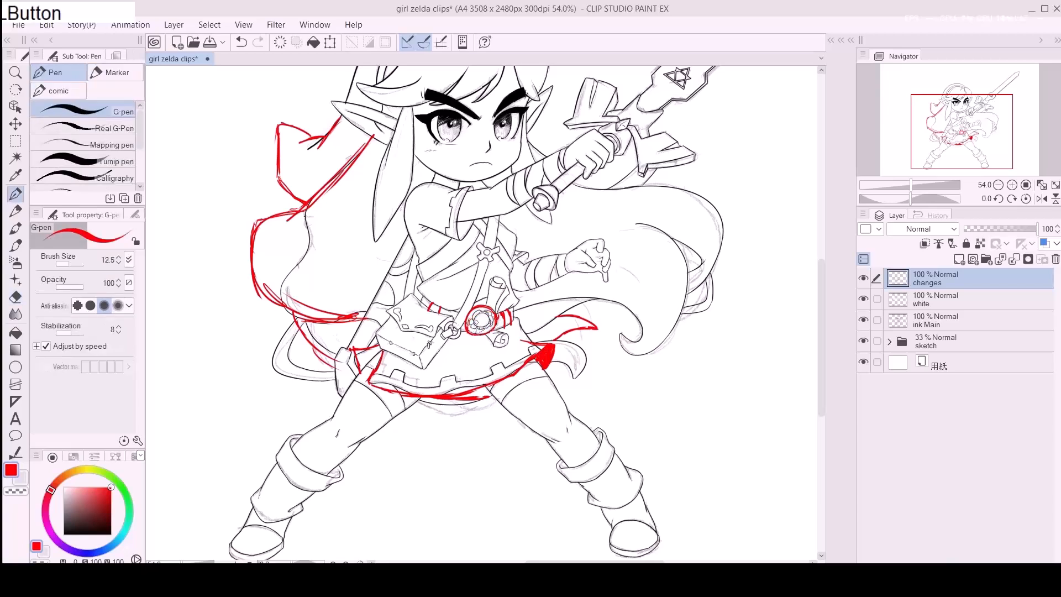
{"action": "left_click_drag", "start_coordinate": [478, 307], "coordinate": [473, 334]}
{"action": "key", "text": "e"}
{"action": "mouse_move", "coordinate": [473, 318]}
{"action": "left_mouse_down"}
{"action": "mouse_move", "coordinate": [491, 320]}
{"action": "mouse_move", "coordinate": [472, 324]}
{"action": "left_mouse_up"}
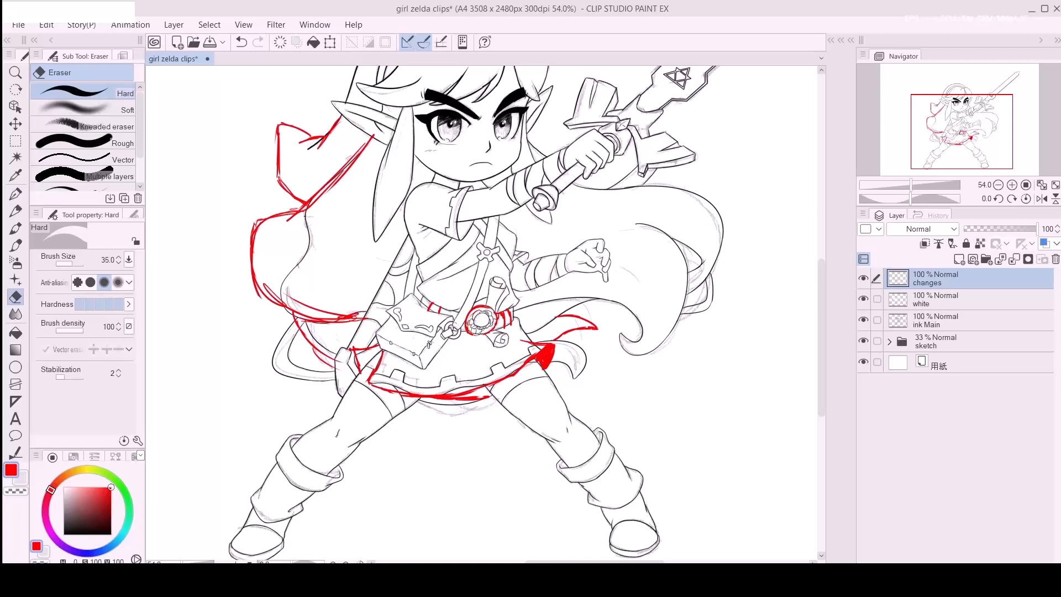
{"action": "key", "text": "p"}
{"action": "left_click", "coordinate": [470, 330]}
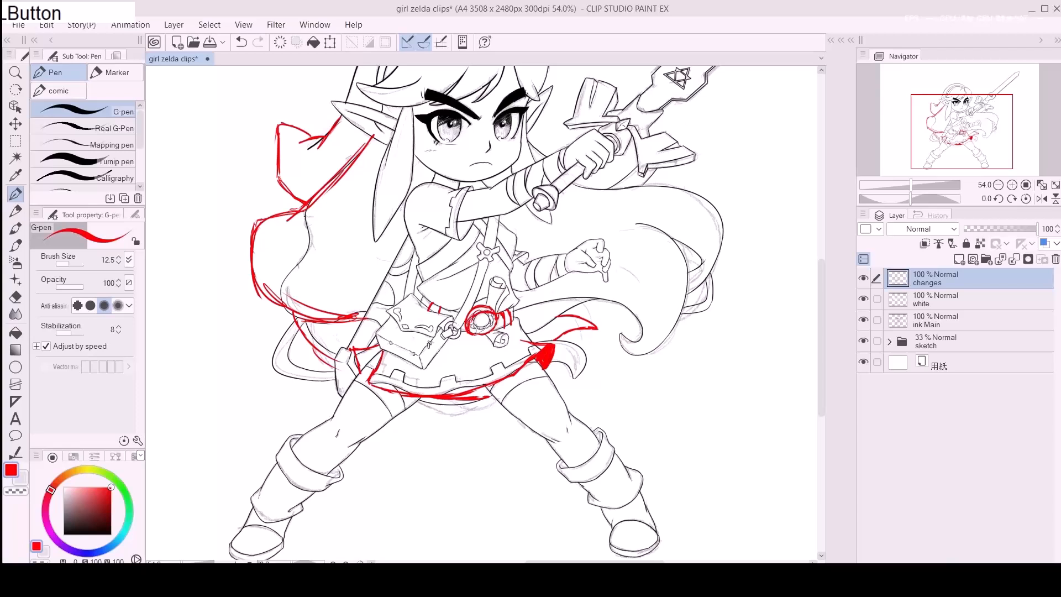
{"action": "key", "text": "e"}
{"action": "key", "text": "p"}
{"action": "key", "text": "e"}
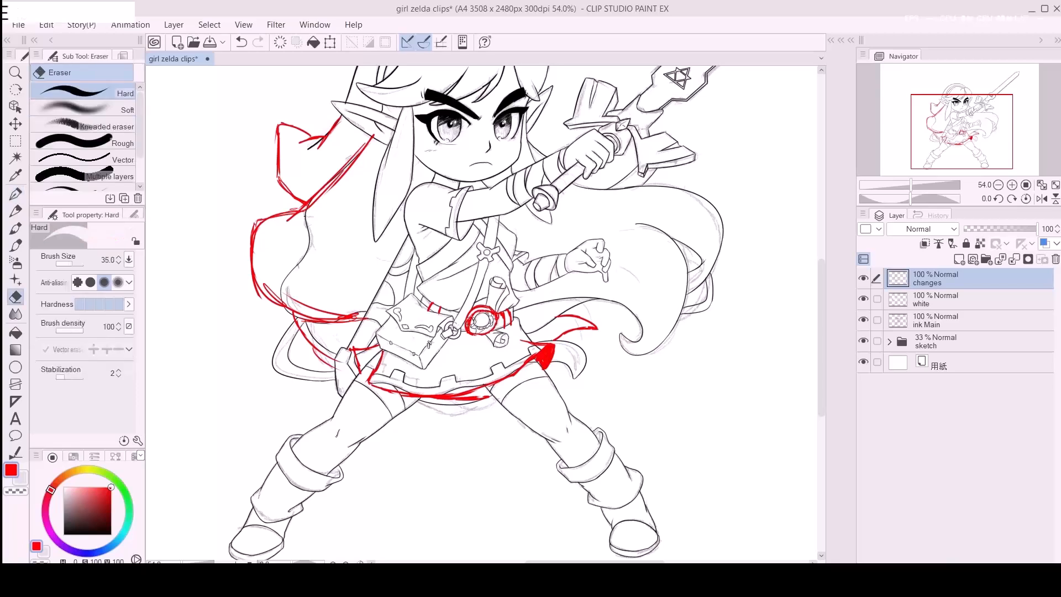
{"action": "key", "text": "a"}
{"action": "key", "text": "a"}
{"action": "left_click_drag", "start_coordinate": [469, 318], "coordinate": [472, 332]}
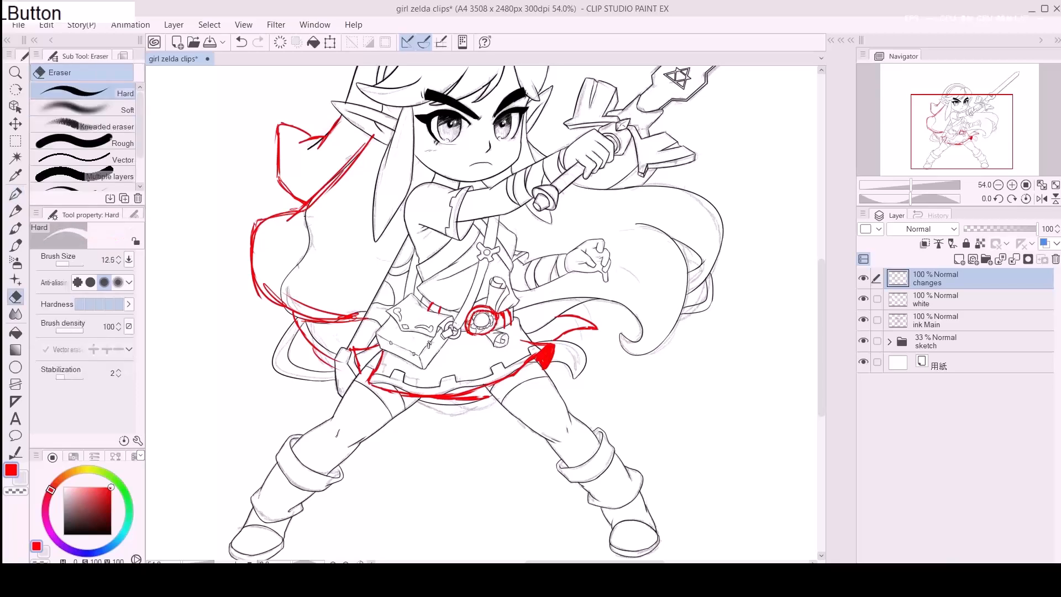
Step: Sketch a triangular emblem inside the red buckle ring, redoing the first attempt
{"action": "key", "text": "p"}
{"action": "left_click_drag", "start_coordinate": [469, 320], "coordinate": [473, 333]}
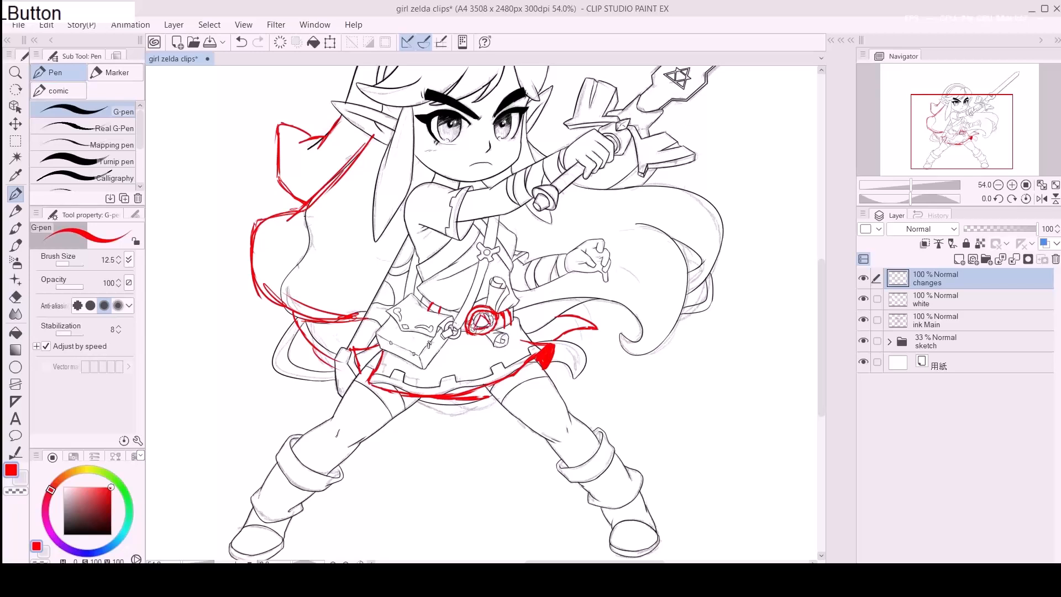
{"action": "key", "text": "ctrl+z"}
{"action": "left_click_drag", "start_coordinate": [475, 319], "coordinate": [488, 322]}
Step: Thin the doubled red lines where the long hair meets the lower lock behind the hand, using the Hard eraser
{"action": "left_click_drag", "start_coordinate": [434, 293], "coordinate": [519, 347]}
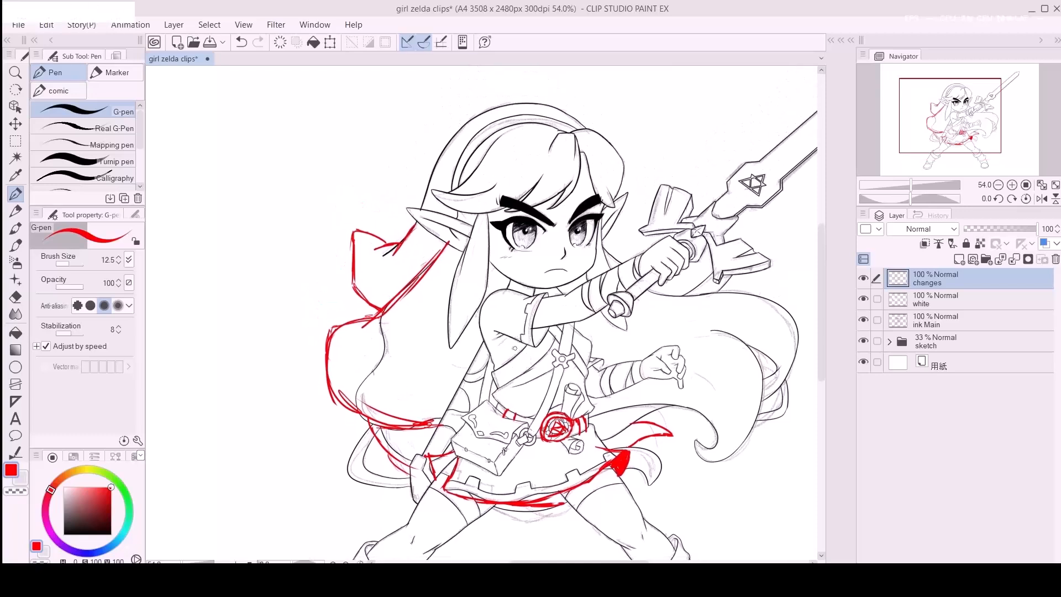
{"action": "left_click_drag", "start_coordinate": [553, 345], "coordinate": [524, 240]}
{"action": "left_click_drag", "start_coordinate": [420, 370], "coordinate": [417, 352]}
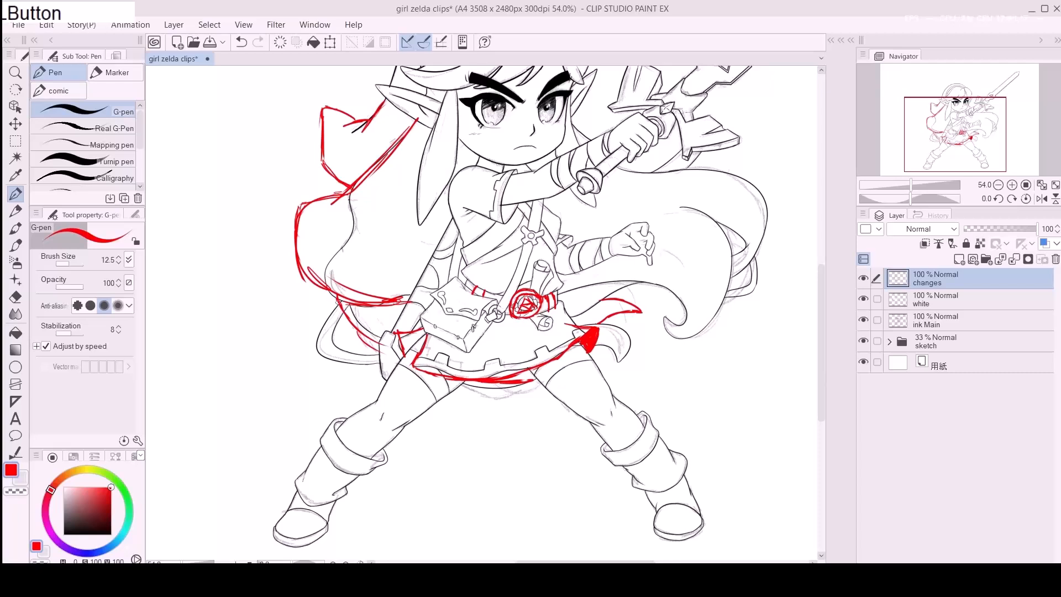
{"action": "key", "text": "e"}
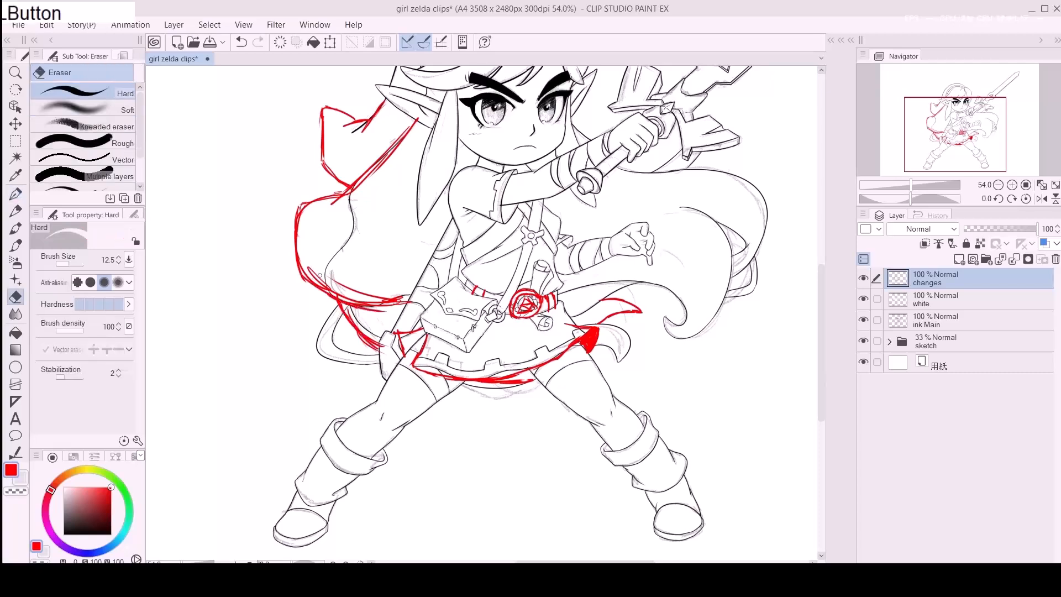
{"action": "key", "text": "d"}
{"action": "mouse_move", "coordinate": [350, 288]}
{"action": "left_mouse_down"}
{"action": "mouse_move", "coordinate": [343, 295]}
{"action": "mouse_move", "coordinate": [403, 299]}
{"action": "mouse_move", "coordinate": [384, 355]}
{"action": "left_mouse_up"}
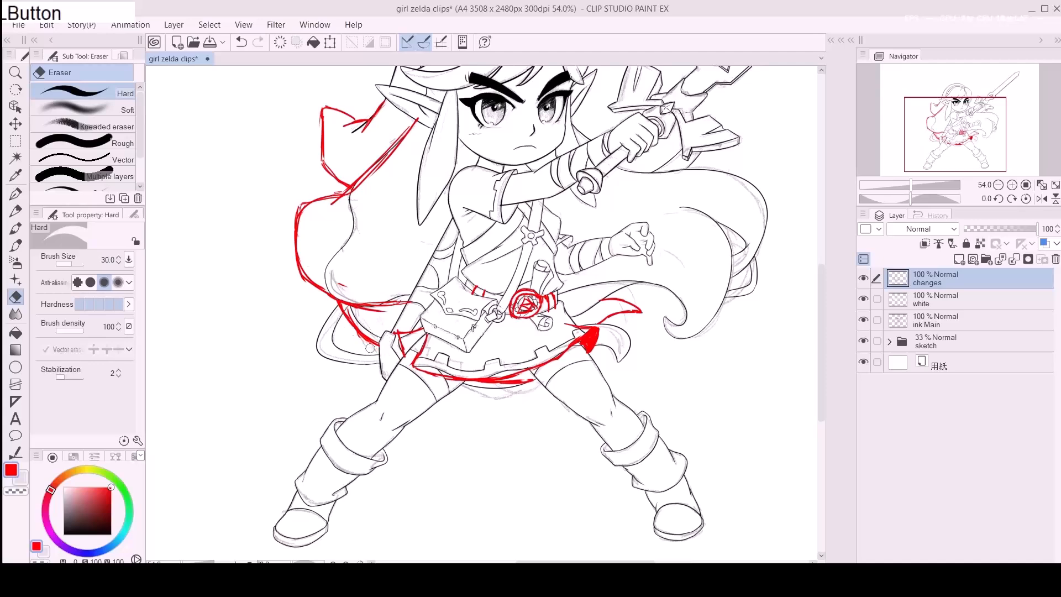
{"action": "left_click_drag", "start_coordinate": [340, 250], "coordinate": [359, 357]}
Step: Clean up the red outline at the top of the long hair and along the curl's lower edges
{"action": "left_click_drag", "start_coordinate": [327, 315], "coordinate": [310, 310]}
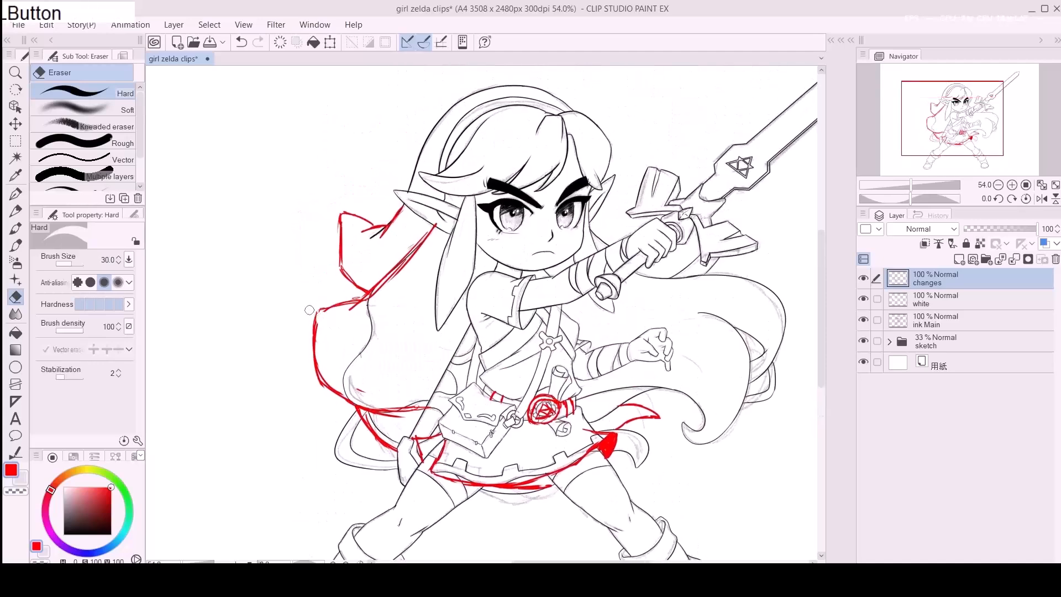
{"action": "key", "text": "p"}
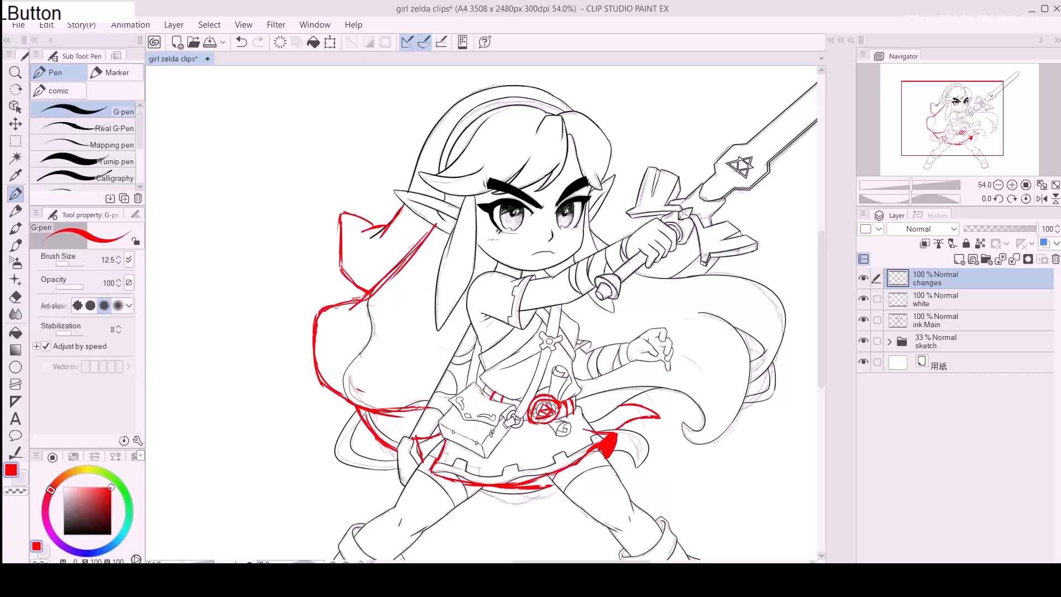
{"action": "key", "text": "e"}
{"action": "left_click_drag", "start_coordinate": [376, 304], "coordinate": [354, 307]}
{"action": "mouse_move", "coordinate": [373, 300]}
{"action": "left_mouse_down"}
{"action": "mouse_move", "coordinate": [421, 248]}
{"action": "mouse_move", "coordinate": [362, 308]}
{"action": "mouse_move", "coordinate": [434, 223]}
{"action": "left_mouse_up"}
{"action": "key", "text": "e"}
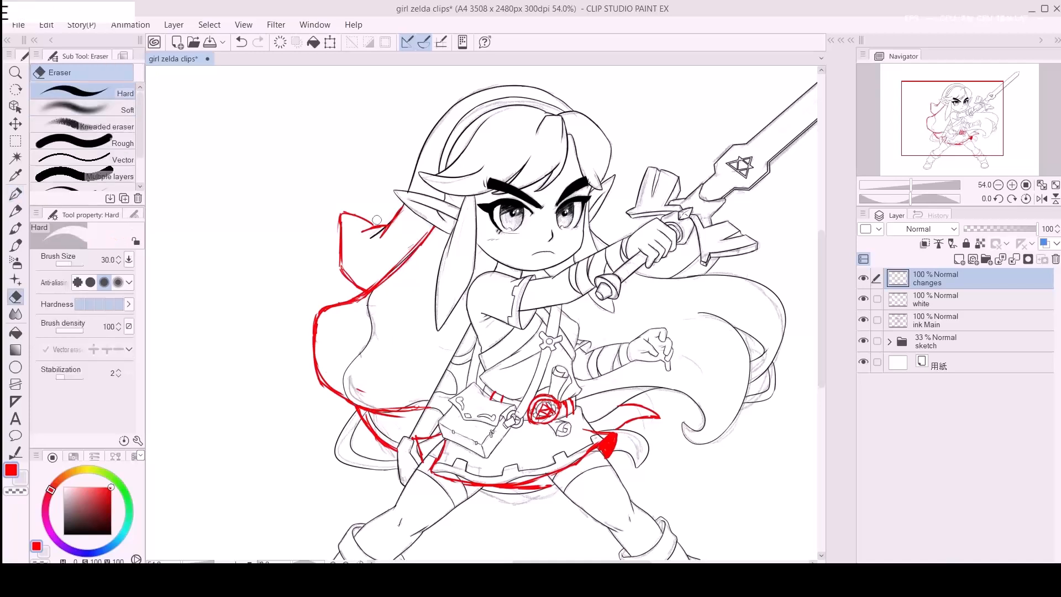
{"action": "left_click_drag", "start_coordinate": [341, 260], "coordinate": [355, 282]}
Step: Fill a red patch beneath the tunic hem where it meets the inner thigh
{"action": "key", "text": "space"}
{"action": "left_click_drag", "start_coordinate": [383, 389], "coordinate": [336, 348]}
{"action": "left_click_drag", "start_coordinate": [554, 410], "coordinate": [467, 359]}
{"action": "mouse_move", "coordinate": [427, 390]}
{"action": "left_mouse_down"}
{"action": "mouse_move", "coordinate": [455, 385]}
{"action": "mouse_move", "coordinate": [429, 383]}
{"action": "mouse_move", "coordinate": [439, 380]}
{"action": "left_mouse_up"}
Step: Paint over the old curl beside the tunic's filled corner with a white G-pen on the white layer
{"action": "left_click", "coordinate": [947, 304]}
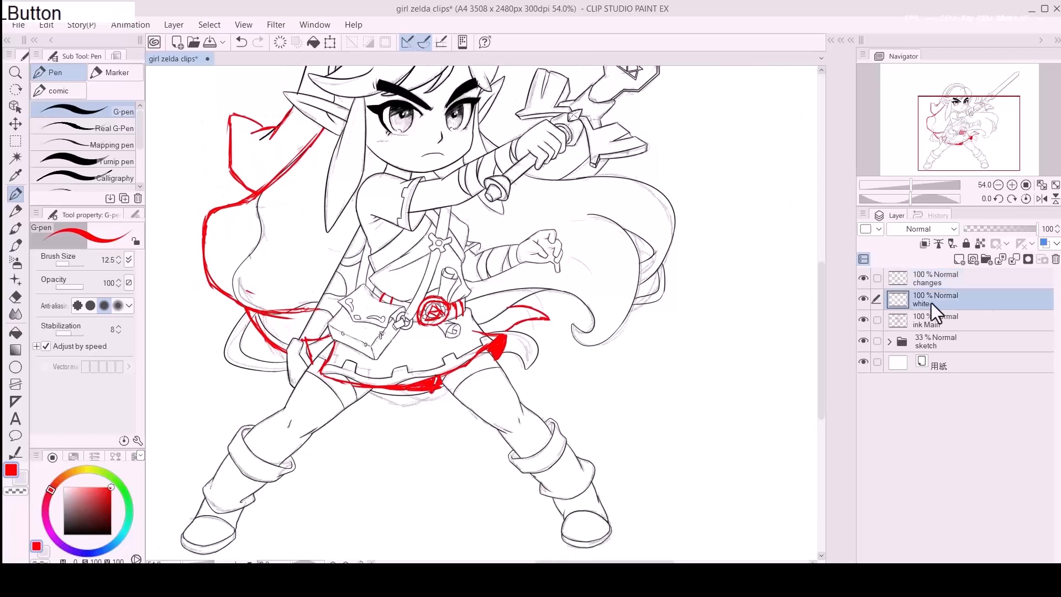
{"action": "left_click", "coordinate": [546, 342], "text": "alt"}
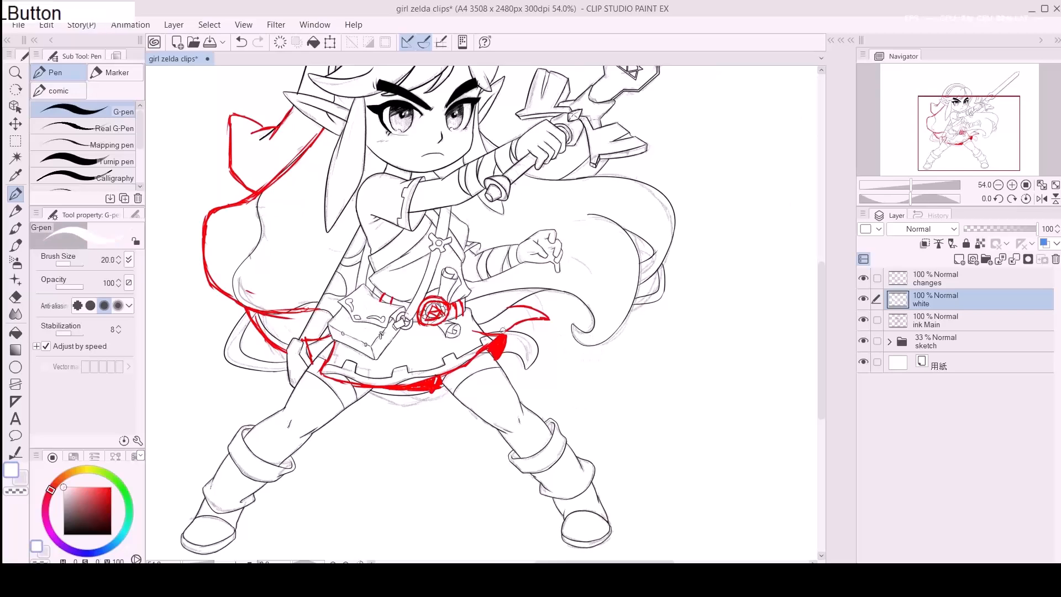
{"action": "left_click_drag", "start_coordinate": [508, 338], "coordinate": [528, 339]}
Step: Lower the white layer's opacity to 67% and make ink Main the active layer
{"action": "key", "text": "space"}
{"action": "left_click_drag", "start_coordinate": [360, 308], "coordinate": [482, 404]}
{"action": "mouse_move", "coordinate": [393, 297]}
{"action": "left_mouse_down"}
{"action": "mouse_move", "coordinate": [404, 235]}
{"action": "mouse_move", "coordinate": [382, 231]}
{"action": "mouse_move", "coordinate": [396, 285]}
{"action": "mouse_move", "coordinate": [381, 303]}
{"action": "mouse_move", "coordinate": [371, 375]}
{"action": "mouse_move", "coordinate": [359, 376]}
{"action": "mouse_move", "coordinate": [380, 405]}
{"action": "mouse_move", "coordinate": [412, 393]}
{"action": "mouse_move", "coordinate": [406, 420]}
{"action": "mouse_move", "coordinate": [384, 417]}
{"action": "mouse_move", "coordinate": [405, 434]}
{"action": "mouse_move", "coordinate": [430, 396]}
{"action": "left_mouse_up"}
{"action": "left_click_drag", "start_coordinate": [413, 361], "coordinate": [569, 355]}
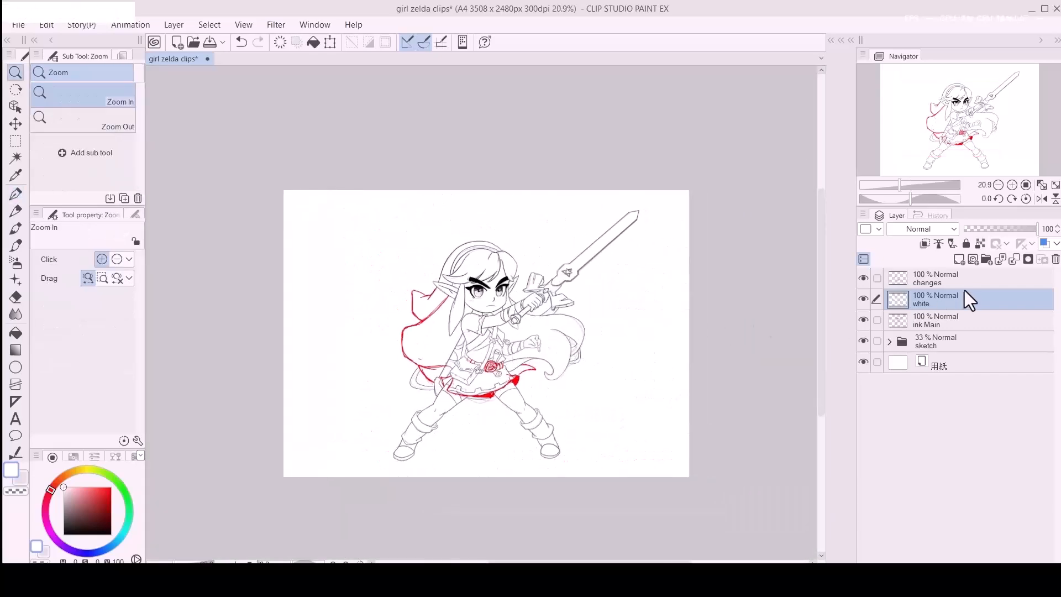
{"action": "mouse_move", "coordinate": [973, 320]}
{"action": "left_mouse_down"}
{"action": "mouse_move", "coordinate": [994, 326]}
{"action": "mouse_move", "coordinate": [985, 273]}
{"action": "mouse_move", "coordinate": [967, 324]}
{"action": "left_mouse_up"}
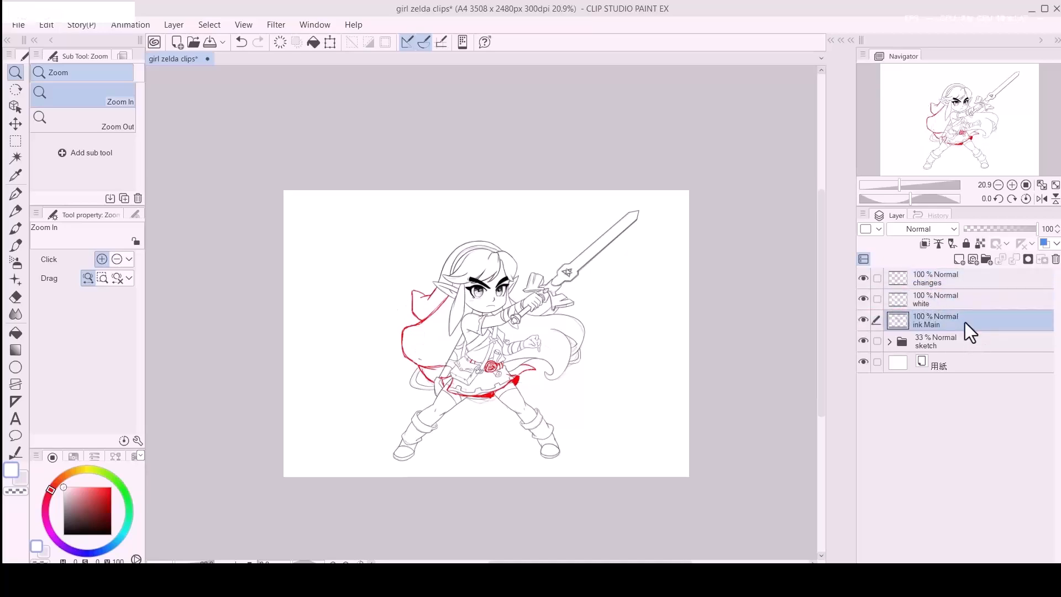
{"action": "left_click", "coordinate": [573, 376]}
{"action": "left_click", "coordinate": [934, 299]}
{"action": "left_click", "coordinate": [1014, 228]}
{"action": "left_click_drag", "start_coordinate": [730, 308], "coordinate": [896, 347]}
{"action": "left_click", "coordinate": [917, 321]}
Step: Erase the old hair curl and back-hair lines from ink Main with the Hard eraser, and hide the sketch folder
{"action": "key", "text": "e"}
{"action": "left_click", "coordinate": [417, 246]}
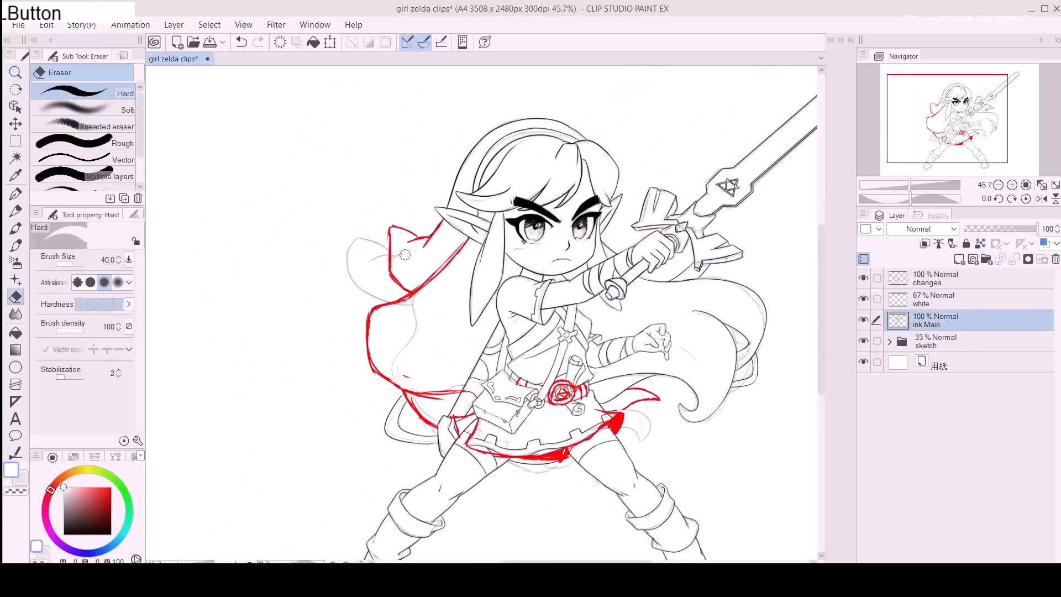
{"action": "mouse_move", "coordinate": [392, 255]}
{"action": "left_mouse_down"}
{"action": "mouse_move", "coordinate": [360, 257]}
{"action": "mouse_move", "coordinate": [363, 292]}
{"action": "mouse_move", "coordinate": [420, 298]}
{"action": "mouse_move", "coordinate": [402, 385]}
{"action": "left_mouse_up"}
{"action": "key", "text": "]"}
{"action": "left_click", "coordinate": [864, 342]}
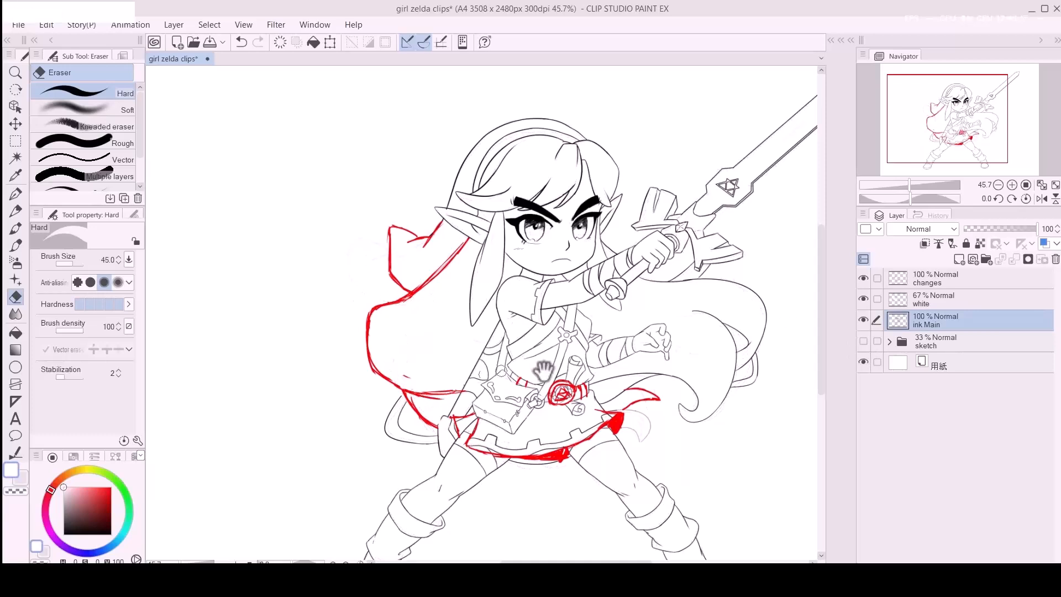
Step: Erase the old curl beside the hem and the superseded ink lines around the tunic's edge and belt buckle
{"action": "left_click_drag", "start_coordinate": [689, 383], "coordinate": [609, 306]}
{"action": "key", "text": "["}
{"action": "mouse_move", "coordinate": [545, 352]}
{"action": "left_mouse_down"}
{"action": "mouse_move", "coordinate": [575, 347]}
{"action": "mouse_move", "coordinate": [554, 337]}
{"action": "left_mouse_up"}
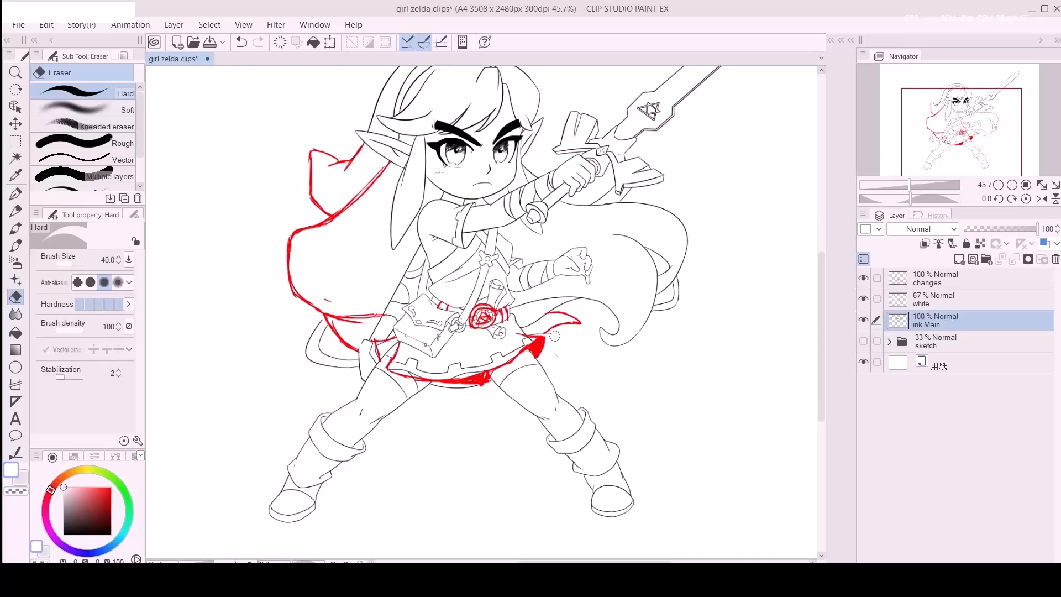
{"action": "key", "text": "["}
{"action": "key", "text": "["}
{"action": "left_click_drag", "start_coordinate": [387, 373], "coordinate": [484, 369]}
{"action": "left_click_drag", "start_coordinate": [415, 376], "coordinate": [377, 348]}
{"action": "key", "text": "["}
{"action": "mouse_move", "coordinate": [441, 331]}
{"action": "left_mouse_down"}
{"action": "mouse_move", "coordinate": [435, 353]}
{"action": "mouse_move", "coordinate": [476, 337]}
{"action": "mouse_move", "coordinate": [470, 321]}
{"action": "left_mouse_up"}
{"action": "key", "text": "]"}
{"action": "key", "text": "]"}
{"action": "key", "text": "["}
{"action": "key", "text": "["}
{"action": "key", "text": "["}
Step: Move the ink Main layer to the top of the layer stack and erase leftover ink near the tunic hem
{"action": "left_click_drag", "start_coordinate": [943, 321], "coordinate": [948, 275]}
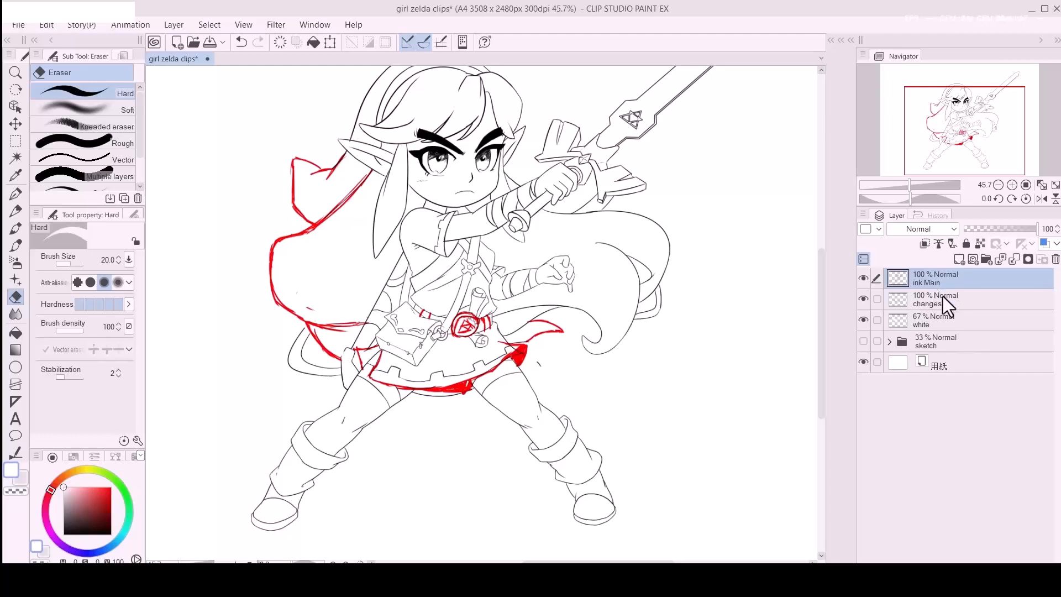
{"action": "left_click_drag", "start_coordinate": [517, 357], "coordinate": [515, 353]}
{"action": "mouse_move", "coordinate": [483, 381]}
{"action": "left_mouse_down"}
{"action": "mouse_move", "coordinate": [380, 380]}
{"action": "mouse_move", "coordinate": [437, 369]}
{"action": "mouse_move", "coordinate": [434, 402]}
{"action": "mouse_move", "coordinate": [507, 403]}
{"action": "left_mouse_up"}
{"action": "key", "text": "z"}
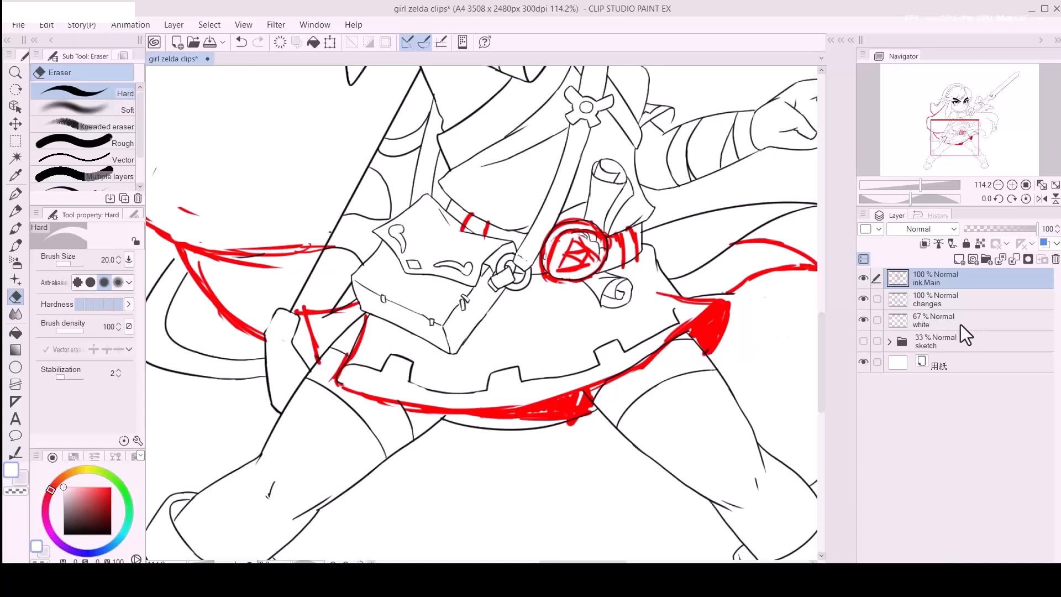
Step: Dim the changes layer to 17% opacity, restore the white layer to 100%, and reactivate ink Main
{"action": "left_click", "coordinate": [977, 301]}
{"action": "mouse_move", "coordinate": [1021, 228]}
{"action": "left_mouse_down"}
{"action": "mouse_move", "coordinate": [997, 229]}
{"action": "mouse_move", "coordinate": [1038, 228]}
{"action": "mouse_move", "coordinate": [977, 230]}
{"action": "left_mouse_up"}
{"action": "left_click", "coordinate": [972, 320]}
{"action": "left_click", "coordinate": [998, 301]}
{"action": "left_click", "coordinate": [936, 281]}
Step: Ink the hair curl behind the ear in black with the G-pen at size 7, undoing and redrawing strokes over the faded red guide
{"action": "key", "text": "p"}
{"action": "key", "text": "a"}
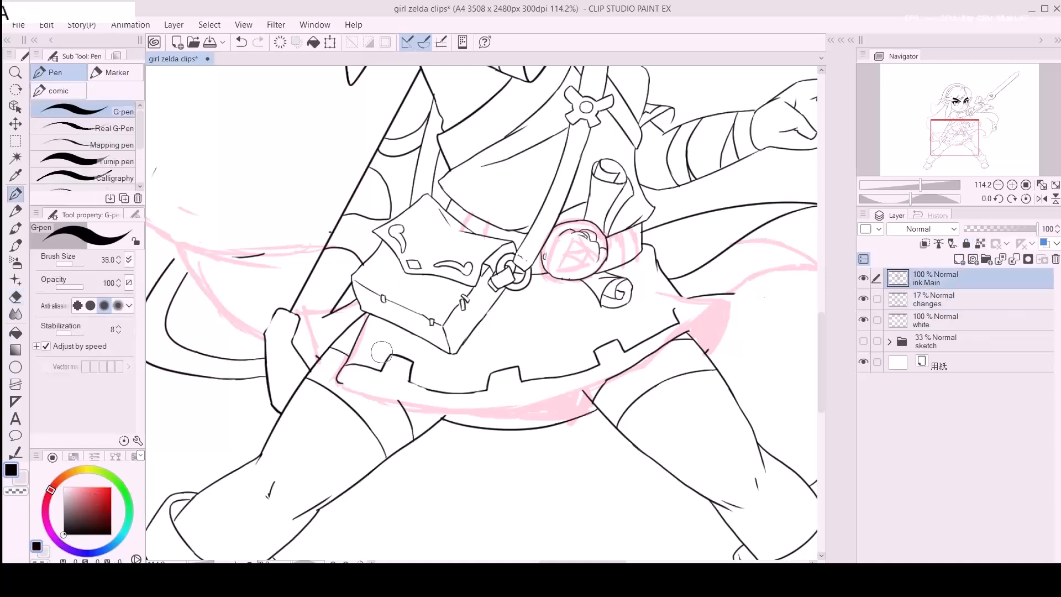
{"action": "key", "text": "space"}
{"action": "left_click_drag", "start_coordinate": [348, 340], "coordinate": [476, 417]}
{"action": "left_click_drag", "start_coordinate": [444, 195], "coordinate": [473, 460]}
{"action": "key", "text": "a"}
{"action": "mouse_move", "coordinate": [478, 320]}
{"action": "left_mouse_down"}
{"action": "mouse_move", "coordinate": [456, 359]}
{"action": "mouse_move", "coordinate": [454, 348]}
{"action": "mouse_move", "coordinate": [473, 362]}
{"action": "mouse_move", "coordinate": [452, 347]}
{"action": "mouse_move", "coordinate": [471, 345]}
{"action": "mouse_move", "coordinate": [407, 326]}
{"action": "mouse_move", "coordinate": [439, 316]}
{"action": "mouse_move", "coordinate": [371, 287]}
{"action": "mouse_move", "coordinate": [365, 387]}
{"action": "mouse_move", "coordinate": [357, 313]}
{"action": "mouse_move", "coordinate": [356, 331]}
{"action": "left_mouse_up"}
{"action": "key", "text": "ctrl+z"}
{"action": "key", "text": "bracketright"}
{"action": "key", "text": "ctrl+z"}
{"action": "key", "text": "ctrl+z"}
{"action": "key", "text": "ctrl+z"}
{"action": "key", "text": "ctrl+z"}
{"action": "key", "text": "ctrl+z"}
{"action": "key", "text": "ctrl+z"}
{"action": "key", "text": "ctrl+z"}
{"action": "key", "text": "space"}
{"action": "key", "text": "ctrl+z"}
{"action": "mouse_move", "coordinate": [357, 293]}
{"action": "left_mouse_down"}
{"action": "mouse_move", "coordinate": [360, 359]}
{"action": "mouse_move", "coordinate": [354, 309]}
{"action": "mouse_move", "coordinate": [406, 399]}
{"action": "left_mouse_up"}
{"action": "key", "text": "ctrl+z"}
{"action": "key", "text": "ctrl+z"}
{"action": "key", "text": "ctrl+z"}
{"action": "mouse_move", "coordinate": [354, 290]}
{"action": "left_mouse_down"}
{"action": "mouse_move", "coordinate": [355, 330]}
{"action": "mouse_move", "coordinate": [403, 370]}
{"action": "mouse_move", "coordinate": [356, 308]}
{"action": "left_mouse_up"}
{"action": "key", "text": "ctrl+z"}
{"action": "mouse_move", "coordinate": [397, 393]}
{"action": "left_mouse_down"}
{"action": "mouse_move", "coordinate": [362, 349]}
{"action": "mouse_move", "coordinate": [369, 371]}
{"action": "mouse_move", "coordinate": [405, 383]}
{"action": "left_mouse_up"}
{"action": "key", "text": "e"}
{"action": "key", "text": "ctrl+z"}
{"action": "key", "text": "ctrl+z"}
{"action": "mouse_move", "coordinate": [357, 338]}
{"action": "left_mouse_down"}
{"action": "mouse_move", "coordinate": [405, 389]}
{"action": "mouse_move", "coordinate": [398, 354]}
{"action": "left_mouse_up"}
Step: Raise the G-pen size to 8 and ink the hair's upper-left contour from the knot over the faded red guide
{"action": "key", "text": "space"}
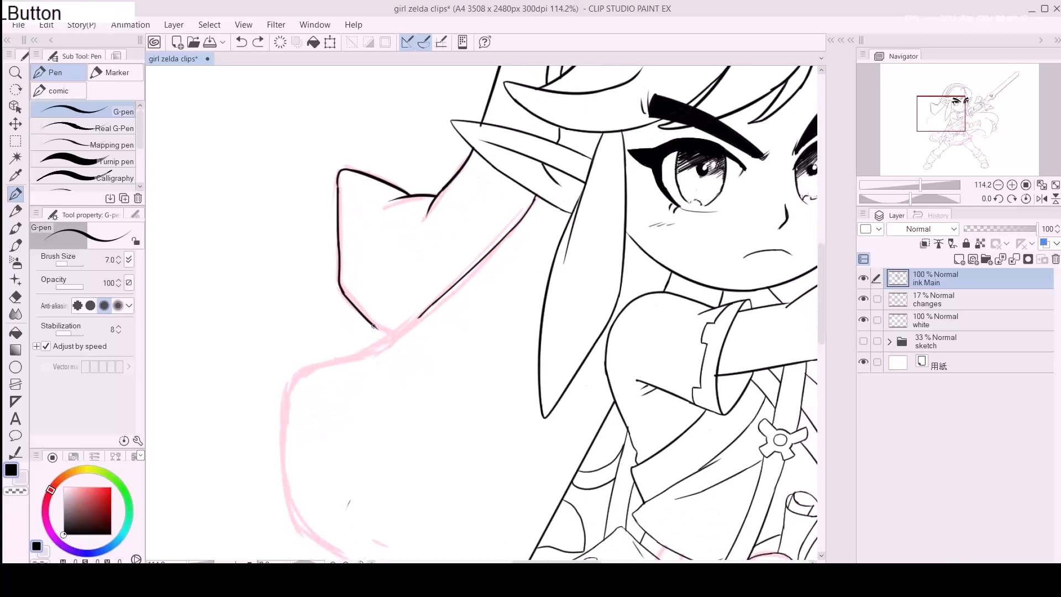
{"action": "key", "text": "space"}
{"action": "left_click_drag", "start_coordinate": [364, 408], "coordinate": [369, 354]}
{"action": "key", "text": "]"}
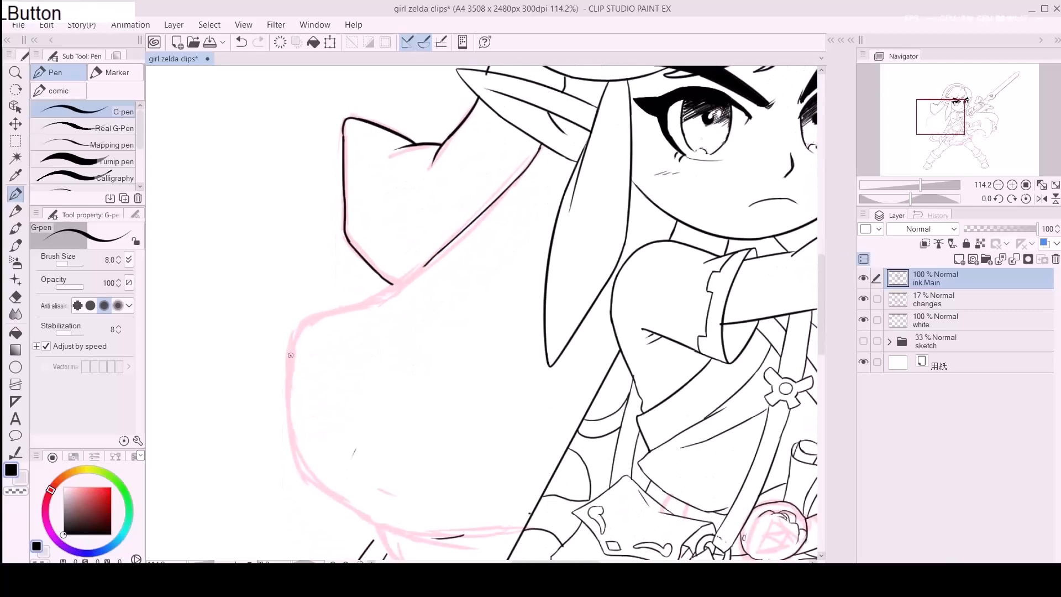
{"action": "mouse_move", "coordinate": [323, 312]}
{"action": "left_mouse_down"}
{"action": "mouse_move", "coordinate": [420, 277]}
{"action": "mouse_move", "coordinate": [420, 262]}
{"action": "mouse_move", "coordinate": [524, 171]}
{"action": "left_mouse_up"}
{"action": "key", "text": "ctrl+z"}
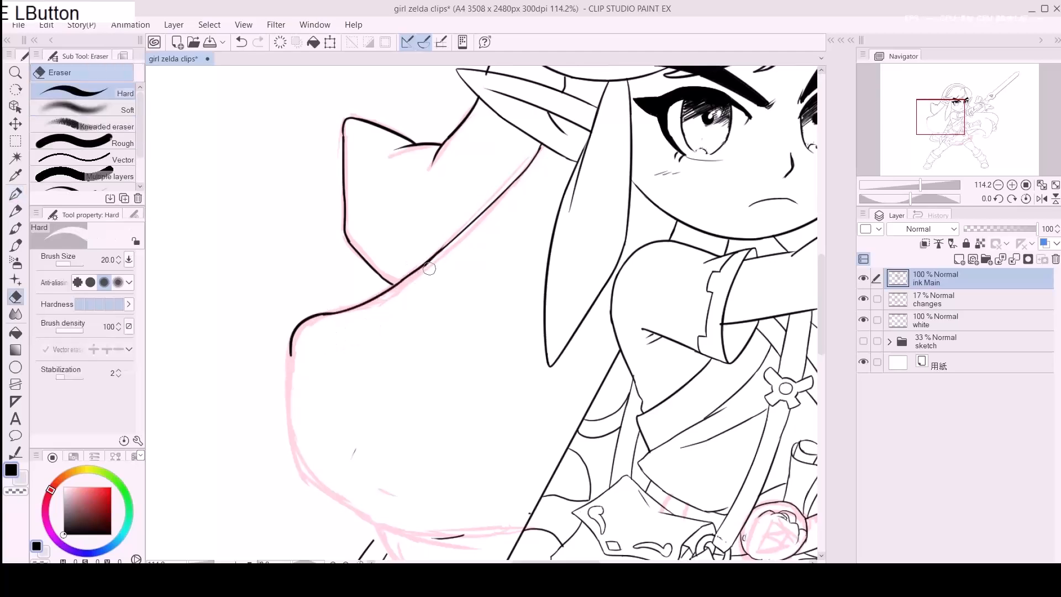
{"action": "key", "text": "space"}
{"action": "left_click_drag", "start_coordinate": [414, 391], "coordinate": [363, 285]}
{"action": "left_click_drag", "start_coordinate": [239, 247], "coordinate": [246, 299]}
{"action": "key", "text": "ctrl+z"}
{"action": "left_click_drag", "start_coordinate": [238, 248], "coordinate": [275, 392]}
{"action": "key", "text": "ctrl+z"}
Step: Erase the stray ink marks inside the large hair shape
{"action": "key", "text": "e"}
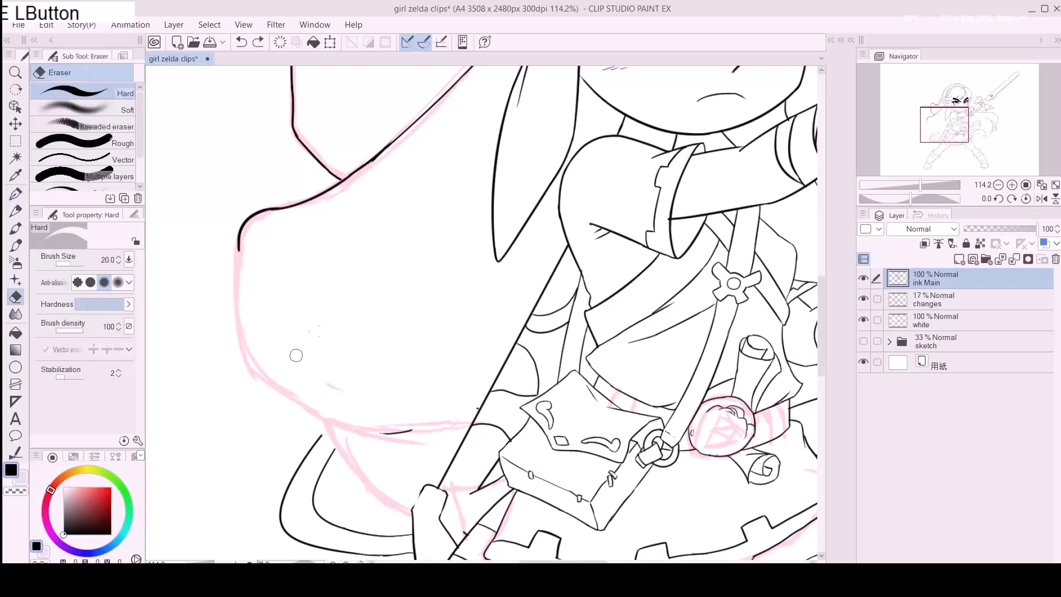
{"action": "key", "text": "e"}
{"action": "left_click_drag", "start_coordinate": [467, 401], "coordinate": [478, 415]}
Step: Ink the large outer curve of the hair's left side down to its lower edge, redrawing the stroke until it follows the guide
{"action": "key", "text": "e"}
{"action": "left_click_drag", "start_coordinate": [240, 248], "coordinate": [336, 408]}
{"action": "key", "text": "ctrl+z"}
{"action": "key", "text": "ctrl+z"}
{"action": "mouse_move", "coordinate": [238, 249]}
{"action": "left_mouse_down"}
{"action": "mouse_move", "coordinate": [240, 332]}
{"action": "mouse_move", "coordinate": [301, 434]}
{"action": "left_mouse_up"}
{"action": "key", "text": "ctrl+z"}
{"action": "mouse_move", "coordinate": [237, 245]}
{"action": "left_mouse_down"}
{"action": "mouse_move", "coordinate": [318, 422]}
{"action": "mouse_move", "coordinate": [452, 433]}
{"action": "mouse_move", "coordinate": [433, 372]}
{"action": "left_mouse_up"}
{"action": "key", "text": "ctrl+z"}
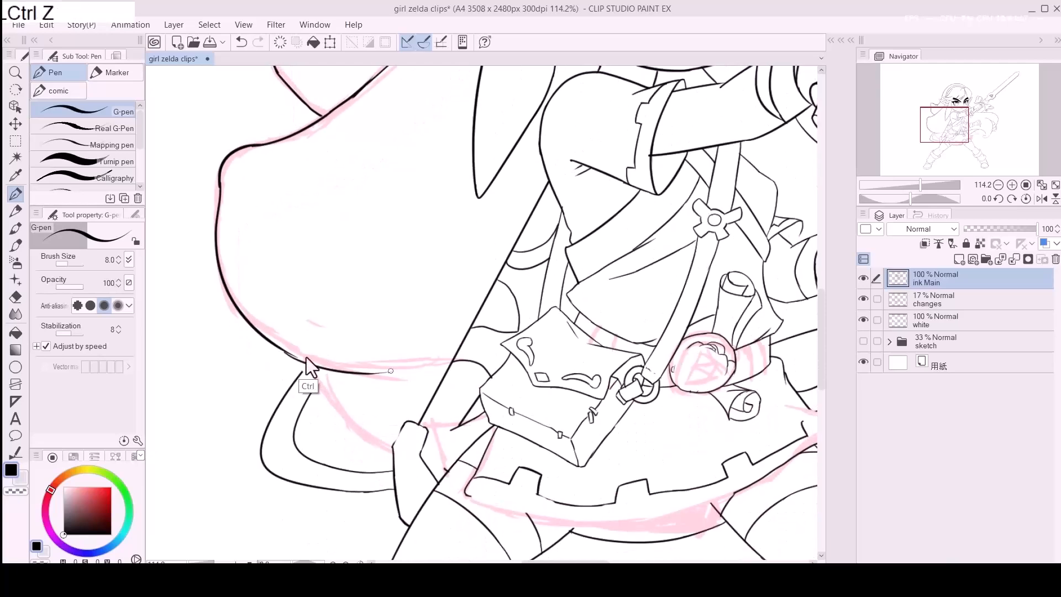
Step: Ink the hair's lower edge across to the scabbard, undoing and redrawing the stroke
{"action": "mouse_move", "coordinate": [278, 347]}
{"action": "left_mouse_down"}
{"action": "mouse_move", "coordinate": [415, 370]}
{"action": "mouse_move", "coordinate": [448, 360]}
{"action": "mouse_move", "coordinate": [419, 403]}
{"action": "left_mouse_up"}
{"action": "key", "text": "ctrl+z"}
{"action": "mouse_move", "coordinate": [422, 366]}
{"action": "left_mouse_down"}
{"action": "mouse_move", "coordinate": [449, 358]}
{"action": "mouse_move", "coordinate": [428, 409]}
{"action": "mouse_move", "coordinate": [392, 369]}
{"action": "mouse_move", "coordinate": [402, 379]}
{"action": "mouse_move", "coordinate": [453, 355]}
{"action": "mouse_move", "coordinate": [395, 369]}
{"action": "left_mouse_up"}
{"action": "key", "text": "ctrl+z"}
{"action": "key", "text": "ctrl+z"}
{"action": "key", "text": "ctrl+z"}
{"action": "key", "text": "ctrl+z"}
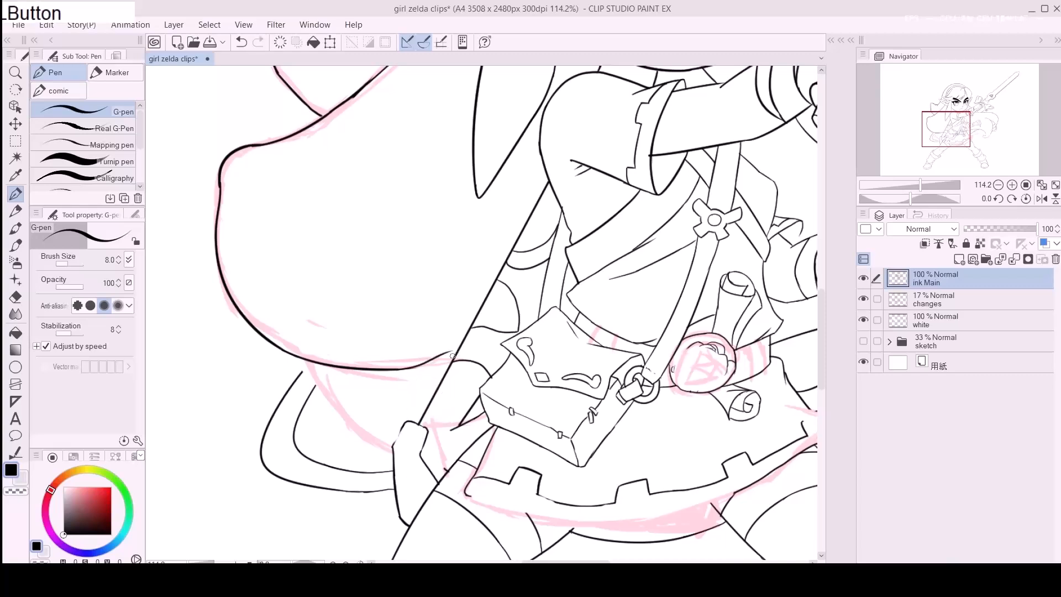
Step: Ink the curved line running from the hair's lower edge down to the end of the scabbard
{"action": "left_click_drag", "start_coordinate": [422, 410], "coordinate": [399, 351]}
{"action": "mouse_move", "coordinate": [307, 341]}
{"action": "left_mouse_down"}
{"action": "mouse_move", "coordinate": [369, 396]}
{"action": "mouse_move", "coordinate": [403, 379]}
{"action": "left_mouse_up"}
{"action": "mouse_move", "coordinate": [388, 338]}
{"action": "left_mouse_down"}
{"action": "mouse_move", "coordinate": [369, 383]}
{"action": "mouse_move", "coordinate": [348, 393]}
{"action": "mouse_move", "coordinate": [377, 404]}
{"action": "left_mouse_up"}
{"action": "key", "text": "ctrl"}
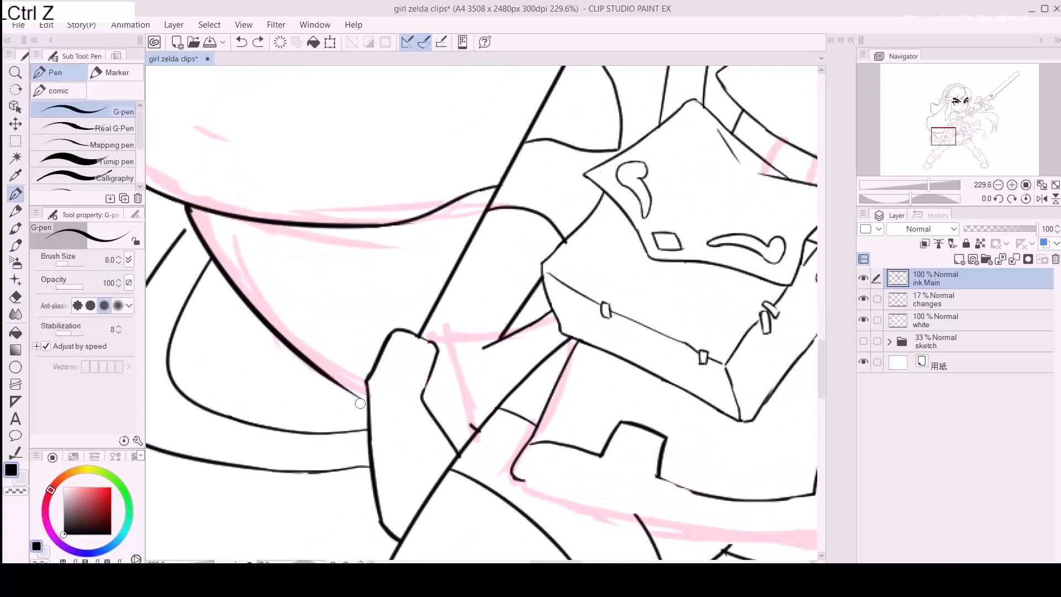
{"action": "left_click_drag", "start_coordinate": [353, 394], "coordinate": [373, 404]}
{"action": "key", "text": "ctrl+z"}
Step: Ink the short edges in the gap between the scabbard and the pouch, undoing and retrying strokes over the red guide
{"action": "key", "text": "space"}
{"action": "mouse_move", "coordinate": [188, 256]}
{"action": "left_mouse_down"}
{"action": "mouse_move", "coordinate": [339, 309]}
{"action": "mouse_move", "coordinate": [343, 277]}
{"action": "left_mouse_up"}
{"action": "left_click_drag", "start_coordinate": [569, 393], "coordinate": [579, 396]}
{"action": "key", "text": "space"}
{"action": "mouse_move", "coordinate": [657, 420]}
{"action": "left_mouse_down"}
{"action": "mouse_move", "coordinate": [503, 317]}
{"action": "mouse_move", "coordinate": [504, 294]}
{"action": "mouse_move", "coordinate": [533, 274]}
{"action": "left_mouse_up"}
{"action": "key", "text": "e"}
{"action": "key", "text": "ctrl+z"}
{"action": "left_click_drag", "start_coordinate": [462, 289], "coordinate": [537, 262]}
{"action": "key", "text": "ctrl+z"}
{"action": "left_click_drag", "start_coordinate": [447, 286], "coordinate": [535, 268]}
{"action": "key", "text": "ctrl+z"}
{"action": "left_click_drag", "start_coordinate": [447, 286], "coordinate": [528, 269]}
{"action": "key", "text": "ctrl+z"}
{"action": "left_click_drag", "start_coordinate": [449, 286], "coordinate": [473, 383]}
{"action": "key", "text": "ctrl+z"}
Step: Erase leftover ink around the tunic's lower-left corner and try a first stroke along the hem
{"action": "key", "text": "space"}
{"action": "left_click_drag", "start_coordinate": [592, 413], "coordinate": [402, 335]}
{"action": "key", "text": "e"}
{"action": "left_click_drag", "start_coordinate": [336, 358], "coordinate": [333, 356]}
{"action": "key", "text": "space"}
{"action": "left_click_drag", "start_coordinate": [485, 387], "coordinate": [379, 351]}
{"action": "key", "text": "e"}
{"action": "left_click_drag", "start_coordinate": [245, 316], "coordinate": [434, 367]}
{"action": "key", "text": "space"}
{"action": "mouse_move", "coordinate": [541, 380]}
{"action": "left_mouse_down"}
{"action": "mouse_move", "coordinate": [346, 357]}
{"action": "mouse_move", "coordinate": [528, 390]}
{"action": "left_mouse_up"}
{"action": "key", "text": "ctrl+z"}
Step: Ink the left part of the tunic's front hem in long strokes, undoing and redrawing until it follows the guide
{"action": "key", "text": "space"}
{"action": "mouse_move", "coordinate": [208, 314]}
{"action": "left_mouse_down"}
{"action": "mouse_move", "coordinate": [240, 331]}
{"action": "mouse_move", "coordinate": [517, 363]}
{"action": "mouse_move", "coordinate": [213, 320]}
{"action": "mouse_move", "coordinate": [516, 365]}
{"action": "mouse_move", "coordinate": [233, 336]}
{"action": "mouse_move", "coordinate": [555, 380]}
{"action": "left_mouse_up"}
{"action": "key", "text": "ctrl+z"}
{"action": "key", "text": "ctrl+z"}
{"action": "key", "text": "ctrl+z"}
{"action": "mouse_move", "coordinate": [207, 313]}
{"action": "left_mouse_down"}
{"action": "mouse_move", "coordinate": [228, 335]}
{"action": "mouse_move", "coordinate": [474, 372]}
{"action": "left_mouse_up"}
{"action": "key", "text": "ctrl+z"}
{"action": "left_click_drag", "start_coordinate": [206, 310], "coordinate": [547, 387]}
{"action": "key", "text": "space"}
{"action": "left_click_drag", "start_coordinate": [497, 381], "coordinate": [335, 374]}
{"action": "left_click_drag", "start_coordinate": [220, 362], "coordinate": [524, 319]}
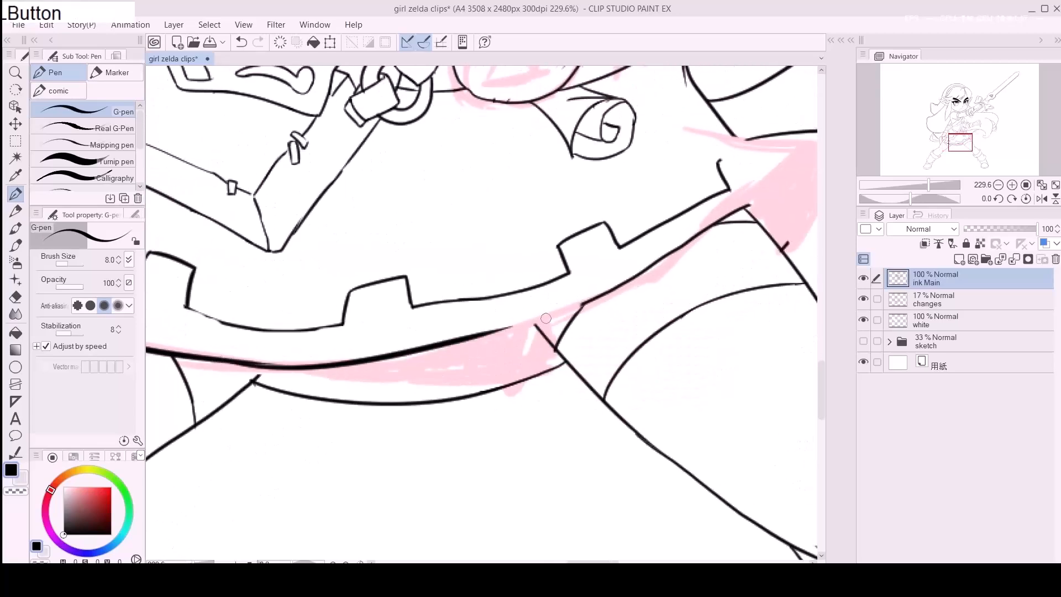
Step: Redo the middle of the front hem as a smooth curve toward the right thigh
{"action": "key", "text": "space"}
{"action": "left_click_drag", "start_coordinate": [326, 362], "coordinate": [290, 365]}
{"action": "key", "text": "ctrl+z"}
{"action": "left_click_drag", "start_coordinate": [211, 372], "coordinate": [494, 329]}
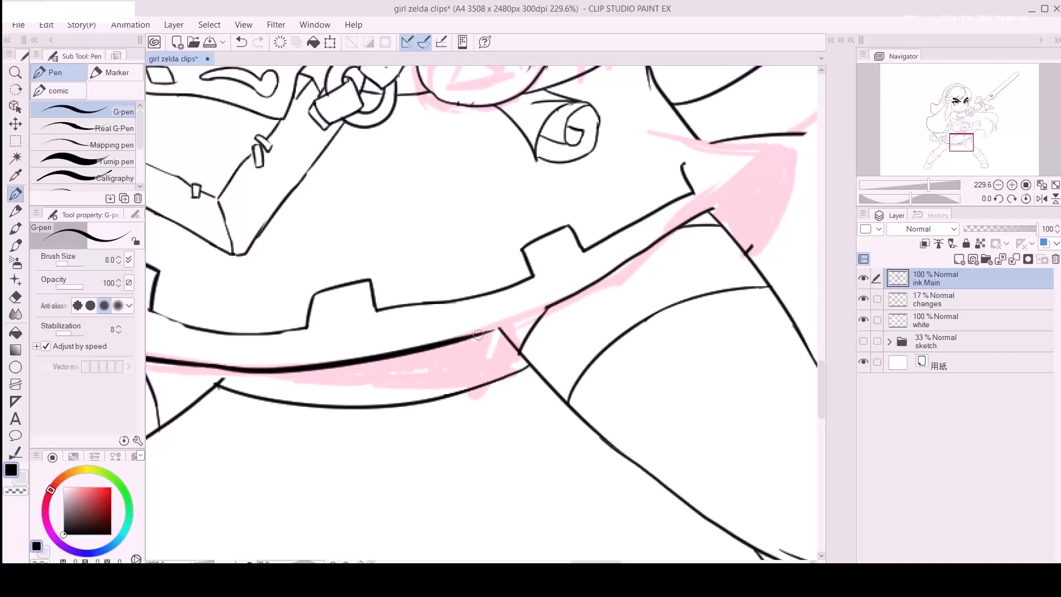
{"action": "key", "text": "ctrl+z"}
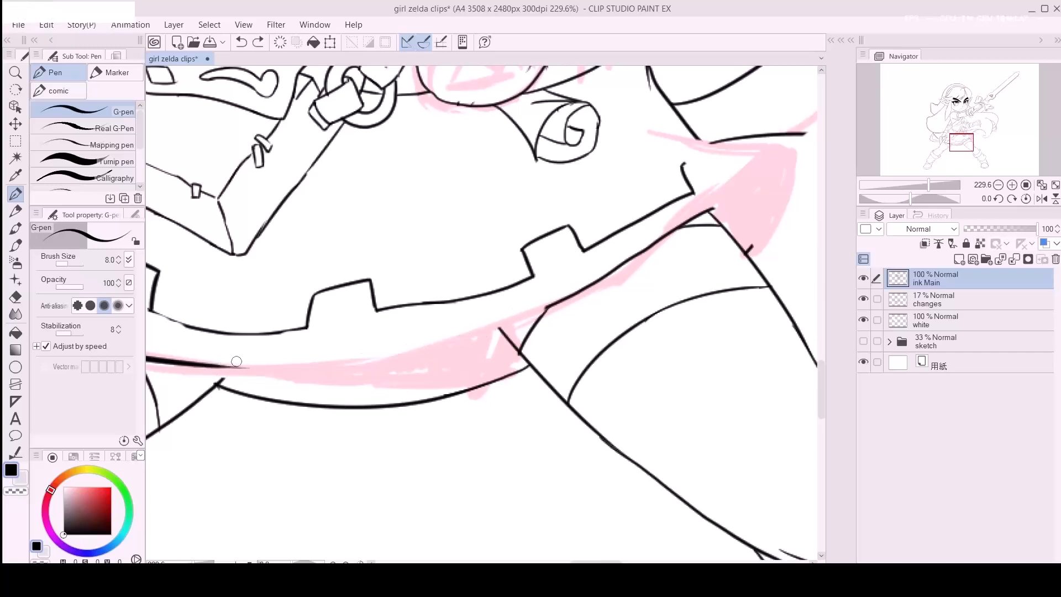
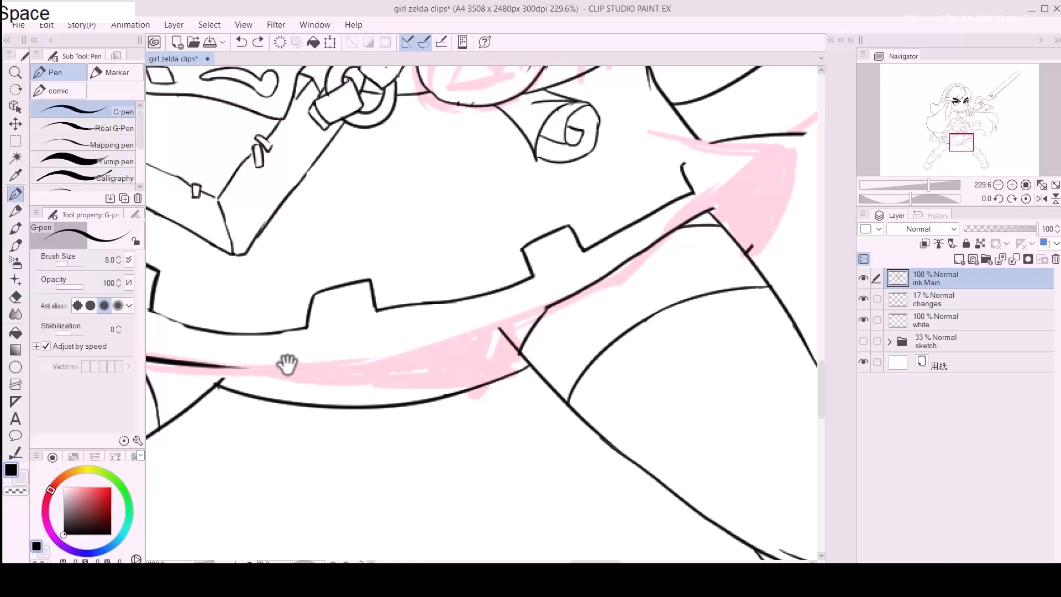
{"action": "left_click_drag", "start_coordinate": [293, 355], "coordinate": [364, 347]}
{"action": "mouse_move", "coordinate": [289, 350]}
{"action": "left_mouse_down"}
{"action": "mouse_move", "coordinate": [373, 356]}
{"action": "mouse_move", "coordinate": [514, 315]}
{"action": "left_mouse_up"}
{"action": "key", "text": "ctrl+z"}
{"action": "mouse_move", "coordinate": [251, 354]}
{"action": "left_mouse_down"}
{"action": "mouse_move", "coordinate": [464, 345]}
{"action": "mouse_move", "coordinate": [539, 323]}
{"action": "left_mouse_up"}
{"action": "mouse_move", "coordinate": [465, 349]}
{"action": "left_mouse_down"}
{"action": "mouse_move", "coordinate": [350, 371]}
{"action": "mouse_move", "coordinate": [363, 382]}
{"action": "mouse_move", "coordinate": [458, 343]}
{"action": "left_mouse_up"}
{"action": "key", "text": "ctrl+z"}
Step: Ink the tunic's back hem line between the two thighs beneath the front hem, redrawing its right end
{"action": "left_click_drag", "start_coordinate": [340, 384], "coordinate": [458, 342]}
{"action": "left_click_drag", "start_coordinate": [393, 377], "coordinate": [534, 314]}
{"action": "left_click_drag", "start_coordinate": [292, 341], "coordinate": [546, 331]}
{"action": "key", "text": "ctrl+z"}
{"action": "left_click_drag", "start_coordinate": [290, 342], "coordinate": [595, 348]}
{"action": "key", "text": "ctrl+z"}
{"action": "left_click_drag", "start_coordinate": [524, 352], "coordinate": [597, 346]}
{"action": "key", "text": "ctrl+z"}
{"action": "left_click_drag", "start_coordinate": [525, 352], "coordinate": [600, 343]}
{"action": "key", "text": "ctrl+z"}
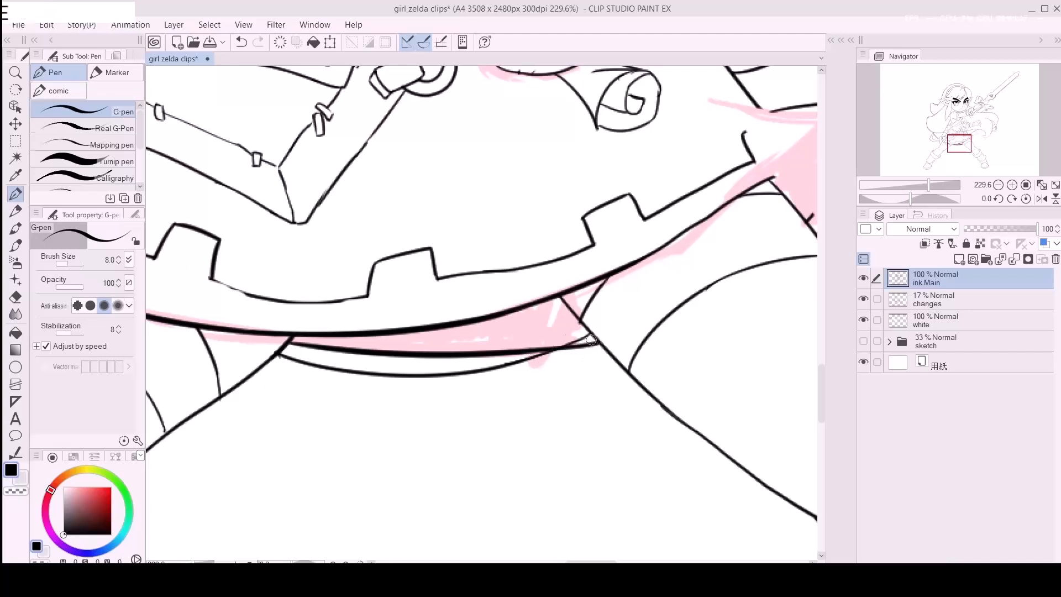
Step: Erase the old line crossing the right end of the back hem and reduce the G-pen size to 7
{"action": "key", "text": "e"}
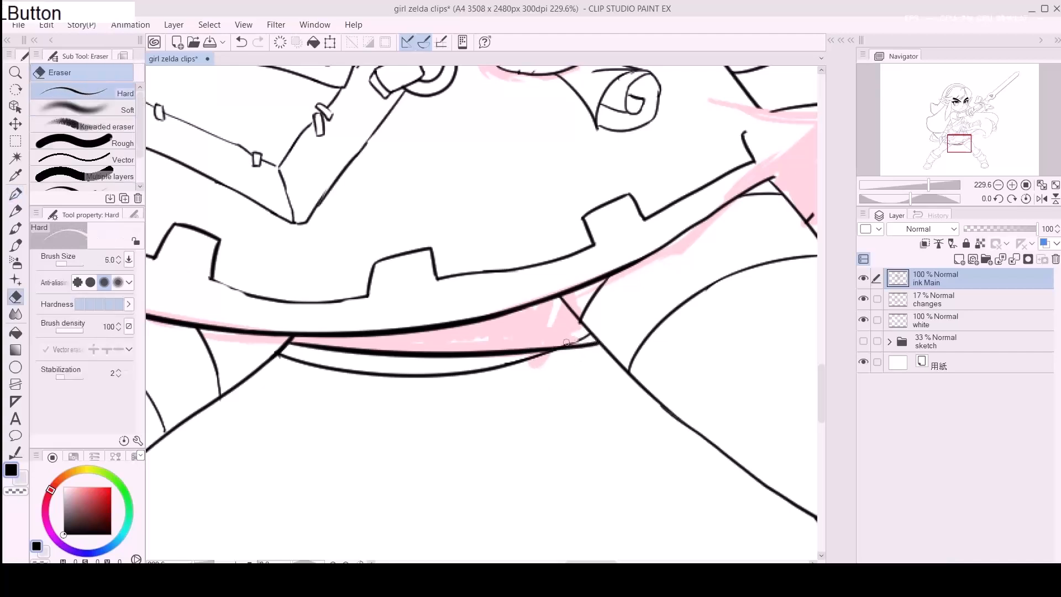
{"action": "mouse_move", "coordinate": [578, 327]}
{"action": "left_mouse_down"}
{"action": "mouse_move", "coordinate": [391, 403]}
{"action": "mouse_move", "coordinate": [378, 384]}
{"action": "left_mouse_up"}
{"action": "key", "text": "p"}
{"action": "key", "text": "bracketleft"}
{"action": "mouse_move", "coordinate": [434, 352]}
{"action": "left_mouse_down"}
{"action": "mouse_move", "coordinate": [524, 291]}
{"action": "mouse_move", "coordinate": [499, 375]}
{"action": "mouse_move", "coordinate": [559, 275]}
{"action": "mouse_move", "coordinate": [508, 352]}
{"action": "left_mouse_up"}
{"action": "key", "text": "ctrl+z"}
{"action": "key", "text": "ctrl+z"}
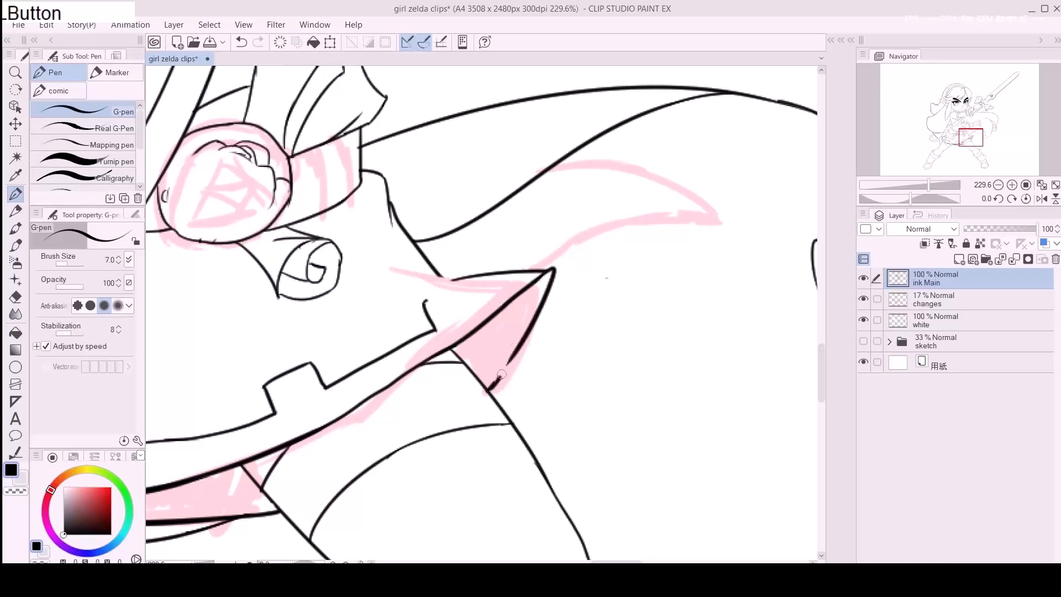
Step: Ink the pointed right corner of the tunic, covering its underside down to the thigh and the start of its top edge
{"action": "key", "text": "ctrl+z"}
{"action": "left_click_drag", "start_coordinate": [491, 389], "coordinate": [520, 342]}
{"action": "key", "text": "ctrl+z"}
{"action": "left_click_drag", "start_coordinate": [489, 389], "coordinate": [511, 354]}
{"action": "left_click", "coordinate": [419, 288]}
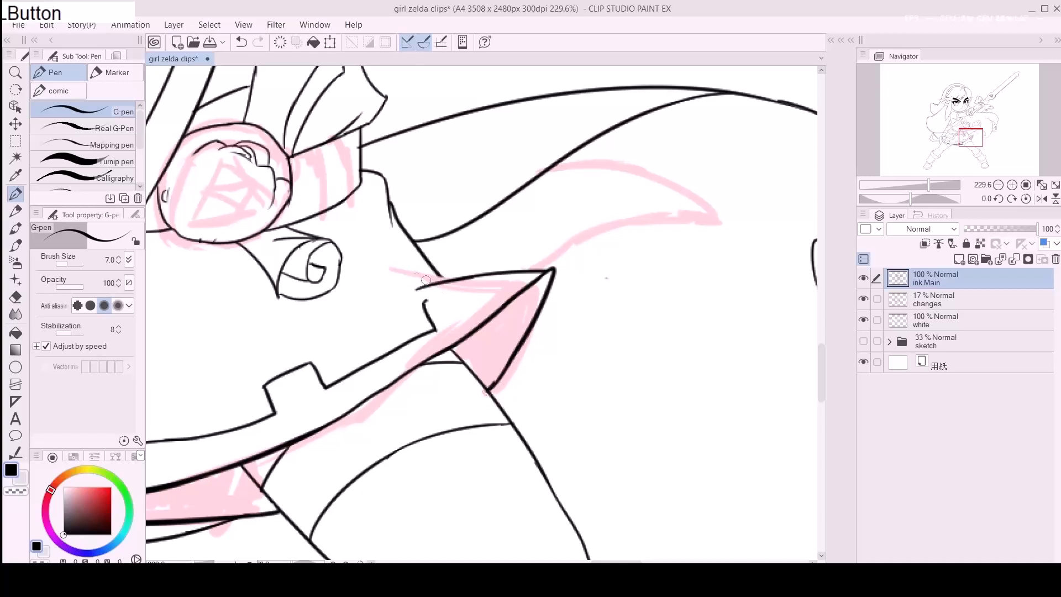
Step: Ink the end of the hem trim up to the corner's top edge with a thinner pen, undoing and redrawing the short strokes
{"action": "mouse_move", "coordinate": [425, 302]}
{"action": "left_mouse_down"}
{"action": "mouse_move", "coordinate": [440, 283]}
{"action": "mouse_move", "coordinate": [476, 278]}
{"action": "mouse_move", "coordinate": [424, 300]}
{"action": "mouse_move", "coordinate": [444, 336]}
{"action": "mouse_move", "coordinate": [469, 277]}
{"action": "left_mouse_up"}
{"action": "key", "text": "ctrl"}
{"action": "key", "text": "ctrl+z"}
{"action": "key", "text": "ctrl+shift+z"}
{"action": "key", "text": "ctrl+z"}
{"action": "key", "text": "ctrl+z"}
{"action": "key", "text": "ctrl+z"}
{"action": "key", "text": "ctrl+z"}
{"action": "key", "text": "e"}
{"action": "key", "text": "p"}
{"action": "key", "text": "ctrl+z"}
{"action": "key", "text": "ctrl+z"}
{"action": "left_click_drag", "start_coordinate": [427, 309], "coordinate": [449, 281]}
{"action": "key", "text": "ctrl+z"}
{"action": "key", "text": "ctrl+z"}
{"action": "key", "text": "["}
{"action": "key", "text": "["}
{"action": "key", "text": "ctrl+z"}
Step: Erase the old detail lines inside the round belt buckle with the hard eraser at size 17.5
{"action": "key", "text": "space"}
{"action": "mouse_move", "coordinate": [331, 314]}
{"action": "left_mouse_down"}
{"action": "mouse_move", "coordinate": [534, 346]}
{"action": "mouse_move", "coordinate": [484, 333]}
{"action": "left_mouse_up"}
{"action": "key", "text": "e"}
{"action": "key", "text": "space"}
{"action": "left_click_drag", "start_coordinate": [443, 306], "coordinate": [448, 409]}
{"action": "key", "text": "e"}
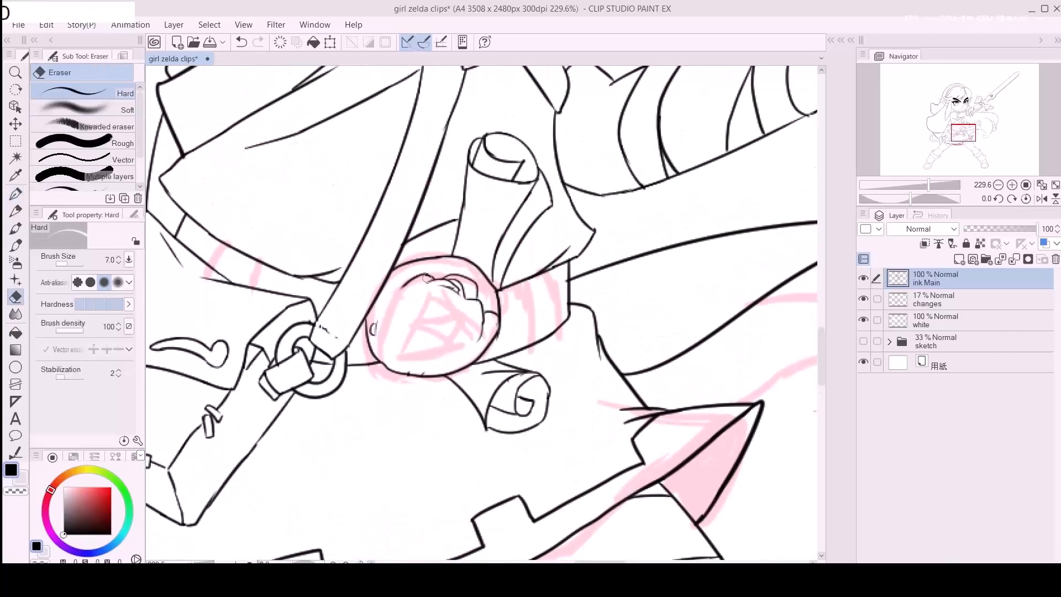
{"action": "key", "text": "]"}
{"action": "key", "text": "]"}
{"action": "key", "text": "]"}
{"action": "mouse_move", "coordinate": [413, 283]}
{"action": "left_mouse_down"}
{"action": "mouse_move", "coordinate": [461, 281]}
{"action": "mouse_move", "coordinate": [451, 278]}
{"action": "left_mouse_up"}
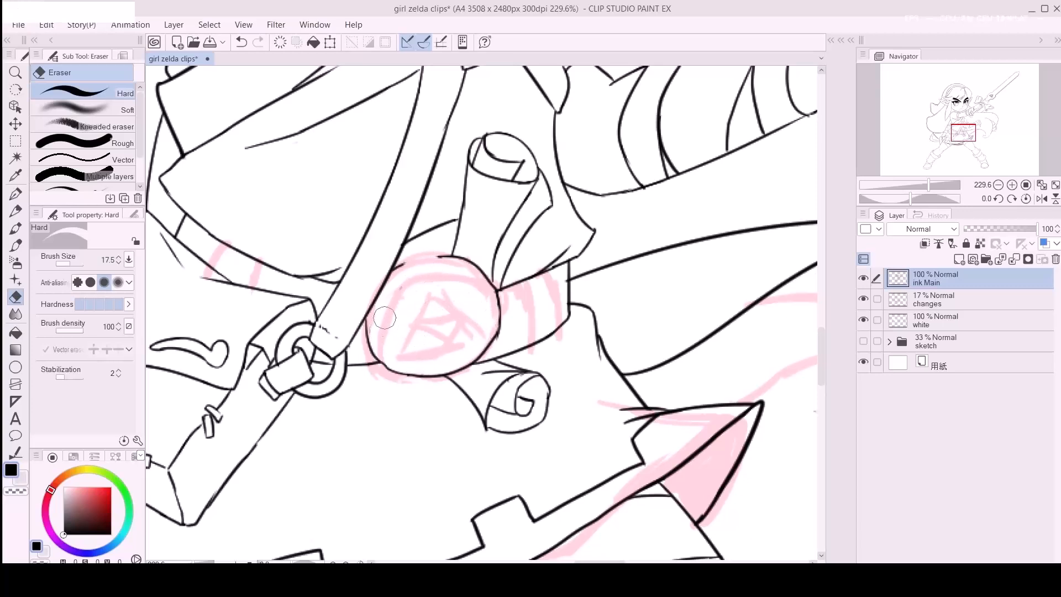
Step: Ink the upper outer edge of the round buckle with the G-pen, undoing the unwanted strokes along its right side
{"action": "key", "text": "p"}
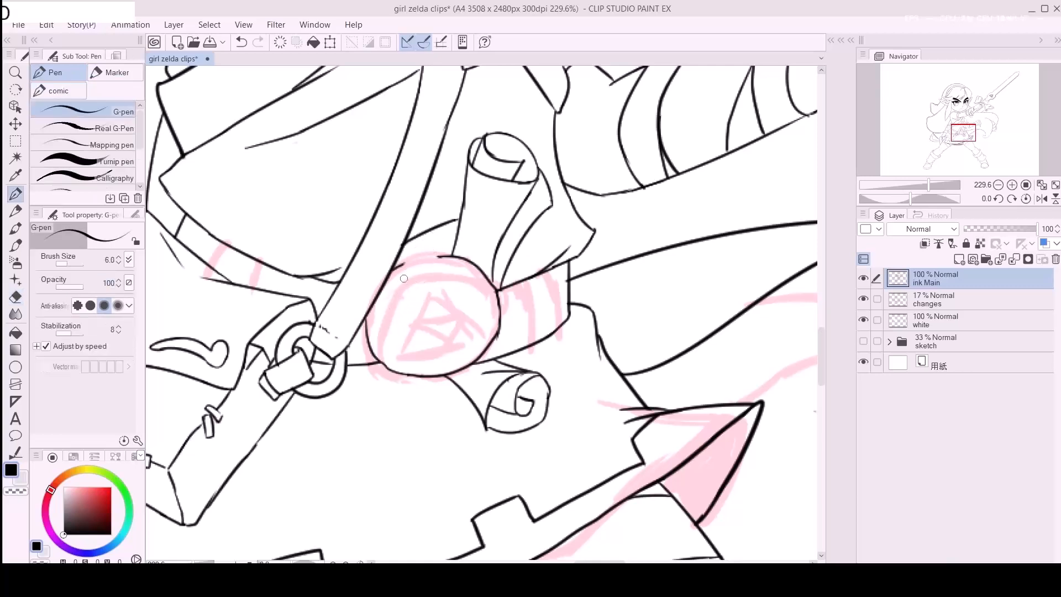
{"action": "mouse_move", "coordinate": [395, 268]}
{"action": "left_mouse_down"}
{"action": "mouse_move", "coordinate": [468, 257]}
{"action": "mouse_move", "coordinate": [497, 312]}
{"action": "left_mouse_up"}
{"action": "key", "text": "ctrl+z"}
{"action": "key", "text": "ctrl+z"}
{"action": "key", "text": "ctrl+z"}
{"action": "left_click_drag", "start_coordinate": [480, 270], "coordinate": [497, 333]}
{"action": "key", "text": "ctrl+z"}
{"action": "key", "text": "e"}
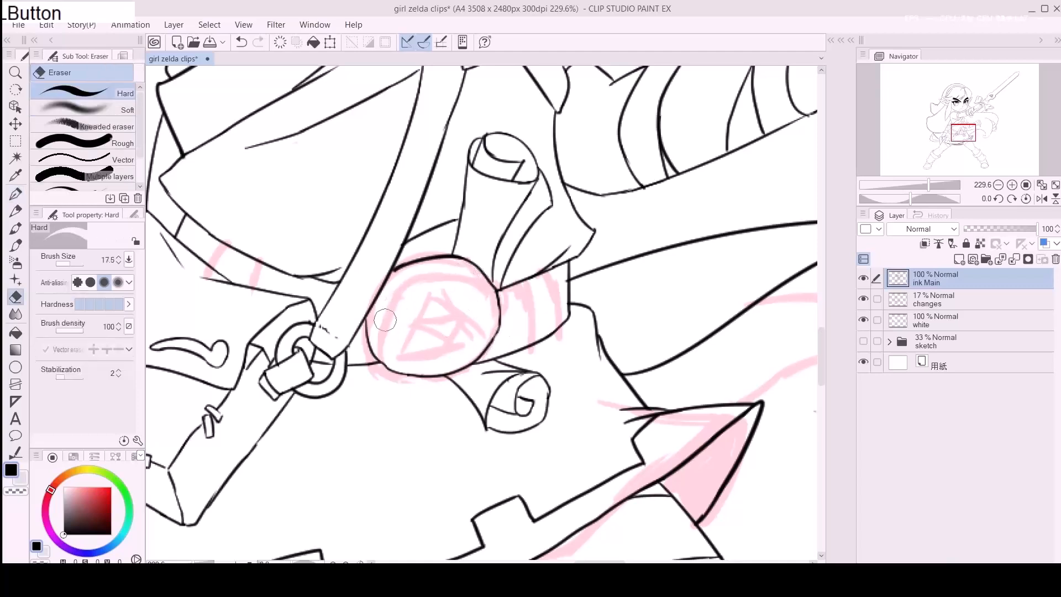
Step: Ink the inner oval of the buckle face with the G-pen at size 5, redrawing its left and upper curve
{"action": "key", "text": "p"}
{"action": "left_click_drag", "start_coordinate": [389, 367], "coordinate": [421, 280]}
{"action": "key", "text": "ctrl+z"}
{"action": "key", "text": "bracketleft"}
{"action": "key", "text": "bracketleft"}
{"action": "mouse_move", "coordinate": [389, 369]}
{"action": "left_mouse_down"}
{"action": "mouse_move", "coordinate": [423, 268]}
{"action": "mouse_move", "coordinate": [386, 364]}
{"action": "mouse_move", "coordinate": [416, 291]}
{"action": "left_mouse_up"}
{"action": "key", "text": "ctrl+z"}
{"action": "key", "text": "ctrl+z"}
{"action": "key", "text": "ctrl+z"}
{"action": "mouse_move", "coordinate": [389, 371]}
{"action": "left_mouse_down"}
{"action": "mouse_move", "coordinate": [421, 280]}
{"action": "mouse_move", "coordinate": [457, 273]}
{"action": "left_mouse_up"}
{"action": "key", "text": "ctrl+z"}
{"action": "mouse_move", "coordinate": [393, 302]}
{"action": "left_mouse_down"}
{"action": "mouse_move", "coordinate": [415, 280]}
{"action": "mouse_move", "coordinate": [459, 273]}
{"action": "mouse_move", "coordinate": [496, 291]}
{"action": "left_mouse_up"}
{"action": "key", "text": "ctrl+z"}
{"action": "key", "text": "ctrl+z"}
{"action": "key", "text": "ctrl+z"}
{"action": "key", "text": "e"}
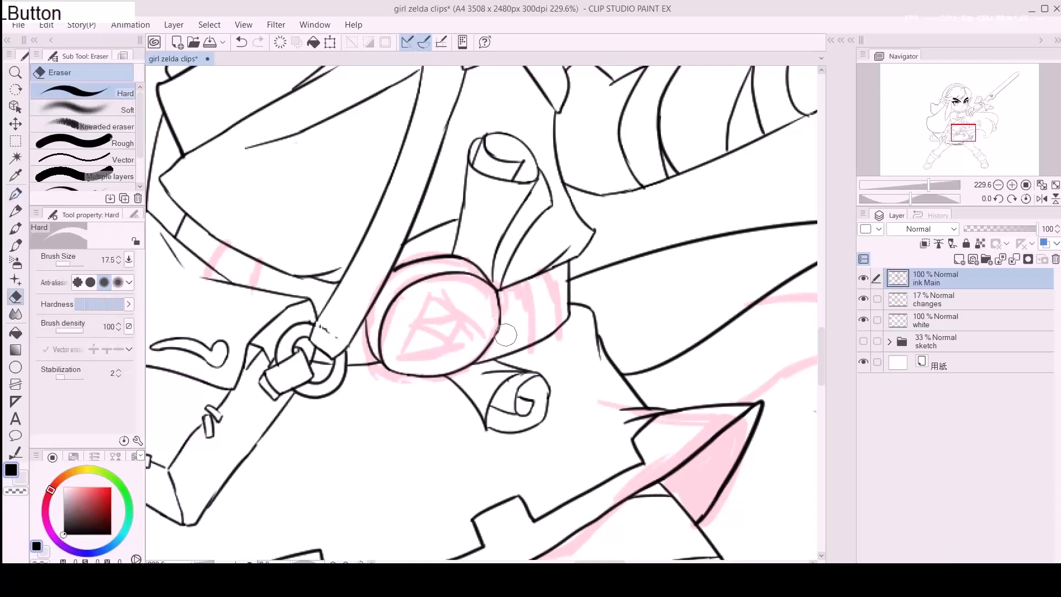
{"action": "key", "text": "p"}
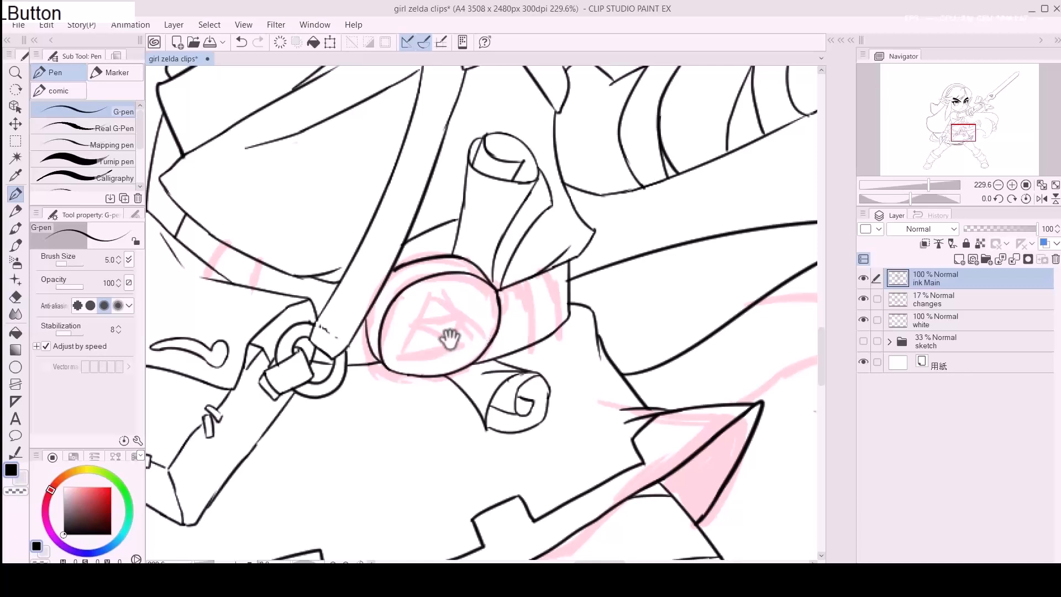
Step: Undo the trial strokes on the buckle and erase the upper arc of its inner oval
{"action": "left_click_drag", "start_coordinate": [456, 333], "coordinate": [479, 309]}
{"action": "left_click_drag", "start_coordinate": [483, 234], "coordinate": [518, 265]}
{"action": "key", "text": "ctrl+z"}
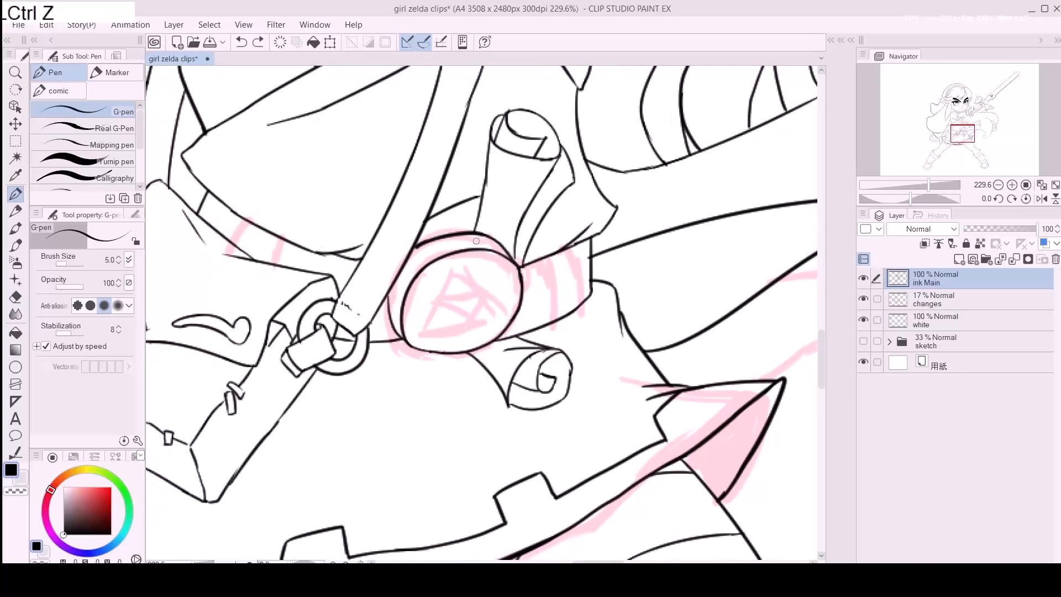
{"action": "mouse_move", "coordinate": [420, 256]}
{"action": "left_mouse_down"}
{"action": "mouse_move", "coordinate": [426, 247]}
{"action": "mouse_move", "coordinate": [503, 257]}
{"action": "mouse_move", "coordinate": [509, 281]}
{"action": "left_mouse_up"}
{"action": "key", "text": "ctrl+z"}
{"action": "key", "text": "e"}
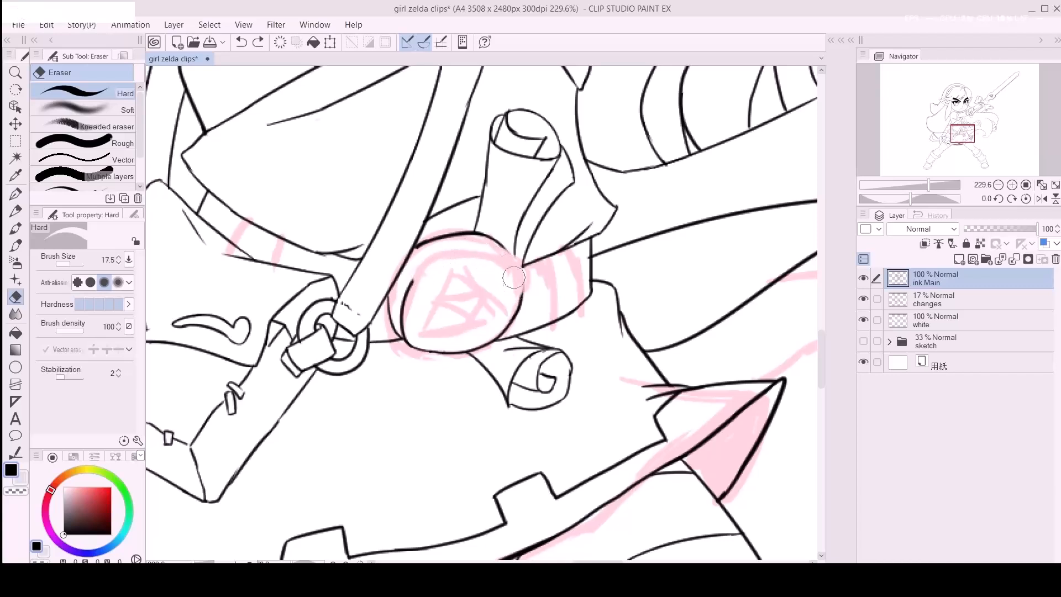
Step: Redraw the upper arc of the buckle's inner oval with short strokes so it closes on the right side
{"action": "key", "text": "p"}
{"action": "mouse_move", "coordinate": [403, 302]}
{"action": "left_mouse_down"}
{"action": "mouse_move", "coordinate": [463, 256]}
{"action": "mouse_move", "coordinate": [411, 284]}
{"action": "mouse_move", "coordinate": [473, 255]}
{"action": "left_mouse_up"}
{"action": "key", "text": "ctrl+z"}
{"action": "left_click_drag", "start_coordinate": [410, 280], "coordinate": [501, 254]}
{"action": "key", "text": "ctrl+z"}
{"action": "mouse_move", "coordinate": [403, 301]}
{"action": "left_mouse_down"}
{"action": "mouse_move", "coordinate": [463, 252]}
{"action": "mouse_move", "coordinate": [476, 277]}
{"action": "mouse_move", "coordinate": [410, 289]}
{"action": "mouse_move", "coordinate": [507, 258]}
{"action": "mouse_move", "coordinate": [483, 287]}
{"action": "mouse_move", "coordinate": [459, 259]}
{"action": "mouse_move", "coordinate": [506, 253]}
{"action": "mouse_move", "coordinate": [490, 253]}
{"action": "mouse_move", "coordinate": [513, 262]}
{"action": "mouse_move", "coordinate": [493, 254]}
{"action": "mouse_move", "coordinate": [519, 292]}
{"action": "left_mouse_up"}
{"action": "key", "text": "ctrl+z"}
{"action": "key", "text": "ctrl+z"}
{"action": "key", "text": "ctrl+z"}
{"action": "mouse_move", "coordinate": [481, 253]}
{"action": "left_mouse_down"}
{"action": "mouse_move", "coordinate": [525, 281]}
{"action": "mouse_move", "coordinate": [492, 253]}
{"action": "mouse_move", "coordinate": [519, 284]}
{"action": "mouse_move", "coordinate": [511, 266]}
{"action": "mouse_move", "coordinate": [521, 299]}
{"action": "mouse_move", "coordinate": [481, 255]}
{"action": "mouse_move", "coordinate": [516, 276]}
{"action": "left_mouse_up"}
{"action": "key", "text": "ctrl+z"}
{"action": "key", "text": "ctrl+z"}
{"action": "key", "text": "ctrl+z"}
{"action": "mouse_move", "coordinate": [475, 234]}
{"action": "left_mouse_down"}
{"action": "mouse_move", "coordinate": [499, 243]}
{"action": "mouse_move", "coordinate": [486, 252]}
{"action": "left_mouse_up"}
{"action": "key", "text": "ctrl+z"}
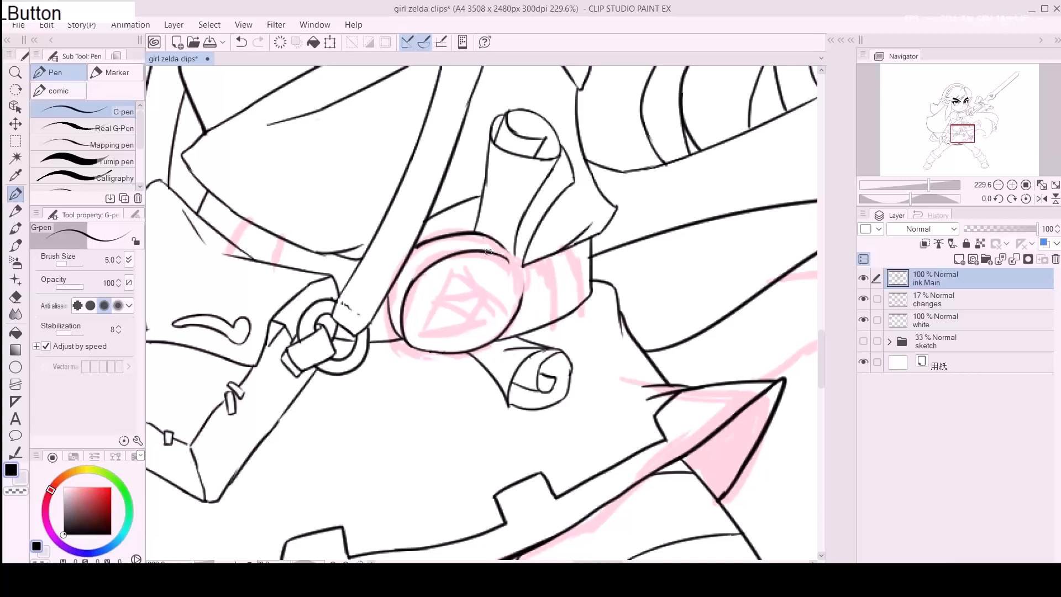
{"action": "key", "text": "e"}
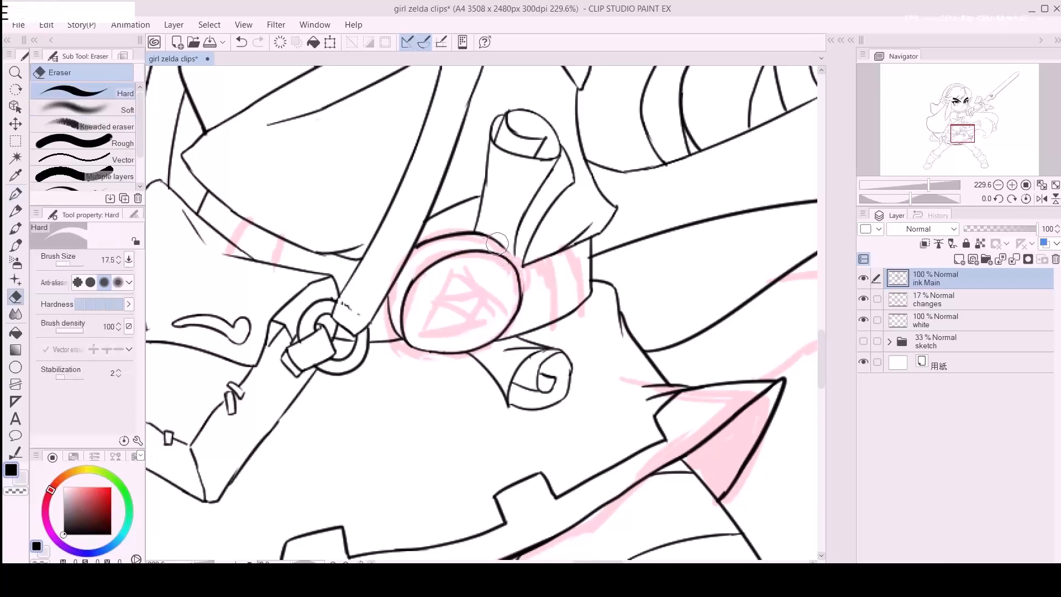
Step: Touch up the buckle's outer rim from the diagonal strap to the inner oval, cleaning the line with the eraser
{"action": "key", "text": "p"}
{"action": "left_click", "coordinate": [424, 255]}
{"action": "key", "text": "e"}
{"action": "mouse_move", "coordinate": [435, 244]}
{"action": "left_mouse_down"}
{"action": "mouse_move", "coordinate": [503, 249]}
{"action": "mouse_move", "coordinate": [418, 252]}
{"action": "mouse_move", "coordinate": [463, 231]}
{"action": "left_mouse_up"}
{"action": "key", "text": "p"}
{"action": "key", "text": "ctrl+z"}
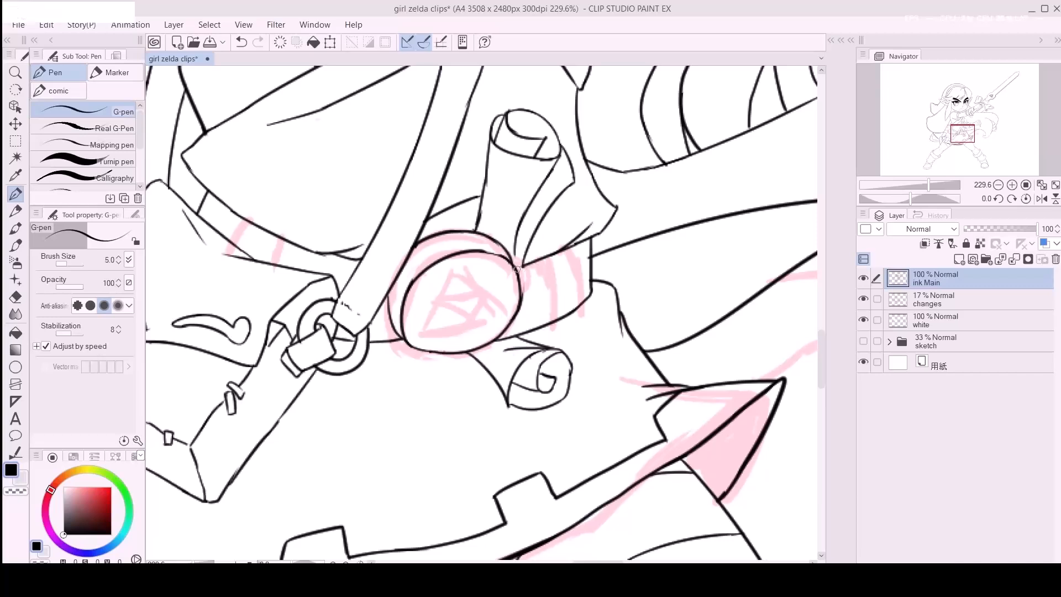
Step: Ink the belt loop to the right of the buckle and erase the belt lines crossing its ends
{"action": "mouse_move", "coordinate": [565, 266]}
{"action": "left_mouse_down"}
{"action": "mouse_move", "coordinate": [507, 242]}
{"action": "mouse_move", "coordinate": [491, 271]}
{"action": "mouse_move", "coordinate": [498, 304]}
{"action": "left_mouse_up"}
{"action": "key", "text": "ctrl+z"}
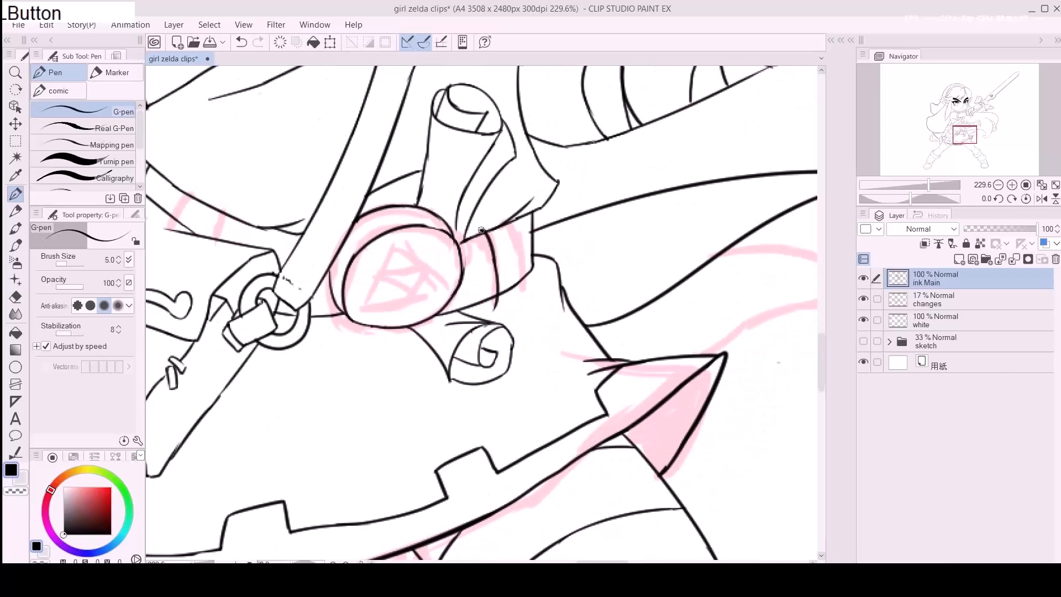
{"action": "key", "text": "ctrl+z"}
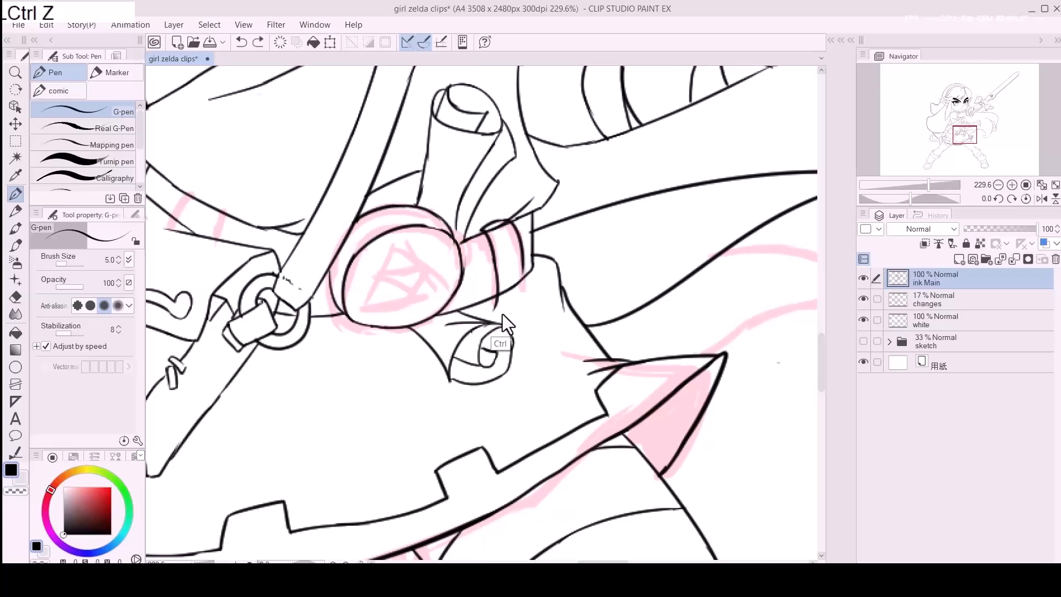
{"action": "mouse_move", "coordinate": [498, 307]}
{"action": "left_mouse_down"}
{"action": "mouse_move", "coordinate": [523, 295]}
{"action": "mouse_move", "coordinate": [525, 268]}
{"action": "mouse_move", "coordinate": [520, 298]}
{"action": "left_mouse_up"}
{"action": "key", "text": "ctrl+z"}
{"action": "key", "text": "a"}
{"action": "key", "text": "["}
{"action": "left_click_drag", "start_coordinate": [497, 232], "coordinate": [503, 226]}
{"action": "left_click_drag", "start_coordinate": [509, 289], "coordinate": [512, 282]}
Step: Ink the second belt loop above the pouch flap, following the red guide marks
{"action": "key", "text": "space"}
{"action": "left_click_drag", "start_coordinate": [391, 279], "coordinate": [576, 363]}
{"action": "key", "text": "p"}
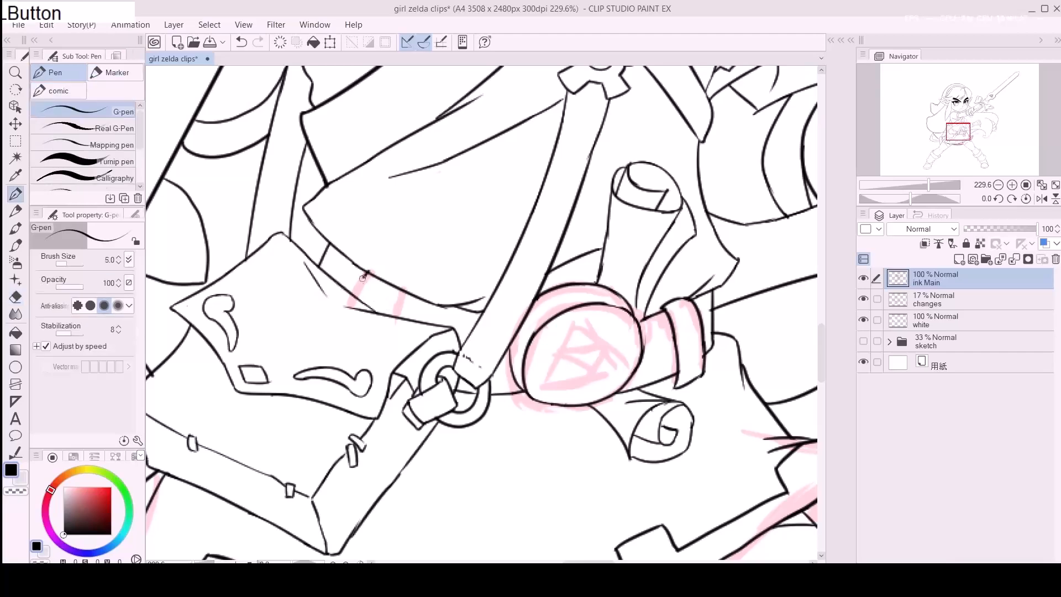
{"action": "left_click_drag", "start_coordinate": [403, 288], "coordinate": [400, 300]}
Step: Place a vertical symmetrical ruler in the blank space between the character's legs
{"action": "key", "text": "space"}
{"action": "left_click_drag", "start_coordinate": [619, 345], "coordinate": [461, 259]}
{"action": "left_click_drag", "start_coordinate": [633, 394], "coordinate": [444, 288]}
{"action": "key", "text": "ctrl+space"}
{"action": "key", "text": "space"}
{"action": "left_click_drag", "start_coordinate": [506, 323], "coordinate": [496, 261]}
{"action": "key", "text": "ctrl+space"}
{"action": "left_click_drag", "start_coordinate": [411, 359], "coordinate": [431, 330]}
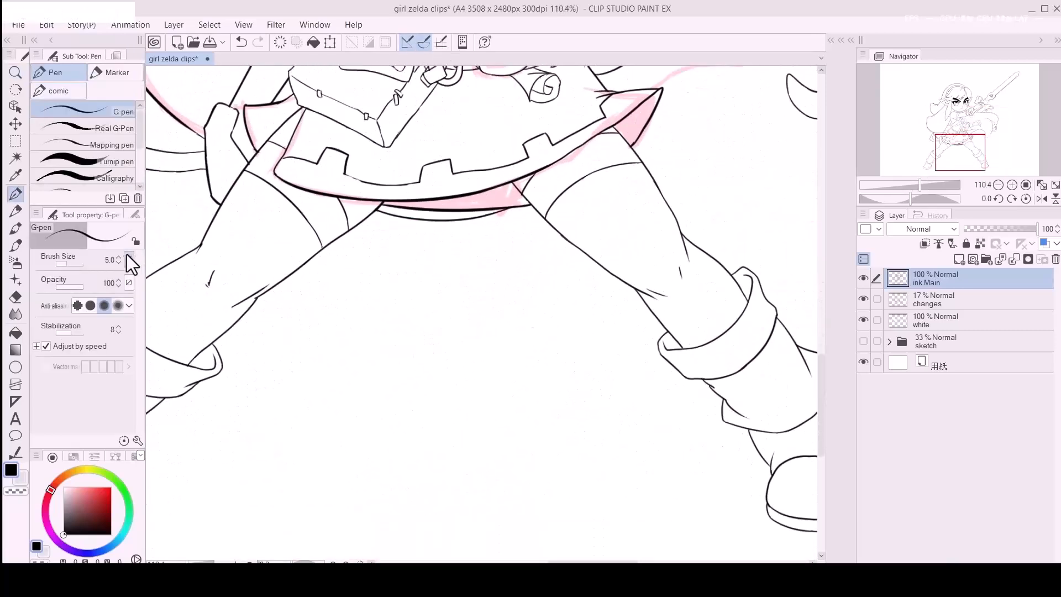
{"action": "key", "text": "ctrl+z"}
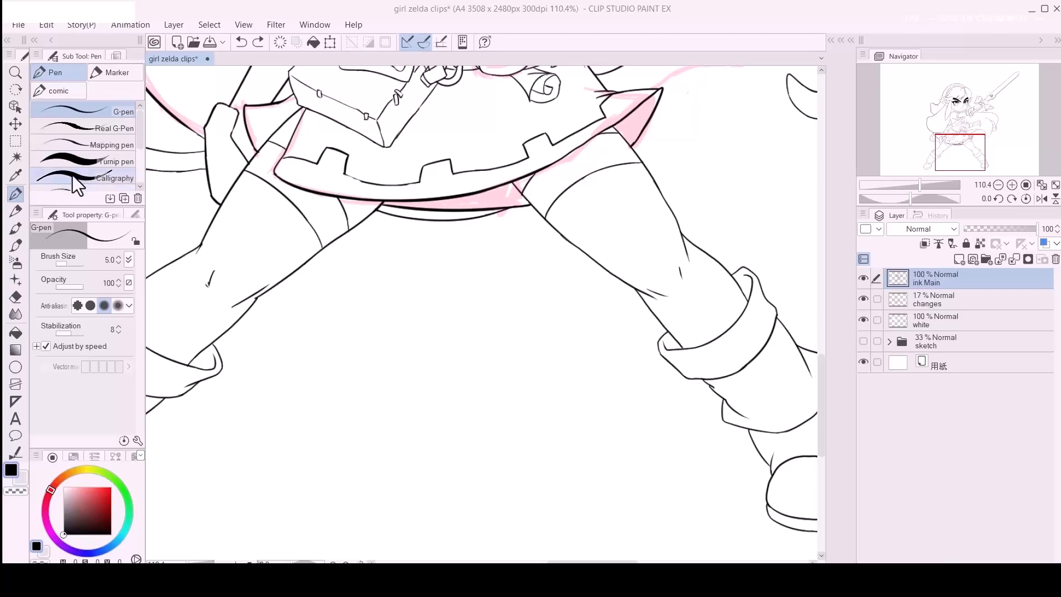
{"action": "key", "text": "m"}
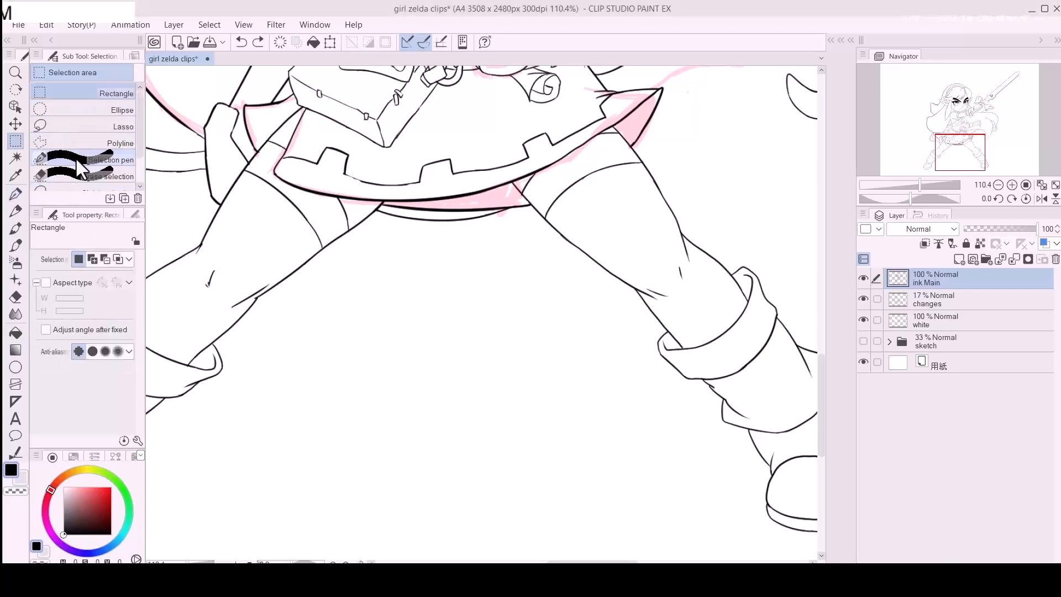
{"action": "key", "text": "o"}
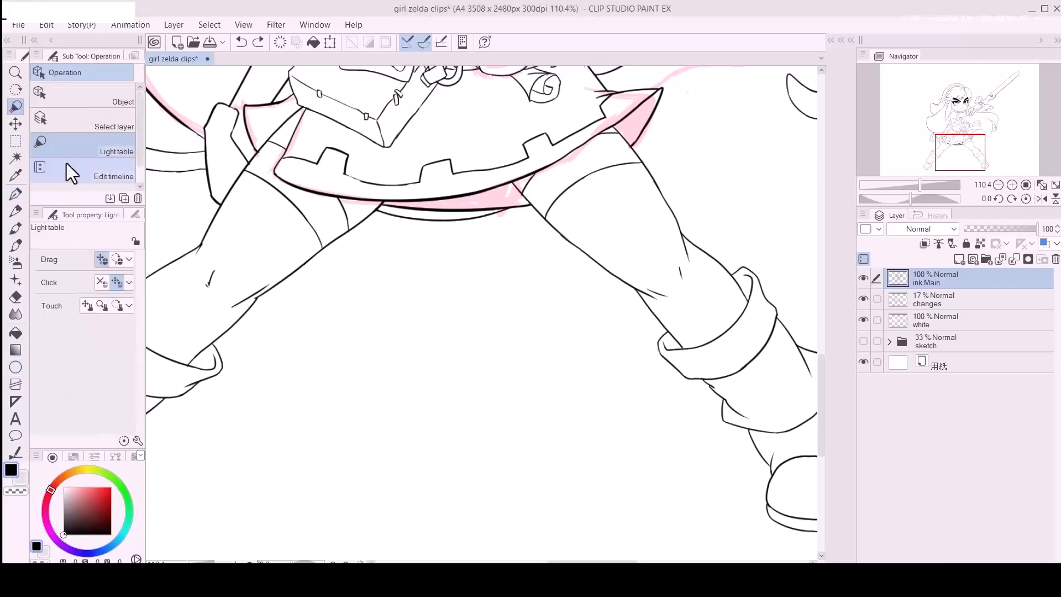
{"action": "key", "text": "m"}
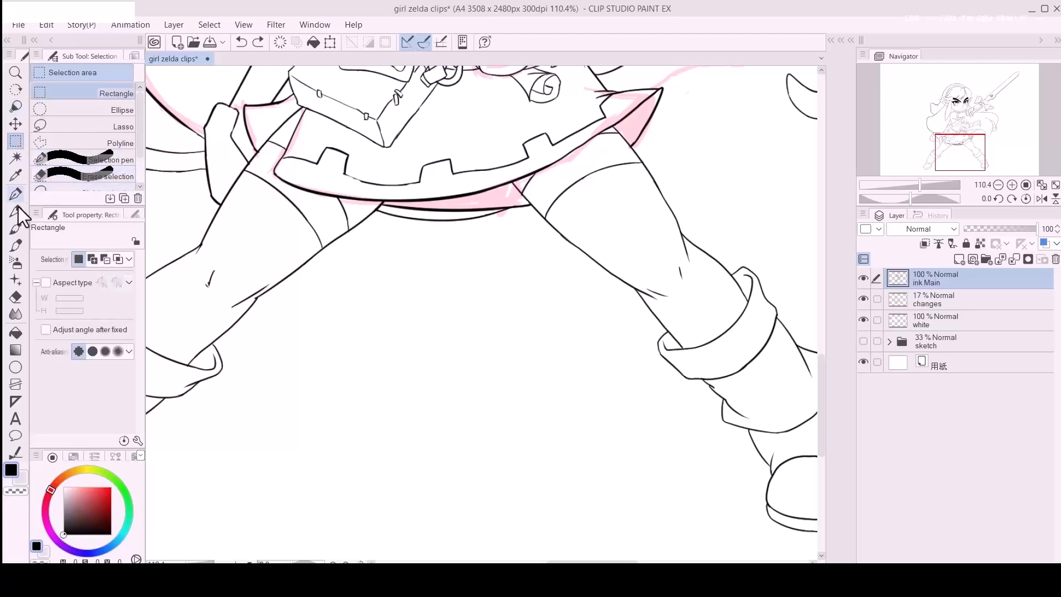
{"action": "left_click", "coordinate": [15, 400]}
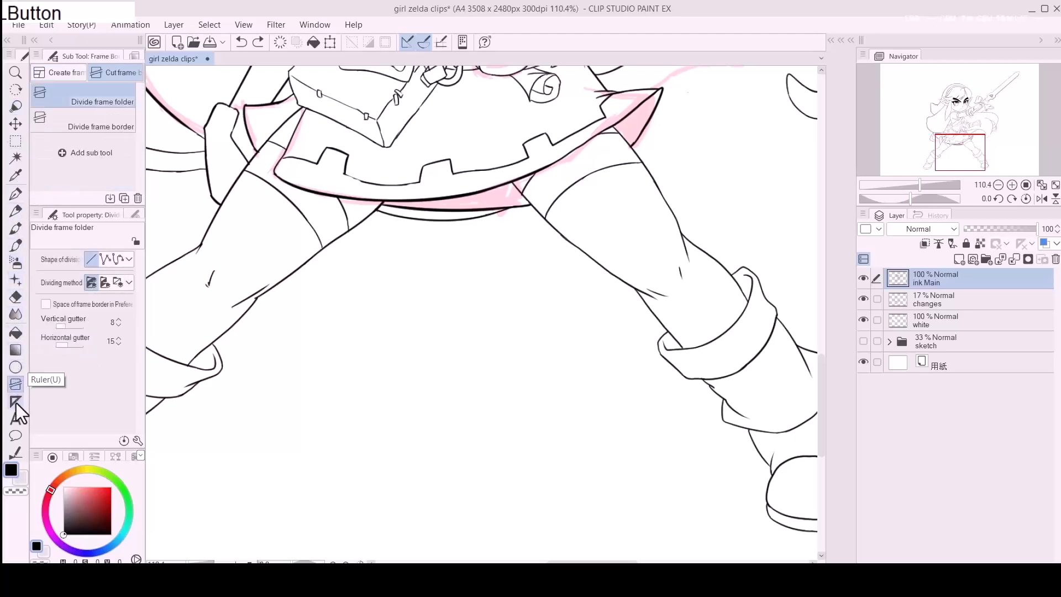
{"action": "left_click_drag", "start_coordinate": [440, 274], "coordinate": [442, 515]}
Step: Draw a Triforce of straight lines centred on the symmetrical ruler, using the Turnip pen at size 4.5
{"action": "key", "text": "p"}
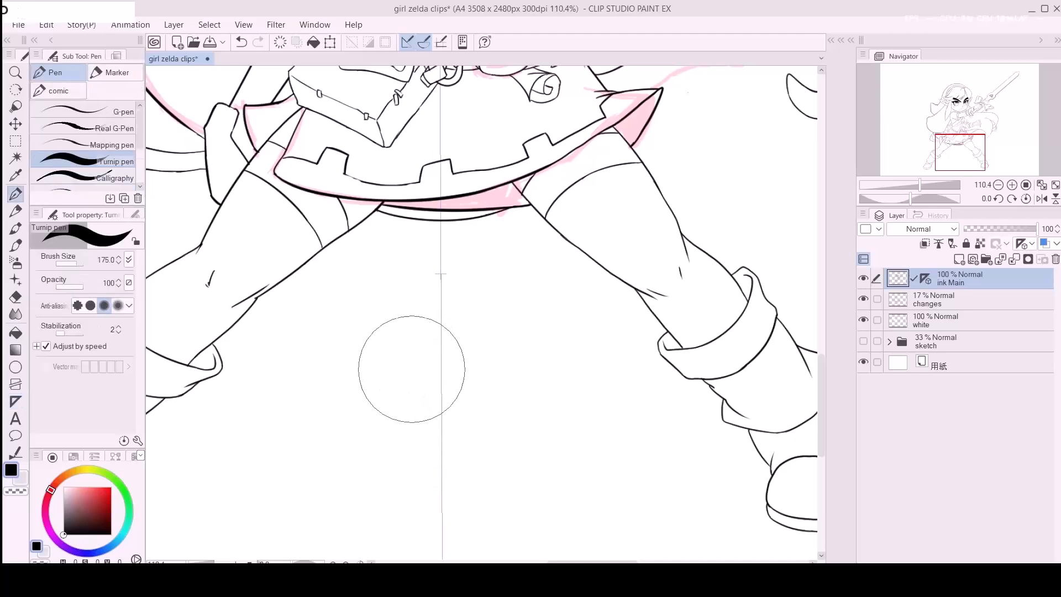
{"action": "key", "text": "p"}
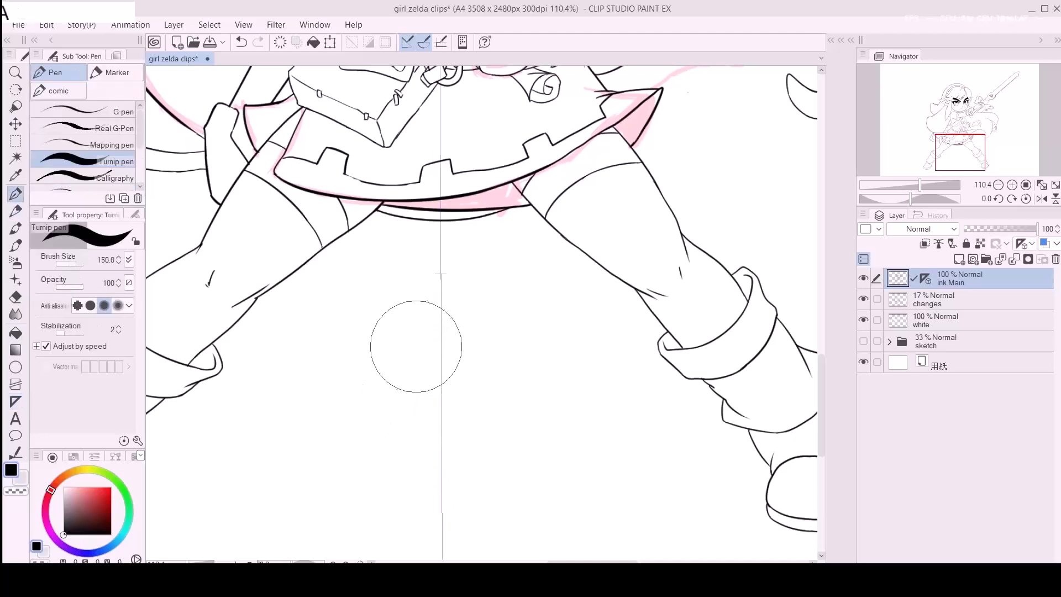
{"action": "key", "text": "a"}
{"action": "key", "text": "a"}
{"action": "key", "text": "a"}
{"action": "key", "text": "a"}
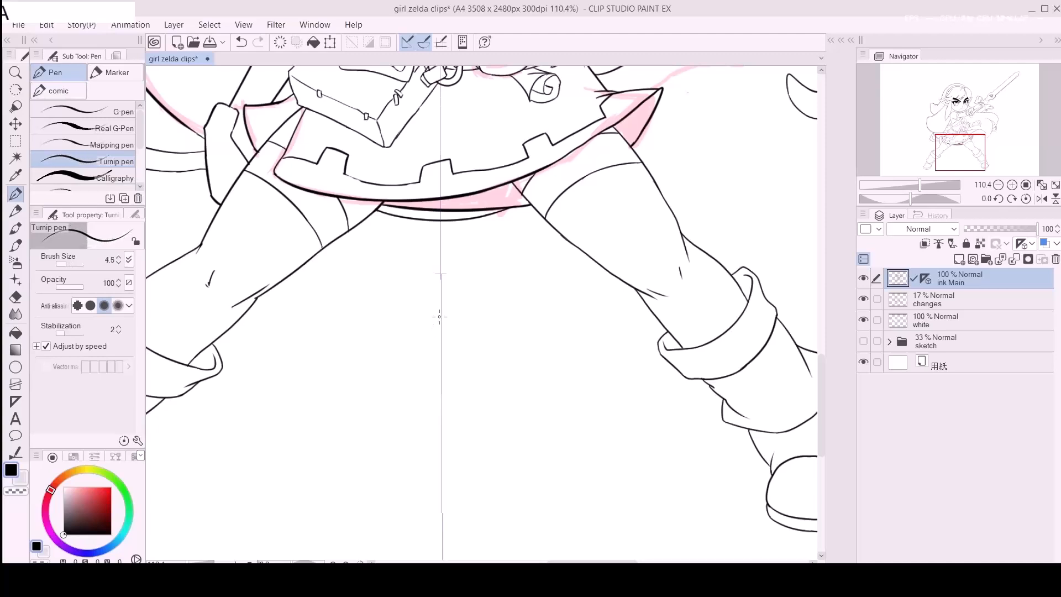
{"action": "left_click", "coordinate": [441, 316]}
{"action": "left_click", "coordinate": [365, 394], "text": "shift"}
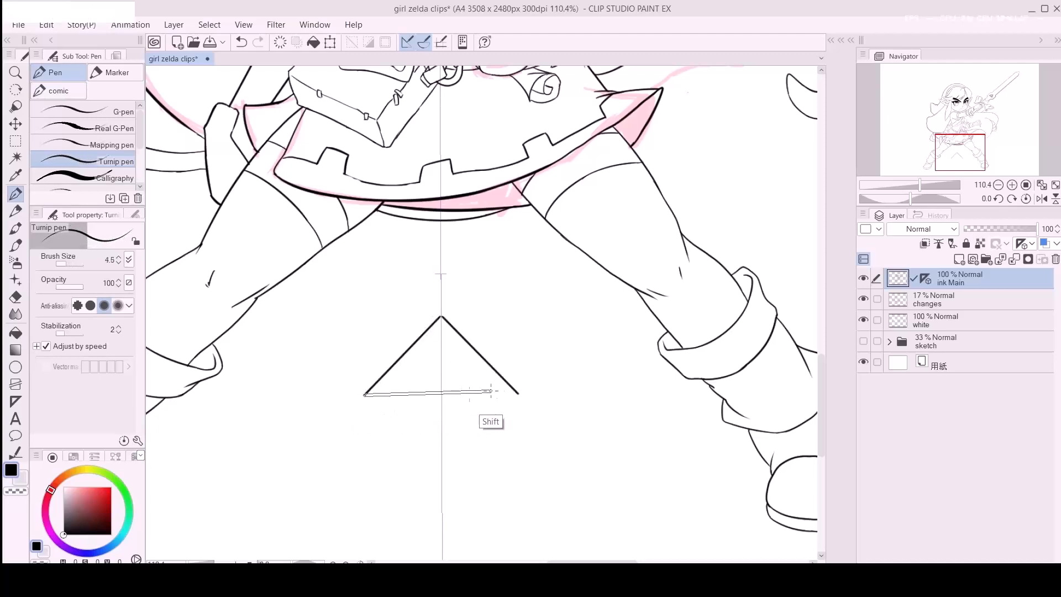
{"action": "left_click", "coordinate": [514, 393], "text": "shift"}
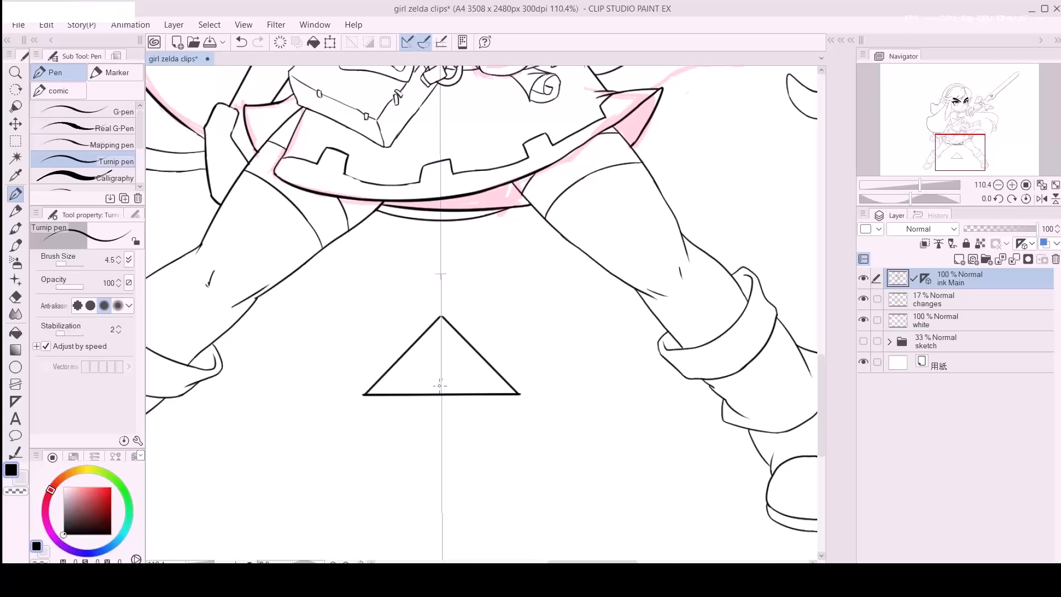
{"action": "left_click", "coordinate": [401, 356], "text": "shift"}
{"action": "left_click", "coordinate": [480, 358], "text": "shift"}
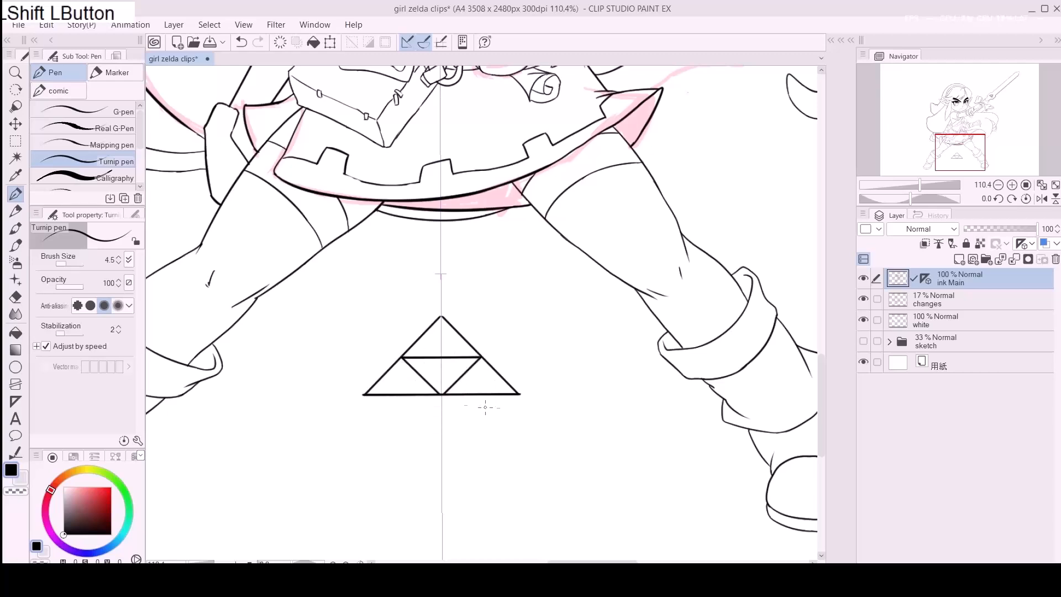
Step: Draw a larger triangle outline around the Triforce and clean up its apex with the hard eraser
{"action": "left_click_drag", "start_coordinate": [352, 402], "coordinate": [543, 402]}
{"action": "left_click", "coordinate": [542, 401], "text": "shift"}
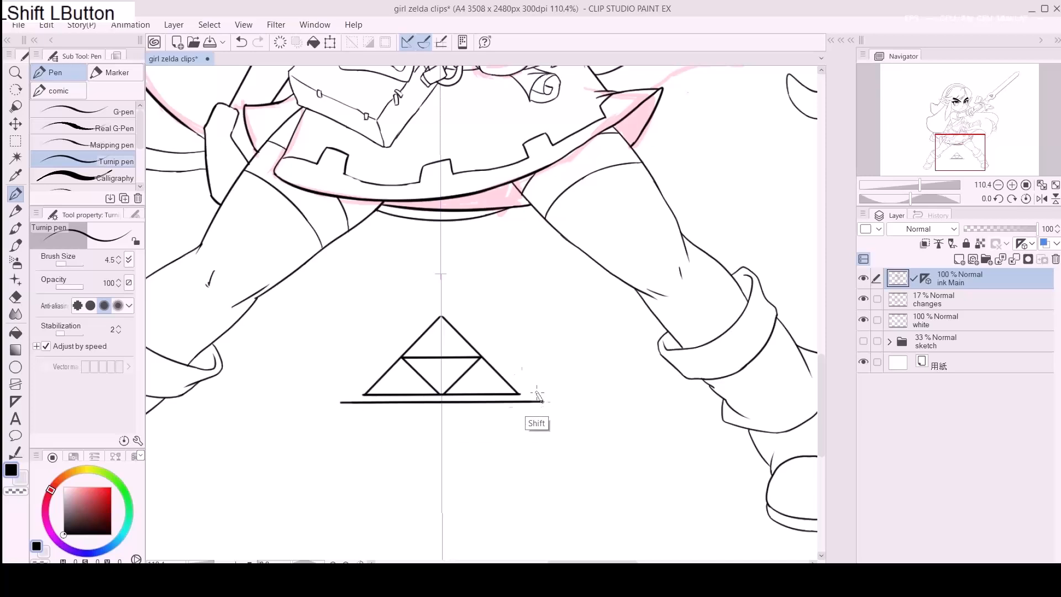
{"action": "left_click", "coordinate": [441, 302], "text": "shift"}
{"action": "key", "text": "ctrl+z"}
{"action": "key", "text": "ctrl+z"}
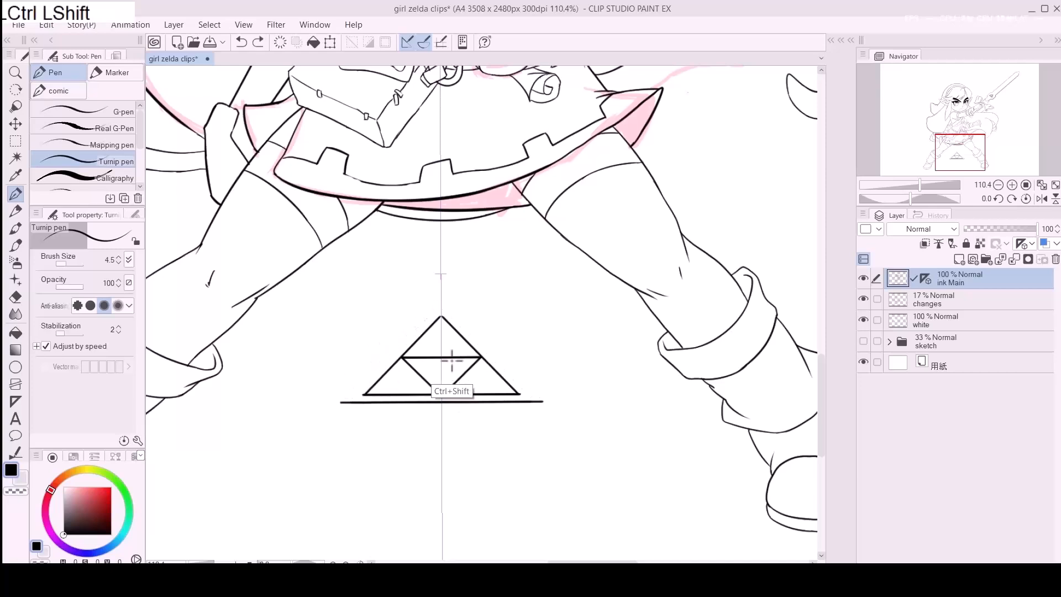
{"action": "key", "text": "ctrl+shift+z"}
{"action": "key", "text": "ctrl+shift+z"}
{"action": "key", "text": "e"}
{"action": "left_click", "coordinate": [444, 298]}
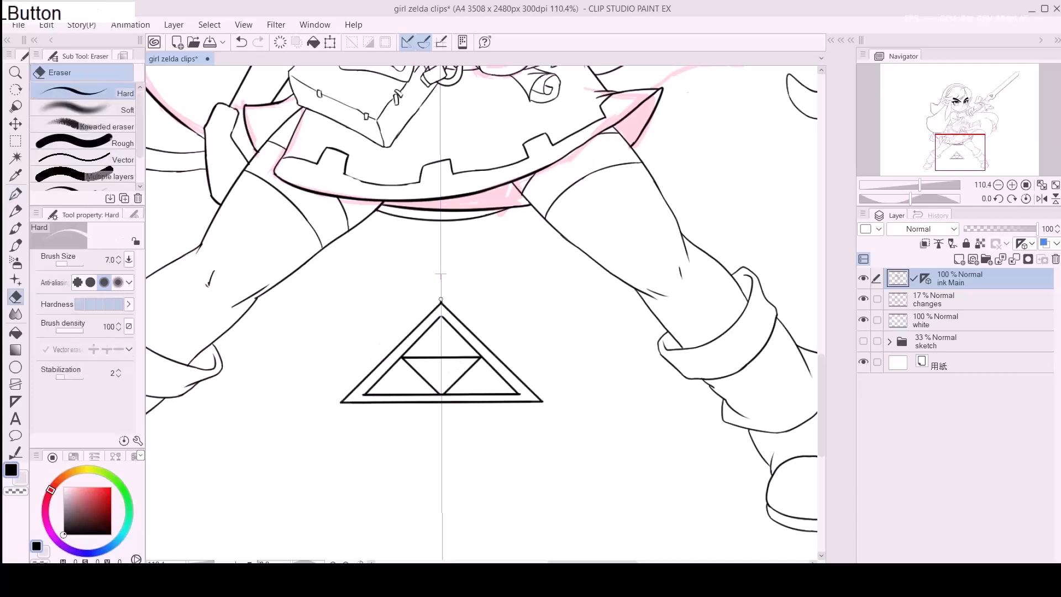
Step: Disable the symmetrical ruler on the ink Main layer
{"action": "left_click", "coordinate": [421, 42]}
{"action": "left_click", "coordinate": [15, 401]}
{"action": "left_click", "coordinate": [119, 184]}
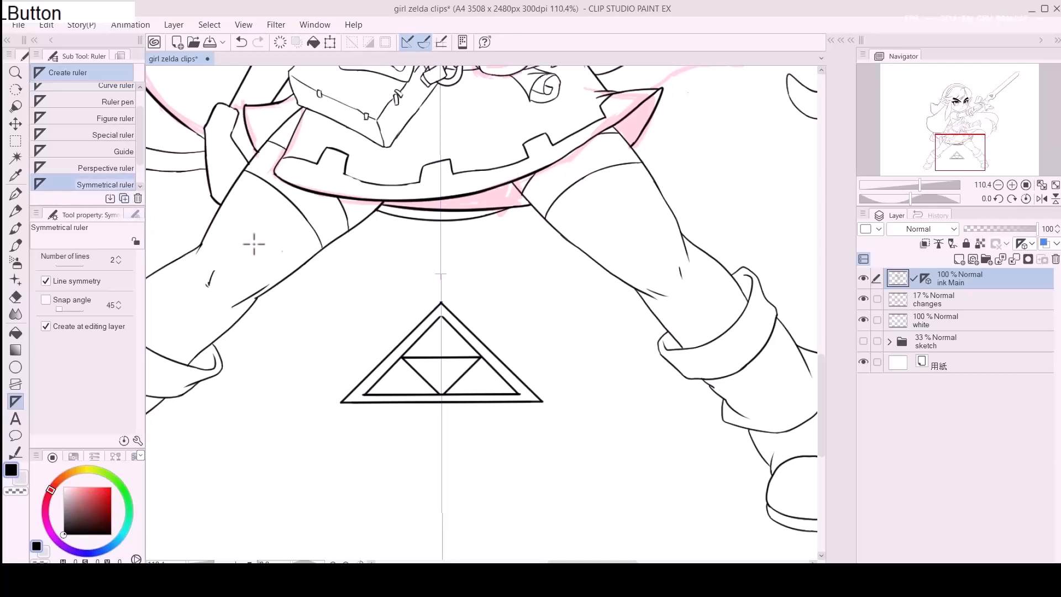
{"action": "left_click_drag", "start_coordinate": [440, 273], "coordinate": [432, 273]}
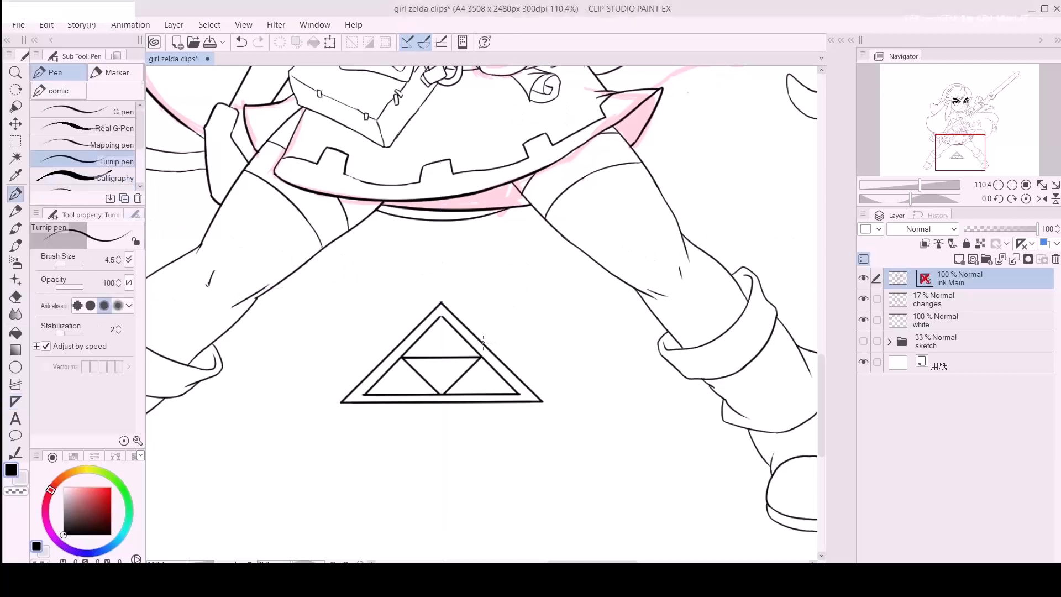
{"action": "key", "text": "k"}
{"action": "mouse_move", "coordinate": [510, 380]}
{"action": "left_mouse_down"}
{"action": "mouse_move", "coordinate": [511, 337]}
{"action": "mouse_move", "coordinate": [508, 357]}
{"action": "left_mouse_up"}
{"action": "key", "text": "ctrl+z"}
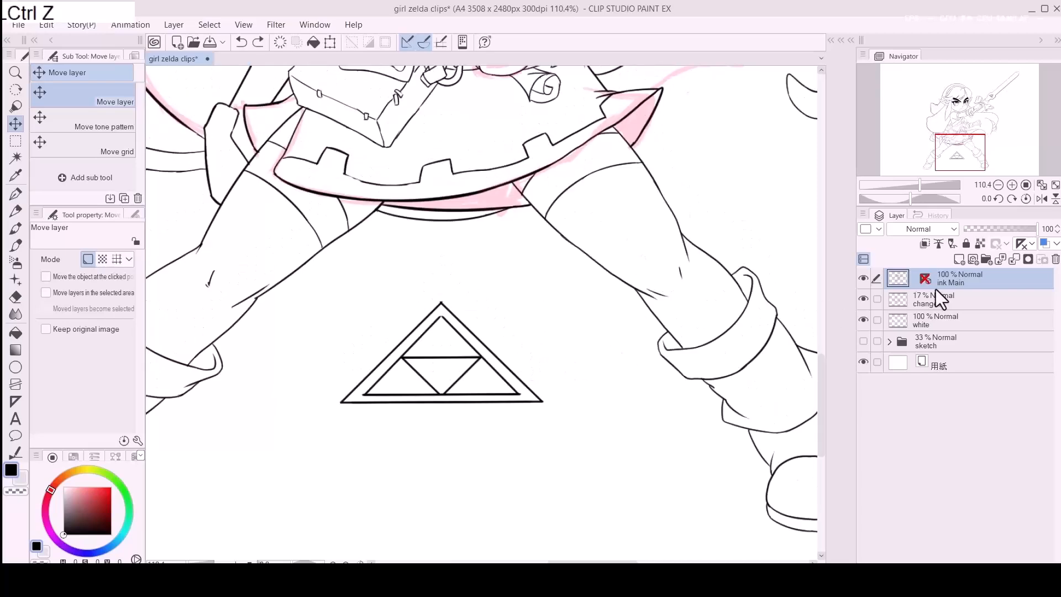
{"action": "left_click", "coordinate": [863, 278]}
{"action": "left_click", "coordinate": [863, 278]}
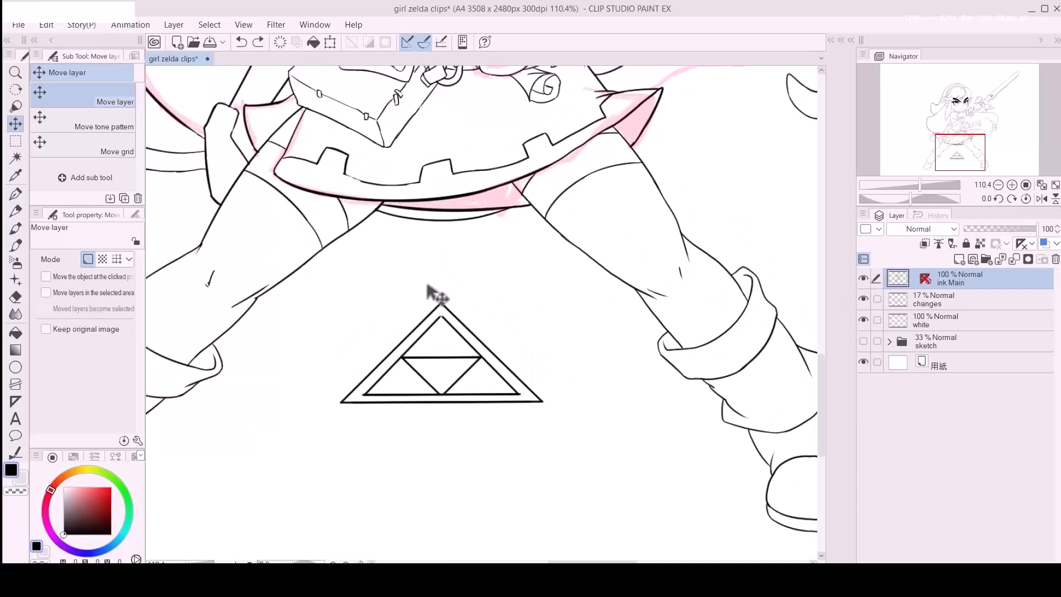
Step: Select the whole Triforce with rectangular selections, then cut and paste it onto its own layer
{"action": "key", "text": "m"}
{"action": "left_click_drag", "start_coordinate": [353, 277], "coordinate": [552, 456]}
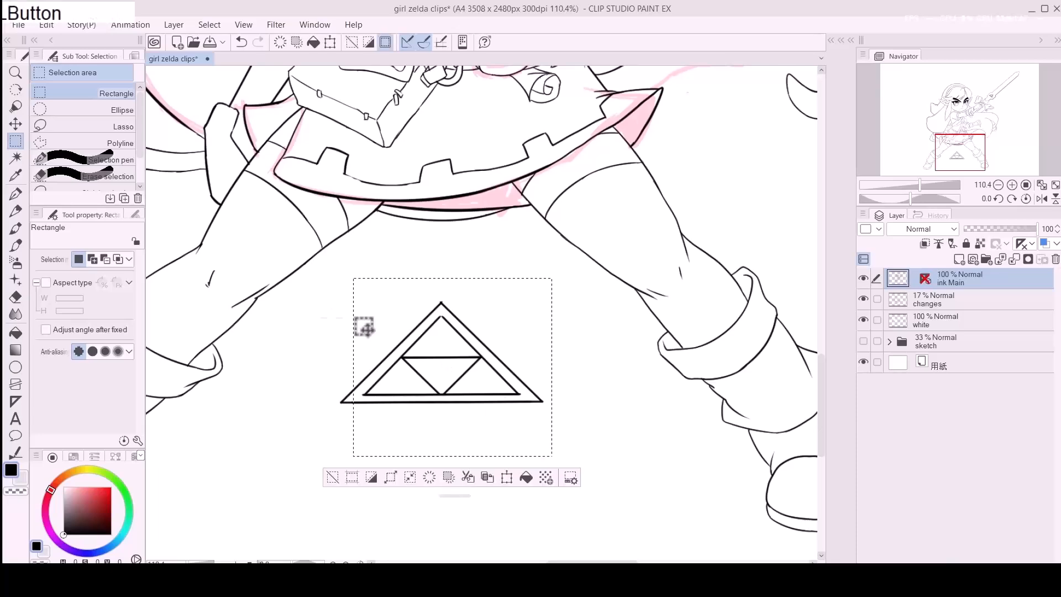
{"action": "left_click_drag", "start_coordinate": [304, 336], "coordinate": [442, 474]}
{"action": "key", "text": "ctrl+x"}
{"action": "key", "text": "ctrl+v"}
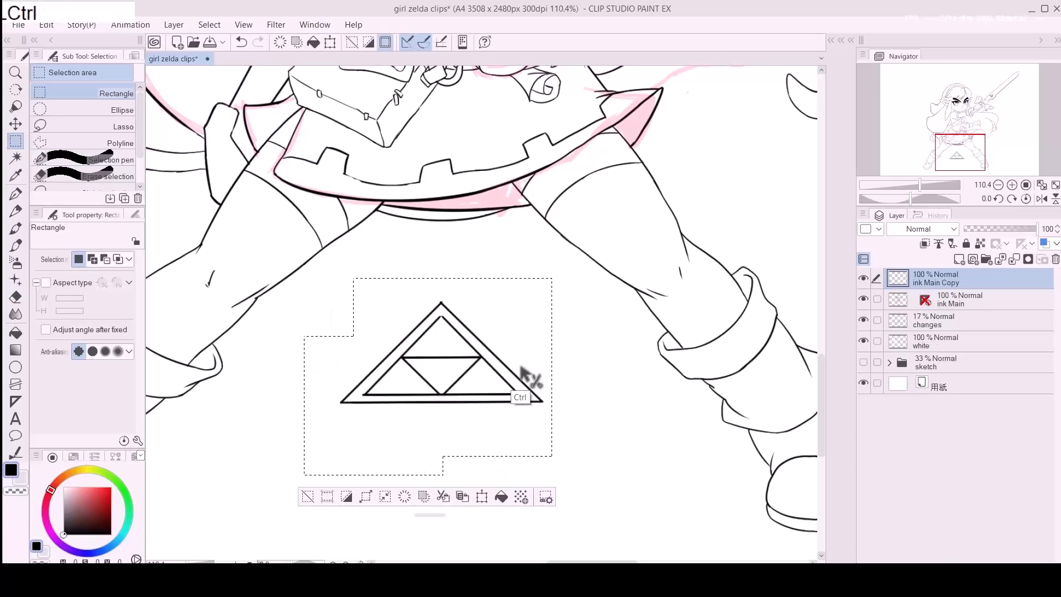
Step: Deselect the Triforce, move it onto the round belt buckle, and transform it to fit the buckle's size and tilt
{"action": "key", "text": "ctrl+d"}
{"action": "left_click_drag", "start_coordinate": [525, 334], "coordinate": [504, 403]}
{"action": "key", "text": "k"}
{"action": "left_click_drag", "start_coordinate": [558, 514], "coordinate": [575, 393]}
{"action": "key", "text": "ctrl+t"}
{"action": "left_click_drag", "start_coordinate": [575, 269], "coordinate": [509, 303]}
{"action": "key", "text": "Return"}
Step: Thicken the three outer sides of the buckle's Triforce with straight Turnip pen lines at size 2
{"action": "key", "text": "ctrl+space"}
{"action": "key", "text": "p"}
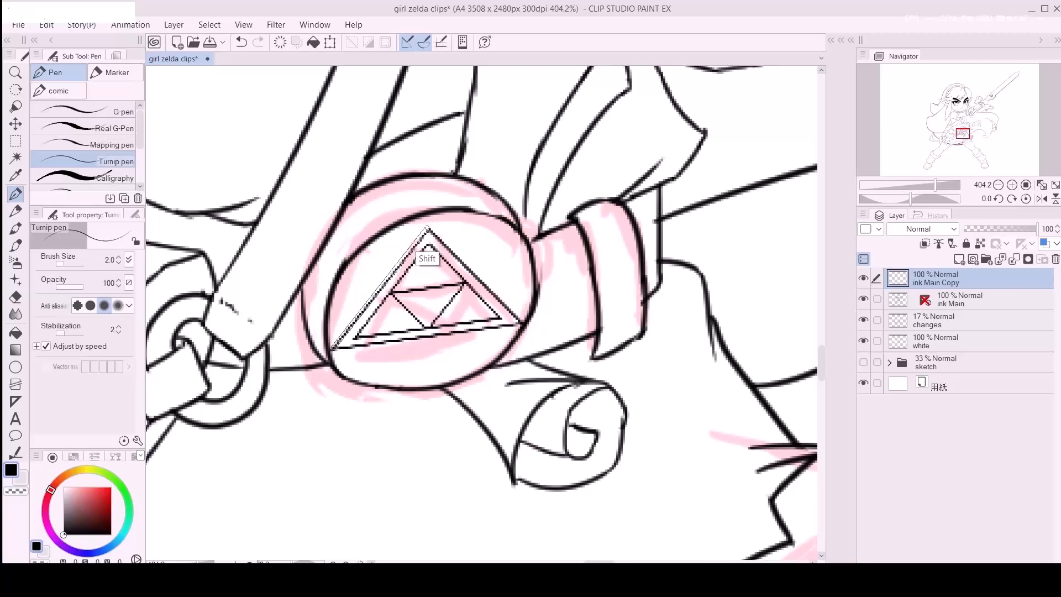
{"action": "left_click", "coordinate": [429, 229], "text": "shift"}
{"action": "left_click", "coordinate": [431, 227], "text": "shift"}
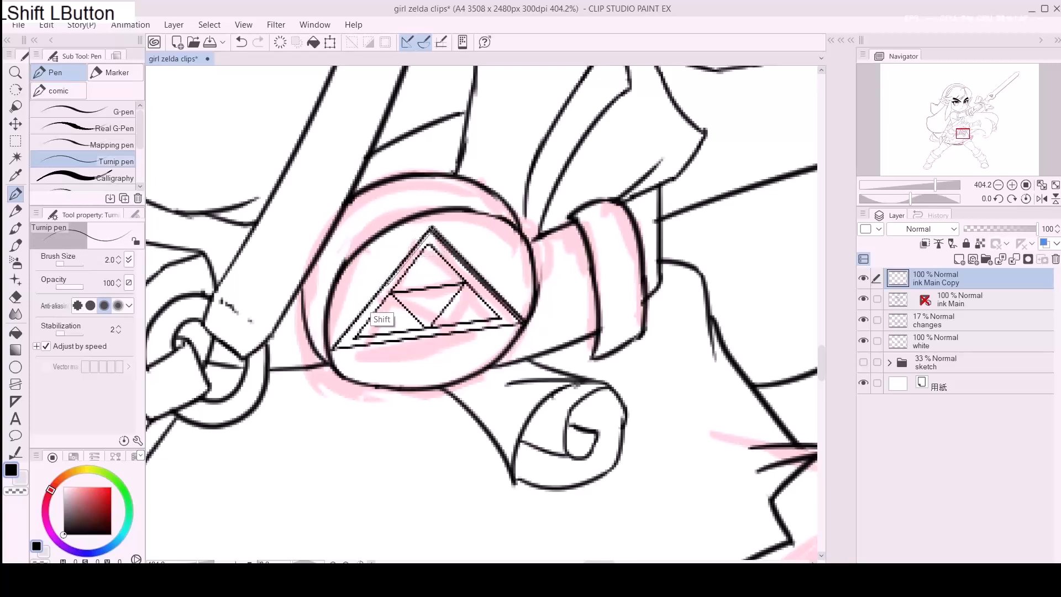
{"action": "left_click", "coordinate": [331, 346], "text": "shift"}
{"action": "left_click", "coordinate": [429, 227], "text": "shift"}
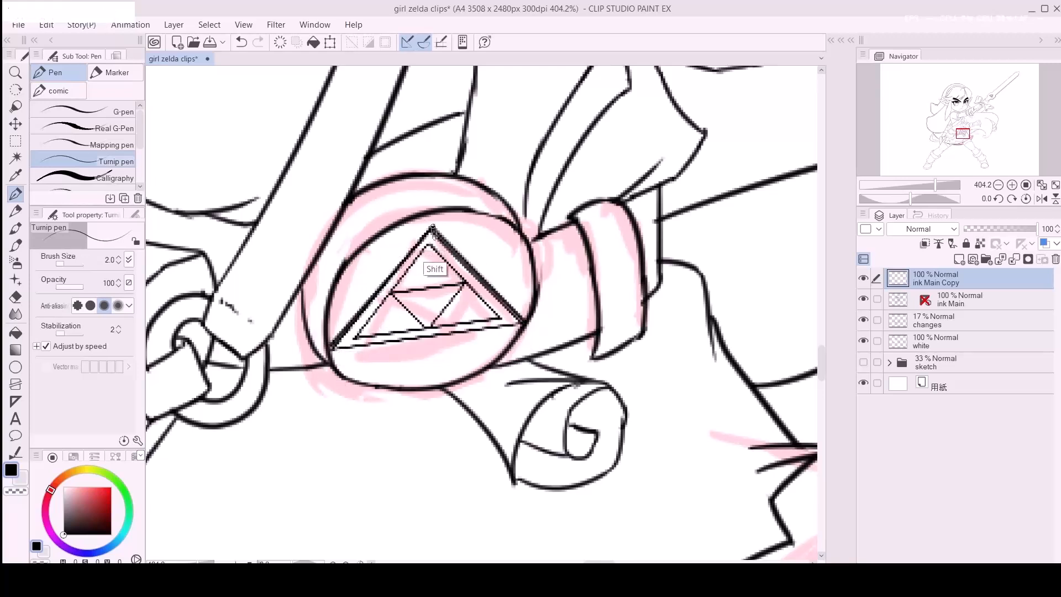
{"action": "left_click", "coordinate": [525, 325], "text": "shift"}
{"action": "left_click", "coordinate": [330, 349], "text": "shift"}
{"action": "left_click", "coordinate": [526, 325], "text": "shift"}
{"action": "left_click", "coordinate": [330, 349], "text": "shift"}
{"action": "left_click", "coordinate": [524, 325], "text": "shift"}
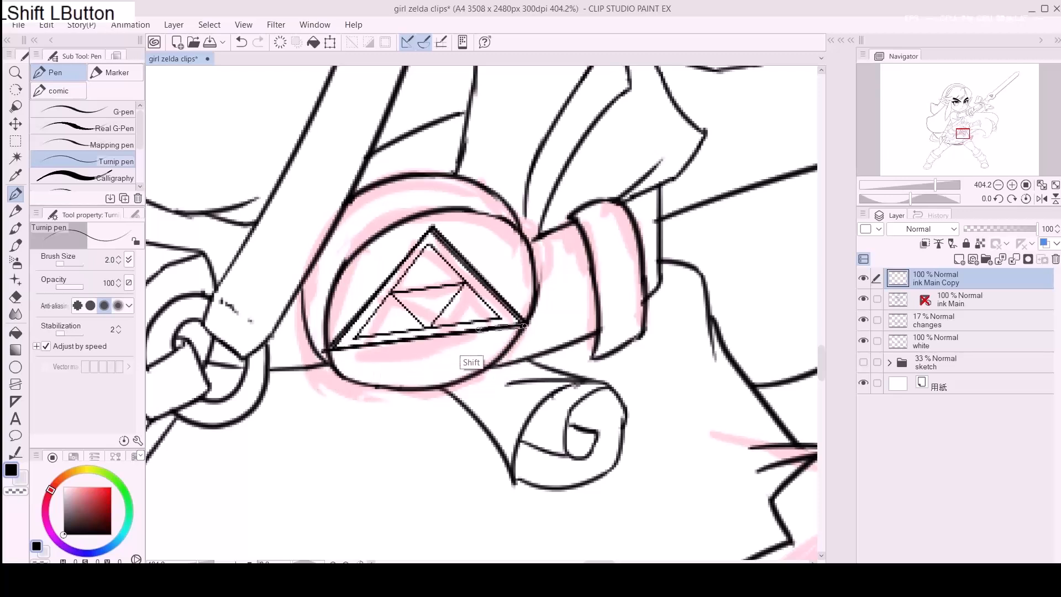
Step: Clean up the outer triangle's corners with the hard eraser at size 6 and merge the emblem layer into ink Main
{"action": "key", "text": "e"}
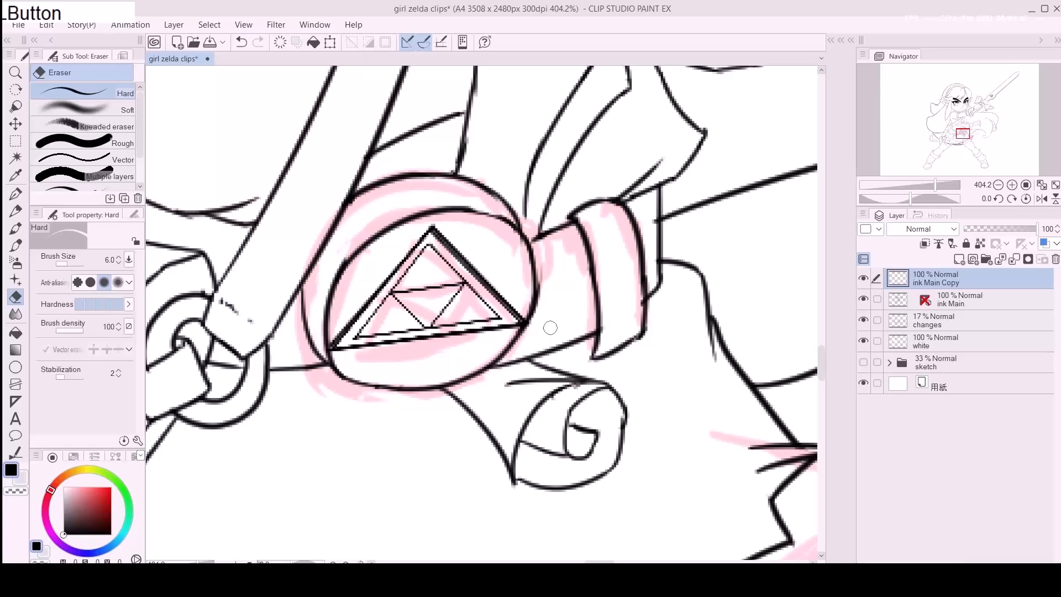
{"action": "left_click", "coordinate": [556, 342], "text": "shift"}
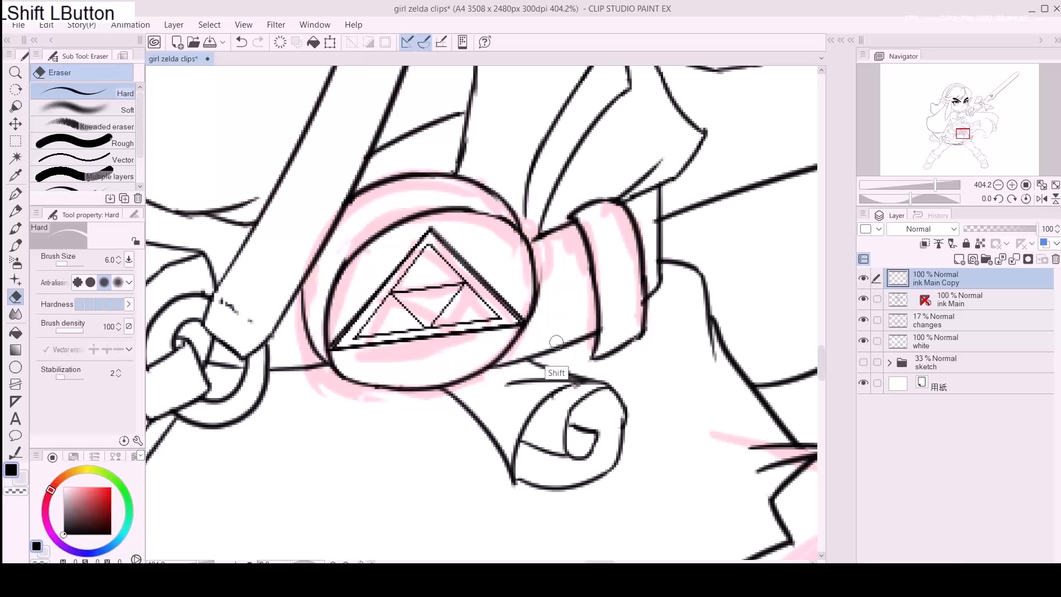
{"action": "key", "text": "ctrl+e"}
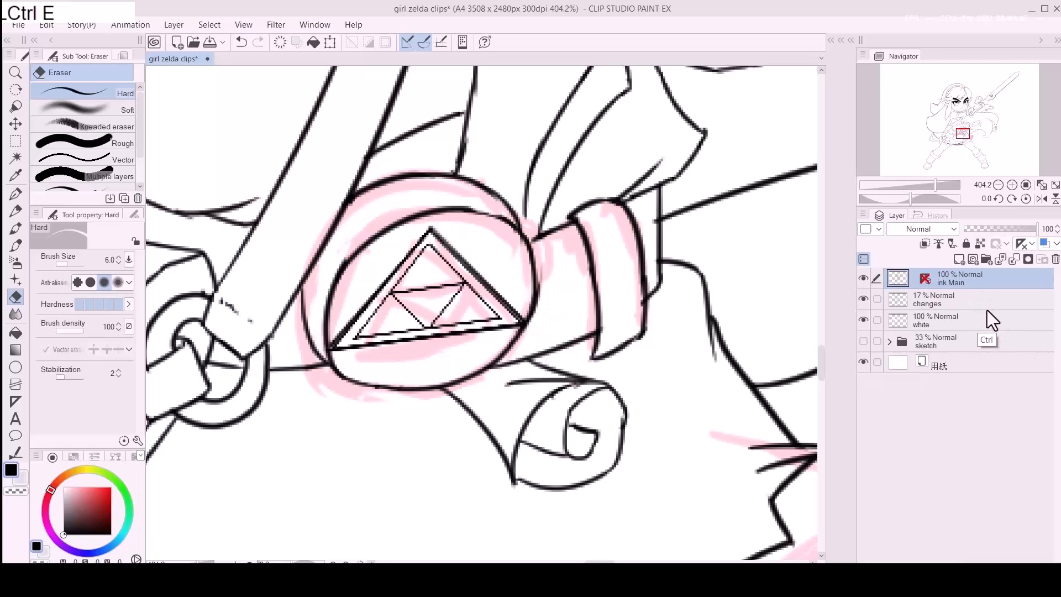
Step: Add a new layer above changes, try merging ink Main into it, and undo the merge
{"action": "left_click", "coordinate": [971, 302]}
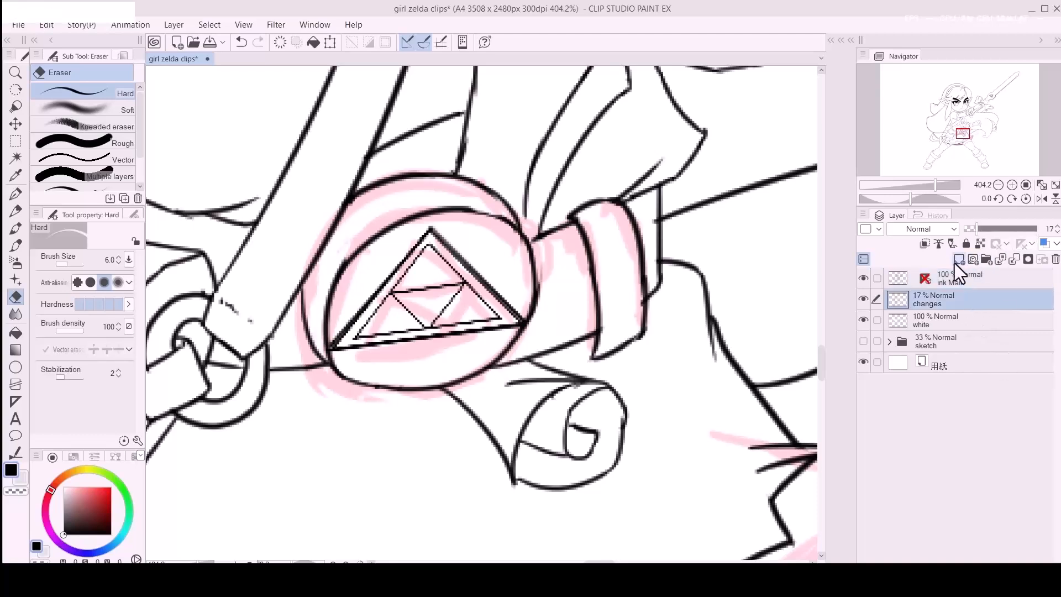
{"action": "key", "text": "ctrl+e"}
{"action": "key", "text": "ctrl+z"}
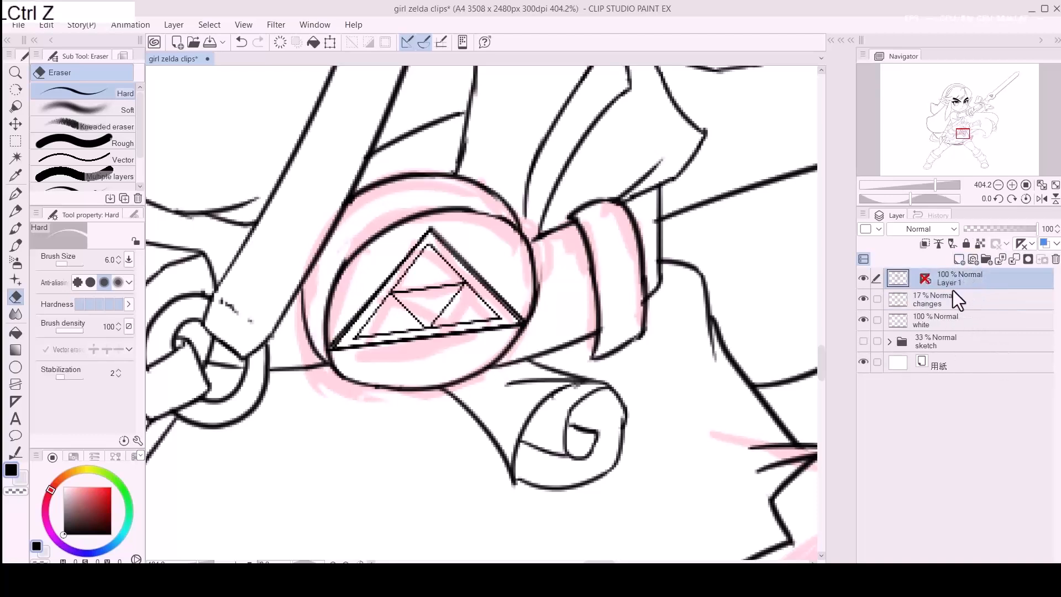
{"action": "key", "text": "ctrl+z"}
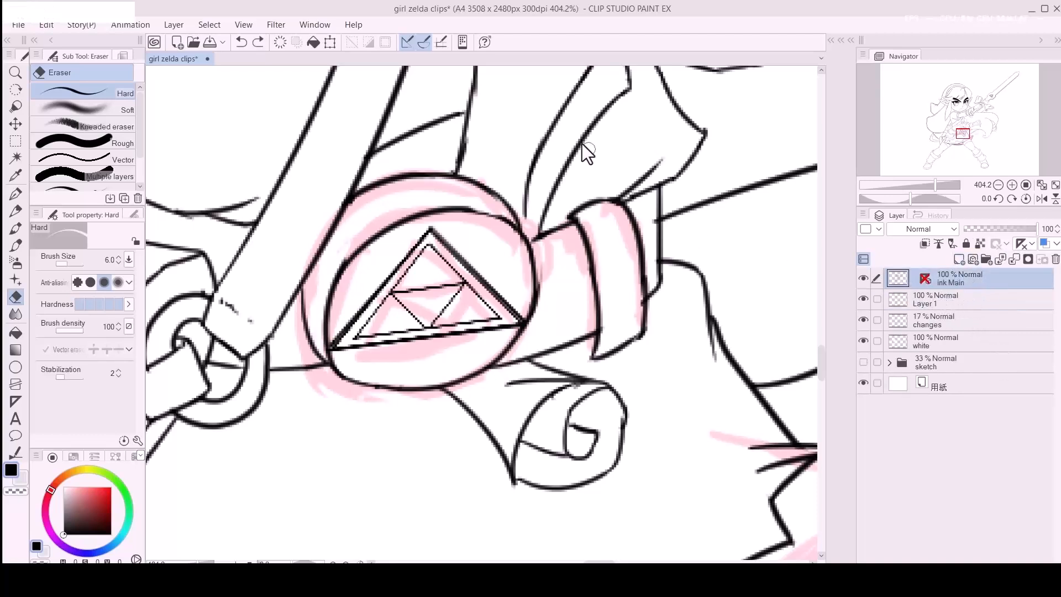
Step: Delete the symmetrical ruler from the ink Main layer
{"action": "left_click", "coordinate": [173, 24]}
{"action": "mouse_move", "coordinate": [335, 185]}
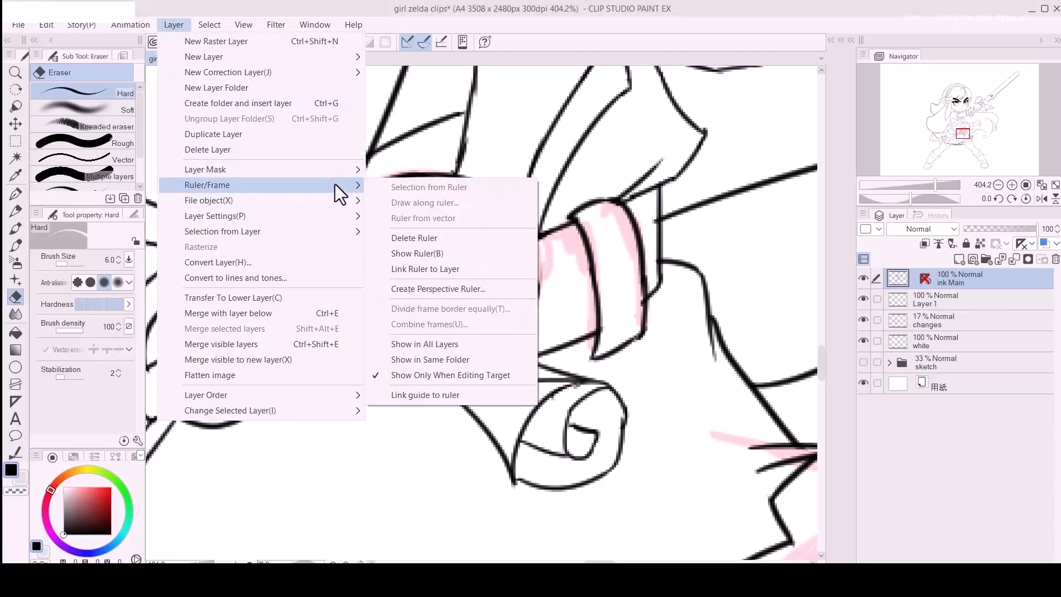
{"action": "left_click", "coordinate": [413, 238]}
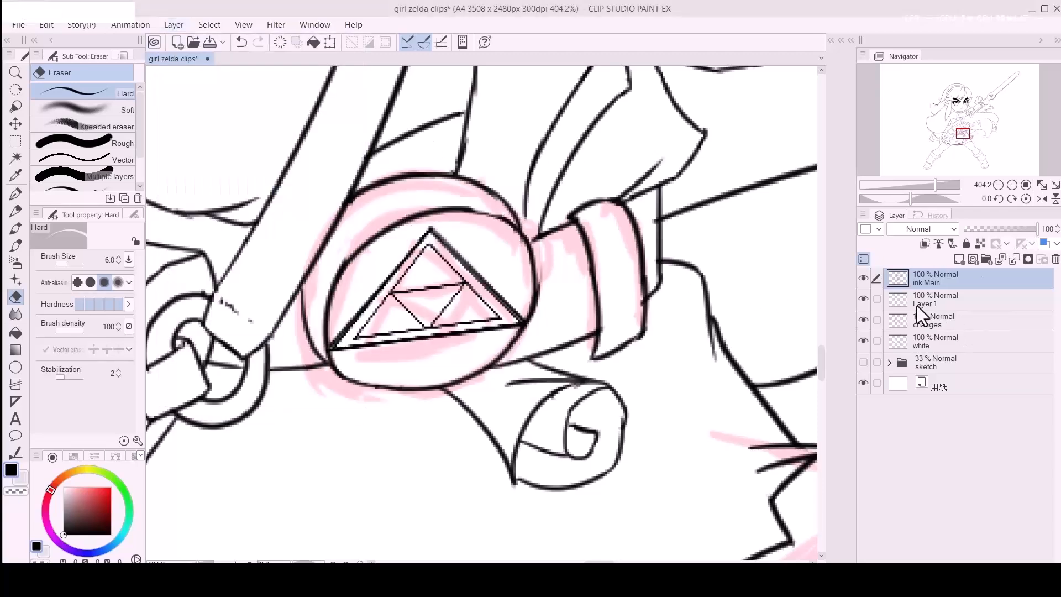
Step: Hide and delete the Layer 1, changes and white layers
{"action": "key", "text": "ctrl+space"}
{"action": "left_click_drag", "start_coordinate": [572, 286], "coordinate": [486, 309]}
{"action": "left_click_drag", "start_coordinate": [589, 302], "coordinate": [468, 315]}
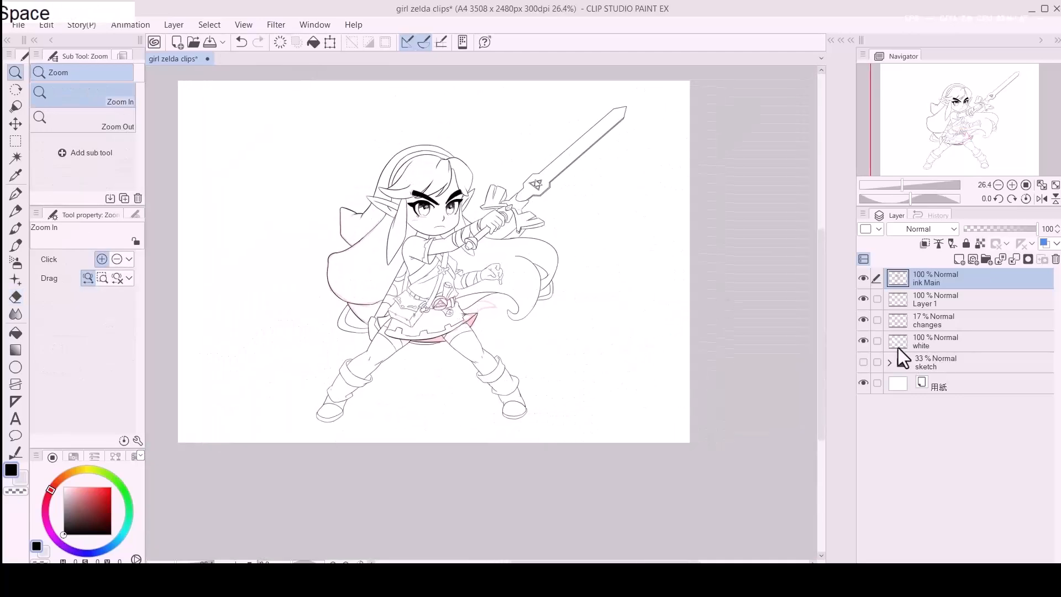
{"action": "left_click", "coordinate": [864, 302]}
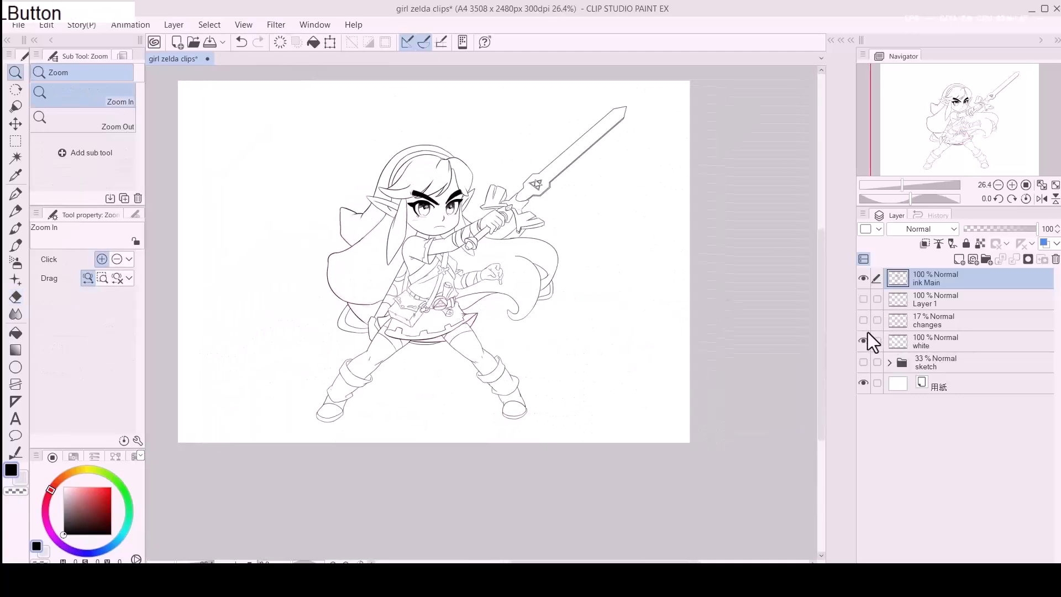
{"action": "left_click", "coordinate": [939, 340]}
{"action": "left_click", "coordinate": [964, 301], "text": "shift"}
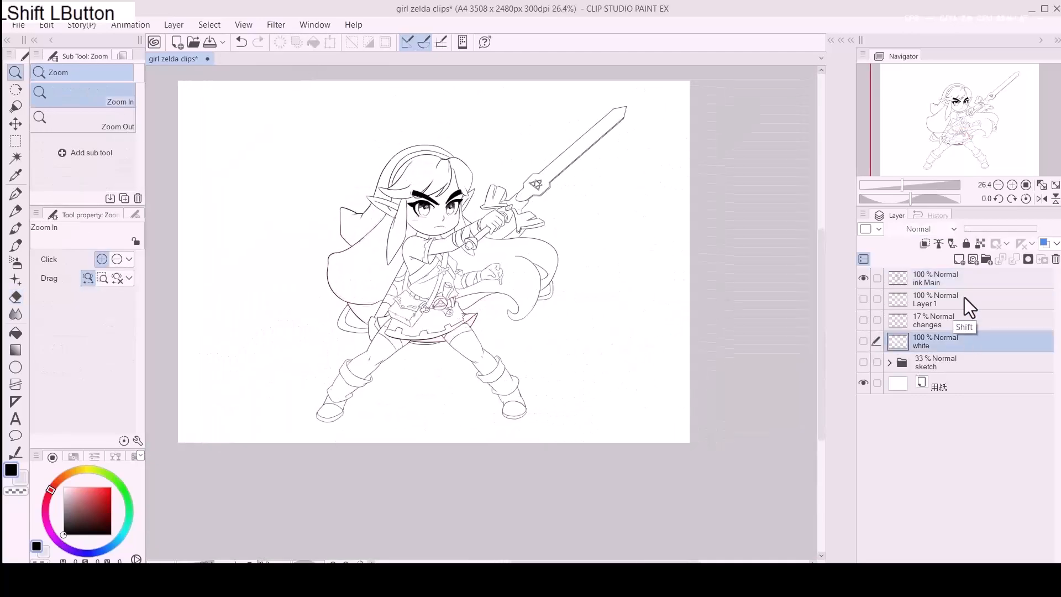
{"action": "left_click", "coordinate": [1055, 259]}
Step: Ink a pointed cloth fold of two curved lines between the scarf and skirt tip on ink Main, then save the drawing
{"action": "left_click_drag", "start_coordinate": [450, 339], "coordinate": [457, 387]}
{"action": "key", "text": "space"}
{"action": "key", "text": "ctrl"}
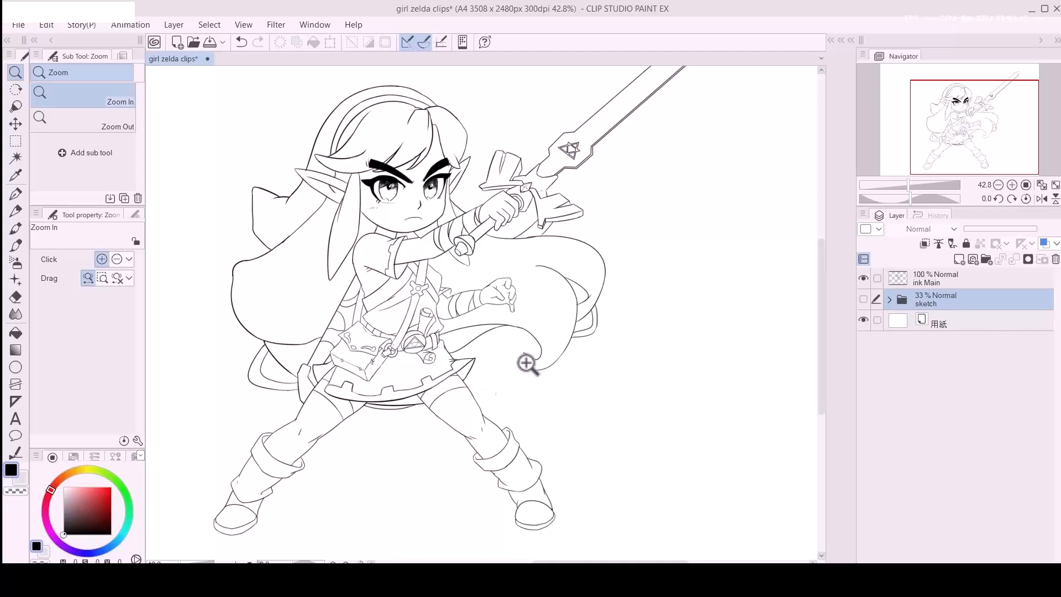
{"action": "key", "text": "space"}
{"action": "left_click_drag", "start_coordinate": [473, 329], "coordinate": [505, 389]}
{"action": "left_click_drag", "start_coordinate": [512, 439], "coordinate": [546, 431]}
{"action": "key", "text": "space"}
{"action": "mouse_move", "coordinate": [624, 406]}
{"action": "left_mouse_down"}
{"action": "mouse_move", "coordinate": [607, 379]}
{"action": "mouse_move", "coordinate": [615, 370]}
{"action": "left_mouse_up"}
{"action": "left_click", "coordinate": [975, 274]}
{"action": "key", "text": "p"}
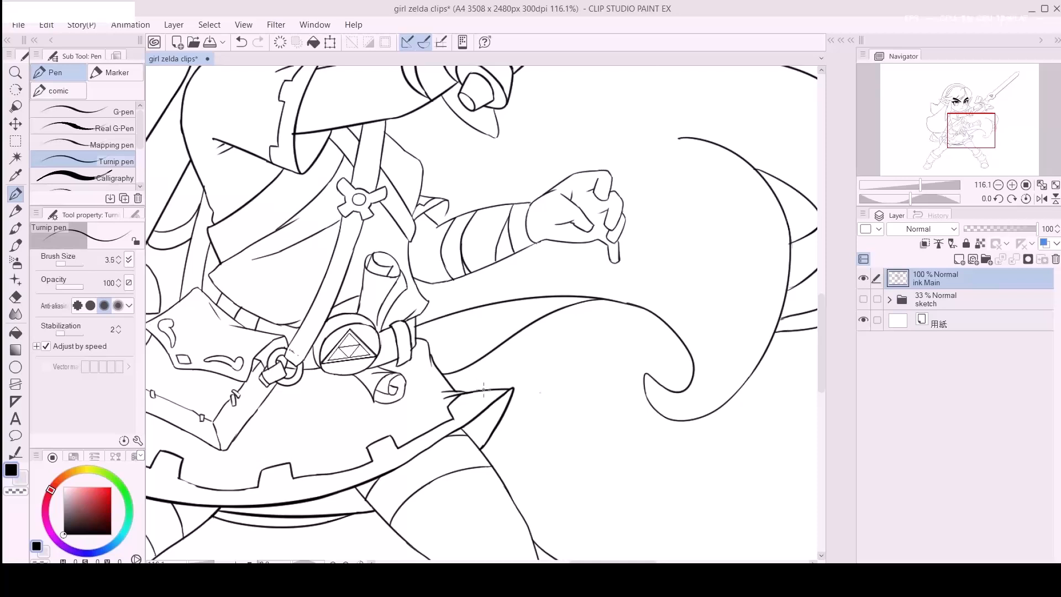
{"action": "left_click_drag", "start_coordinate": [515, 336], "coordinate": [574, 353]}
{"action": "key", "text": "ctrl+z"}
{"action": "left_click_drag", "start_coordinate": [506, 334], "coordinate": [576, 352]}
{"action": "key", "text": "ctrl+z"}
{"action": "key", "text": "ctrl+z"}
{"action": "left_click_drag", "start_coordinate": [516, 335], "coordinate": [581, 351]}
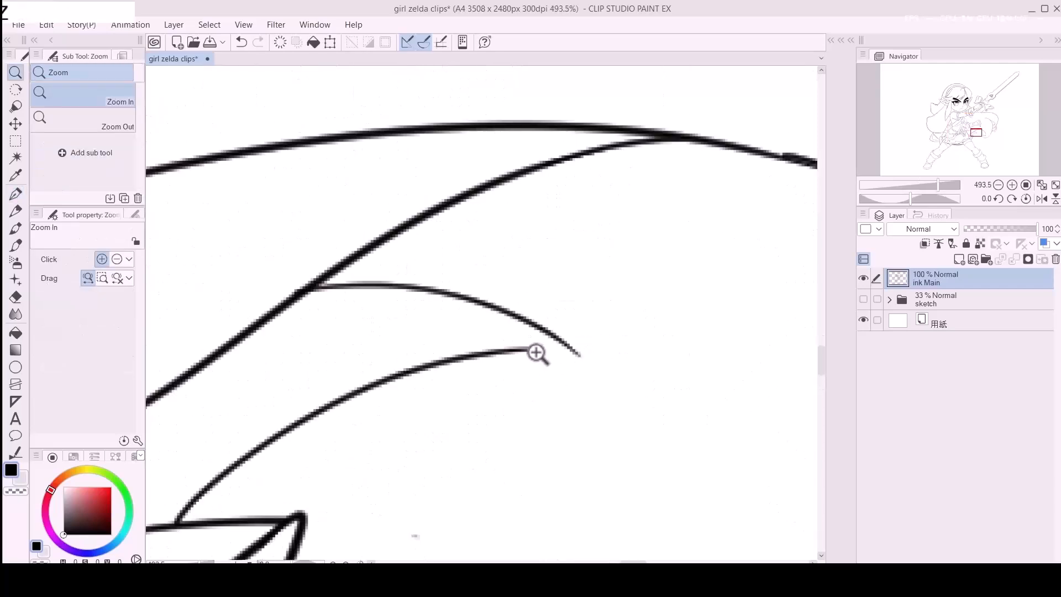
{"action": "mouse_move", "coordinate": [514, 350]}
{"action": "left_mouse_down"}
{"action": "mouse_move", "coordinate": [578, 355]}
{"action": "mouse_move", "coordinate": [496, 362]}
{"action": "left_mouse_up"}
{"action": "key", "text": "ctrl+z"}
{"action": "left_click", "coordinate": [498, 359]}
{"action": "key", "text": "ctrl+s"}
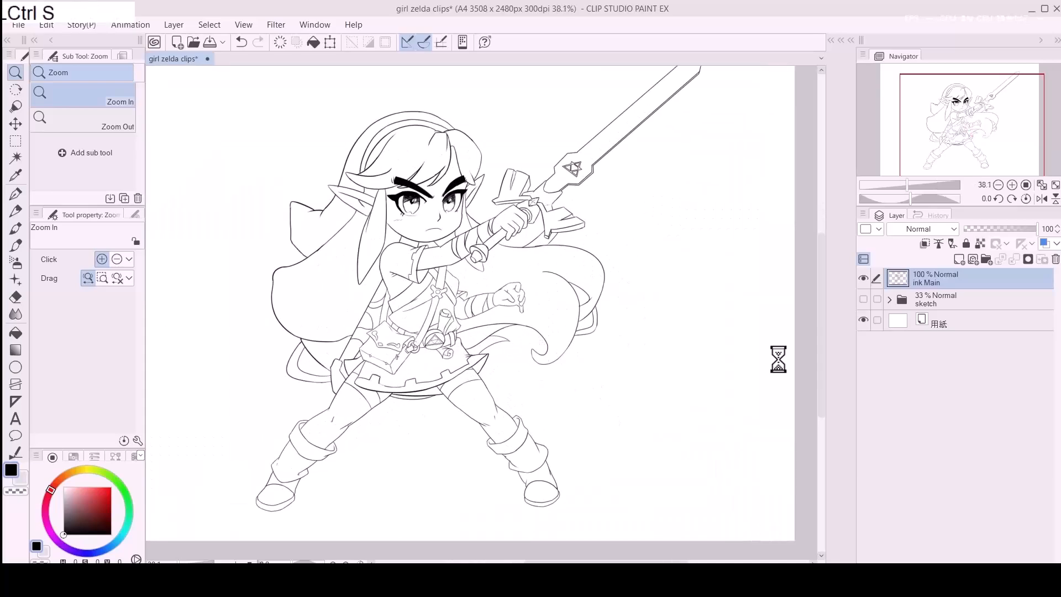
Step: Group the ink Main layer into a new folder named "ink lines"
{"action": "key", "text": "ctrl+g"}
{"action": "double_click", "coordinate": [934, 279]}
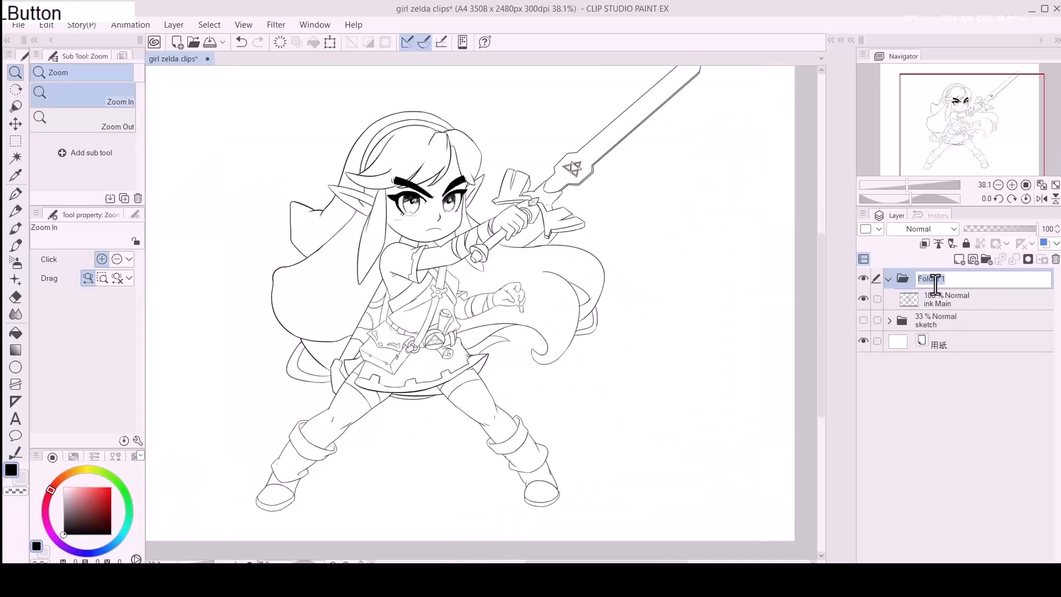
{"action": "type", "text": "ink lines"}
{"action": "key", "text": "Return"}
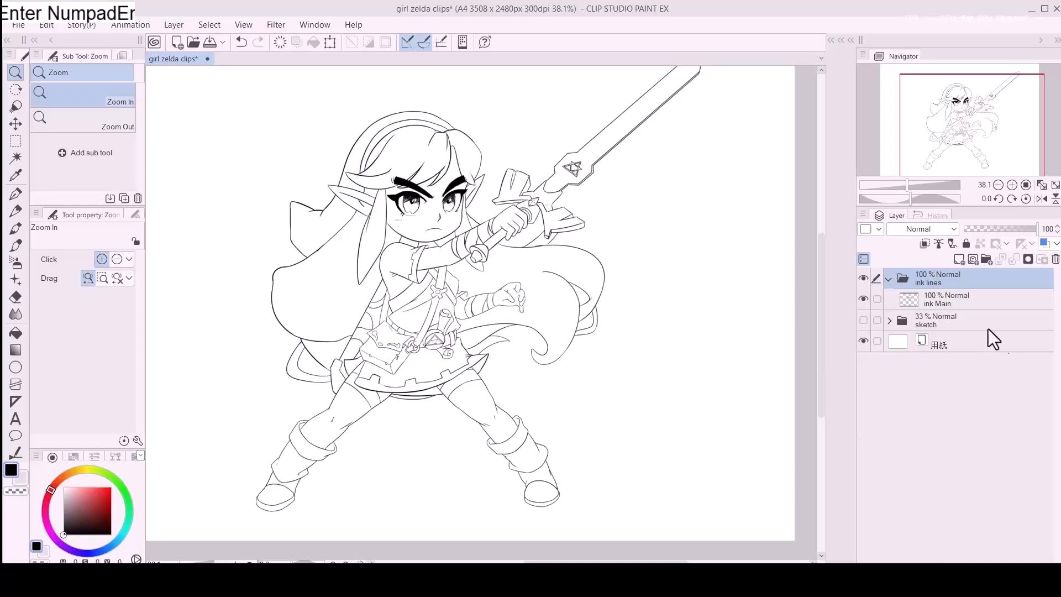
Step: Create a raster layer above ink Main and name it "shadow lines"
{"action": "left_click", "coordinate": [986, 301]}
{"action": "key", "text": "ctrl+shift+n"}
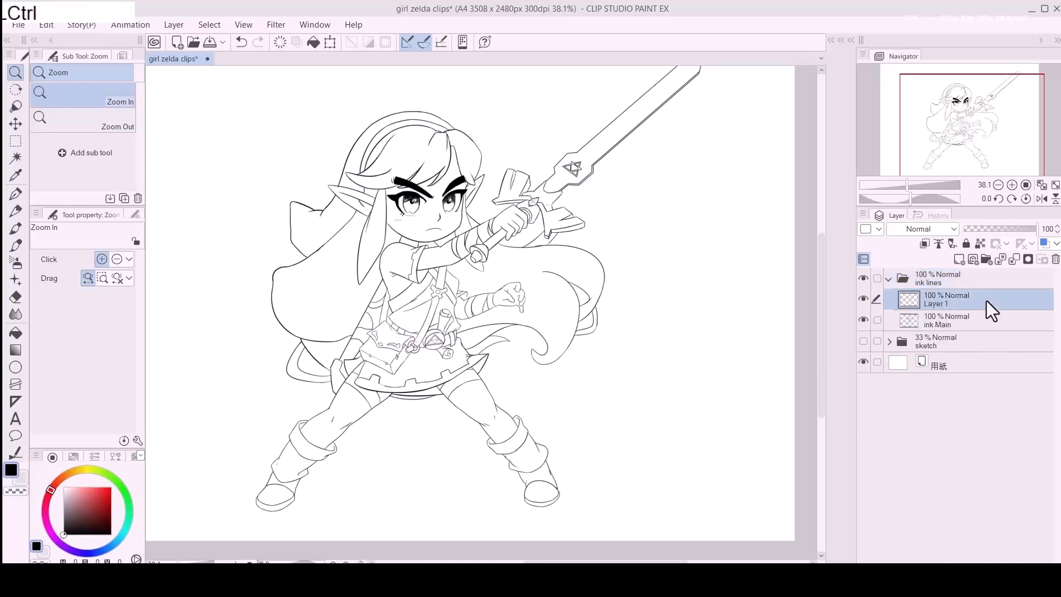
{"action": "double_click", "coordinate": [934, 302]}
{"action": "type", "text": "shadow lines"}
{"action": "key", "text": "Return"}
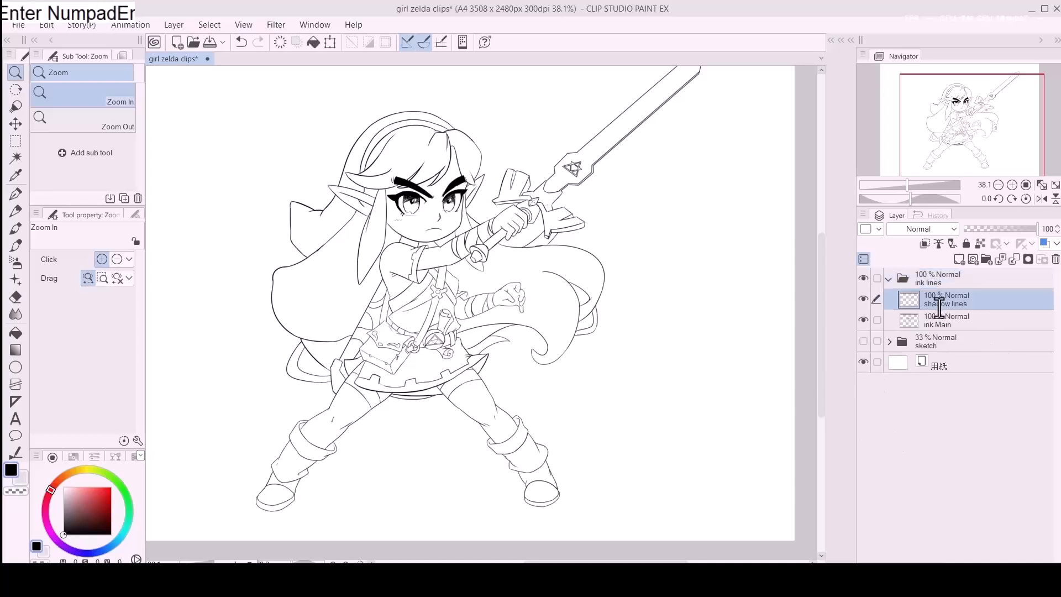
Step: Thicken the character's jawline and chin on the shadow lines layer with the Turnip pen at size 6
{"action": "key", "text": "space"}
{"action": "left_click_drag", "start_coordinate": [402, 219], "coordinate": [399, 323]}
{"action": "key", "text": "r"}
{"action": "left_click_drag", "start_coordinate": [373, 260], "coordinate": [283, 341]}
{"action": "key", "text": "space"}
{"action": "left_click_drag", "start_coordinate": [401, 397], "coordinate": [398, 367]}
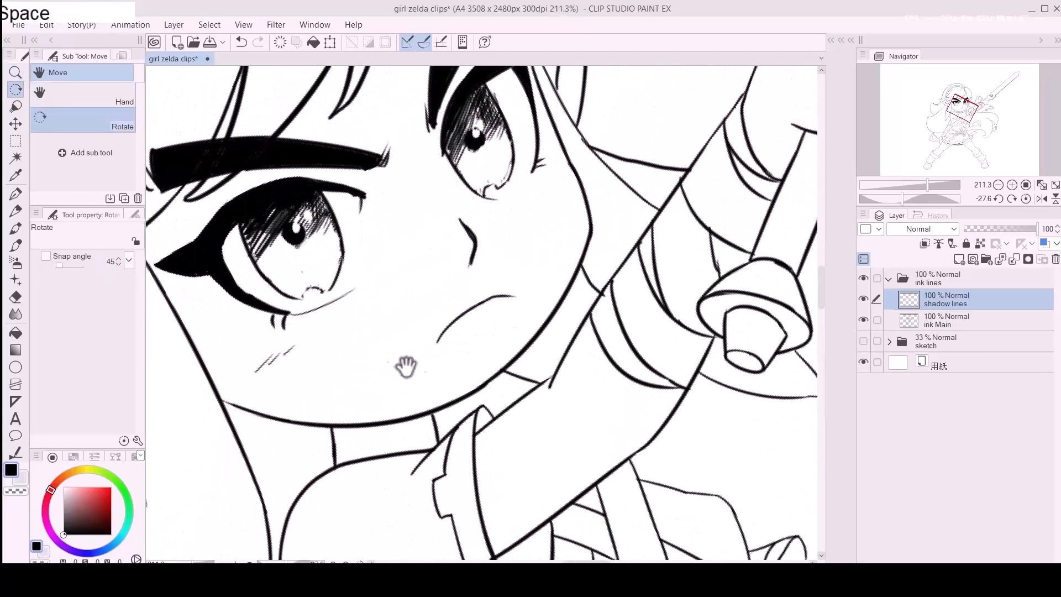
{"action": "key", "text": "p"}
{"action": "left_click_drag", "start_coordinate": [221, 403], "coordinate": [321, 427]}
{"action": "key", "text": "ctrl+z"}
{"action": "left_click_drag", "start_coordinate": [221, 402], "coordinate": [332, 426]}
{"action": "key", "text": "ctrl+z"}
{"action": "mouse_move", "coordinate": [221, 401]}
{"action": "left_mouse_down"}
{"action": "mouse_move", "coordinate": [320, 417]}
{"action": "mouse_move", "coordinate": [220, 400]}
{"action": "left_mouse_up"}
{"action": "key", "text": "ctrl+z"}
{"action": "key", "text": "bracketright"}
{"action": "key", "text": "bracketright"}
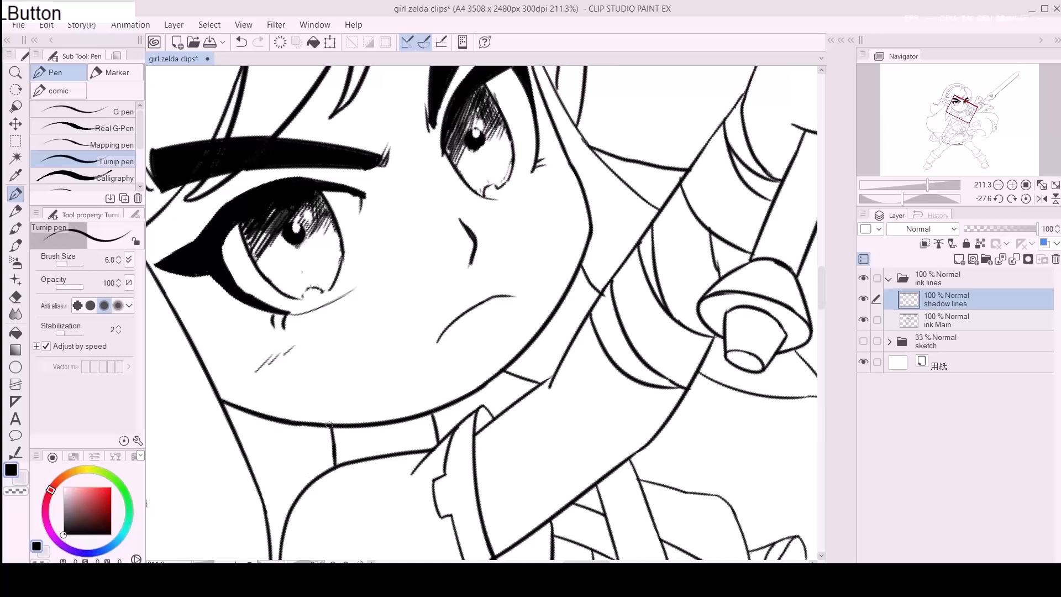
{"action": "key", "text": "c"}
{"action": "key", "text": "c"}
{"action": "left_click", "coordinate": [360, 562]}
{"action": "left_click_drag", "start_coordinate": [292, 348], "coordinate": [419, 414]}
{"action": "key", "text": "ctrl+z"}
{"action": "left_click_drag", "start_coordinate": [315, 351], "coordinate": [361, 380]}
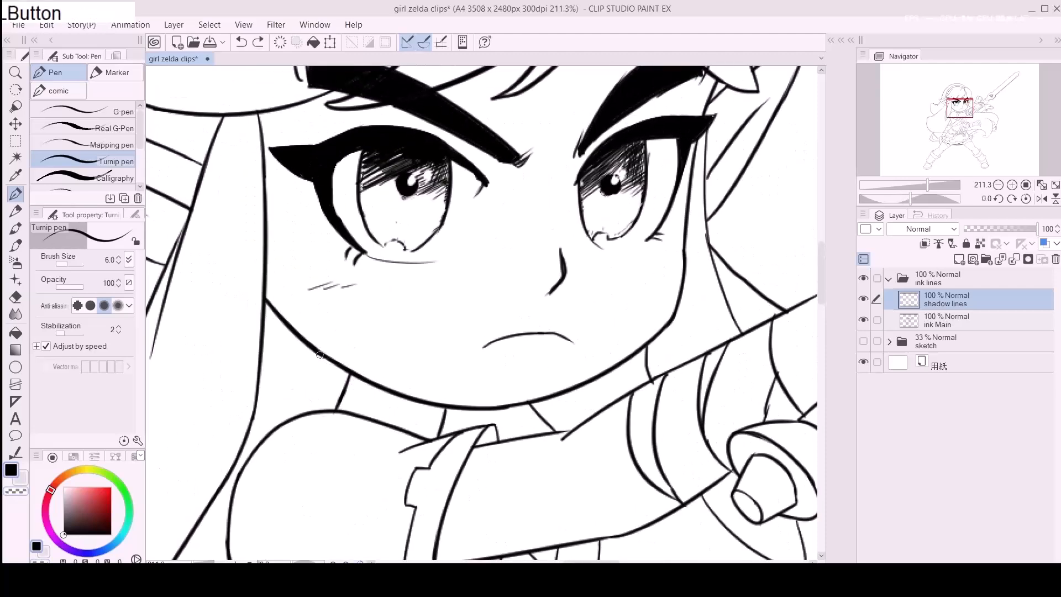
{"action": "key", "text": "ctrl+z"}
{"action": "left_click_drag", "start_coordinate": [371, 385], "coordinate": [450, 406]}
{"action": "key", "text": "ctrl+z"}
Step: Erase the forearm line's overshoot at the sleeve cuff on ink Main, using the hard eraser at size 4.5
{"action": "key", "text": "space"}
{"action": "mouse_move", "coordinate": [312, 402]}
{"action": "left_mouse_down"}
{"action": "mouse_move", "coordinate": [446, 291]}
{"action": "mouse_move", "coordinate": [308, 356]}
{"action": "mouse_move", "coordinate": [348, 411]}
{"action": "left_mouse_up"}
{"action": "key", "text": "e"}
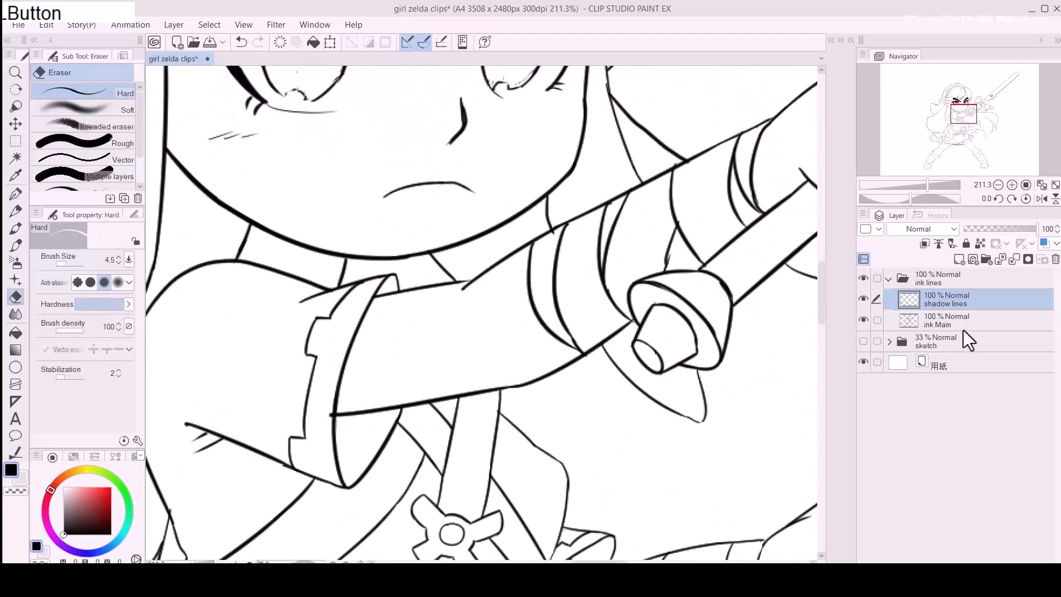
{"action": "left_click", "coordinate": [961, 326]}
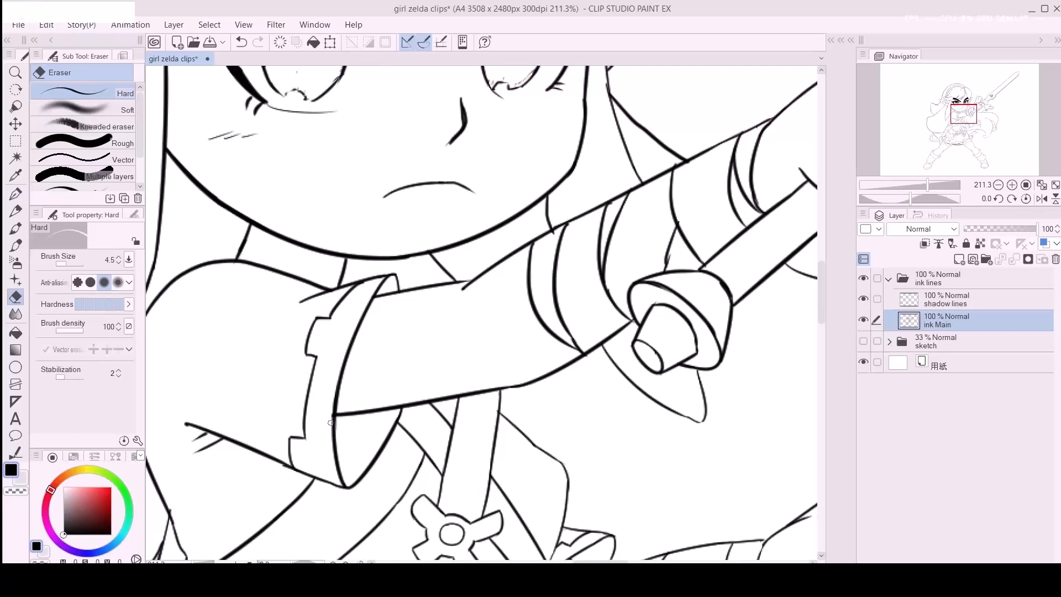
Step: Thicken the underside of the raised forearm on the shadow lines layer with the Turnip pen at size 5
{"action": "left_click", "coordinate": [950, 301]}
{"action": "key", "text": "p"}
{"action": "left_click_drag", "start_coordinate": [351, 415], "coordinate": [497, 381]}
{"action": "key", "text": "ctrl+z"}
{"action": "key", "text": "bracketleft"}
{"action": "key", "text": "ctrl+z"}
{"action": "mouse_move", "coordinate": [400, 406]}
{"action": "left_mouse_down"}
{"action": "mouse_move", "coordinate": [510, 383]}
{"action": "mouse_move", "coordinate": [420, 434]}
{"action": "left_mouse_up"}
{"action": "key", "text": "ctrl+z"}
{"action": "key", "text": "ctrl+space"}
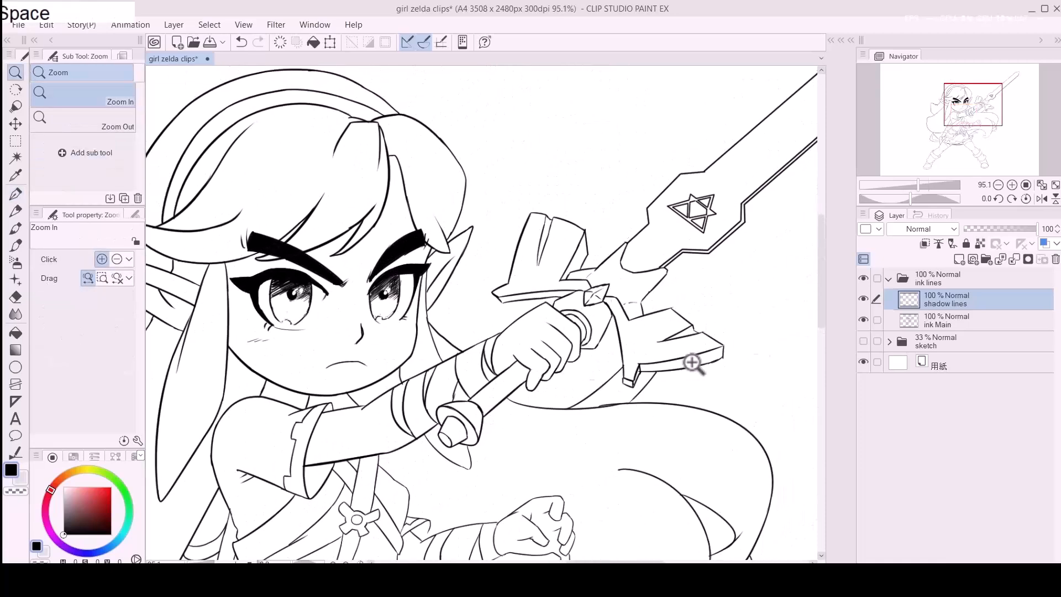
Step: Thicken the forearm's lower edge near the wrist wraps and the underside of the sword pommel
{"action": "key", "text": "p"}
{"action": "key", "text": "ctrl+space"}
{"action": "mouse_move", "coordinate": [406, 451]}
{"action": "left_mouse_down"}
{"action": "mouse_move", "coordinate": [379, 450]}
{"action": "mouse_move", "coordinate": [414, 440]}
{"action": "mouse_move", "coordinate": [448, 412]}
{"action": "left_mouse_up"}
{"action": "key", "text": "ctrl+z"}
{"action": "left_click_drag", "start_coordinate": [387, 449], "coordinate": [463, 408]}
{"action": "key", "text": "ctrl+z"}
{"action": "mouse_move", "coordinate": [388, 449]}
{"action": "left_mouse_down"}
{"action": "mouse_move", "coordinate": [461, 405]}
{"action": "mouse_move", "coordinate": [558, 414]}
{"action": "mouse_move", "coordinate": [489, 439]}
{"action": "mouse_move", "coordinate": [466, 426]}
{"action": "mouse_move", "coordinate": [491, 446]}
{"action": "mouse_move", "coordinate": [508, 432]}
{"action": "mouse_move", "coordinate": [488, 443]}
{"action": "mouse_move", "coordinate": [536, 435]}
{"action": "mouse_move", "coordinate": [501, 466]}
{"action": "left_mouse_up"}
{"action": "key", "text": "ctrl+z"}
{"action": "key", "text": "ctrl+z"}
{"action": "key", "text": "ctrl+z"}
{"action": "key", "text": "ctrl+z"}
{"action": "key", "text": "ctrl+z"}
{"action": "key", "text": "space"}
{"action": "mouse_move", "coordinate": [506, 427]}
{"action": "left_mouse_down"}
{"action": "mouse_move", "coordinate": [497, 474]}
{"action": "mouse_move", "coordinate": [502, 464]}
{"action": "left_mouse_up"}
Step: Thicken the sword grip's lower edge with a straight line from the pommel to the fist, and touch up the pommel
{"action": "key", "text": "e"}
{"action": "key", "text": "p"}
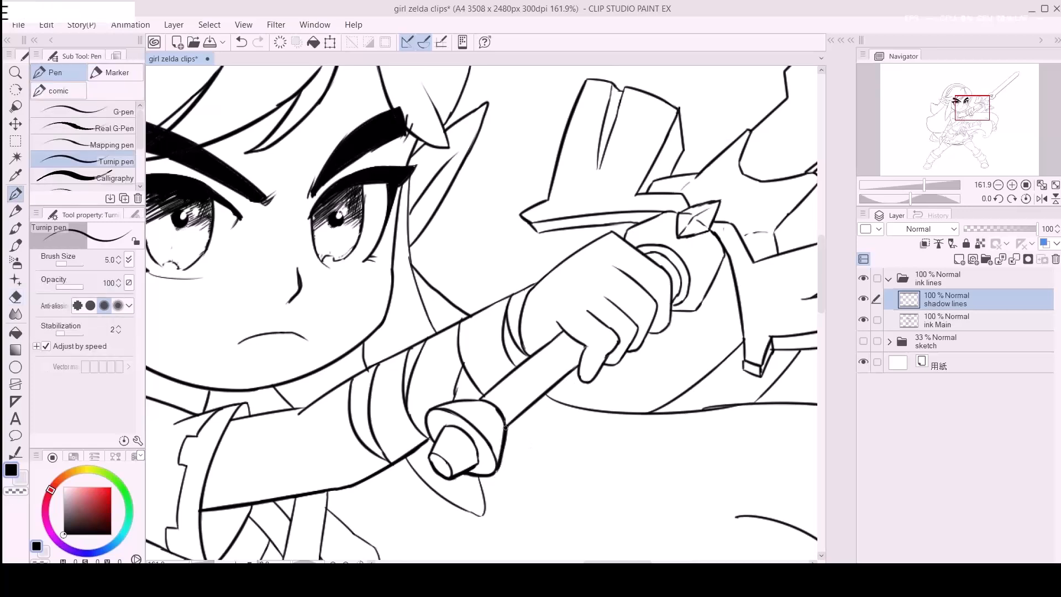
{"action": "left_click", "coordinate": [504, 425]}
{"action": "left_click", "coordinate": [578, 366], "text": "shift"}
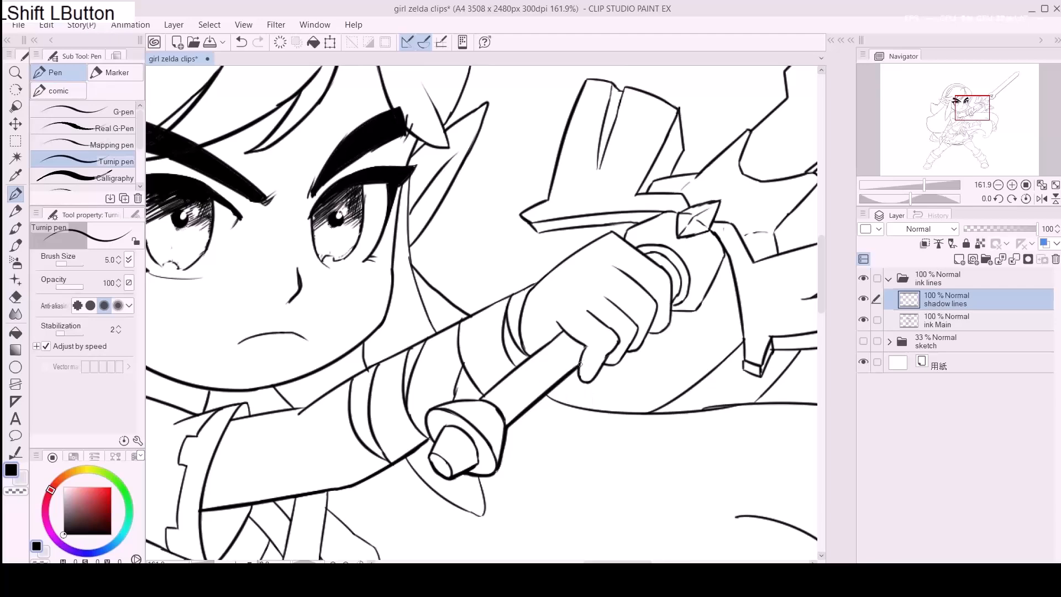
{"action": "left_click", "coordinate": [583, 349]}
{"action": "left_click_drag", "start_coordinate": [577, 374], "coordinate": [600, 375]}
{"action": "key", "text": "ctrl+z"}
{"action": "mouse_move", "coordinate": [625, 339]}
{"action": "left_mouse_down"}
{"action": "mouse_move", "coordinate": [490, 409]}
{"action": "mouse_move", "coordinate": [485, 423]}
{"action": "mouse_move", "coordinate": [508, 408]}
{"action": "mouse_move", "coordinate": [473, 450]}
{"action": "mouse_move", "coordinate": [495, 417]}
{"action": "mouse_move", "coordinate": [487, 437]}
{"action": "mouse_move", "coordinate": [504, 428]}
{"action": "left_mouse_up"}
{"action": "key", "text": "ctrl+z"}
{"action": "key", "text": "space"}
{"action": "left_click", "coordinate": [460, 456]}
{"action": "key", "text": "ctrl+z"}
Step: Rotate the canvas and thicken the lower edge of the raised arm's sleeve
{"action": "key", "text": "space"}
{"action": "mouse_move", "coordinate": [200, 539]}
{"action": "left_mouse_down"}
{"action": "mouse_move", "coordinate": [438, 408]}
{"action": "mouse_move", "coordinate": [611, 291]}
{"action": "left_mouse_up"}
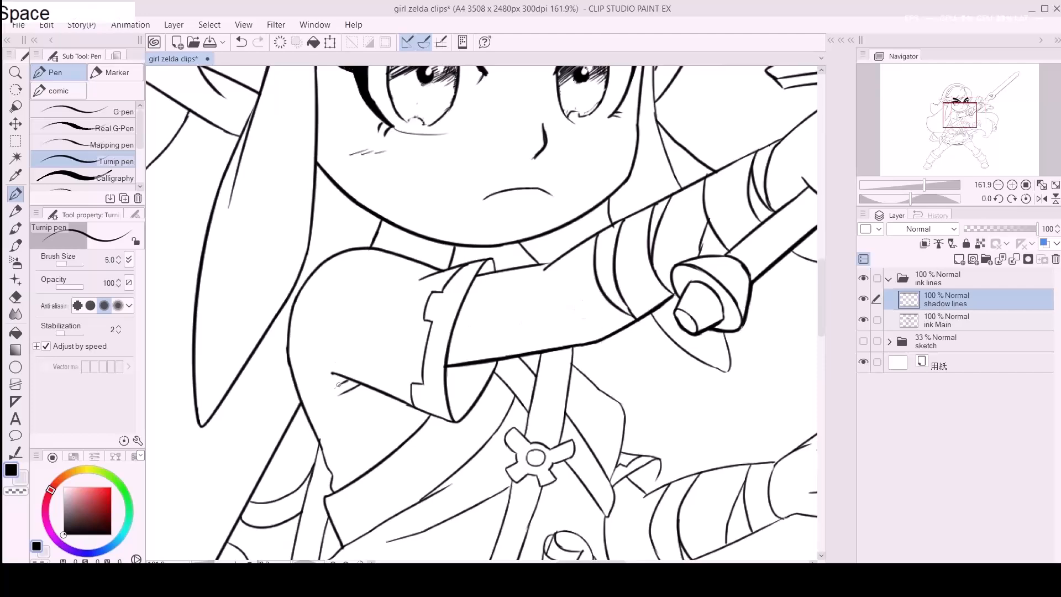
{"action": "key", "text": "r"}
{"action": "mouse_move", "coordinate": [330, 365]}
{"action": "left_mouse_down"}
{"action": "mouse_move", "coordinate": [306, 497]}
{"action": "mouse_move", "coordinate": [484, 454]}
{"action": "mouse_move", "coordinate": [386, 423]}
{"action": "mouse_move", "coordinate": [312, 421]}
{"action": "mouse_move", "coordinate": [358, 407]}
{"action": "left_mouse_up"}
{"action": "key", "text": "space"}
{"action": "key", "text": "ctrl+z"}
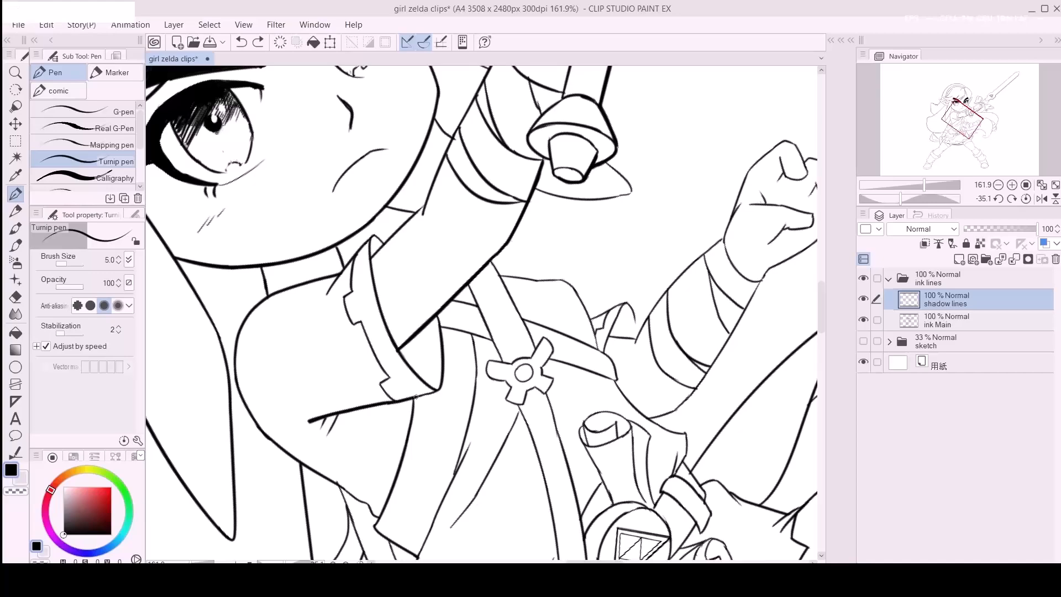
Step: Rotate the canvas back and thicken the lower edge of the sleeve cuff
{"action": "key", "text": "r"}
{"action": "left_click_drag", "start_coordinate": [449, 306], "coordinate": [467, 296]}
{"action": "key", "text": "space"}
{"action": "left_click_drag", "start_coordinate": [430, 335], "coordinate": [425, 398]}
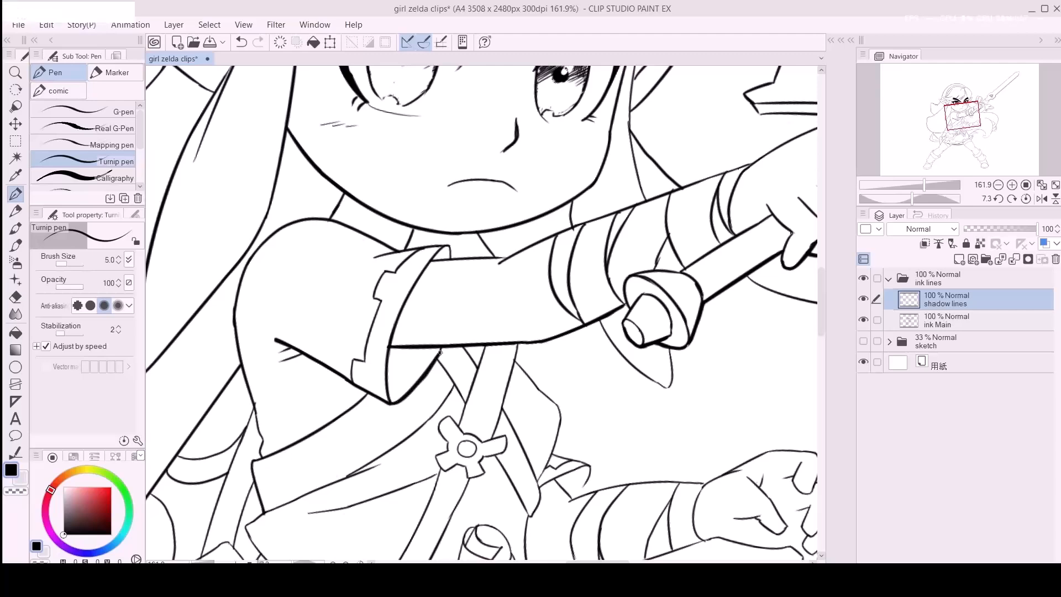
{"action": "key", "text": "space"}
{"action": "mouse_move", "coordinate": [460, 351]}
{"action": "left_mouse_down"}
{"action": "mouse_move", "coordinate": [493, 467]}
{"action": "mouse_move", "coordinate": [471, 460]}
{"action": "mouse_move", "coordinate": [440, 390]}
{"action": "left_mouse_up"}
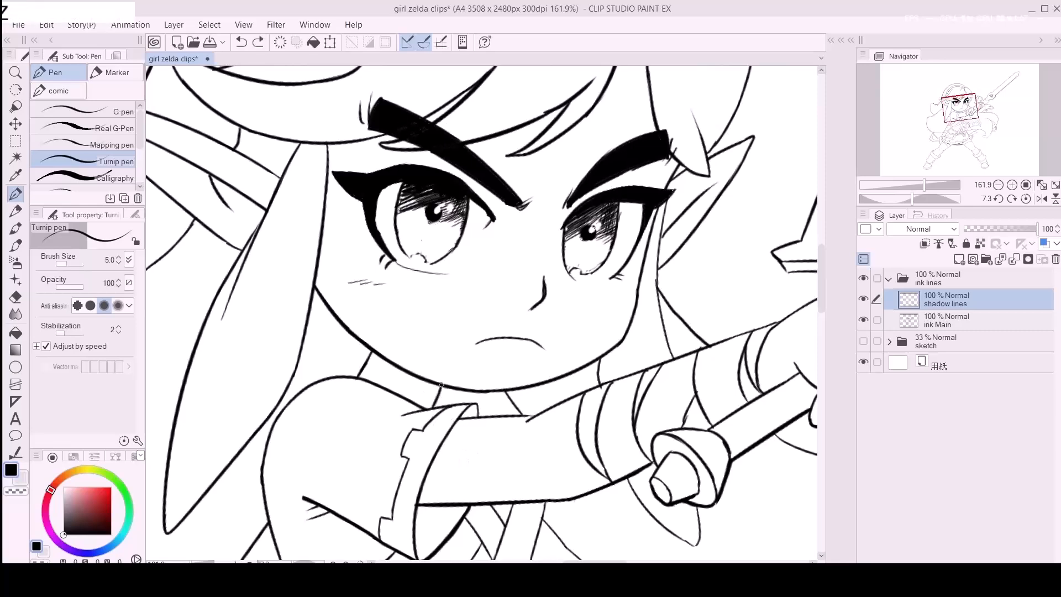
Step: Thicken the nose line and the short line below the jaw where it meets the raised arm
{"action": "key", "text": "space"}
{"action": "left_click_drag", "start_coordinate": [597, 332], "coordinate": [437, 397]}
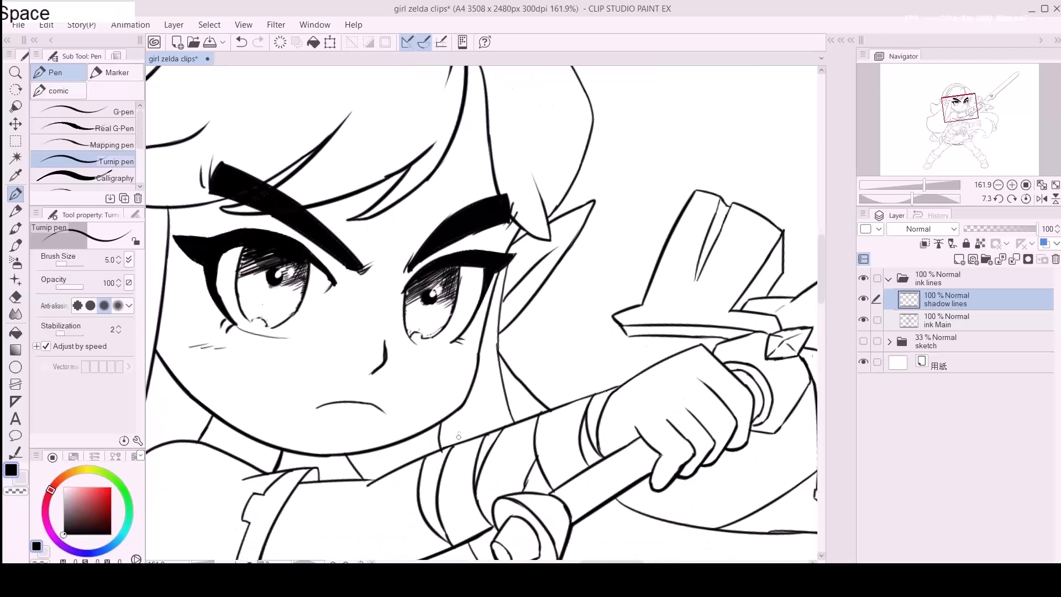
{"action": "left_click_drag", "start_coordinate": [371, 373], "coordinate": [385, 363]}
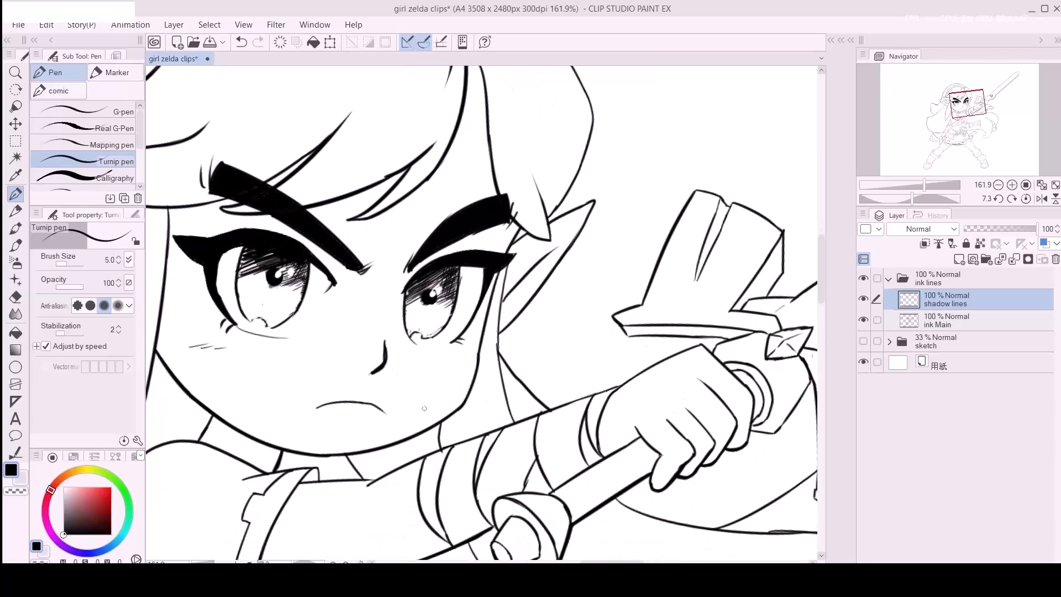
{"action": "key", "text": "e"}
{"action": "key", "text": "p"}
{"action": "left_click_drag", "start_coordinate": [440, 423], "coordinate": [441, 447]}
Step: Retouch the outer edge of the sword pommel, redrawing the stroke until it fits
{"action": "key", "text": "space"}
{"action": "mouse_move", "coordinate": [711, 426]}
{"action": "left_mouse_down"}
{"action": "mouse_move", "coordinate": [426, 367]}
{"action": "mouse_move", "coordinate": [414, 343]}
{"action": "left_mouse_up"}
{"action": "mouse_move", "coordinate": [421, 419]}
{"action": "left_mouse_down"}
{"action": "mouse_move", "coordinate": [498, 369]}
{"action": "mouse_move", "coordinate": [495, 422]}
{"action": "left_mouse_up"}
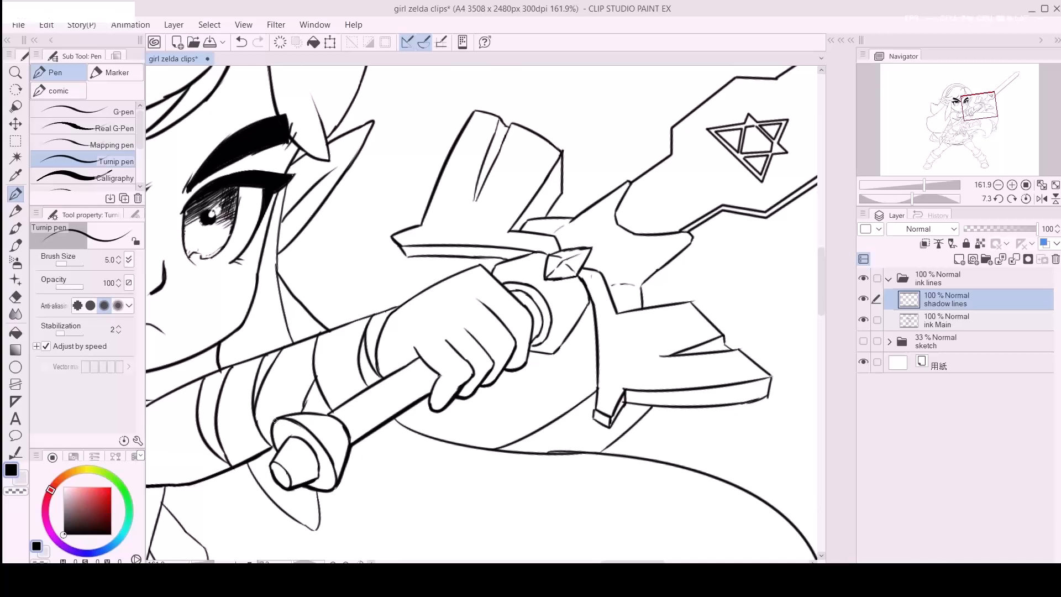
{"action": "key", "text": "ctrl+z"}
{"action": "left_click_drag", "start_coordinate": [275, 445], "coordinate": [275, 448]}
{"action": "key", "text": "ctrl+z"}
{"action": "left_click_drag", "start_coordinate": [274, 425], "coordinate": [276, 454]}
Step: Thicken the lower edges of the crossguard's lower wing, from its prong tip to its outer end
{"action": "mouse_move", "coordinate": [599, 418]}
{"action": "left_mouse_down"}
{"action": "mouse_move", "coordinate": [491, 399]}
{"action": "mouse_move", "coordinate": [510, 407]}
{"action": "mouse_move", "coordinate": [524, 385]}
{"action": "mouse_move", "coordinate": [507, 408]}
{"action": "mouse_move", "coordinate": [492, 396]}
{"action": "mouse_move", "coordinate": [559, 387]}
{"action": "left_mouse_up"}
{"action": "key", "text": "ctrl+z"}
{"action": "key", "text": "e"}
{"action": "key", "text": "ctrl+z"}
{"action": "key", "text": "p"}
{"action": "key", "text": "ctrl+z"}
{"action": "left_click", "coordinate": [506, 413]}
{"action": "key", "text": "ctrl+z"}
{"action": "left_click", "coordinate": [493, 398], "text": "shift"}
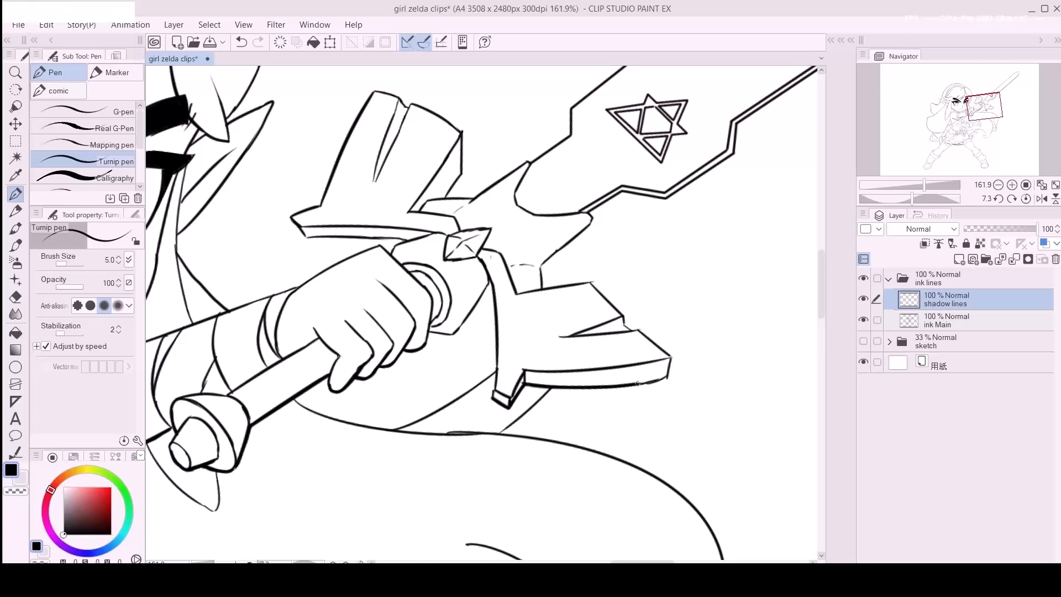
{"action": "left_click_drag", "start_coordinate": [675, 360], "coordinate": [668, 379]}
{"action": "key", "text": "space"}
{"action": "mouse_move", "coordinate": [630, 348]}
{"action": "left_mouse_down"}
{"action": "mouse_move", "coordinate": [633, 380]}
{"action": "mouse_move", "coordinate": [630, 362]}
{"action": "left_mouse_up"}
Step: Thicken the lower edge of the angular collar between the fist and the crossguard
{"action": "mouse_move", "coordinate": [433, 363]}
{"action": "left_mouse_down"}
{"action": "mouse_move", "coordinate": [457, 368]}
{"action": "mouse_move", "coordinate": [442, 392]}
{"action": "left_mouse_up"}
{"action": "key", "text": "space"}
{"action": "left_click_drag", "start_coordinate": [462, 359], "coordinate": [435, 400]}
{"action": "key", "text": "ctrl+z"}
{"action": "mouse_move", "coordinate": [463, 360]}
{"action": "left_mouse_down"}
{"action": "mouse_move", "coordinate": [429, 408]}
{"action": "mouse_move", "coordinate": [405, 396]}
{"action": "left_mouse_up"}
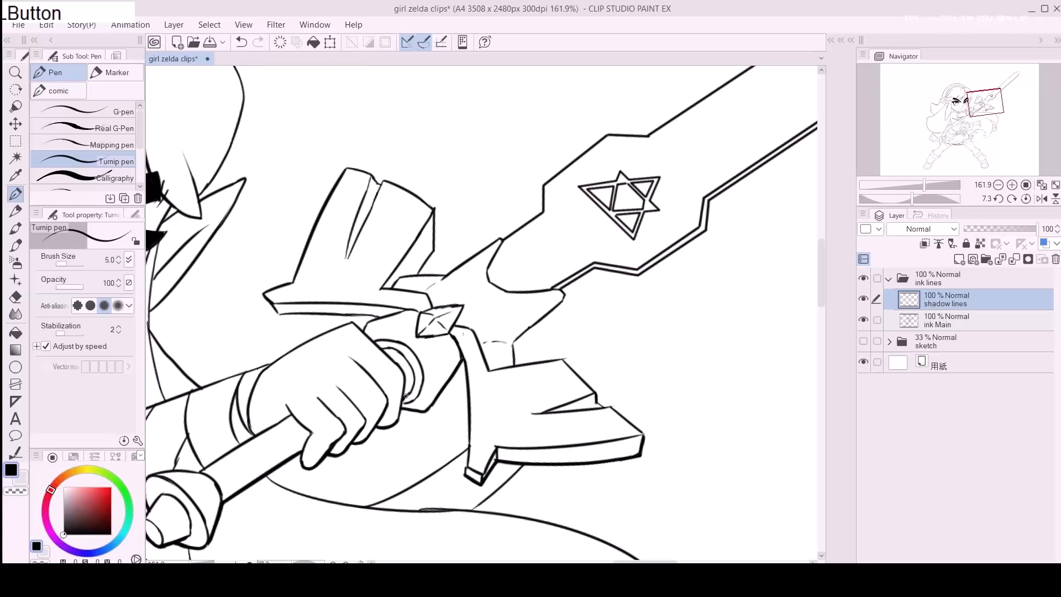
Step: Thicken the lower edge of the guard's point at the blade base with a straight line
{"action": "key", "text": "space"}
{"action": "mouse_move", "coordinate": [427, 342]}
{"action": "left_mouse_down"}
{"action": "mouse_move", "coordinate": [390, 388]}
{"action": "mouse_move", "coordinate": [412, 378]}
{"action": "left_mouse_up"}
{"action": "mouse_move", "coordinate": [477, 387]}
{"action": "left_mouse_down"}
{"action": "mouse_move", "coordinate": [477, 413]}
{"action": "mouse_move", "coordinate": [451, 424]}
{"action": "left_mouse_up"}
{"action": "key", "text": "space"}
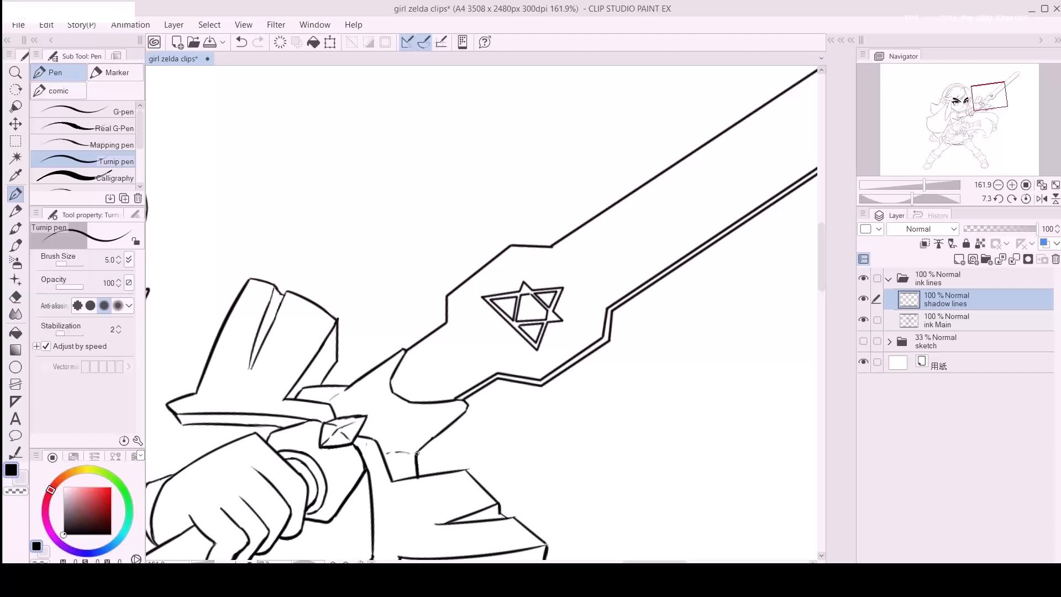
{"action": "left_click", "coordinate": [465, 411], "text": "shift"}
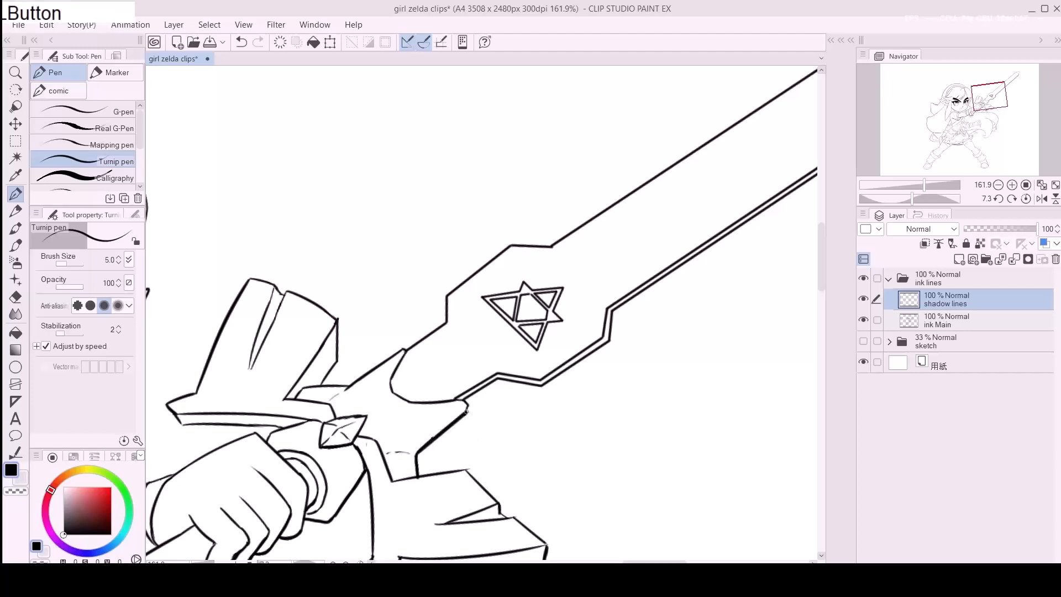
Step: Thicken the blade's lower edge with connected straight lines from the guard along the notches to the sword tip
{"action": "left_click", "coordinate": [467, 400]}
{"action": "left_click", "coordinate": [499, 380], "text": "shift"}
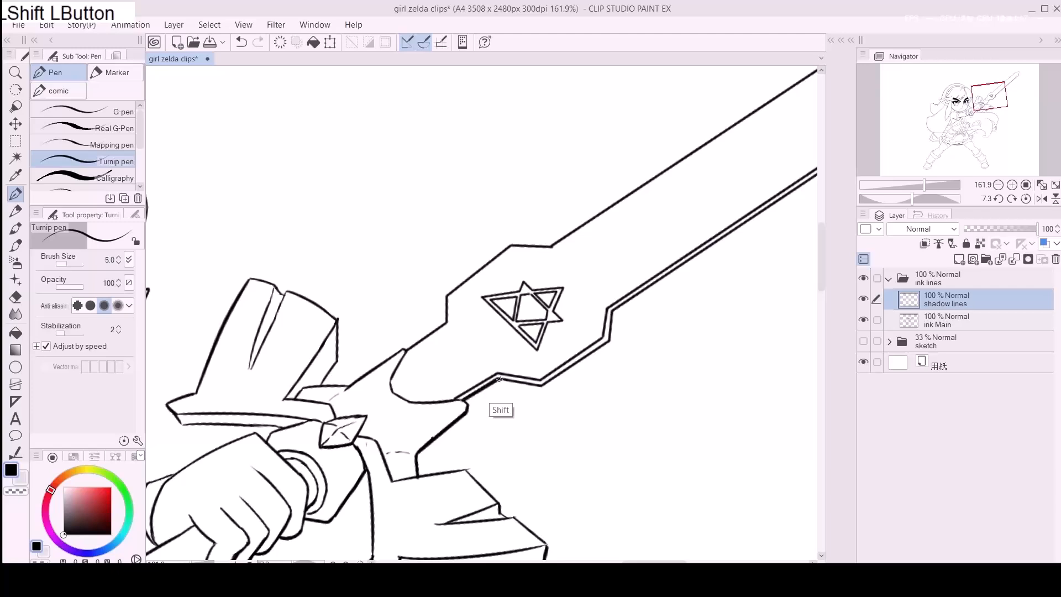
{"action": "left_click", "coordinate": [542, 387], "text": "shift"}
{"action": "left_click", "coordinate": [610, 339], "text": "shift"}
{"action": "left_click_drag", "start_coordinate": [619, 332], "coordinate": [265, 552]}
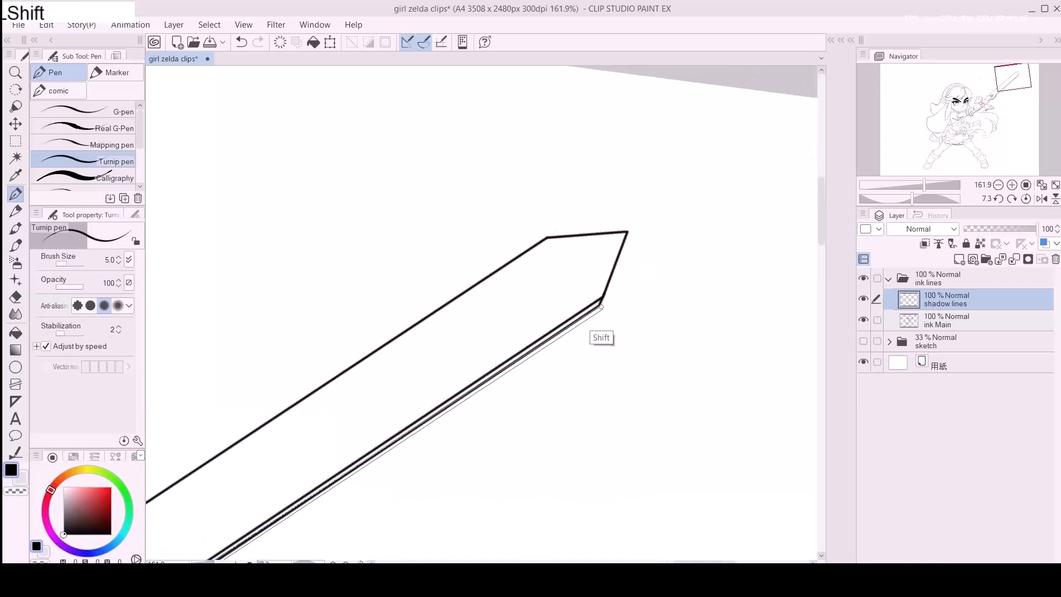
{"action": "left_click", "coordinate": [627, 233], "text": "shift"}
Step: Thicken the side edge of the crossguard's upper wing and touch up the notch at its top
{"action": "left_click_drag", "start_coordinate": [338, 490], "coordinate": [818, 161]}
{"action": "mouse_move", "coordinate": [469, 360]}
{"action": "left_mouse_down"}
{"action": "mouse_move", "coordinate": [527, 307]}
{"action": "mouse_move", "coordinate": [507, 314]}
{"action": "mouse_move", "coordinate": [502, 332]}
{"action": "left_mouse_up"}
{"action": "left_click_drag", "start_coordinate": [449, 307], "coordinate": [432, 331]}
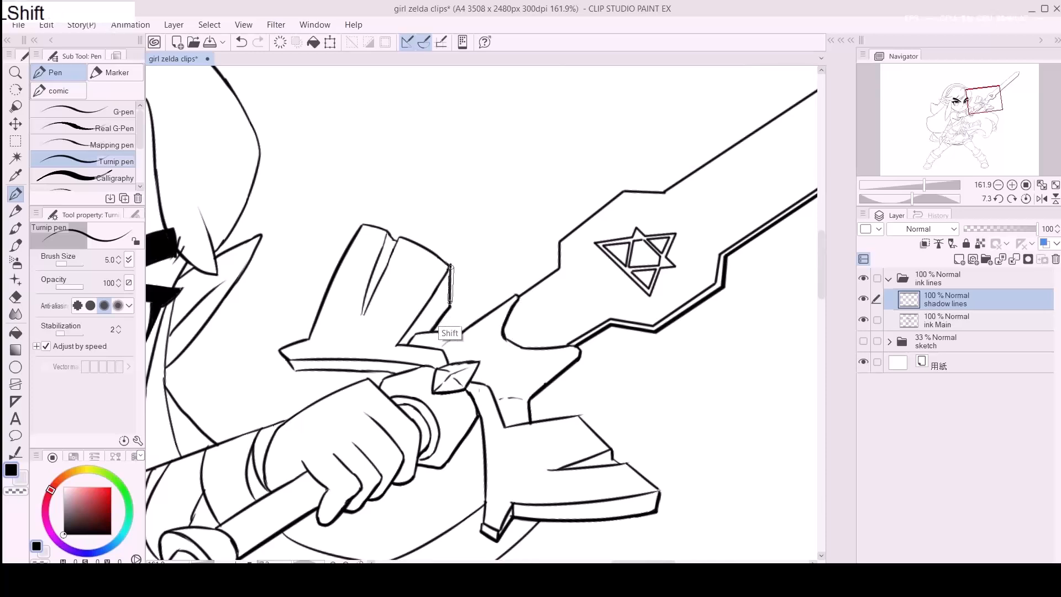
{"action": "left_click", "coordinate": [450, 333], "text": "shift"}
{"action": "left_click_drag", "start_coordinate": [393, 233], "coordinate": [389, 236]}
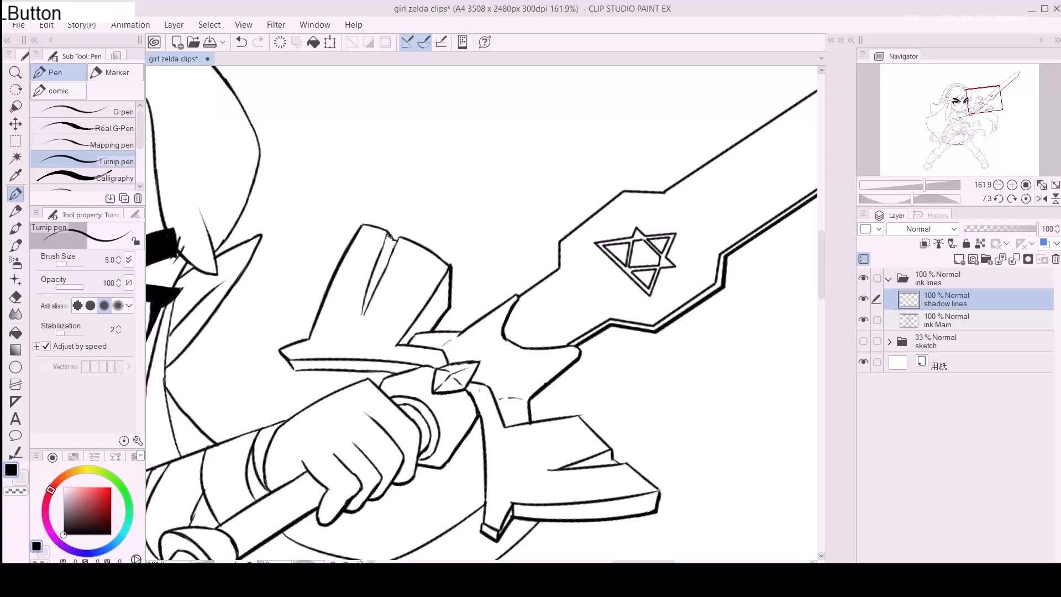
Step: Thicken the lower edge of the pointed ear nearest the sword and clean up the line end beside the hair
{"action": "mouse_move", "coordinate": [293, 370]}
{"action": "left_mouse_down"}
{"action": "mouse_move", "coordinate": [531, 397]}
{"action": "mouse_move", "coordinate": [599, 376]}
{"action": "left_mouse_up"}
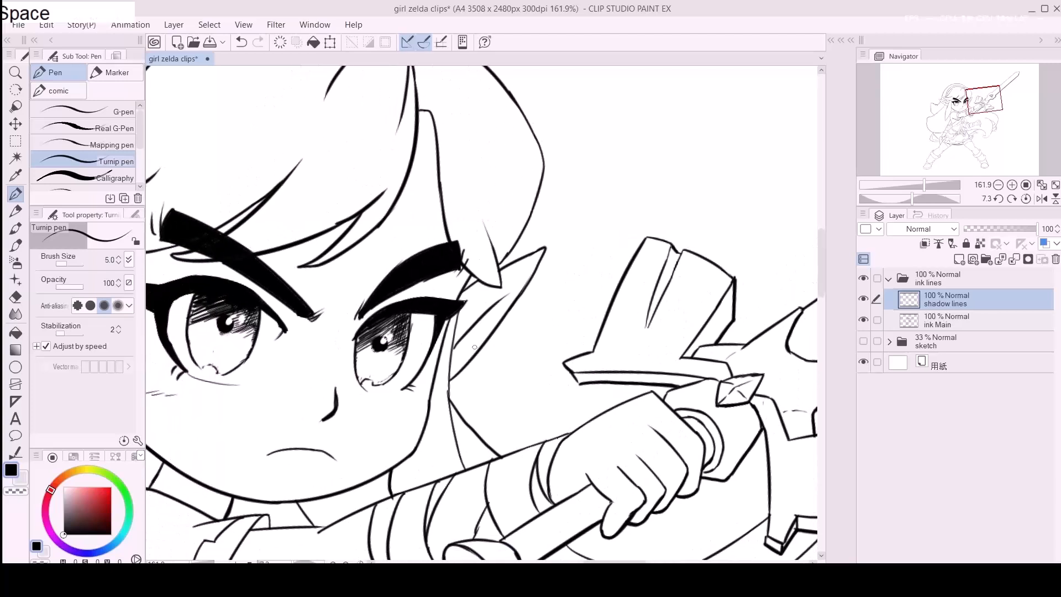
{"action": "mouse_move", "coordinate": [454, 345]}
{"action": "left_mouse_down"}
{"action": "mouse_move", "coordinate": [450, 379]}
{"action": "mouse_move", "coordinate": [489, 336]}
{"action": "left_mouse_up"}
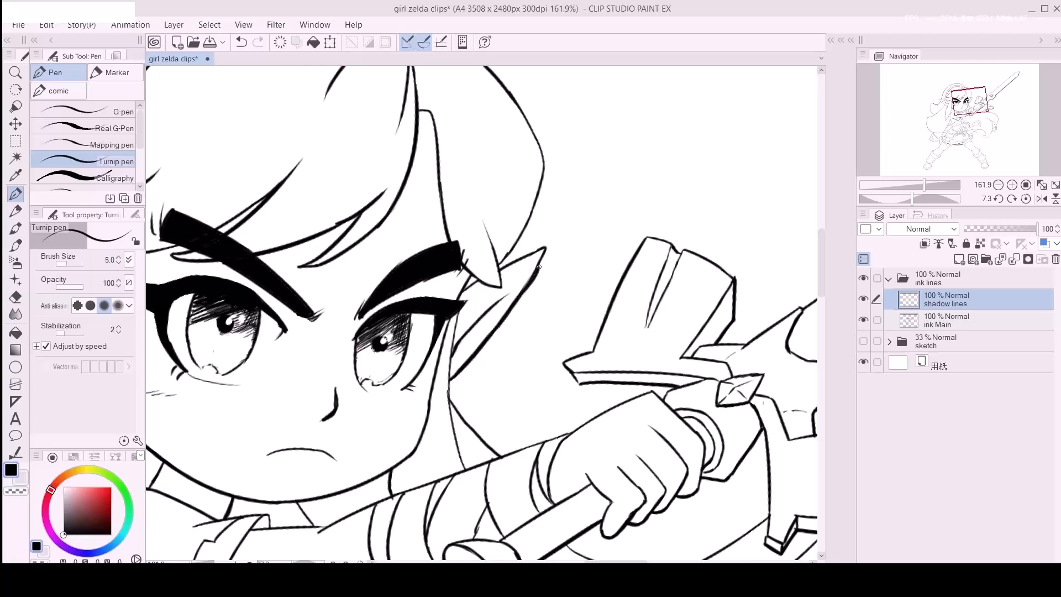
{"action": "key", "text": "ctrl+z"}
{"action": "left_click_drag", "start_coordinate": [546, 247], "coordinate": [508, 314]}
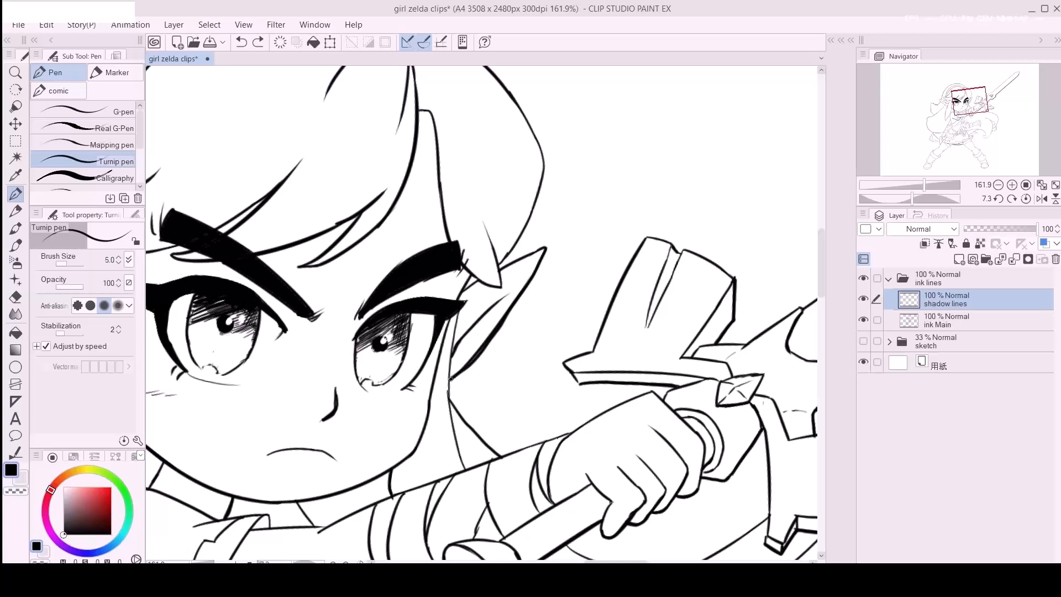
{"action": "left_click_drag", "start_coordinate": [452, 379], "coordinate": [444, 389]}
{"action": "key", "text": "e"}
{"action": "left_click", "coordinate": [445, 378]}
{"action": "key", "text": "space"}
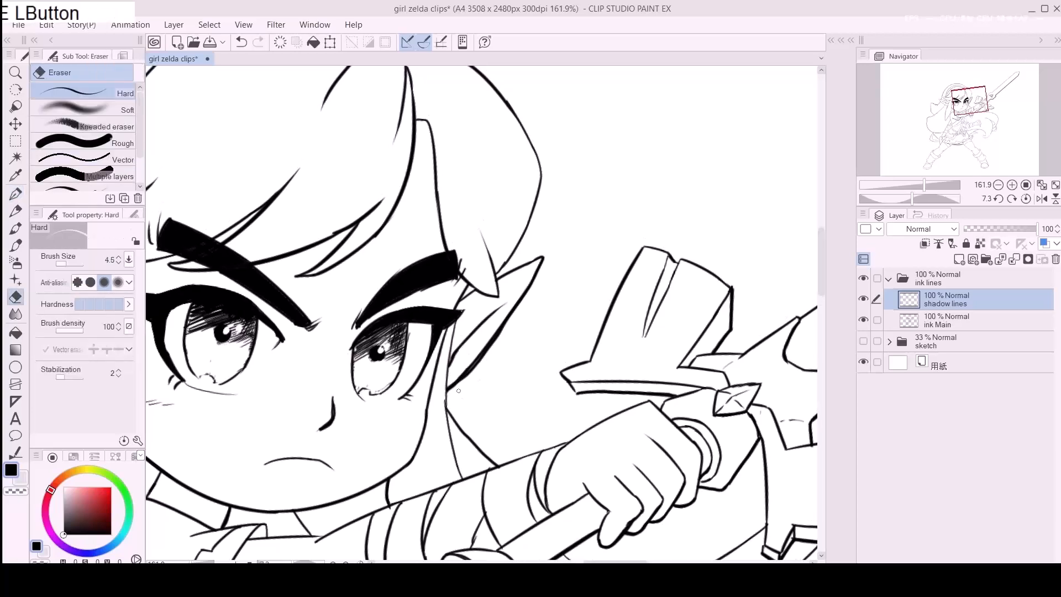
Step: Thicken the lower edges of the pointed bangs above the eyebrows
{"action": "left_click_drag", "start_coordinate": [290, 304], "coordinate": [514, 367]}
{"action": "left_click", "coordinate": [394, 328]}
{"action": "left_click_drag", "start_coordinate": [419, 334], "coordinate": [444, 335]}
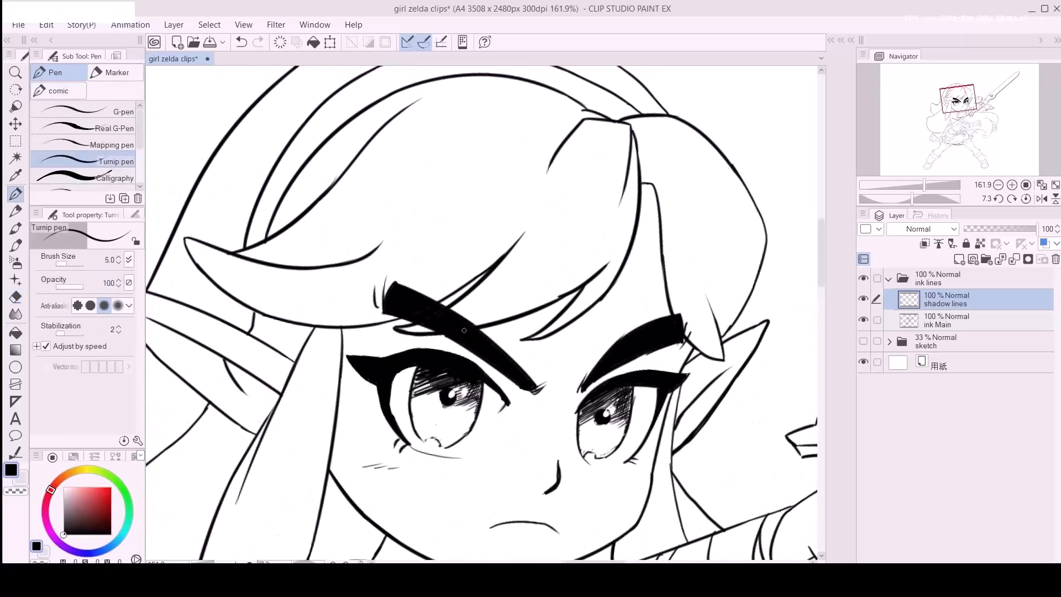
{"action": "key", "text": "space"}
{"action": "mouse_move", "coordinate": [576, 289]}
{"action": "left_mouse_down"}
{"action": "mouse_move", "coordinate": [499, 343]}
{"action": "mouse_move", "coordinate": [383, 386]}
{"action": "mouse_move", "coordinate": [423, 375]}
{"action": "left_mouse_up"}
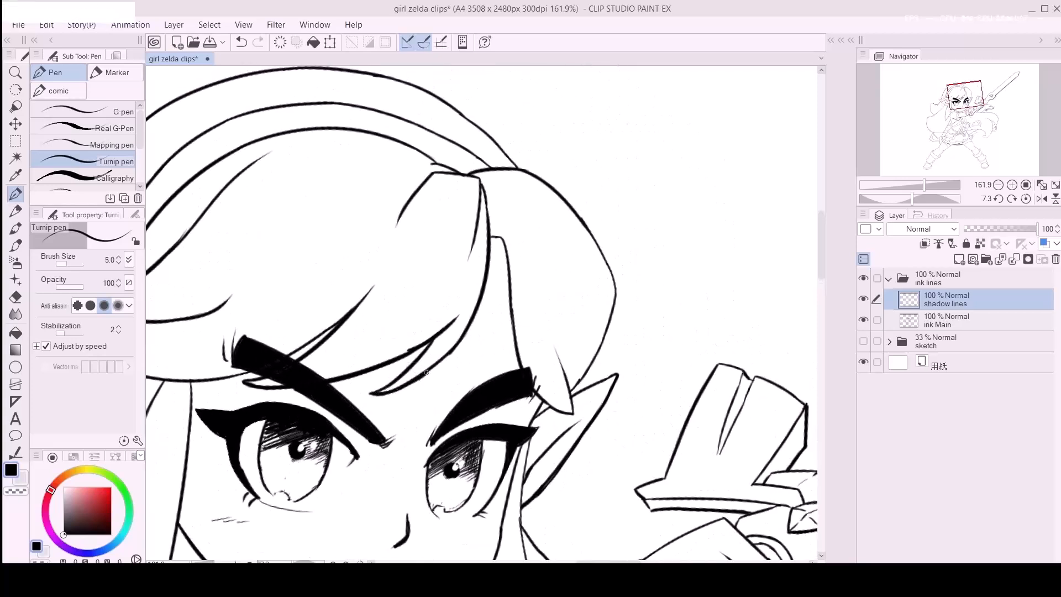
{"action": "key", "text": "space"}
{"action": "mouse_move", "coordinate": [479, 301]}
{"action": "left_mouse_down"}
{"action": "mouse_move", "coordinate": [433, 265]}
{"action": "mouse_move", "coordinate": [400, 256]}
{"action": "mouse_move", "coordinate": [366, 299]}
{"action": "left_mouse_up"}
Step: Rotate the canvas and thicken the lower edge of the hair lock tip beside the ear at brush size 7
{"action": "key", "text": "shift+space"}
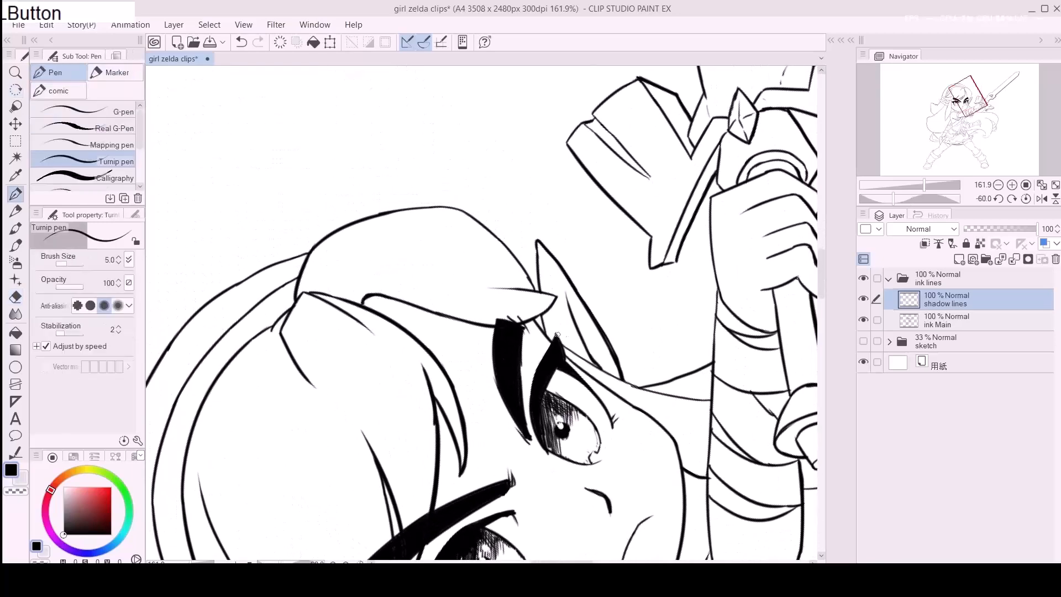
{"action": "left_click_drag", "start_coordinate": [509, 324], "coordinate": [560, 295]}
{"action": "key", "text": "ctrl+z"}
{"action": "key", "text": "bracketright"}
{"action": "key", "text": "bracketright"}
{"action": "left_click_drag", "start_coordinate": [519, 327], "coordinate": [561, 295]}
{"action": "key", "text": "e"}
{"action": "key", "text": "p"}
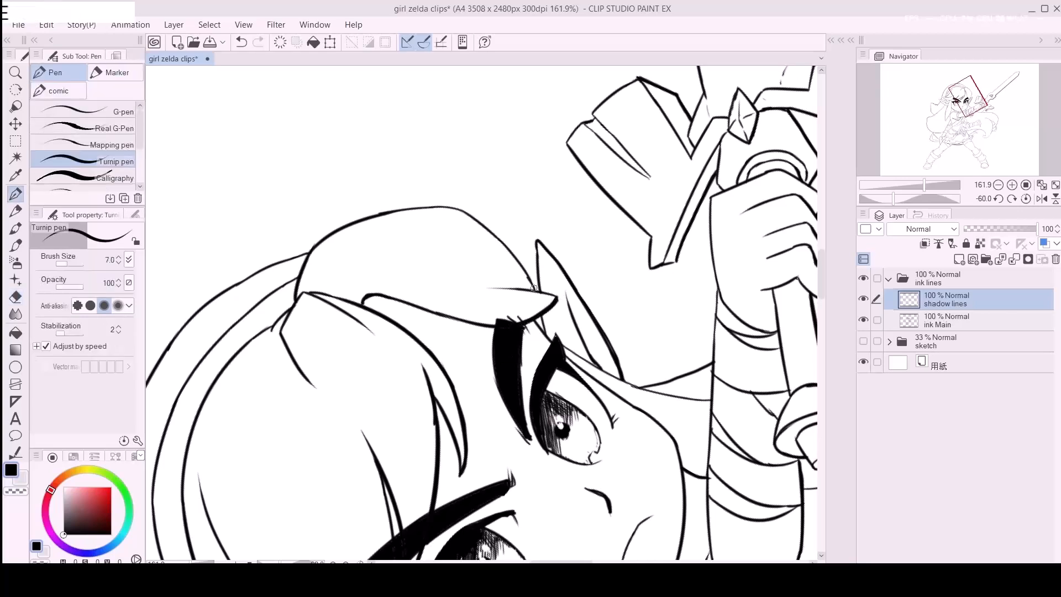
Step: Reset the canvas rotation and thicken the underside of the long swept fringe with the Turnip pen at brush size 6
{"action": "left_click", "coordinate": [360, 562]}
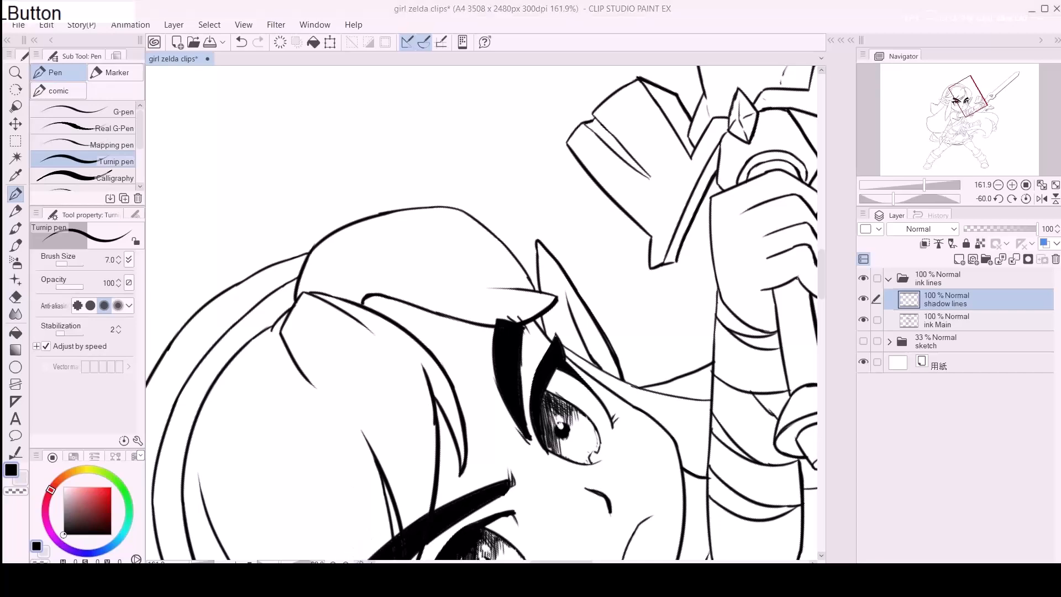
{"action": "key", "text": "p"}
{"action": "left_click_drag", "start_coordinate": [553, 283], "coordinate": [676, 273]}
{"action": "left_click_drag", "start_coordinate": [486, 362], "coordinate": [675, 339]}
{"action": "key", "text": "a"}
{"action": "key", "text": "a"}
{"action": "key", "text": "a"}
{"action": "key", "text": "a"}
{"action": "key", "text": "a"}
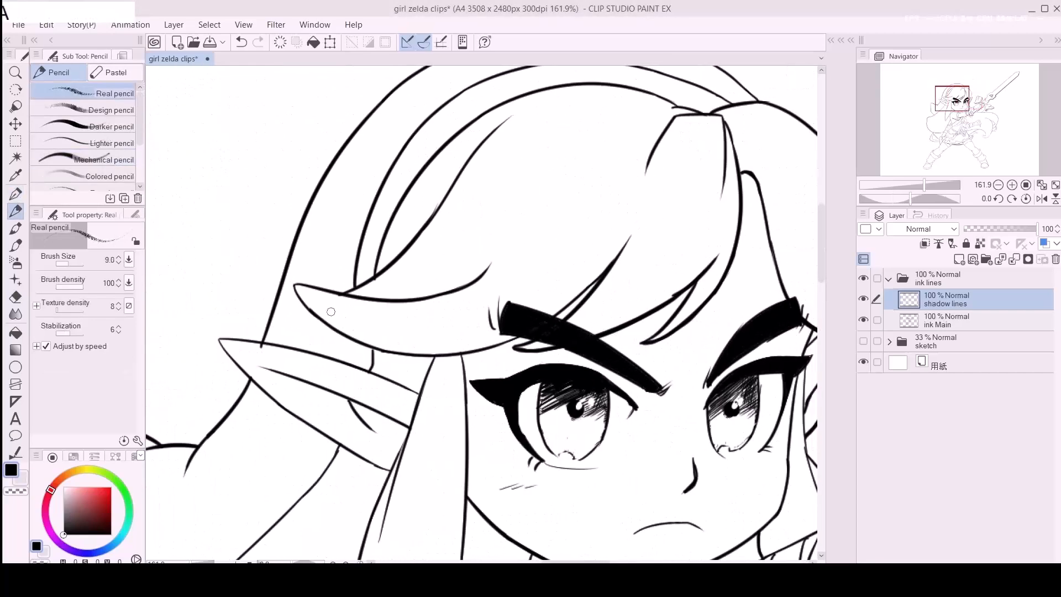
{"action": "left_click_drag", "start_coordinate": [295, 286], "coordinate": [317, 319]}
{"action": "key", "text": "ctrl+z"}
{"action": "key", "text": "p"}
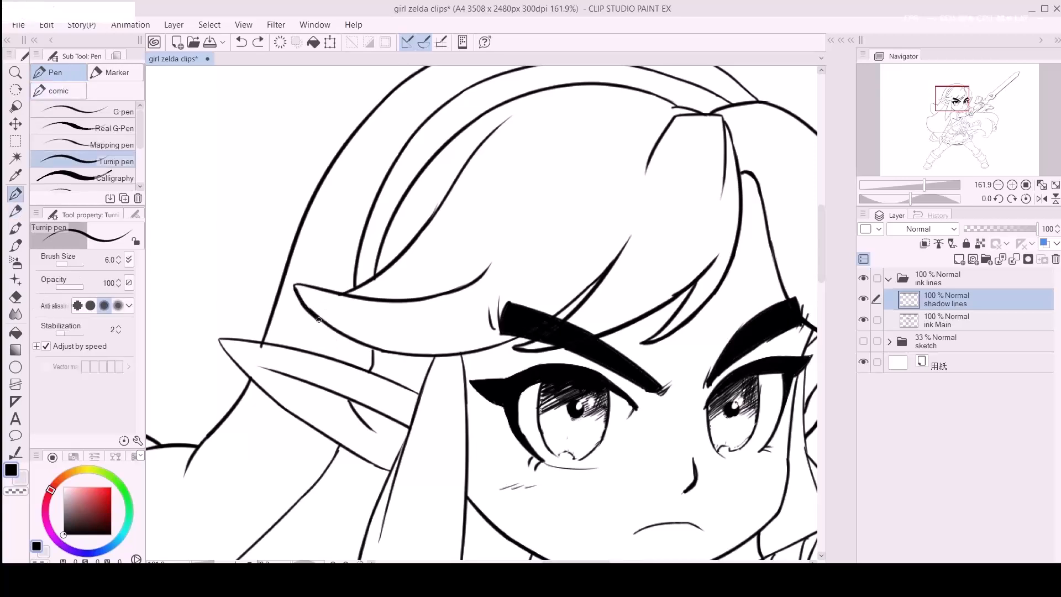
{"action": "key", "text": "ctrl+z"}
{"action": "mouse_move", "coordinate": [295, 283]}
{"action": "left_mouse_down"}
{"action": "mouse_move", "coordinate": [326, 326]}
{"action": "mouse_move", "coordinate": [361, 344]}
{"action": "left_mouse_up"}
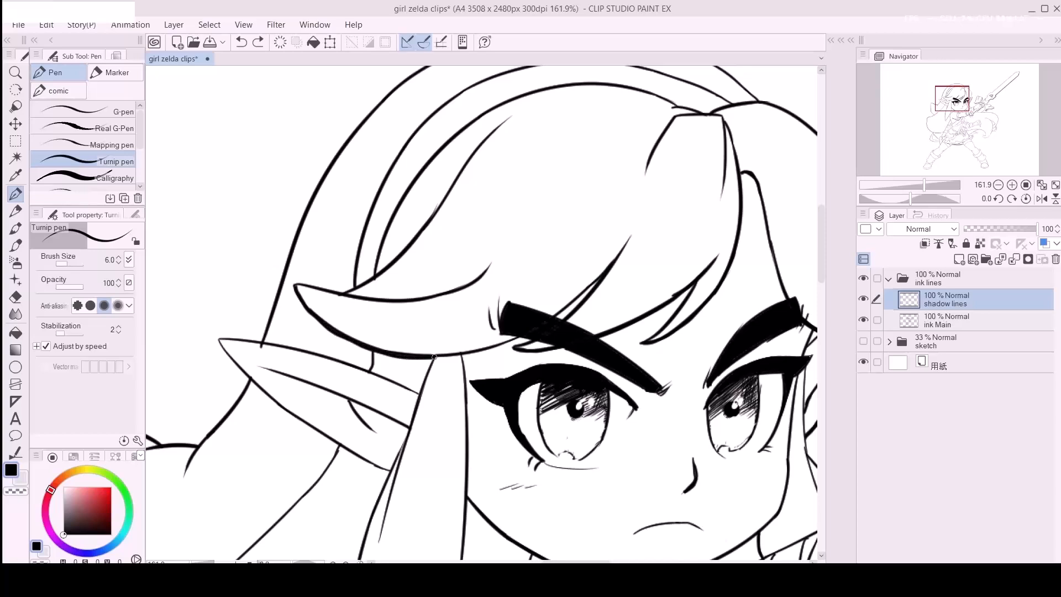
{"action": "left_click_drag", "start_coordinate": [544, 317], "coordinate": [455, 365]}
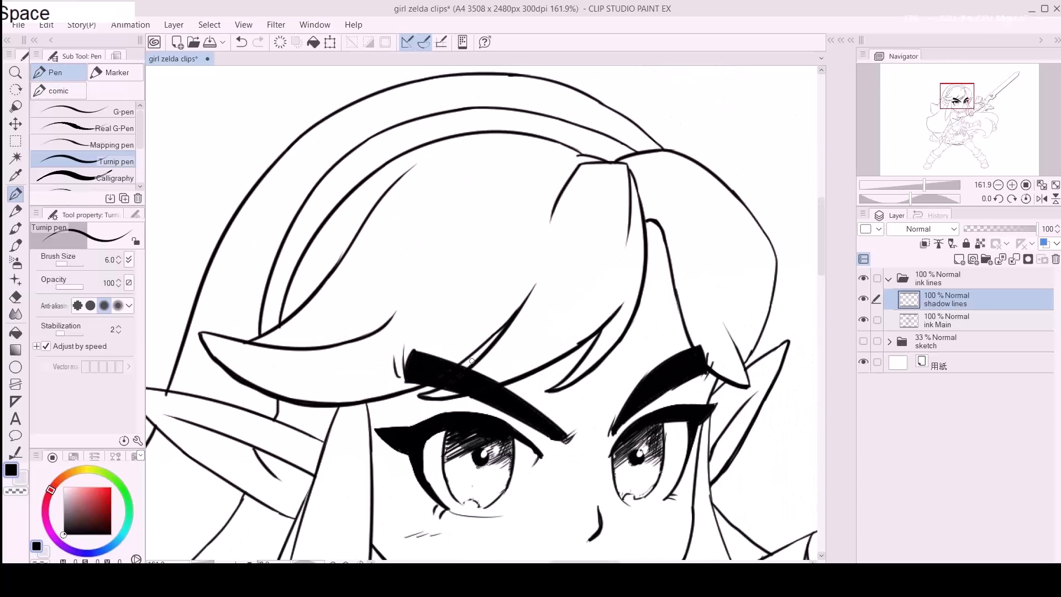
Step: Rotate the canvas and thicken the other ear's lower edge and its inner crease at brush size 5
{"action": "key", "text": "space"}
{"action": "left_click_drag", "start_coordinate": [353, 428], "coordinate": [561, 288]}
{"action": "key", "text": "r"}
{"action": "mouse_move", "coordinate": [347, 279]}
{"action": "left_mouse_down"}
{"action": "mouse_move", "coordinate": [351, 367]}
{"action": "mouse_move", "coordinate": [336, 364]}
{"action": "mouse_move", "coordinate": [399, 374]}
{"action": "left_mouse_up"}
{"action": "key", "text": "ctrl+z"}
{"action": "key", "text": "ctrl+z"}
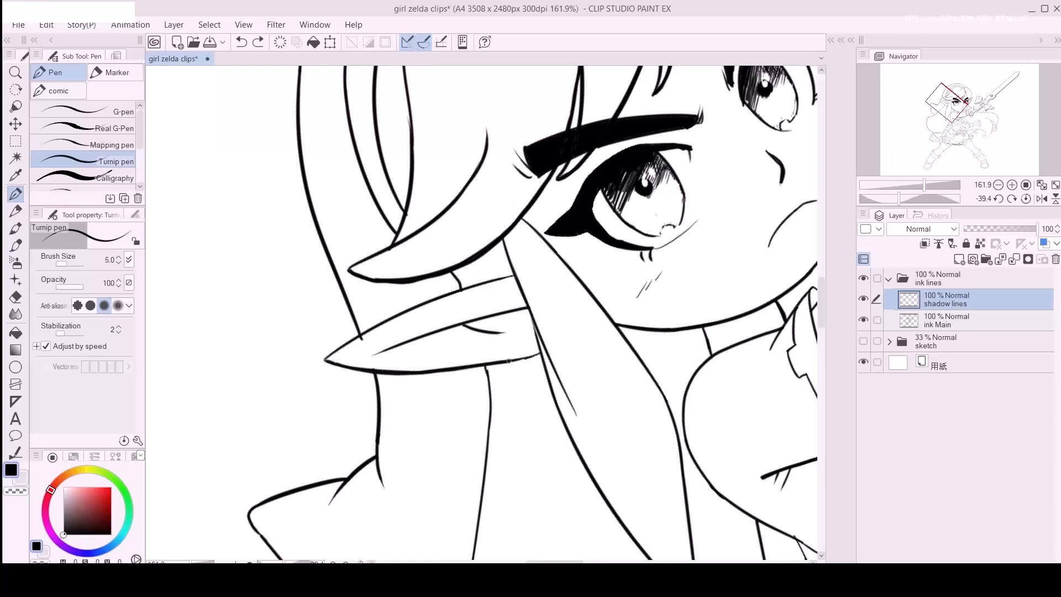
{"action": "mouse_move", "coordinate": [540, 354]}
{"action": "left_mouse_down"}
{"action": "mouse_move", "coordinate": [450, 336]}
{"action": "mouse_move", "coordinate": [407, 391]}
{"action": "mouse_move", "coordinate": [596, 391]}
{"action": "mouse_move", "coordinate": [393, 386]}
{"action": "left_mouse_up"}
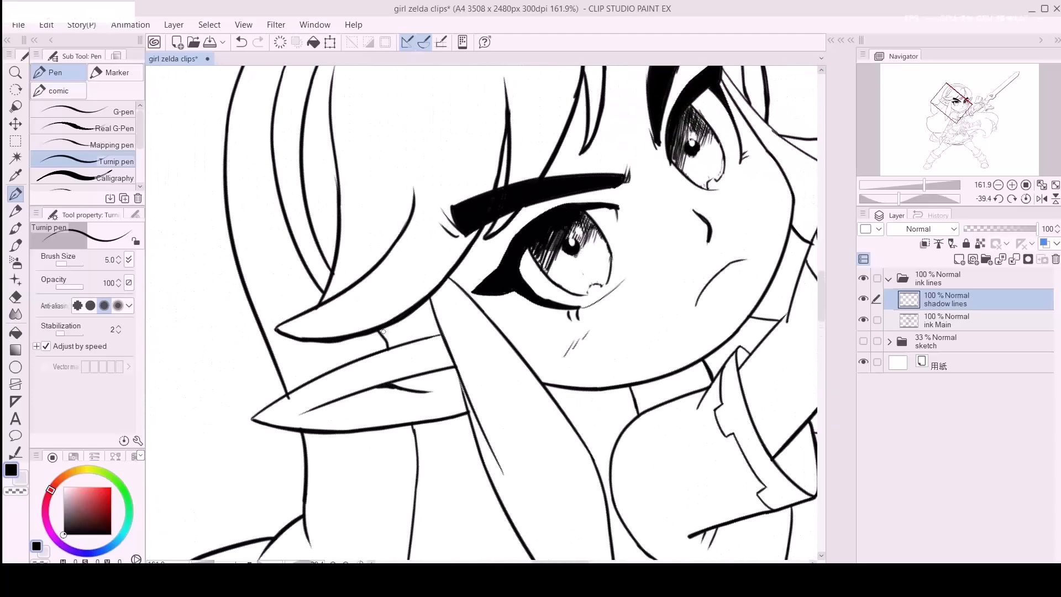
Step: Reset the canvas rotation and thicken the hanging side hair lock's inner edge, from its tip up toward the shoulder
{"action": "left_click", "coordinate": [360, 562]}
{"action": "left_click_drag", "start_coordinate": [481, 545], "coordinate": [492, 327]}
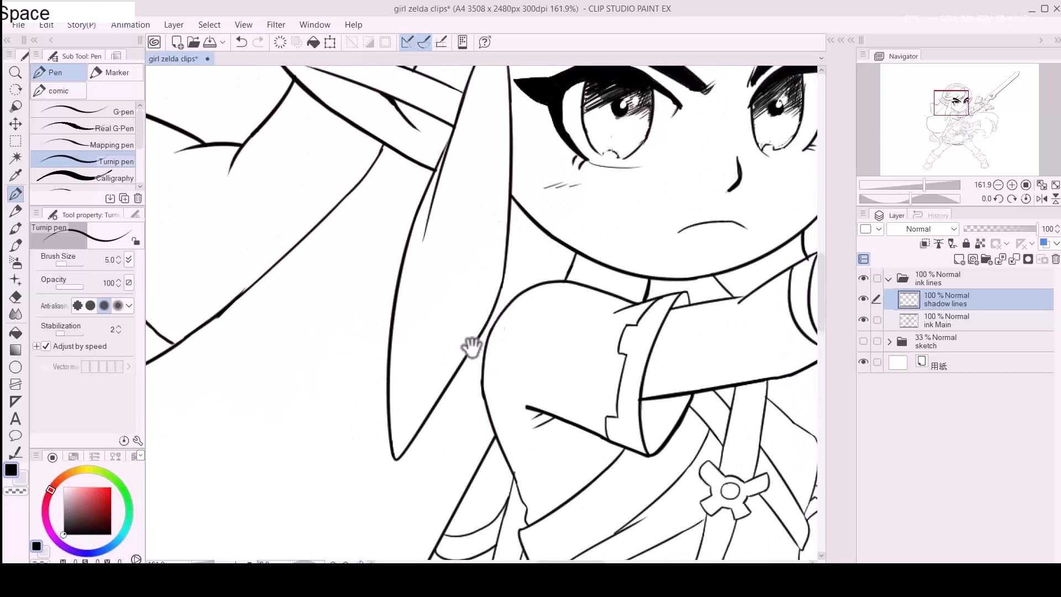
{"action": "left_click", "coordinate": [396, 459]}
{"action": "left_click_drag", "start_coordinate": [417, 434], "coordinate": [441, 399]}
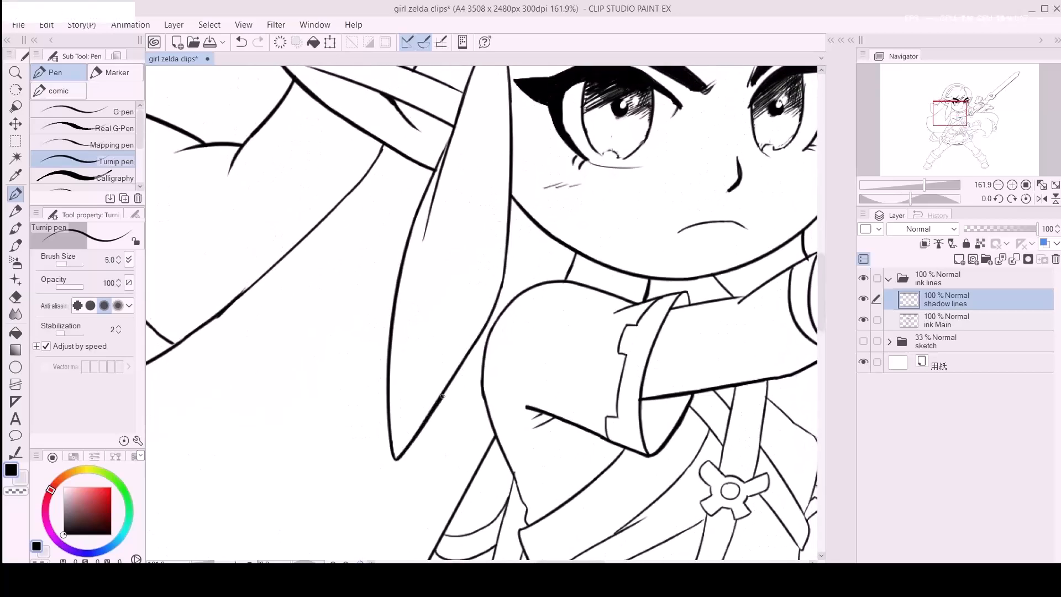
{"action": "left_click_drag", "start_coordinate": [509, 249], "coordinate": [476, 381]}
{"action": "key", "text": "e"}
{"action": "key", "text": "p"}
Step: Thicken the side hair lock's edge along the cheek down to the shoulder
{"action": "left_click_drag", "start_coordinate": [486, 268], "coordinate": [486, 336]}
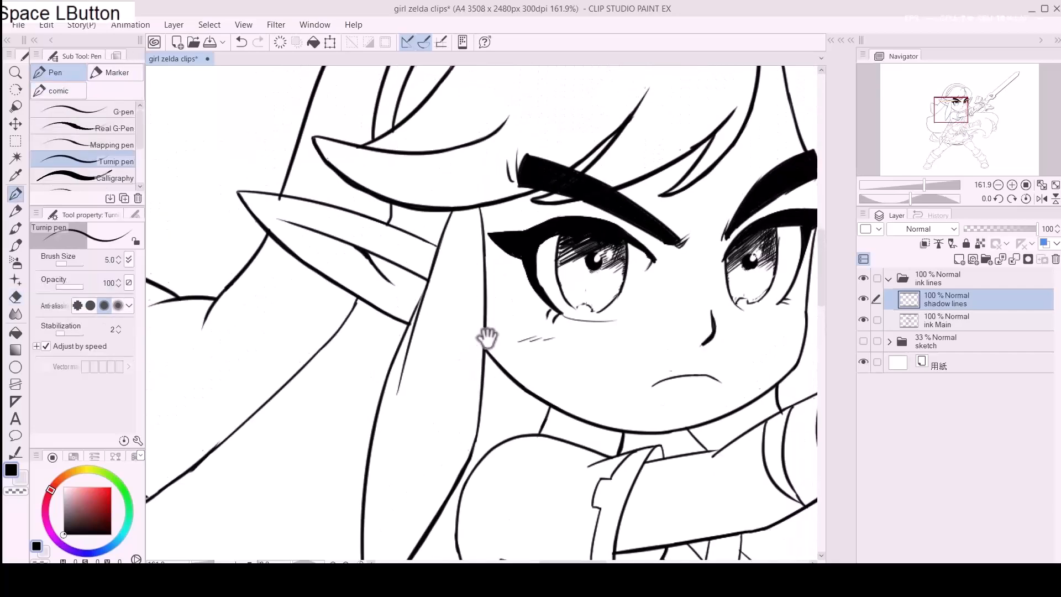
{"action": "left_click_drag", "start_coordinate": [479, 200], "coordinate": [481, 213]}
{"action": "left_click_drag", "start_coordinate": [480, 250], "coordinate": [487, 289]}
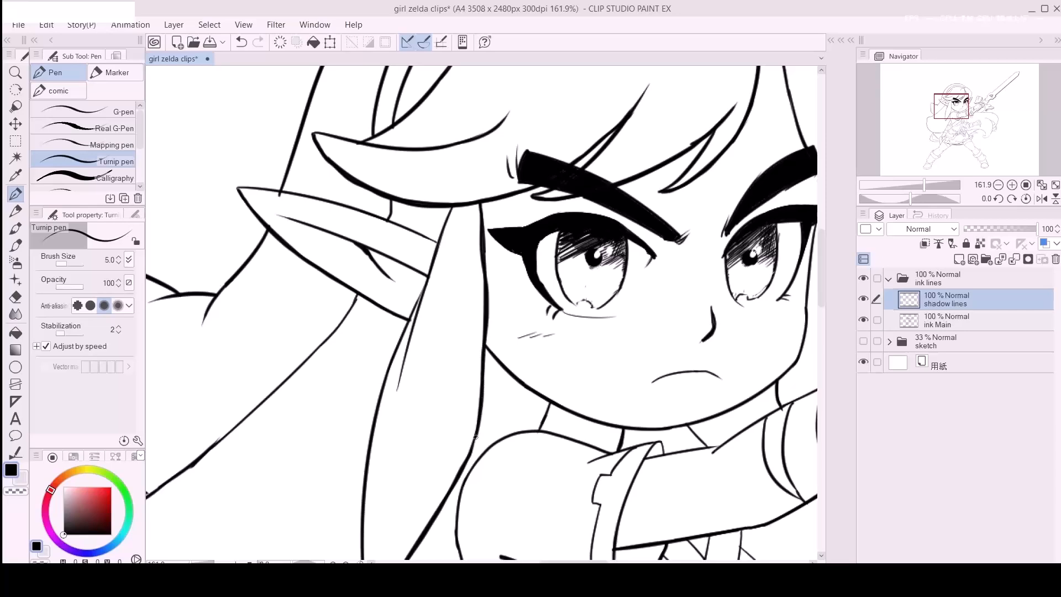
{"action": "left_click_drag", "start_coordinate": [477, 435], "coordinate": [471, 453]}
Step: Compare the whole drawing with the shadow lines layer hidden and shown
{"action": "key", "text": "slash"}
{"action": "left_click_drag", "start_coordinate": [568, 370], "coordinate": [479, 374]}
{"action": "mouse_move", "coordinate": [568, 374]}
{"action": "left_mouse_down"}
{"action": "mouse_move", "coordinate": [479, 381]}
{"action": "mouse_move", "coordinate": [461, 370]}
{"action": "left_mouse_up"}
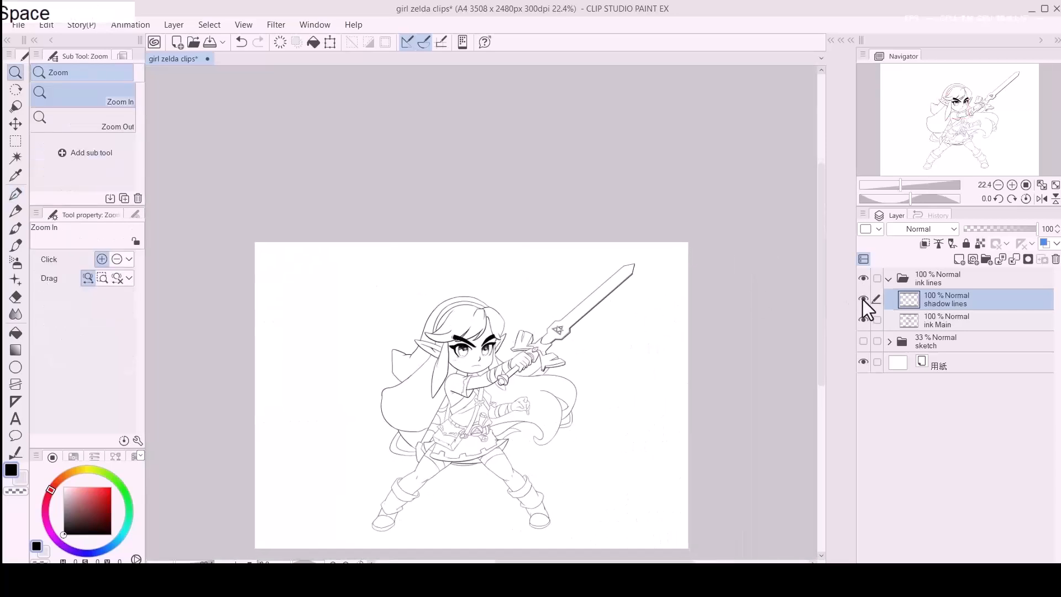
{"action": "left_click", "coordinate": [863, 300]}
{"action": "left_click", "coordinate": [864, 297]}
{"action": "left_click", "coordinate": [864, 299]}
{"action": "left_click", "coordinate": [863, 299]}
Step: Save the drawing and thicken the lower edges of the round-centred brooch on the chest strap at brush size 4.5
{"action": "mouse_move", "coordinate": [471, 405]}
{"action": "left_mouse_down"}
{"action": "mouse_move", "coordinate": [490, 418]}
{"action": "mouse_move", "coordinate": [524, 348]}
{"action": "left_mouse_up"}
{"action": "key", "text": "space"}
{"action": "key", "text": "z"}
{"action": "key", "text": "p"}
{"action": "key", "text": "ctrl+s"}
{"action": "left_click", "coordinate": [546, 371]}
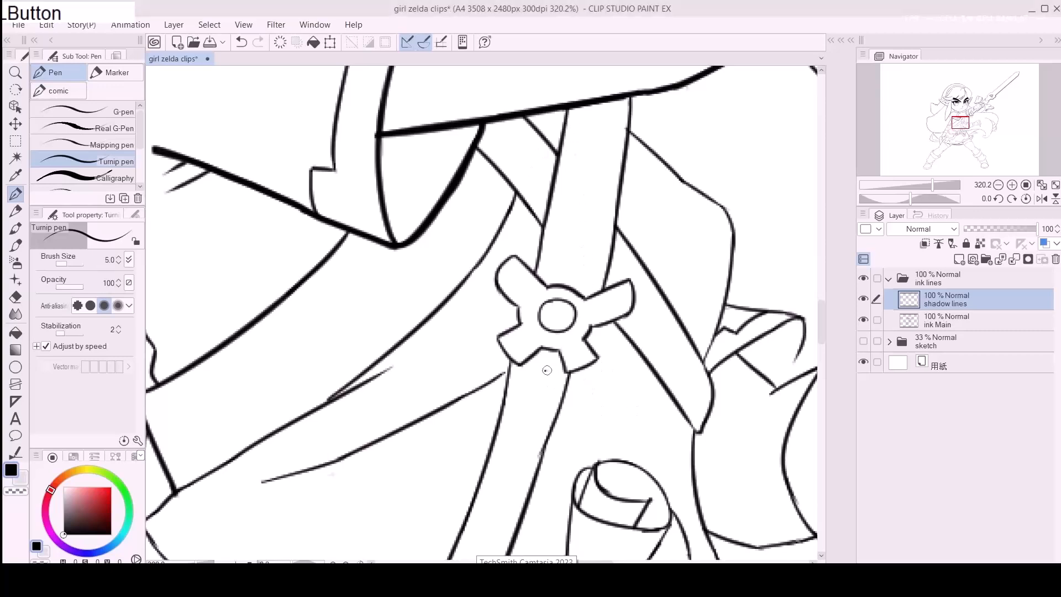
{"action": "key", "text": "ctrl+z"}
{"action": "key", "text": "bracketleft"}
{"action": "mouse_move", "coordinate": [520, 366]}
{"action": "left_mouse_down"}
{"action": "mouse_move", "coordinate": [569, 354]}
{"action": "mouse_move", "coordinate": [568, 374]}
{"action": "mouse_move", "coordinate": [598, 358]}
{"action": "left_mouse_up"}
{"action": "left_click", "coordinate": [588, 335]}
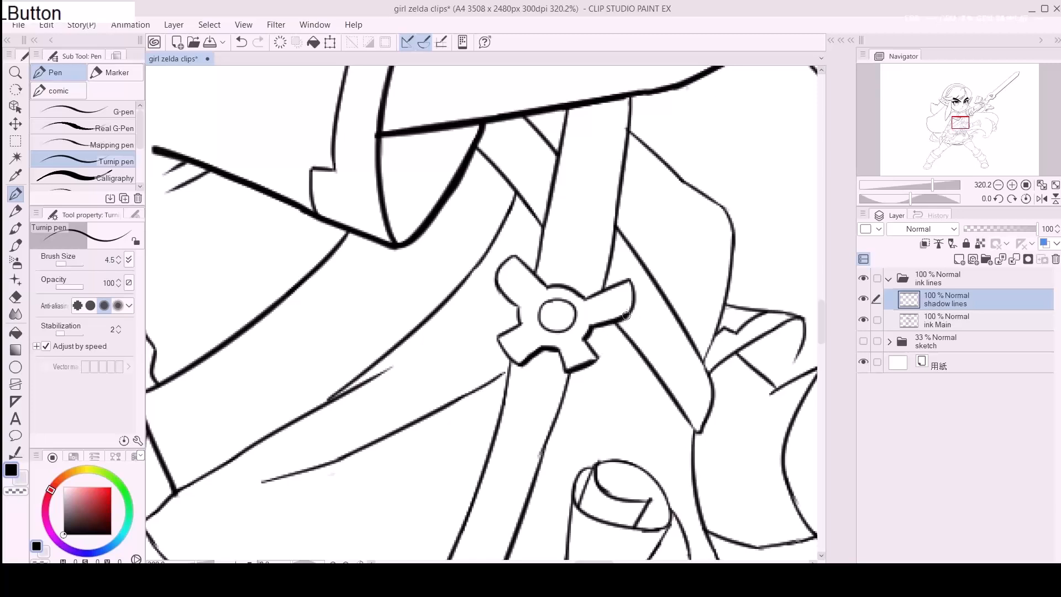
{"action": "left_click_drag", "start_coordinate": [495, 276], "coordinate": [515, 309]}
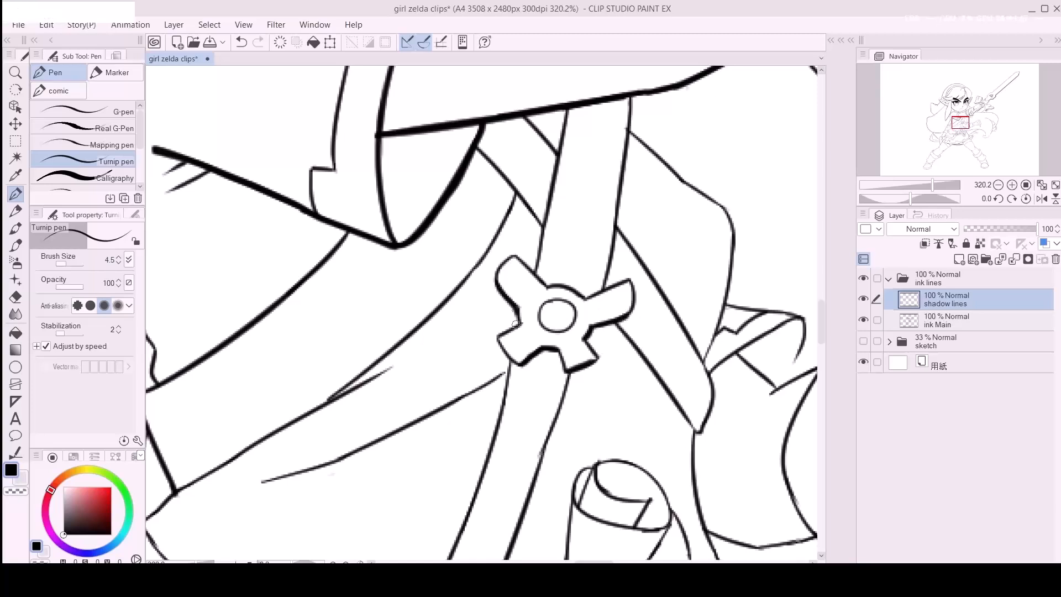
{"action": "mouse_move", "coordinate": [526, 371]}
{"action": "left_mouse_down"}
{"action": "mouse_move", "coordinate": [573, 307]}
{"action": "mouse_move", "coordinate": [632, 339]}
{"action": "mouse_move", "coordinate": [486, 384]}
{"action": "left_mouse_up"}
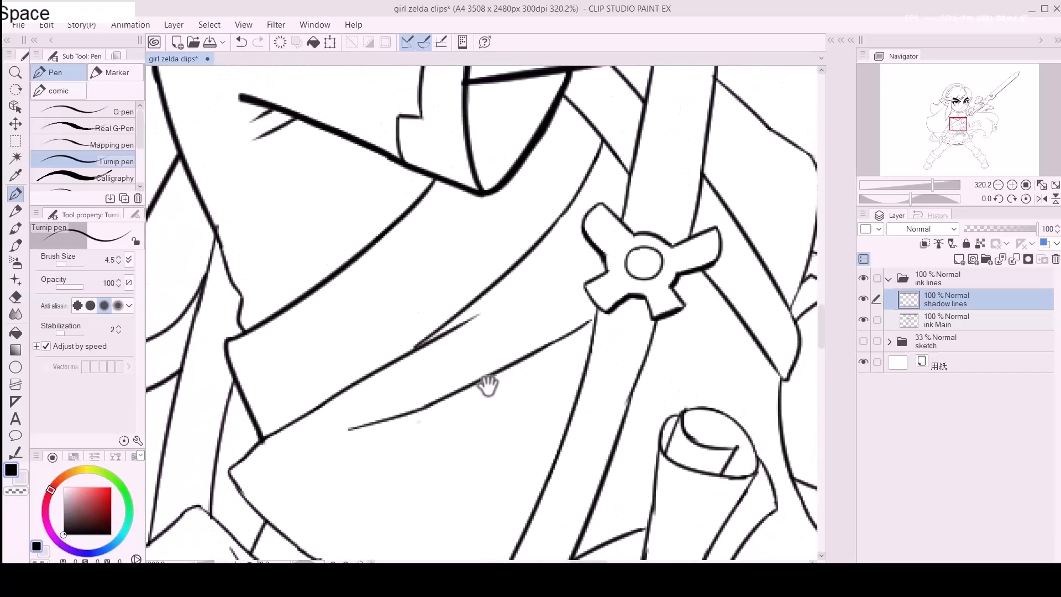
Step: Thicken the diagonal tunic fold line across the torso below the chest strap
{"action": "left_click_drag", "start_coordinate": [358, 429], "coordinate": [476, 379]}
{"action": "left_click_drag", "start_coordinate": [387, 419], "coordinate": [415, 407]}
{"action": "key", "text": "ctrl+space"}
{"action": "scroll", "coordinate": [564, 360], "scroll_direction": "down", "scroll_amount": 8}
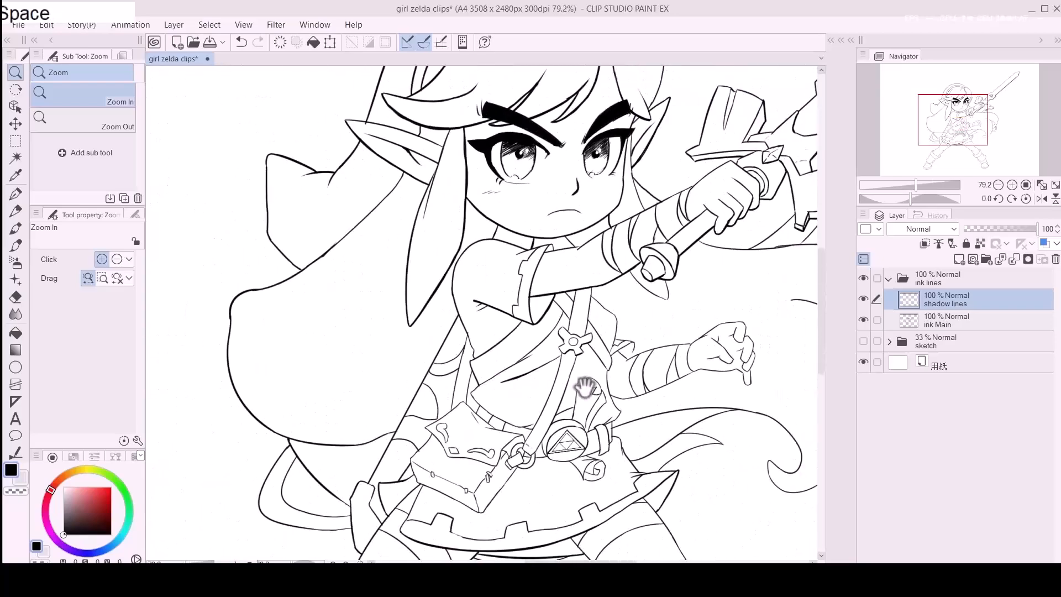
{"action": "scroll", "coordinate": [497, 398], "scroll_direction": "up", "scroll_amount": 7}
{"action": "mouse_move", "coordinate": [505, 367]}
{"action": "left_mouse_down"}
{"action": "mouse_move", "coordinate": [486, 413]}
{"action": "mouse_move", "coordinate": [419, 410]}
{"action": "mouse_move", "coordinate": [426, 418]}
{"action": "mouse_move", "coordinate": [399, 405]}
{"action": "mouse_move", "coordinate": [410, 400]}
{"action": "left_mouse_up"}
Step: Thicken the lower outer edge of the strap's round buckle ring beside the pouch
{"action": "left_click", "coordinate": [414, 402]}
{"action": "left_click", "coordinate": [399, 454]}
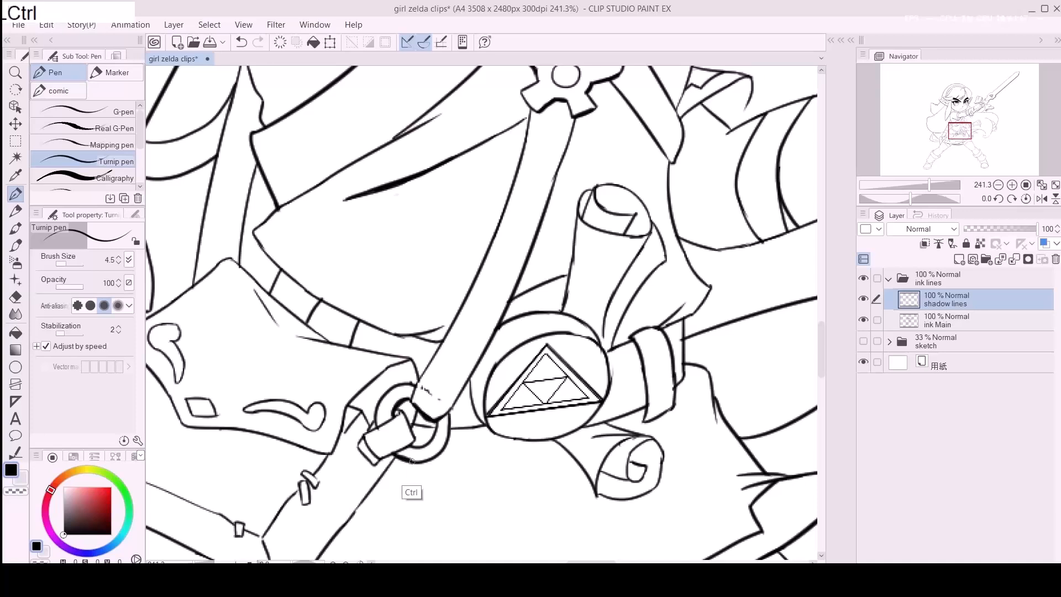
{"action": "key", "text": "ctrl+z"}
{"action": "key", "text": "p"}
{"action": "key", "text": "p"}
{"action": "left_click_drag", "start_coordinate": [393, 453], "coordinate": [409, 460]}
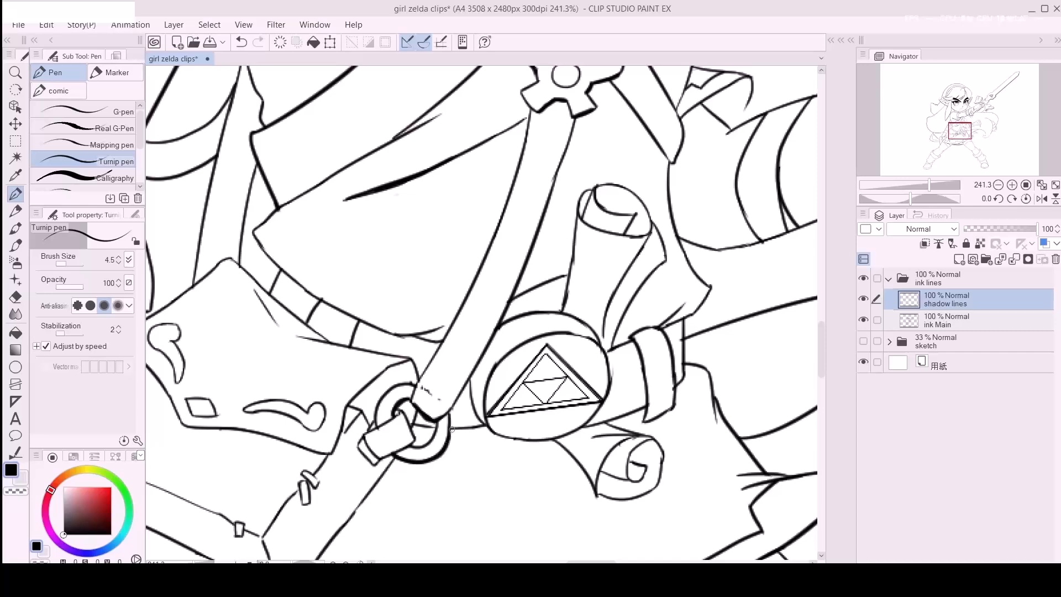
{"action": "left_click_drag", "start_coordinate": [385, 455], "coordinate": [413, 443]}
Step: Rotate the canvas and thicken the chest strap's shadow-side edge between the buckle ring and the brooch
{"action": "key", "text": "space"}
{"action": "left_click_drag", "start_coordinate": [460, 404], "coordinate": [354, 526]}
{"action": "key", "text": "r"}
{"action": "mouse_move", "coordinate": [463, 315]}
{"action": "left_mouse_down"}
{"action": "mouse_move", "coordinate": [470, 357]}
{"action": "mouse_move", "coordinate": [531, 349]}
{"action": "mouse_move", "coordinate": [332, 386]}
{"action": "left_mouse_up"}
{"action": "key", "text": "space"}
{"action": "left_click_drag", "start_coordinate": [235, 417], "coordinate": [311, 382]}
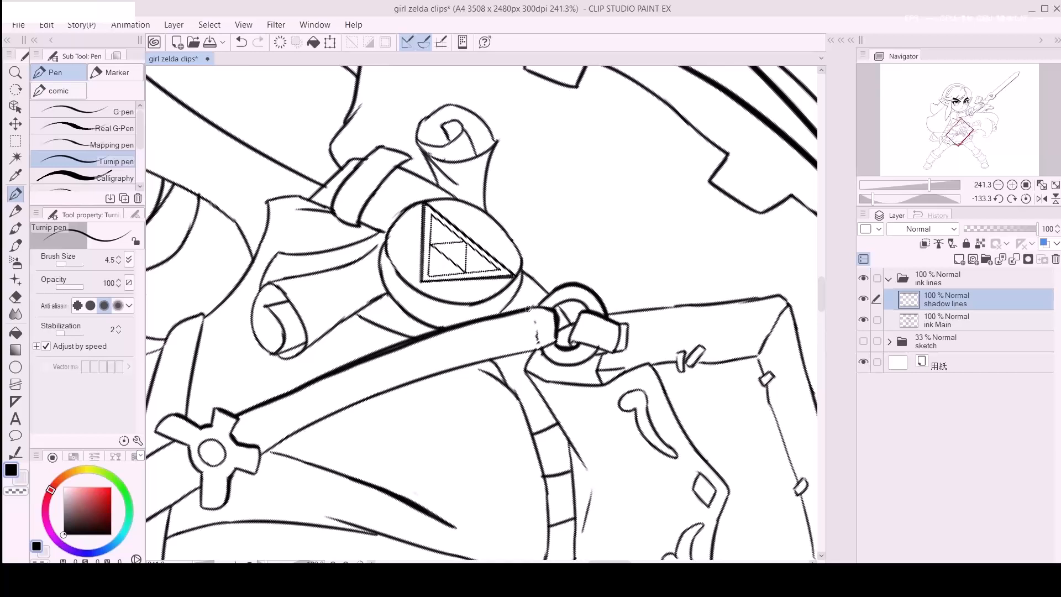
{"action": "left_click_drag", "start_coordinate": [375, 355], "coordinate": [376, 354]}
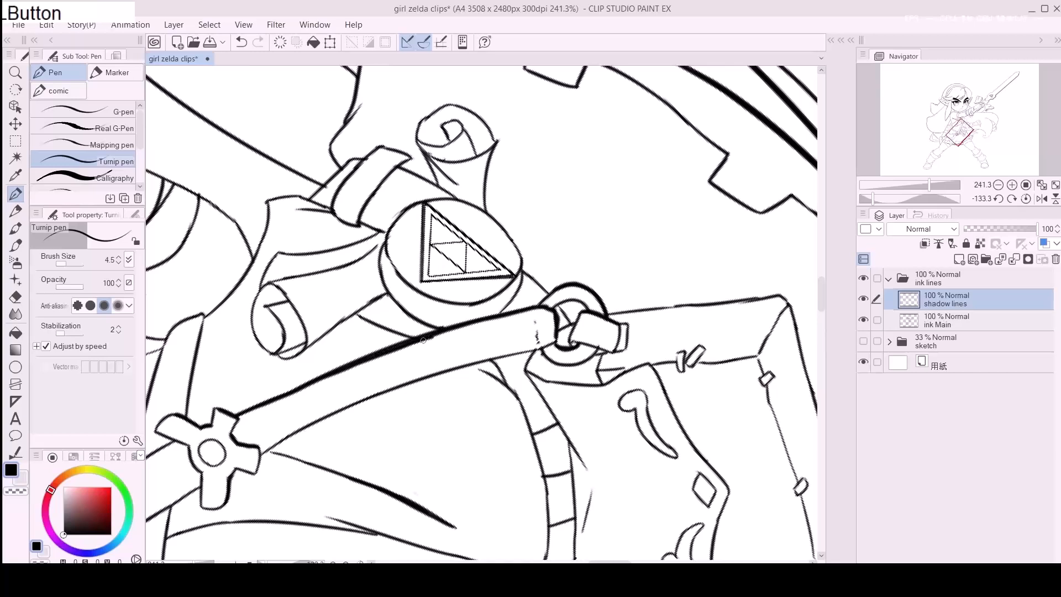
Step: Trim the thickened strap edge with the hard eraser and redraw its end near the brooch with the Turnip pen
{"action": "key", "text": "e"}
{"action": "left_click_drag", "start_coordinate": [392, 357], "coordinate": [389, 358]}
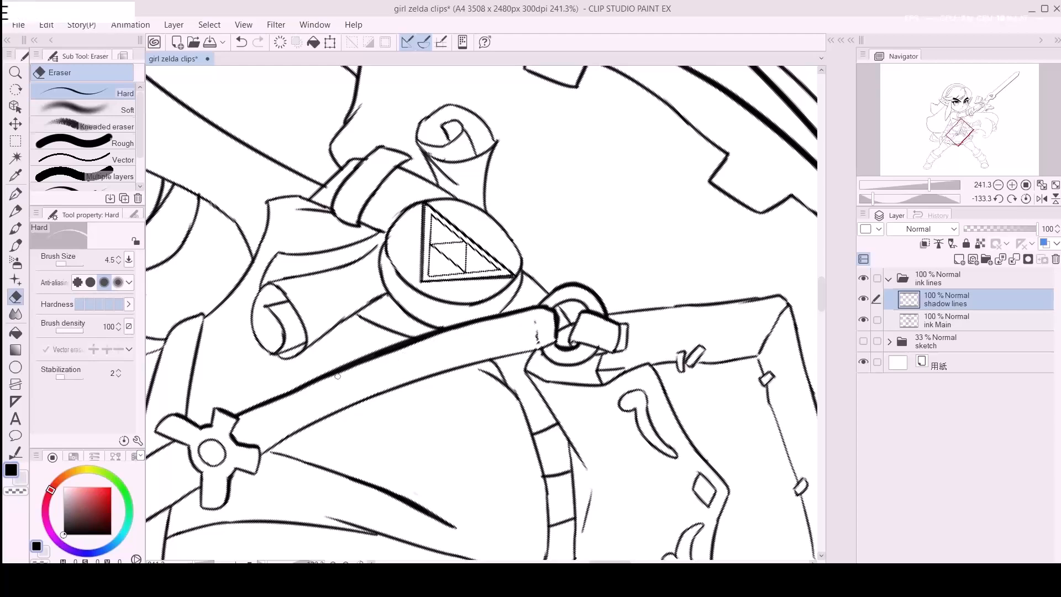
{"action": "key", "text": "p"}
{"action": "left_click_drag", "start_coordinate": [257, 405], "coordinate": [307, 382]}
{"action": "left_click_drag", "start_coordinate": [261, 407], "coordinate": [313, 381]}
{"action": "key", "text": "space"}
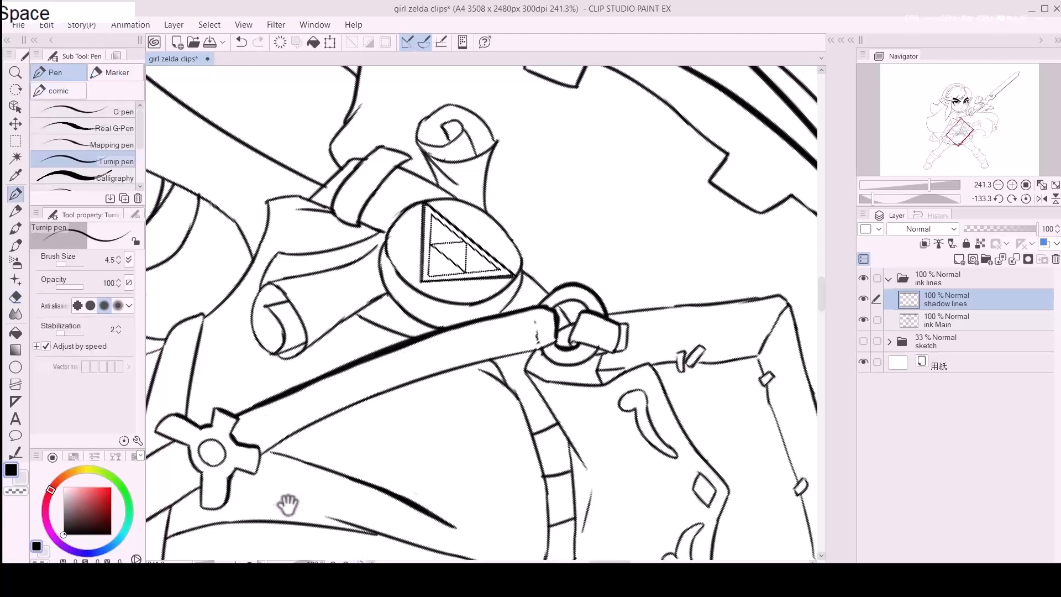
Step: Thicken the same strap's shadow-side edge between the brooch and the sleeve
{"action": "left_click_drag", "start_coordinate": [327, 525], "coordinate": [540, 379]}
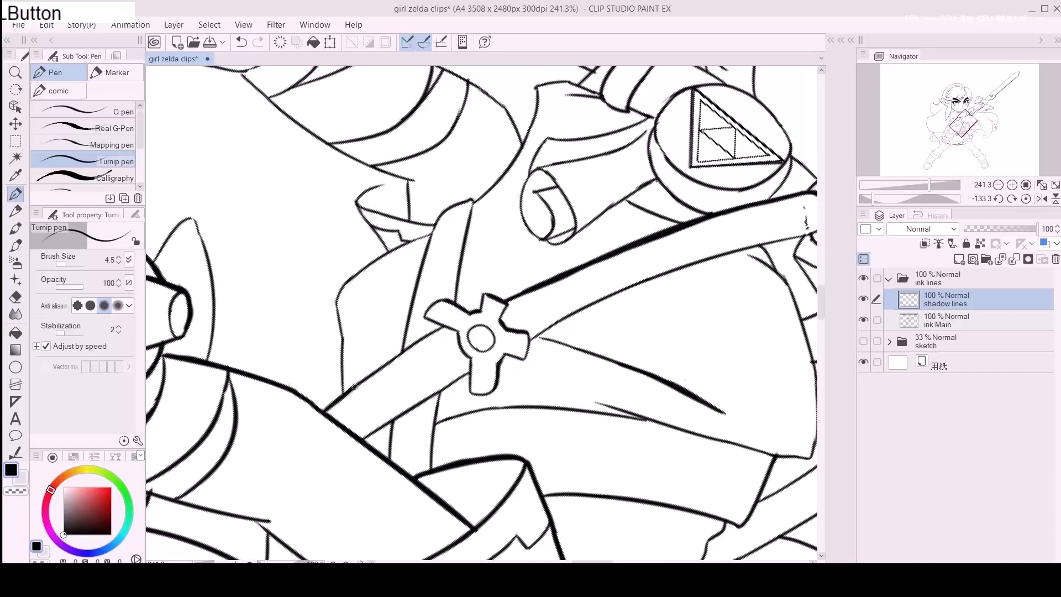
{"action": "left_click_drag", "start_coordinate": [353, 387], "coordinate": [384, 366]}
{"action": "mouse_move", "coordinate": [442, 329]}
{"action": "left_mouse_down"}
{"action": "mouse_move", "coordinate": [419, 341]}
{"action": "mouse_move", "coordinate": [451, 330]}
{"action": "mouse_move", "coordinate": [382, 365]}
{"action": "left_mouse_up"}
Step: Rotate the canvas and thicken the lower edge of the crossing strap where it emerges from under the brooch
{"action": "key", "text": "ctrl+at"}
{"action": "key", "text": "space"}
{"action": "key", "text": "r"}
{"action": "mouse_move", "coordinate": [211, 315]}
{"action": "left_mouse_down"}
{"action": "mouse_move", "coordinate": [218, 377]}
{"action": "mouse_move", "coordinate": [384, 377]}
{"action": "left_mouse_up"}
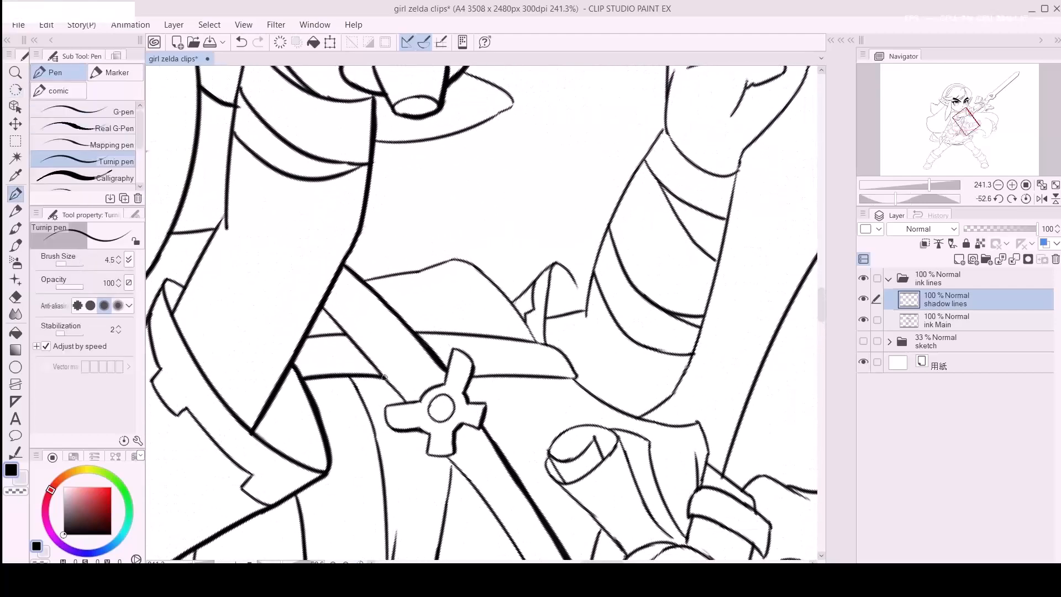
{"action": "mouse_move", "coordinate": [471, 377]}
{"action": "left_mouse_down"}
{"action": "mouse_move", "coordinate": [517, 360]}
{"action": "mouse_move", "coordinate": [561, 379]}
{"action": "left_mouse_up"}
{"action": "left_click_drag", "start_coordinate": [483, 402], "coordinate": [276, 355]}
Step: Thicken the shadow-side edges of the rolled scroll tucked behind the triforce emblem
{"action": "mouse_move", "coordinate": [339, 514]}
{"action": "left_mouse_down"}
{"action": "mouse_move", "coordinate": [388, 398]}
{"action": "mouse_move", "coordinate": [367, 409]}
{"action": "mouse_move", "coordinate": [379, 389]}
{"action": "mouse_move", "coordinate": [456, 332]}
{"action": "left_mouse_up"}
{"action": "left_click_drag", "start_coordinate": [373, 420], "coordinate": [413, 381]}
{"action": "key", "text": "ctrl+z"}
{"action": "left_click_drag", "start_coordinate": [374, 418], "coordinate": [419, 379]}
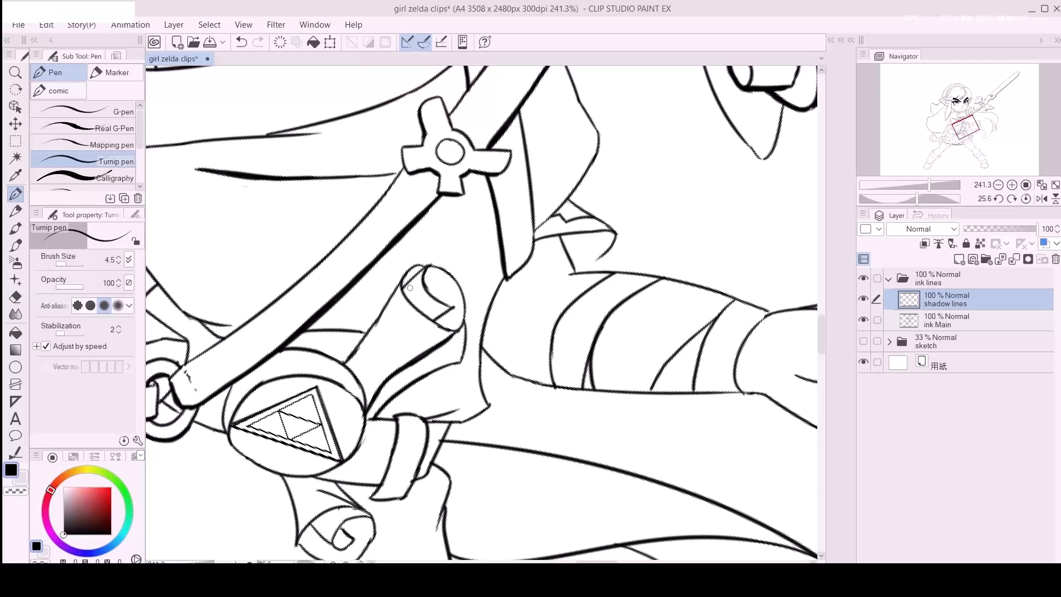
{"action": "left_click_drag", "start_coordinate": [409, 271], "coordinate": [401, 285]}
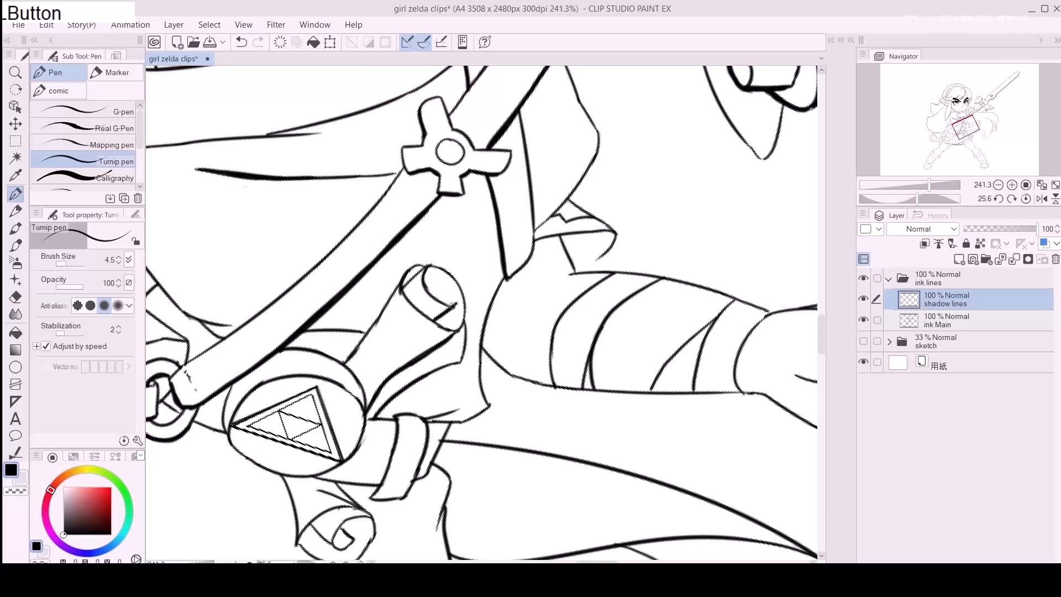
{"action": "key", "text": "ctrl+z"}
{"action": "mouse_move", "coordinate": [454, 306]}
{"action": "left_mouse_down"}
{"action": "mouse_move", "coordinate": [434, 321]}
{"action": "mouse_move", "coordinate": [478, 232]}
{"action": "left_mouse_up"}
{"action": "left_click_drag", "start_coordinate": [440, 325], "coordinate": [419, 407]}
{"action": "mouse_move", "coordinate": [396, 425]}
{"action": "left_mouse_down"}
{"action": "mouse_move", "coordinate": [479, 376]}
{"action": "mouse_move", "coordinate": [456, 415]}
{"action": "left_mouse_up"}
{"action": "key", "text": "ctrl+z"}
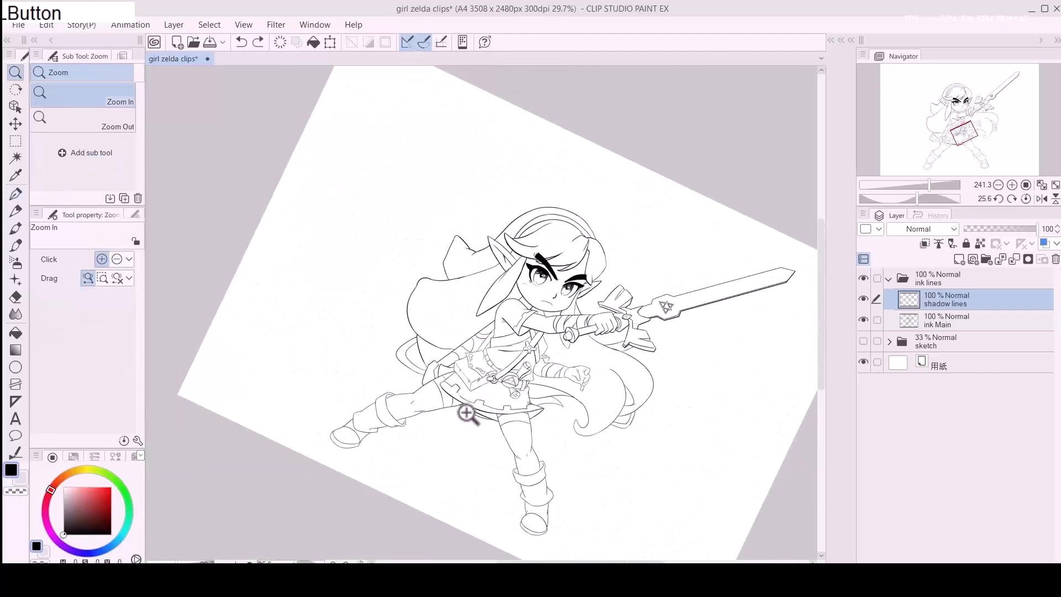
Step: Reset the canvas rotation and thicken the tunic's side corner and fold above the belt loop
{"action": "left_click", "coordinate": [360, 561]}
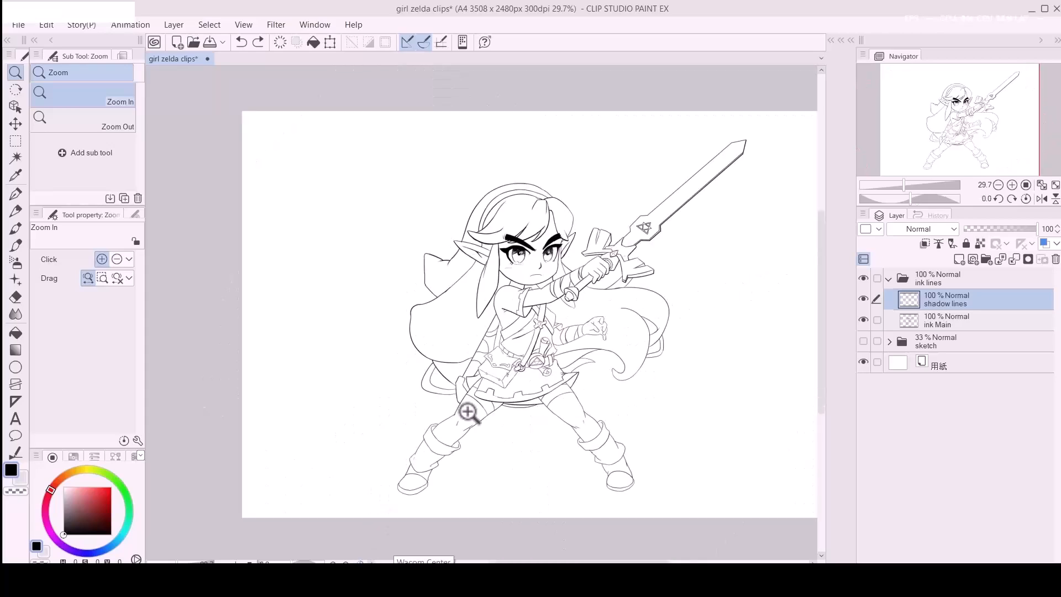
{"action": "left_click_drag", "start_coordinate": [568, 345], "coordinate": [618, 340]}
{"action": "left_click_drag", "start_coordinate": [619, 340], "coordinate": [583, 353]}
{"action": "left_click_drag", "start_coordinate": [489, 392], "coordinate": [513, 389]}
{"action": "key", "text": "p"}
{"action": "left_click_drag", "start_coordinate": [455, 428], "coordinate": [473, 398]}
{"action": "key", "text": "ctrl+z"}
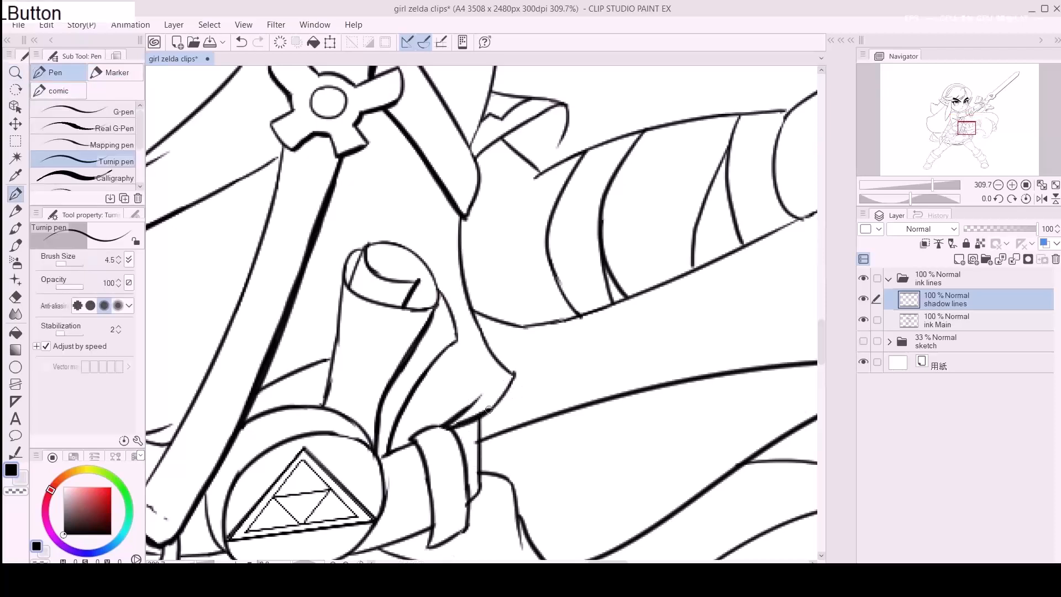
{"action": "key", "text": "space"}
{"action": "left_click_drag", "start_coordinate": [497, 315], "coordinate": [412, 357]}
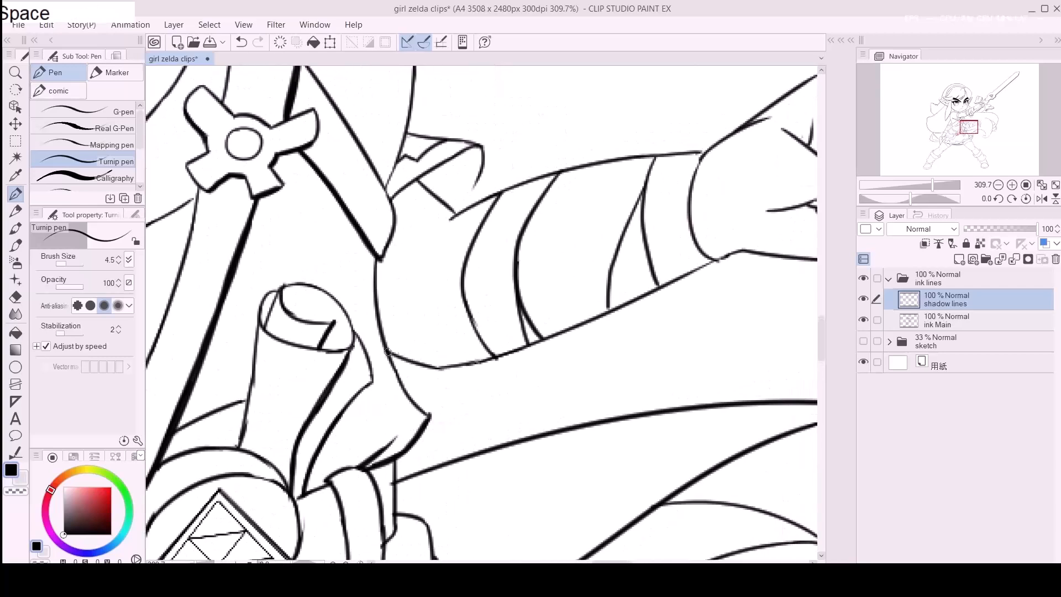
{"action": "mouse_move", "coordinate": [475, 378]}
{"action": "left_mouse_down"}
{"action": "mouse_move", "coordinate": [343, 413]}
{"action": "mouse_move", "coordinate": [470, 349]}
{"action": "left_mouse_up"}
{"action": "key", "text": "space"}
{"action": "left_click_drag", "start_coordinate": [483, 352], "coordinate": [394, 377]}
Step: Thicken the bandaged forearm's lower edge from the elbow toward the wrist, undoing and redrawing the stroke until it is clean
{"action": "key", "text": "ctrl+z"}
{"action": "left_click_drag", "start_coordinate": [296, 412], "coordinate": [502, 319]}
{"action": "key", "text": "ctrl+z"}
{"action": "key", "text": "ctrl+z"}
{"action": "mouse_move", "coordinate": [318, 400]}
{"action": "left_mouse_down"}
{"action": "mouse_move", "coordinate": [308, 407]}
{"action": "mouse_move", "coordinate": [435, 352]}
{"action": "left_mouse_up"}
{"action": "key", "text": "ctrl+z"}
{"action": "left_click_drag", "start_coordinate": [312, 406], "coordinate": [459, 341]}
{"action": "key", "text": "ctrl+z"}
{"action": "mouse_move", "coordinate": [319, 398]}
{"action": "left_mouse_down"}
{"action": "mouse_move", "coordinate": [500, 321]}
{"action": "mouse_move", "coordinate": [444, 351]}
{"action": "mouse_move", "coordinate": [425, 348]}
{"action": "mouse_move", "coordinate": [536, 352]}
{"action": "mouse_move", "coordinate": [480, 361]}
{"action": "left_mouse_up"}
Step: Thicken the lower edges of the palm, thumb and little finger on the free hand
{"action": "key", "text": "space"}
{"action": "key", "text": "space"}
{"action": "mouse_move", "coordinate": [400, 340]}
{"action": "left_mouse_down"}
{"action": "mouse_move", "coordinate": [453, 332]}
{"action": "mouse_move", "coordinate": [498, 359]}
{"action": "left_mouse_up"}
{"action": "key", "text": "e"}
{"action": "key", "text": "p"}
{"action": "mouse_move", "coordinate": [561, 393]}
{"action": "left_mouse_down"}
{"action": "mouse_move", "coordinate": [503, 342]}
{"action": "mouse_move", "coordinate": [459, 331]}
{"action": "mouse_move", "coordinate": [485, 348]}
{"action": "mouse_move", "coordinate": [498, 390]}
{"action": "left_mouse_up"}
{"action": "key", "text": "ctrl"}
{"action": "key", "text": "ctrl+z"}
{"action": "key", "text": "space"}
{"action": "left_click_drag", "start_coordinate": [494, 283], "coordinate": [486, 339]}
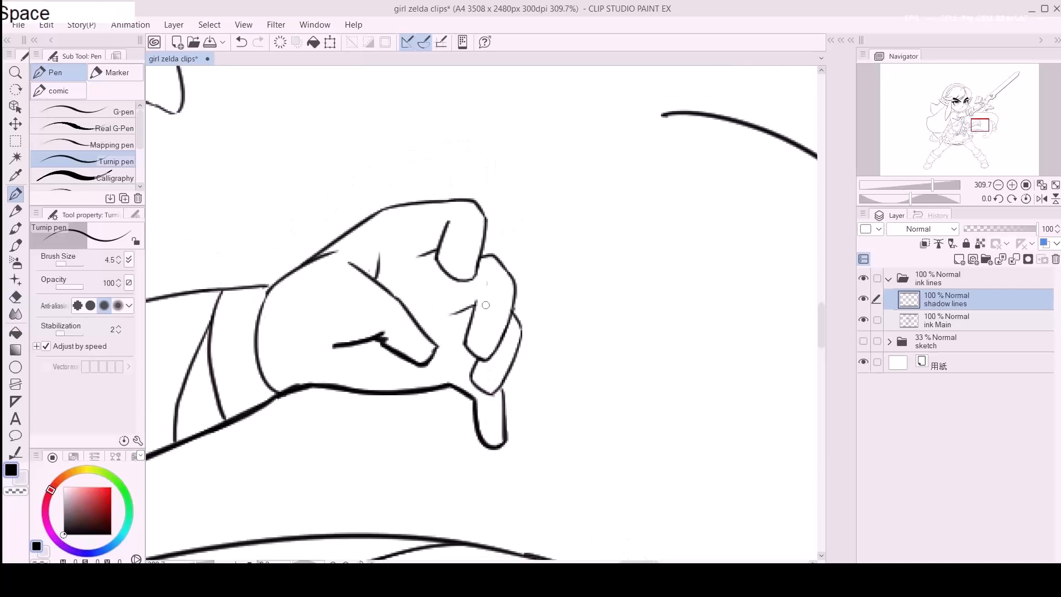
Step: Thicken the inner edges of the curled fingers on the free hand
{"action": "mouse_move", "coordinate": [443, 217]}
{"action": "left_mouse_down"}
{"action": "mouse_move", "coordinate": [447, 272]}
{"action": "mouse_move", "coordinate": [476, 302]}
{"action": "left_mouse_up"}
{"action": "key", "text": "ctrl+z"}
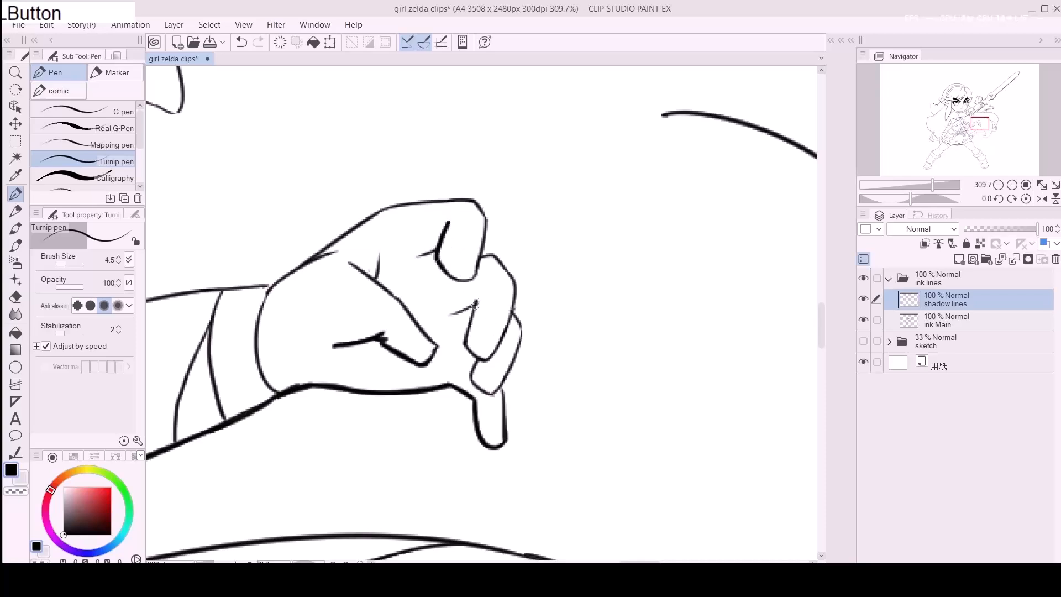
{"action": "mouse_move", "coordinate": [466, 338]}
{"action": "left_mouse_down"}
{"action": "mouse_move", "coordinate": [482, 360]}
{"action": "mouse_move", "coordinate": [469, 381]}
{"action": "mouse_move", "coordinate": [497, 391]}
{"action": "left_mouse_up"}
Step: Thicken the lower line of the ruffled cloth fold between the tunic and the bandaged arm
{"action": "mouse_move", "coordinate": [480, 346]}
{"action": "left_mouse_down"}
{"action": "mouse_move", "coordinate": [513, 407]}
{"action": "mouse_move", "coordinate": [556, 343]}
{"action": "mouse_move", "coordinate": [466, 387]}
{"action": "mouse_move", "coordinate": [403, 392]}
{"action": "mouse_move", "coordinate": [428, 345]}
{"action": "left_mouse_up"}
{"action": "key", "text": "ctrl+z"}
{"action": "left_click_drag", "start_coordinate": [404, 396], "coordinate": [424, 352]}
{"action": "left_click_drag", "start_coordinate": [340, 381], "coordinate": [346, 374]}
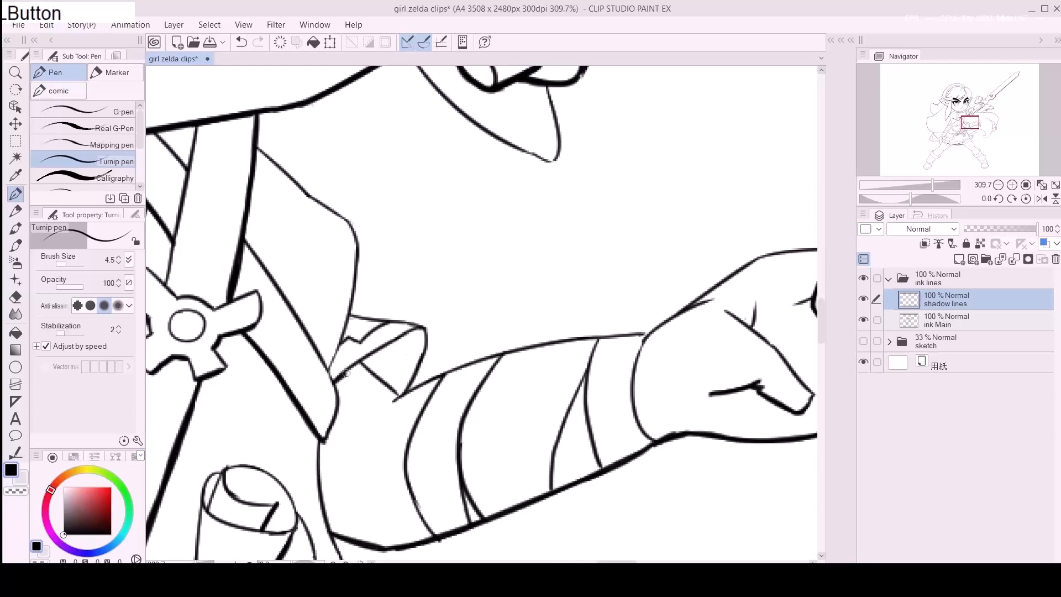
{"action": "left_click_drag", "start_coordinate": [386, 346], "coordinate": [424, 327]}
{"action": "mouse_move", "coordinate": [609, 345]}
{"action": "left_mouse_down"}
{"action": "mouse_move", "coordinate": [457, 343]}
{"action": "mouse_move", "coordinate": [444, 334]}
{"action": "mouse_move", "coordinate": [462, 324]}
{"action": "mouse_move", "coordinate": [449, 330]}
{"action": "left_mouse_up"}
{"action": "left_click_drag", "start_coordinate": [295, 397], "coordinate": [493, 352]}
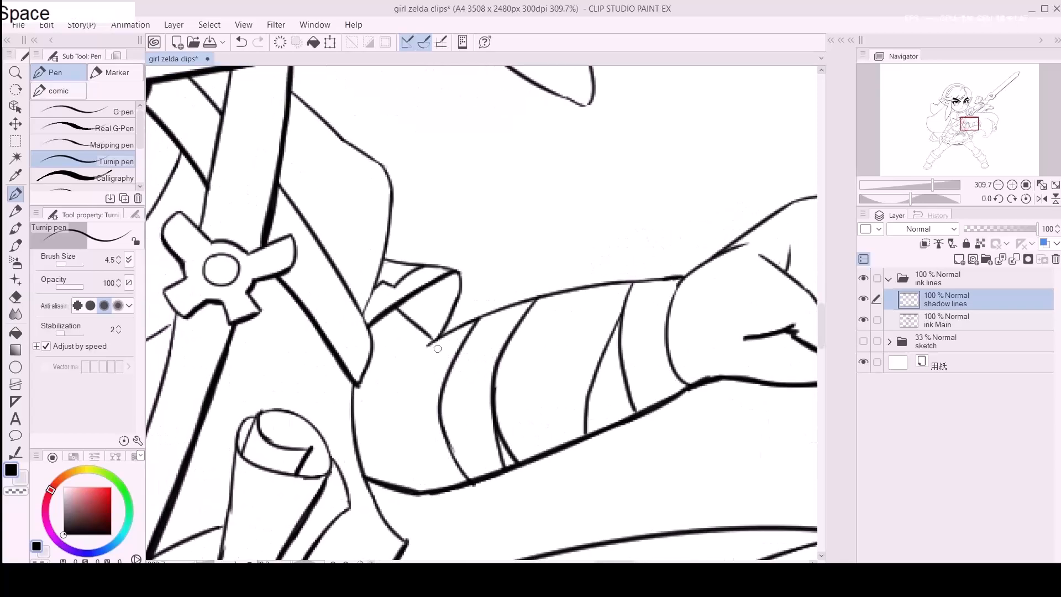
Step: Thicken the tunic's side edge just above the ruffled cloth fold
{"action": "left_click_drag", "start_coordinate": [401, 309], "coordinate": [555, 418]}
{"action": "left_click_drag", "start_coordinate": [545, 340], "coordinate": [538, 357]}
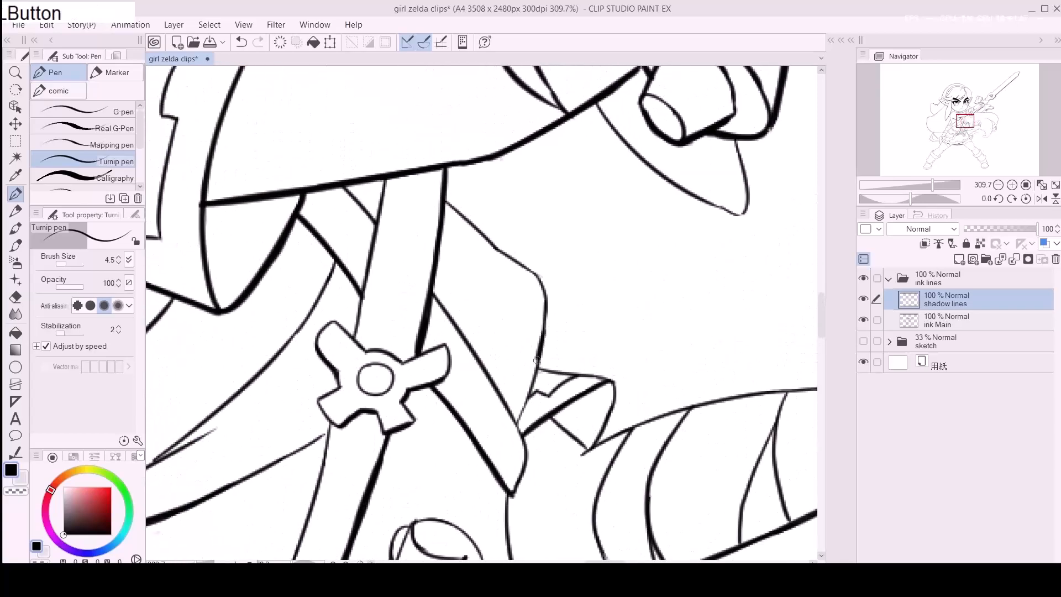
{"action": "left_click_drag", "start_coordinate": [528, 396], "coordinate": [523, 418]}
Step: Thicken the outer edge of the lower scroll hanging below the triforce emblem
{"action": "left_click_drag", "start_coordinate": [505, 522], "coordinate": [504, 331]}
{"action": "mouse_move", "coordinate": [451, 502]}
{"action": "left_mouse_down"}
{"action": "mouse_move", "coordinate": [525, 296]}
{"action": "mouse_move", "coordinate": [541, 281]}
{"action": "mouse_move", "coordinate": [532, 231]}
{"action": "left_mouse_up"}
{"action": "mouse_move", "coordinate": [442, 357]}
{"action": "left_mouse_down"}
{"action": "mouse_move", "coordinate": [522, 431]}
{"action": "mouse_move", "coordinate": [564, 424]}
{"action": "left_mouse_up"}
{"action": "key", "text": "ctrl+z"}
{"action": "left_click_drag", "start_coordinate": [503, 397], "coordinate": [560, 405]}
Step: Thicken the pouch flap's side edge next to the buckle ring, down to its front corner
{"action": "mouse_move", "coordinate": [468, 392]}
{"action": "left_mouse_down"}
{"action": "mouse_move", "coordinate": [550, 403]}
{"action": "mouse_move", "coordinate": [761, 379]}
{"action": "left_mouse_up"}
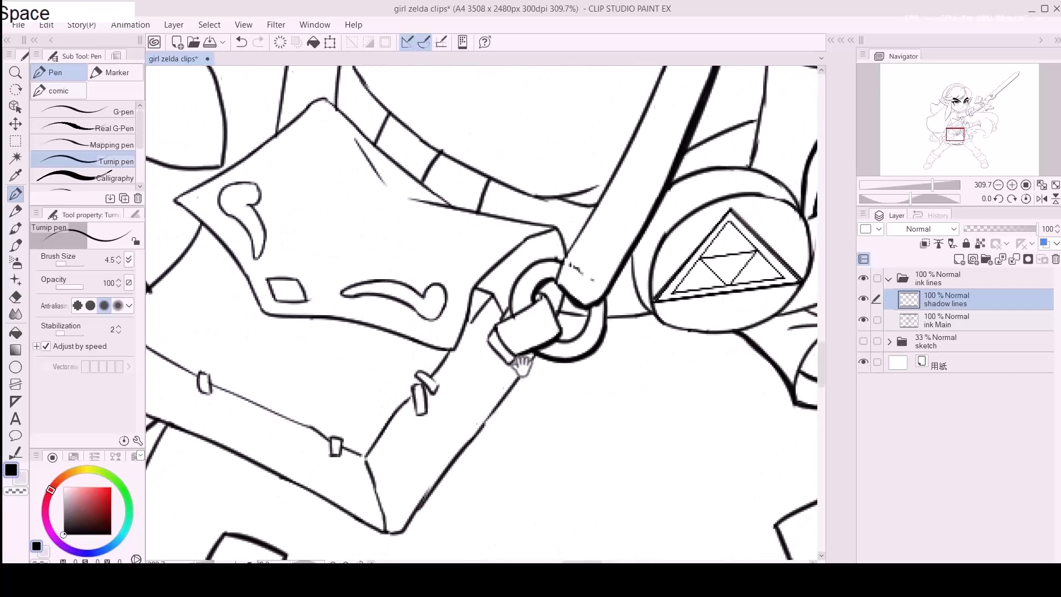
{"action": "left_click_drag", "start_coordinate": [514, 360], "coordinate": [582, 364]}
{"action": "left_click_drag", "start_coordinate": [627, 242], "coordinate": [569, 274]}
{"action": "left_click_drag", "start_coordinate": [532, 341], "coordinate": [521, 363]}
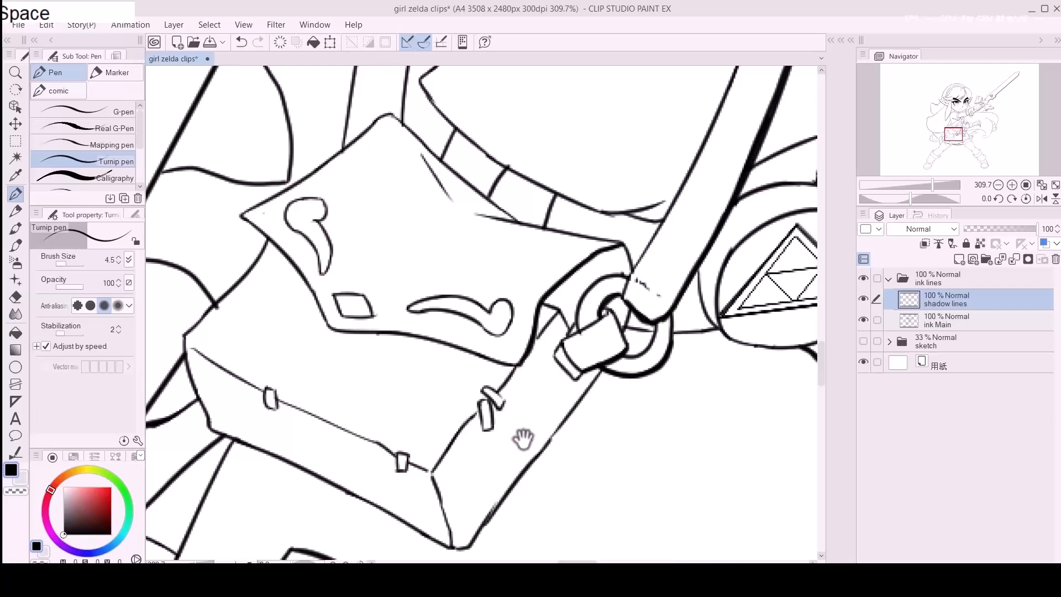
Step: Thicken the pouch's lower side edge from its bottom corner up to the strap tab
{"action": "left_click_drag", "start_coordinate": [519, 429], "coordinate": [503, 342]}
{"action": "left_click_drag", "start_coordinate": [455, 461], "coordinate": [523, 369]}
{"action": "key", "text": "ctrl+z"}
{"action": "left_click_drag", "start_coordinate": [575, 299], "coordinate": [585, 285]}
Step: Thicken the inner edge of the thigh below the pouch, from the skirt hem down the leg
{"action": "mouse_move", "coordinate": [508, 381]}
{"action": "left_mouse_down"}
{"action": "mouse_move", "coordinate": [487, 416]}
{"action": "mouse_move", "coordinate": [634, 402]}
{"action": "left_mouse_up"}
{"action": "mouse_move", "coordinate": [677, 499]}
{"action": "left_mouse_down"}
{"action": "mouse_move", "coordinate": [606, 382]}
{"action": "mouse_move", "coordinate": [592, 320]}
{"action": "mouse_move", "coordinate": [652, 105]}
{"action": "left_mouse_up"}
{"action": "mouse_move", "coordinate": [304, 476]}
{"action": "left_mouse_down"}
{"action": "mouse_move", "coordinate": [479, 348]}
{"action": "mouse_move", "coordinate": [429, 393]}
{"action": "mouse_move", "coordinate": [349, 432]}
{"action": "left_mouse_up"}
{"action": "left_click_drag", "start_coordinate": [377, 411], "coordinate": [421, 379]}
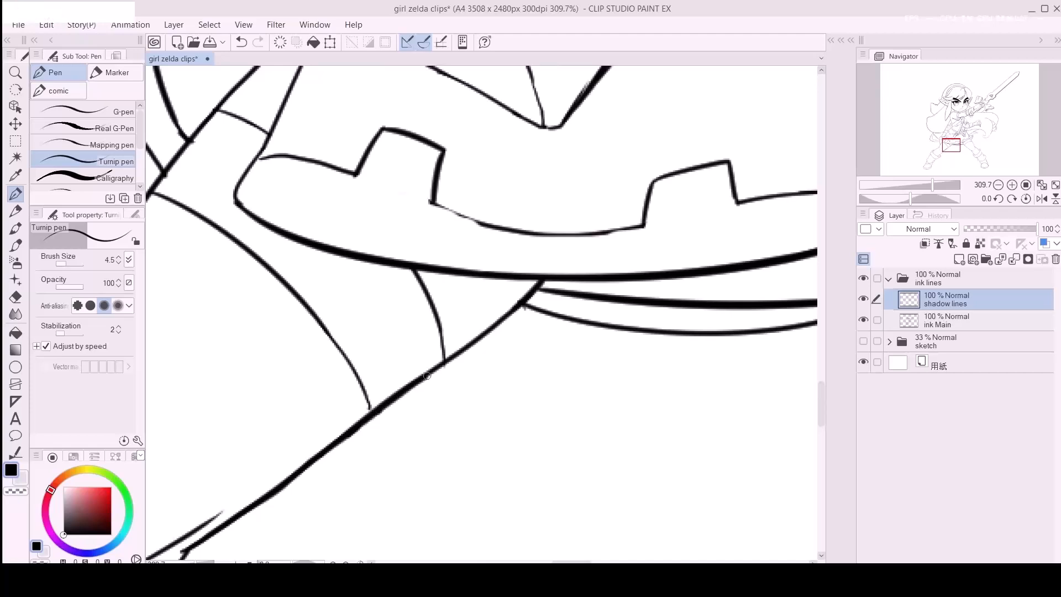
{"action": "left_click_drag", "start_coordinate": [467, 352], "coordinate": [506, 320]}
{"action": "left_click_drag", "start_coordinate": [537, 284], "coordinate": [474, 342]}
Step: Rotate the canvas and thicken the inner edge of the opposite thigh down to the knee
{"action": "key", "text": "space"}
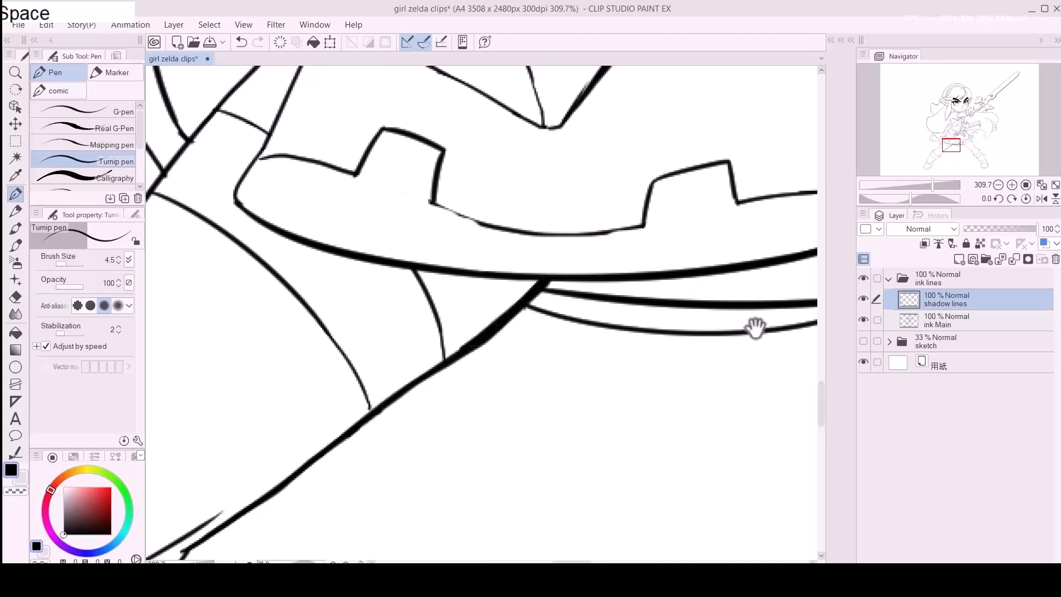
{"action": "left_click_drag", "start_coordinate": [754, 323], "coordinate": [280, 381]}
{"action": "key", "text": "r"}
{"action": "left_click_drag", "start_coordinate": [366, 260], "coordinate": [300, 438]}
{"action": "key", "text": "space"}
{"action": "left_click_drag", "start_coordinate": [515, 389], "coordinate": [319, 501]}
{"action": "mouse_move", "coordinate": [239, 453]}
{"action": "left_mouse_down"}
{"action": "mouse_move", "coordinate": [447, 382]}
{"action": "mouse_move", "coordinate": [283, 450]}
{"action": "mouse_move", "coordinate": [348, 422]}
{"action": "left_mouse_up"}
{"action": "key", "text": "space"}
{"action": "key", "text": "ctrl+z"}
{"action": "left_click_drag", "start_coordinate": [285, 452], "coordinate": [417, 383]}
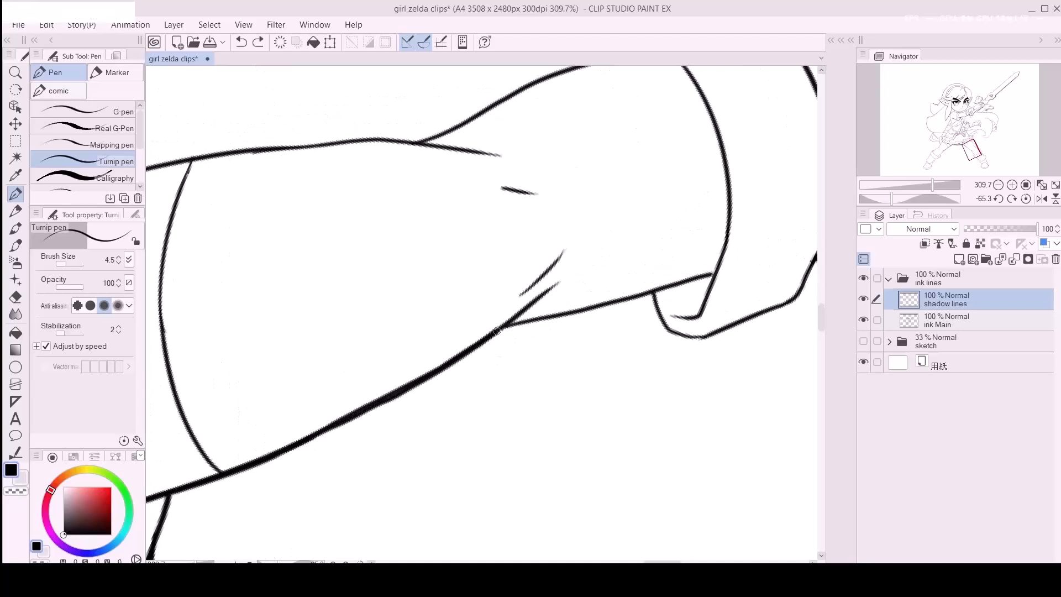
Step: Thicken the same leg's edge from the knee to the boot cuff and reset the canvas rotation
{"action": "key", "text": "space"}
{"action": "left_click_drag", "start_coordinate": [569, 300], "coordinate": [385, 381]}
{"action": "left_click_drag", "start_coordinate": [318, 412], "coordinate": [526, 356]}
{"action": "left_click", "coordinate": [360, 562]}
Step: Thicken the lower leg's inner edge below the knee on the pouch-side leg, down to the boot cuff
{"action": "key", "text": "space"}
{"action": "left_click_drag", "start_coordinate": [249, 348], "coordinate": [575, 407]}
{"action": "left_click_drag", "start_coordinate": [238, 422], "coordinate": [746, 359]}
{"action": "left_click_drag", "start_coordinate": [386, 424], "coordinate": [426, 432]}
{"action": "left_click_drag", "start_coordinate": [365, 466], "coordinate": [436, 403]}
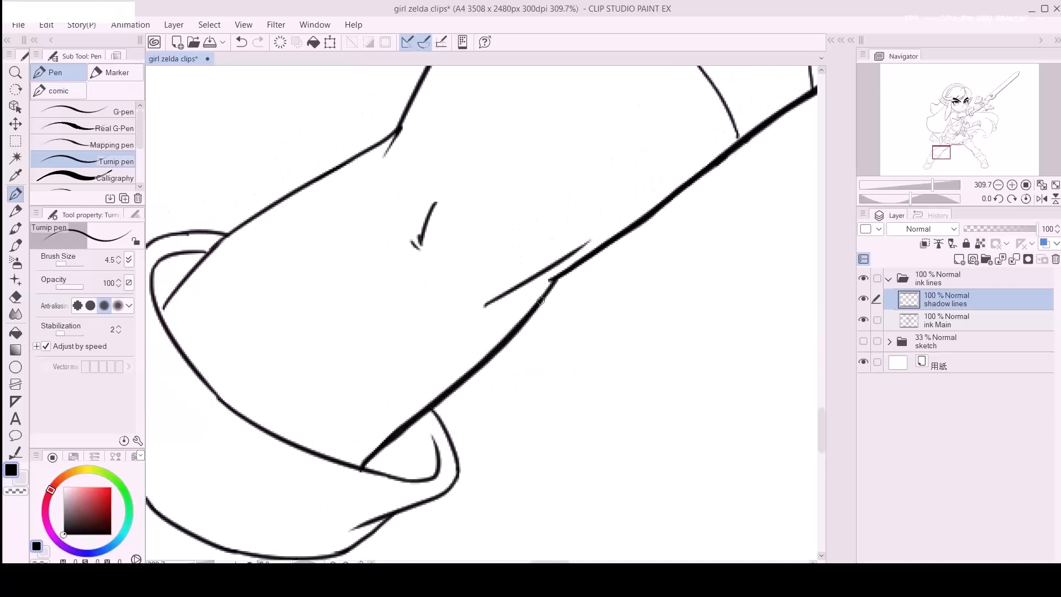
Step: Thicken the lower edge and corner fold of the pouch-side boot's cuff
{"action": "mouse_move", "coordinate": [438, 478]}
{"action": "left_mouse_down"}
{"action": "mouse_move", "coordinate": [552, 348]}
{"action": "mouse_move", "coordinate": [537, 348]}
{"action": "left_mouse_up"}
{"action": "left_click_drag", "start_coordinate": [469, 391], "coordinate": [621, 311]}
{"action": "mouse_move", "coordinate": [431, 371]}
{"action": "left_mouse_down"}
{"action": "mouse_move", "coordinate": [559, 381]}
{"action": "mouse_move", "coordinate": [613, 332]}
{"action": "mouse_move", "coordinate": [561, 377]}
{"action": "left_mouse_up"}
{"action": "left_click_drag", "start_coordinate": [415, 456], "coordinate": [492, 391]}
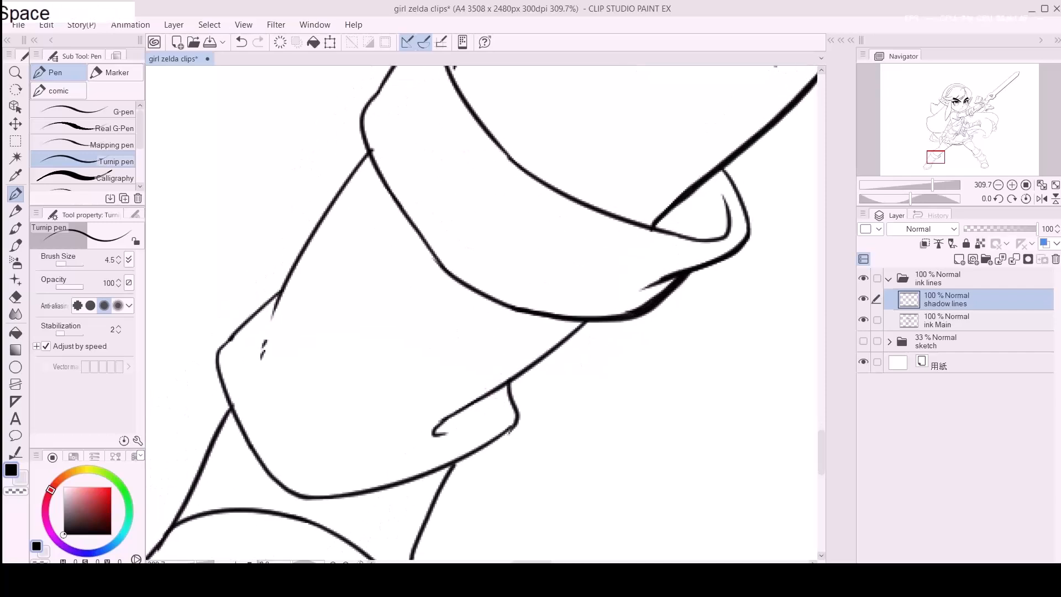
Step: Thicken the boot shaft's inner edge below the cuff and the lower edge of its ankle fold
{"action": "left_click_drag", "start_coordinate": [431, 435], "coordinate": [511, 381]}
{"action": "left_click_drag", "start_coordinate": [555, 350], "coordinate": [585, 321]}
{"action": "left_click_drag", "start_coordinate": [509, 432], "coordinate": [554, 368]}
{"action": "mouse_move", "coordinate": [335, 432]}
{"action": "left_mouse_down"}
{"action": "mouse_move", "coordinate": [426, 426]}
{"action": "mouse_move", "coordinate": [541, 378]}
{"action": "left_mouse_up"}
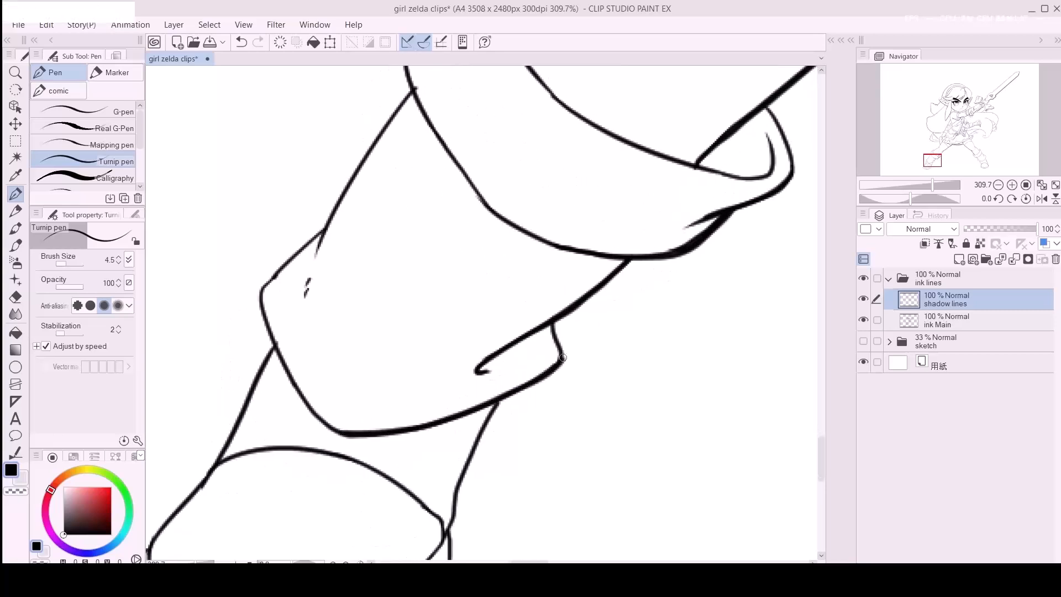
Step: Thicken the boot's back edge from the ankle fold down to the heel
{"action": "left_click_drag", "start_coordinate": [488, 465], "coordinate": [533, 355]}
{"action": "left_click_drag", "start_coordinate": [546, 292], "coordinate": [510, 360]}
{"action": "left_click_drag", "start_coordinate": [483, 434], "coordinate": [517, 364]}
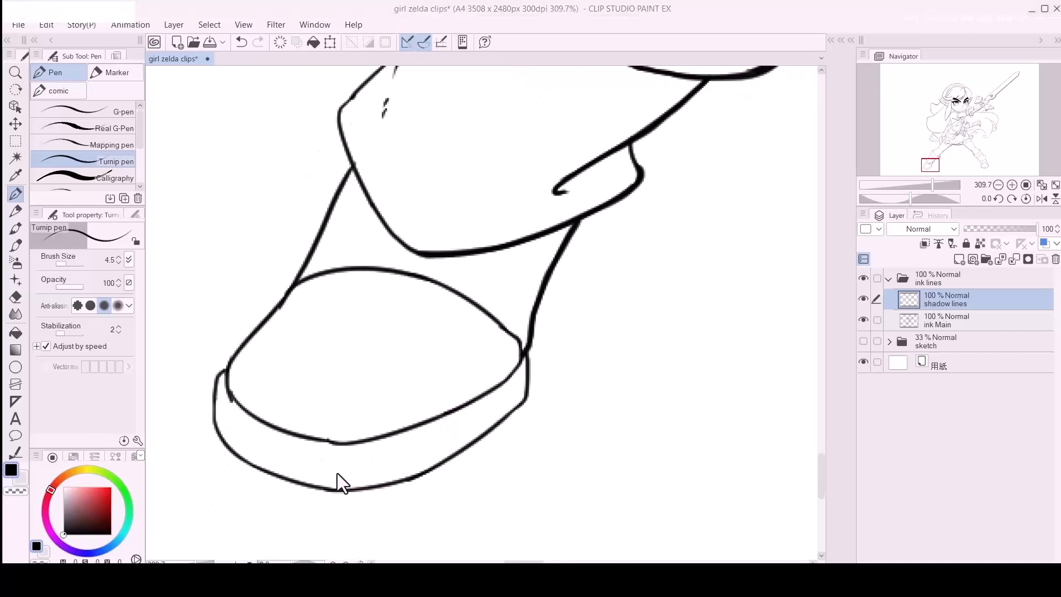
{"action": "left_click_drag", "start_coordinate": [241, 461], "coordinate": [360, 489]}
{"action": "key", "text": "ctrl+z"}
{"action": "key", "text": "ctrl+z"}
{"action": "key", "text": "ctrl+z"}
{"action": "key", "text": "ctrl+z"}
Step: Thicken the toe cap's lower edge and the sole's lower edge on the pouch-side boot, and clean up the heel corner
{"action": "mouse_move", "coordinate": [234, 398]}
{"action": "left_mouse_down"}
{"action": "mouse_move", "coordinate": [311, 438]}
{"action": "mouse_move", "coordinate": [371, 438]}
{"action": "left_mouse_up"}
{"action": "mouse_move", "coordinate": [366, 486]}
{"action": "left_mouse_down"}
{"action": "mouse_move", "coordinate": [328, 490]}
{"action": "mouse_move", "coordinate": [421, 472]}
{"action": "left_mouse_up"}
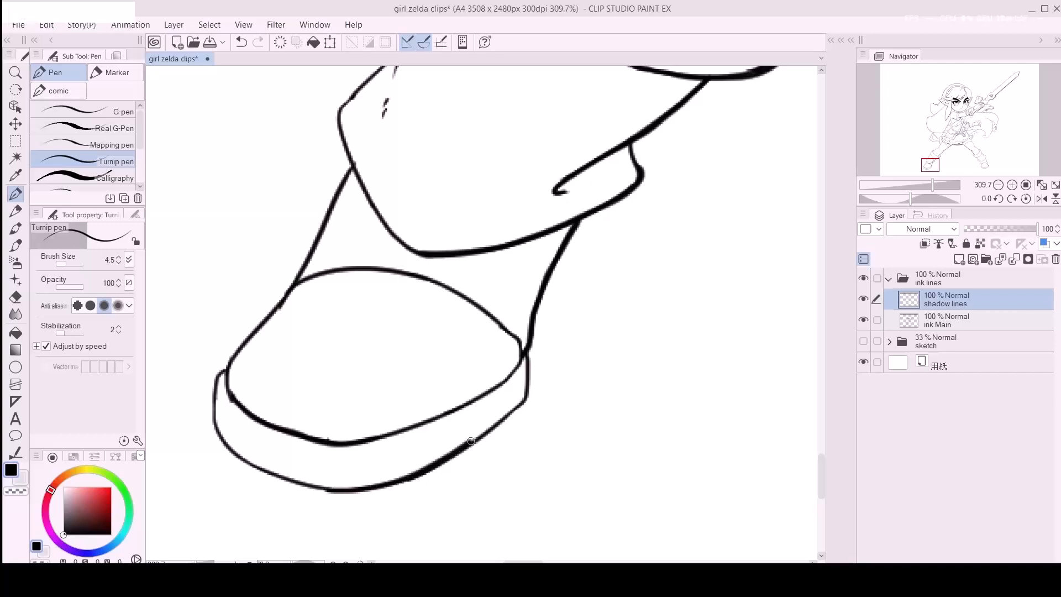
{"action": "key", "text": "space"}
{"action": "left_click_drag", "start_coordinate": [697, 295], "coordinate": [560, 408]}
{"action": "key", "text": "r"}
{"action": "left_click_drag", "start_coordinate": [406, 505], "coordinate": [402, 493]}
{"action": "key", "text": "e"}
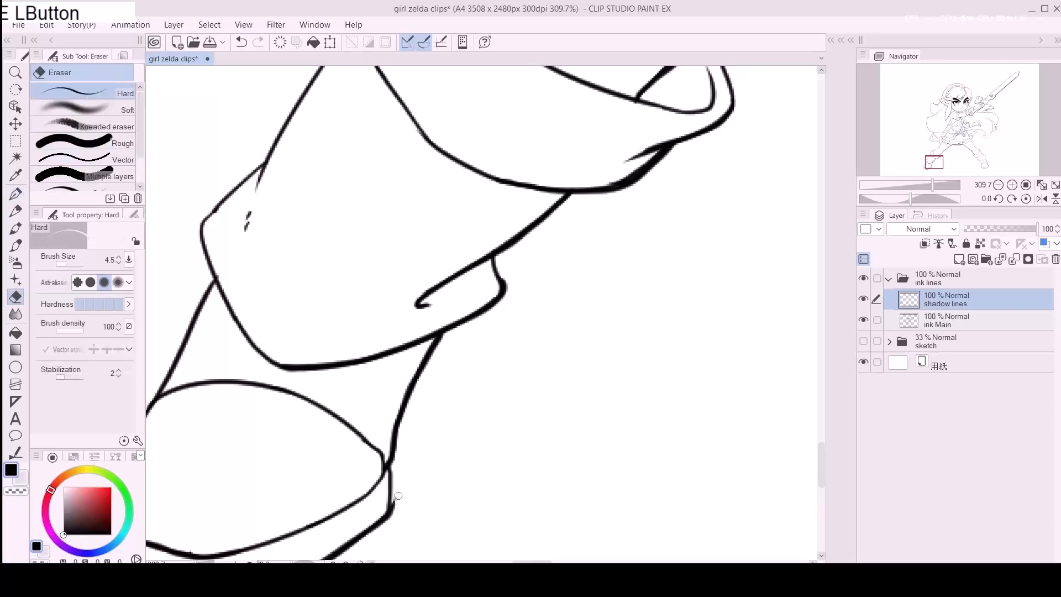
{"action": "key", "text": "p"}
Step: Thicken the lower edge of the other boot's cuff
{"action": "key", "text": "space"}
{"action": "mouse_move", "coordinate": [662, 474]}
{"action": "left_mouse_down"}
{"action": "mouse_move", "coordinate": [685, 427]}
{"action": "mouse_move", "coordinate": [454, 511]}
{"action": "left_mouse_up"}
{"action": "key", "text": "z"}
{"action": "left_click_drag", "start_coordinate": [512, 381], "coordinate": [458, 382]}
{"action": "key", "text": "space"}
{"action": "left_click_drag", "start_coordinate": [608, 282], "coordinate": [436, 426]}
{"action": "left_click_drag", "start_coordinate": [490, 338], "coordinate": [540, 279]}
{"action": "key", "text": "p"}
{"action": "key", "text": "space"}
{"action": "left_click_drag", "start_coordinate": [563, 516], "coordinate": [487, 358]}
{"action": "left_click_drag", "start_coordinate": [414, 382], "coordinate": [501, 374]}
{"action": "left_click_drag", "start_coordinate": [579, 302], "coordinate": [588, 281]}
Step: Thicken the lower edge of the ankle fold on that boot, from its inner corner to the outer side
{"action": "key", "text": "space"}
{"action": "left_click_drag", "start_coordinate": [563, 442], "coordinate": [507, 319]}
{"action": "mouse_move", "coordinate": [425, 337]}
{"action": "left_mouse_down"}
{"action": "mouse_move", "coordinate": [489, 363]}
{"action": "mouse_move", "coordinate": [442, 353]}
{"action": "mouse_move", "coordinate": [472, 361]}
{"action": "left_mouse_up"}
{"action": "key", "text": "ctrl+z"}
{"action": "left_click", "coordinate": [424, 338]}
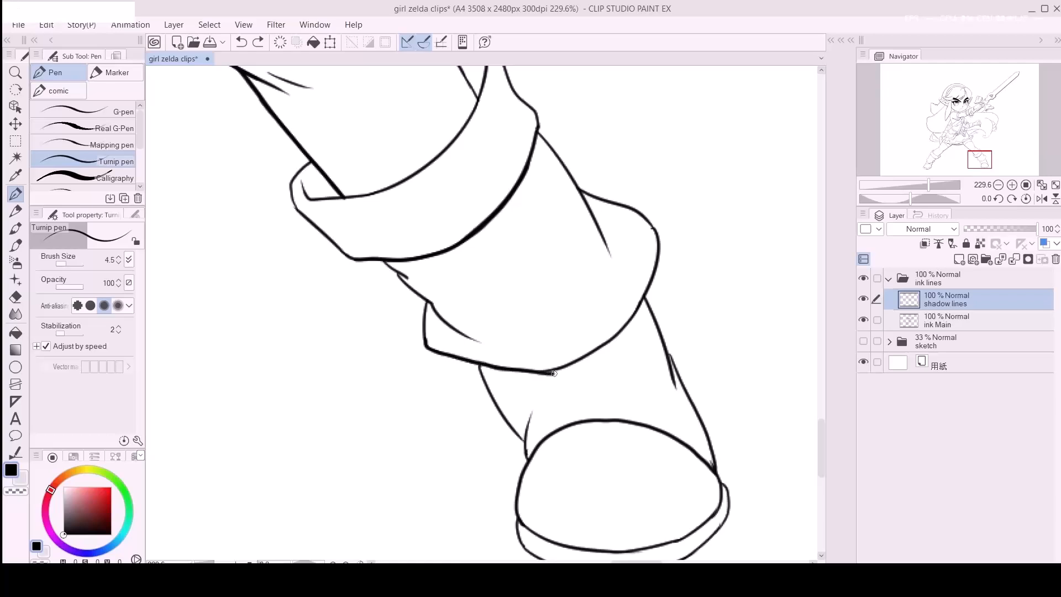
{"action": "left_click", "coordinate": [554, 372]}
{"action": "left_click_drag", "start_coordinate": [587, 356], "coordinate": [629, 322]}
Step: Erase the excess line along the outside of the ankle fold's lower edge
{"action": "key", "text": "r"}
{"action": "left_click_drag", "start_coordinate": [660, 280], "coordinate": [637, 337]}
{"action": "key", "text": "e"}
{"action": "left_click", "coordinate": [579, 385]}
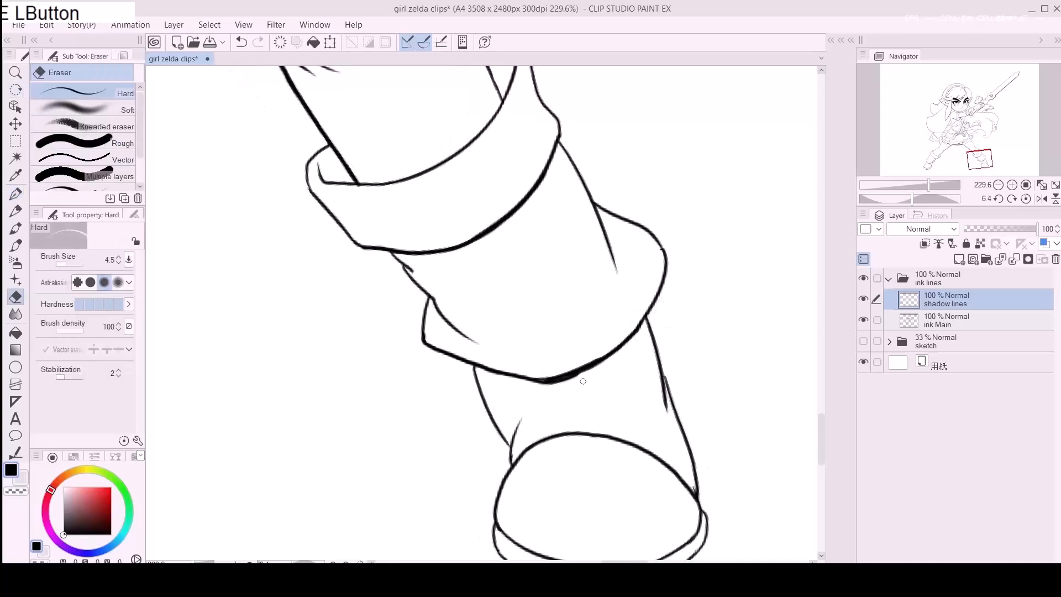
{"action": "mouse_move", "coordinate": [589, 377]}
{"action": "left_mouse_down"}
{"action": "mouse_move", "coordinate": [526, 386]}
{"action": "mouse_move", "coordinate": [568, 382]}
{"action": "mouse_move", "coordinate": [534, 385]}
{"action": "mouse_move", "coordinate": [585, 368]}
{"action": "mouse_move", "coordinate": [628, 332]}
{"action": "left_mouse_up"}
Step: Thicken the inner contour between the boot cuff and the ankle fold, and trim its fold line
{"action": "key", "text": "p"}
{"action": "key", "text": "space"}
{"action": "left_click_drag", "start_coordinate": [457, 298], "coordinate": [503, 304]}
{"action": "left_click_drag", "start_coordinate": [437, 256], "coordinate": [474, 300]}
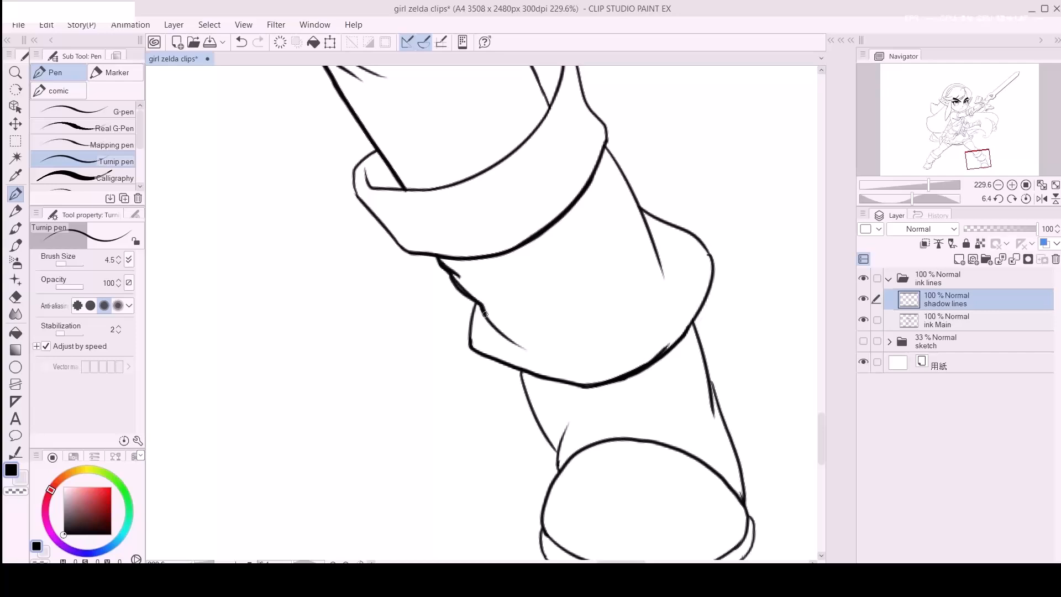
{"action": "key", "text": "e"}
{"action": "mouse_move", "coordinate": [499, 340]}
{"action": "left_mouse_down"}
{"action": "mouse_move", "coordinate": [509, 343]}
{"action": "mouse_move", "coordinate": [498, 347]}
{"action": "left_mouse_up"}
{"action": "key", "text": "p"}
Step: Thicken the boot shaft's inner edge below the ankle fold, down to the toe cap
{"action": "key", "text": "space"}
{"action": "left_click_drag", "start_coordinate": [588, 441], "coordinate": [532, 359]}
{"action": "left_click_drag", "start_coordinate": [467, 290], "coordinate": [491, 352]}
{"action": "left_click_drag", "start_coordinate": [501, 390], "coordinate": [506, 357]}
{"action": "key", "text": "space"}
{"action": "mouse_move", "coordinate": [526, 433]}
{"action": "left_mouse_down"}
{"action": "mouse_move", "coordinate": [524, 387]}
{"action": "mouse_move", "coordinate": [487, 395]}
{"action": "left_mouse_up"}
{"action": "left_click_drag", "start_coordinate": [494, 353], "coordinate": [495, 352]}
{"action": "key", "text": "ctrl+z"}
{"action": "mouse_move", "coordinate": [488, 403]}
{"action": "left_mouse_down"}
{"action": "mouse_move", "coordinate": [483, 372]}
{"action": "mouse_move", "coordinate": [500, 339]}
{"action": "mouse_move", "coordinate": [535, 314]}
{"action": "mouse_move", "coordinate": [495, 339]}
{"action": "mouse_move", "coordinate": [527, 375]}
{"action": "mouse_move", "coordinate": [489, 382]}
{"action": "left_mouse_up"}
Step: Thicken the lower edge of the small pointed cape fold beside the skirt
{"action": "key", "text": "space"}
{"action": "key", "text": "space"}
{"action": "left_click_drag", "start_coordinate": [525, 327], "coordinate": [561, 470]}
{"action": "left_click_drag", "start_coordinate": [495, 284], "coordinate": [537, 440]}
{"action": "left_click_drag", "start_coordinate": [505, 247], "coordinate": [351, 511]}
{"action": "left_click", "coordinate": [369, 408]}
{"action": "left_click_drag", "start_coordinate": [400, 381], "coordinate": [441, 360]}
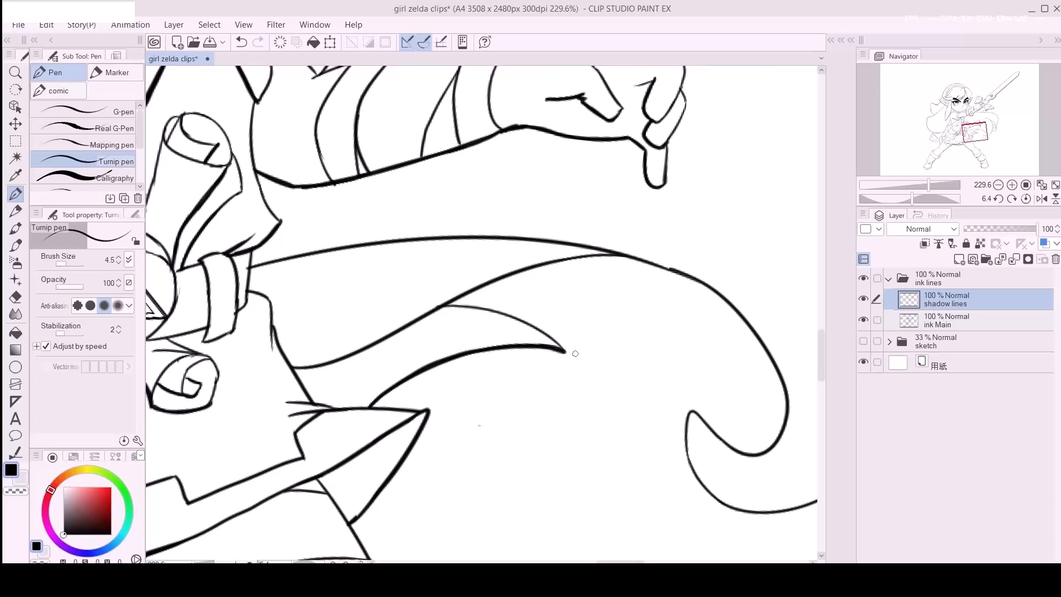
Step: Thicken the cape's inner fold line above the small pointed fold with a larger brush
{"action": "key", "text": "]"}
{"action": "key", "text": "]"}
{"action": "mouse_move", "coordinate": [332, 370]}
{"action": "left_mouse_down"}
{"action": "mouse_move", "coordinate": [381, 399]}
{"action": "mouse_move", "coordinate": [342, 397]}
{"action": "mouse_move", "coordinate": [492, 333]}
{"action": "mouse_move", "coordinate": [426, 396]}
{"action": "left_mouse_up"}
{"action": "mouse_move", "coordinate": [340, 417]}
{"action": "left_mouse_down"}
{"action": "mouse_move", "coordinate": [477, 344]}
{"action": "mouse_move", "coordinate": [583, 321]}
{"action": "left_mouse_up"}
{"action": "key", "text": "shift+space"}
{"action": "left_click_drag", "start_coordinate": [379, 289], "coordinate": [304, 260]}
Step: Thicken the cape's long edge beneath the forearm and carry it on toward the curl
{"action": "key", "text": "["}
{"action": "key", "text": "["}
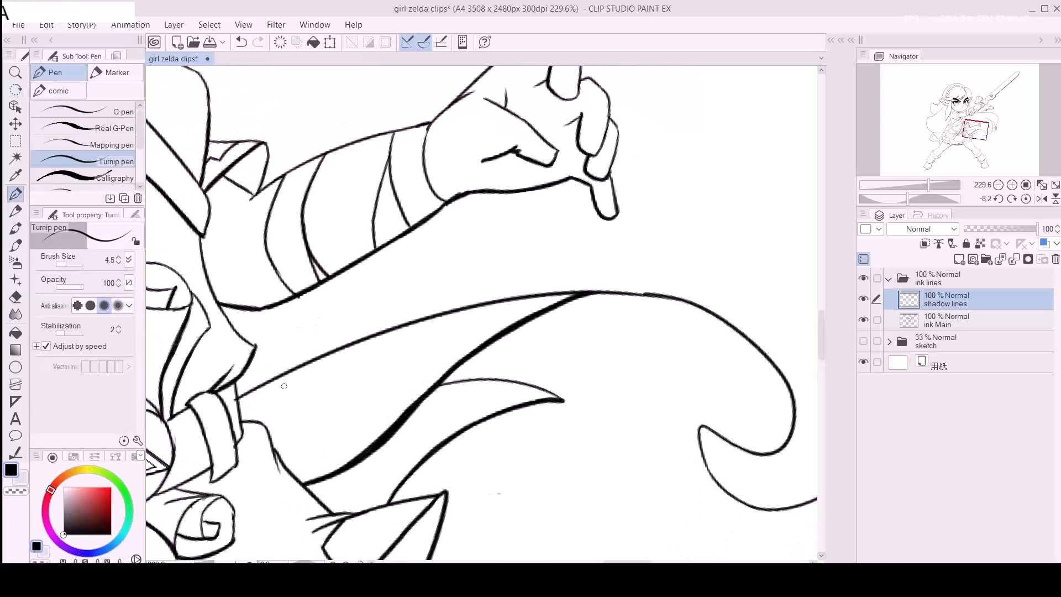
{"action": "mouse_move", "coordinate": [244, 400]}
{"action": "left_mouse_down"}
{"action": "mouse_move", "coordinate": [349, 349]}
{"action": "mouse_move", "coordinate": [549, 295]}
{"action": "left_mouse_up"}
{"action": "mouse_move", "coordinate": [411, 325]}
{"action": "left_mouse_down"}
{"action": "mouse_move", "coordinate": [514, 301]}
{"action": "mouse_move", "coordinate": [486, 243]}
{"action": "mouse_move", "coordinate": [394, 342]}
{"action": "mouse_move", "coordinate": [450, 280]}
{"action": "mouse_move", "coordinate": [381, 270]}
{"action": "left_mouse_up"}
{"action": "key", "text": "shift+space"}
{"action": "key", "text": "e"}
{"action": "key", "text": "p"}
{"action": "key", "text": "shift+space"}
{"action": "mouse_move", "coordinate": [299, 260]}
{"action": "left_mouse_down"}
{"action": "mouse_move", "coordinate": [310, 220]}
{"action": "mouse_move", "coordinate": [310, 249]}
{"action": "mouse_move", "coordinate": [387, 292]}
{"action": "mouse_move", "coordinate": [331, 282]}
{"action": "mouse_move", "coordinate": [415, 271]}
{"action": "left_mouse_up"}
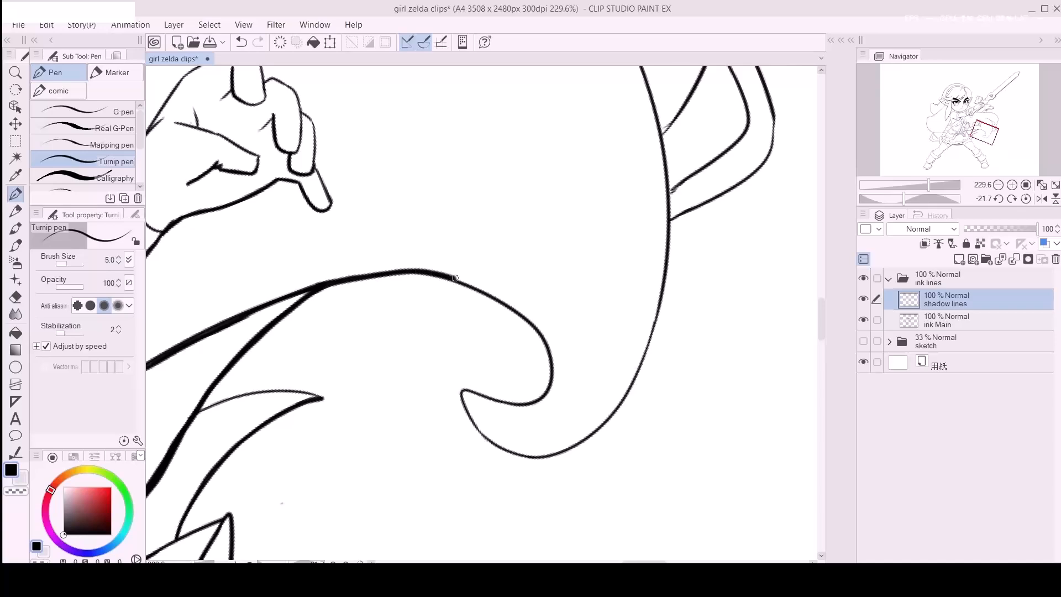
{"action": "left_click_drag", "start_coordinate": [483, 288], "coordinate": [519, 313]}
Step: Enlarge the eraser to 12.5 and thicken the outer edge of the cape's curled tip with the size 5 pen
{"action": "key", "text": "r"}
{"action": "mouse_move", "coordinate": [459, 272]}
{"action": "left_mouse_down"}
{"action": "mouse_move", "coordinate": [488, 287]}
{"action": "mouse_move", "coordinate": [403, 237]}
{"action": "mouse_move", "coordinate": [410, 275]}
{"action": "mouse_move", "coordinate": [441, 296]}
{"action": "mouse_move", "coordinate": [490, 287]}
{"action": "mouse_move", "coordinate": [434, 302]}
{"action": "left_mouse_up"}
{"action": "key", "text": "e"}
{"action": "key", "text": "bracketright"}
{"action": "key", "text": "bracketright"}
{"action": "key", "text": "bracketright"}
{"action": "key", "text": "bracketright"}
{"action": "key", "text": "r"}
{"action": "left_click_drag", "start_coordinate": [629, 308], "coordinate": [431, 339]}
{"action": "key", "text": "p"}
{"action": "key", "text": "space"}
{"action": "mouse_move", "coordinate": [402, 297]}
{"action": "left_mouse_down"}
{"action": "mouse_move", "coordinate": [431, 263]}
{"action": "mouse_move", "coordinate": [361, 332]}
{"action": "left_mouse_up"}
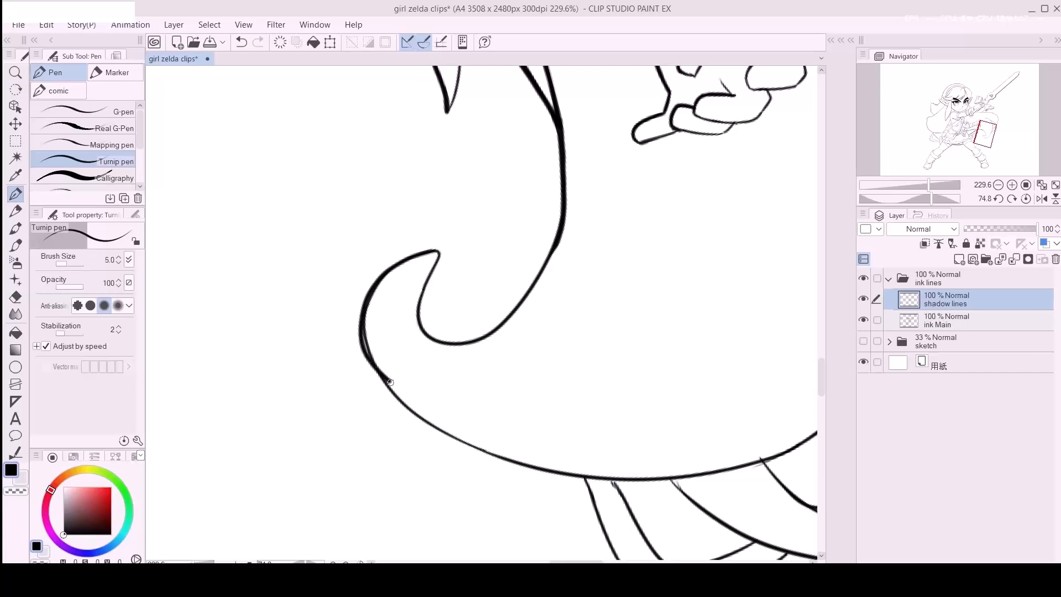
{"action": "key", "text": "ctrl+z"}
{"action": "mouse_move", "coordinate": [425, 253]}
{"action": "left_mouse_down"}
{"action": "mouse_move", "coordinate": [396, 266]}
{"action": "mouse_move", "coordinate": [369, 301]}
{"action": "mouse_move", "coordinate": [365, 352]}
{"action": "left_mouse_up"}
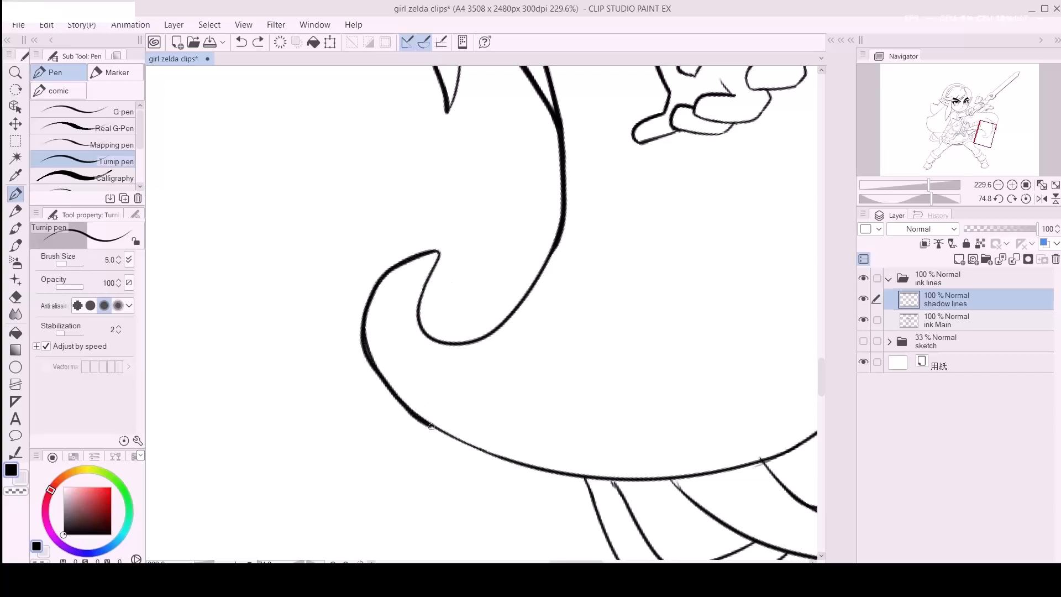
Step: Continue thickening the cape's outer edge upward from the curled tip
{"action": "mouse_move", "coordinate": [458, 355]}
{"action": "left_mouse_down"}
{"action": "mouse_move", "coordinate": [332, 433]}
{"action": "mouse_move", "coordinate": [429, 457]}
{"action": "mouse_move", "coordinate": [380, 481]}
{"action": "mouse_move", "coordinate": [413, 418]}
{"action": "mouse_move", "coordinate": [427, 420]}
{"action": "left_mouse_up"}
{"action": "left_click", "coordinate": [344, 458]}
{"action": "mouse_move", "coordinate": [508, 362]}
{"action": "left_mouse_down"}
{"action": "mouse_move", "coordinate": [553, 318]}
{"action": "mouse_move", "coordinate": [459, 374]}
{"action": "left_mouse_up"}
Step: Thicken the lower edge of the cape's large rounded lobe and erase the overshoot on its outer side
{"action": "left_click_drag", "start_coordinate": [392, 428], "coordinate": [468, 415]}
{"action": "mouse_move", "coordinate": [564, 367]}
{"action": "left_mouse_down"}
{"action": "mouse_move", "coordinate": [647, 284]}
{"action": "mouse_move", "coordinate": [520, 396]}
{"action": "left_mouse_up"}
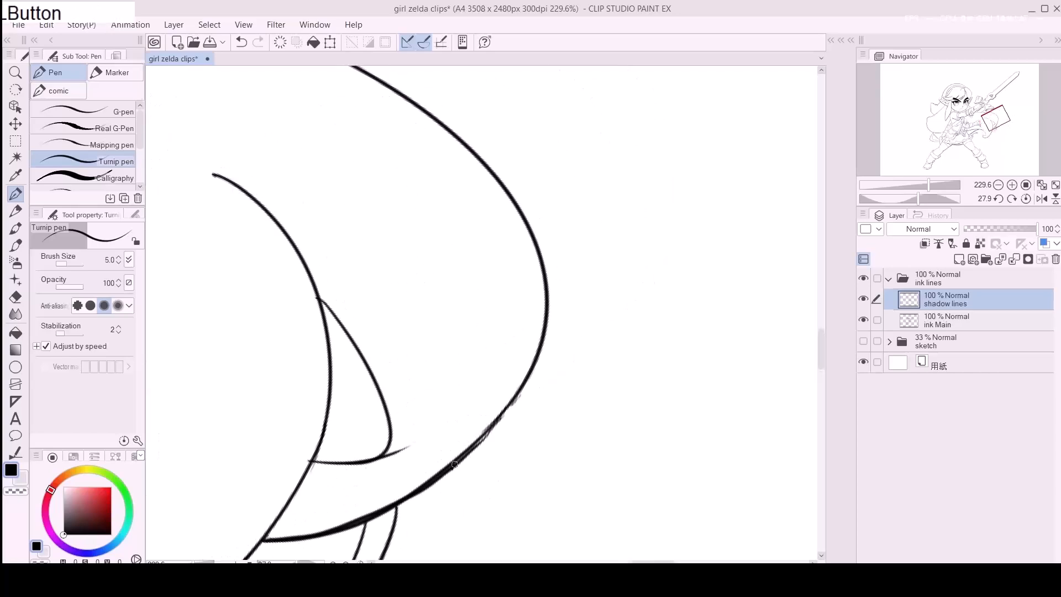
{"action": "left_click_drag", "start_coordinate": [485, 435], "coordinate": [512, 405]}
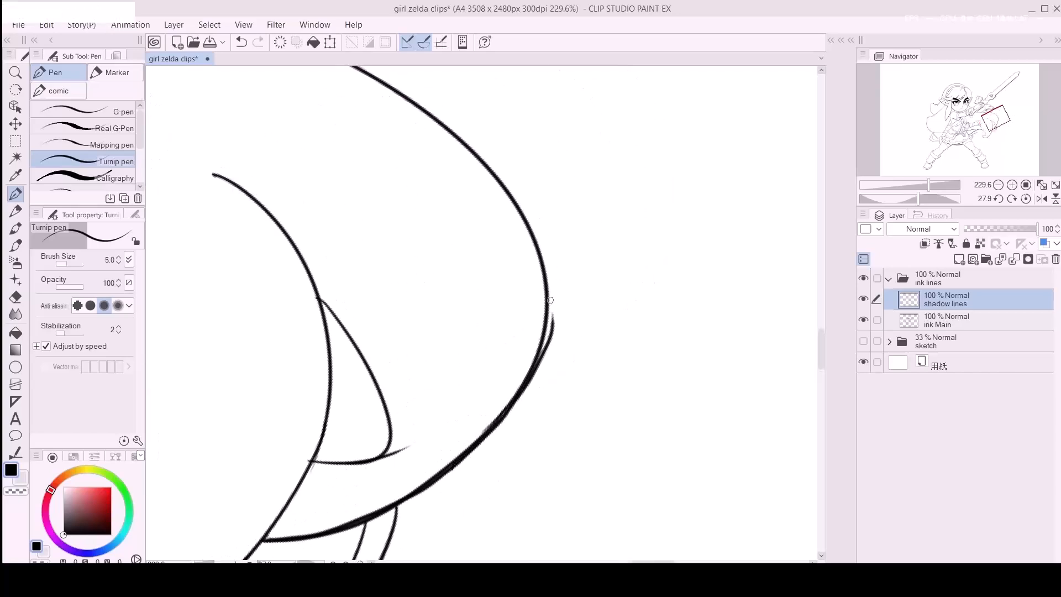
{"action": "key", "text": "e"}
{"action": "left_click_drag", "start_coordinate": [554, 301], "coordinate": [554, 343]}
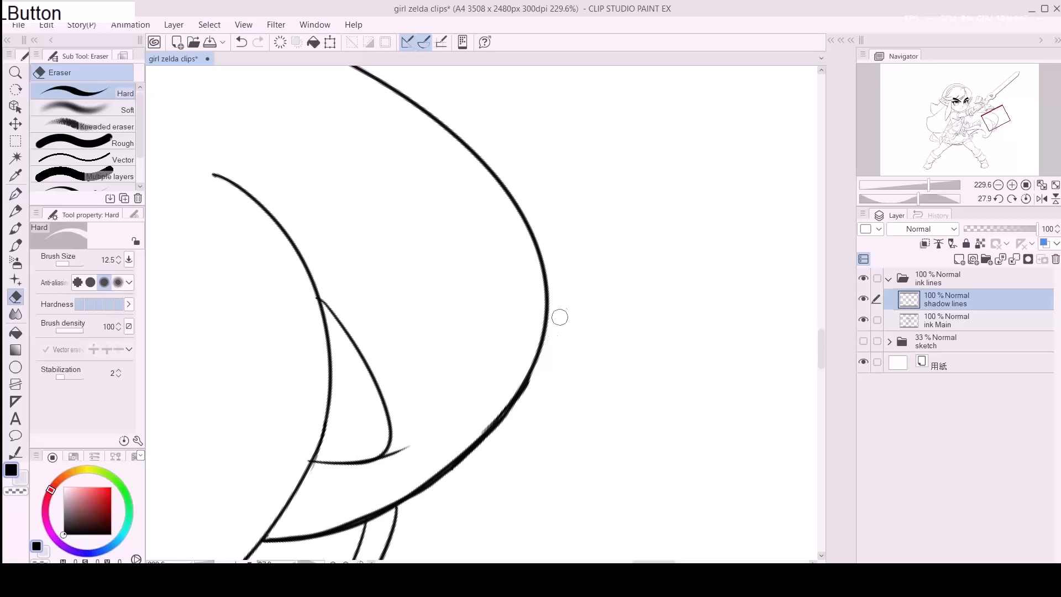
{"action": "key", "text": "p"}
Step: Thicken the lower and outer edge of the small looped fold under the cape's rounded lobe
{"action": "left_click_drag", "start_coordinate": [486, 525], "coordinate": [488, 362]}
{"action": "mouse_move", "coordinate": [241, 422]}
{"action": "left_mouse_down"}
{"action": "mouse_move", "coordinate": [325, 379]}
{"action": "mouse_move", "coordinate": [311, 379]}
{"action": "mouse_move", "coordinate": [345, 421]}
{"action": "left_mouse_up"}
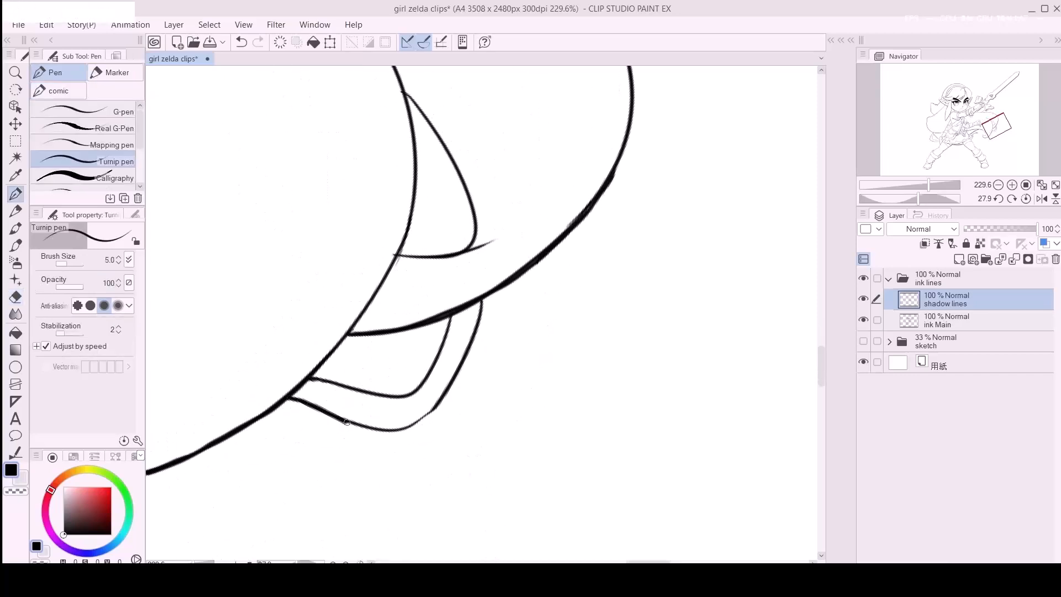
{"action": "left_click_drag", "start_coordinate": [415, 421], "coordinate": [387, 452]}
Step: Thicken the outer edge of the small fold inside the cape's lobe and clean up its corner
{"action": "mouse_move", "coordinate": [369, 351]}
{"action": "left_mouse_down"}
{"action": "mouse_move", "coordinate": [429, 367]}
{"action": "mouse_move", "coordinate": [350, 424]}
{"action": "mouse_move", "coordinate": [497, 375]}
{"action": "mouse_move", "coordinate": [346, 443]}
{"action": "mouse_move", "coordinate": [403, 400]}
{"action": "left_mouse_up"}
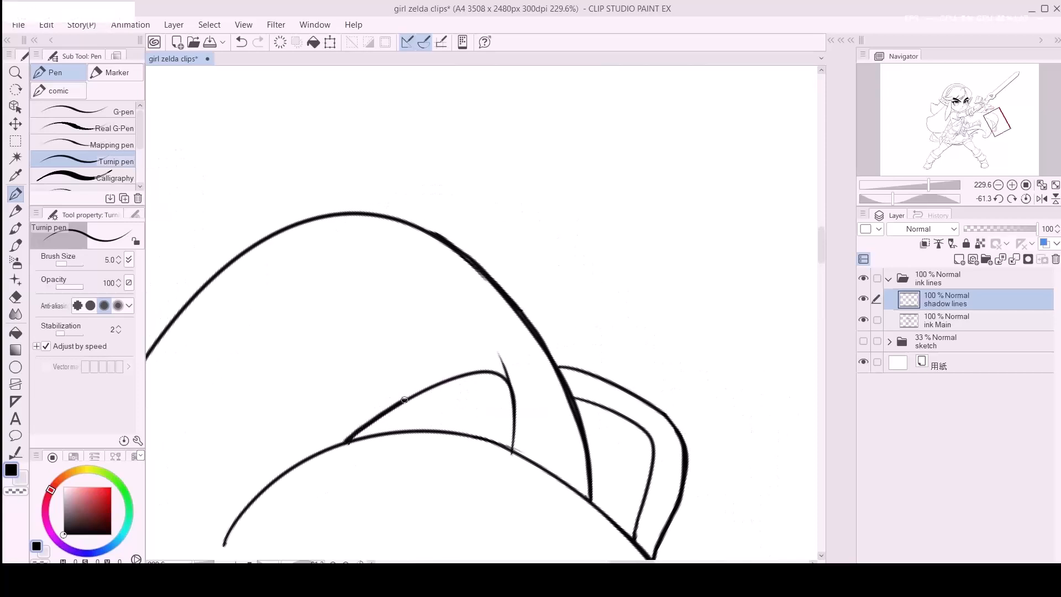
{"action": "left_click_drag", "start_coordinate": [512, 374], "coordinate": [547, 302]}
{"action": "key", "text": "ctrl+z"}
{"action": "key", "text": "e"}
{"action": "left_click", "coordinate": [515, 381]}
Step: Compare the whole drawing with the shadow lines layer hidden and shown
{"action": "key", "text": "r"}
{"action": "left_click", "coordinate": [360, 563]}
{"action": "key", "text": "ctrl+space"}
{"action": "mouse_move", "coordinate": [488, 390]}
{"action": "left_mouse_down"}
{"action": "mouse_move", "coordinate": [448, 386]}
{"action": "mouse_move", "coordinate": [521, 339]}
{"action": "left_mouse_up"}
{"action": "left_click", "coordinate": [863, 298]}
{"action": "left_click", "coordinate": [864, 298]}
{"action": "left_click", "coordinate": [863, 298]}
{"action": "left_click", "coordinate": [863, 300]}
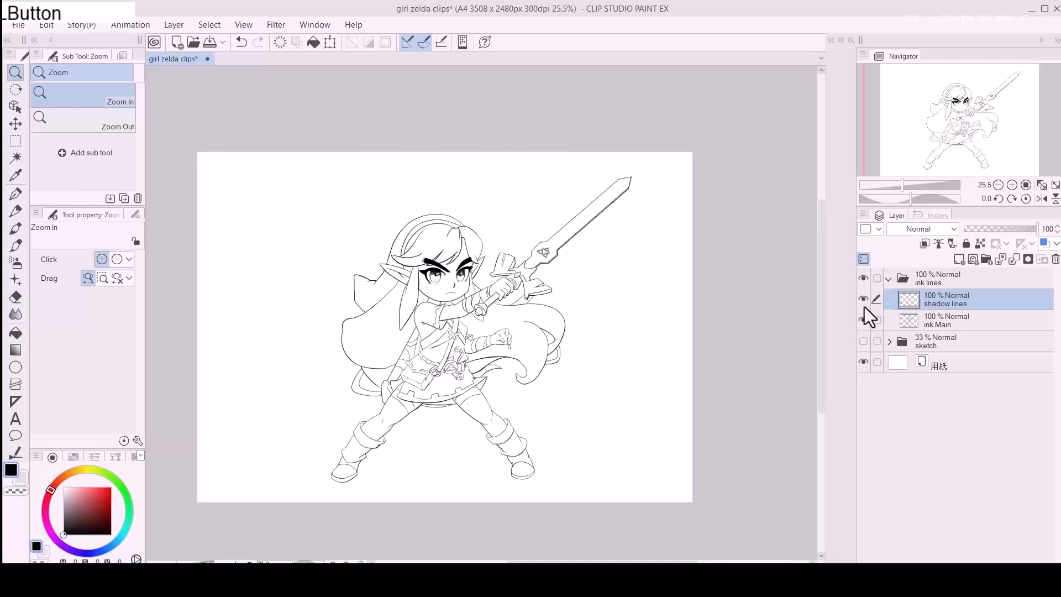
{"action": "left_click", "coordinate": [864, 301]}
{"action": "left_click", "coordinate": [863, 299]}
{"action": "left_click", "coordinate": [863, 300]}
Step: Thicken the outer edge of the angular hip piece beside the thigh and the outer edge of the flap under the pouch
{"action": "left_click_drag", "start_coordinate": [390, 410], "coordinate": [450, 379]}
{"action": "key", "text": "p"}
{"action": "left_click_drag", "start_coordinate": [307, 442], "coordinate": [329, 392]}
{"action": "left_click_drag", "start_coordinate": [349, 354], "coordinate": [347, 389]}
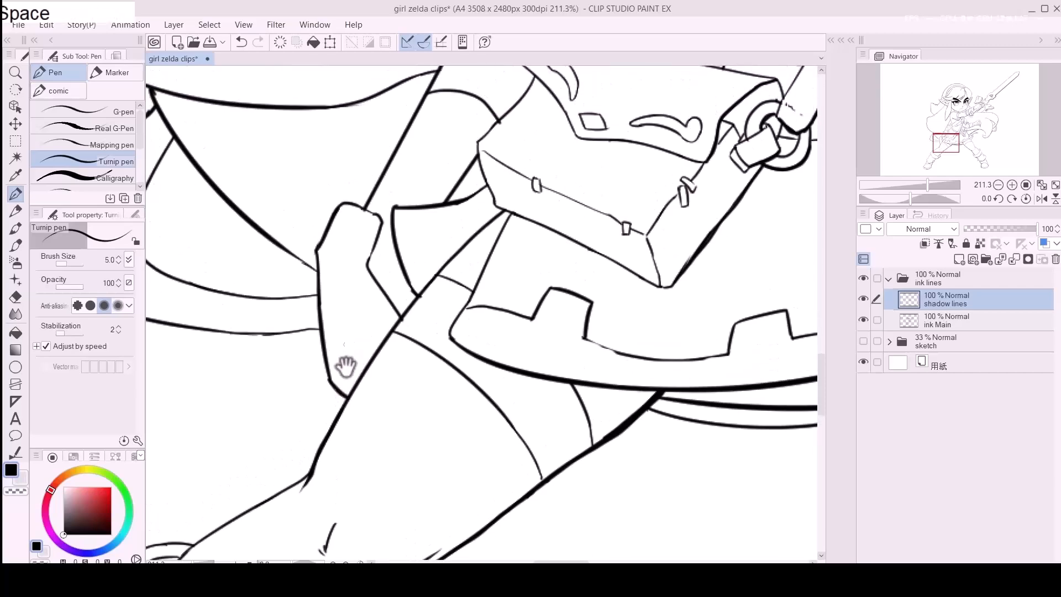
{"action": "left_click_drag", "start_coordinate": [316, 248], "coordinate": [319, 259]}
{"action": "left_click_drag", "start_coordinate": [321, 302], "coordinate": [324, 349]}
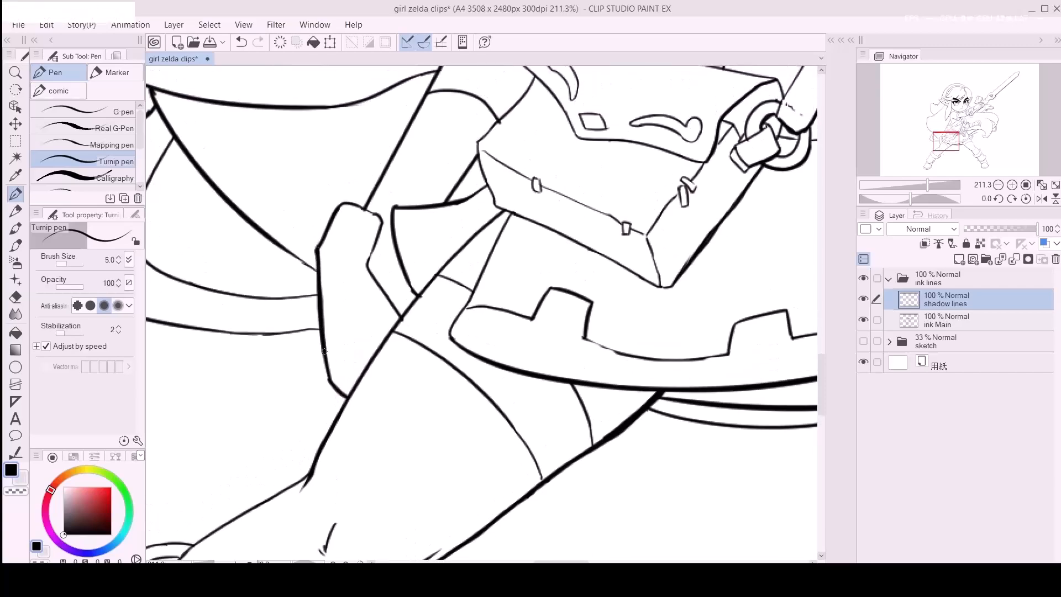
{"action": "left_click_drag", "start_coordinate": [364, 290], "coordinate": [320, 422]}
{"action": "left_click_drag", "start_coordinate": [350, 338], "coordinate": [371, 428]}
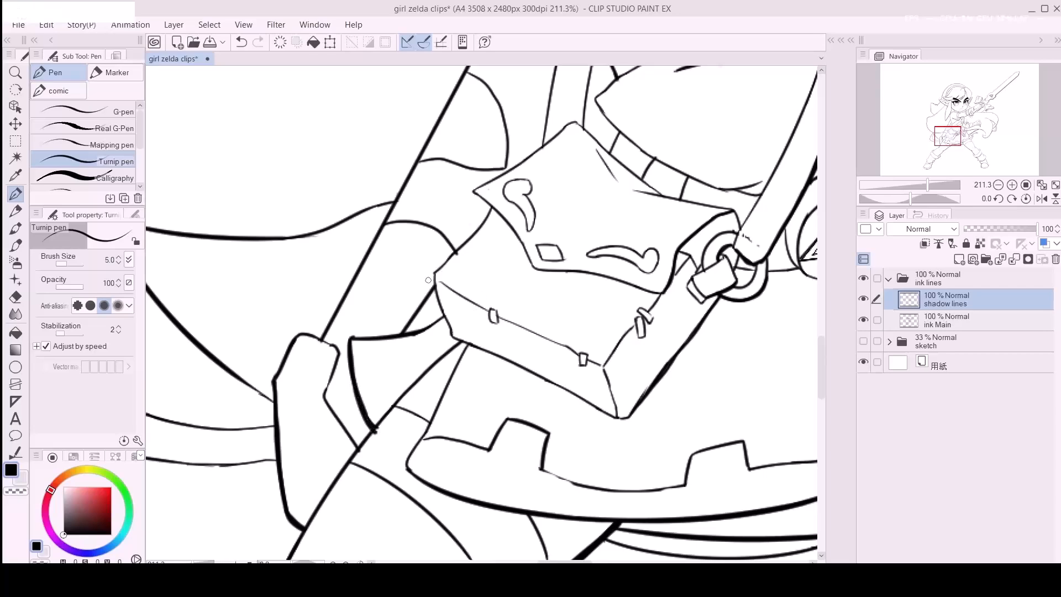
Step: Thicken the pouch's short side edge and its long lower edge up to the far corner
{"action": "mouse_move", "coordinate": [432, 273]}
{"action": "left_mouse_down"}
{"action": "mouse_move", "coordinate": [453, 334]}
{"action": "mouse_move", "coordinate": [389, 346]}
{"action": "left_mouse_up"}
{"action": "key", "text": "r"}
{"action": "mouse_move", "coordinate": [504, 352]}
{"action": "left_mouse_down"}
{"action": "mouse_move", "coordinate": [505, 339]}
{"action": "mouse_move", "coordinate": [561, 294]}
{"action": "left_mouse_up"}
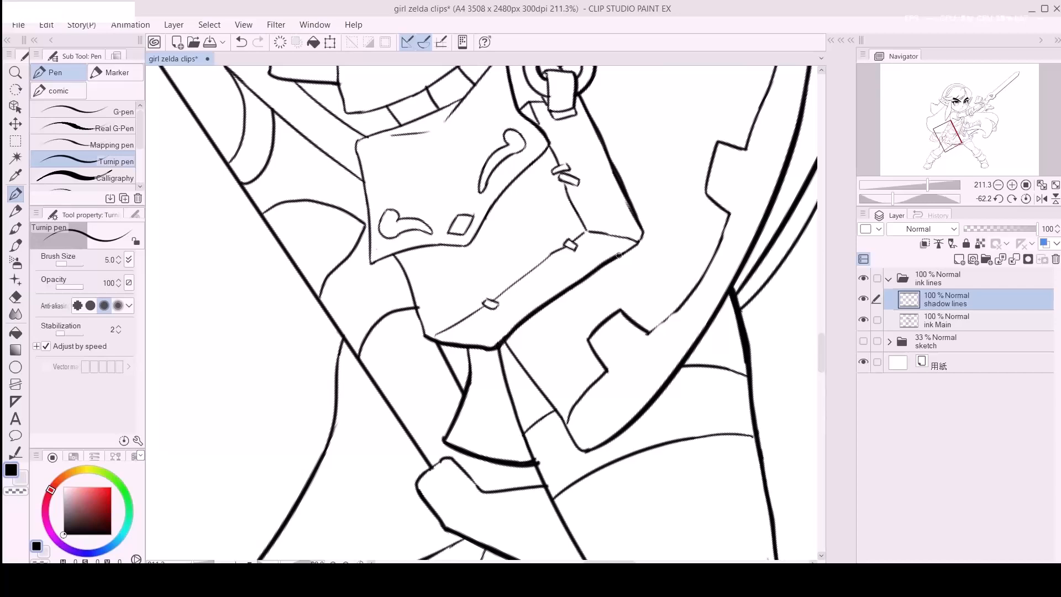
{"action": "left_click_drag", "start_coordinate": [639, 242], "coordinate": [643, 235]}
Step: Thicken the pouch flap's lower edges and erase the overhang at its pointed corner
{"action": "mouse_move", "coordinate": [568, 268]}
{"action": "left_mouse_down"}
{"action": "mouse_move", "coordinate": [592, 320]}
{"action": "mouse_move", "coordinate": [631, 362]}
{"action": "left_mouse_up"}
{"action": "left_click_drag", "start_coordinate": [435, 357], "coordinate": [504, 339]}
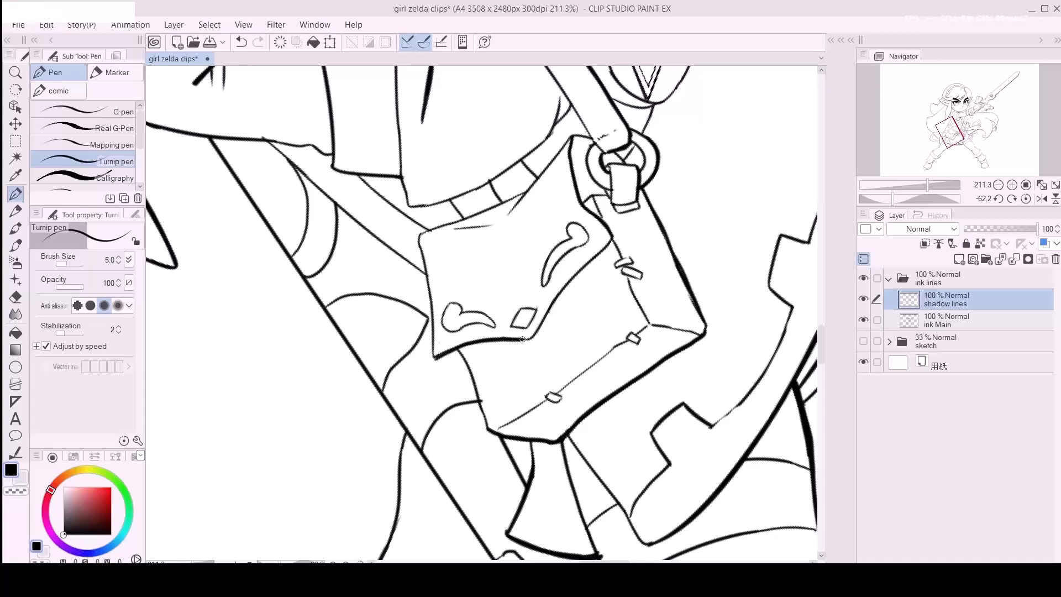
{"action": "left_click_drag", "start_coordinate": [451, 358], "coordinate": [424, 391]}
{"action": "key", "text": "e"}
{"action": "left_click", "coordinate": [406, 404]}
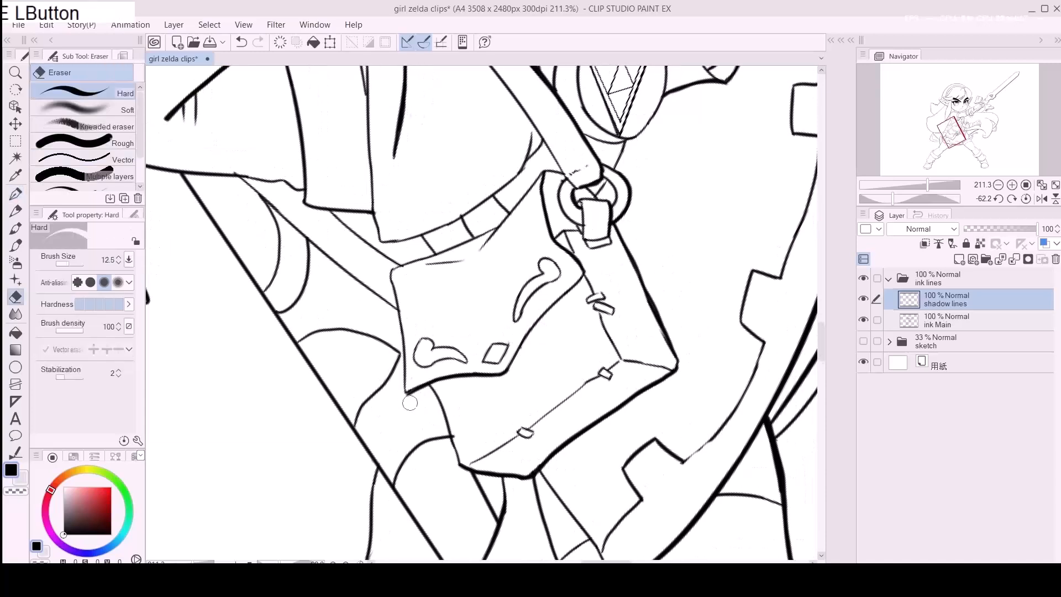
{"action": "key", "text": "p"}
{"action": "left_click", "coordinate": [511, 366]}
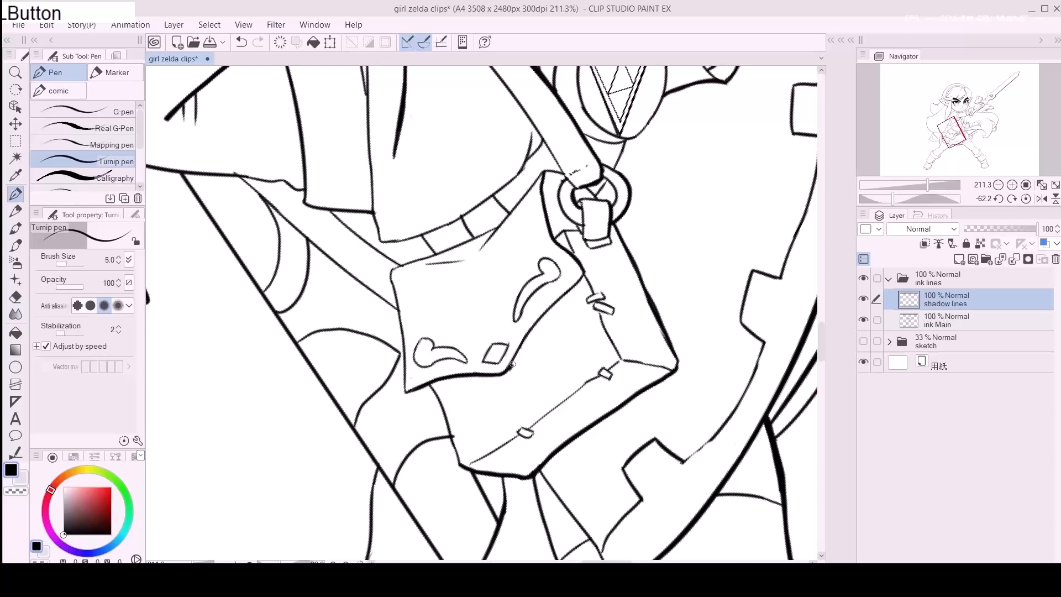
{"action": "left_click_drag", "start_coordinate": [505, 374], "coordinate": [540, 316]}
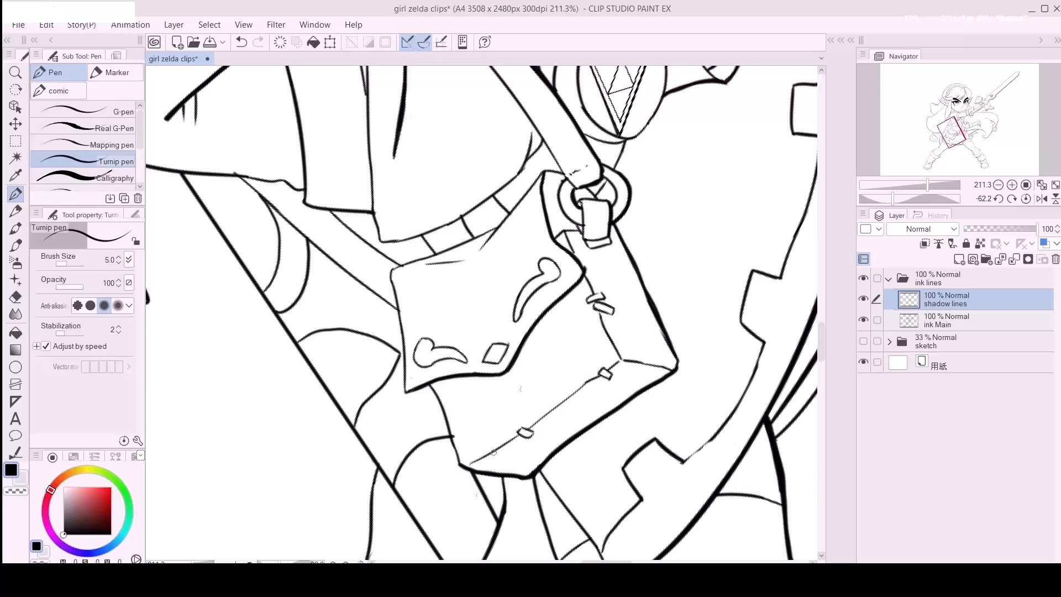
Step: Thicken the inner edge of the angular hip piece beside the thigh
{"action": "left_click", "coordinate": [365, 560]}
{"action": "mouse_move", "coordinate": [397, 474]}
{"action": "left_mouse_down"}
{"action": "mouse_move", "coordinate": [569, 426]}
{"action": "mouse_move", "coordinate": [575, 382]}
{"action": "left_mouse_up"}
{"action": "left_click", "coordinate": [441, 343]}
{"action": "key", "text": "ctrl+z"}
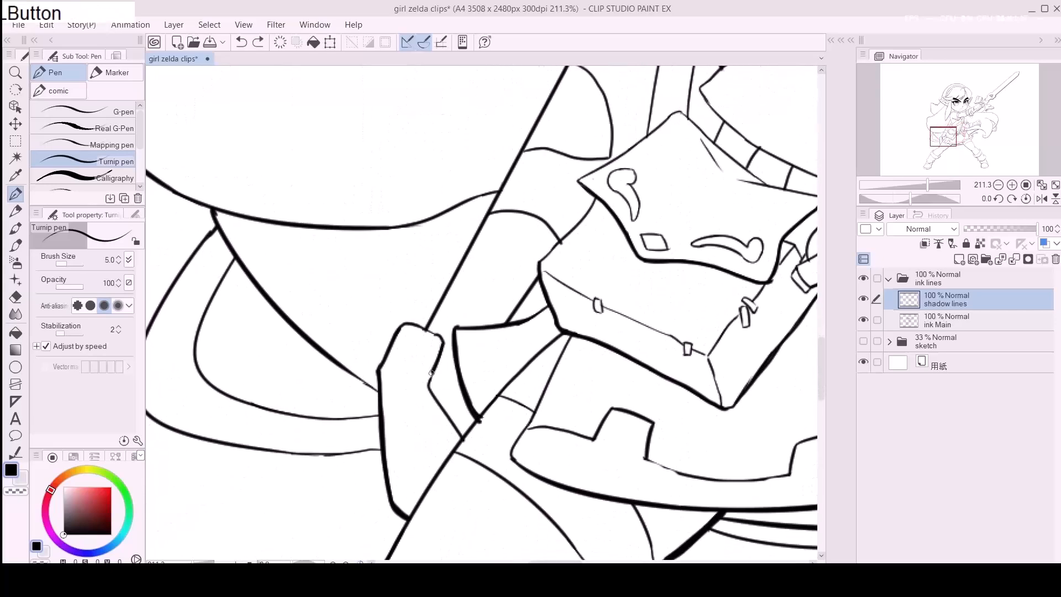
{"action": "left_click_drag", "start_coordinate": [426, 390], "coordinate": [507, 417]}
Step: Thicken the cape's lower edge up to the hip piece with an 8.0 brush, and erase the overlap there
{"action": "left_click_drag", "start_coordinate": [499, 339], "coordinate": [376, 395]}
{"action": "key", "text": "w"}
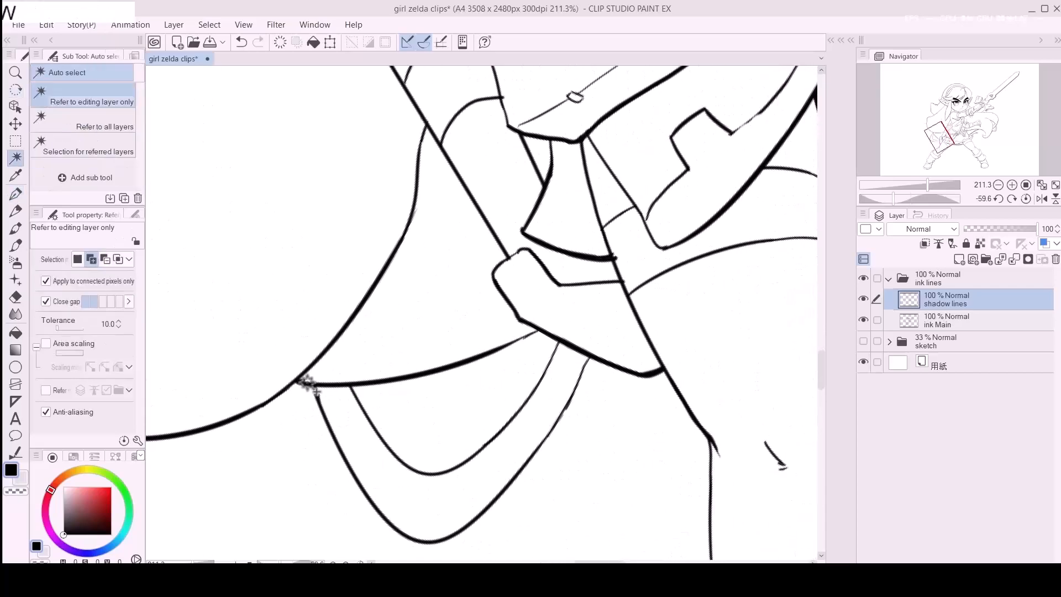
{"action": "key", "text": "p"}
{"action": "key", "text": "ctrl+z"}
{"action": "mouse_move", "coordinate": [295, 382]}
{"action": "left_mouse_down"}
{"action": "mouse_move", "coordinate": [428, 373]}
{"action": "mouse_move", "coordinate": [544, 331]}
{"action": "left_mouse_up"}
{"action": "mouse_move", "coordinate": [504, 346]}
{"action": "left_mouse_down"}
{"action": "mouse_move", "coordinate": [546, 338]}
{"action": "mouse_move", "coordinate": [542, 316]}
{"action": "left_mouse_up"}
{"action": "key", "text": "e"}
{"action": "left_click_drag", "start_coordinate": [504, 364], "coordinate": [539, 345]}
{"action": "key", "text": "p"}
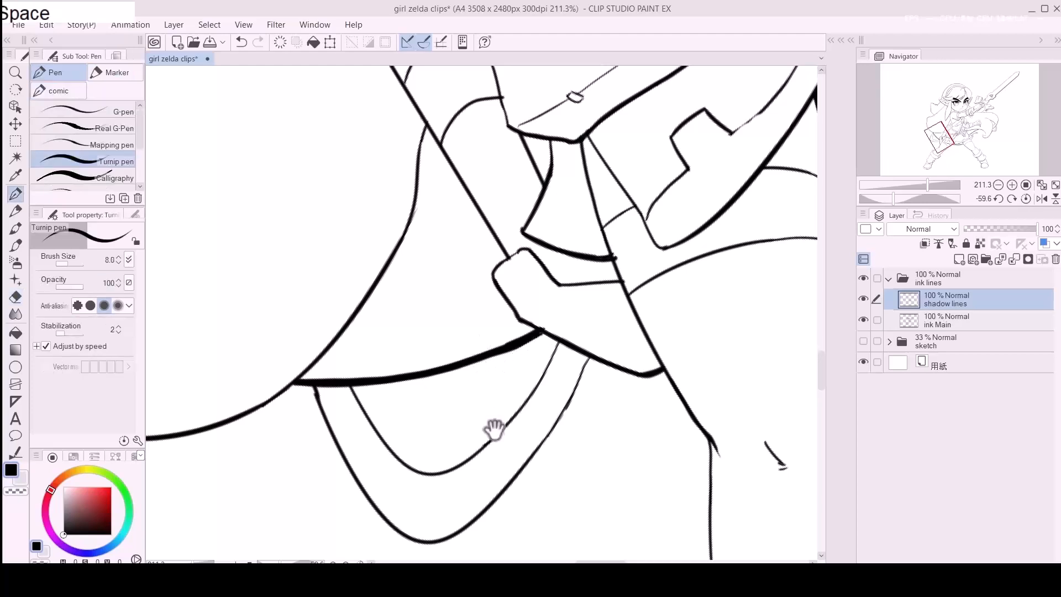
Step: Thicken the outer curve of the loop hanging below the cape's lower edge, using a 6.0 brush
{"action": "left_click_drag", "start_coordinate": [487, 467], "coordinate": [450, 436]}
{"action": "mouse_move", "coordinate": [390, 512]}
{"action": "left_mouse_down"}
{"action": "mouse_move", "coordinate": [443, 484]}
{"action": "mouse_move", "coordinate": [494, 424]}
{"action": "left_mouse_up"}
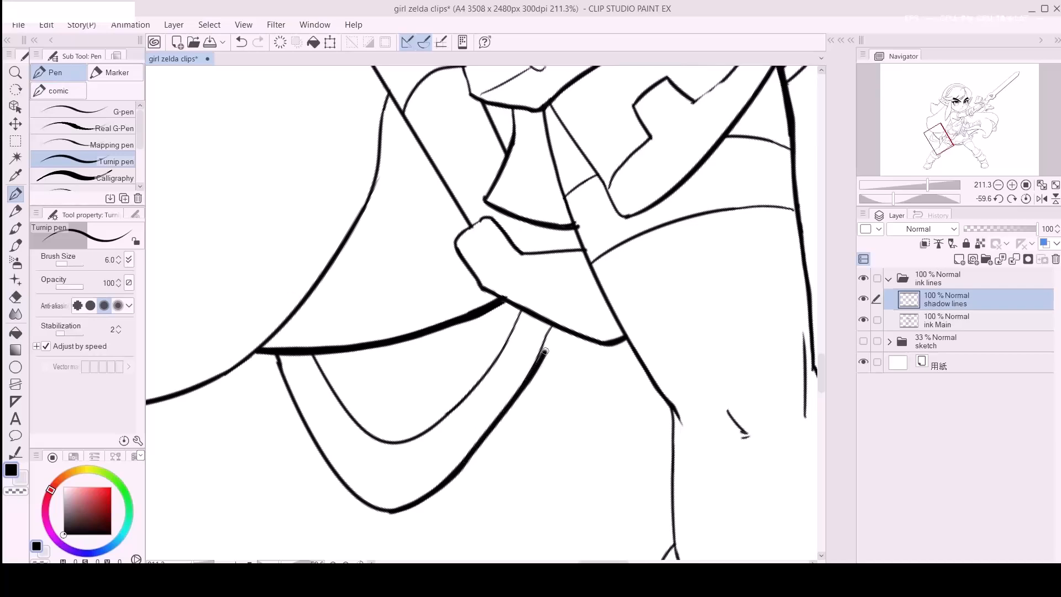
{"action": "left_click_drag", "start_coordinate": [556, 329], "coordinate": [557, 325]}
{"action": "left_click_drag", "start_coordinate": [554, 326], "coordinate": [539, 360]}
{"action": "key", "text": "ctrl+z"}
{"action": "mouse_move", "coordinate": [552, 308]}
{"action": "left_mouse_down"}
{"action": "mouse_move", "coordinate": [569, 325]}
{"action": "mouse_move", "coordinate": [509, 372]}
{"action": "mouse_move", "coordinate": [527, 363]}
{"action": "mouse_move", "coordinate": [528, 373]}
{"action": "left_mouse_up"}
{"action": "key", "text": "e"}
{"action": "key", "text": "a"}
Step: Thicken the cape's outer edge from the diagonal strap up to where it meets the lower edge
{"action": "key", "text": "space"}
{"action": "mouse_move", "coordinate": [423, 250]}
{"action": "left_mouse_down"}
{"action": "mouse_move", "coordinate": [575, 456]}
{"action": "mouse_move", "coordinate": [372, 277]}
{"action": "mouse_move", "coordinate": [639, 209]}
{"action": "mouse_move", "coordinate": [433, 334]}
{"action": "left_mouse_up"}
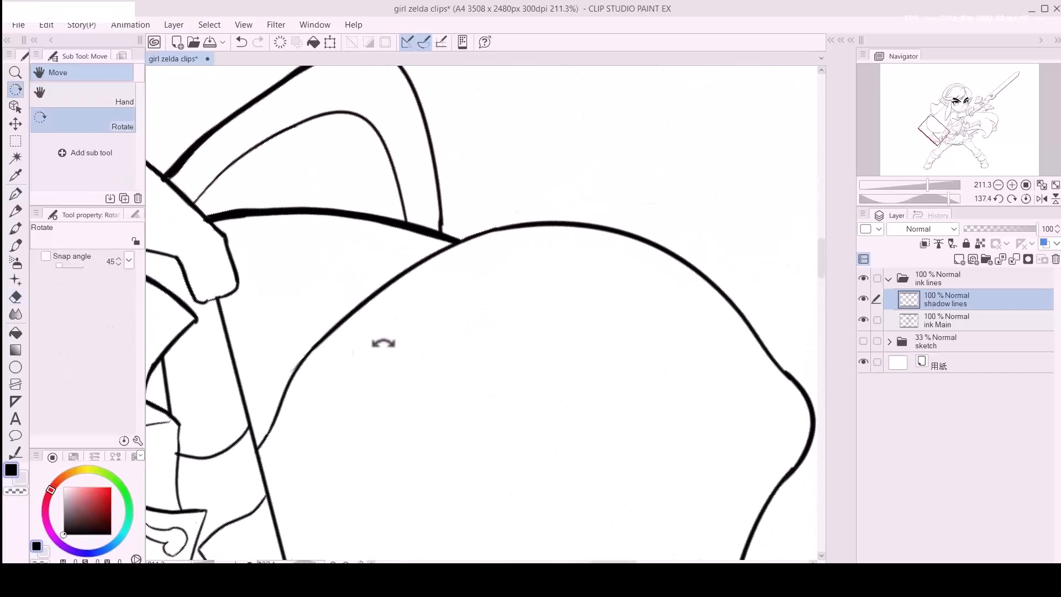
{"action": "key", "text": "p"}
{"action": "key", "text": "d"}
{"action": "key", "text": "d"}
{"action": "mouse_move", "coordinate": [258, 449]}
{"action": "left_mouse_down"}
{"action": "mouse_move", "coordinate": [325, 335]}
{"action": "mouse_move", "coordinate": [259, 389]}
{"action": "mouse_move", "coordinate": [387, 302]}
{"action": "left_mouse_up"}
{"action": "key", "text": "ctrl+z"}
{"action": "key", "text": "space"}
{"action": "key", "text": "a"}
{"action": "key", "text": "ctrl+z"}
{"action": "mouse_move", "coordinate": [255, 393]}
{"action": "left_mouse_down"}
{"action": "mouse_move", "coordinate": [337, 327]}
{"action": "mouse_move", "coordinate": [416, 290]}
{"action": "mouse_move", "coordinate": [476, 278]}
{"action": "left_mouse_up"}
Step: Examine the line weight around the ear, hood and hair, comparing it with the shadow lines layer hidden and shown
{"action": "left_click", "coordinate": [360, 562]}
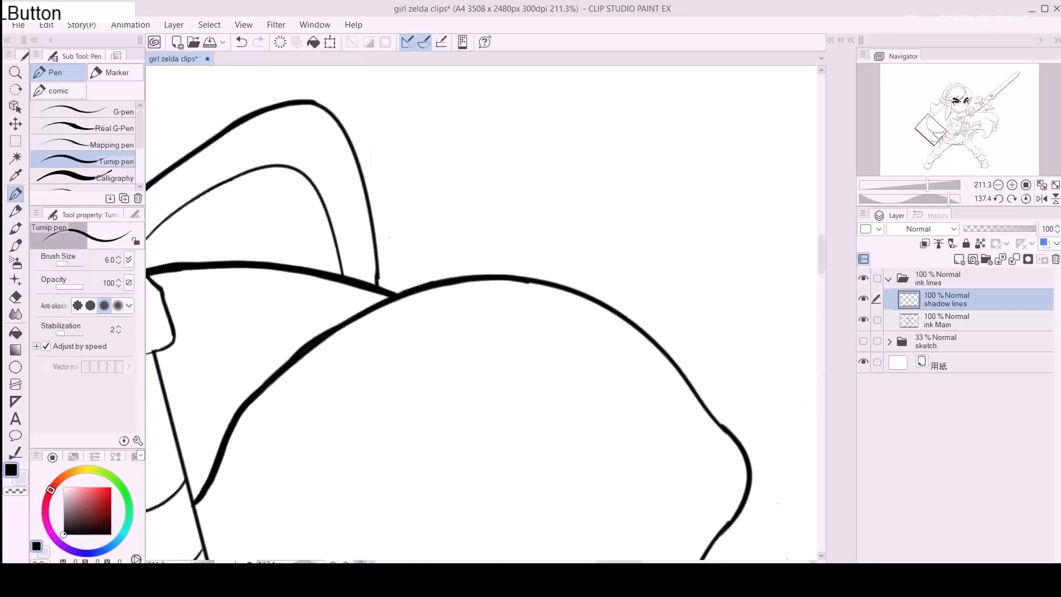
{"action": "key", "text": "/"}
{"action": "left_click_drag", "start_coordinate": [529, 400], "coordinate": [457, 429]}
{"action": "left_click_drag", "start_coordinate": [616, 310], "coordinate": [516, 326]}
{"action": "left_click_drag", "start_coordinate": [463, 303], "coordinate": [528, 305]}
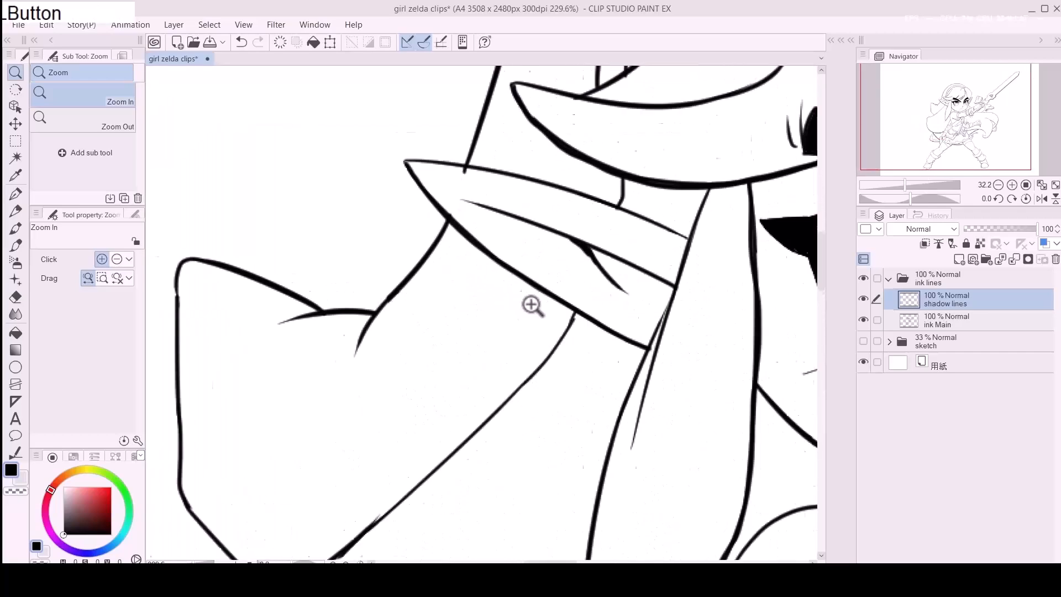
{"action": "left_click_drag", "start_coordinate": [456, 300], "coordinate": [436, 282]}
{"action": "key", "text": "shift+space"}
{"action": "key", "text": "p"}
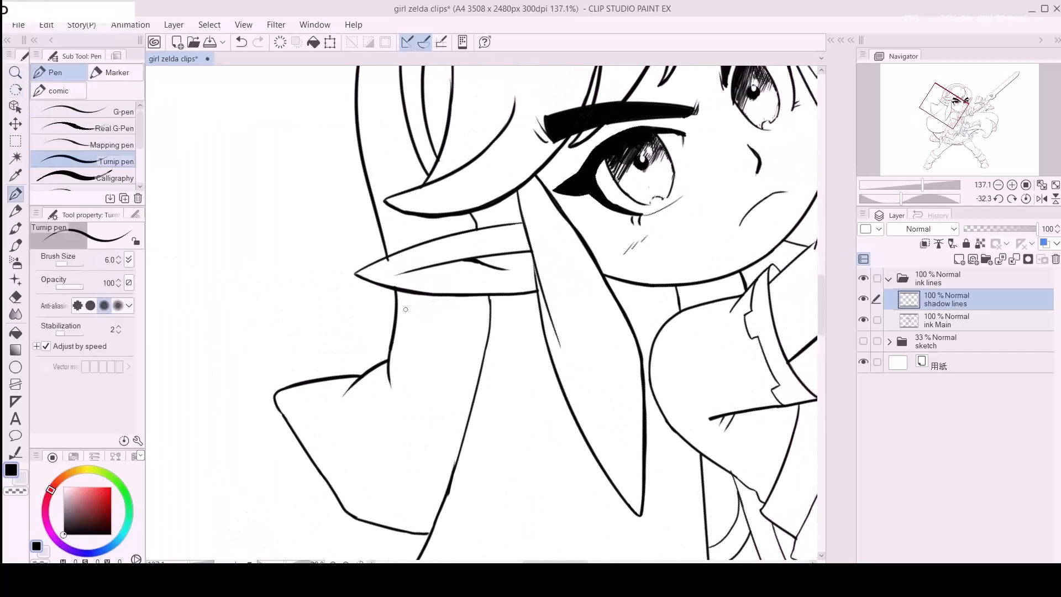
{"action": "left_click", "coordinate": [868, 300]}
{"action": "left_click", "coordinate": [861, 298]}
{"action": "mouse_move", "coordinate": [687, 331]}
{"action": "left_mouse_down"}
{"action": "mouse_move", "coordinate": [486, 368]}
{"action": "mouse_move", "coordinate": [371, 301]}
{"action": "mouse_move", "coordinate": [425, 270]}
{"action": "mouse_move", "coordinate": [375, 201]}
{"action": "mouse_move", "coordinate": [357, 257]}
{"action": "left_mouse_up"}
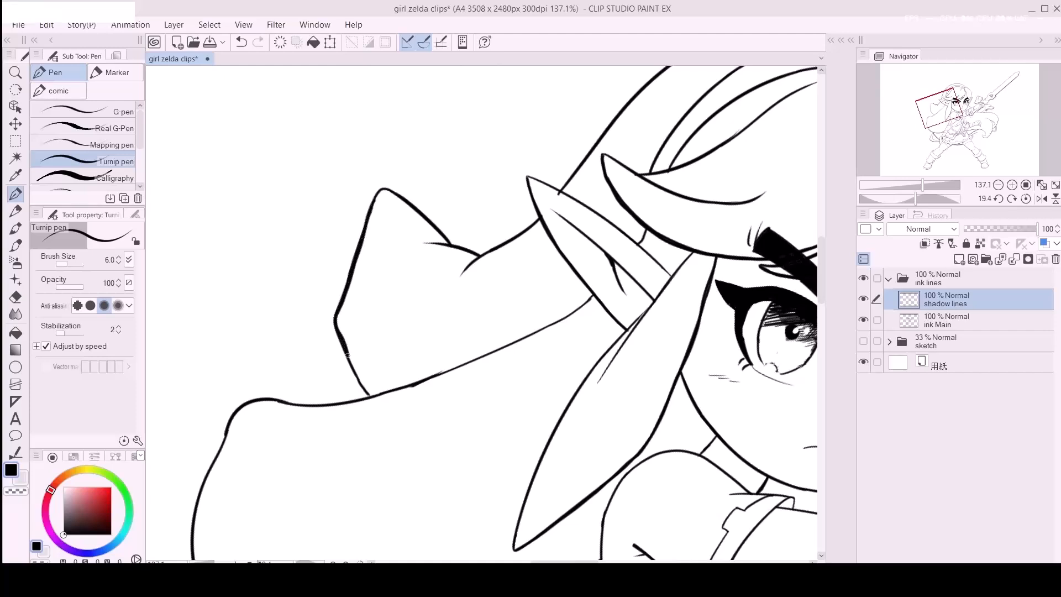
{"action": "key", "text": "space"}
{"action": "left_click_drag", "start_coordinate": [368, 396], "coordinate": [432, 400]}
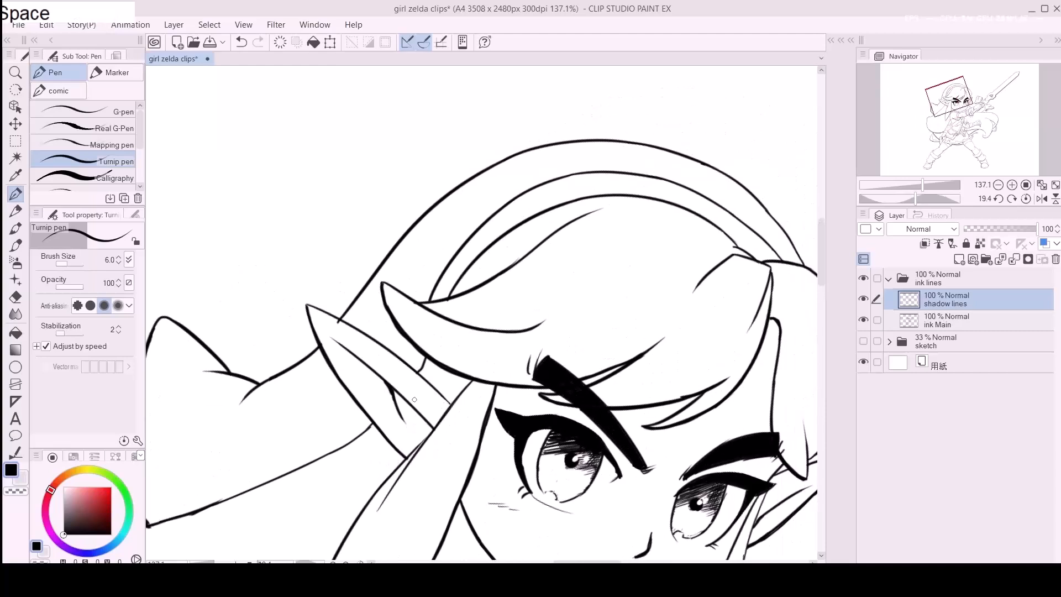
{"action": "left_click_drag", "start_coordinate": [484, 260], "coordinate": [445, 315]}
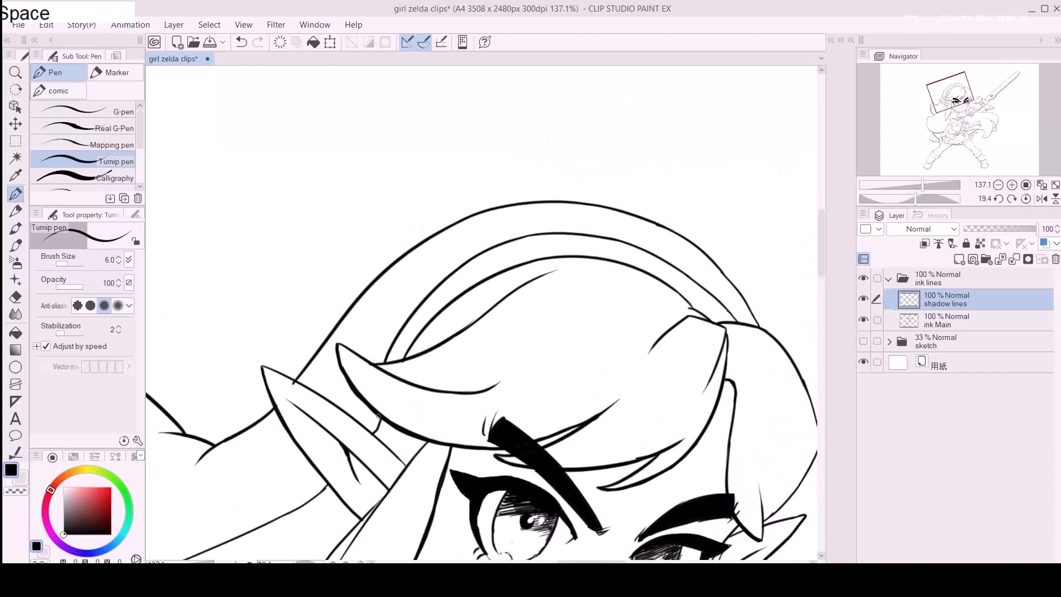
Step: Draw a small cross-shaped ornament on the band above the ear and erase the ink Main lines passing through it
{"action": "left_click_drag", "start_coordinate": [404, 358], "coordinate": [419, 332]}
{"action": "key", "text": "e"}
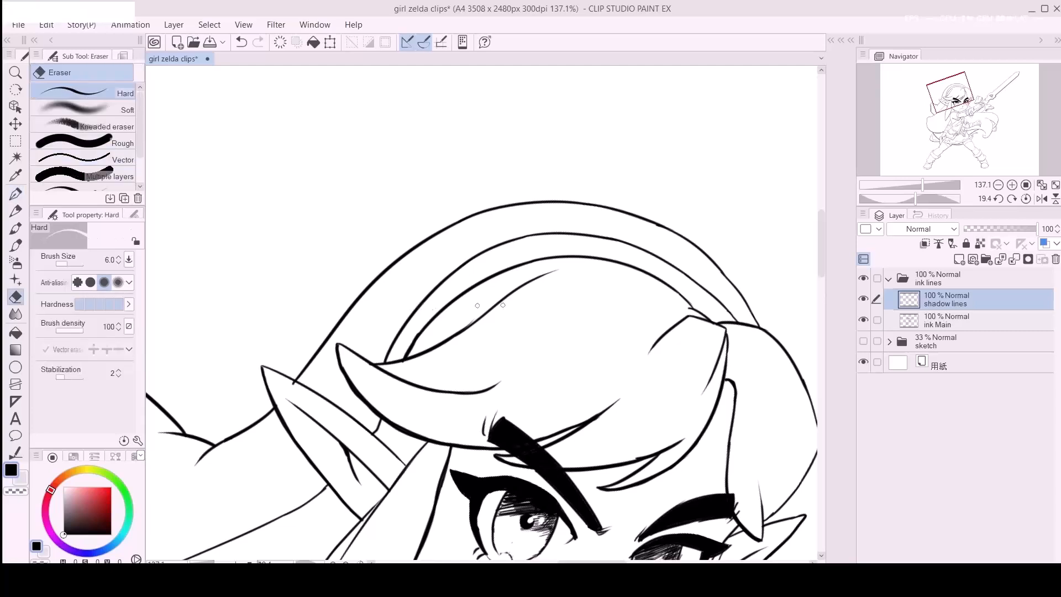
{"action": "key", "text": "p"}
{"action": "left_click_drag", "start_coordinate": [401, 324], "coordinate": [414, 312]}
{"action": "key", "text": "ctrl+z"}
{"action": "left_click", "coordinate": [912, 319]}
{"action": "key", "text": "e"}
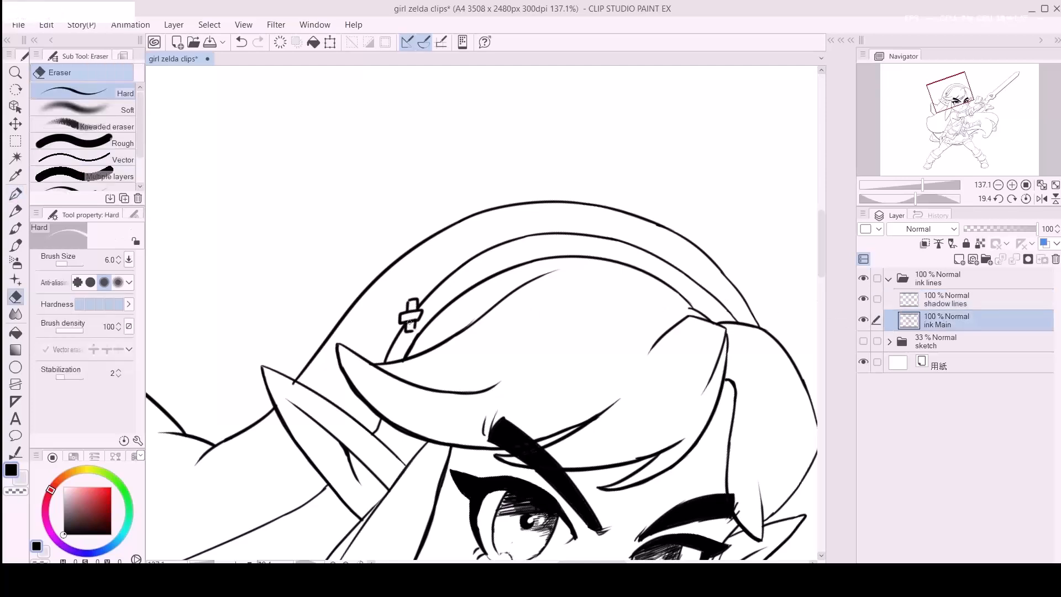
{"action": "left_click", "coordinate": [1009, 302]}
{"action": "key", "text": "p"}
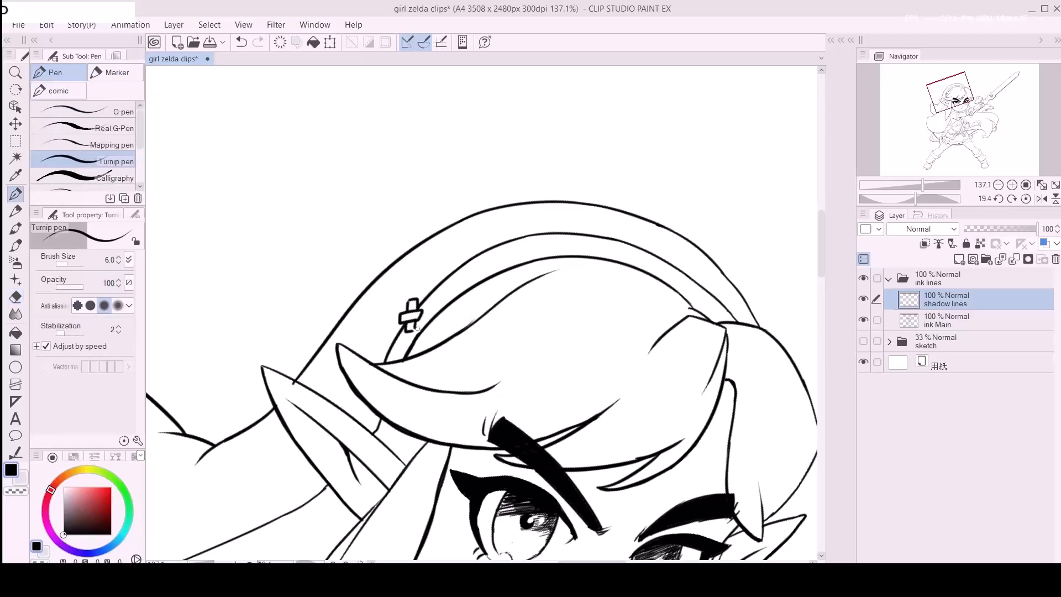
{"action": "left_click_drag", "start_coordinate": [419, 329], "coordinate": [414, 327]}
Step: Draw a small square ornament higher on the band, erase the ink Main line inside it, and thicken the ornaments' edges
{"action": "left_click", "coordinate": [512, 237]}
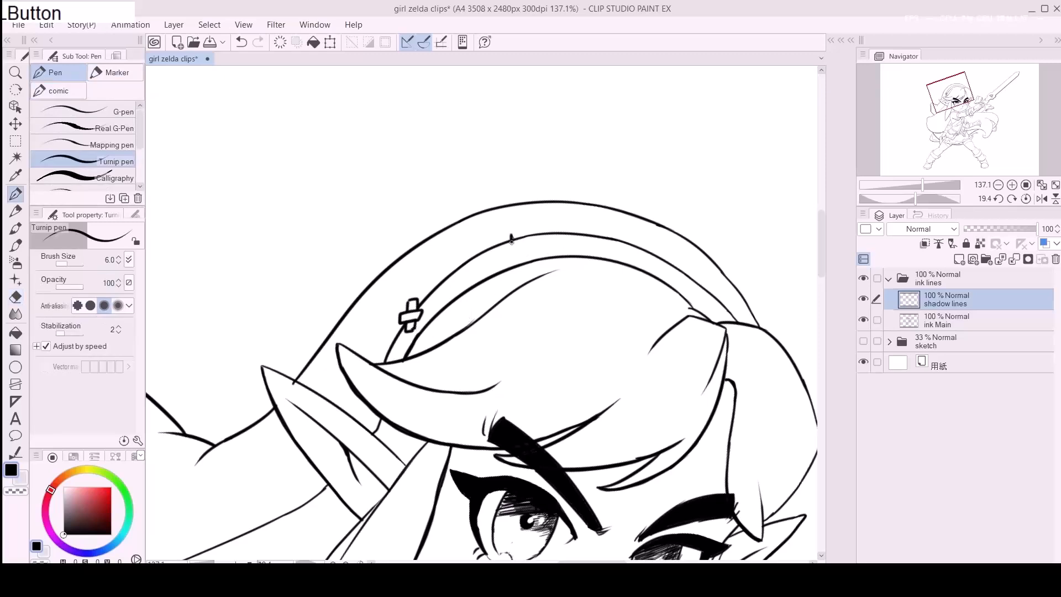
{"action": "key", "text": "ctrl+z"}
{"action": "left_click_drag", "start_coordinate": [514, 236], "coordinate": [521, 237]}
{"action": "left_click", "coordinate": [956, 326]}
{"action": "key", "text": "e"}
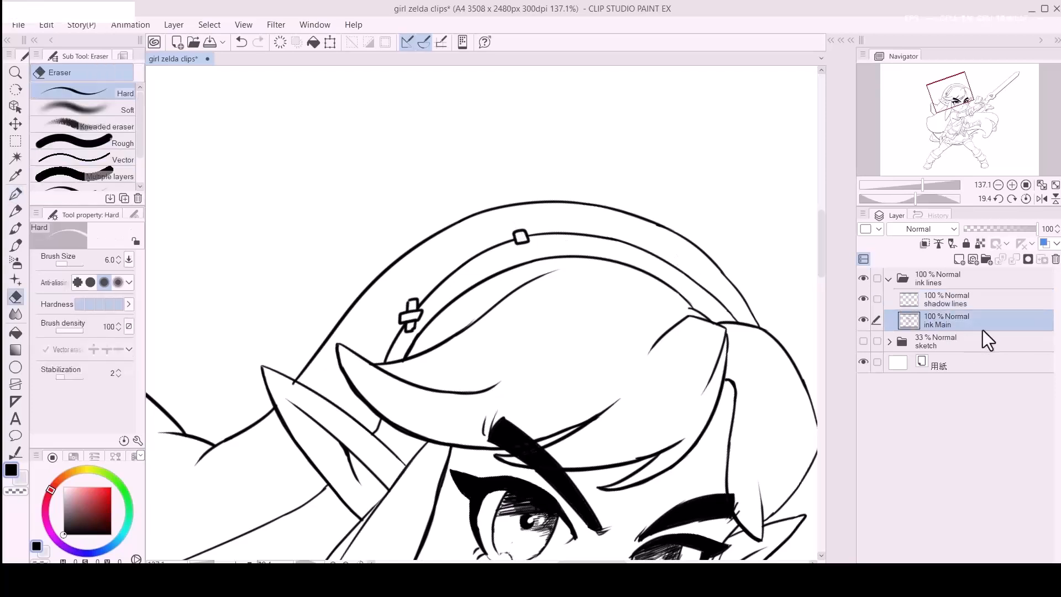
{"action": "left_click", "coordinate": [973, 301]}
{"action": "key", "text": "p"}
{"action": "left_click_drag", "start_coordinate": [514, 237], "coordinate": [526, 243]}
{"action": "key", "text": "ctrl+z"}
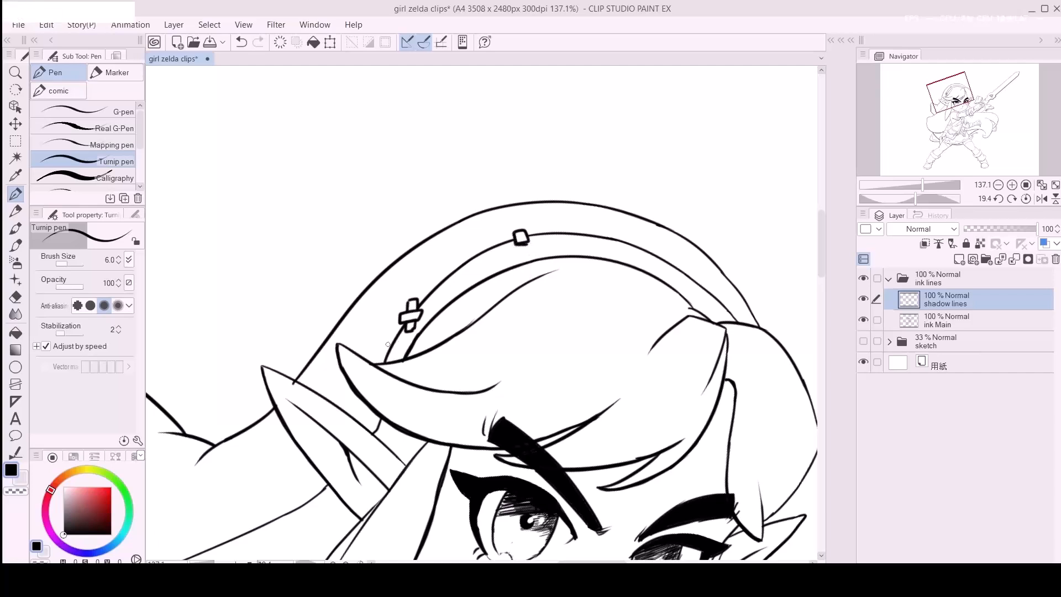
{"action": "left_click_drag", "start_coordinate": [403, 321], "coordinate": [413, 327]}
Step: Thicken the inner rim of the boot cuff where it wraps behind the leg on the character's cape-side leg
{"action": "left_click", "coordinate": [361, 562]}
{"action": "key", "text": "ctrl+space"}
{"action": "left_click_drag", "start_coordinate": [556, 415], "coordinate": [470, 416]}
{"action": "left_click_drag", "start_coordinate": [649, 437], "coordinate": [509, 260]}
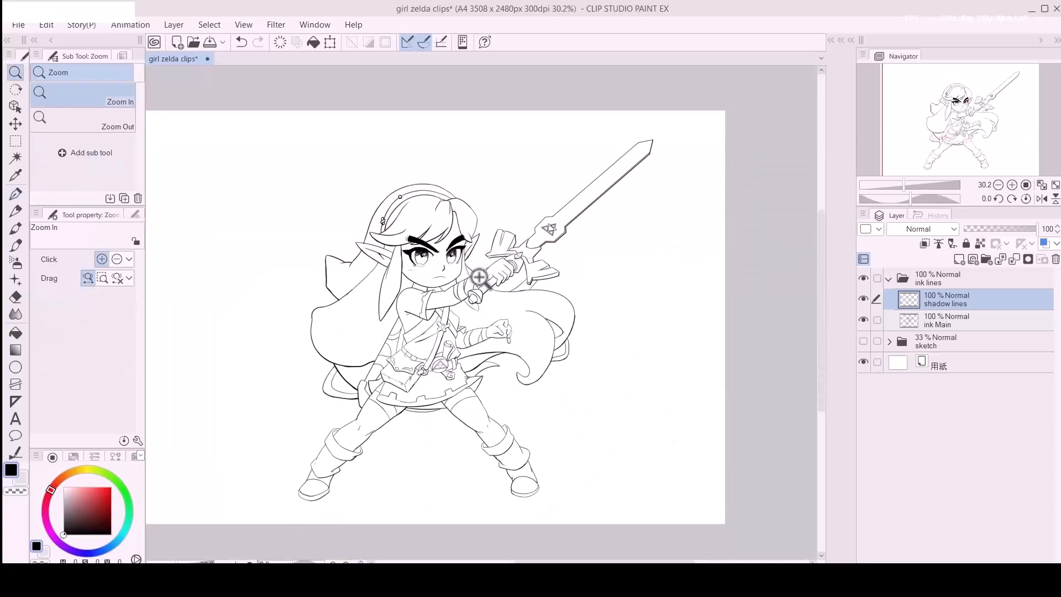
{"action": "left_click_drag", "start_coordinate": [339, 442], "coordinate": [496, 393]}
{"action": "key", "text": "p"}
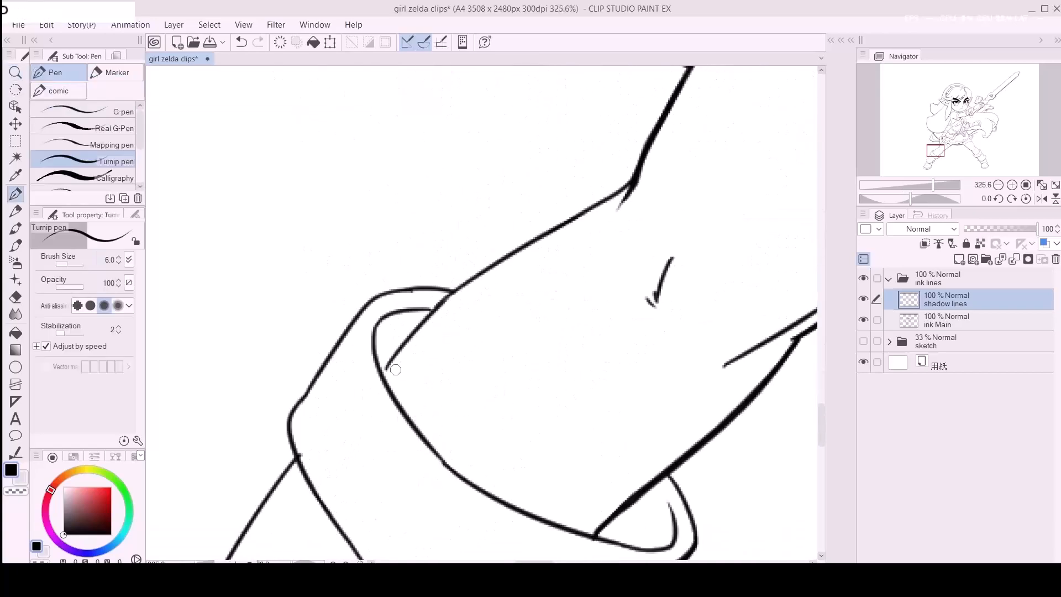
{"action": "mouse_move", "coordinate": [381, 375]}
{"action": "left_mouse_down"}
{"action": "mouse_move", "coordinate": [375, 346]}
{"action": "mouse_move", "coordinate": [394, 312]}
{"action": "mouse_move", "coordinate": [428, 312]}
{"action": "left_mouse_up"}
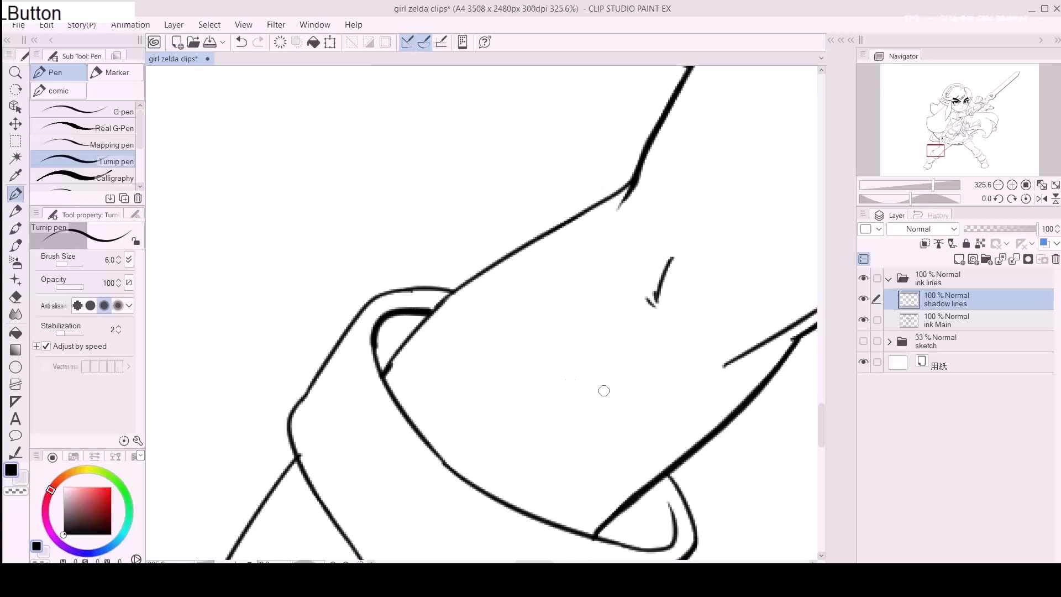
Step: Try finer shadow accents around the boot cuffs and legs with a 4.0 brush, undoing the unwanted strokes
{"action": "left_click_drag", "start_coordinate": [680, 474], "coordinate": [580, 326]}
{"action": "key", "text": "bracketleft"}
{"action": "left_click_drag", "start_coordinate": [484, 380], "coordinate": [504, 395]}
{"action": "key", "text": "ctrl+z"}
{"action": "left_click_drag", "start_coordinate": [674, 229], "coordinate": [683, 243]}
{"action": "left_click_drag", "start_coordinate": [603, 238], "coordinate": [647, 394]}
{"action": "mouse_move", "coordinate": [562, 260]}
{"action": "left_mouse_down"}
{"action": "mouse_move", "coordinate": [584, 348]}
{"action": "mouse_move", "coordinate": [628, 372]}
{"action": "mouse_move", "coordinate": [460, 408]}
{"action": "mouse_move", "coordinate": [375, 389]}
{"action": "mouse_move", "coordinate": [326, 405]}
{"action": "mouse_move", "coordinate": [430, 328]}
{"action": "left_mouse_up"}
{"action": "key", "text": "ctrl+z"}
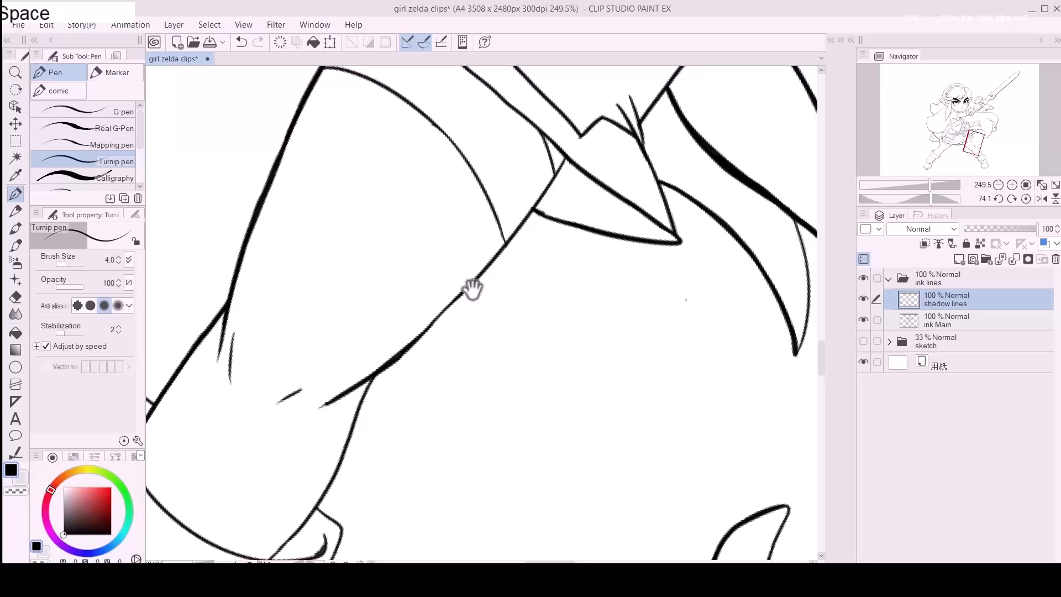
Step: Check the shadow lines on both legs and save the drawing
{"action": "left_click_drag", "start_coordinate": [479, 296], "coordinate": [794, 422]}
{"action": "mouse_move", "coordinate": [417, 301]}
{"action": "left_mouse_down"}
{"action": "mouse_move", "coordinate": [651, 493]}
{"action": "mouse_move", "coordinate": [685, 458]}
{"action": "left_mouse_up"}
{"action": "mouse_move", "coordinate": [663, 379]}
{"action": "left_mouse_down"}
{"action": "mouse_move", "coordinate": [552, 507]}
{"action": "mouse_move", "coordinate": [514, 305]}
{"action": "mouse_move", "coordinate": [525, 315]}
{"action": "mouse_move", "coordinate": [506, 337]}
{"action": "mouse_move", "coordinate": [469, 308]}
{"action": "mouse_move", "coordinate": [486, 303]}
{"action": "left_mouse_up"}
{"action": "left_click", "coordinate": [360, 563]}
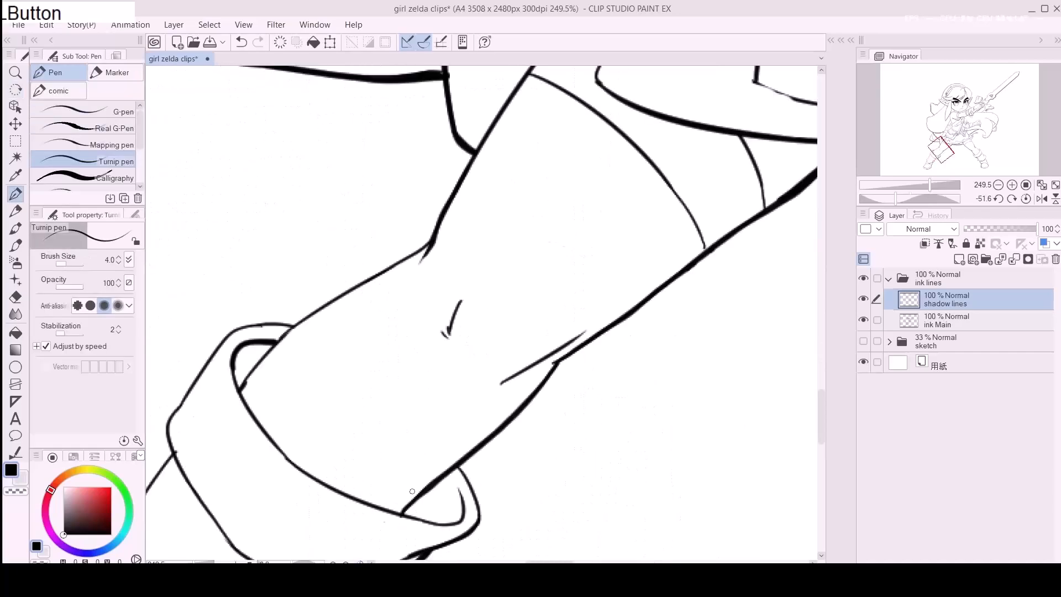
{"action": "left_click_drag", "start_coordinate": [583, 361], "coordinate": [469, 387]}
{"action": "key", "text": "ctrl+s"}
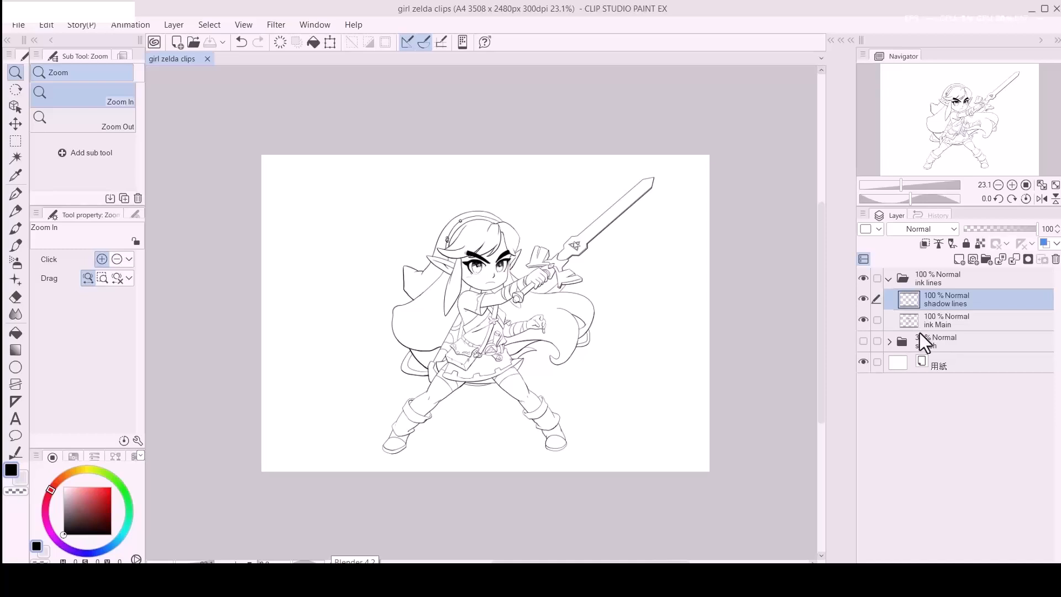
Step: Collapse the ink lines folder and add a new layer between it and the sketch folder
{"action": "left_click", "coordinate": [864, 338]}
{"action": "left_click", "coordinate": [867, 342]}
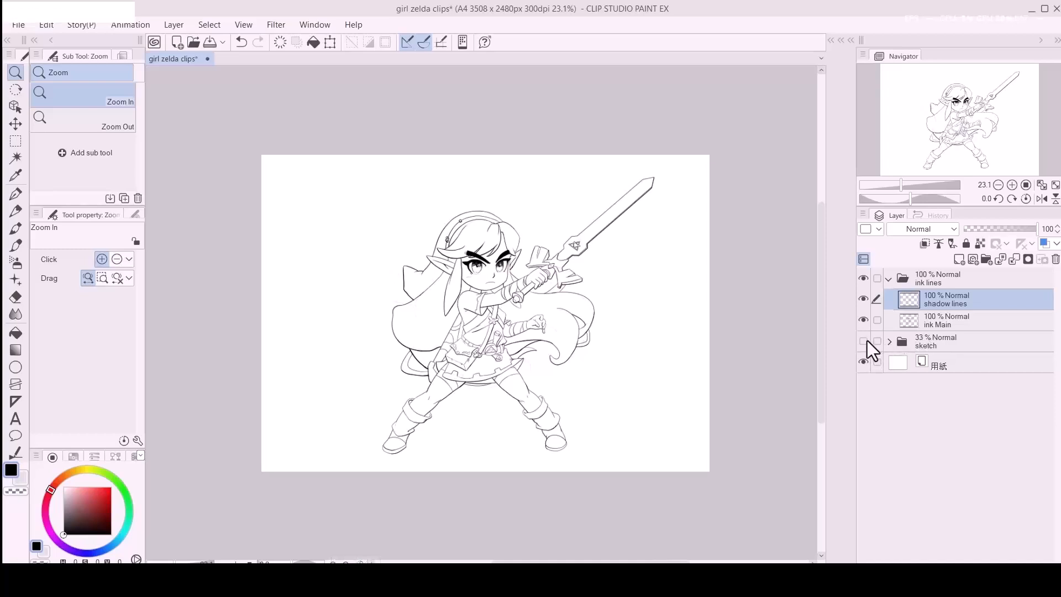
{"action": "left_click", "coordinate": [888, 279]}
{"action": "left_click", "coordinate": [952, 308]}
{"action": "left_click", "coordinate": [960, 260]}
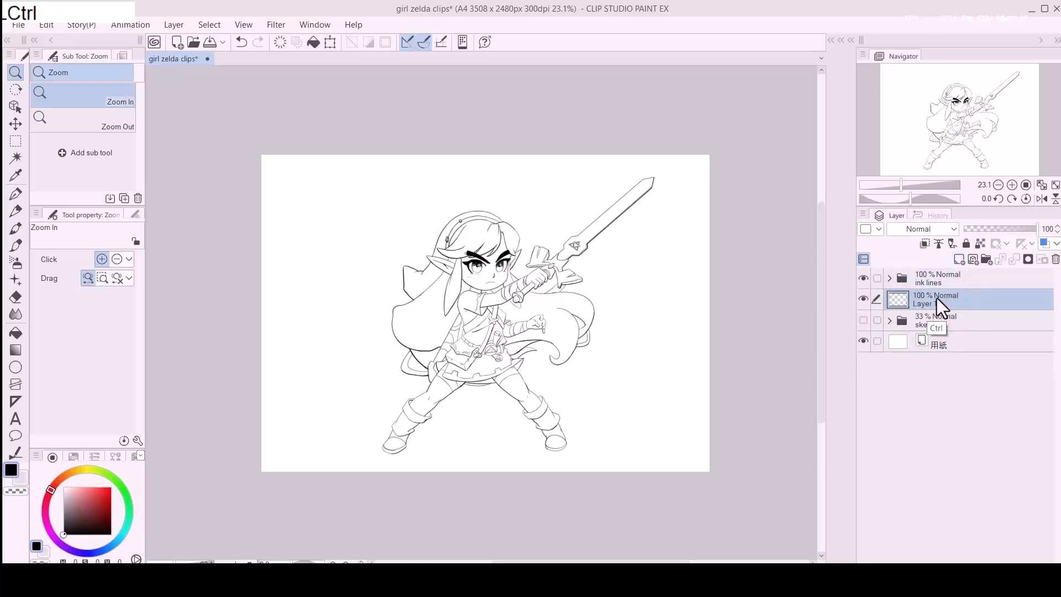
Step: Group the new layer into a folder named colors and save the drawing
{"action": "key", "text": "ctrl+g"}
{"action": "double_click", "coordinate": [933, 301]}
{"action": "type", "text": "co"}
{"action": "key", "text": "Return"}
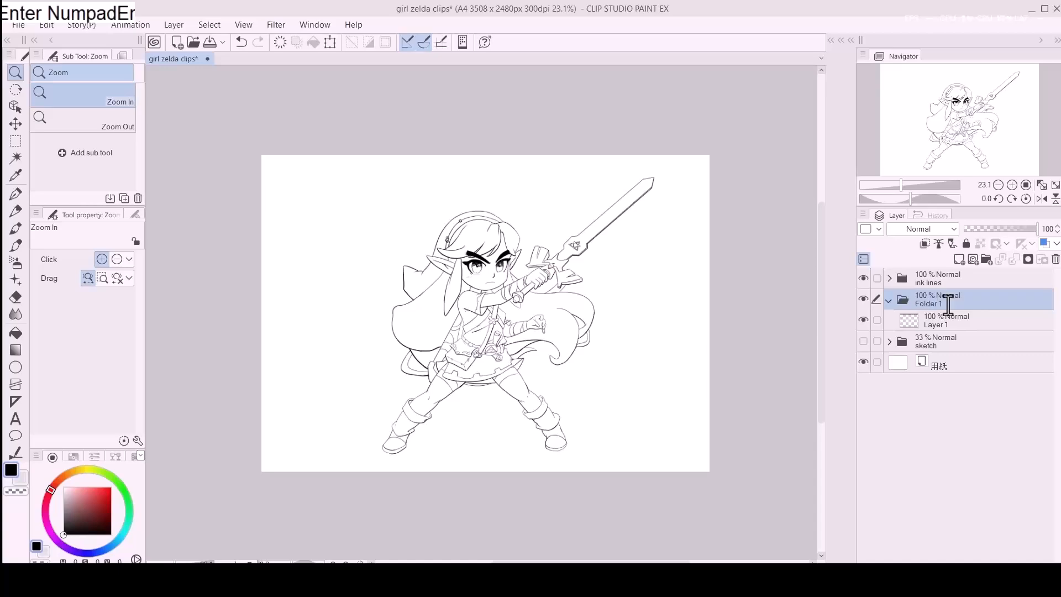
{"action": "key", "text": "ctrl+s"}
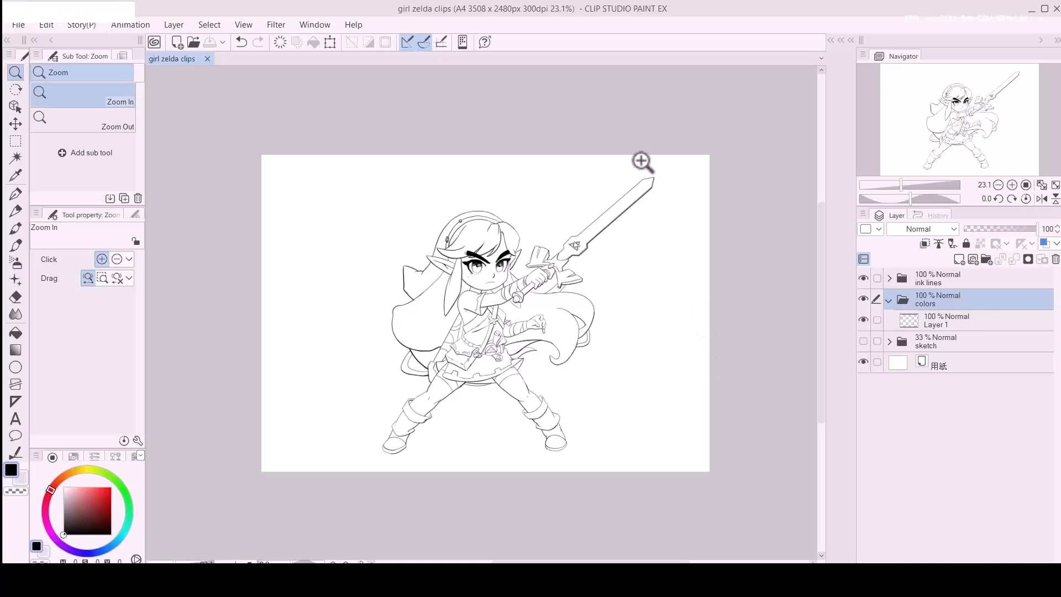